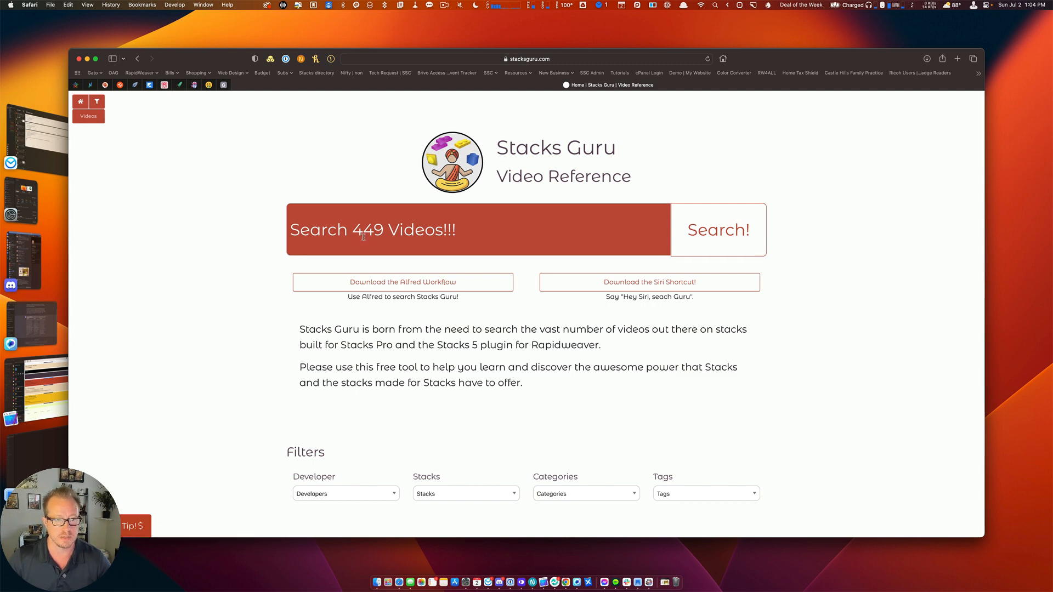
Search Stacks Guru for 'partials'.
scroll(382, 250, "down", 10)
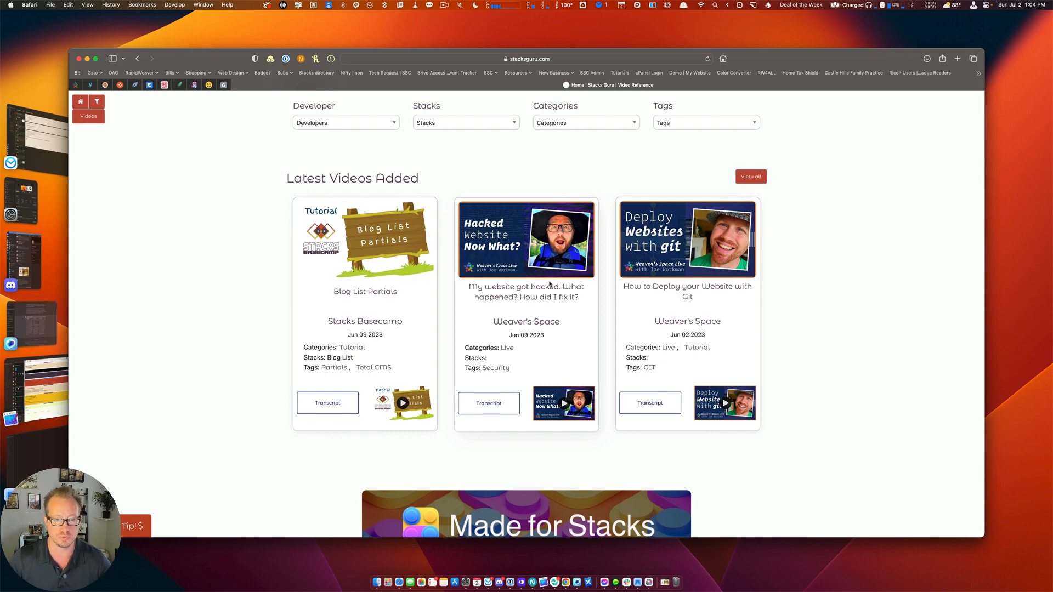
scroll(550, 285, "up", 10)
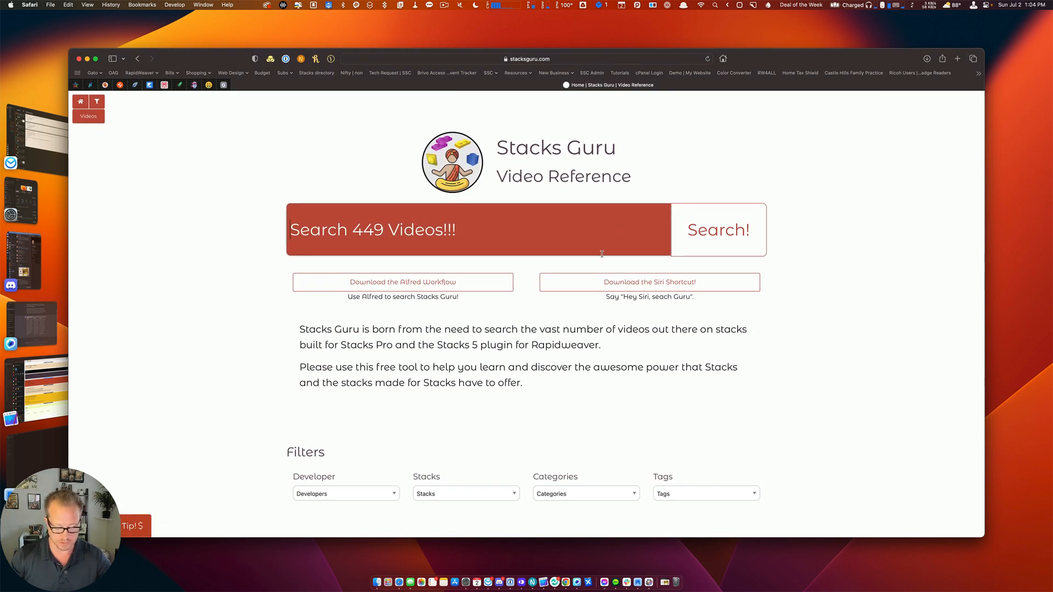
type("partial")
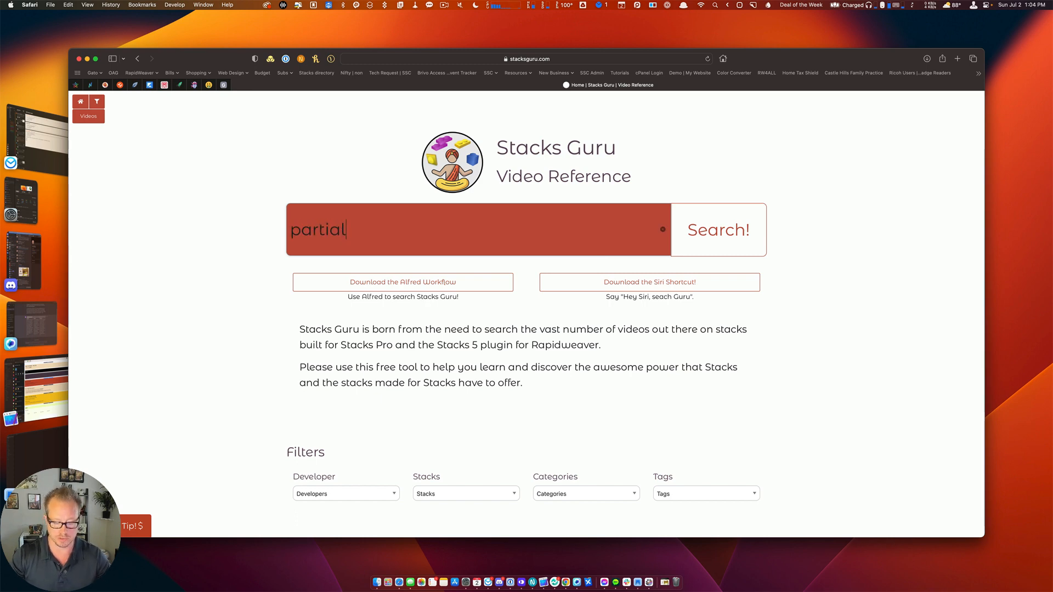
type("s")
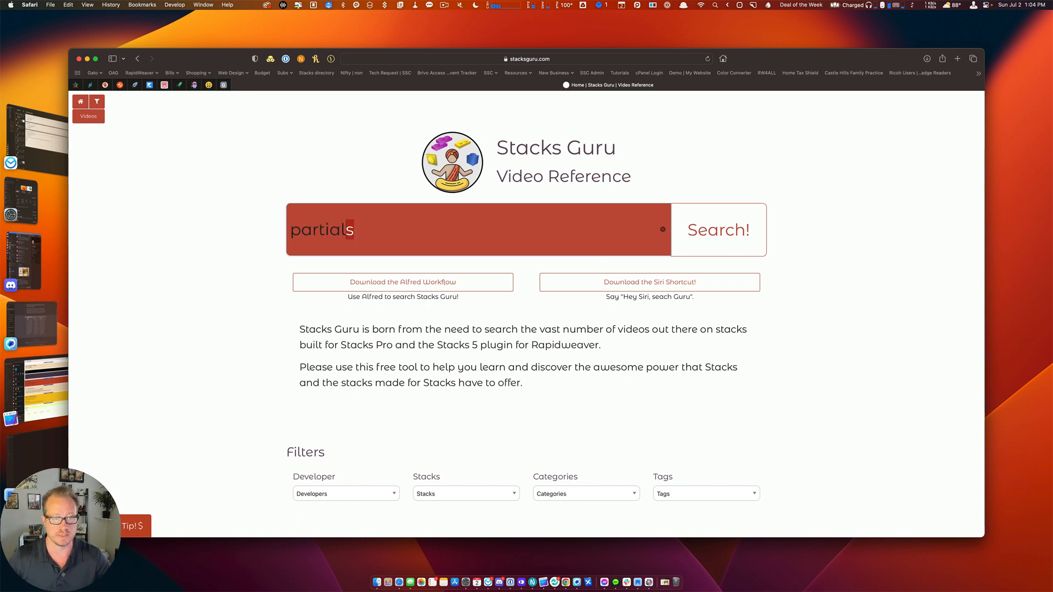
left_click(753, 237)
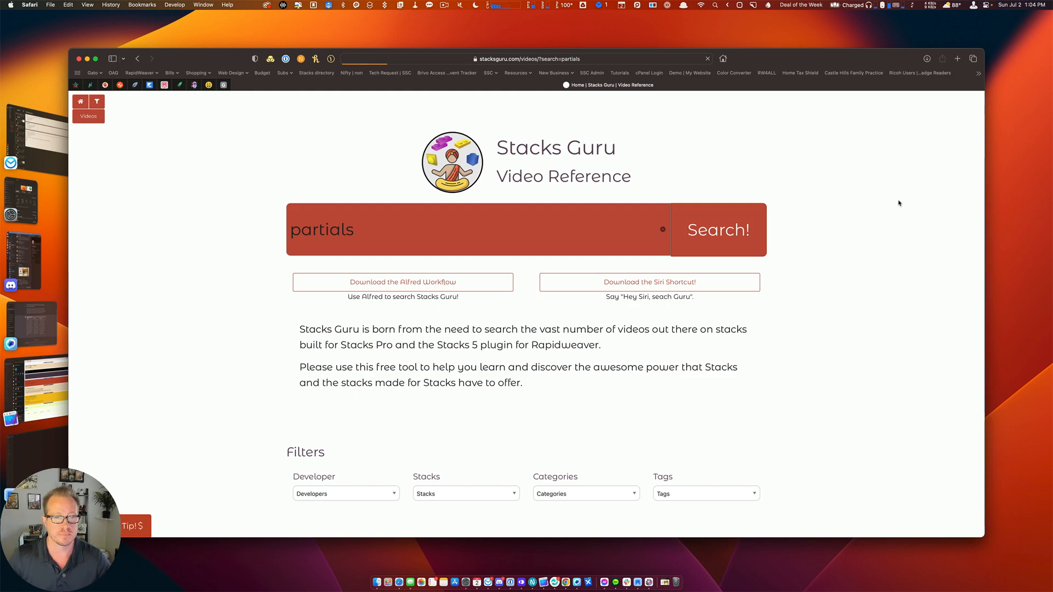
Open the 'Stacks 3 Partials are so amazeballs!' video from the search results.
scroll(661, 349, "down", 5)
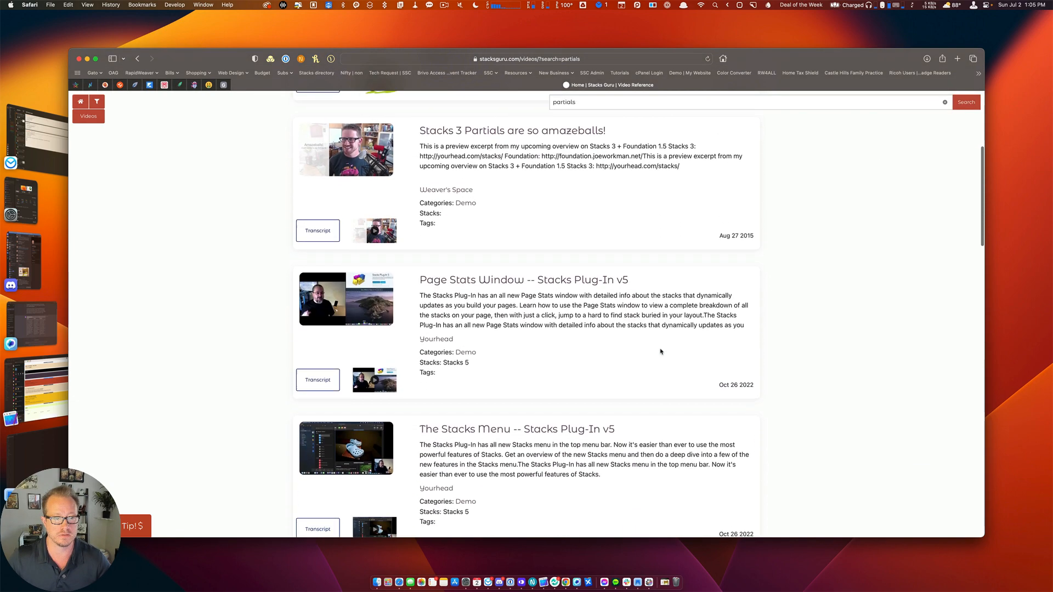
scroll(661, 352, "down", 9)
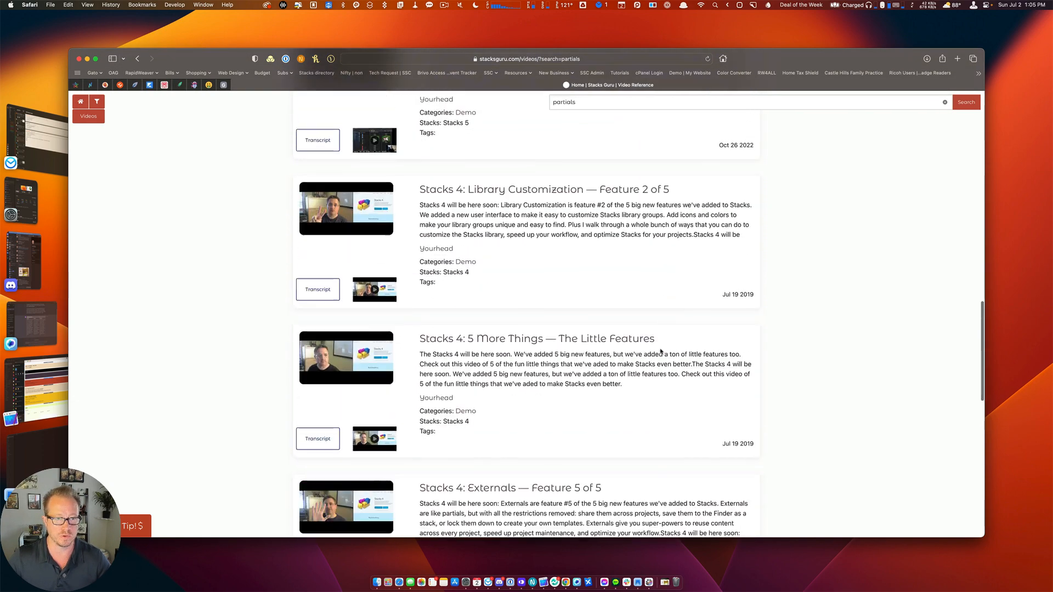
scroll(661, 352, "down", 10)
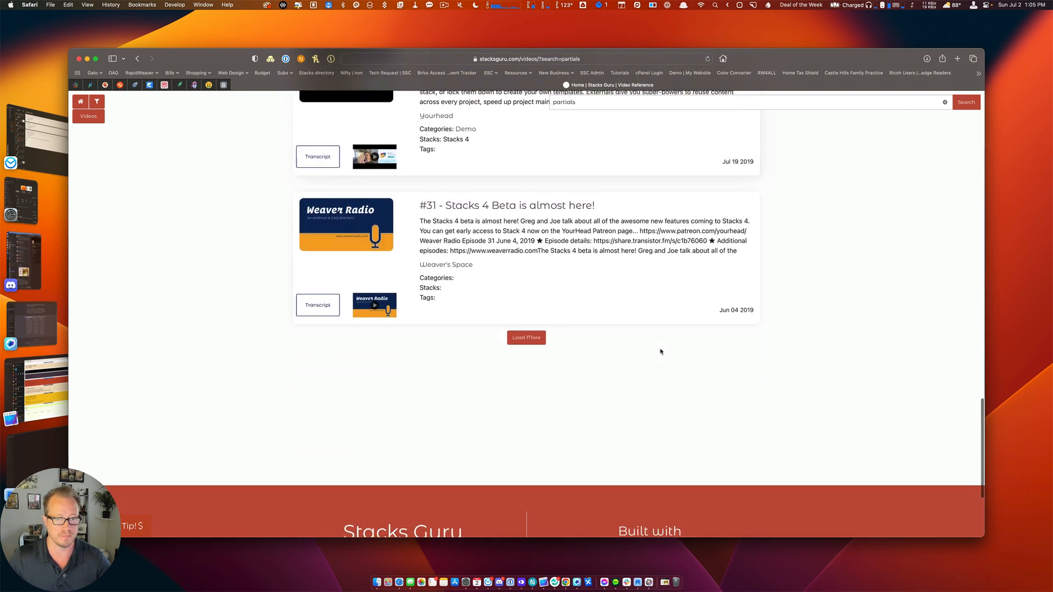
scroll(661, 352, "up", 20)
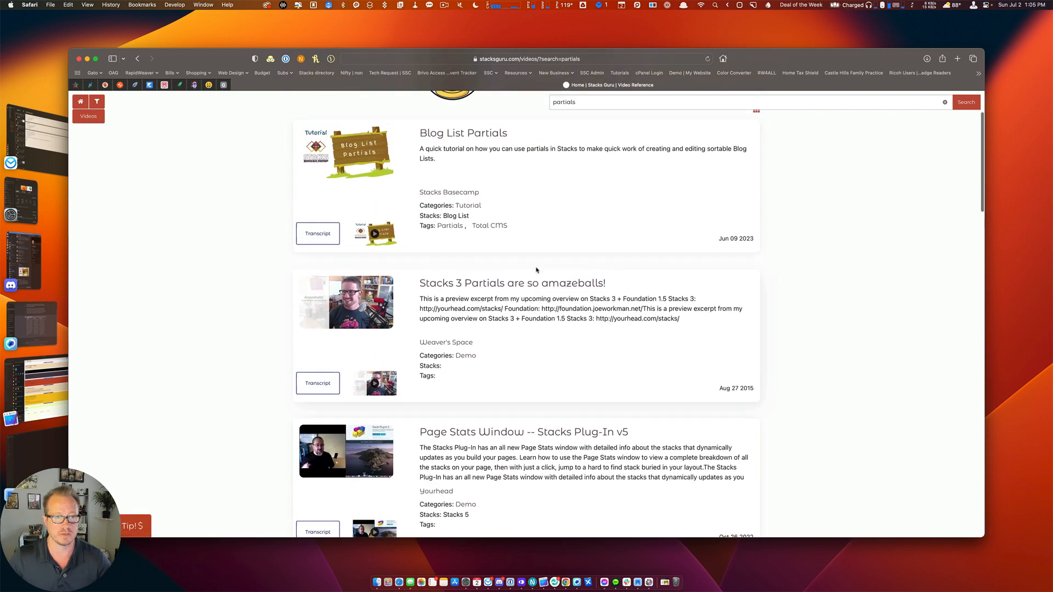
scroll(536, 269, "down", 1)
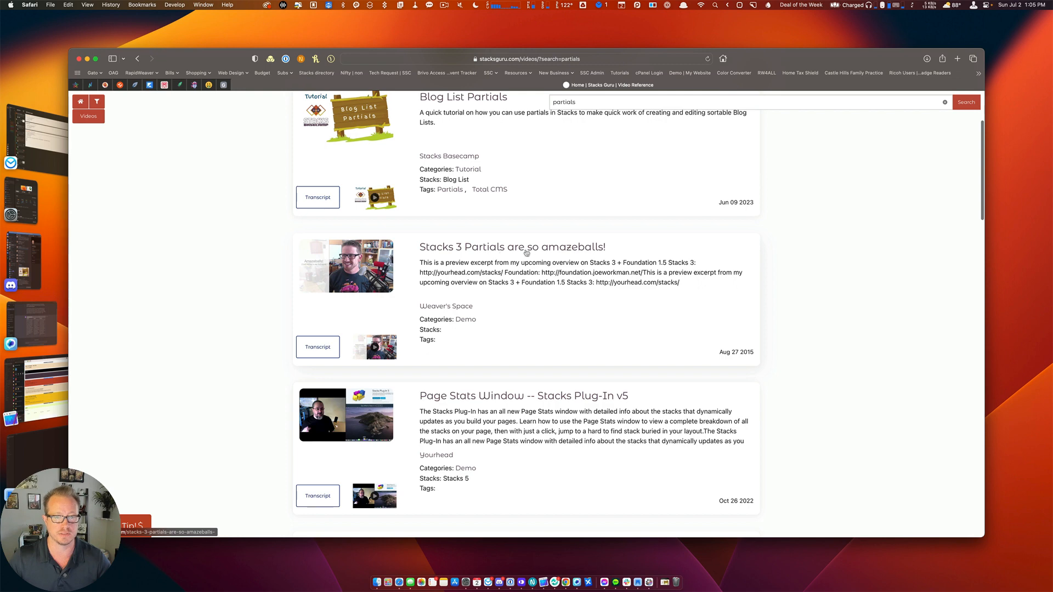
left_click(470, 252)
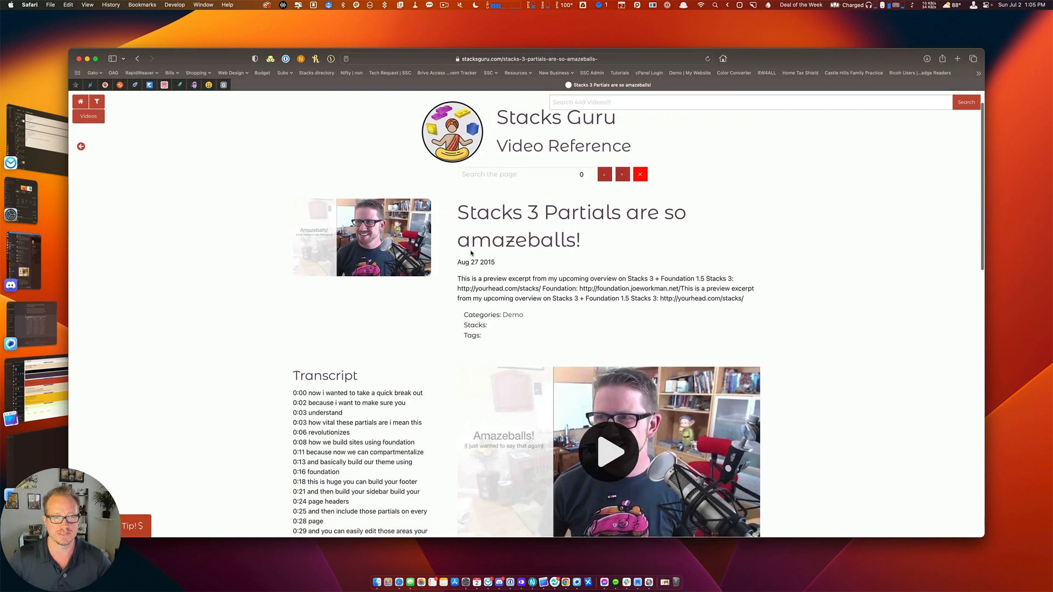
Search the video page for 'partials', highlighting 7 matches in the title and transcript.
scroll(471, 252, "down", 3)
scroll(470, 253, "down", 4)
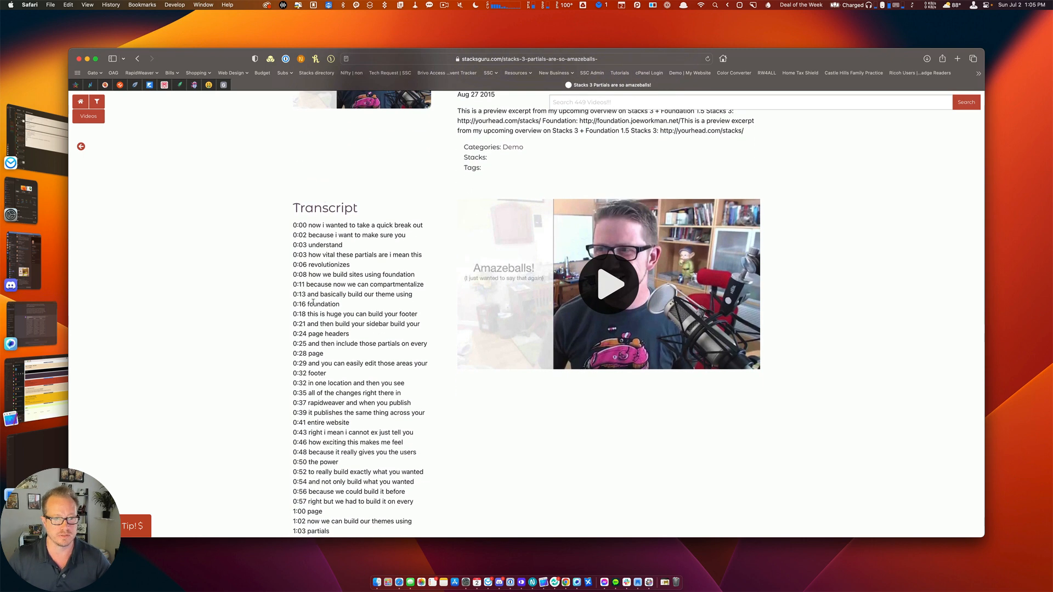
scroll(627, 331, "down", 10)
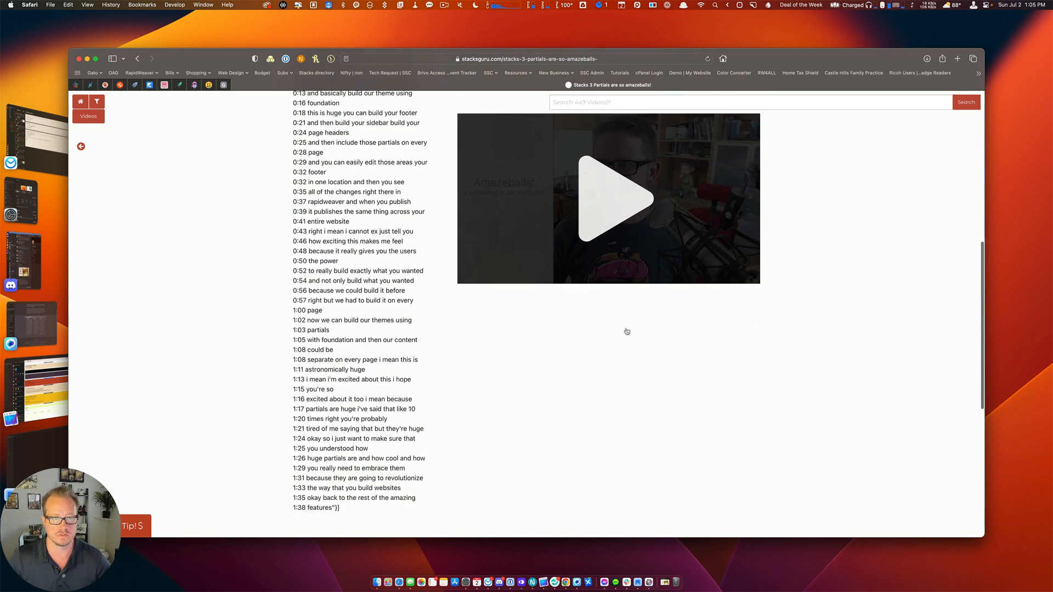
scroll(627, 332, "up", 15)
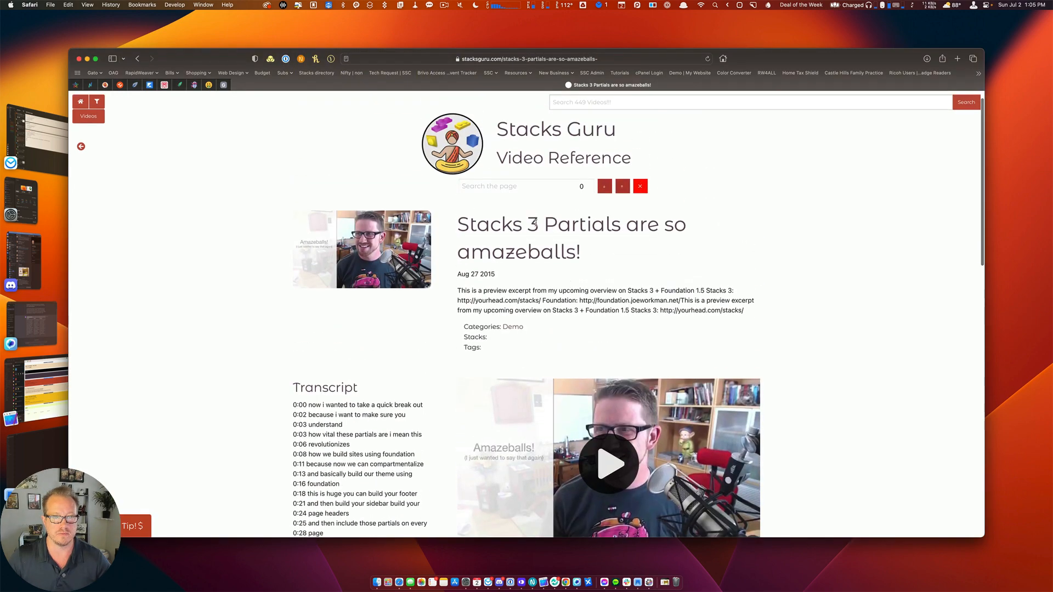
left_click(493, 186)
type("part")
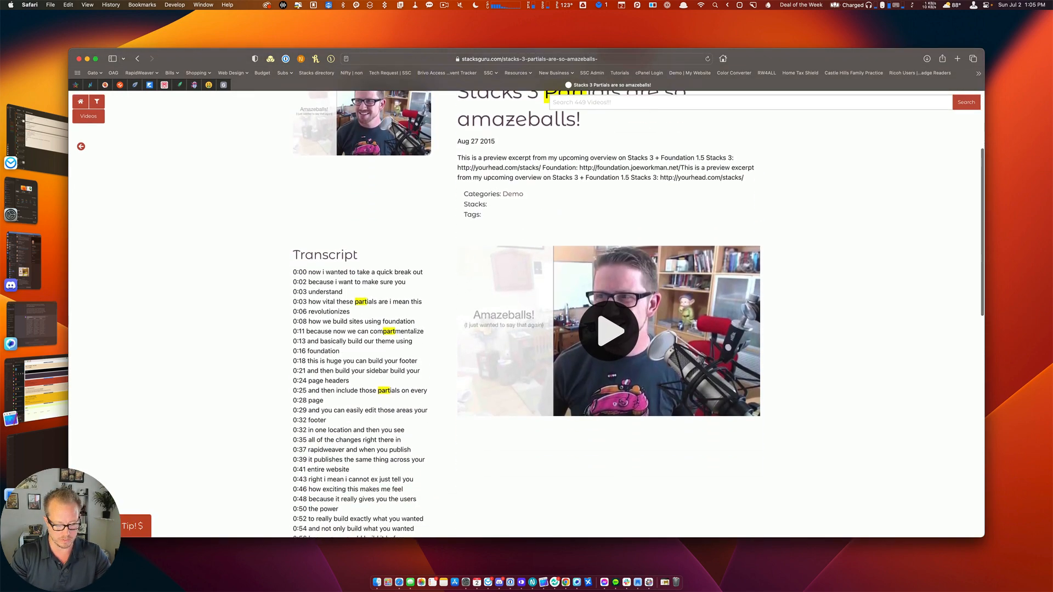
type("ials")
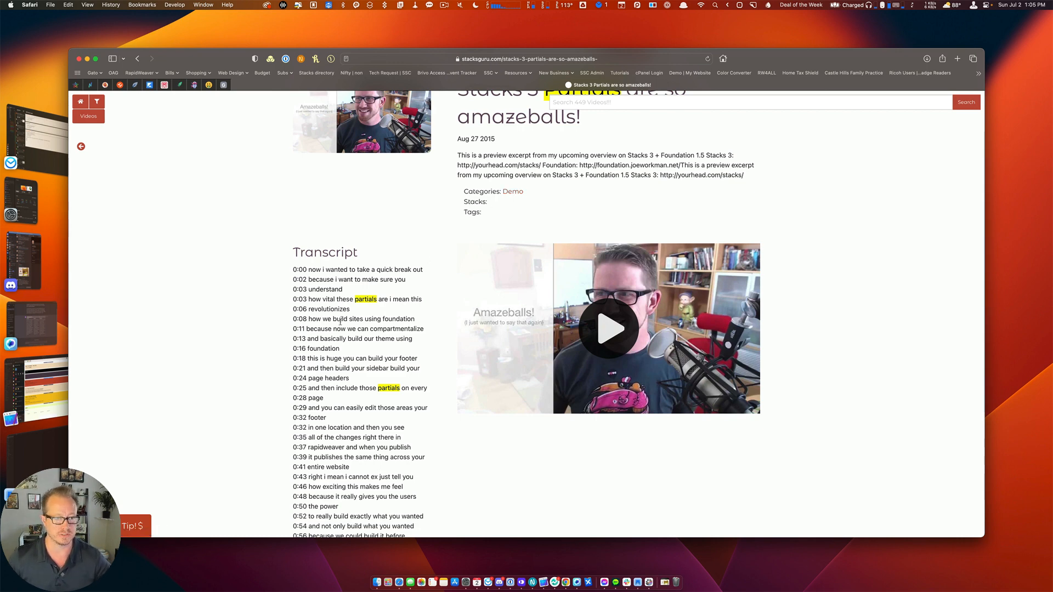
scroll(340, 322, "down", 2)
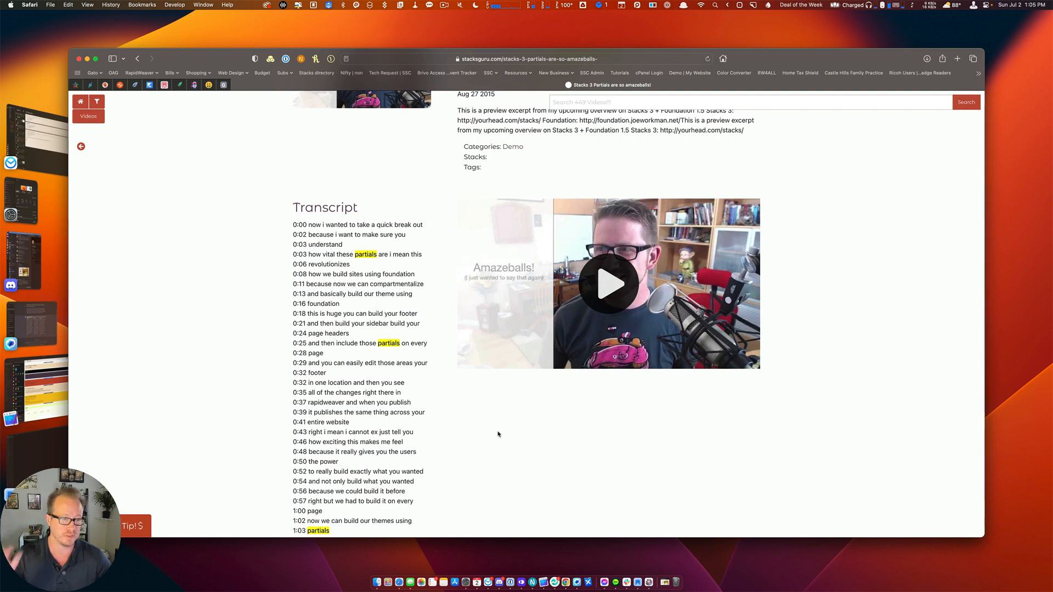
scroll(498, 434, "up", 5)
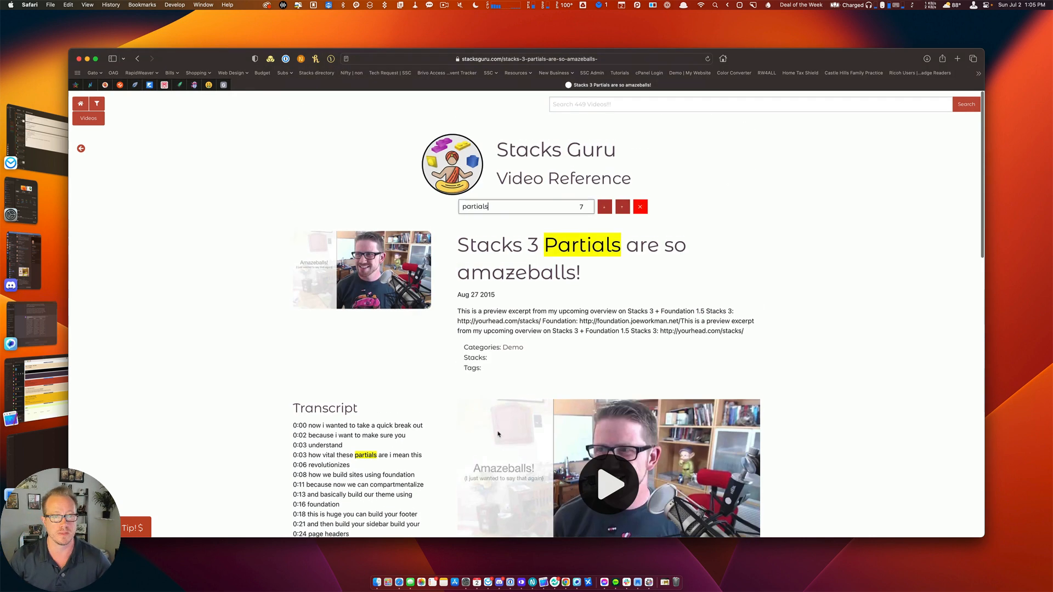
Filter videos by the Lazy Loading (2) tag to show the two Limelight videos.
left_click(96, 103)
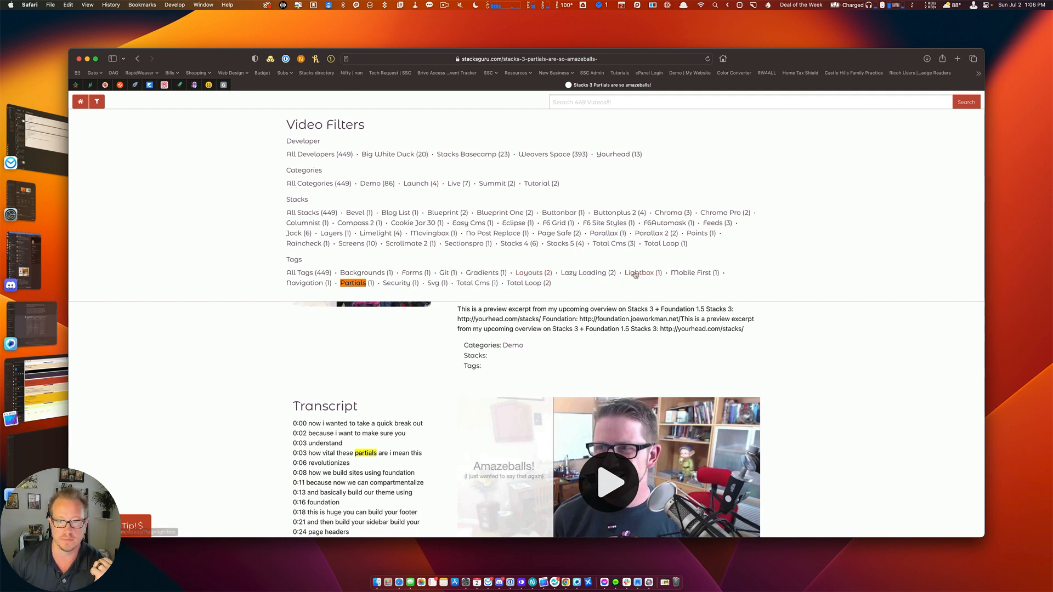
left_click(585, 273)
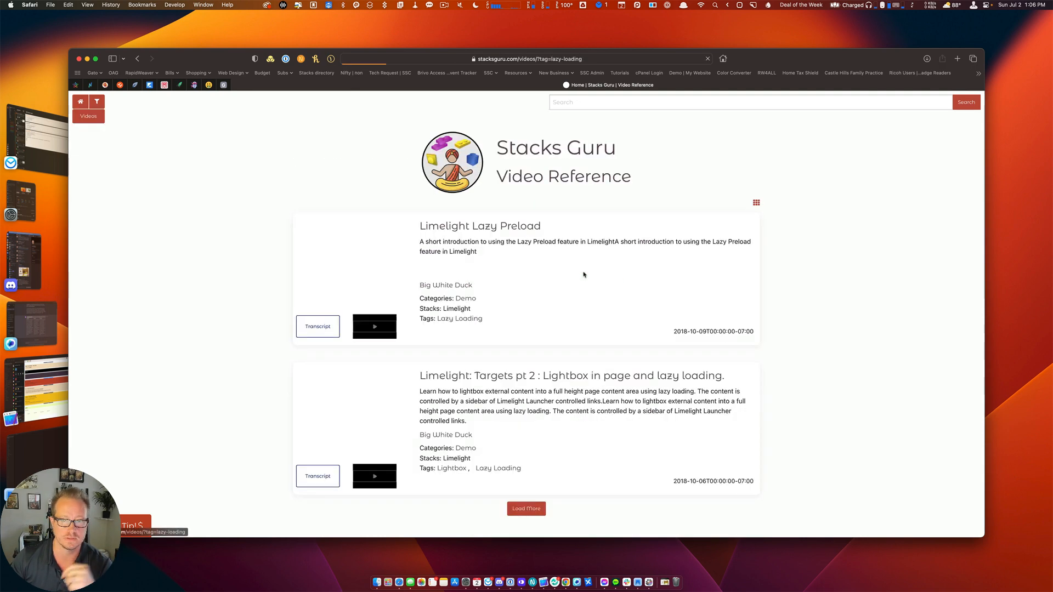
scroll(774, 287, "down", 4)
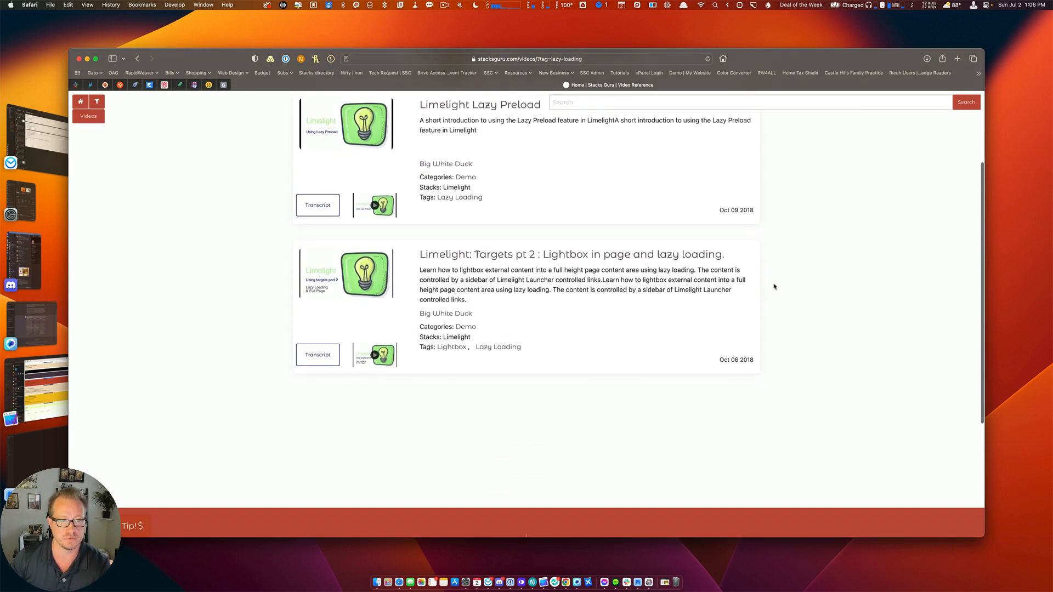
scroll(774, 286, "up", 3)
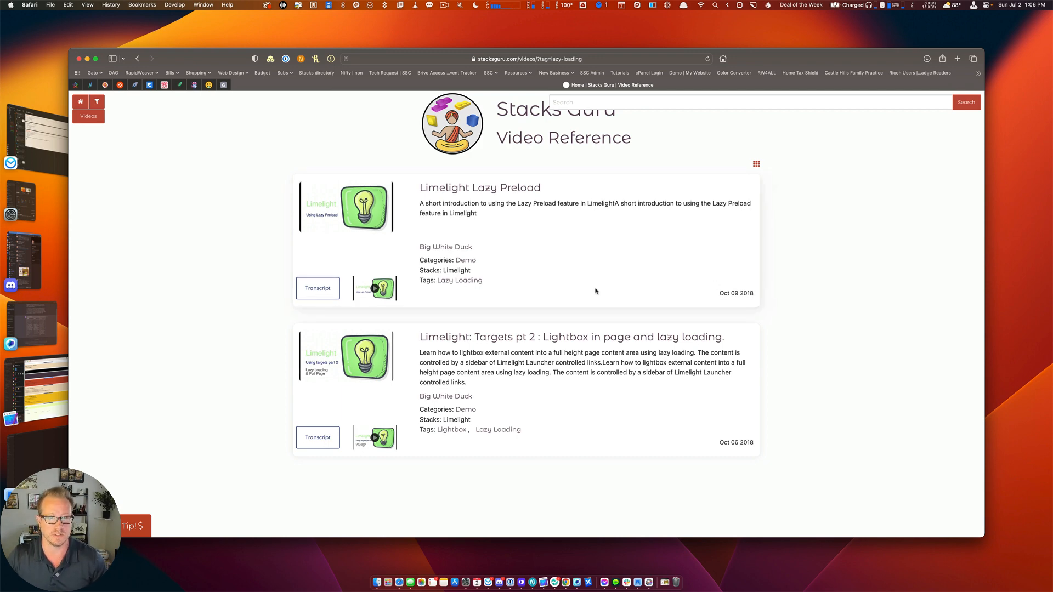
scroll(595, 292, "up", 2)
Return to the Stacks Guru home page, then switch to the 'Stacks Guru - 04' RapidWeaver project.
left_click(458, 174)
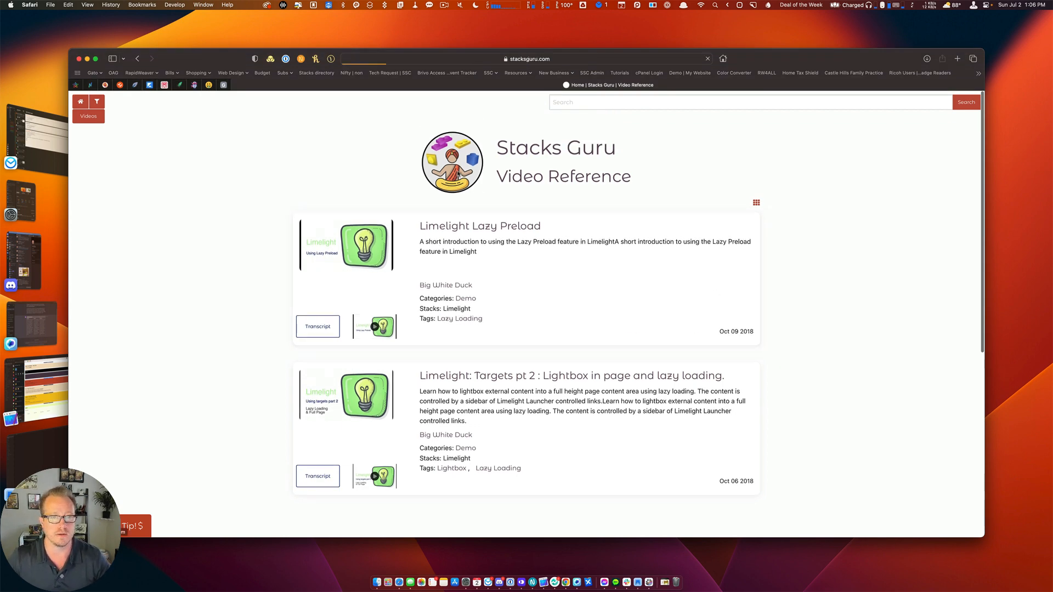
scroll(462, 281, "down", 10)
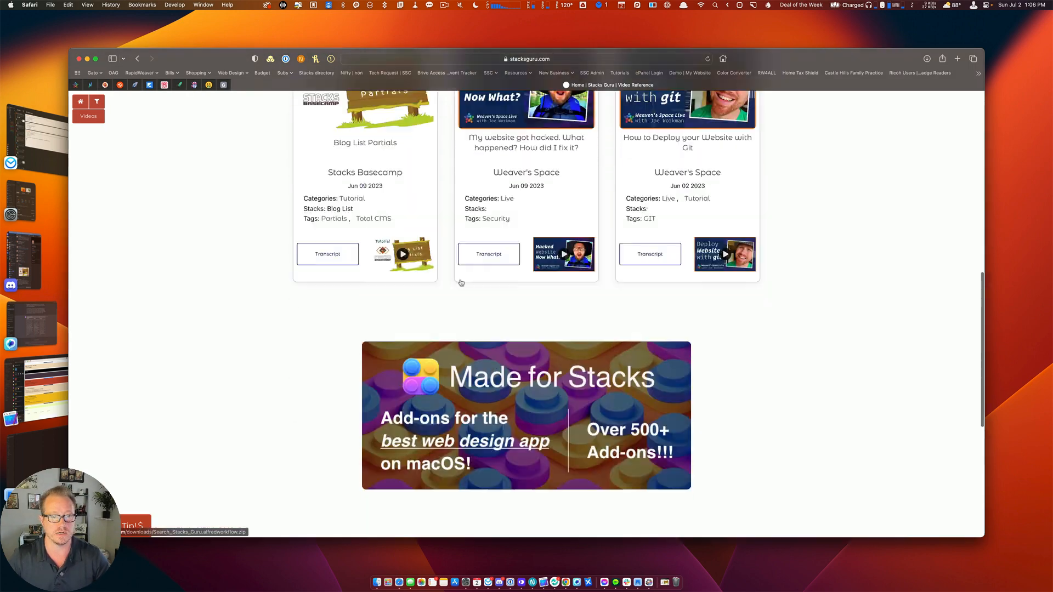
scroll(461, 283, "up", 3)
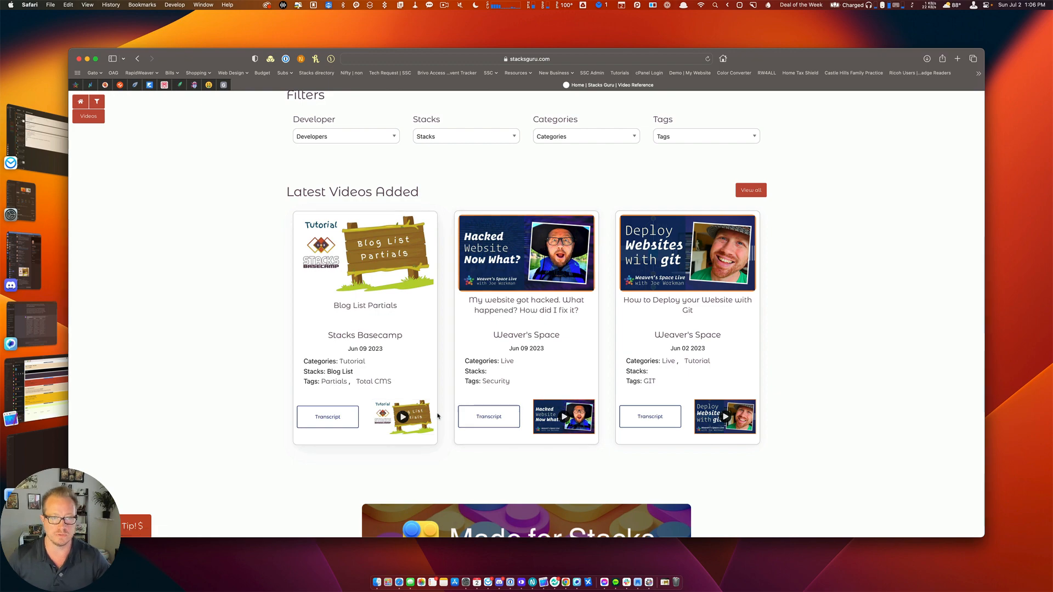
scroll(438, 417, "up", 10)
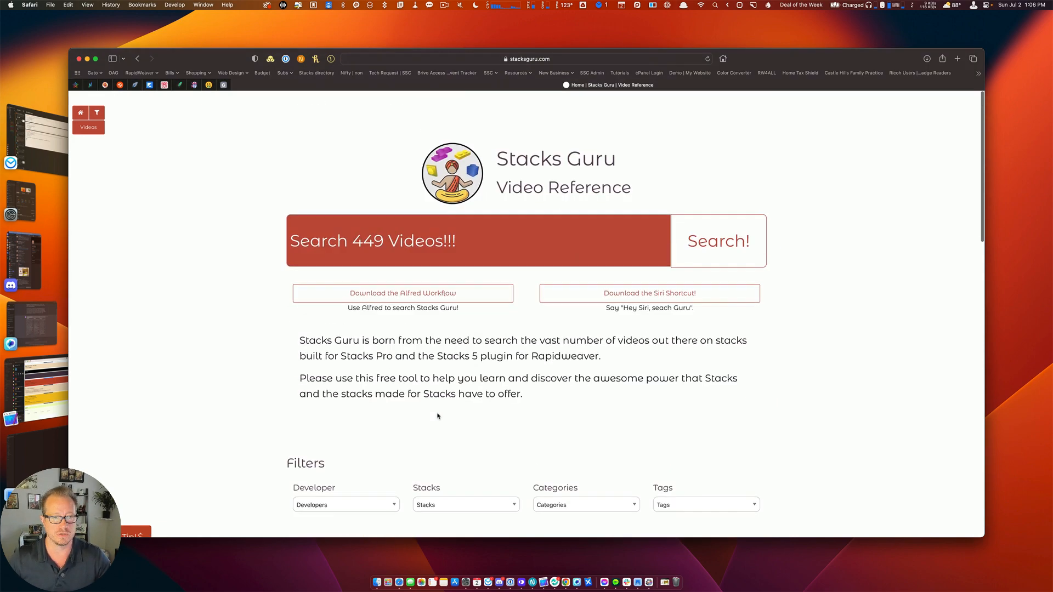
key("super+Tab")
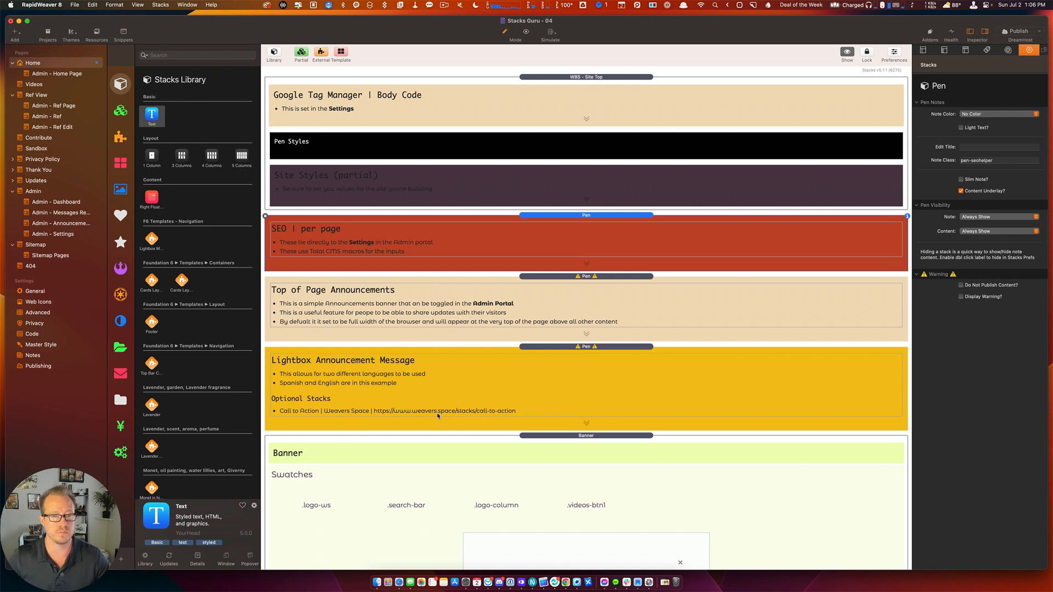
Open the Sandbox page with its Banner, Big Ass Search, Video Count, Filters and Footer stacks.
scroll(438, 417, "down", 20)
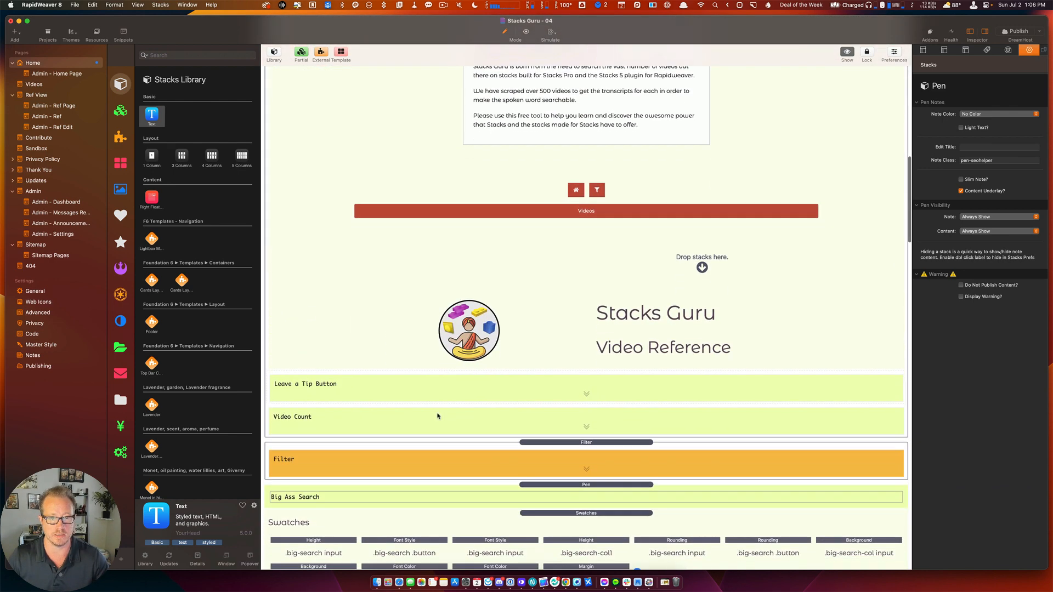
scroll(438, 416, "up", 15)
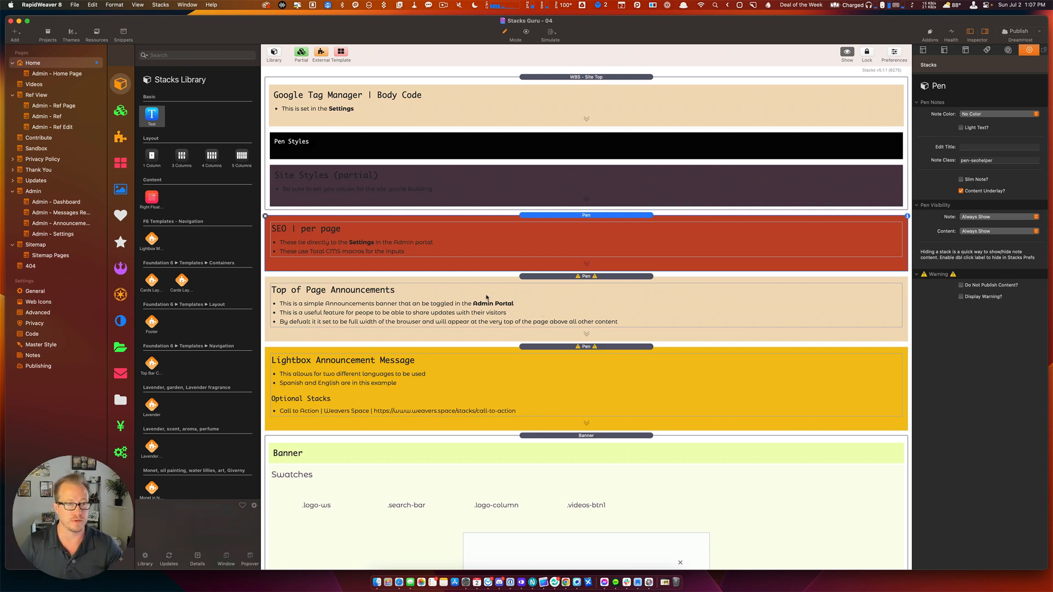
left_click(20, 148)
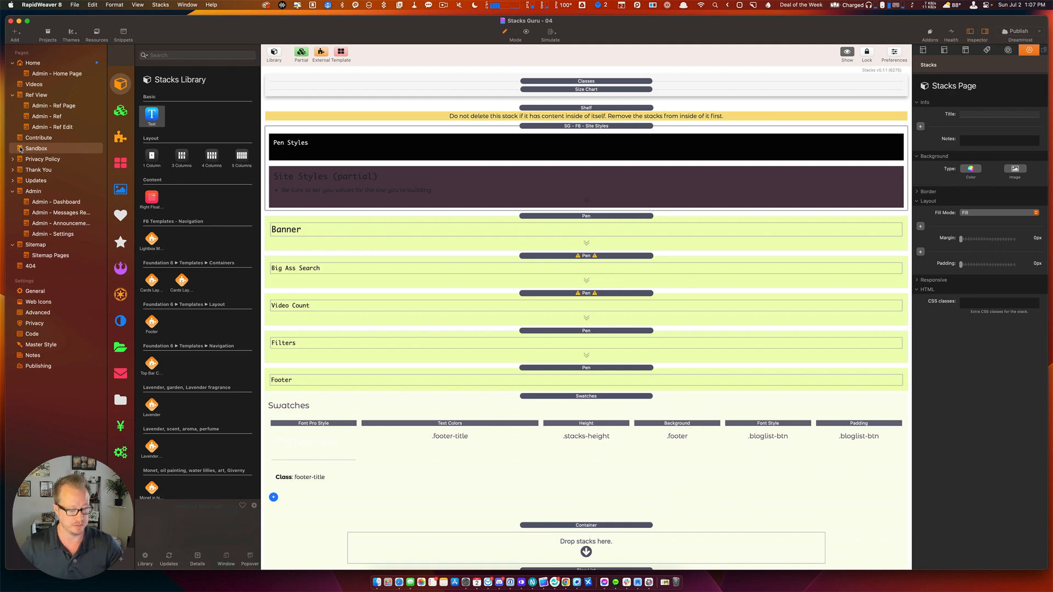
Duplicate the Sandbox page and rename the copy 'Reviews'.
key("super+d")
double_click(34, 161)
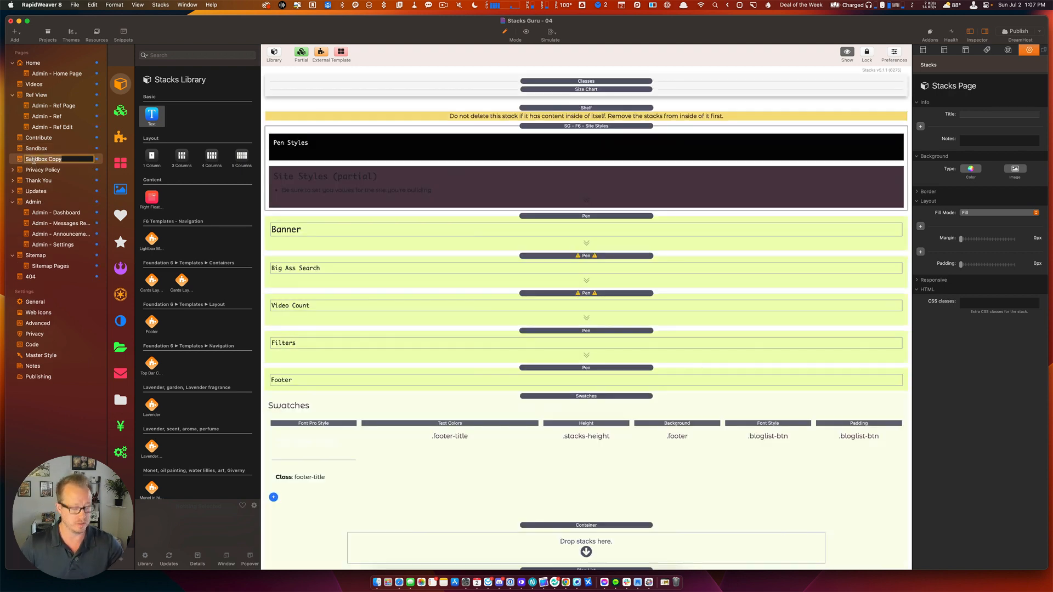
type("Reviews")
key("Return")
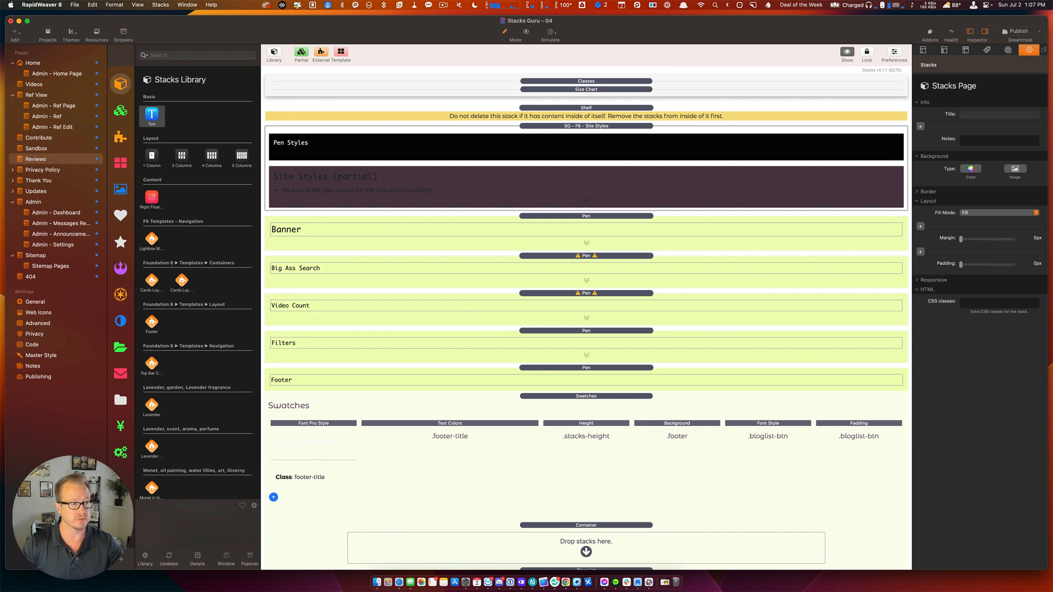
Set the Reviews page folder to 'reviews' and its browser title to 'Reviews'.
left_click(923, 49)
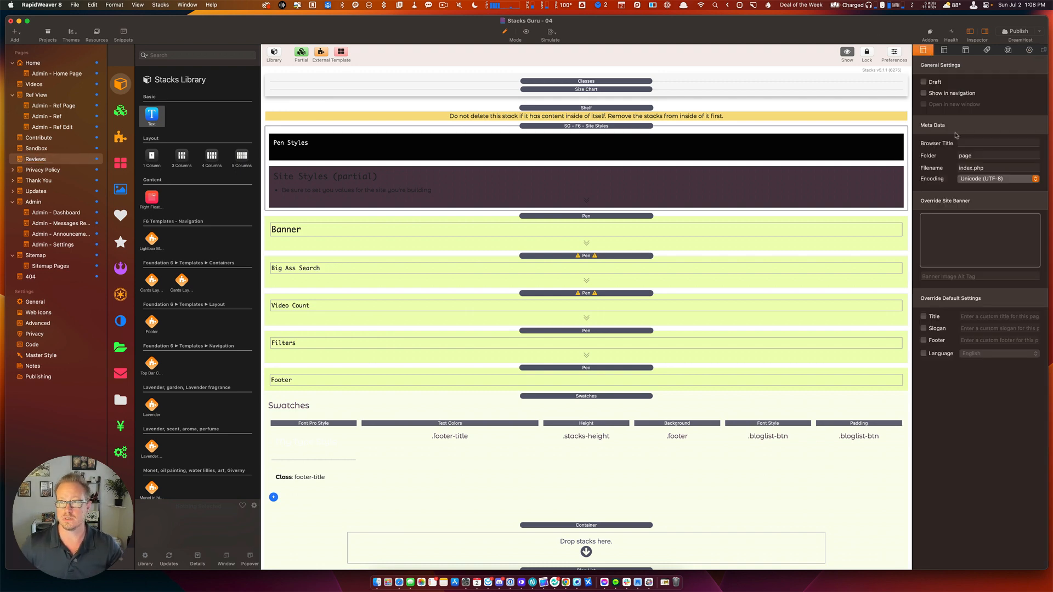
left_click(978, 155)
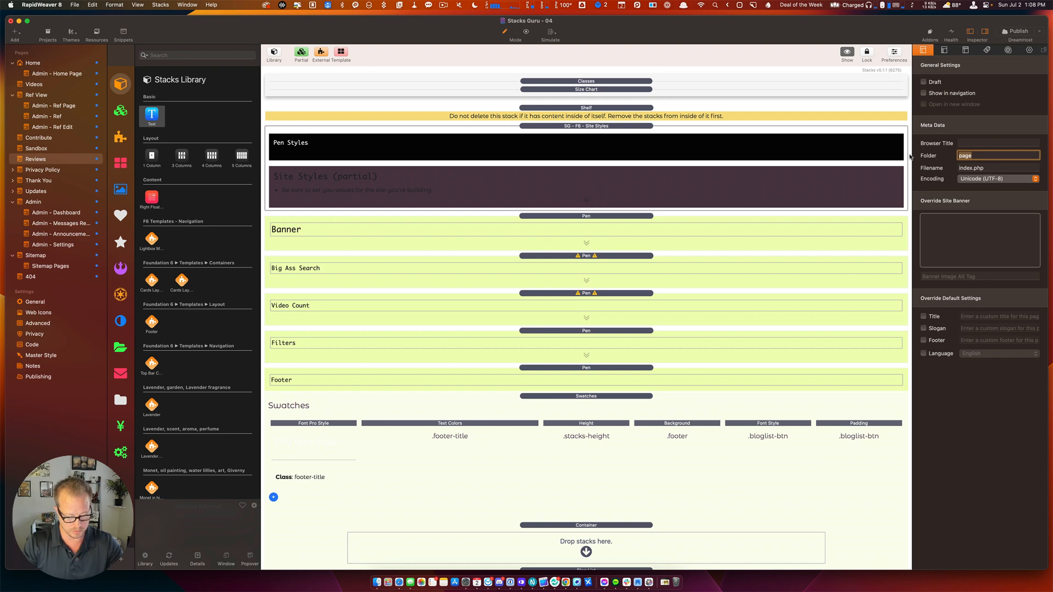
type("review")
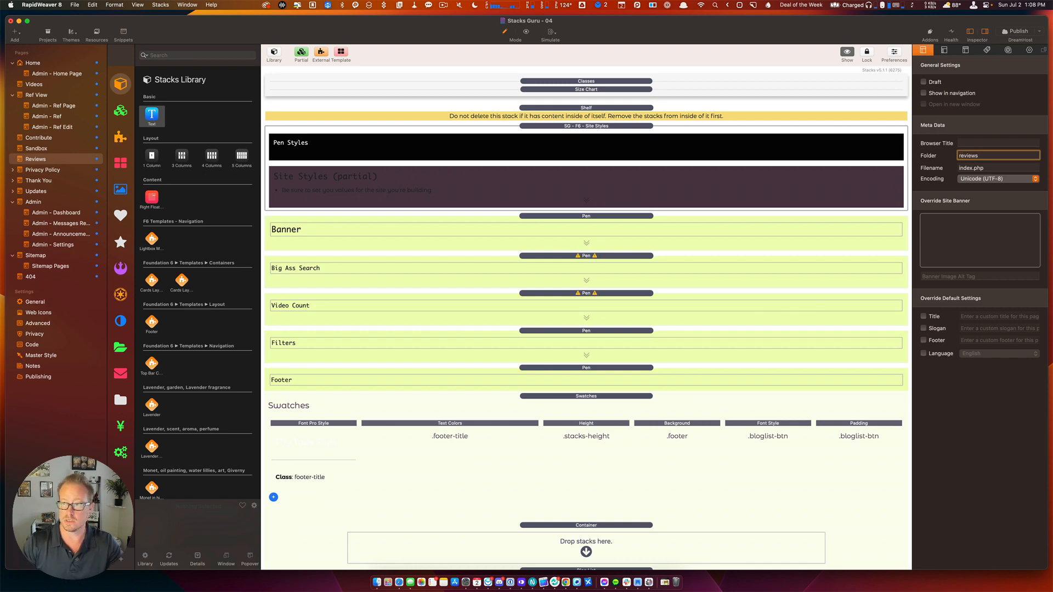
type("s")
key("shift+Tab")
type("Reviews")
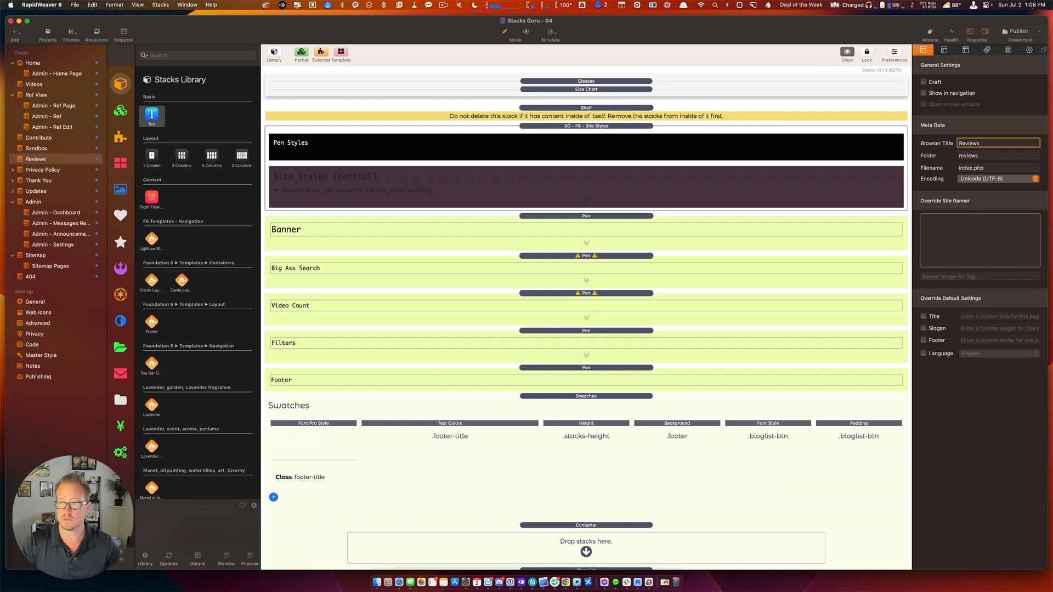
key("super+a")
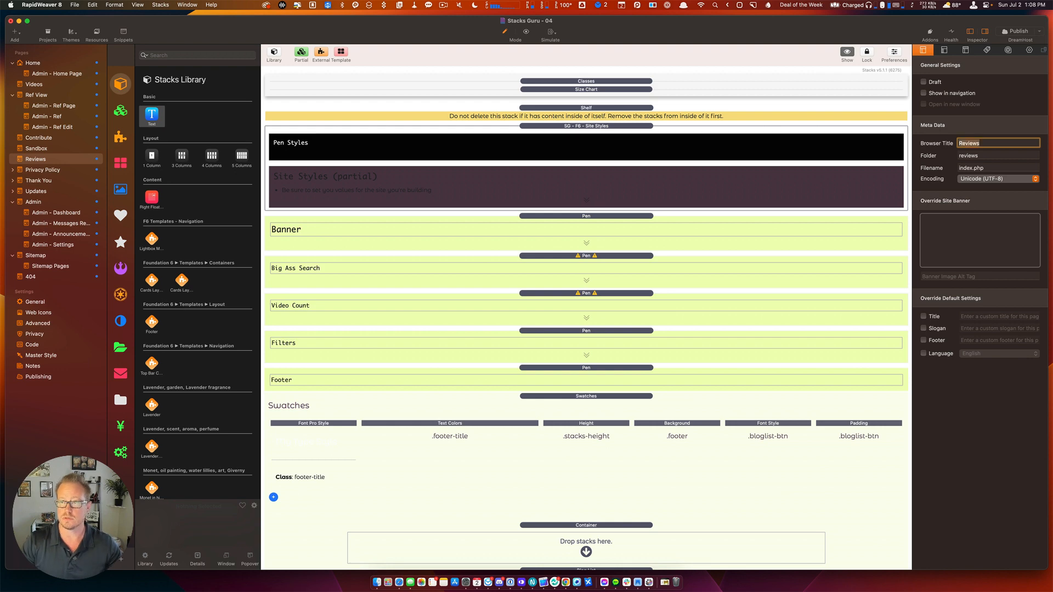
left_click(20, 161)
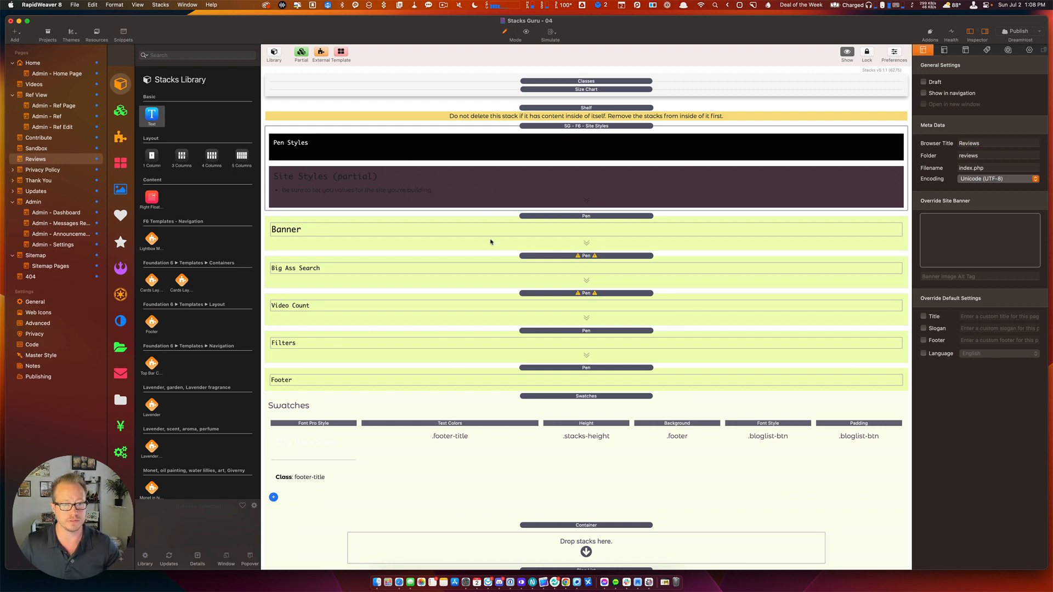
Delete the Banner, Big Ass Search, Video Count, Filters and Footer Pen stacks.
left_click(556, 223)
left_click(546, 284, "shift")
left_click(545, 313, "shift")
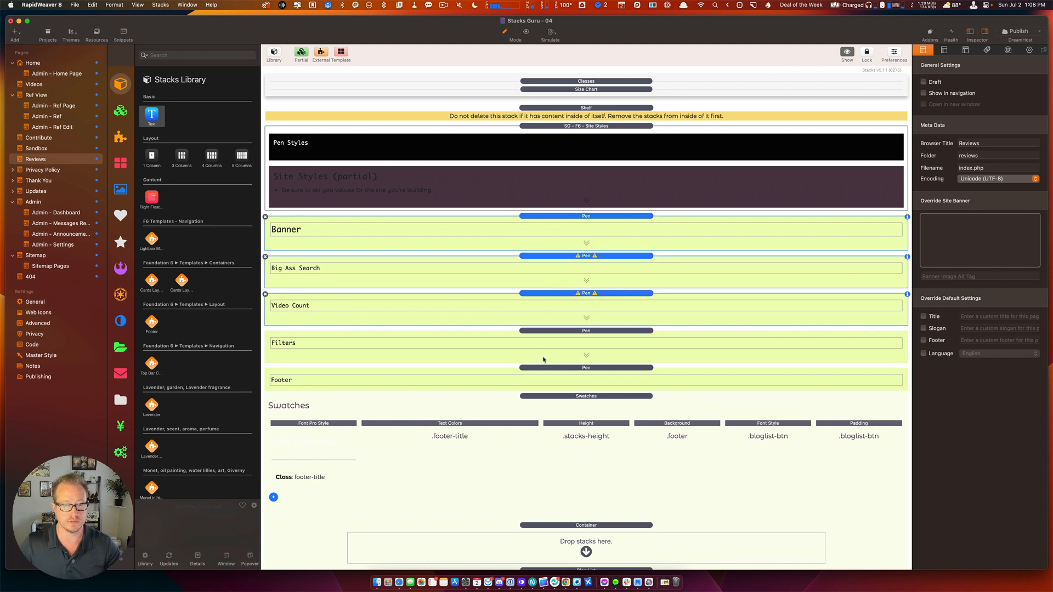
left_click(545, 362, "shift")
left_click(545, 387, "shift")
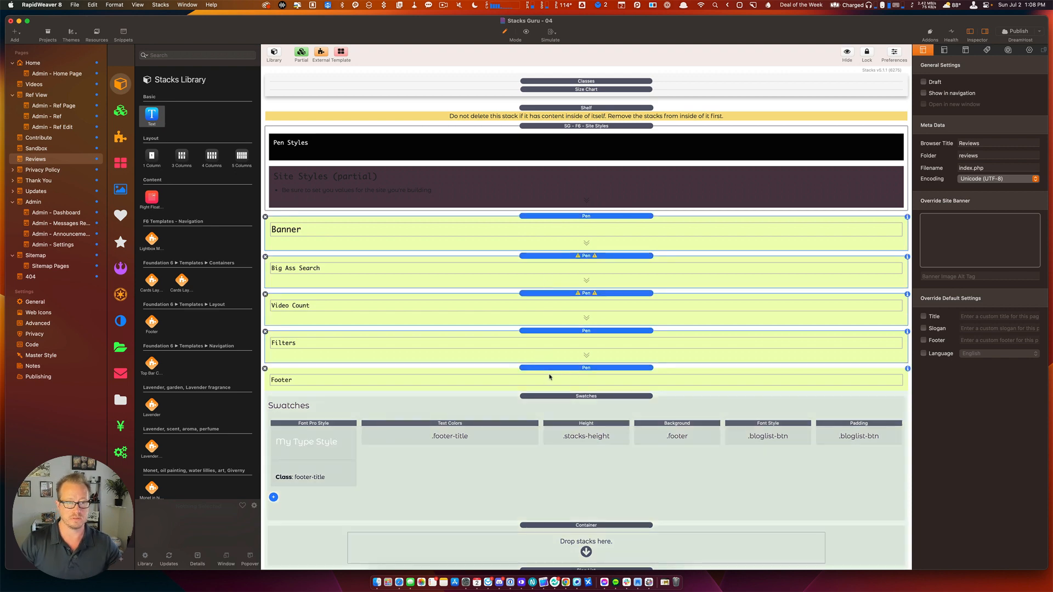
key("Delete")
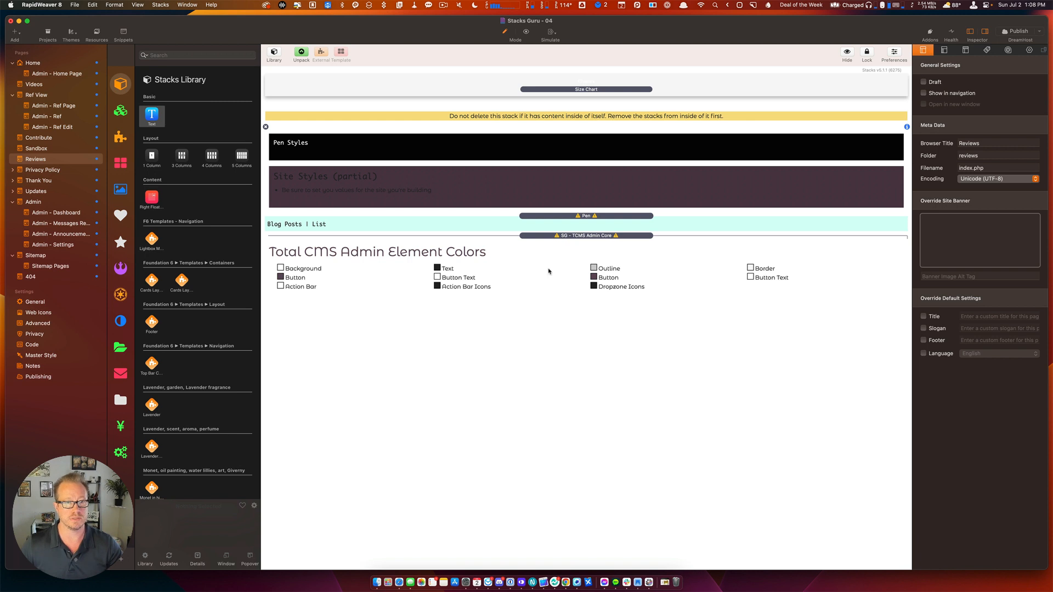
Delete the Blog Posts, TCMS Admin Core and Shelf stacks, then go to the Contribute page.
left_click(556, 217)
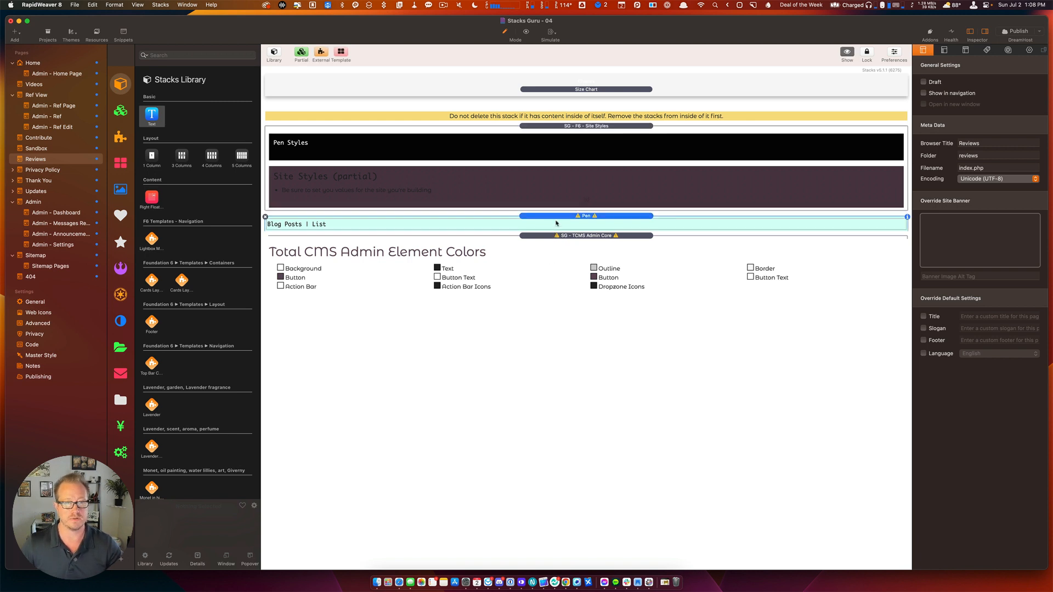
left_click(557, 237, "shift")
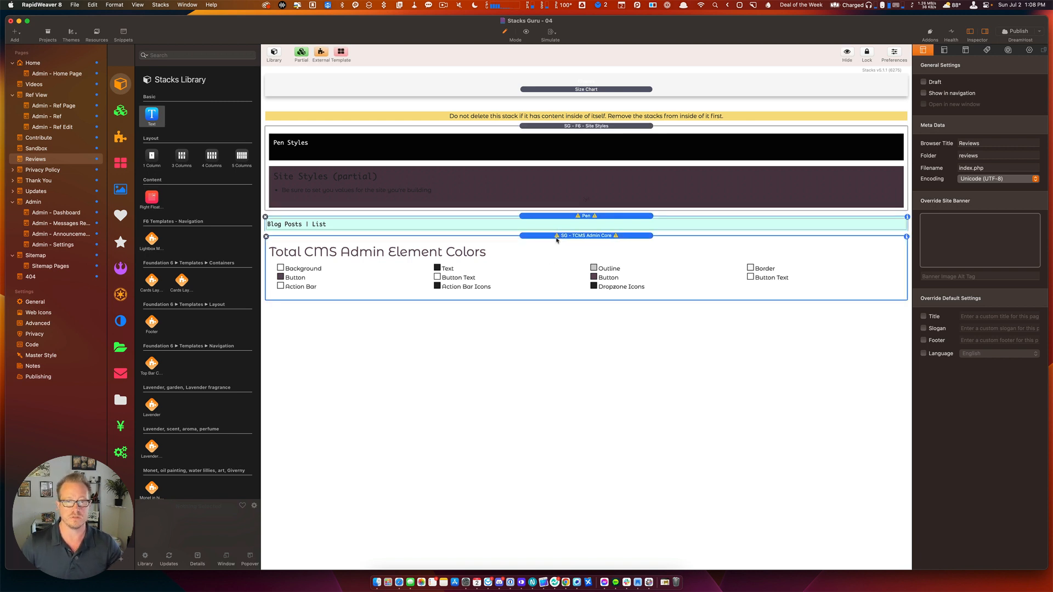
key("Delete")
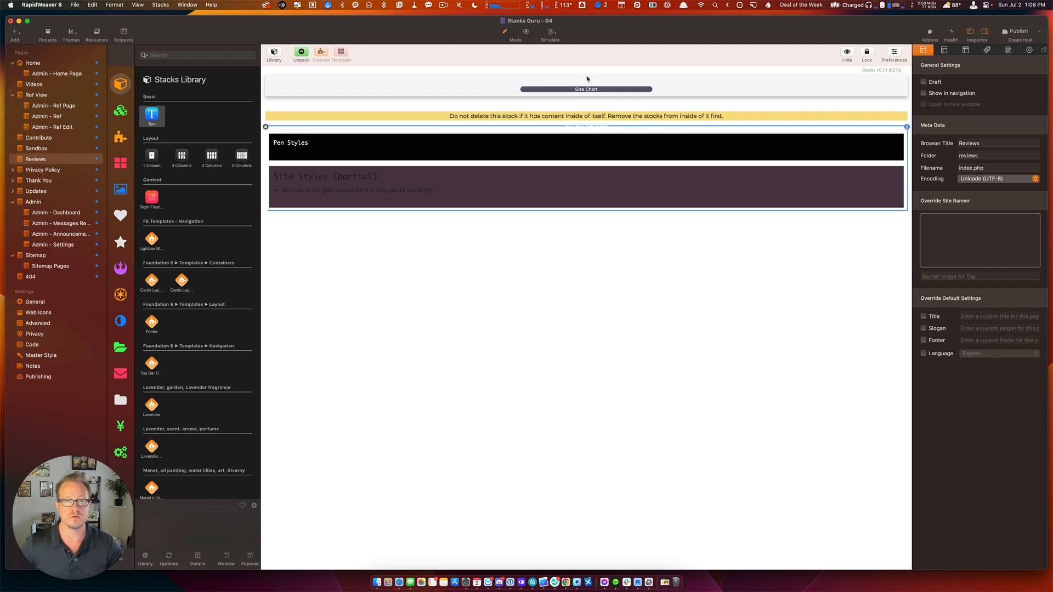
left_click(582, 111)
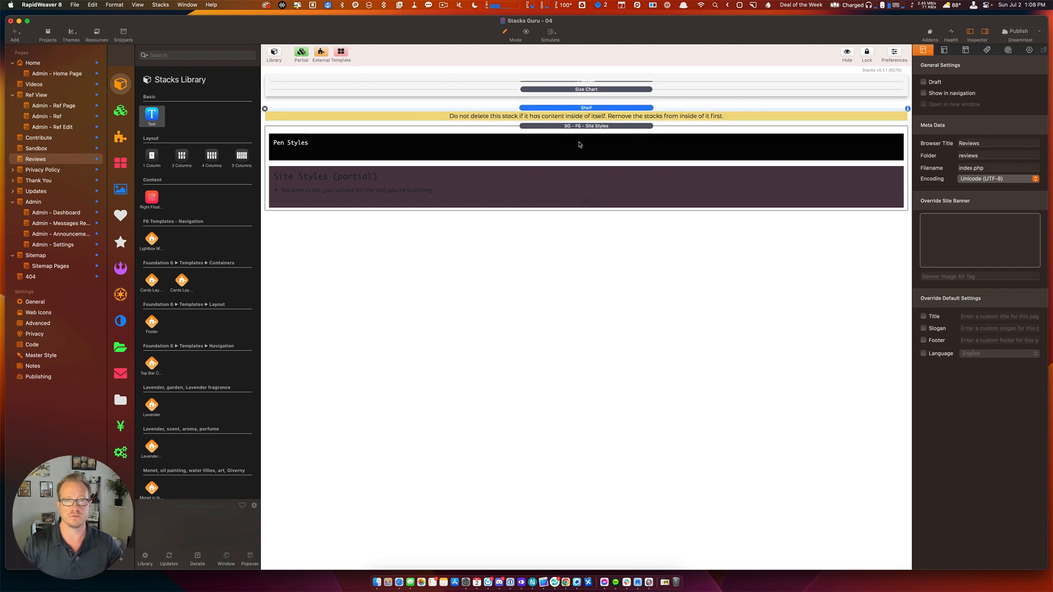
key("Delete")
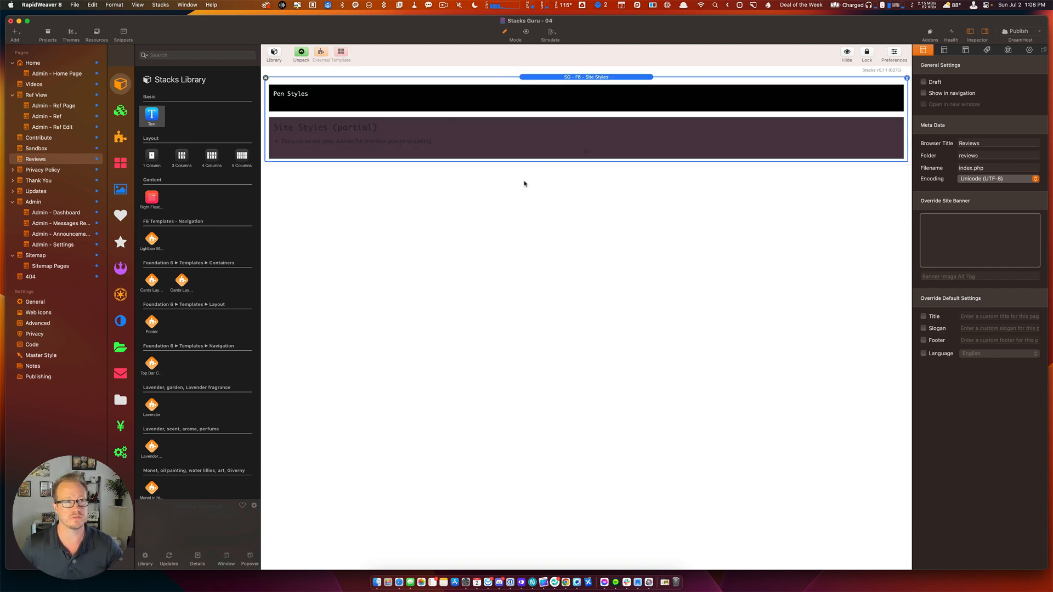
left_click(19, 139)
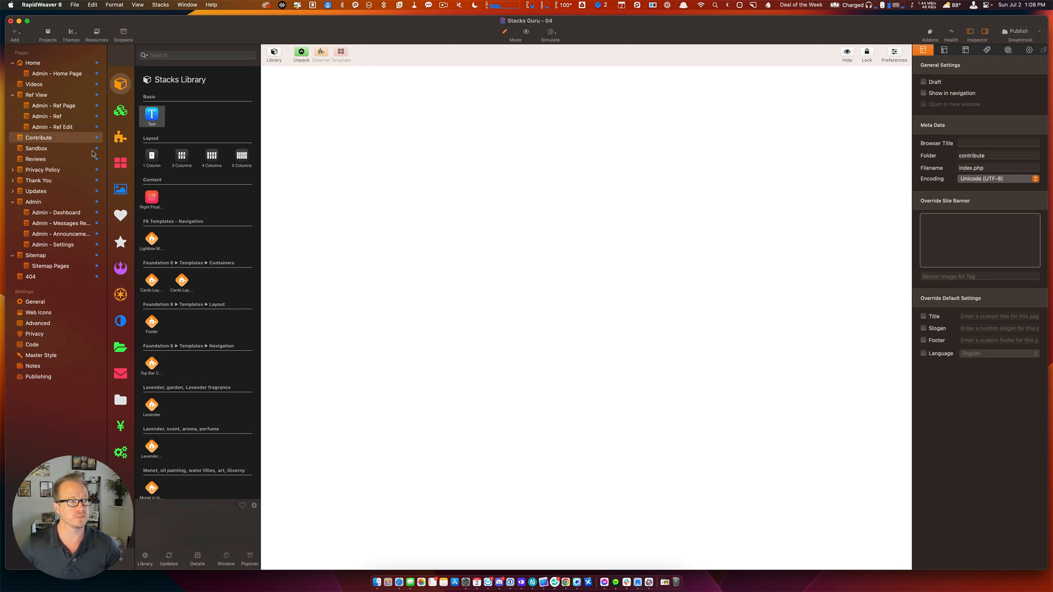
Paste the Contribute page's Footer stack onto the Reviews page, then duplicate Reviews.
scroll(432, 244, "down", 10)
scroll(432, 244, "down", 10)
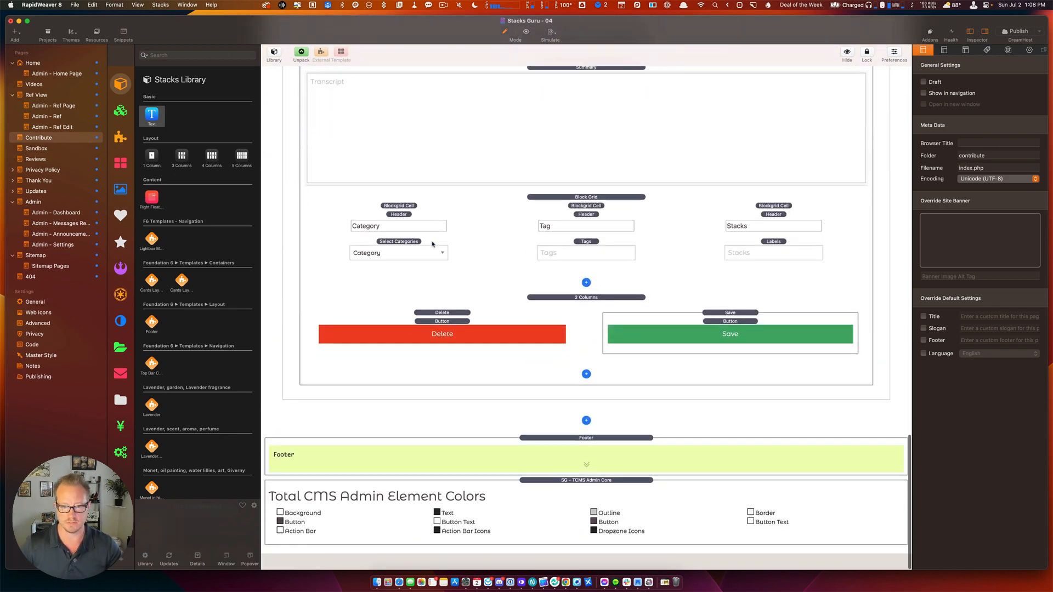
left_click(495, 527)
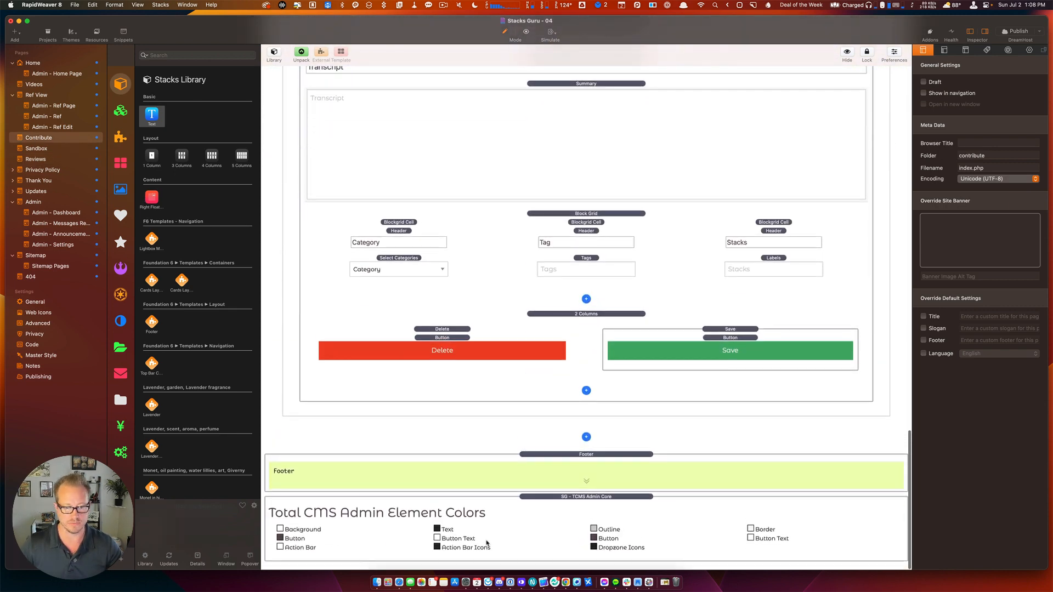
left_click(520, 486)
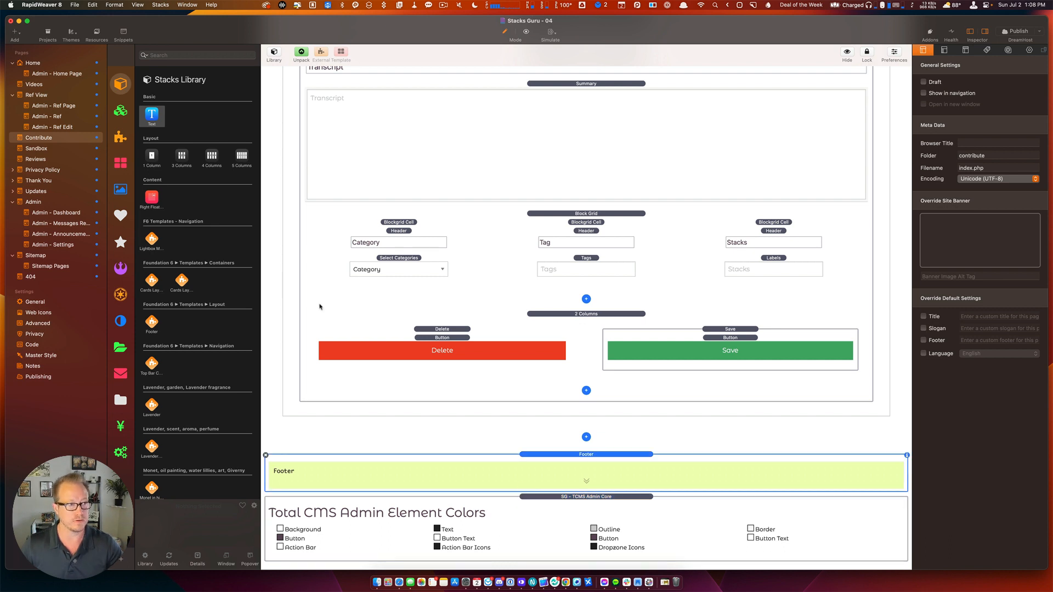
left_click(28, 168)
left_click(27, 159)
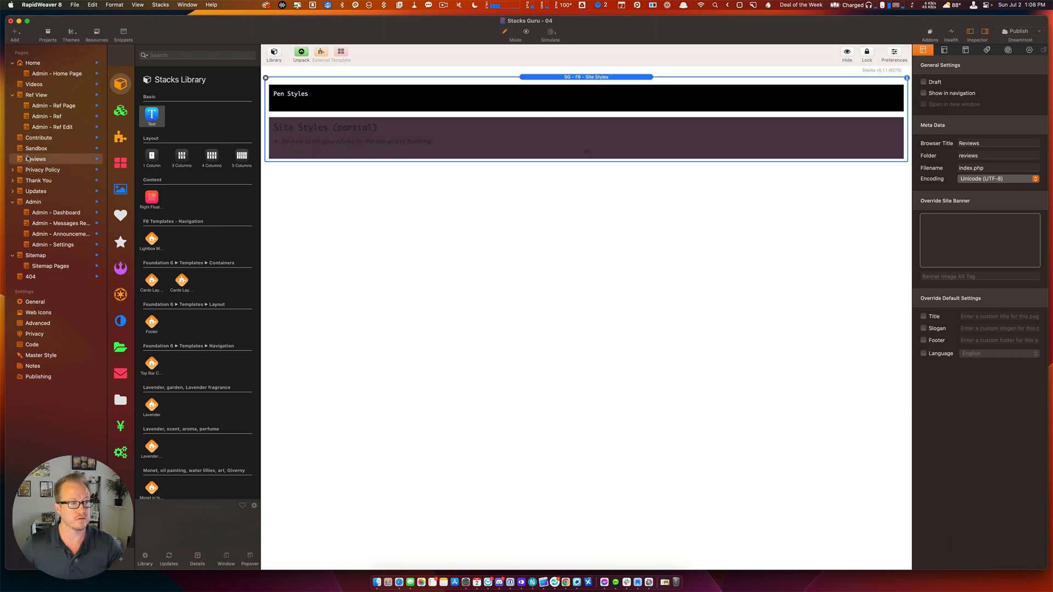
key("super+v")
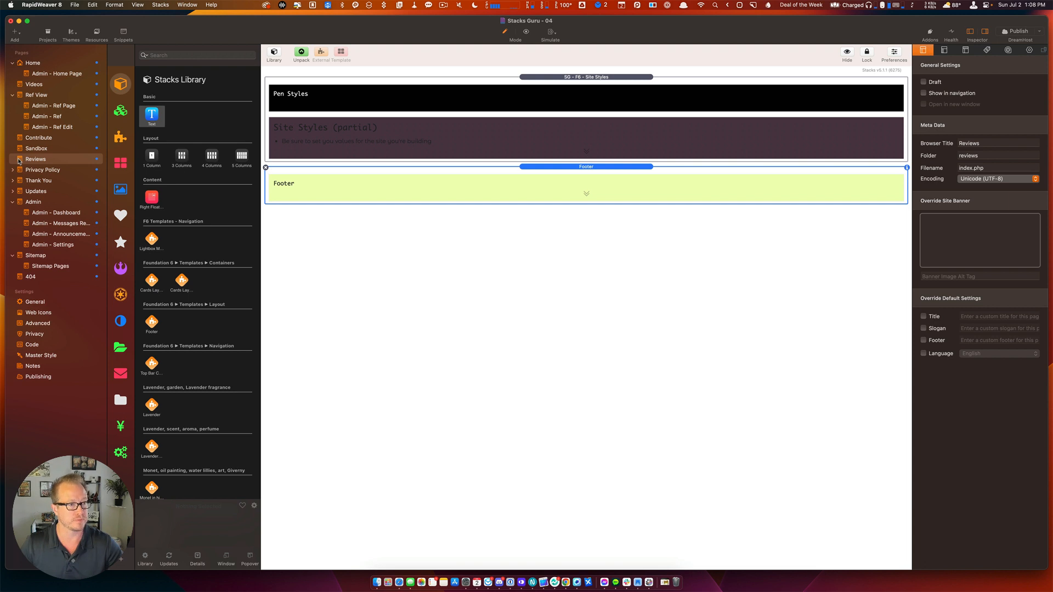
key("super+d")
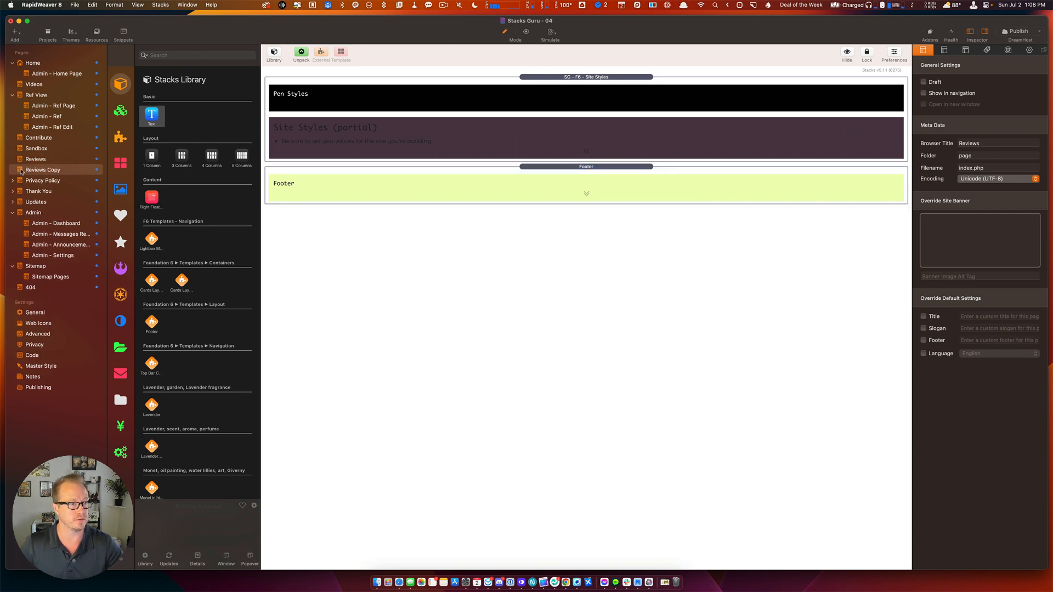
Make a second copy of Reviews and rename the first copy 'Admin - Reviews View'.
key("super+d")
left_click(28, 171)
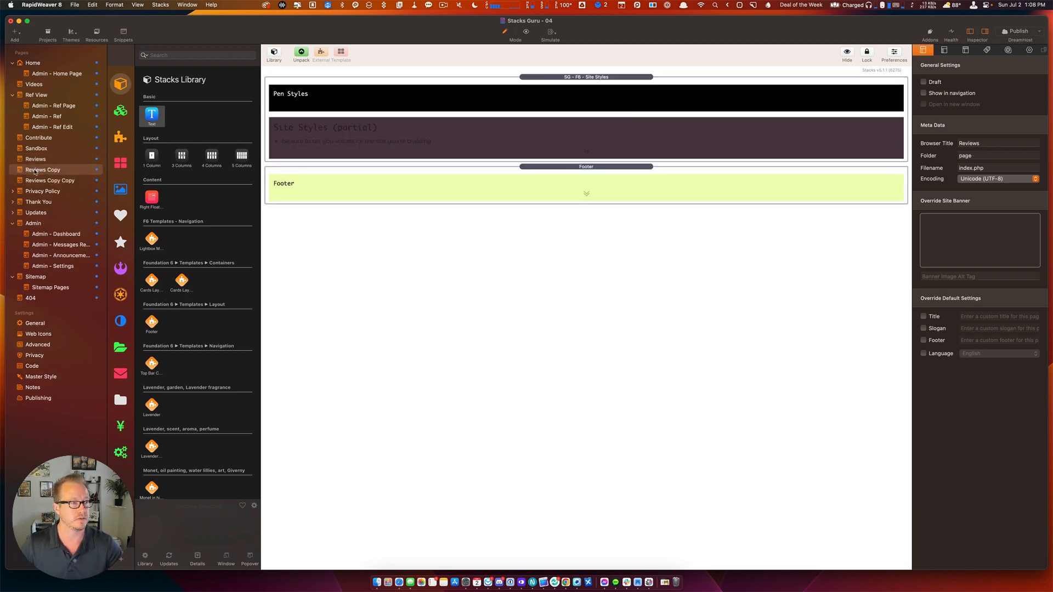
left_click(39, 171)
type("Admin")
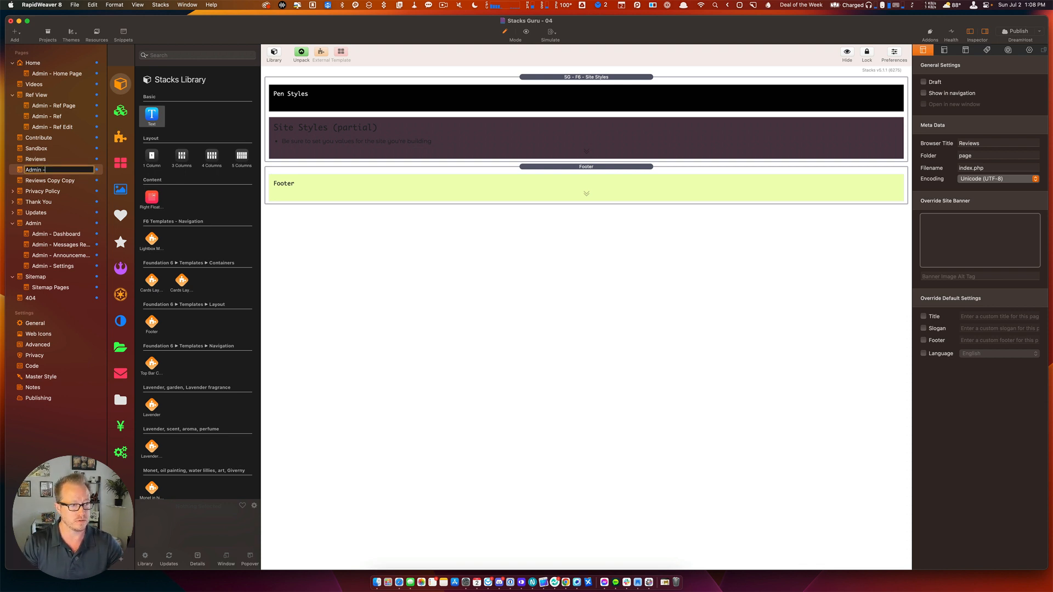
type(" - Rev")
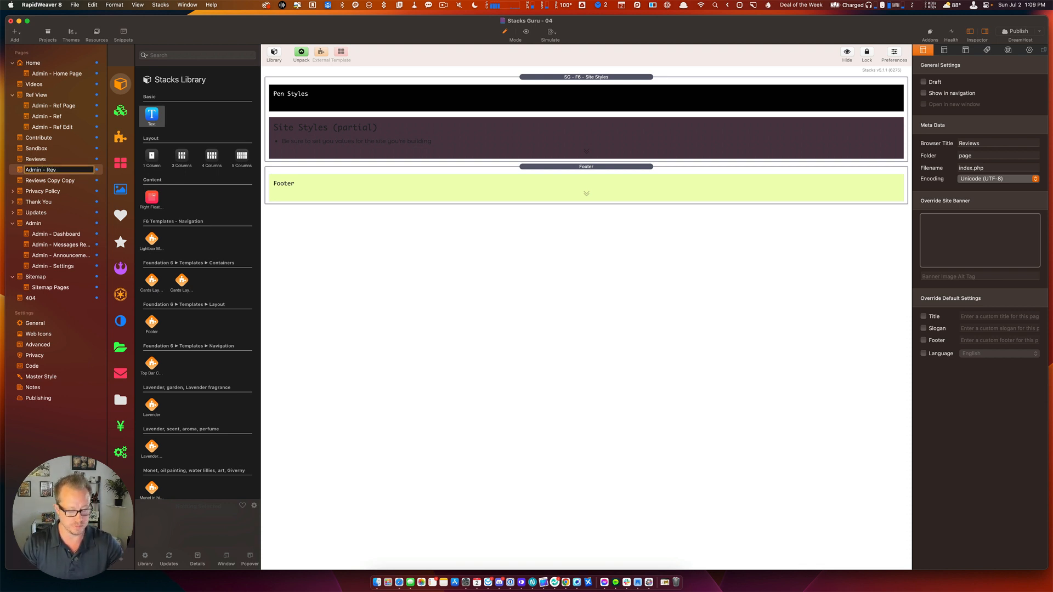
type("iews View")
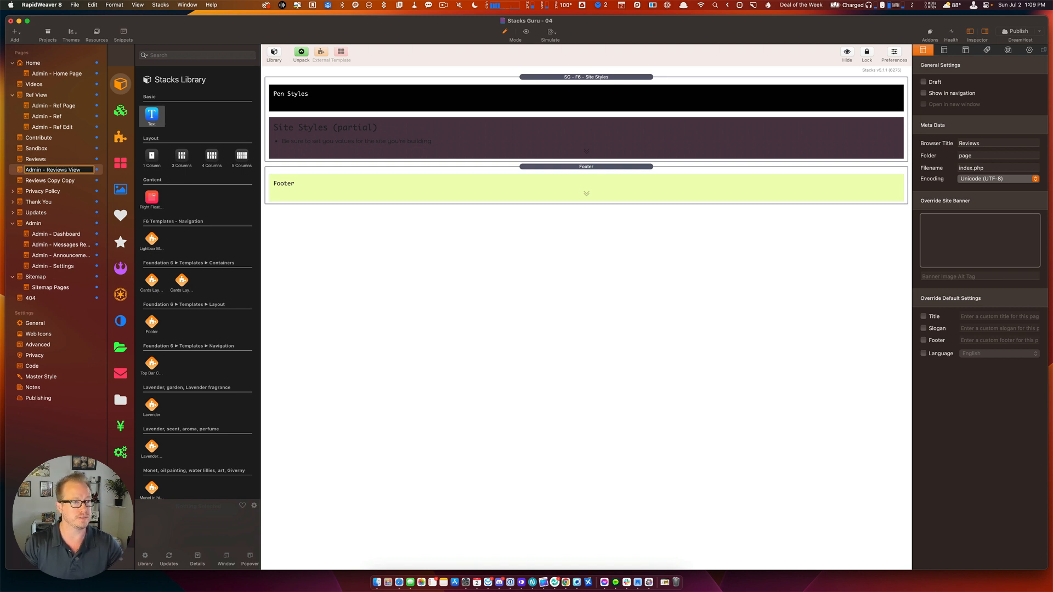
key("Return")
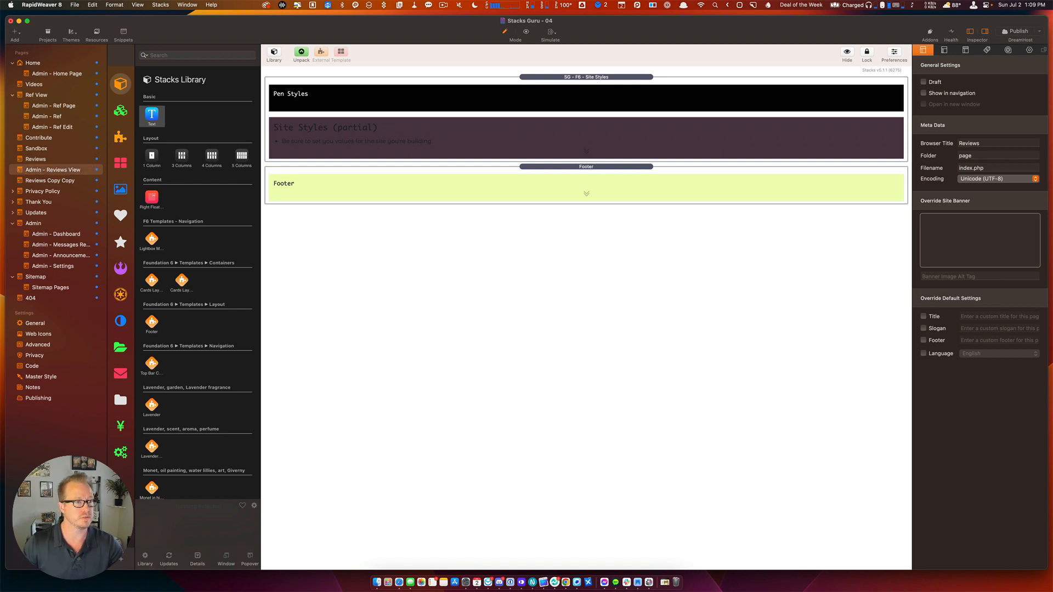
Rename the second copy 'Admin - Reviews Config'.
left_click(34, 182)
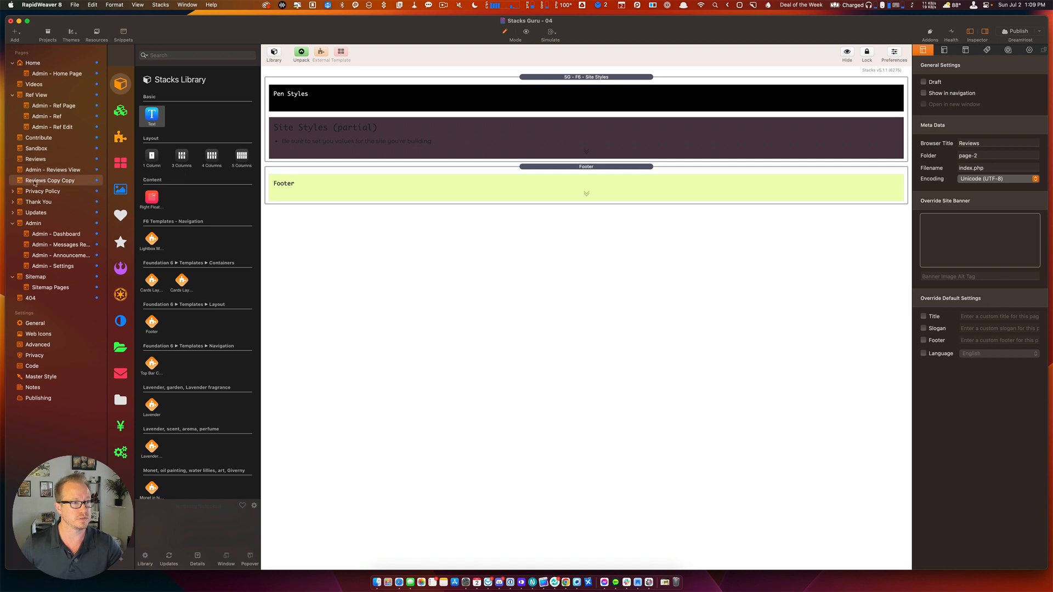
key("Return")
type("Ad")
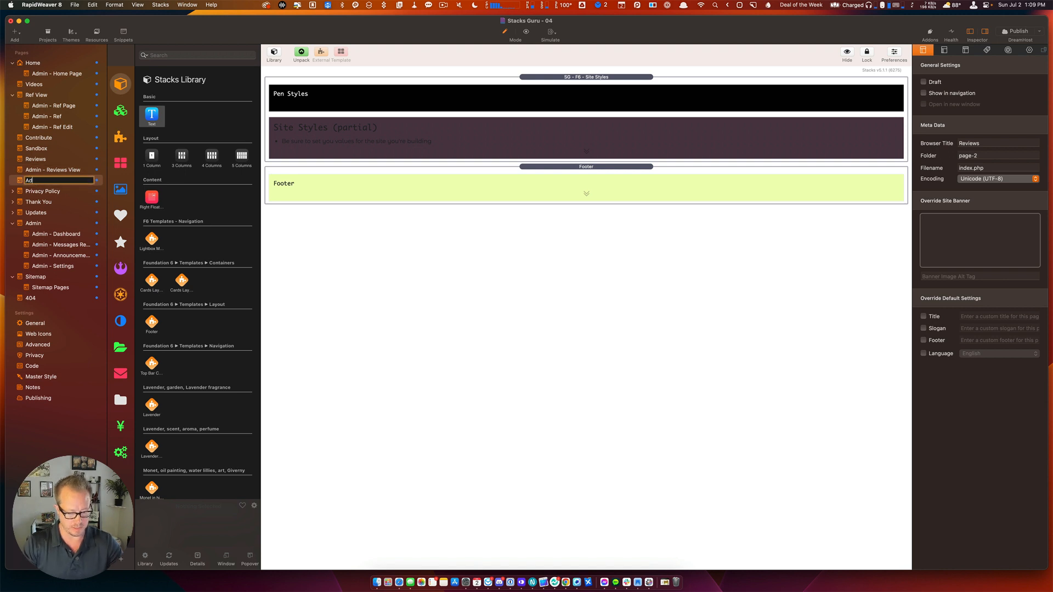
type("min - Rev")
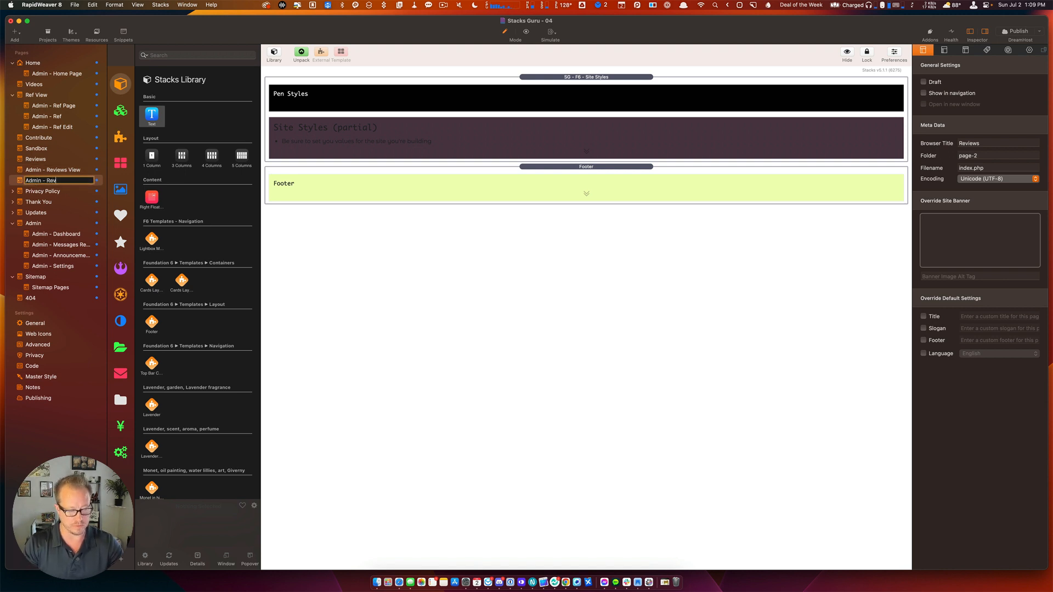
type("iews Conf")
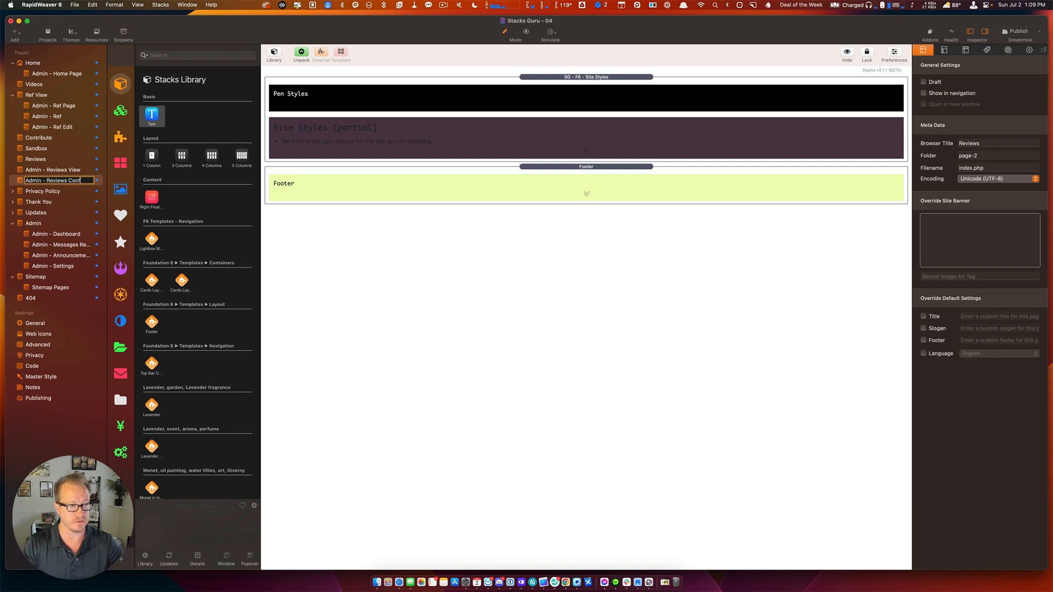
type("ig")
key("Return")
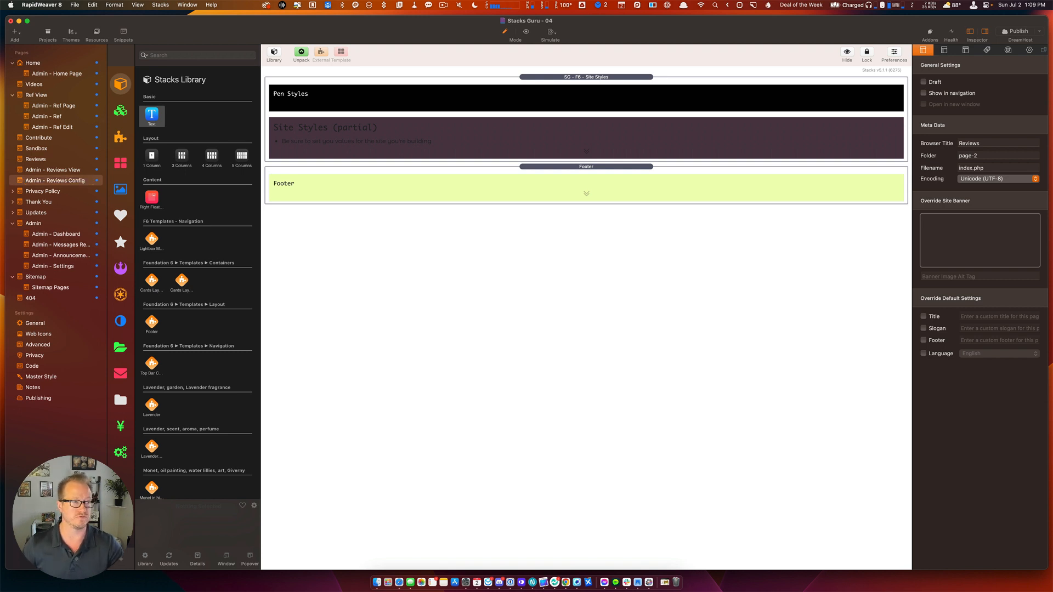
Nest both admin pages under Reviews and set Admin - Reviews View's folder to 'admin-reviews-view'.
left_click(21, 170, "shift")
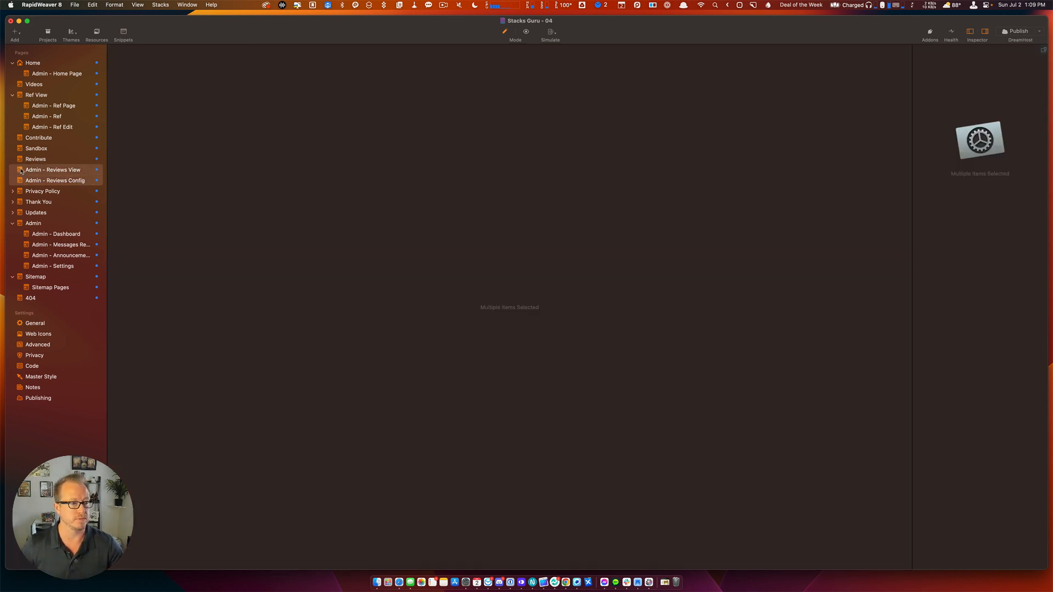
left_click_drag(21, 171, 33, 161)
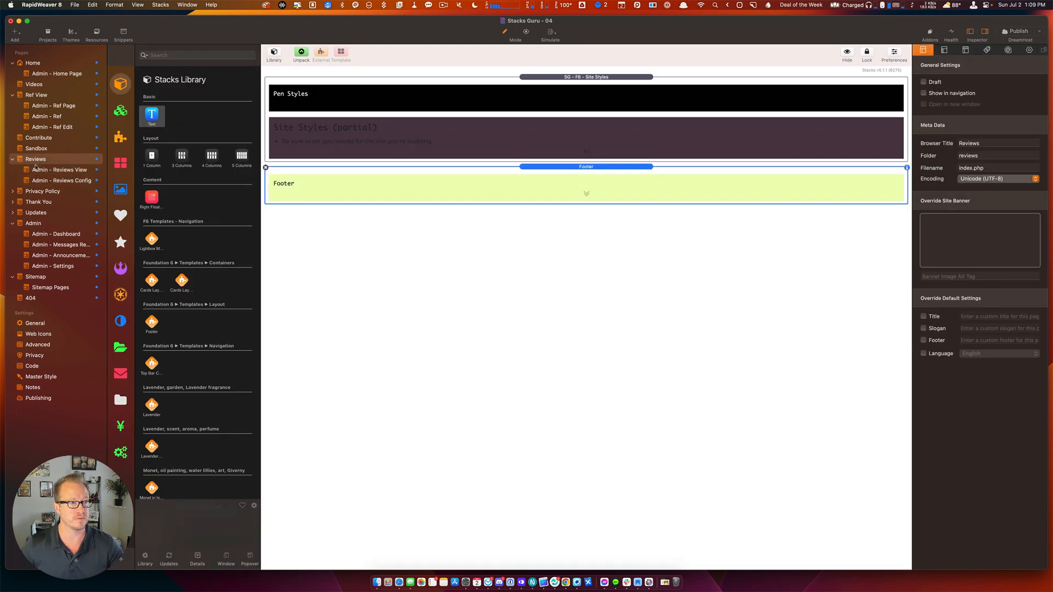
left_click(36, 169)
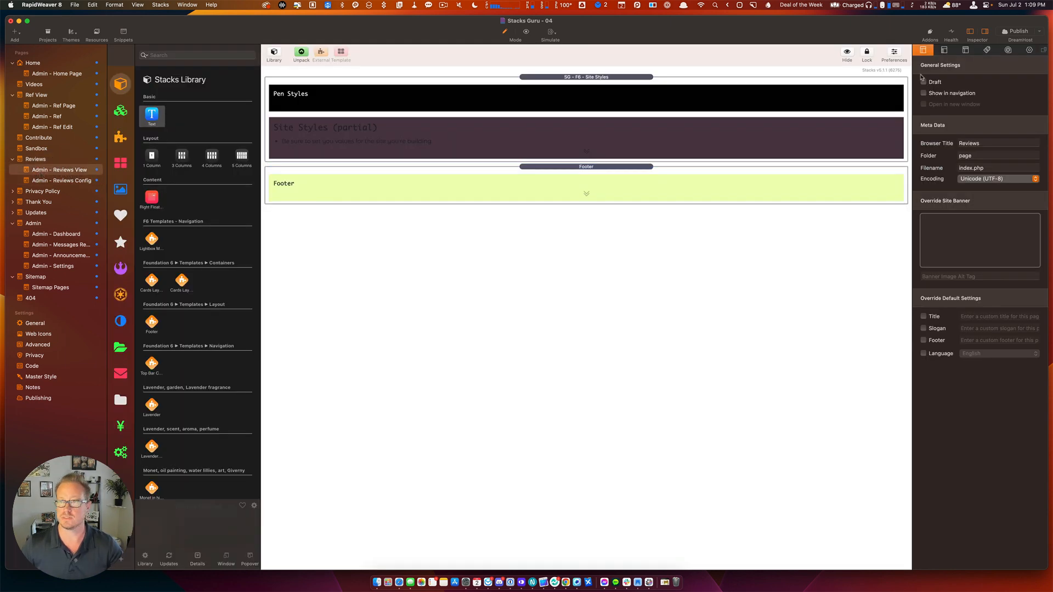
left_click(983, 158)
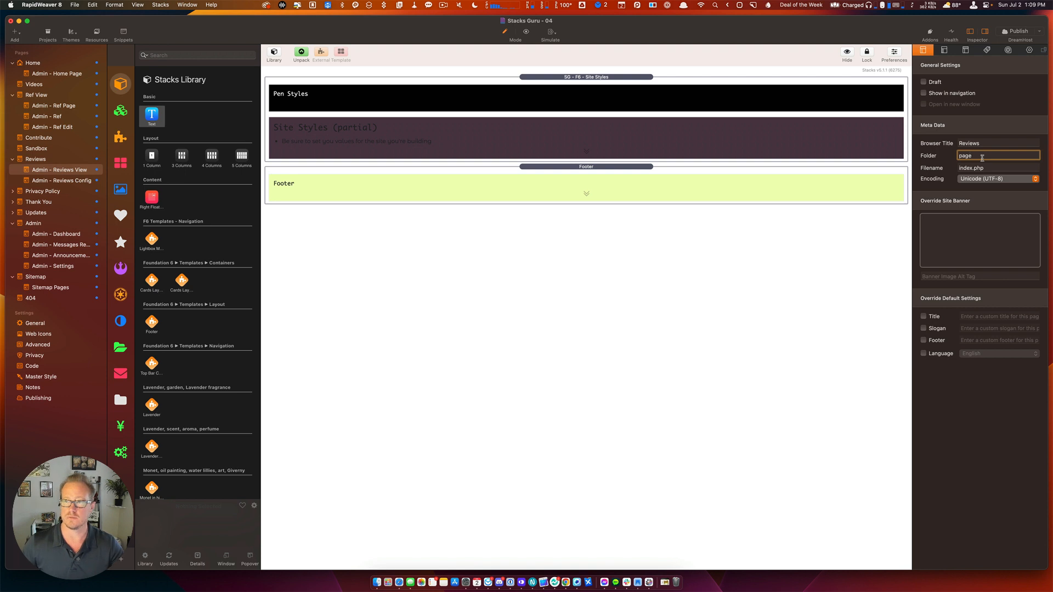
key("super+a")
type("admin-")
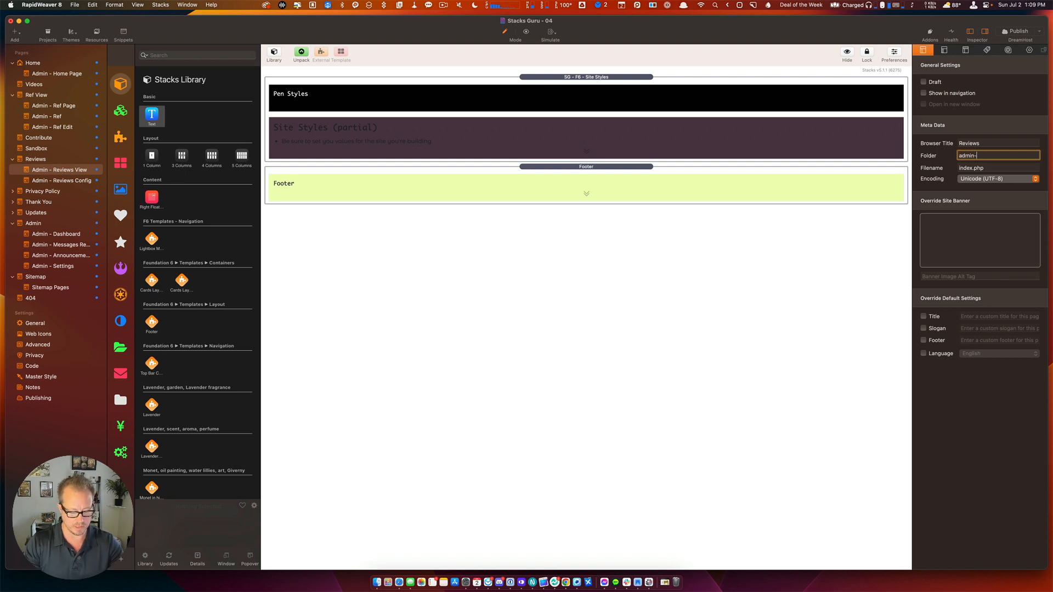
type("reviews")
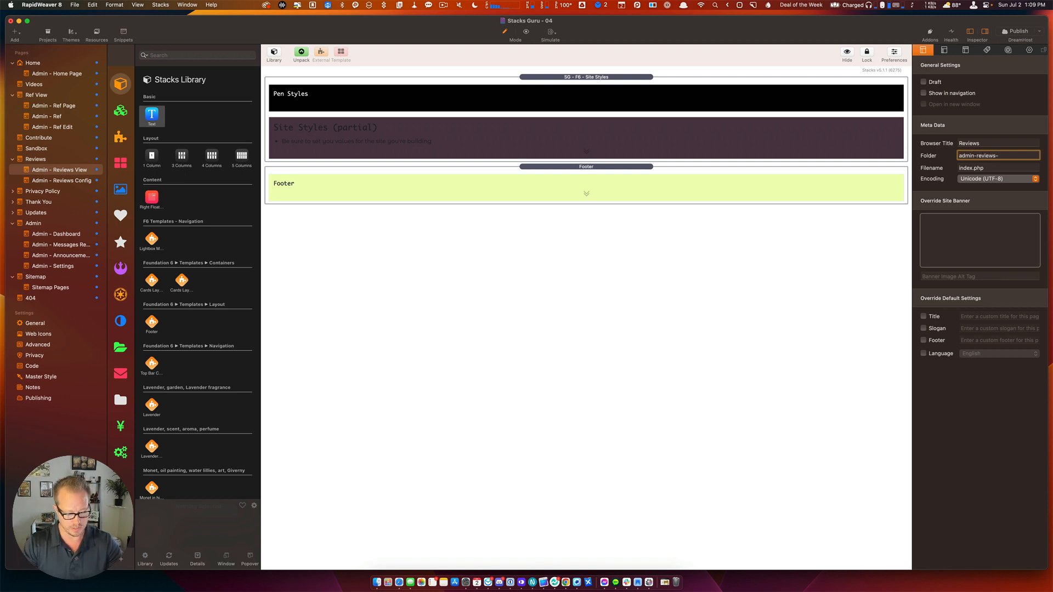
type("-view")
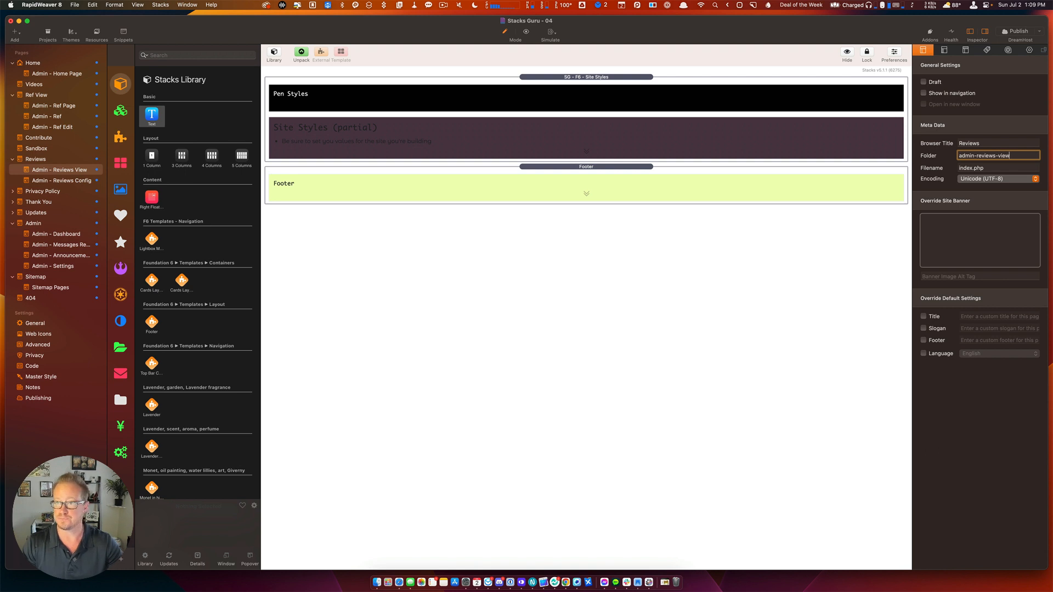
key("Return")
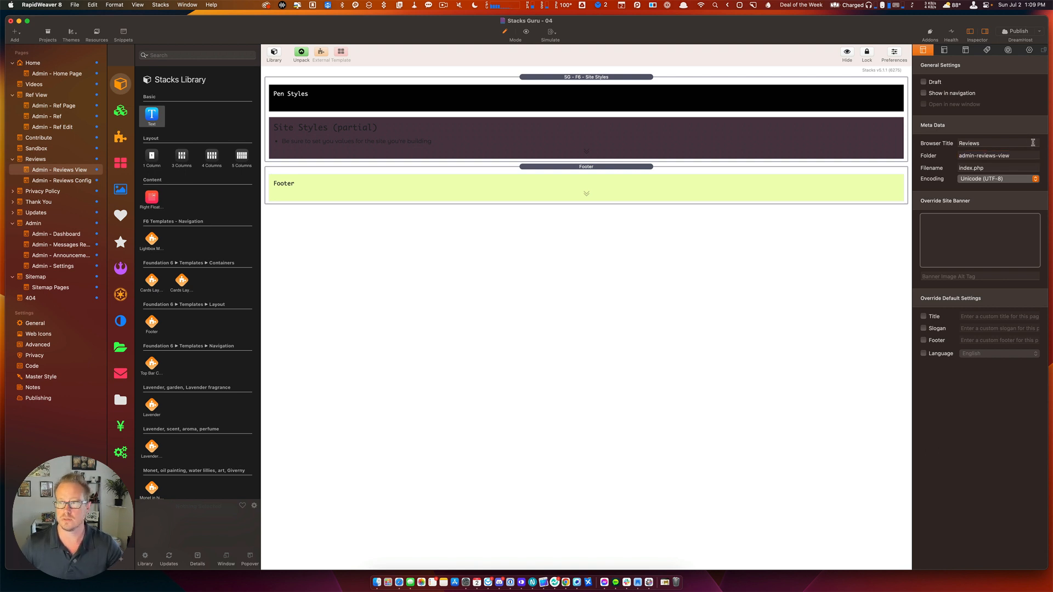
Set Admin - Reviews Config's folder to 'admin-reviews-config' and check each page's folder.
left_click_drag(1008, 155, 909, 157)
key("super+c")
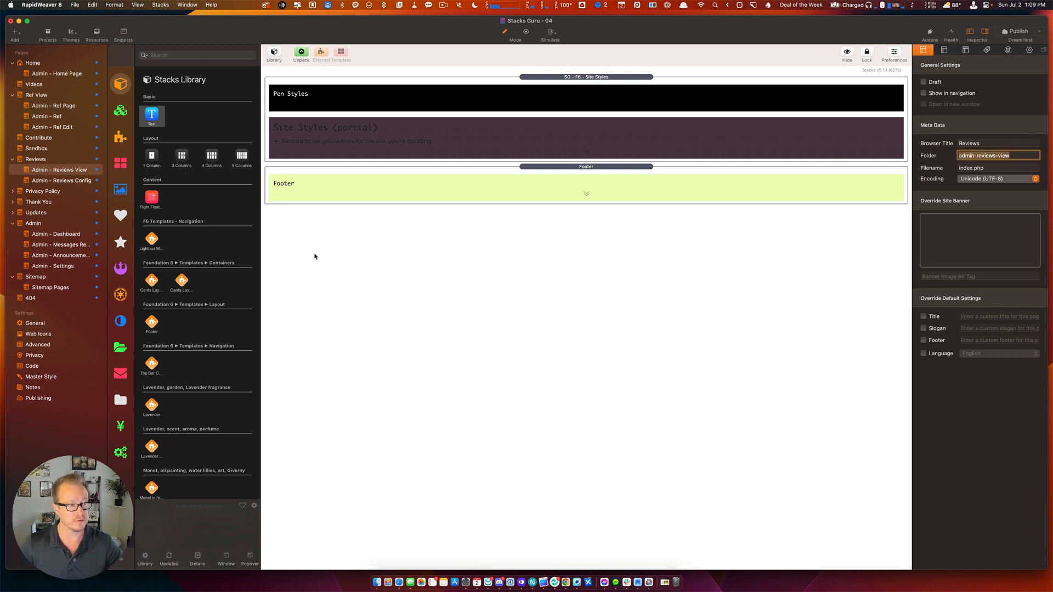
left_click(72, 181)
left_click(1003, 155)
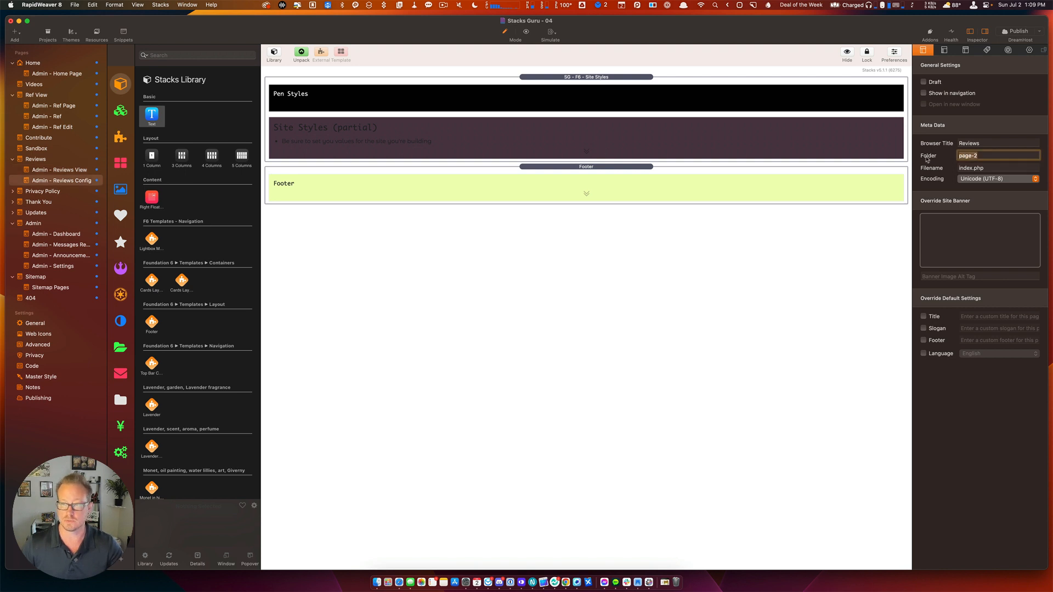
key("super+v")
double_click(1004, 155)
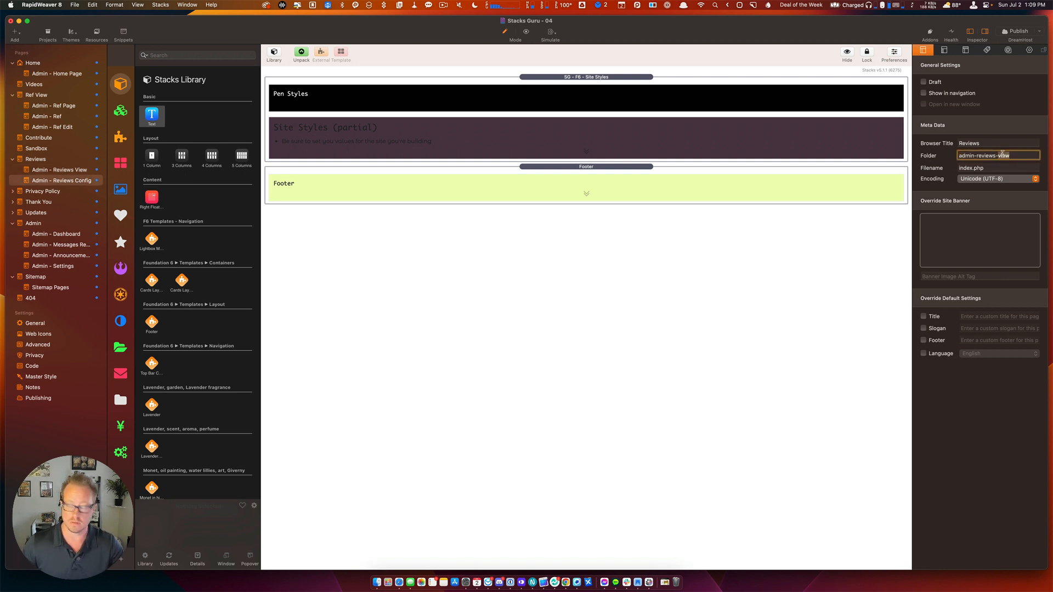
type("config")
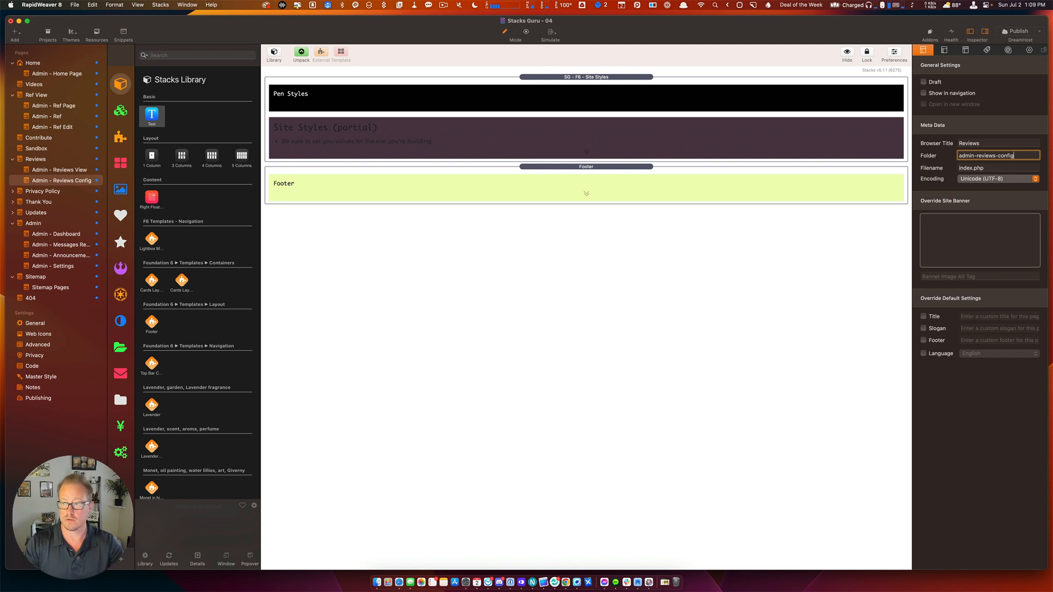
key("Return")
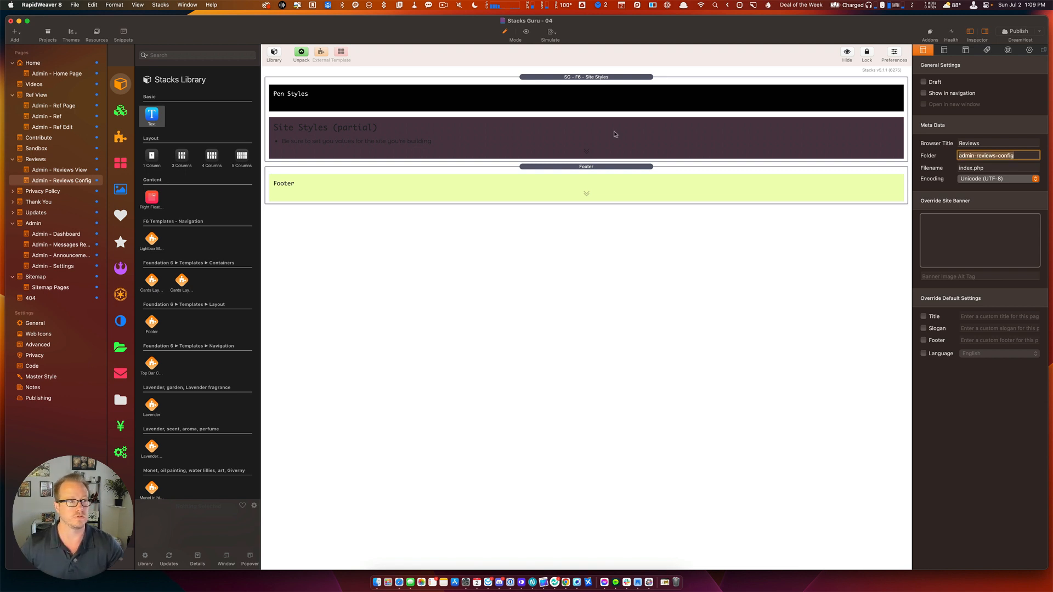
left_click(36, 159)
left_click(42, 170)
left_click(44, 178)
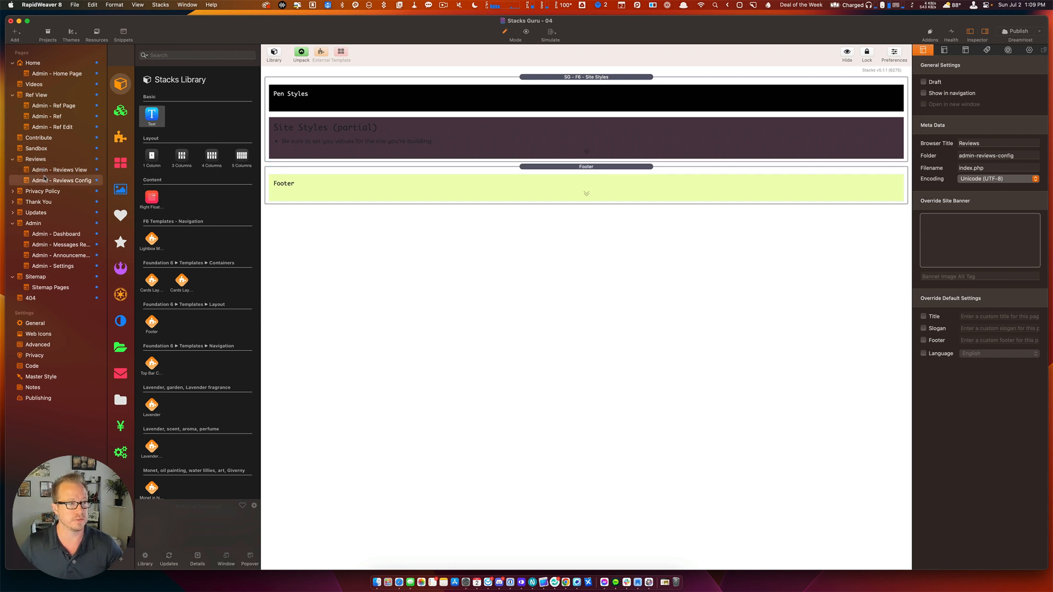
left_click(45, 171)
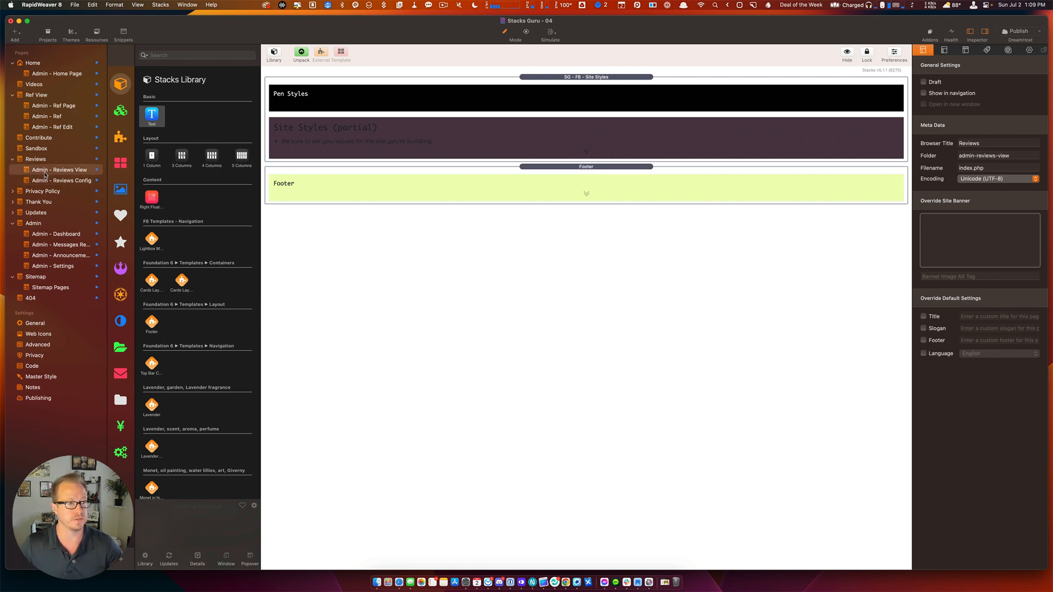
Copy the Page Safe stack from Admin - Home Page into Admin - Reviews View.
left_click(45, 75)
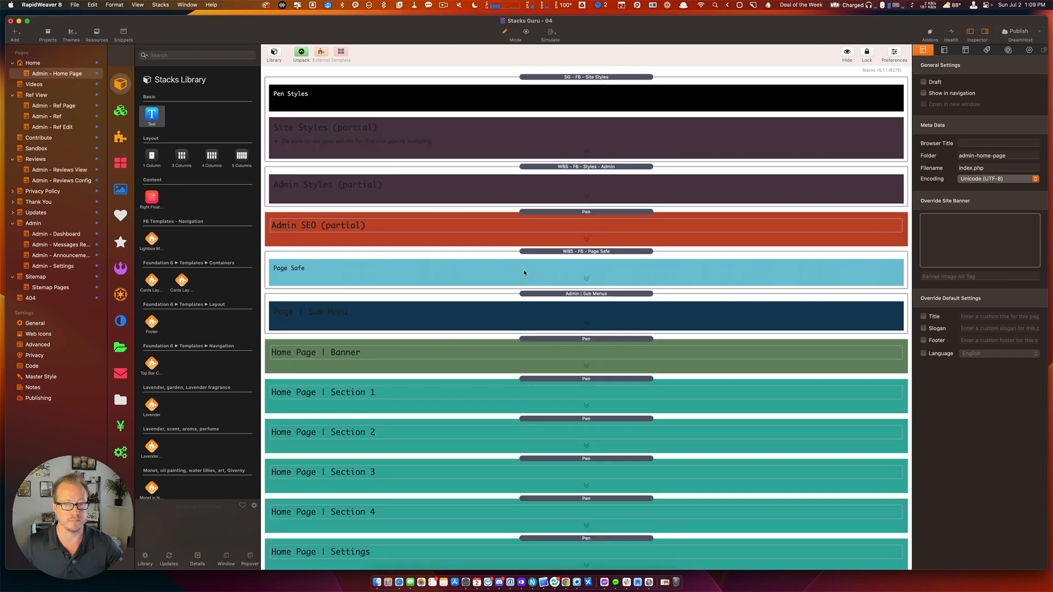
left_click(525, 272)
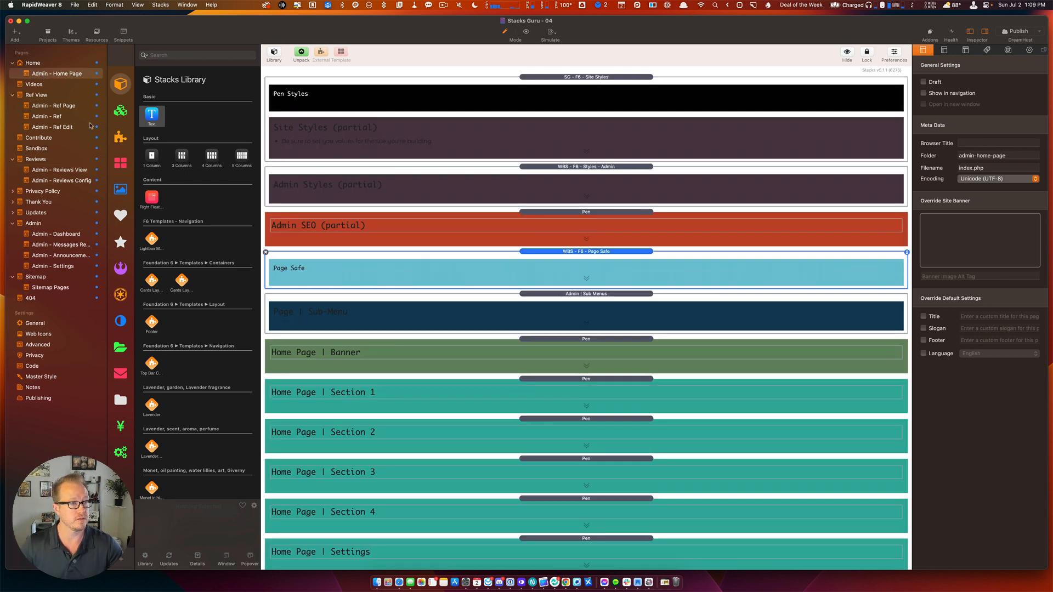
left_click(57, 171)
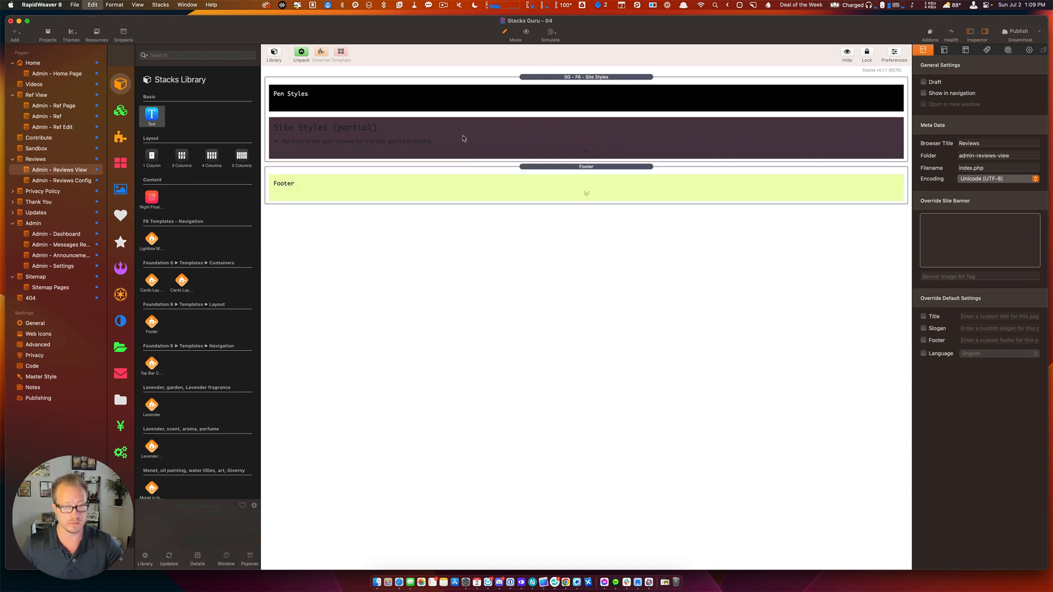
key("super+v")
Paste Page Safe into Admin - Reviews Config and delete the Site Styles and Footer stacks.
left_click(62, 180)
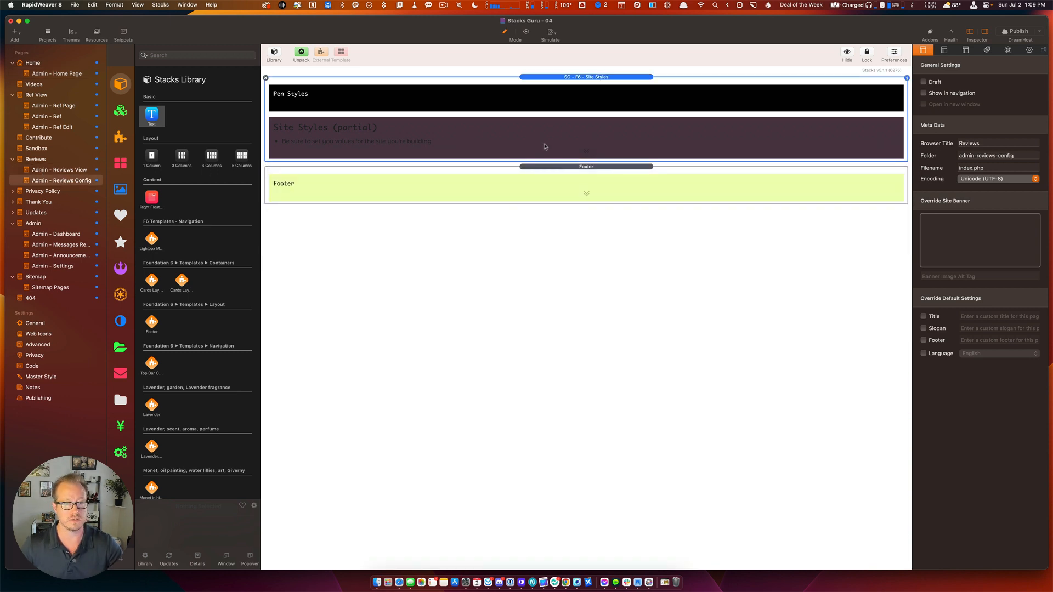
key("super+v")
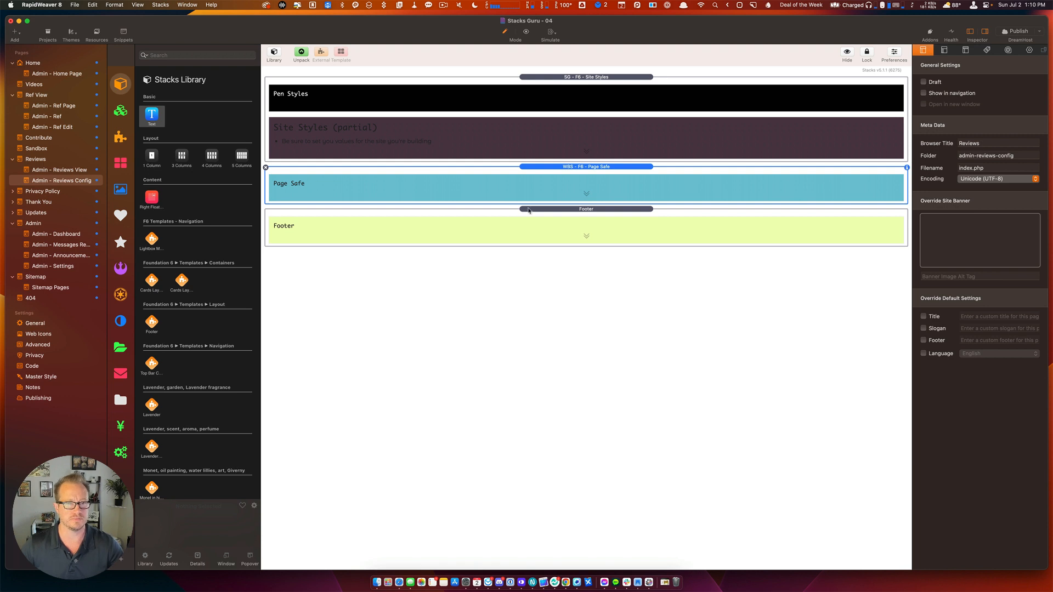
left_click(525, 242)
left_click(547, 141, "super")
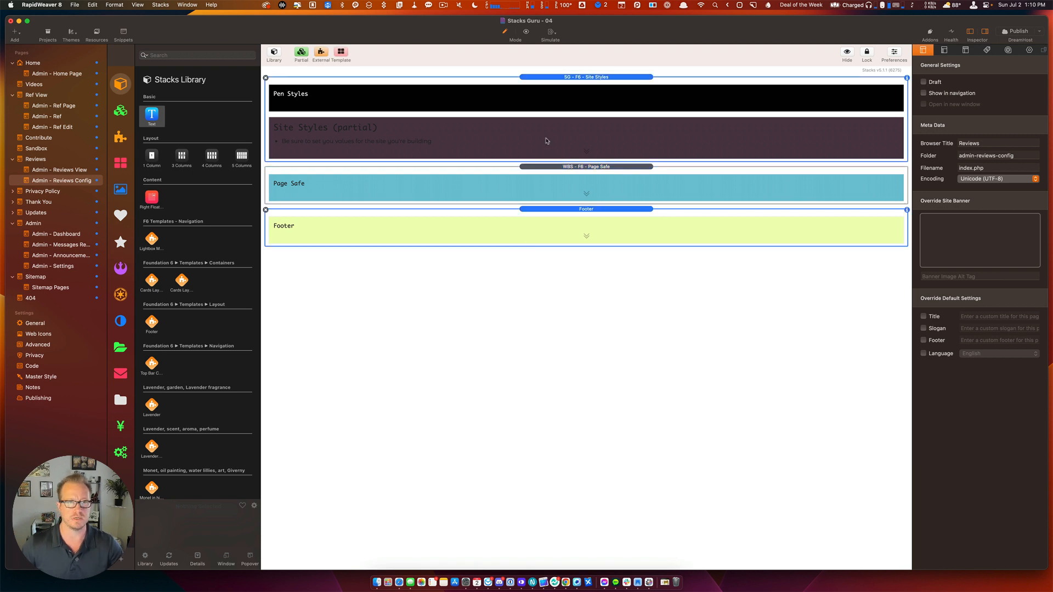
key("BackSpace")
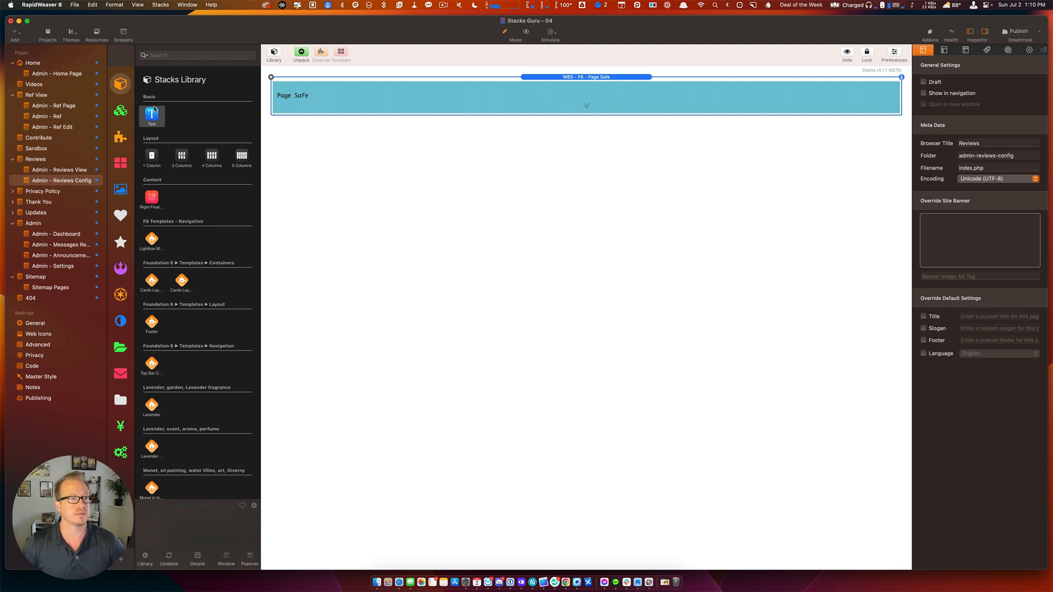
Search the library for 'stacksre' and drop StacksReviewsConfig below Page Safe.
left_click(187, 54)
type("stacksrev")
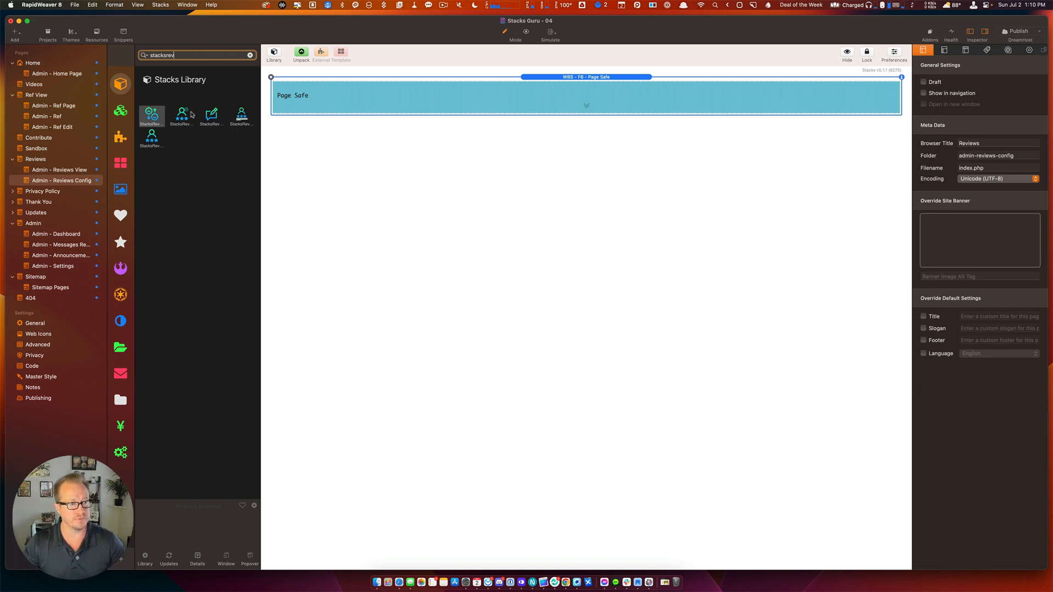
left_click(148, 144)
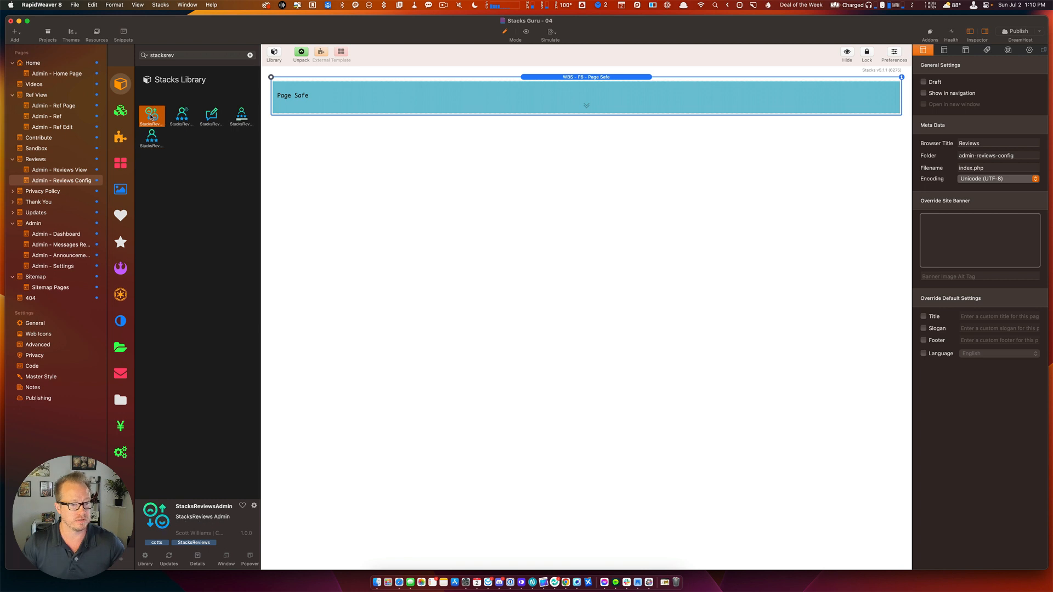
left_click(197, 121)
left_click(202, 121)
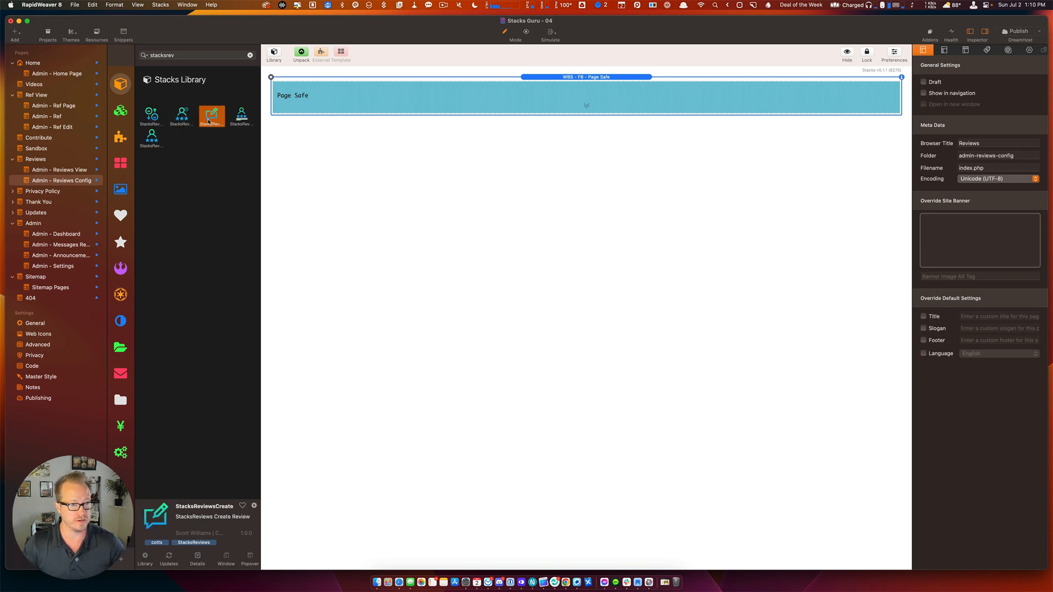
left_click(177, 122)
left_click_drag(177, 122, 438, 130)
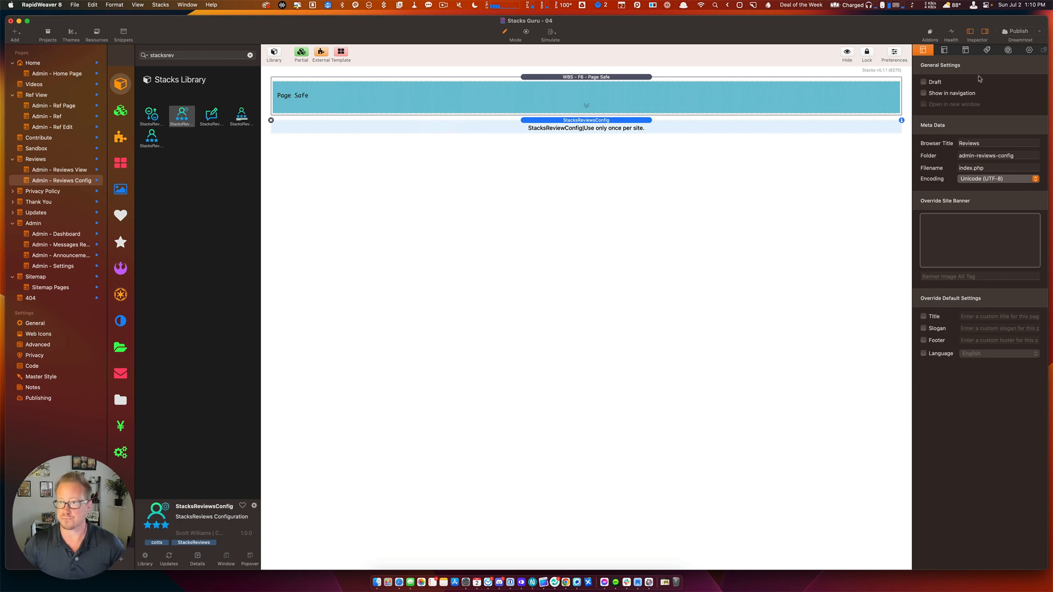
Set the StacksReviewsConfig email subject to 'New review from Stacks Guru!'.
left_click(1028, 51)
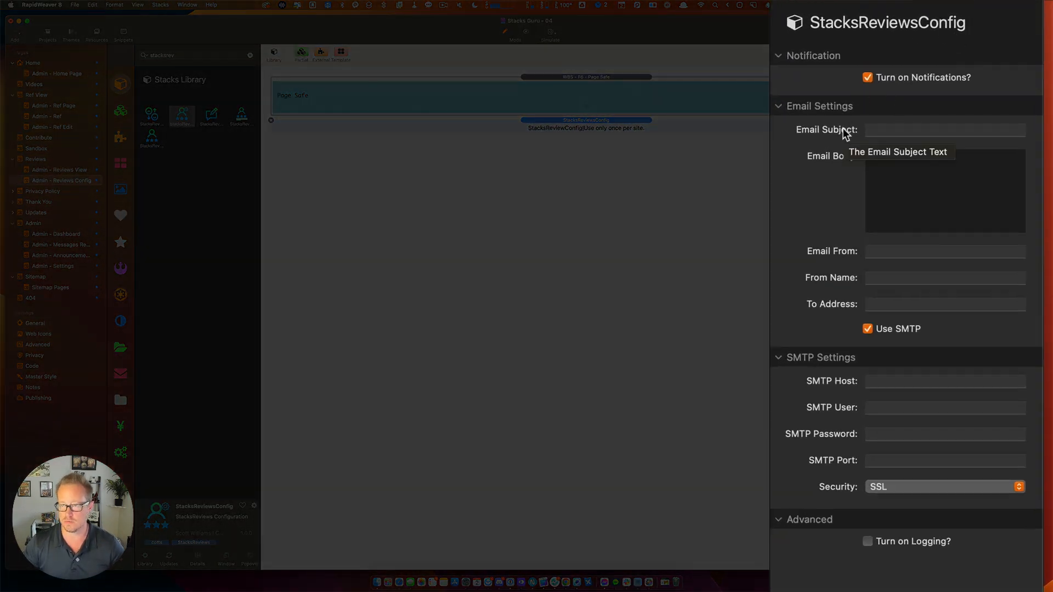
left_click(877, 130)
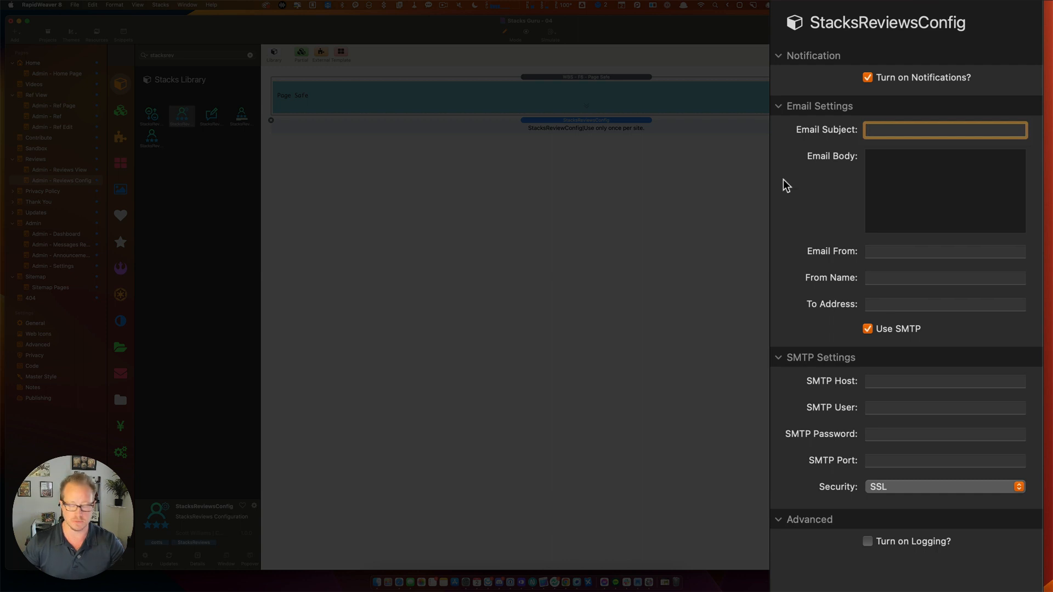
type("New review")
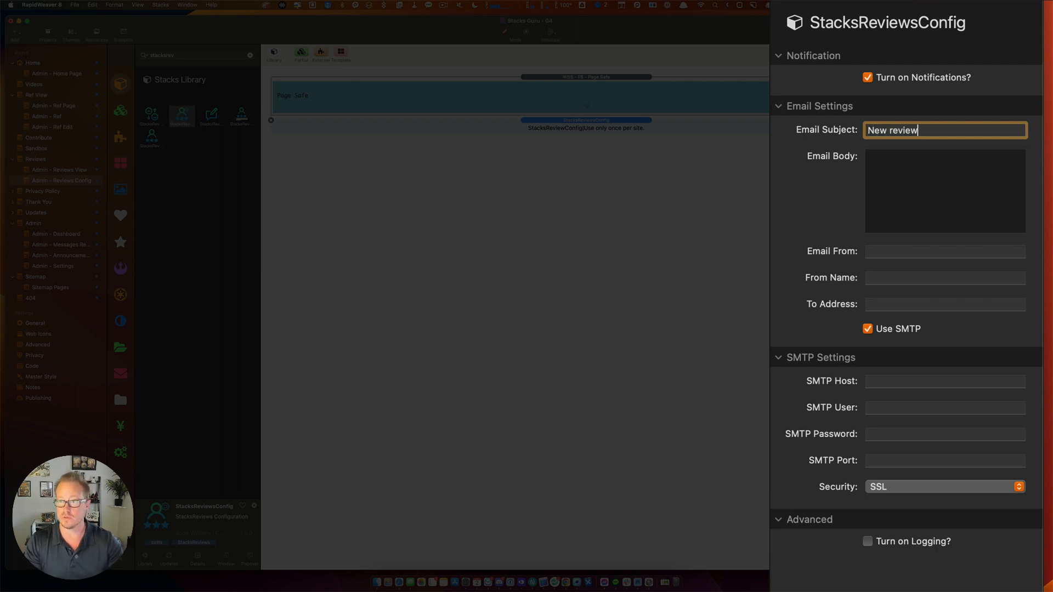
type(" from St")
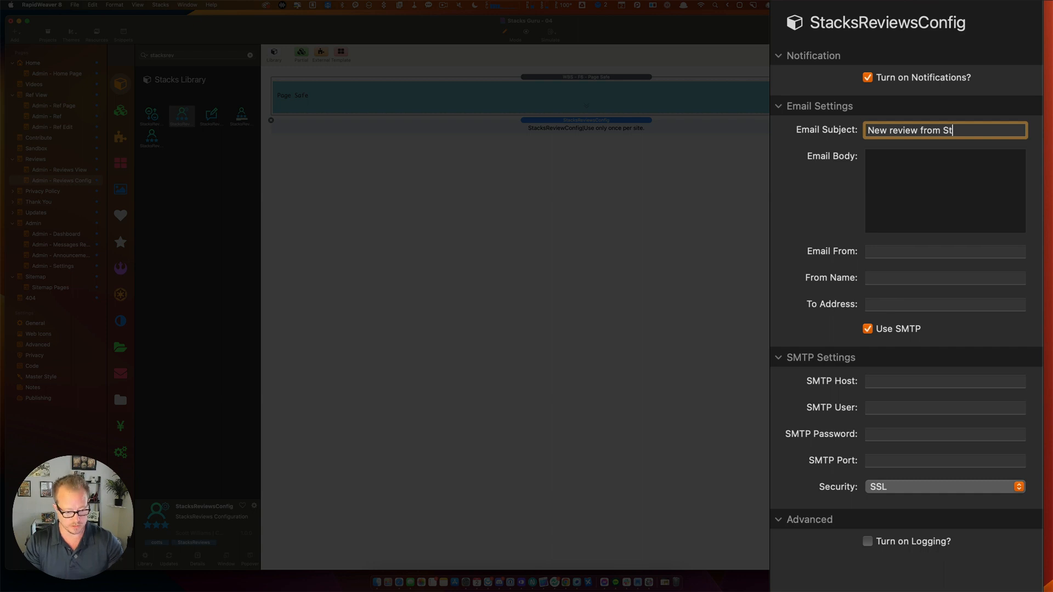
type("acks Guru!")
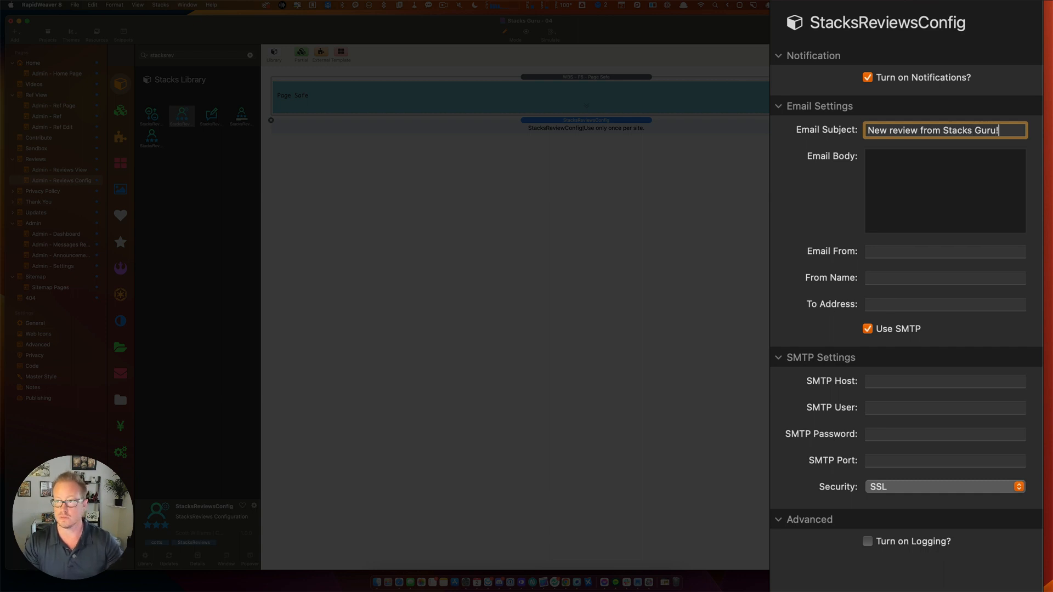
Step through the email body, sender and recipient fields, then switch review notifications off.
left_click(925, 180)
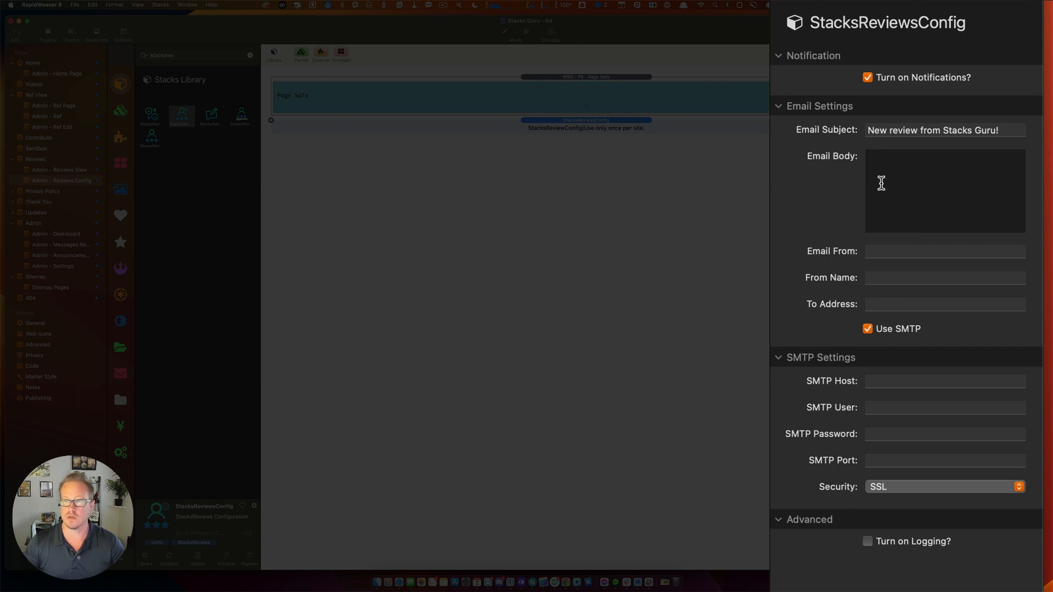
left_click(878, 256)
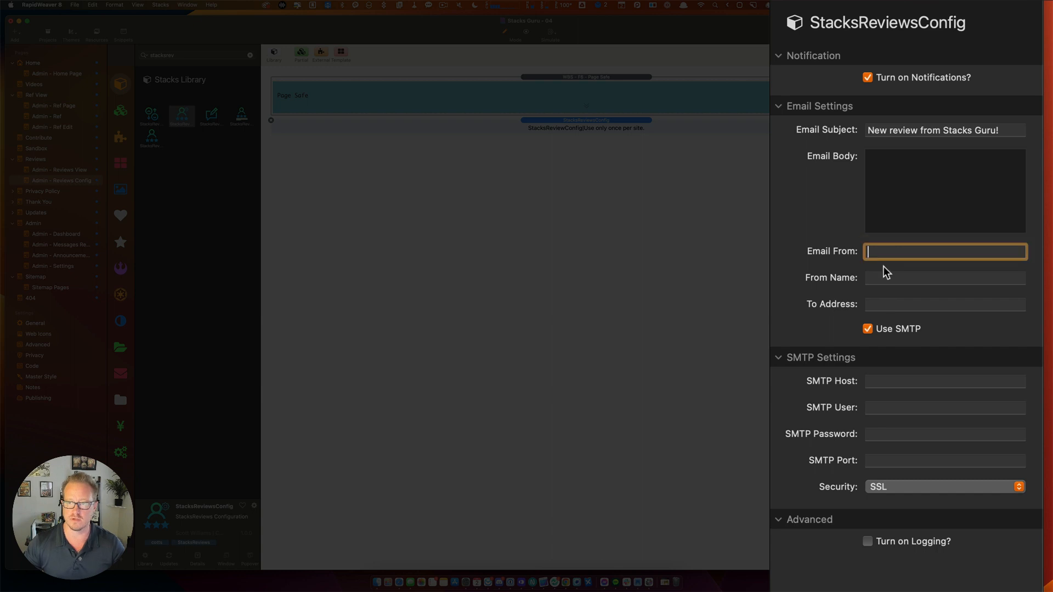
left_click(878, 277)
left_click(884, 303)
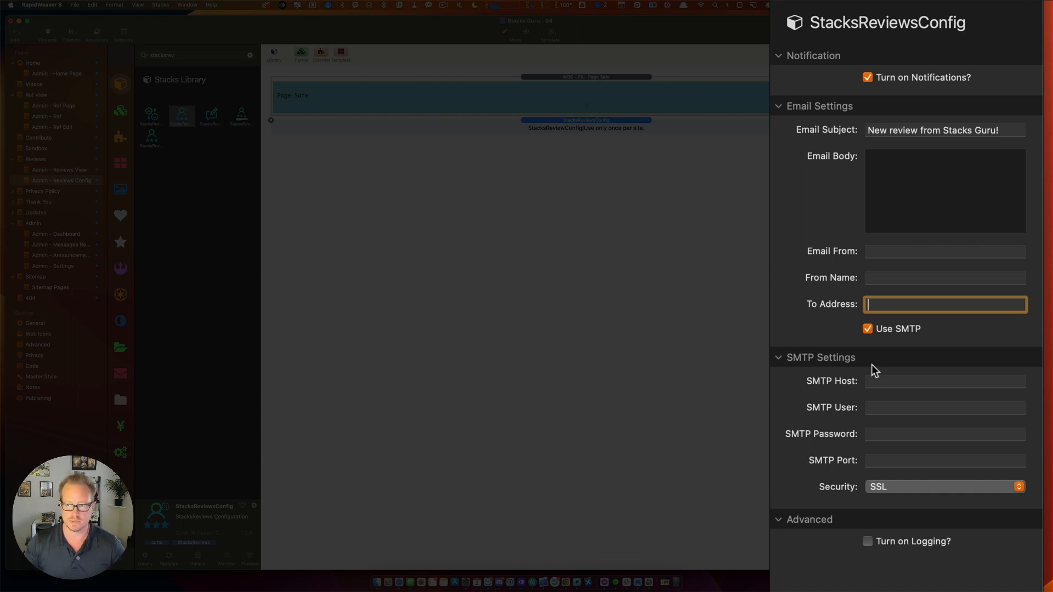
left_click(867, 79)
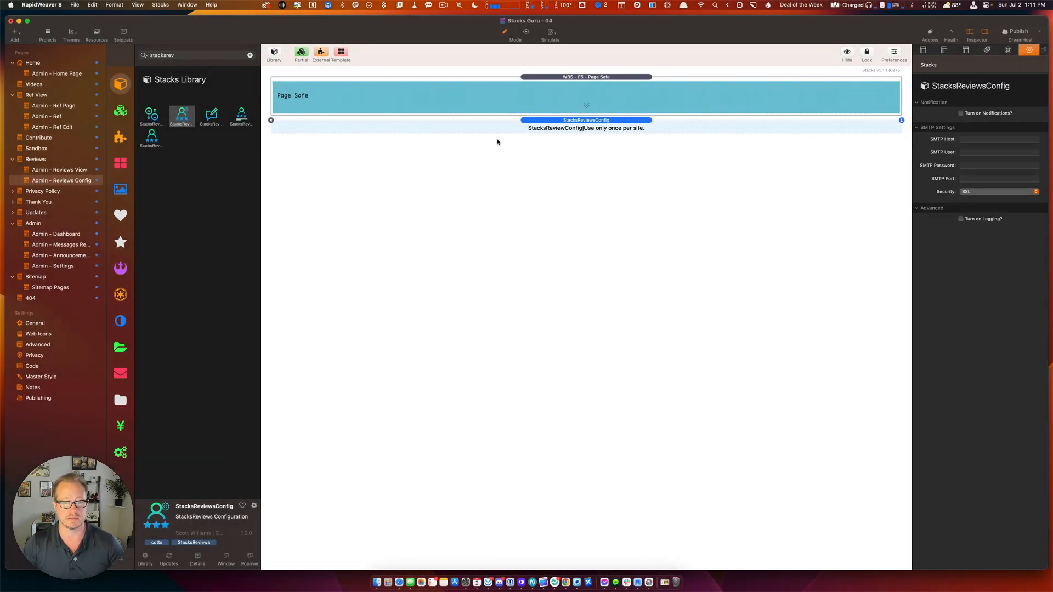
Place StacksReviewsAdmin between Page Safe and Footer on Admin - Reviews View, then go to Reviews.
left_click(64, 171)
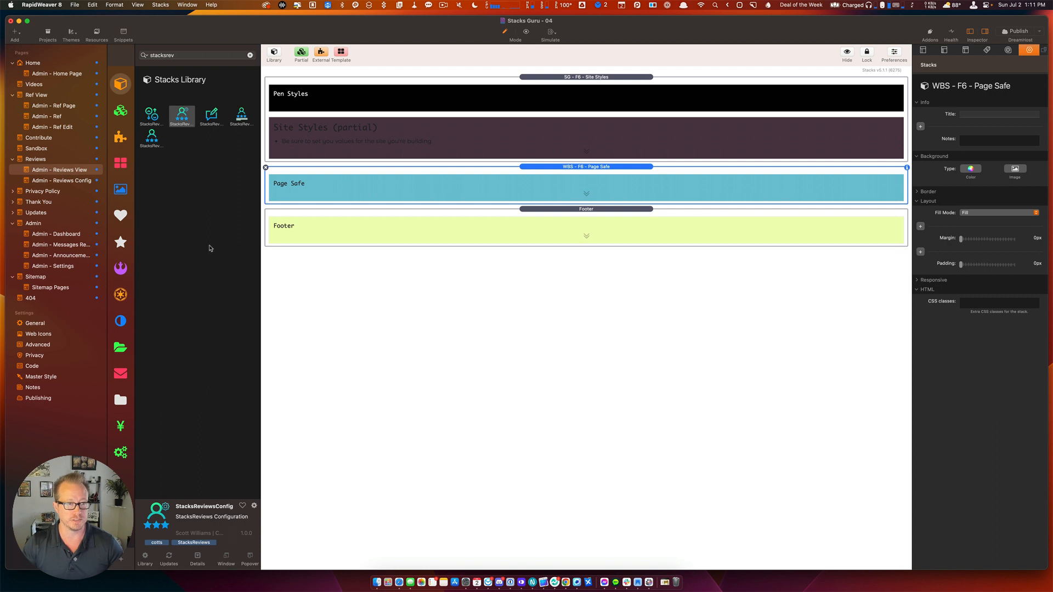
left_click(150, 122)
left_click_drag(149, 122, 617, 212)
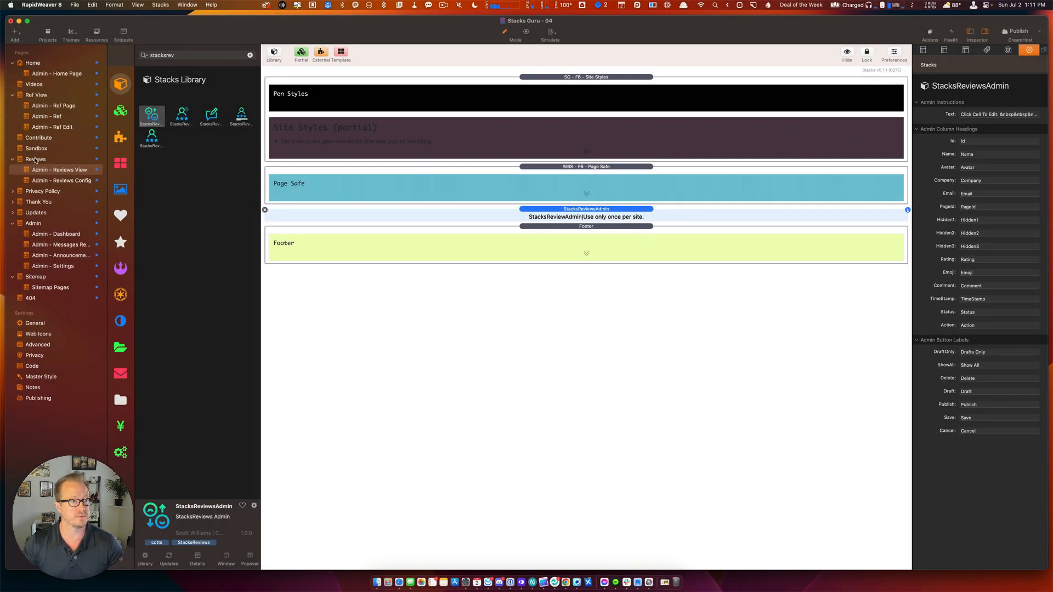
left_click(35, 160)
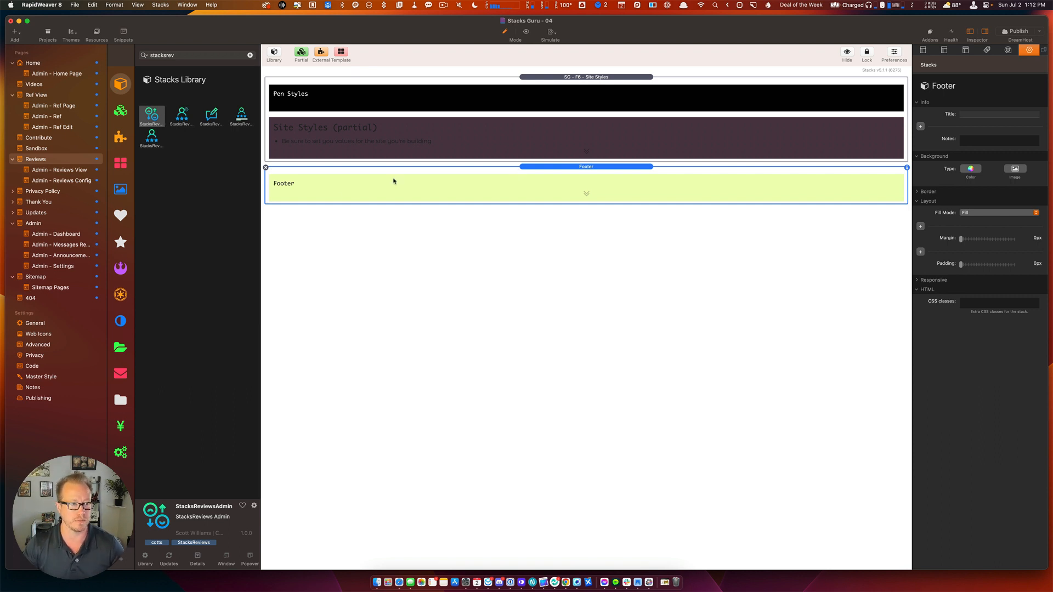
Add a Weavers Space Container holding a 1 Column, with gutters and padding turned on.
left_click(122, 270)
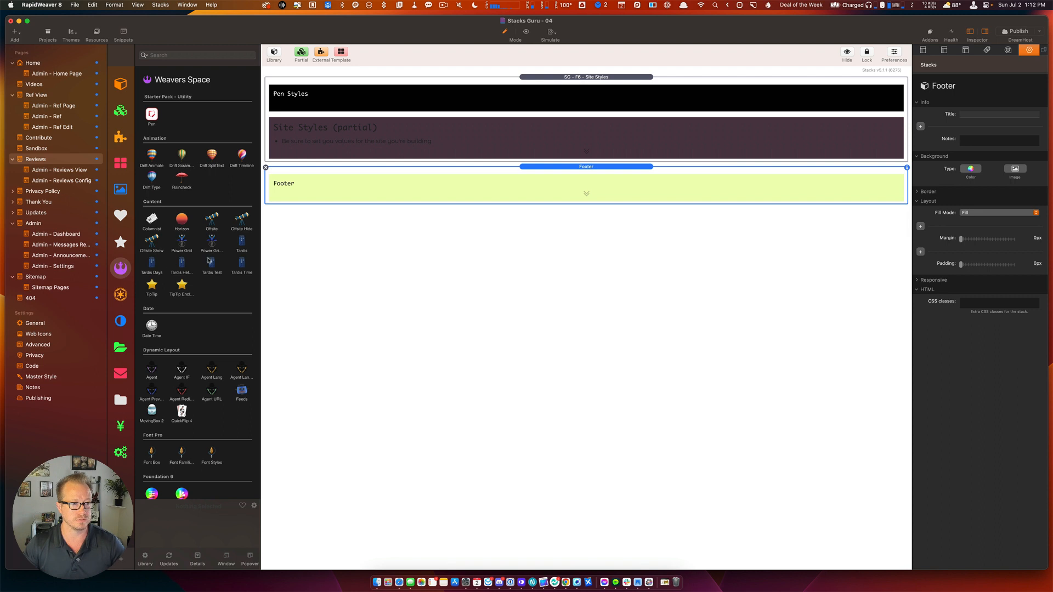
scroll(209, 261, "down", 10)
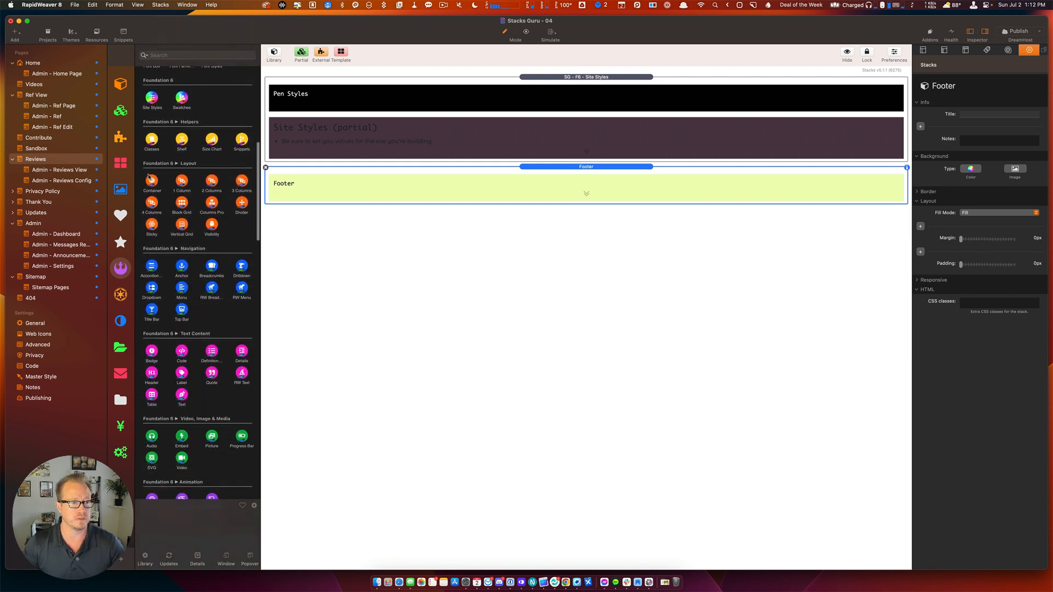
left_click_drag(149, 177, 384, 194)
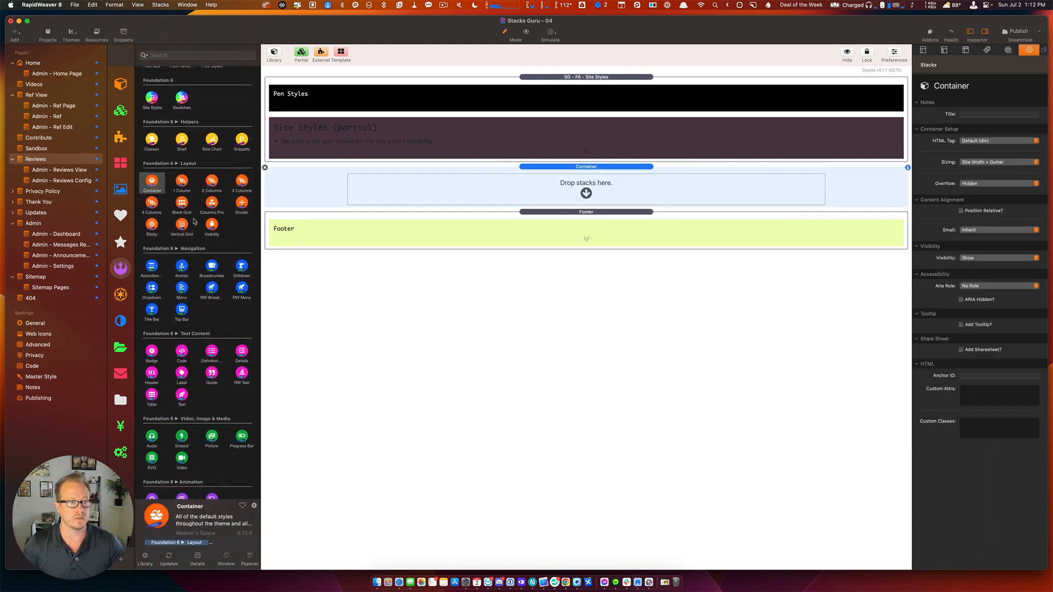
left_click_drag(182, 181, 491, 187)
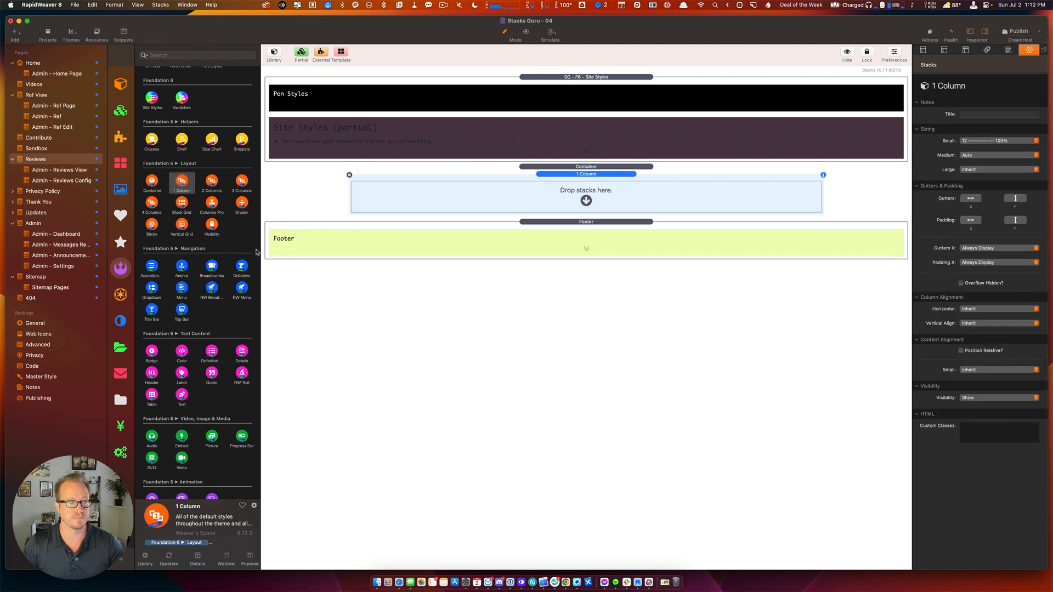
left_click(971, 199)
left_click(1016, 199)
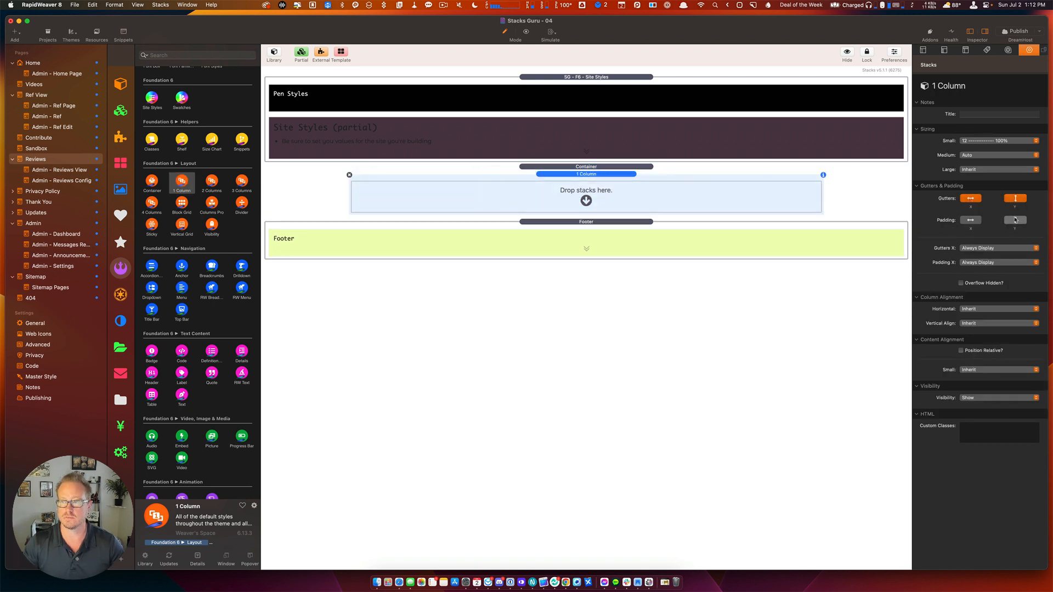
left_click(1015, 220)
left_click(971, 220)
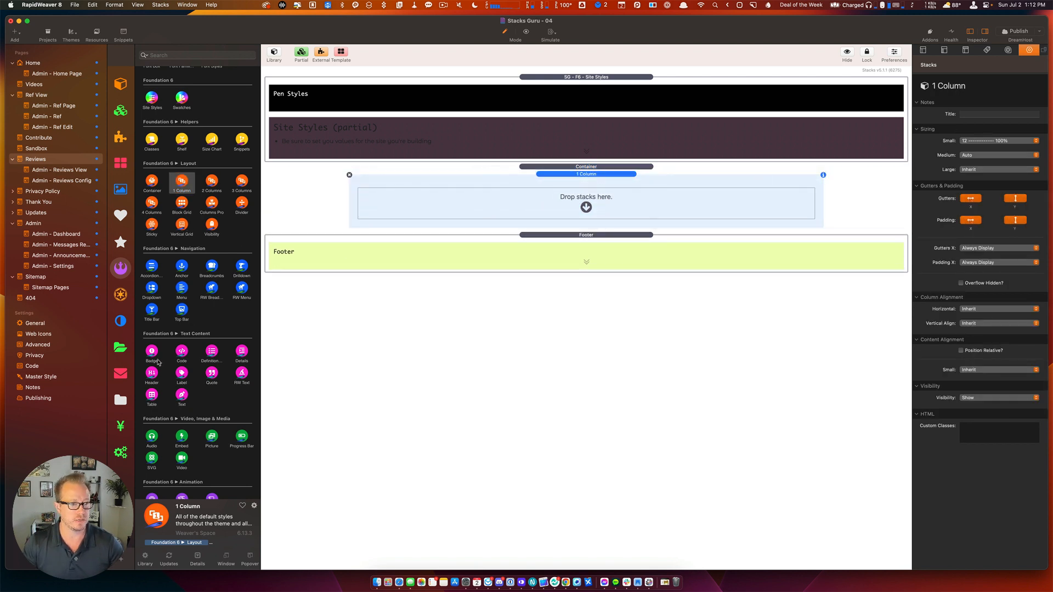
Add a Header inside the column reading 'What people are saying'.
left_click_drag(152, 373, 461, 203)
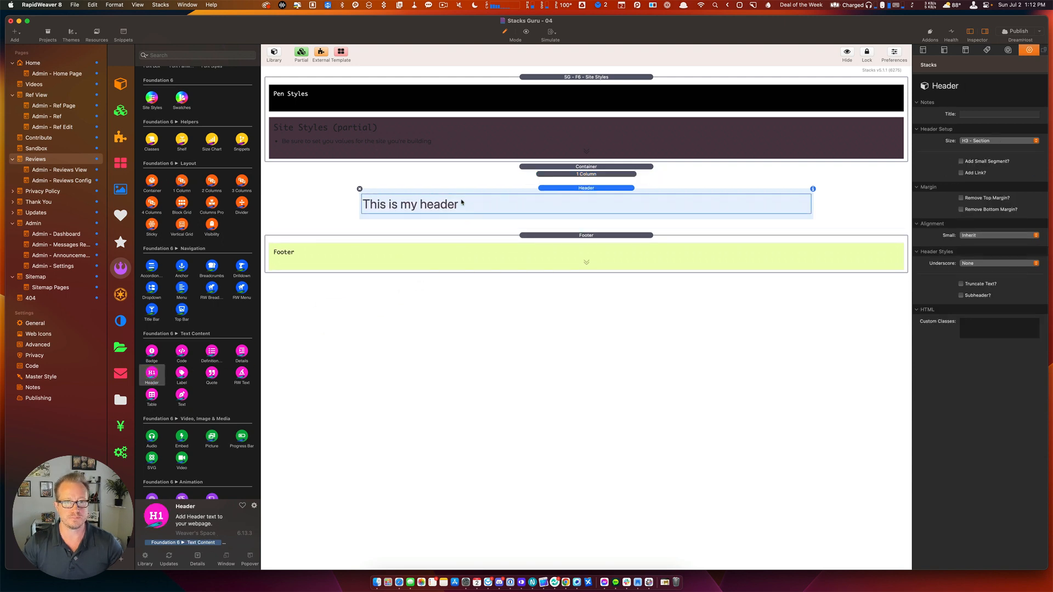
double_click(462, 203)
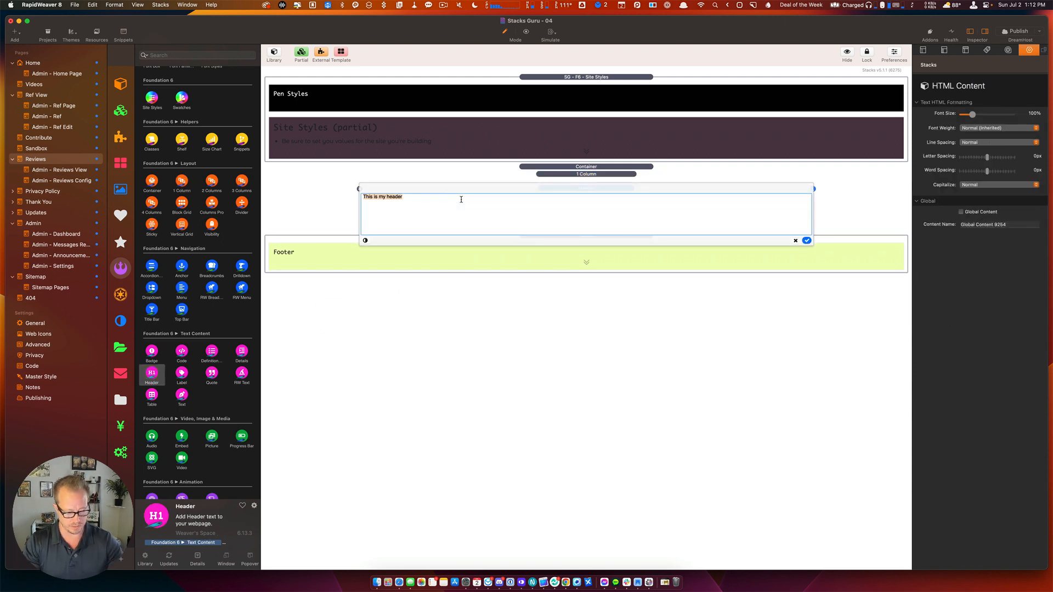
type("What p")
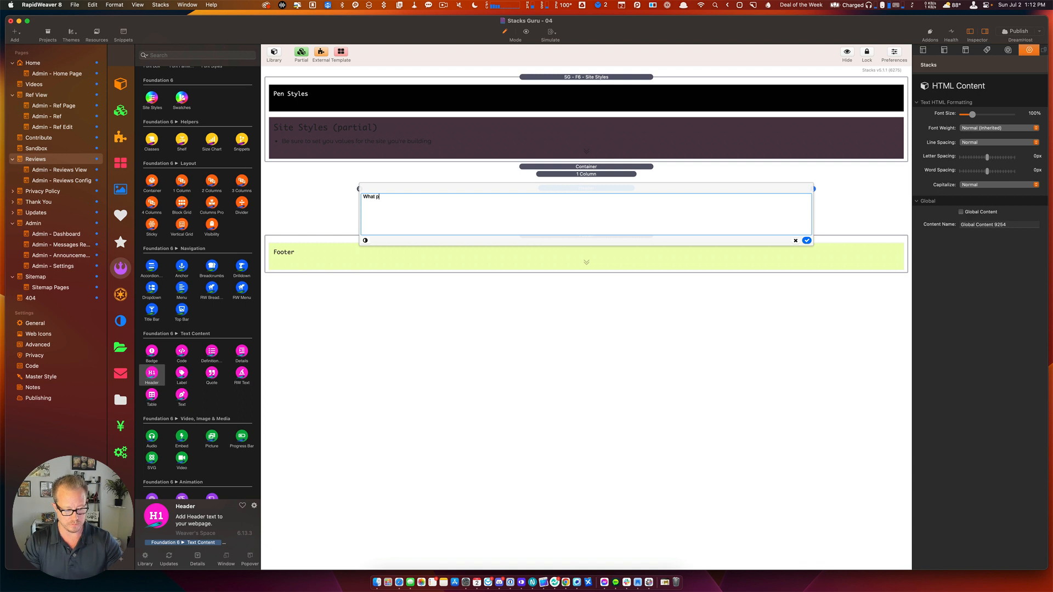
type("eople are ")
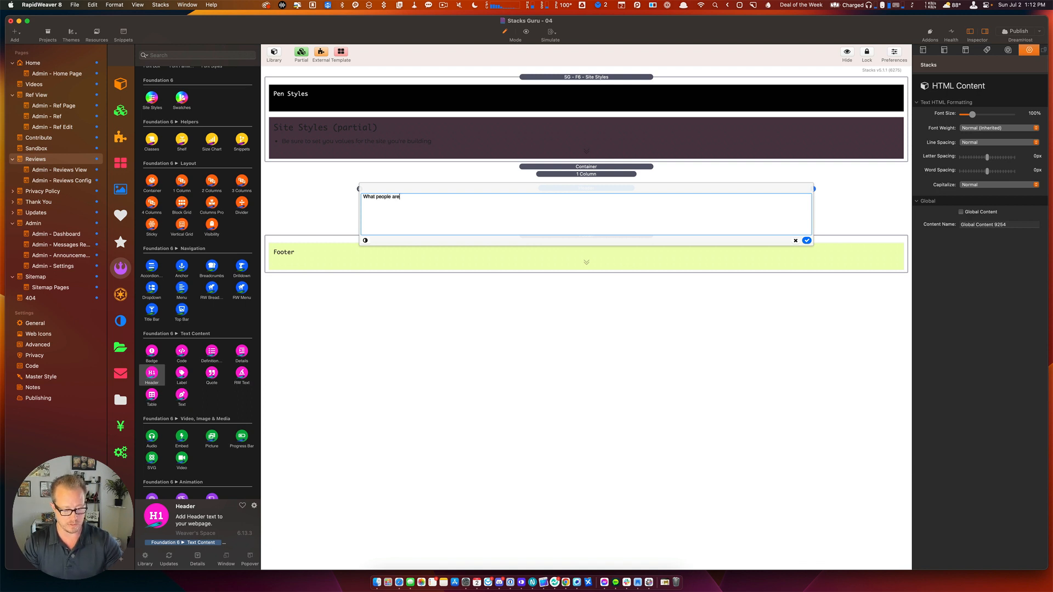
type("saying!")
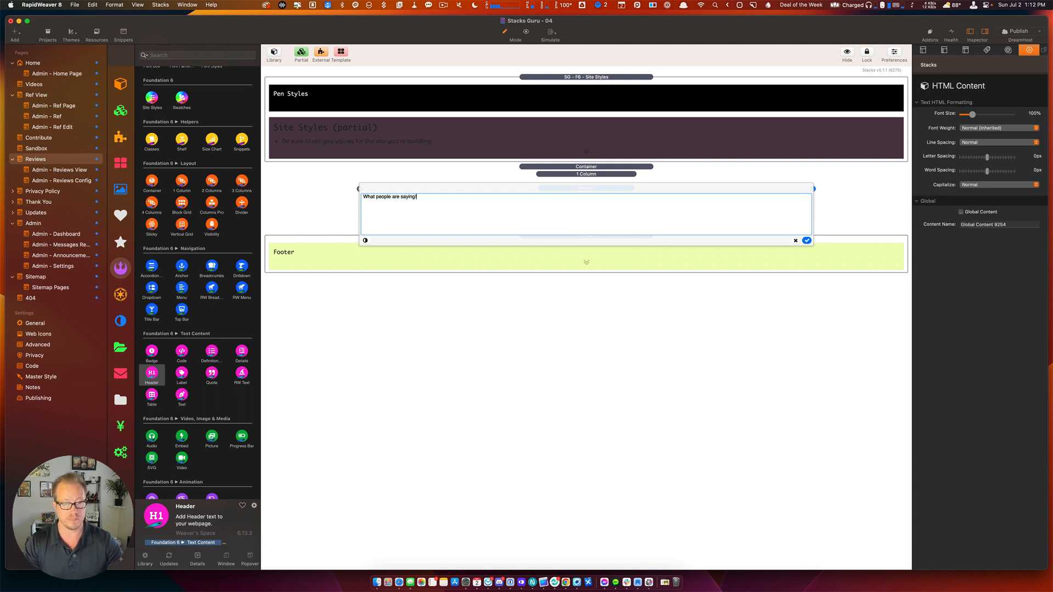
left_click(508, 263)
left_click(631, 223)
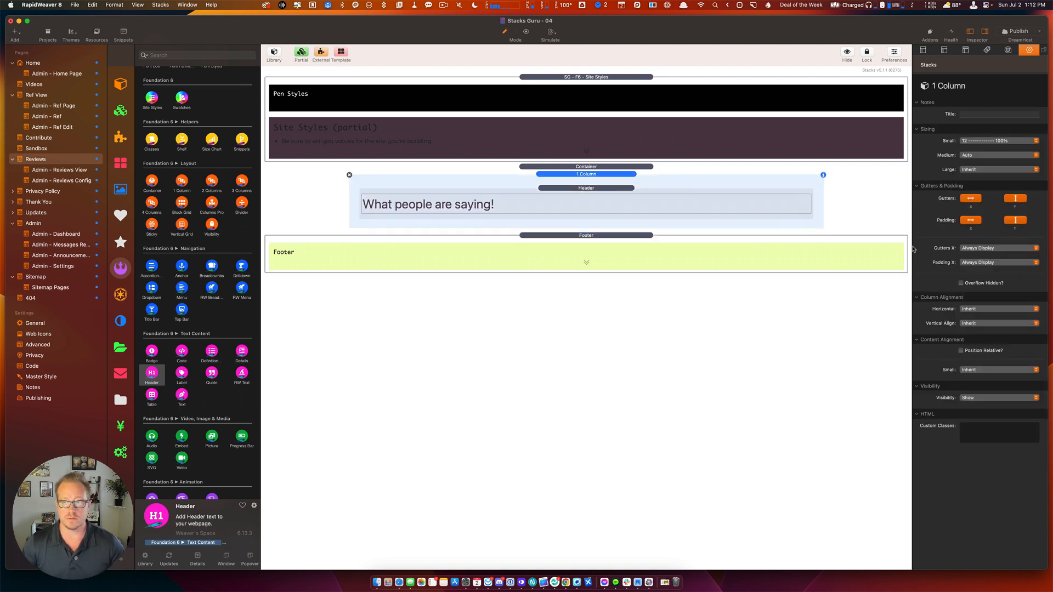
Make the header centered with size H1 - Page Title.
left_click(651, 208)
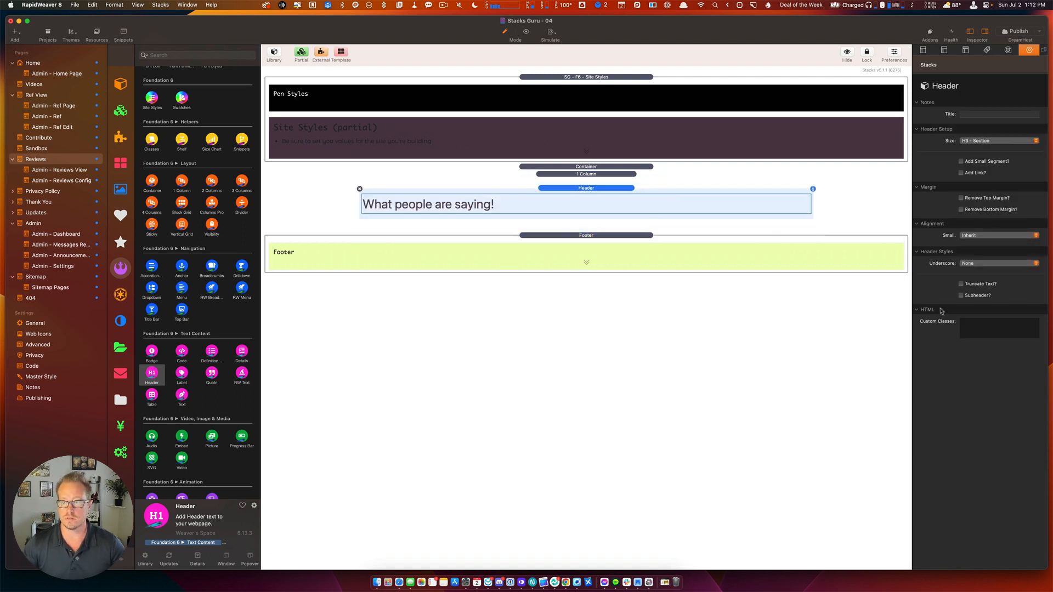
left_click(971, 236)
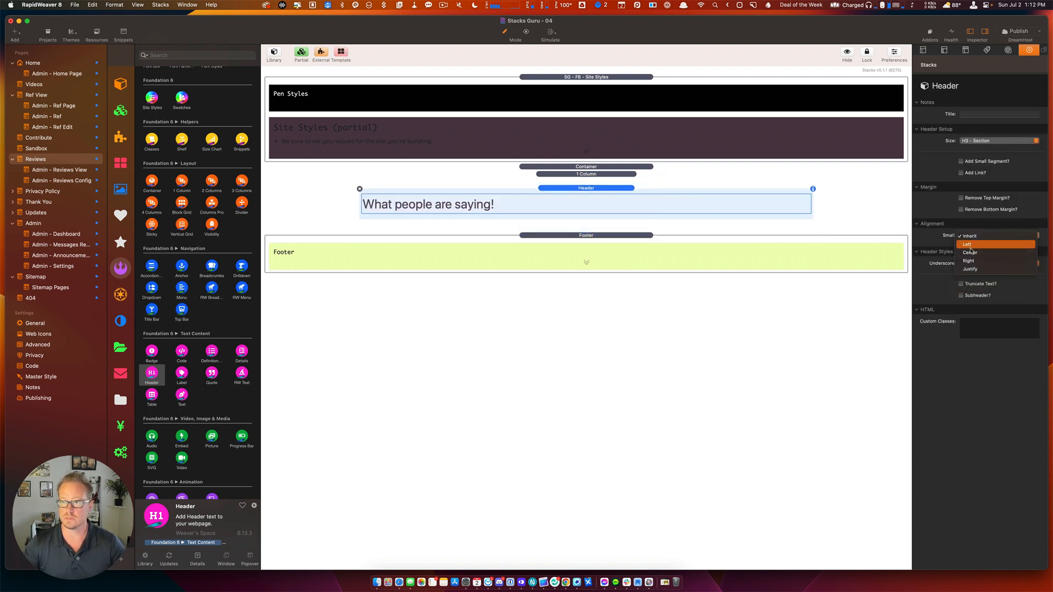
left_click(971, 253)
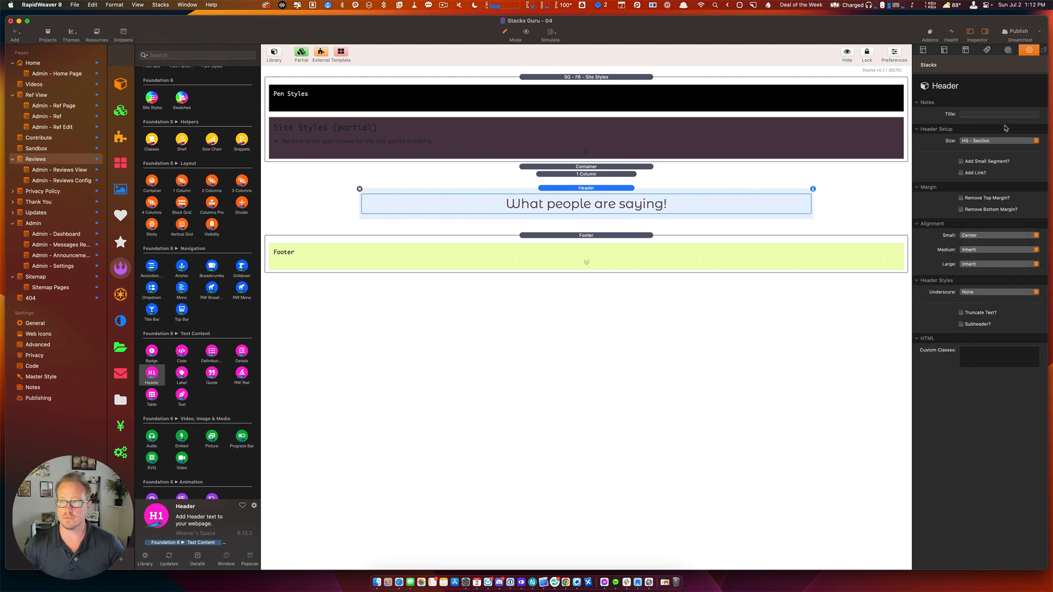
left_click(982, 141)
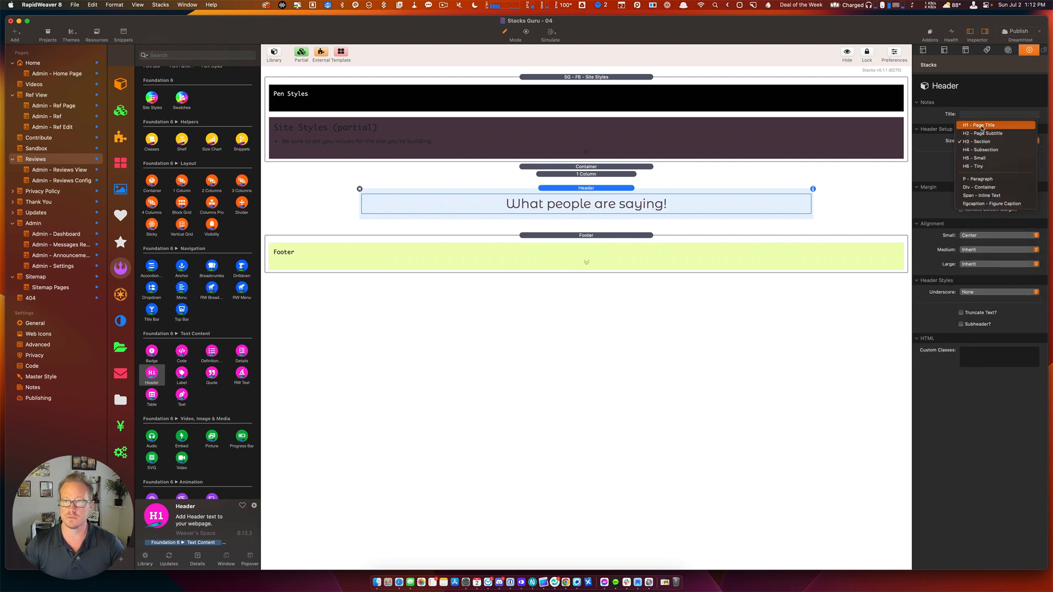
left_click(982, 124)
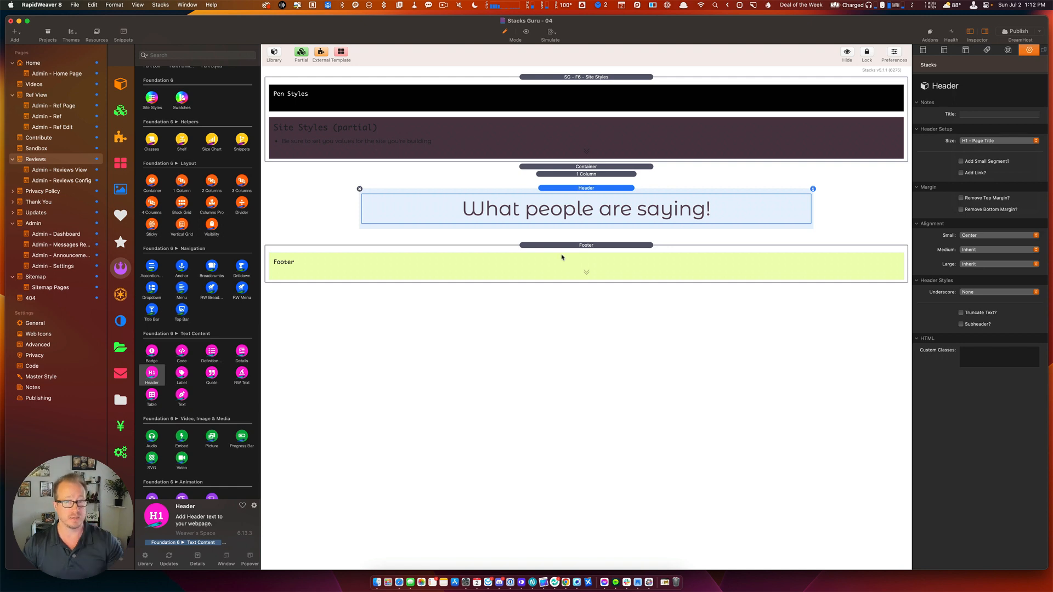
Duplicate the container and delete the Header from the copy.
left_click(566, 167)
key("super+d")
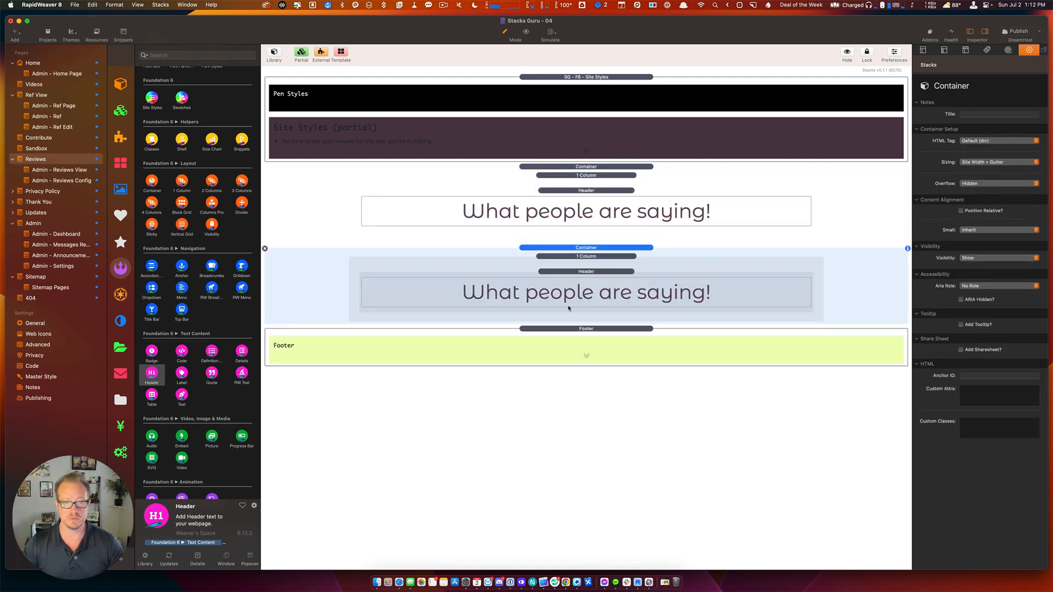
left_click(573, 271)
key("Delete")
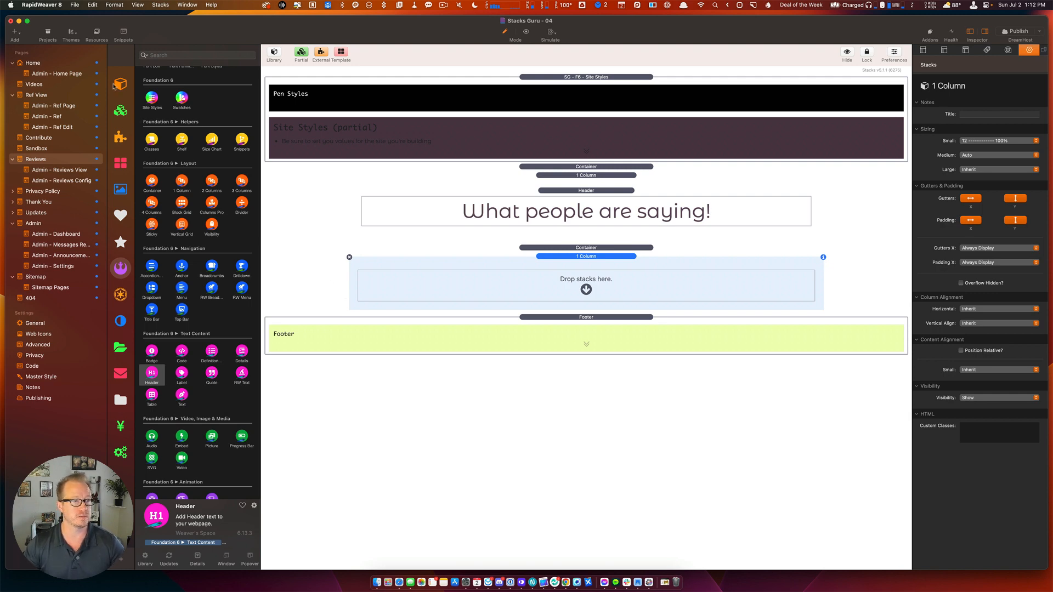
Search the full Stacks Library for 'stacksre'.
left_click(116, 85)
left_click(166, 59)
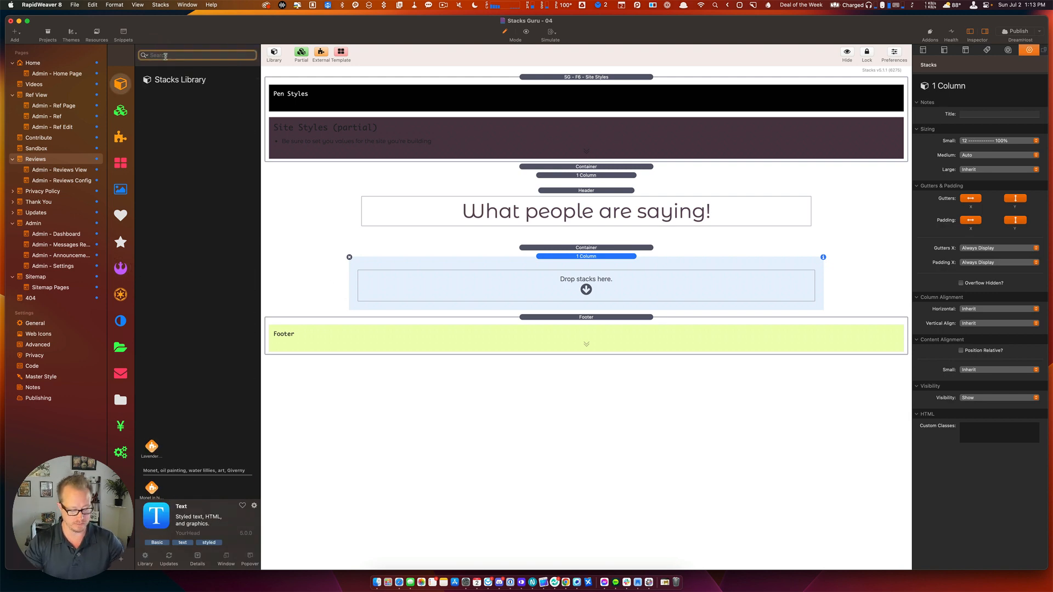
type("stacks")
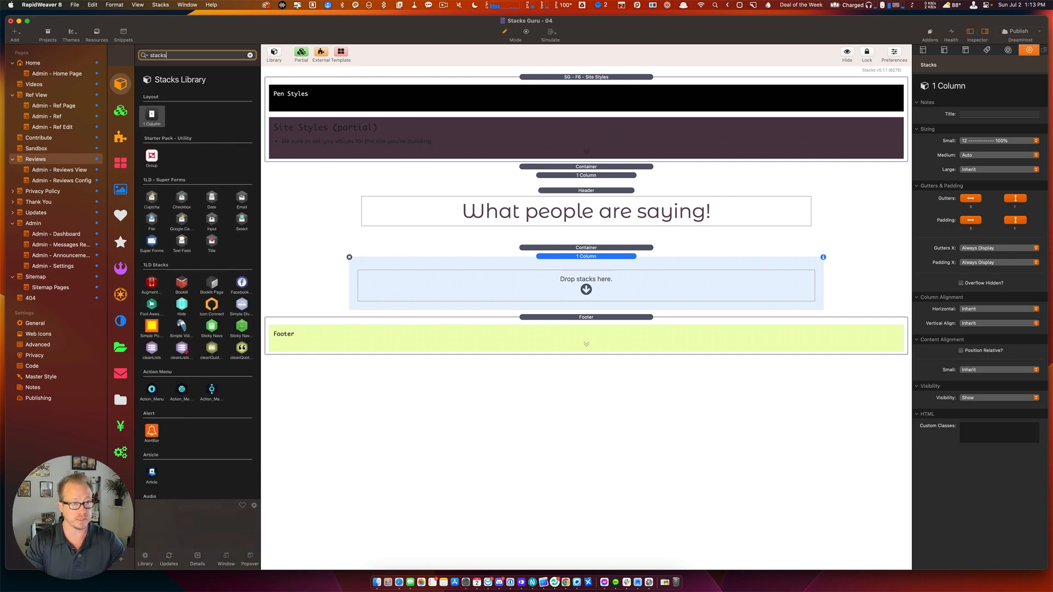
type("re")
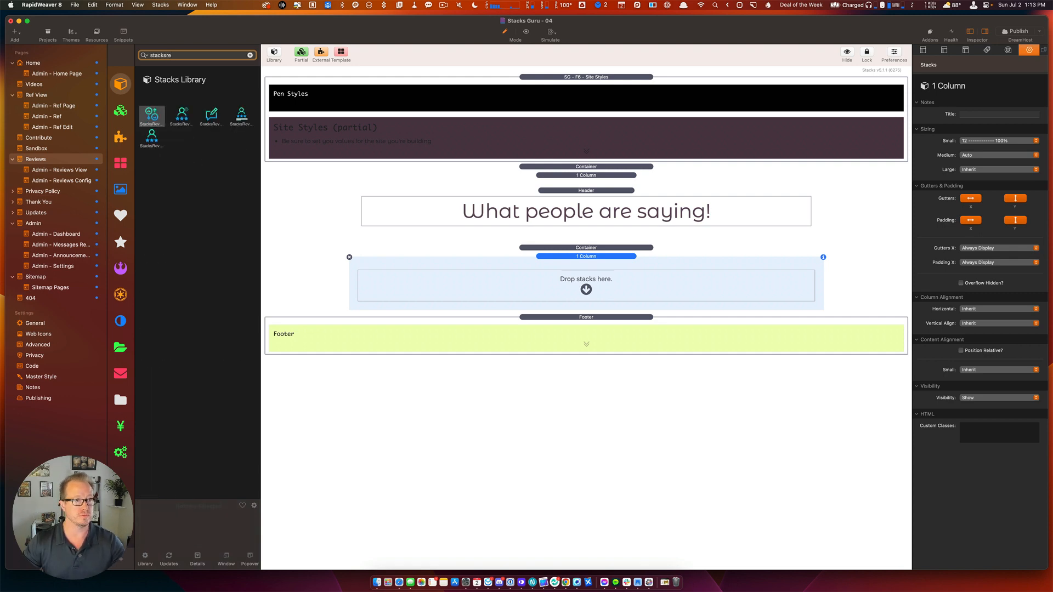
Place StacksReviewsDisplay in the empty column and StacksReviewsDisplayAverage under the header.
left_click(181, 125)
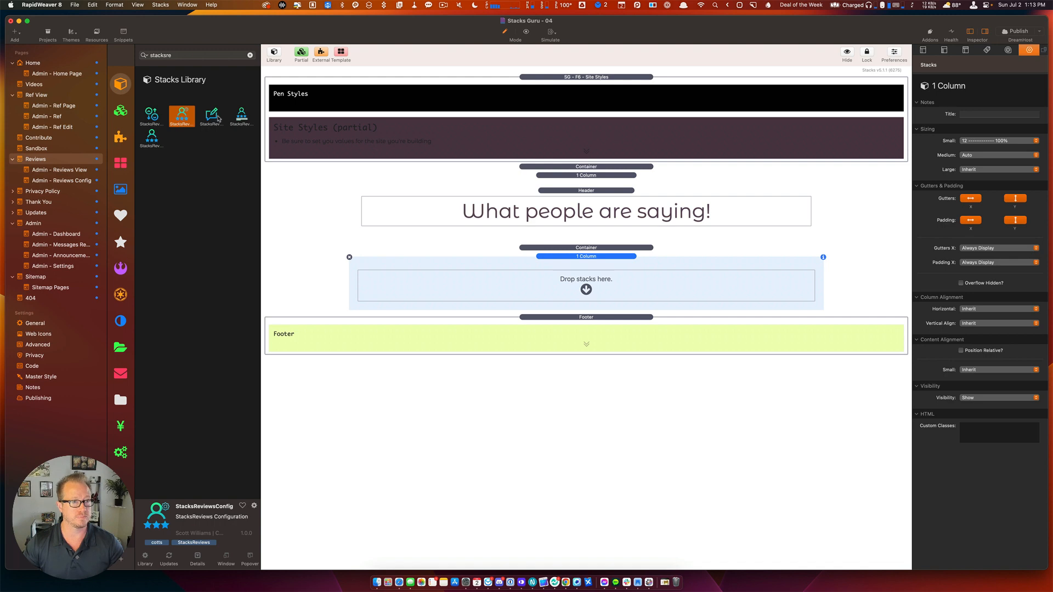
left_click(237, 119)
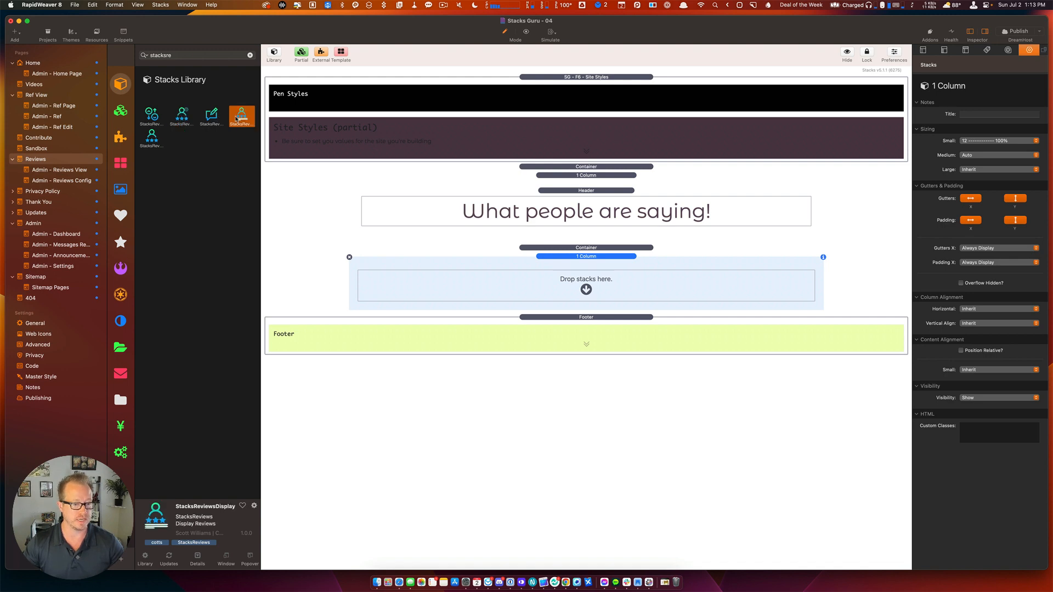
left_click_drag(237, 118, 614, 284)
left_click(153, 140)
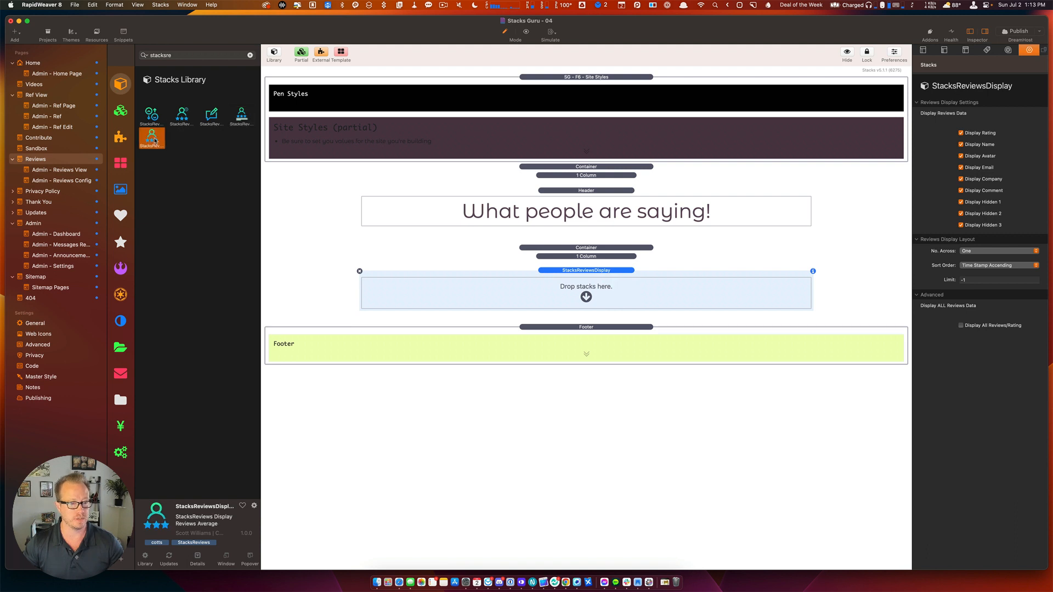
left_click_drag(154, 140, 613, 231)
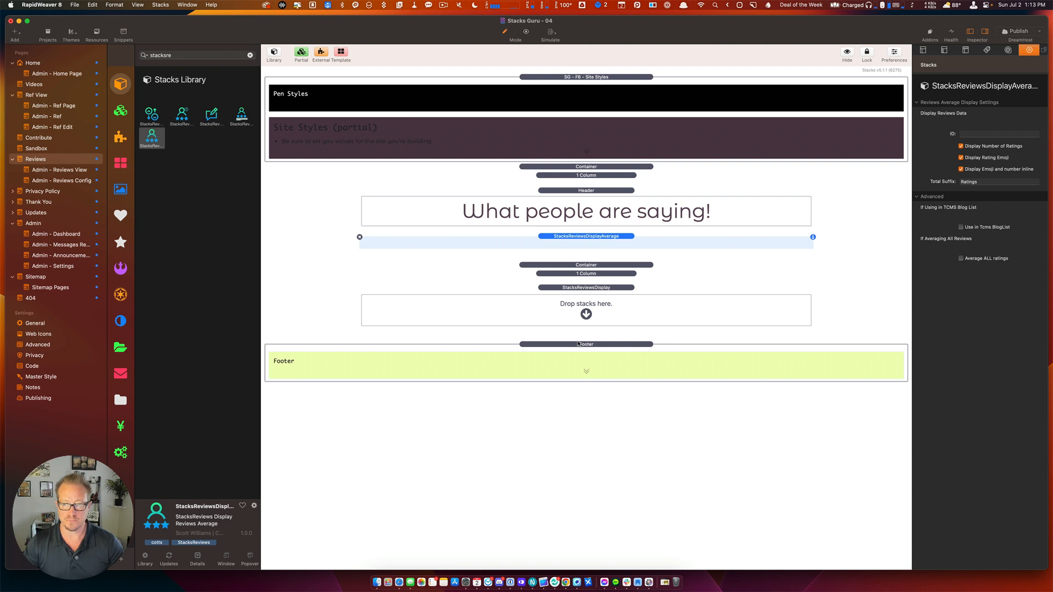
left_click(618, 326)
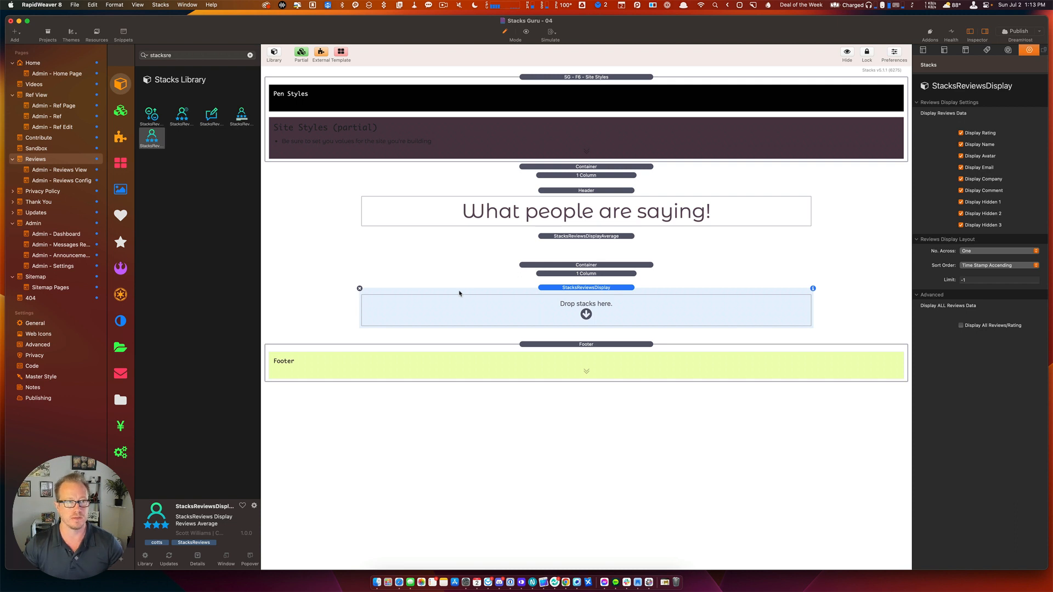
left_click(250, 56)
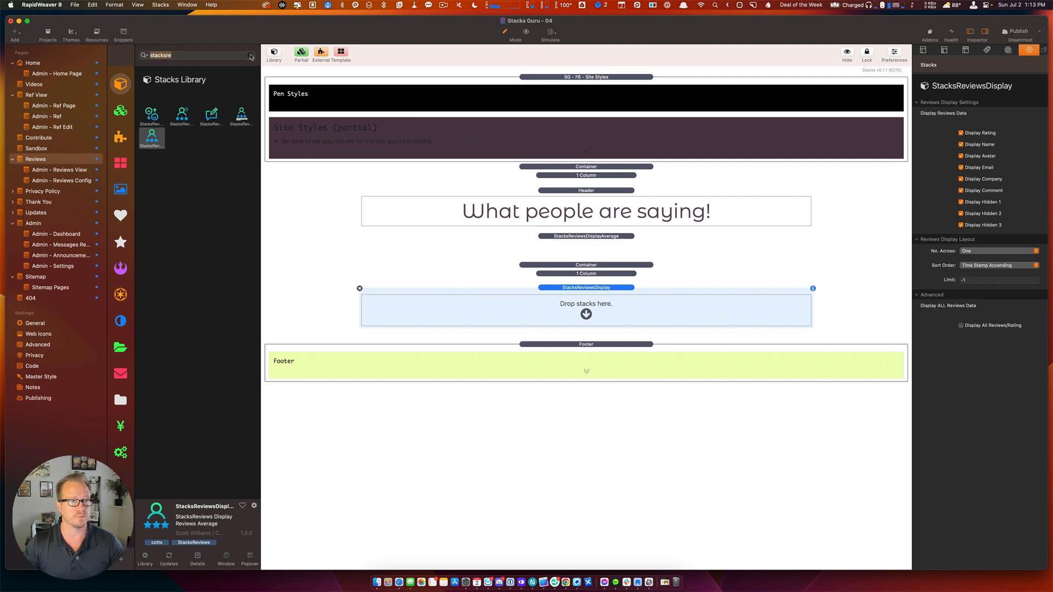
Add Columns Pro inside the reviews display with padding and gutters turned on.
left_click(251, 57)
left_click(120, 268)
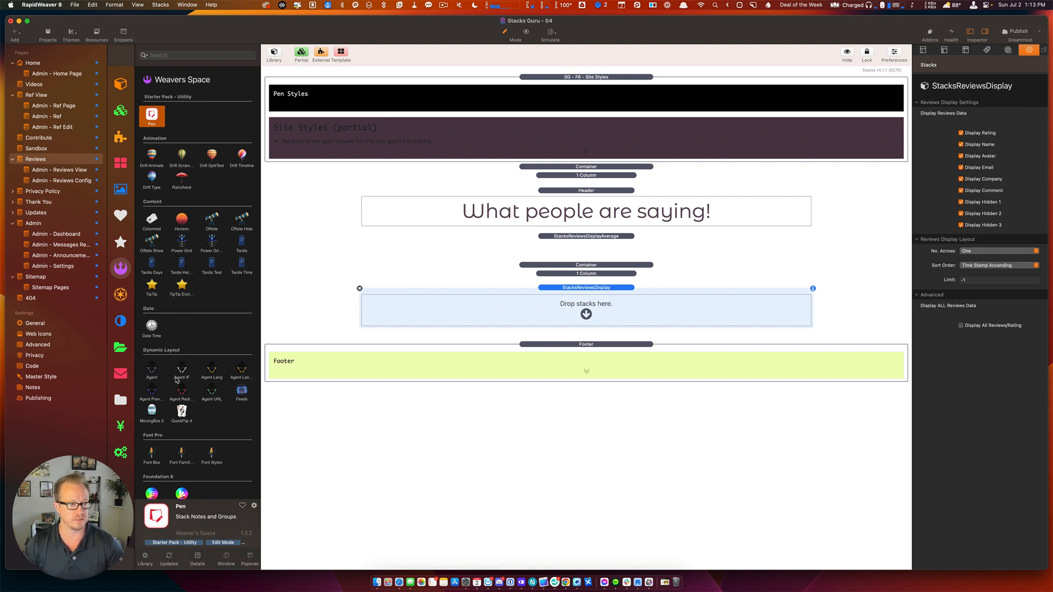
scroll(176, 378, "down", 5)
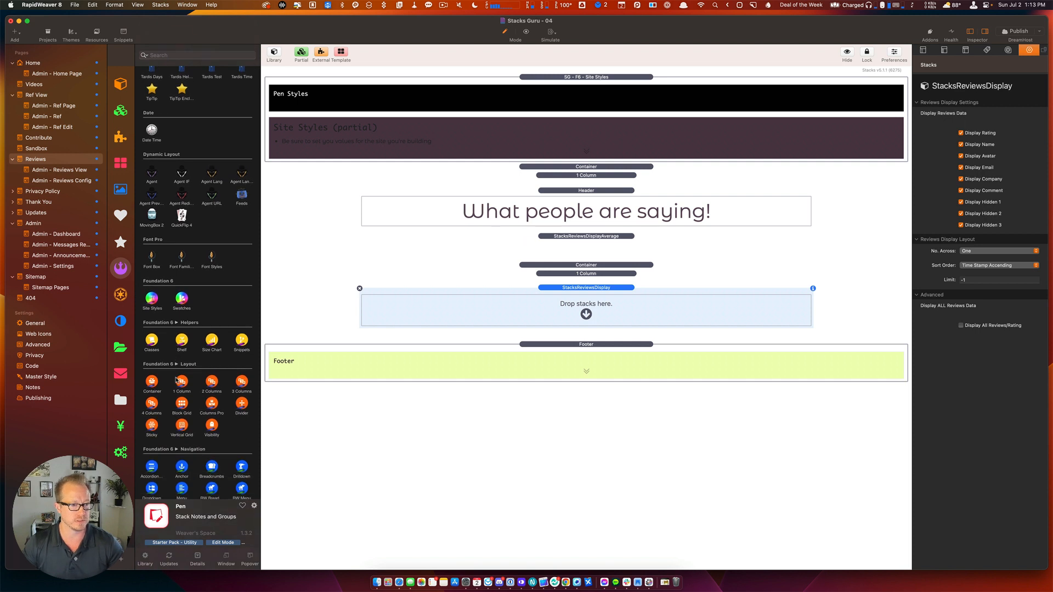
left_click(215, 407)
left_click_drag(215, 407, 545, 302)
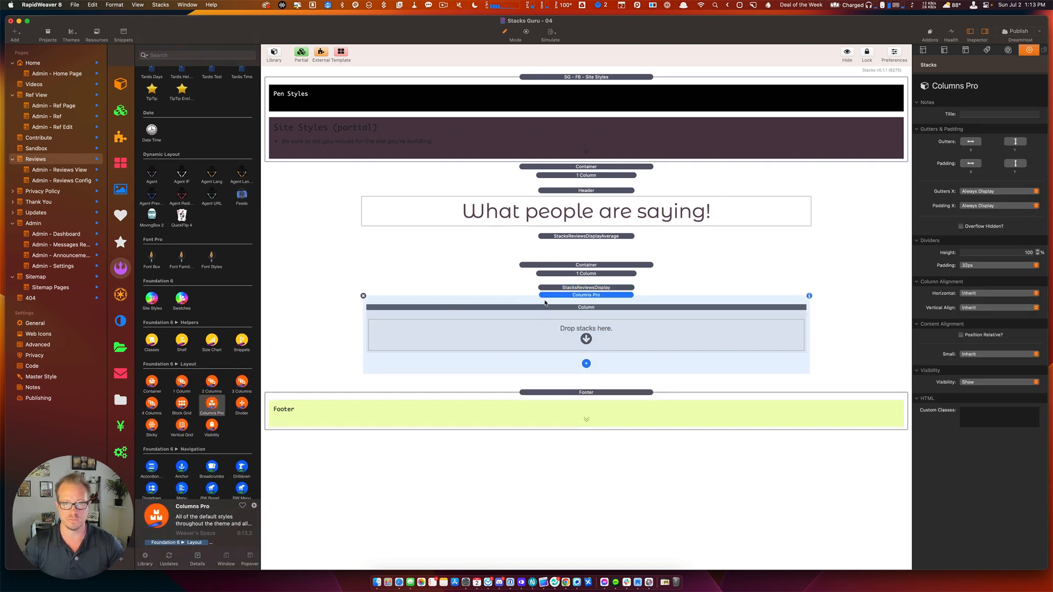
left_click(971, 162)
left_click(1015, 162)
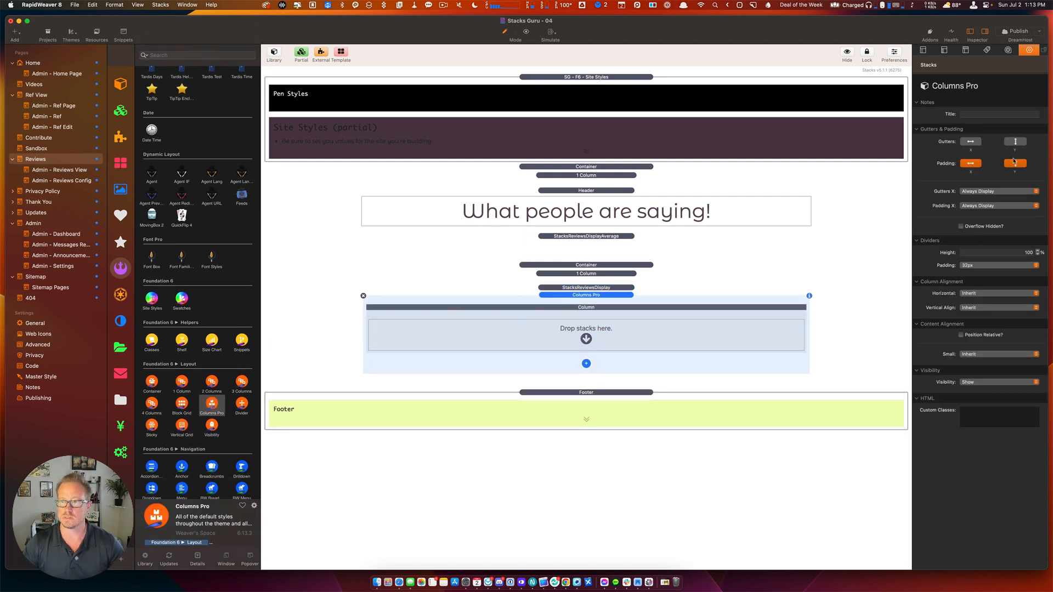
left_click(1015, 141)
left_click(971, 141)
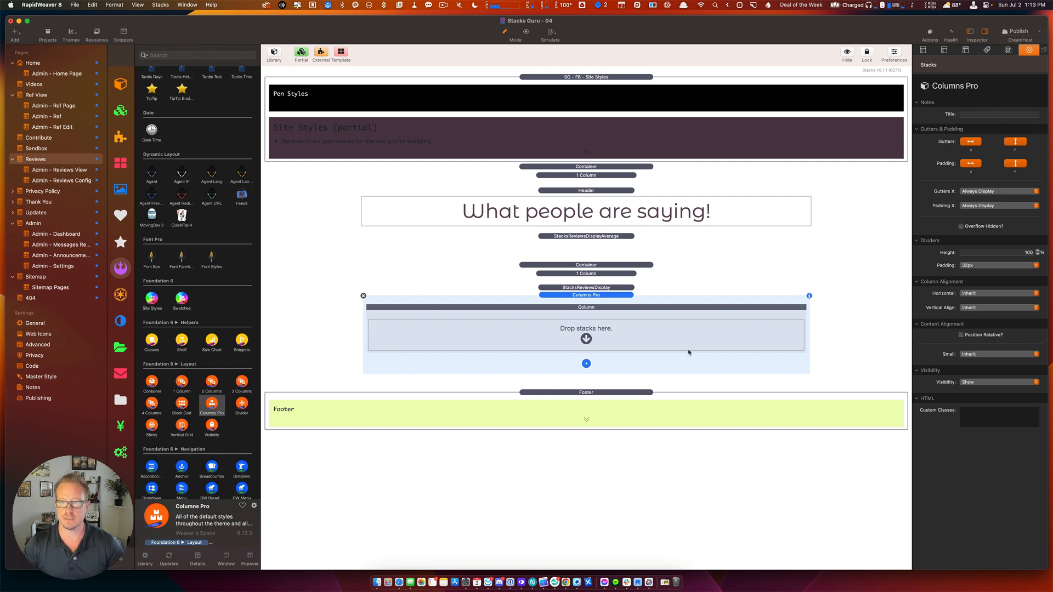
Duplicate the column, set the first to Shrink to Content at Medium, and add a Picture.
left_click(581, 346)
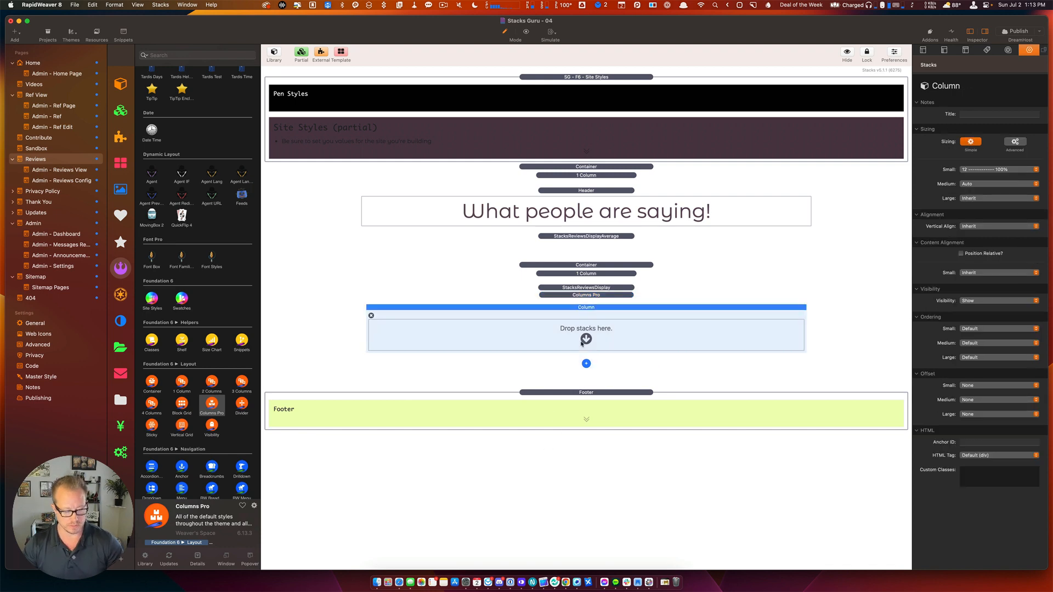
key("super+d")
left_click(620, 318)
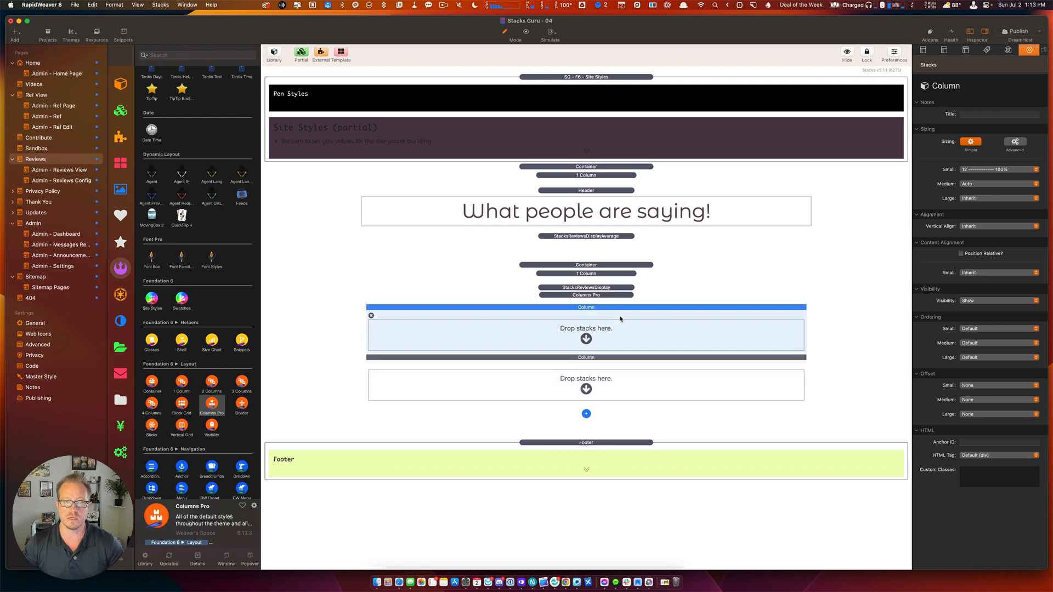
left_click(973, 184)
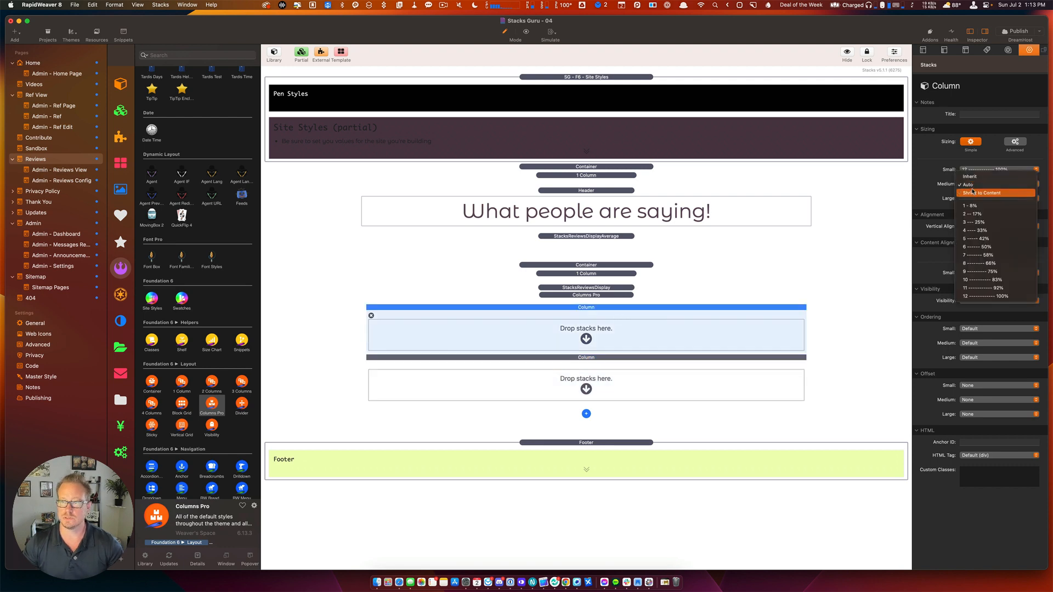
left_click(973, 192)
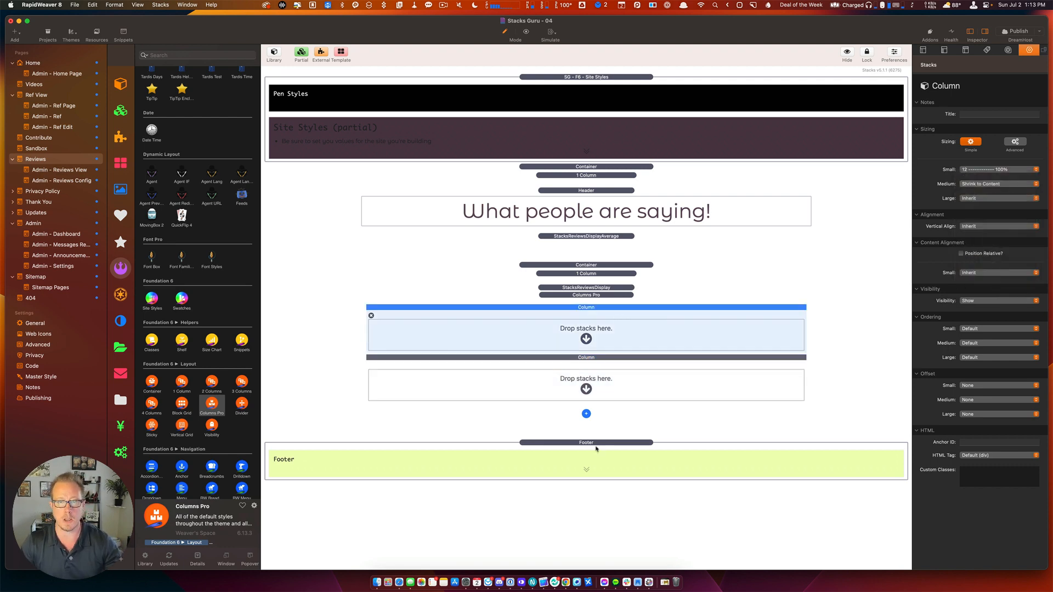
left_click(597, 391)
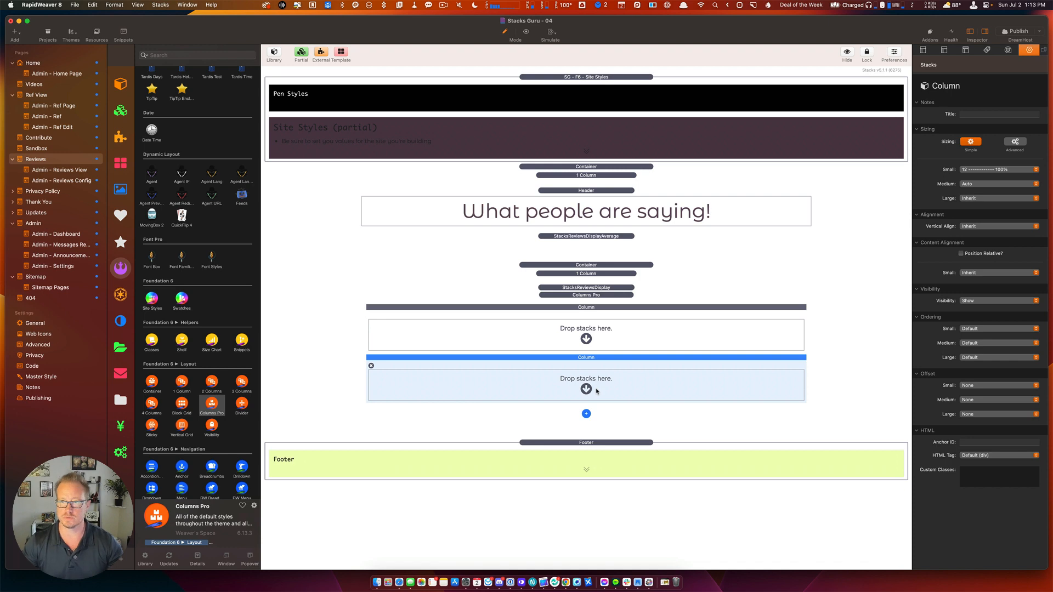
left_click(571, 343)
scroll(163, 346, "down", 10)
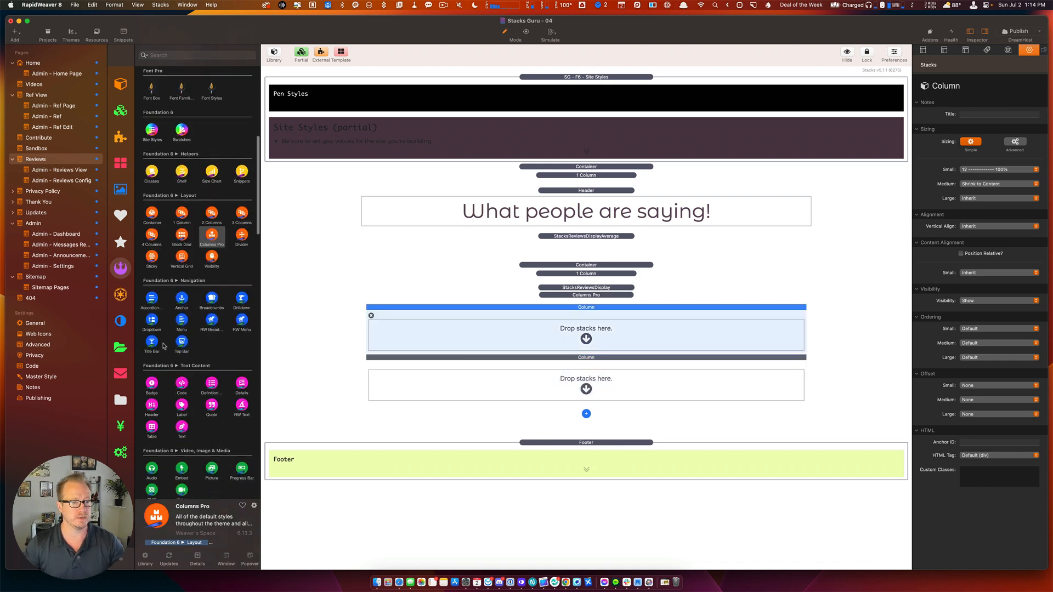
left_click_drag(207, 351, 586, 336)
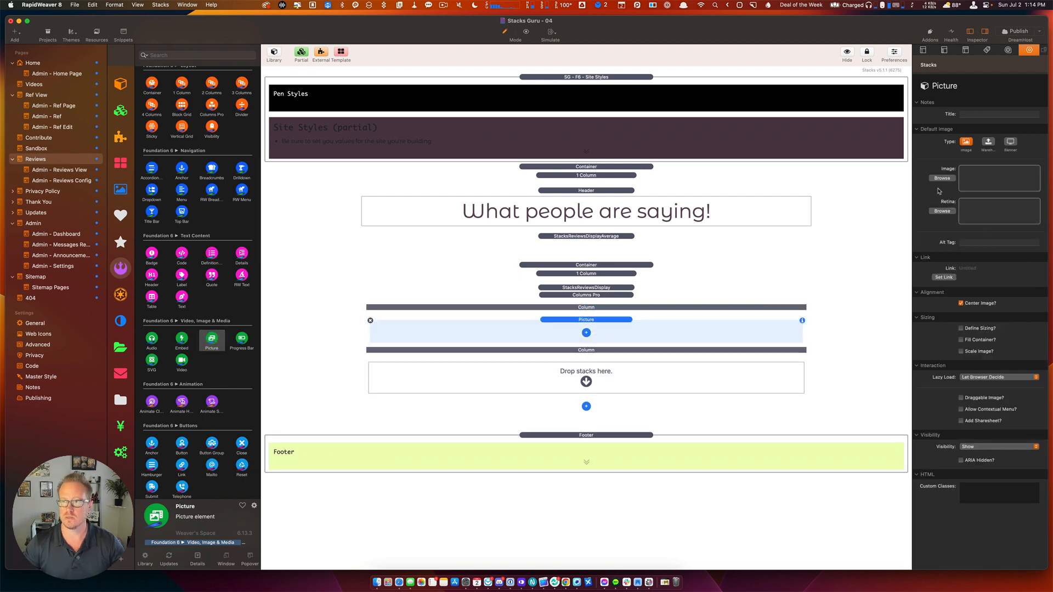
Make the Picture load its image from the URL {avatar}.
left_click(989, 143)
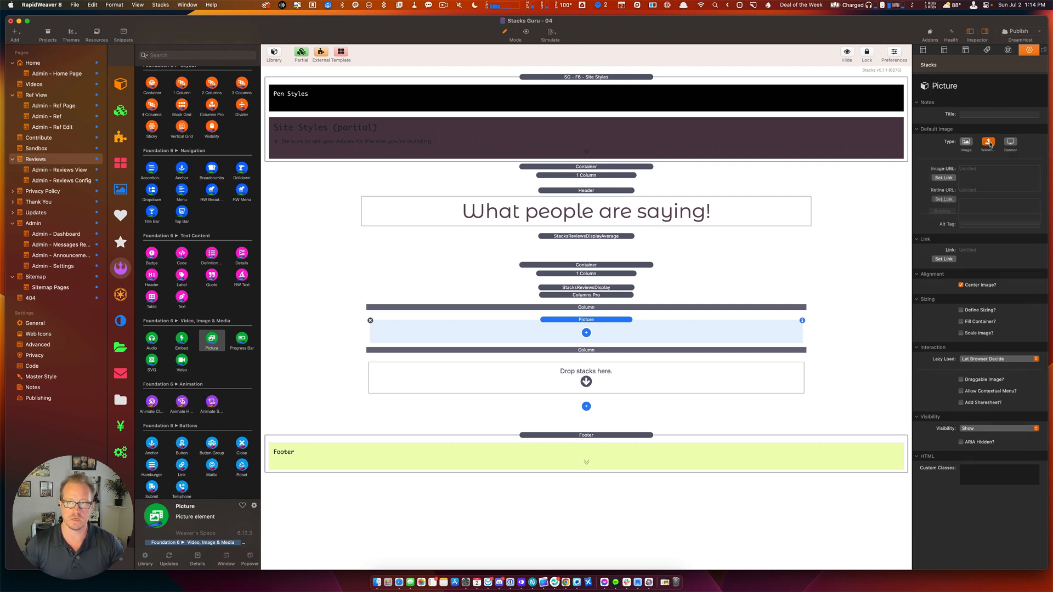
left_click(947, 180)
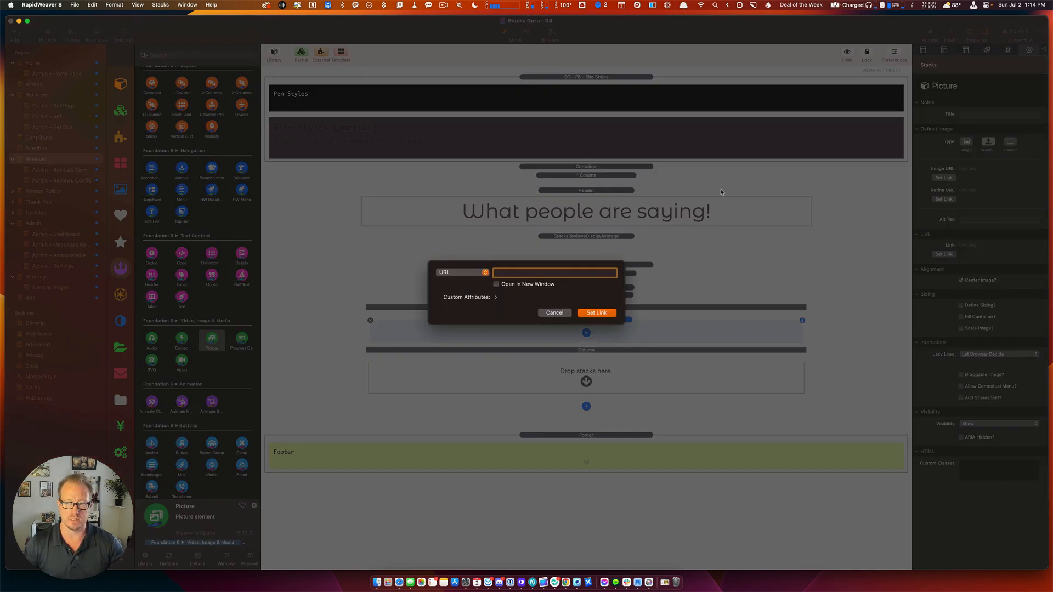
type("{}")
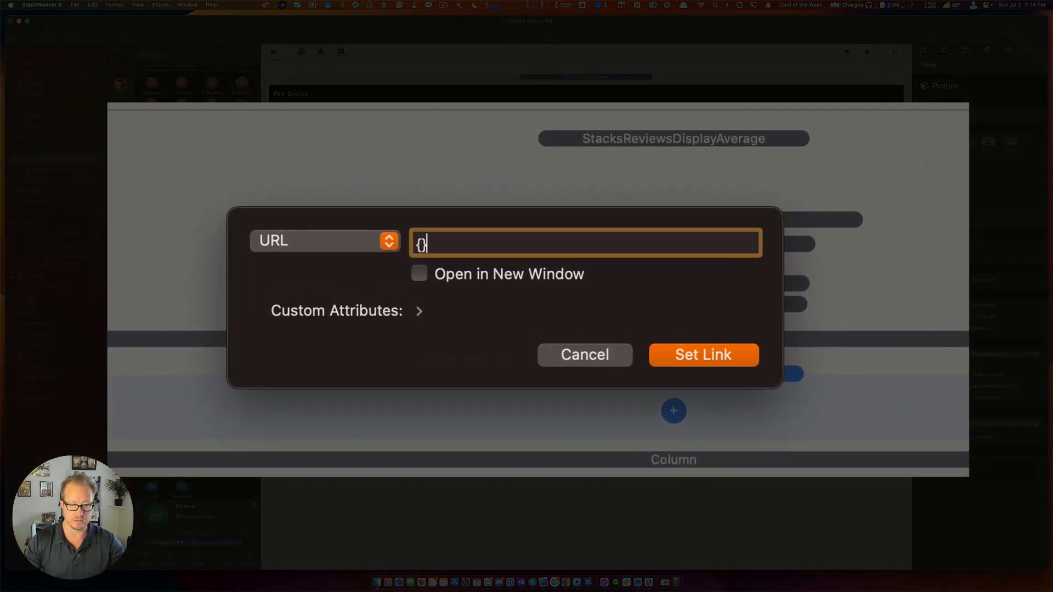
key("Left")
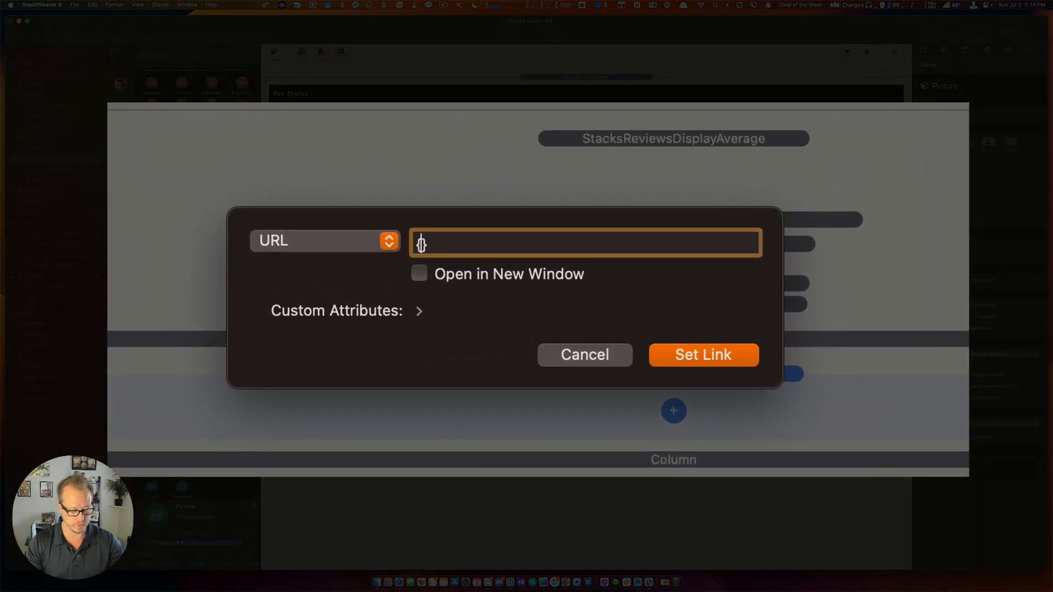
type("avatar")
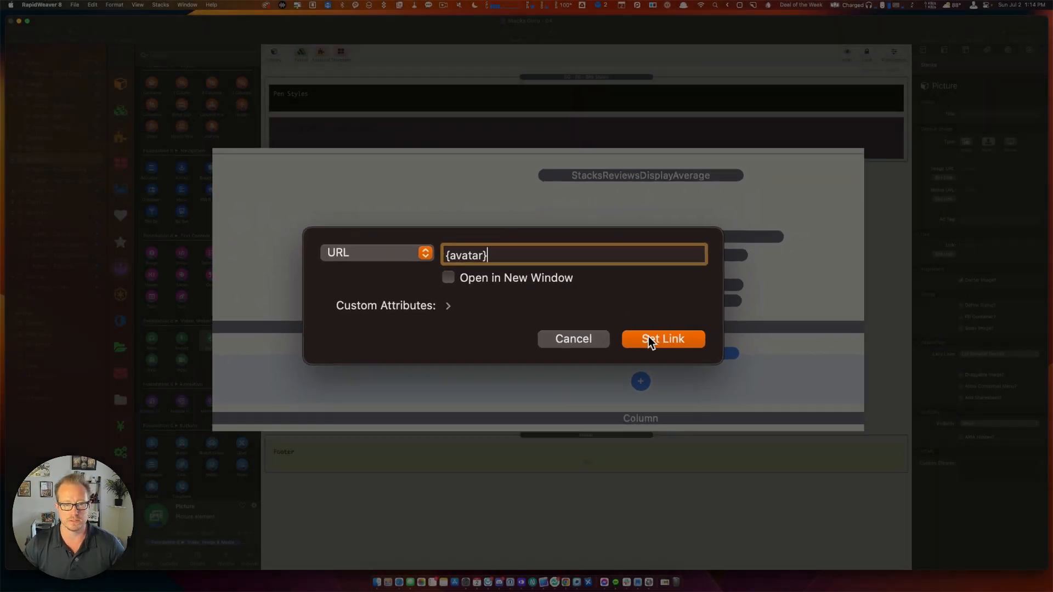
left_click(683, 362)
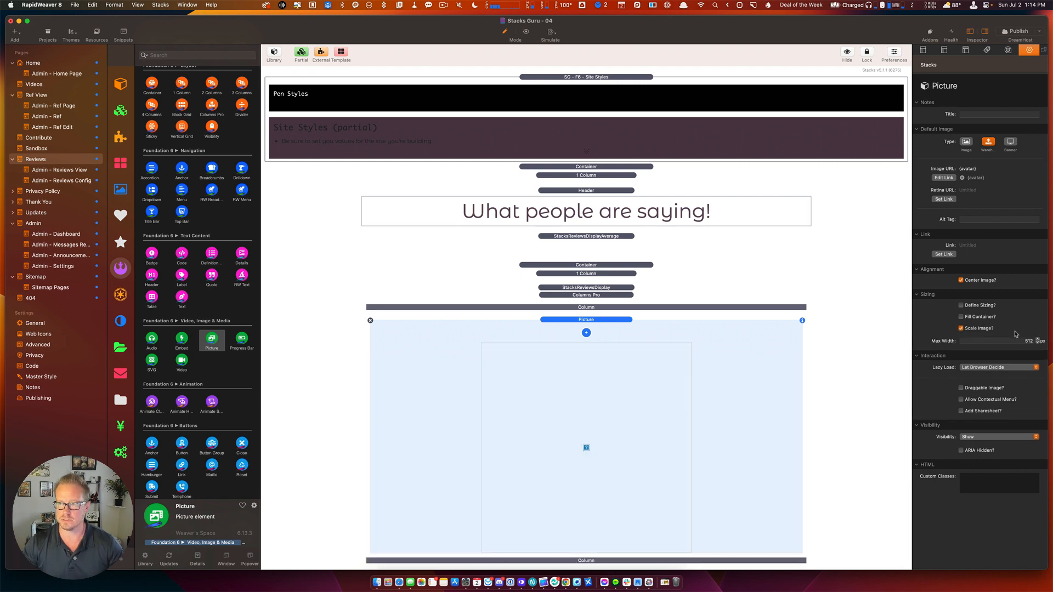
Scale the picture to a 150 px max width and add a Header to the second column.
left_click(1019, 341)
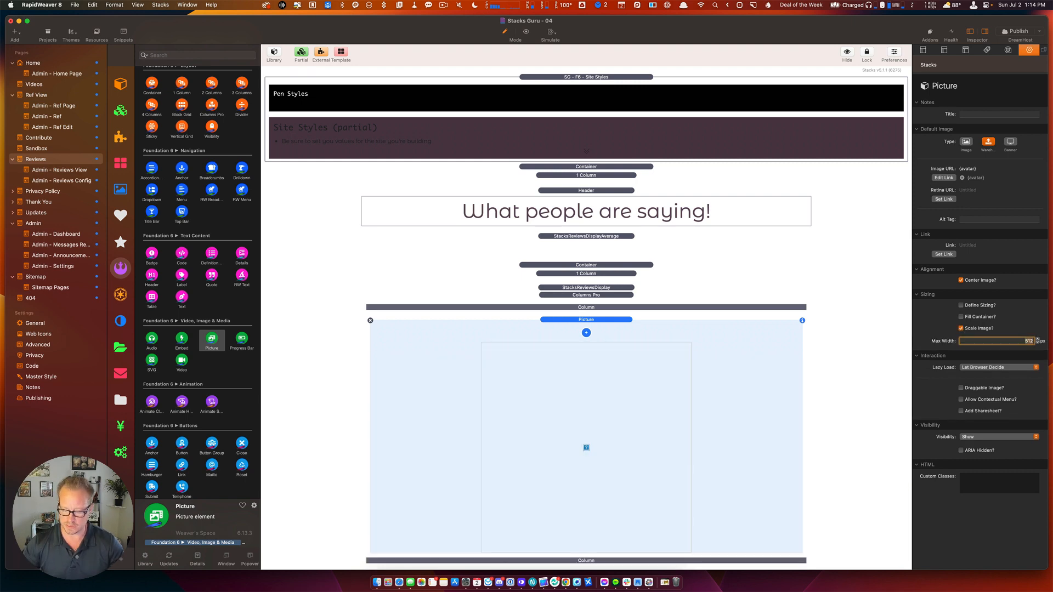
type("150")
key("Return")
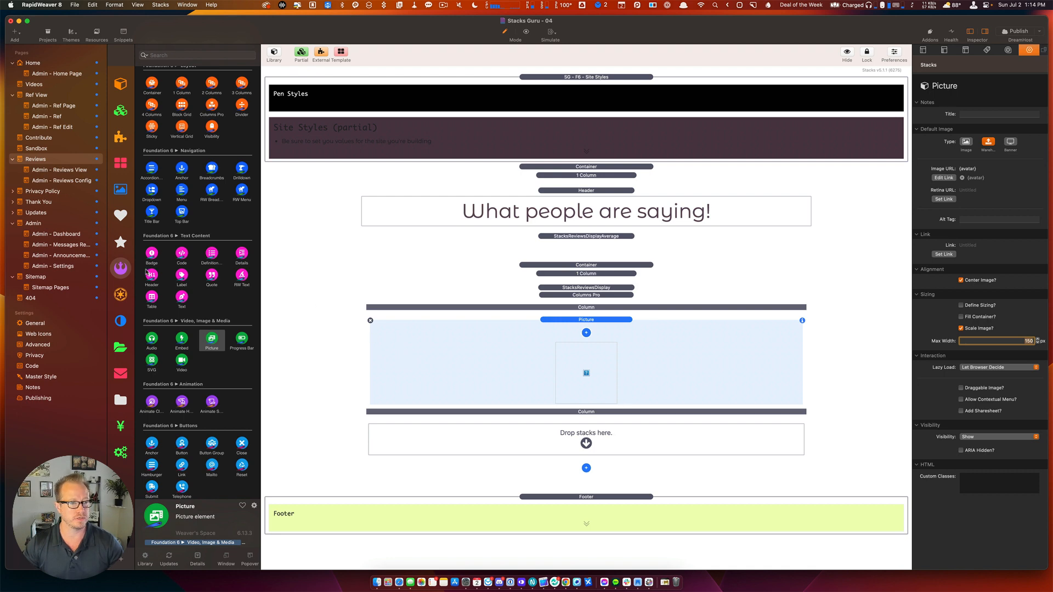
left_click_drag(149, 275, 648, 437)
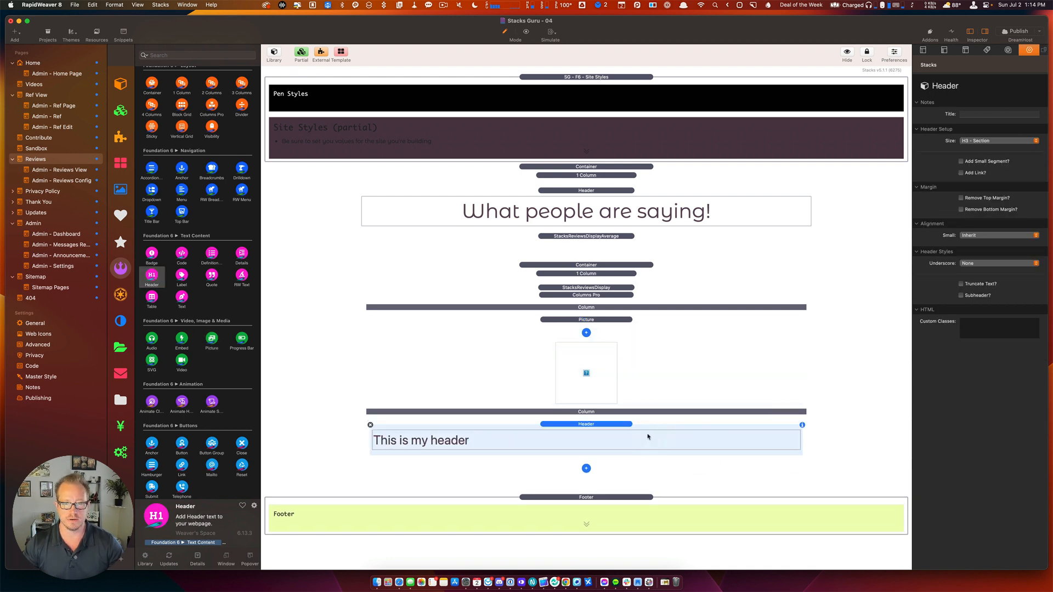
Change the new header's text to {name}.
double_click(497, 442)
key("super+a")
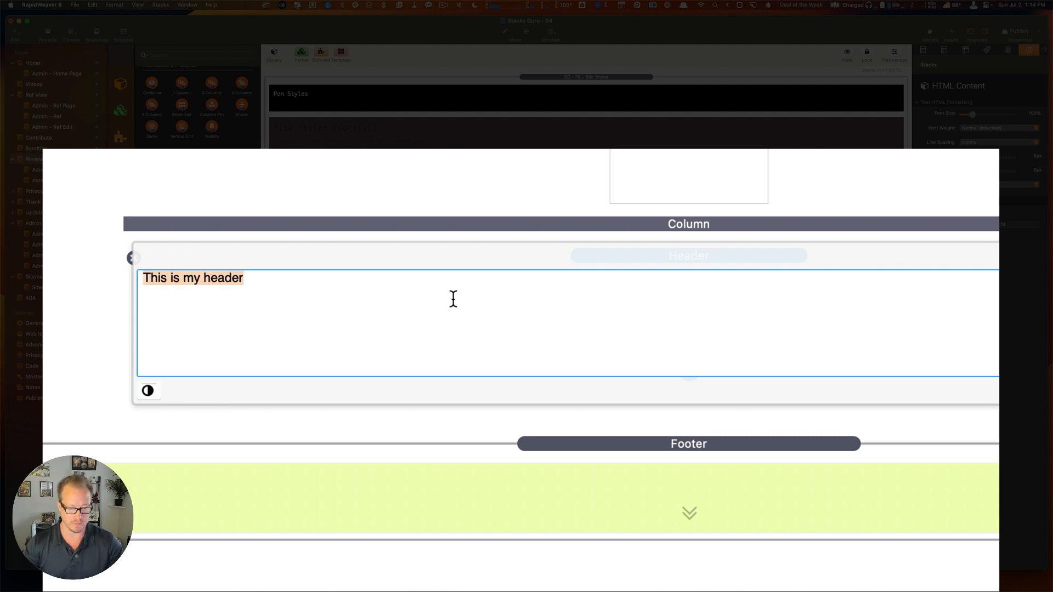
key("BackSpace")
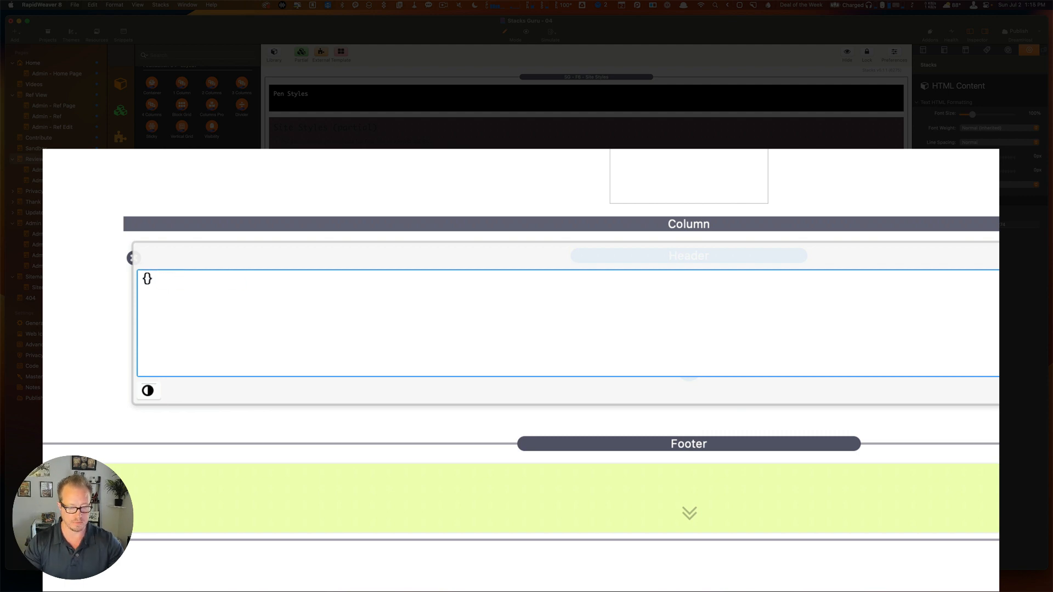
type("{name}")
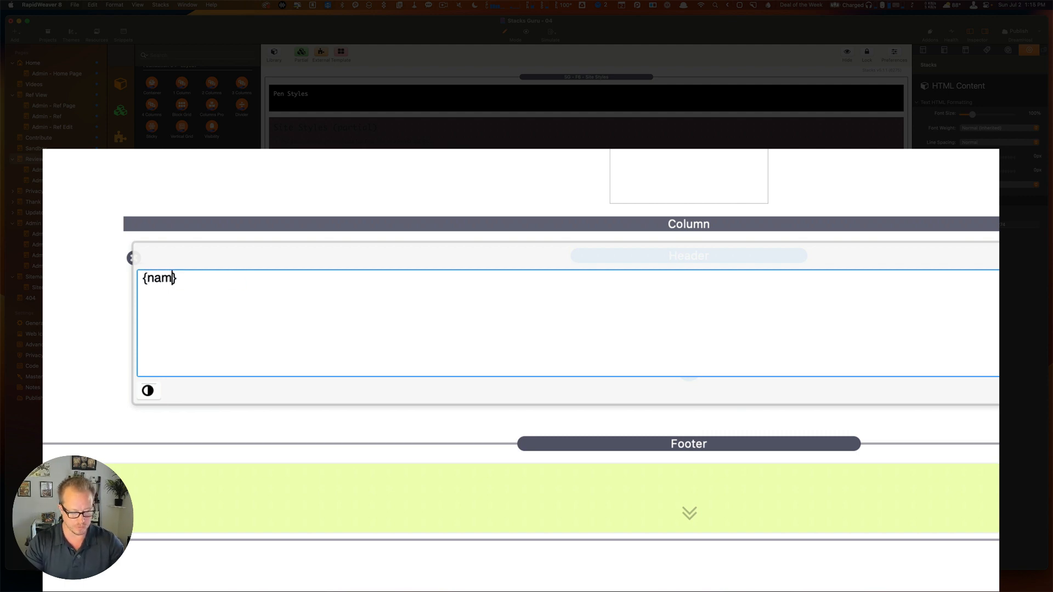
left_click(579, 176)
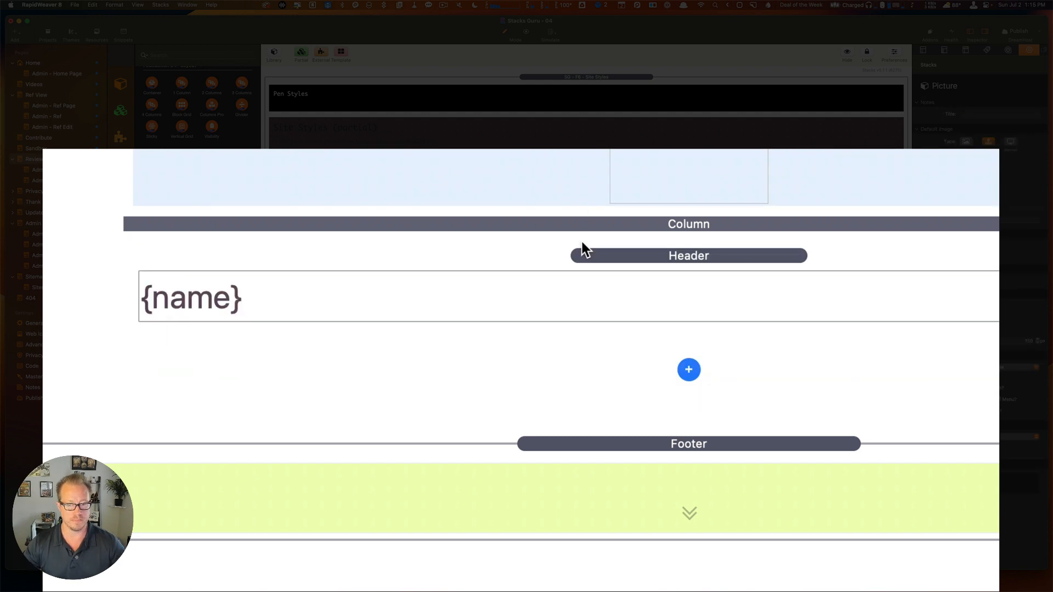
Duplicate the {name} header and change the copy to {rating}.
left_click(607, 256)
key("super+d")
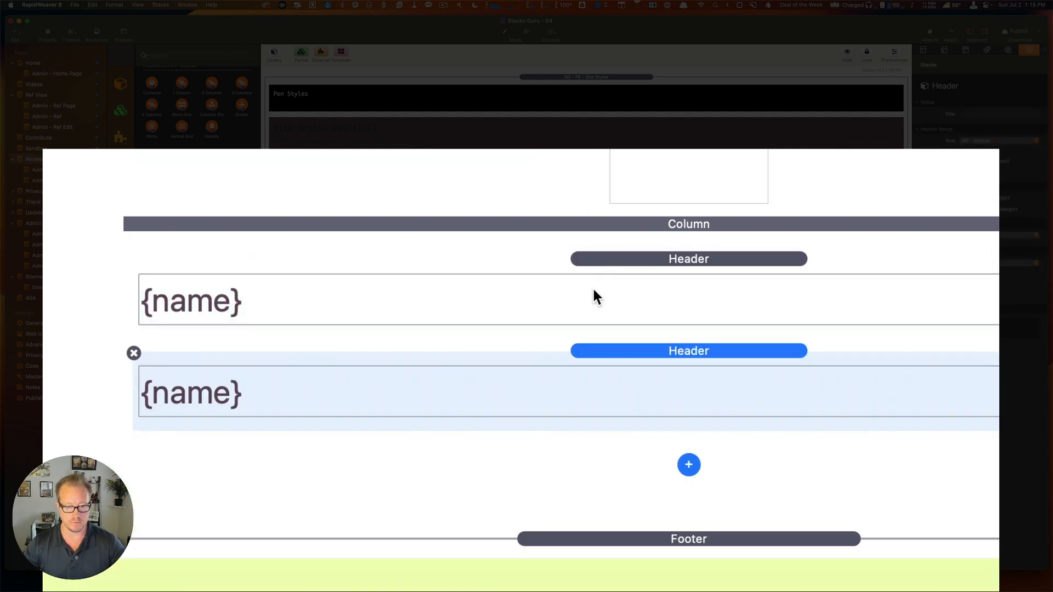
double_click(355, 393)
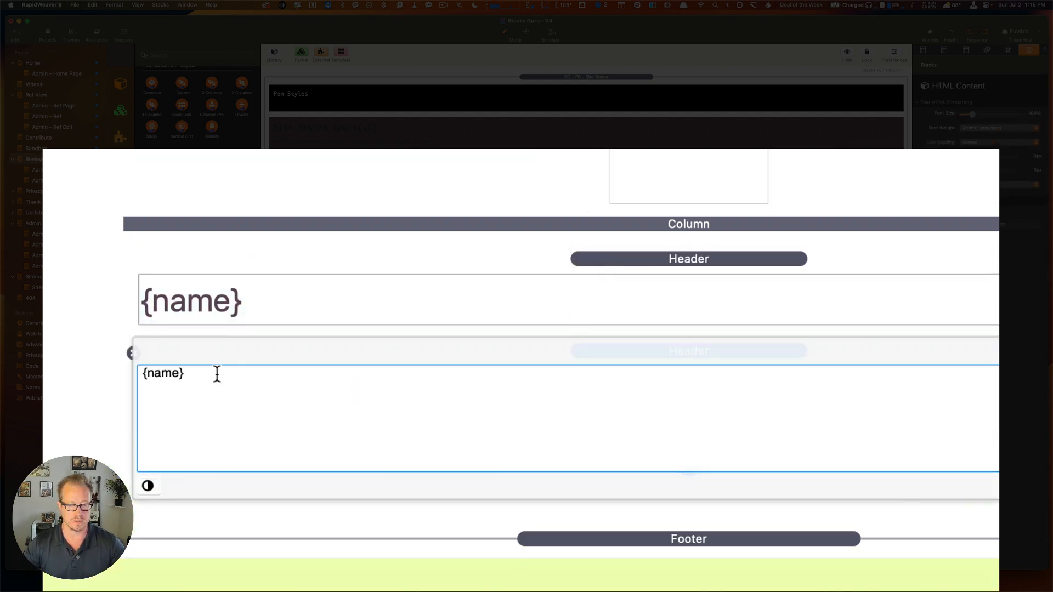
double_click(163, 373)
type("rating")
left_click(354, 301)
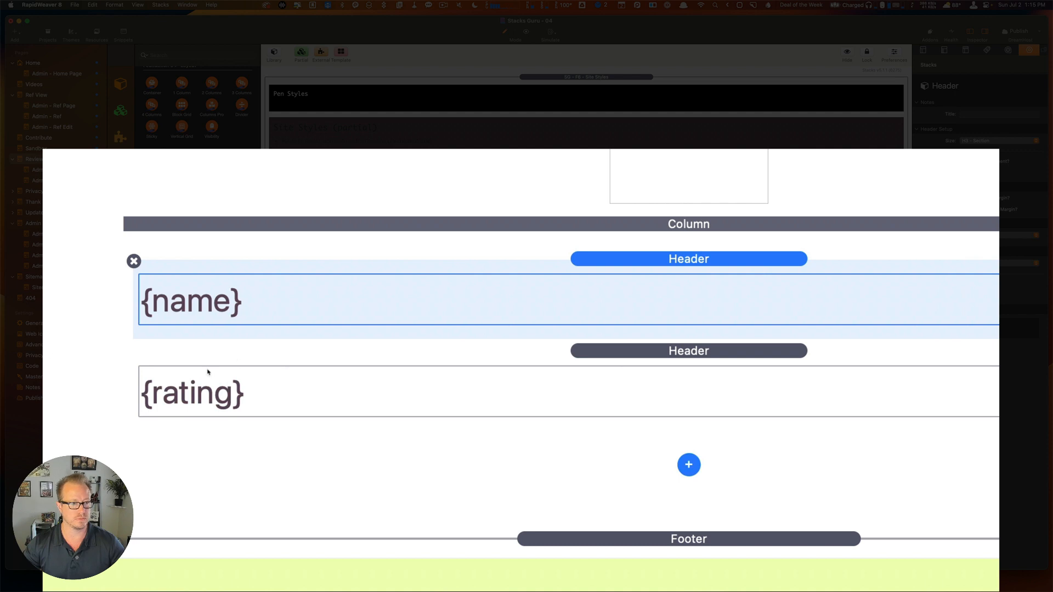
Add a Text stack reading {comment} below, then open the Admin - Reviews View page.
left_click_drag(182, 305, 643, 425)
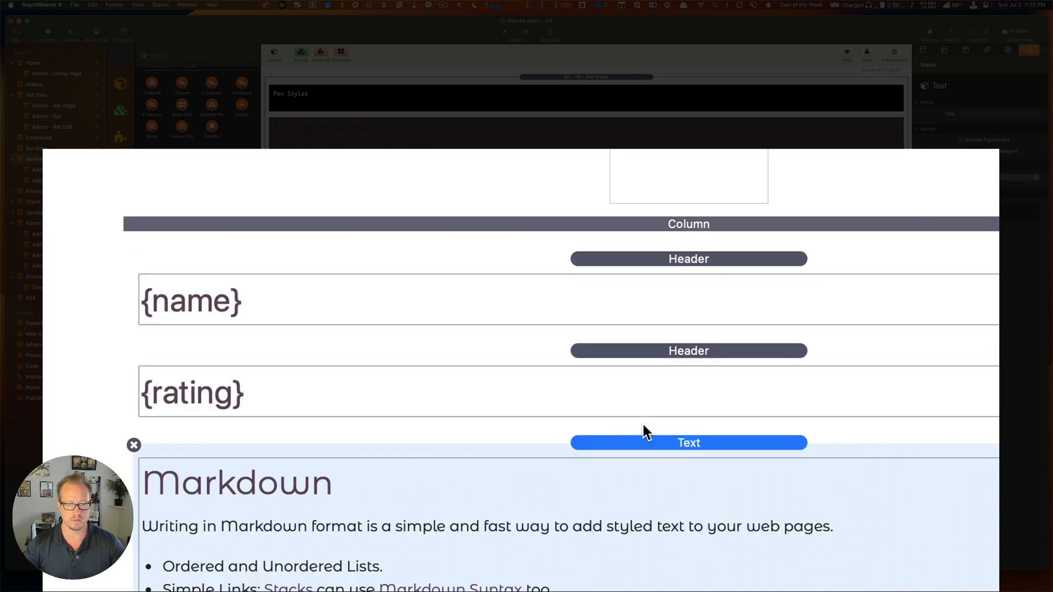
scroll(570, 451, "down", 5)
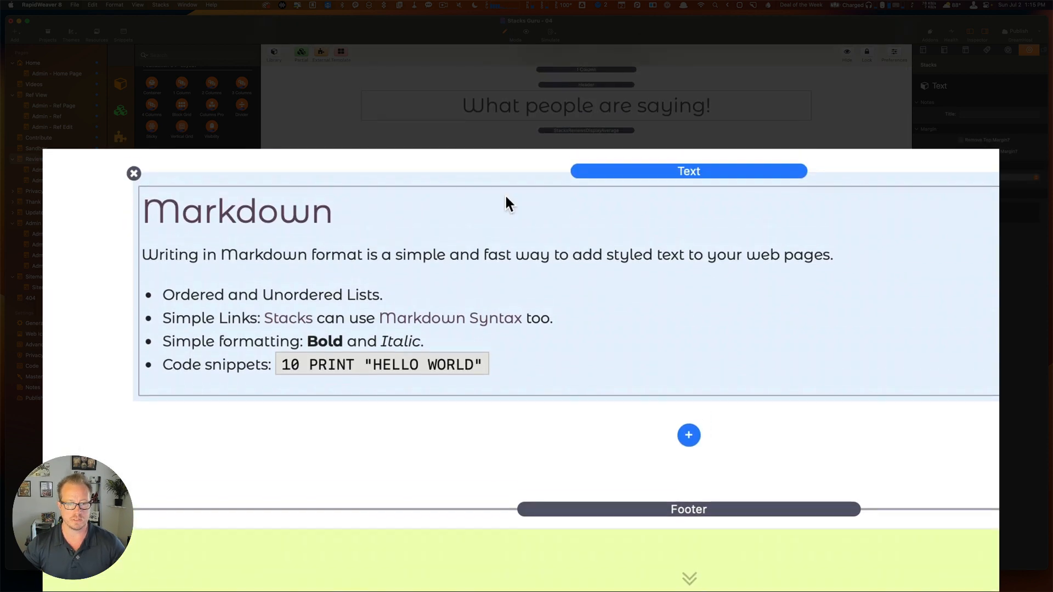
double_click(500, 230)
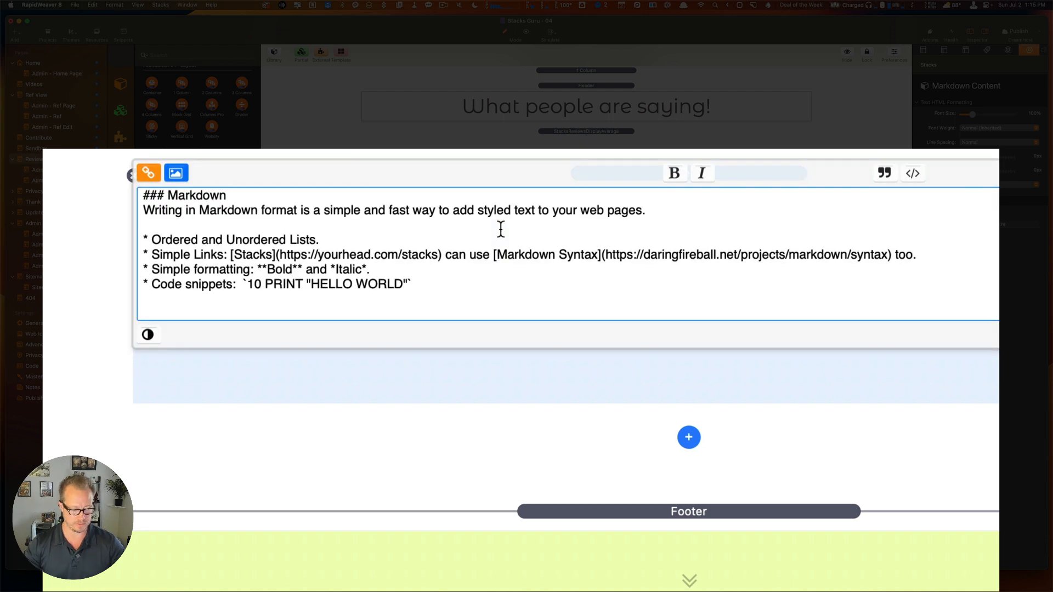
key("super+a")
type("{}")
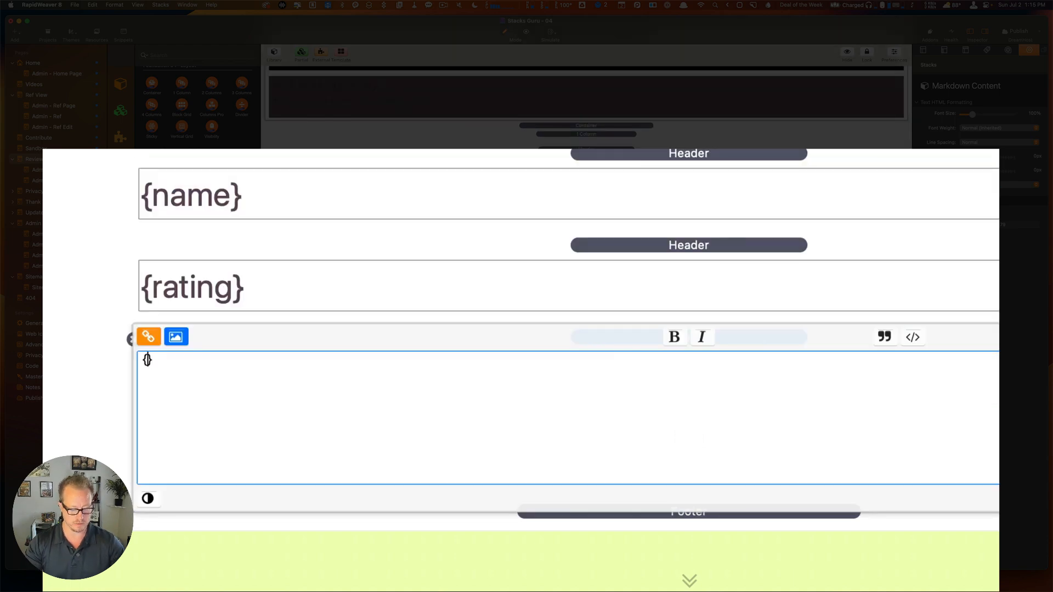
type("comment")
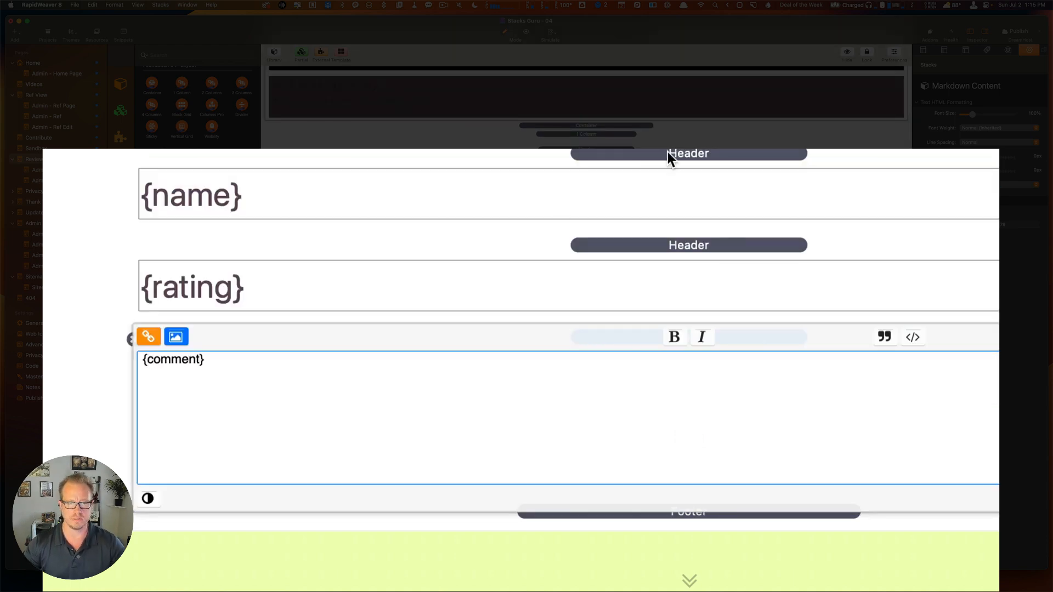
left_click(668, 154)
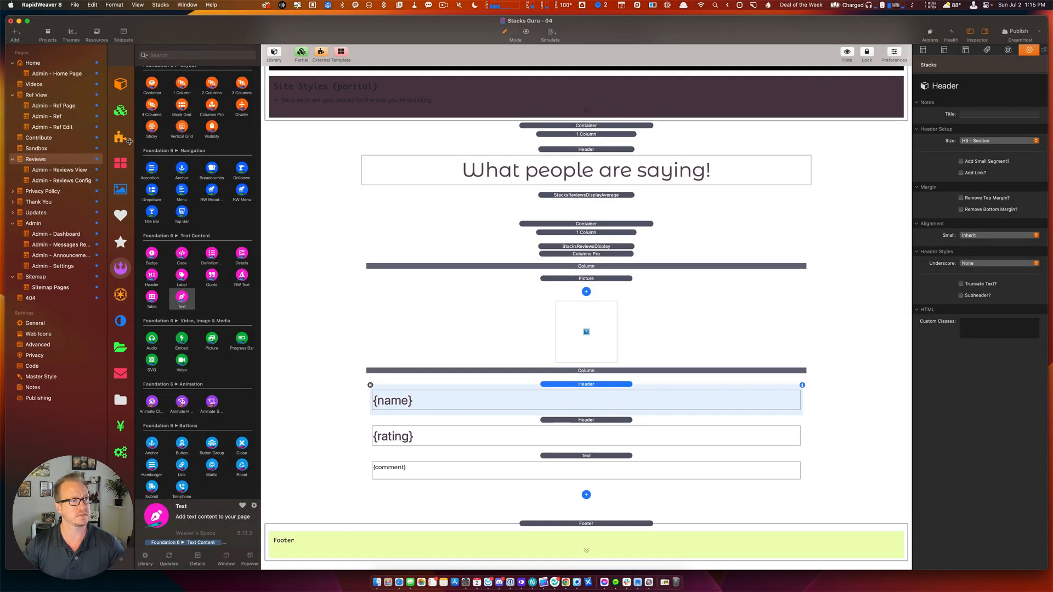
left_click(70, 170)
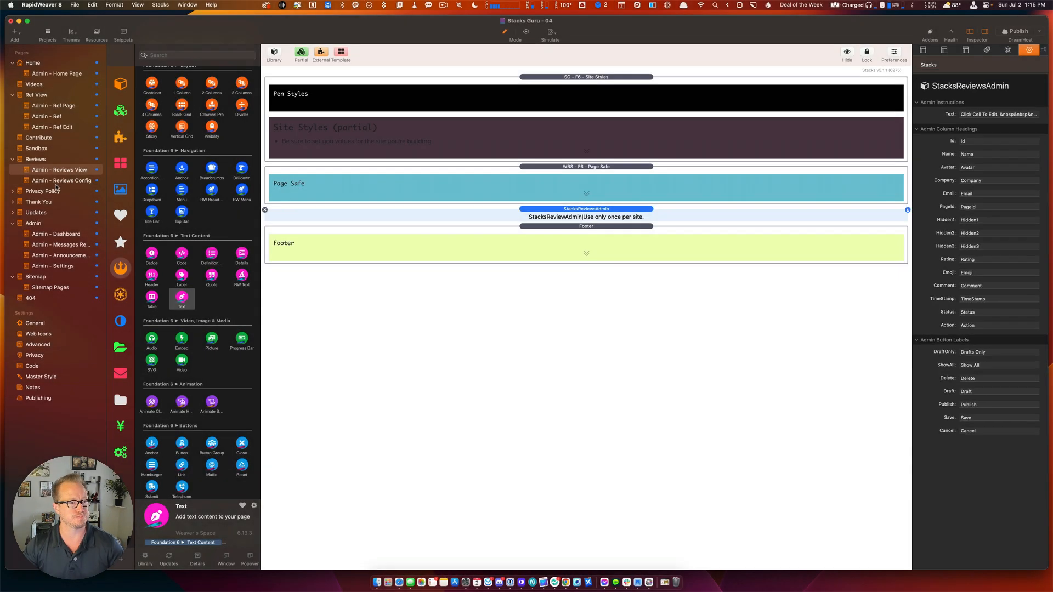
Back on the Reviews page, set the {rating} header to H4 - Subsection below the H3 {name} header.
left_click(68, 181)
left_click(37, 159)
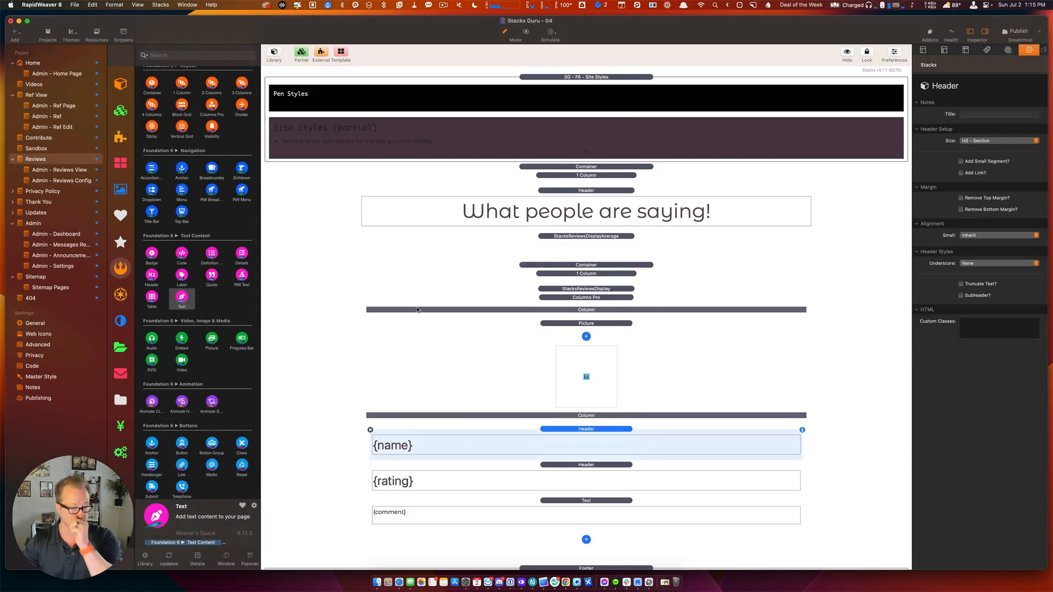
left_click(570, 441)
left_click(565, 476)
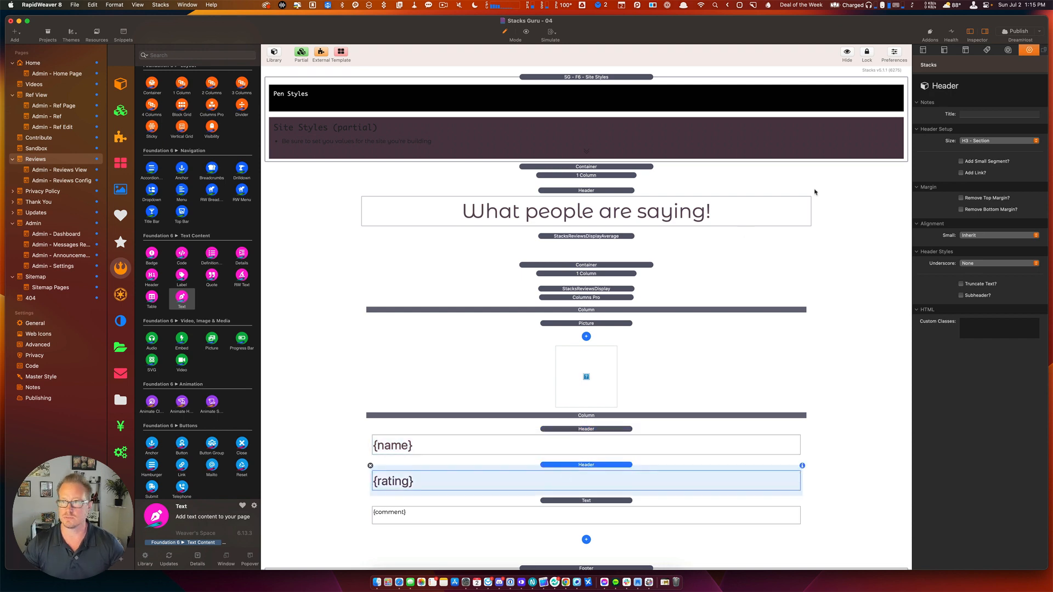
left_click(971, 141)
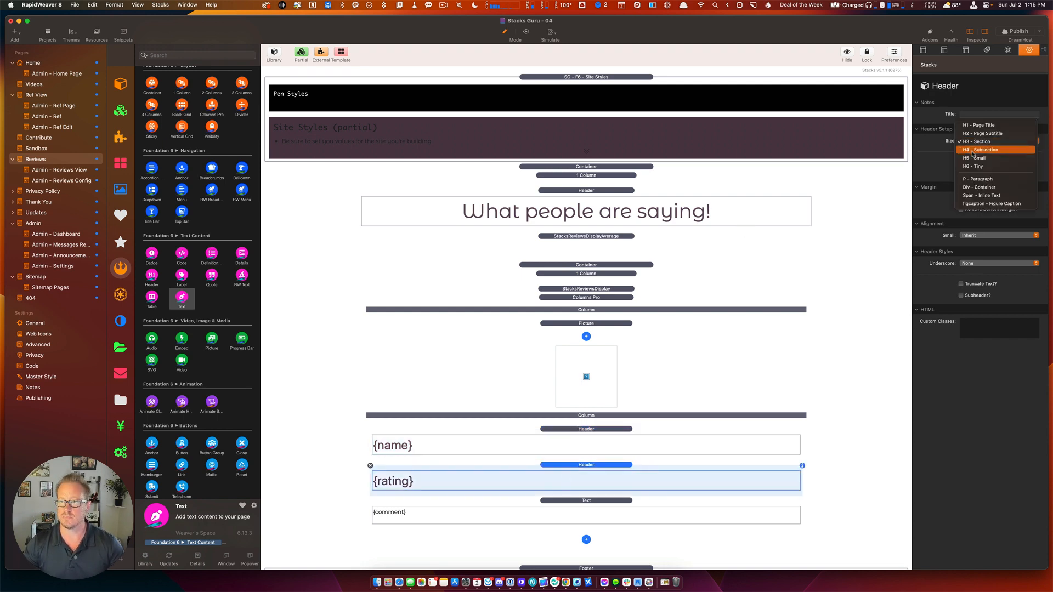
left_click(974, 151)
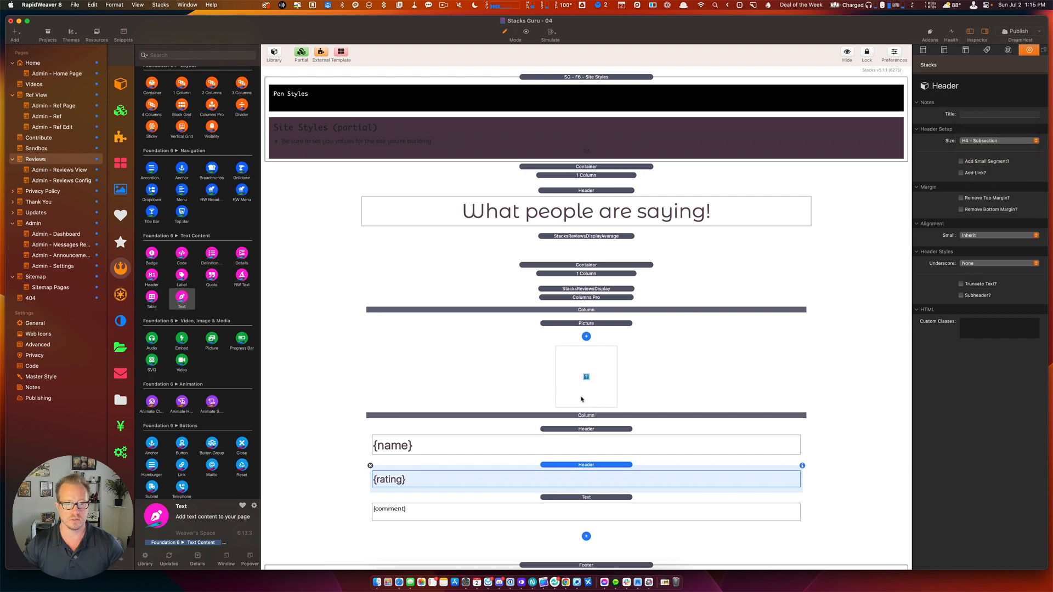
scroll(582, 398, "down", 3)
left_click(601, 462)
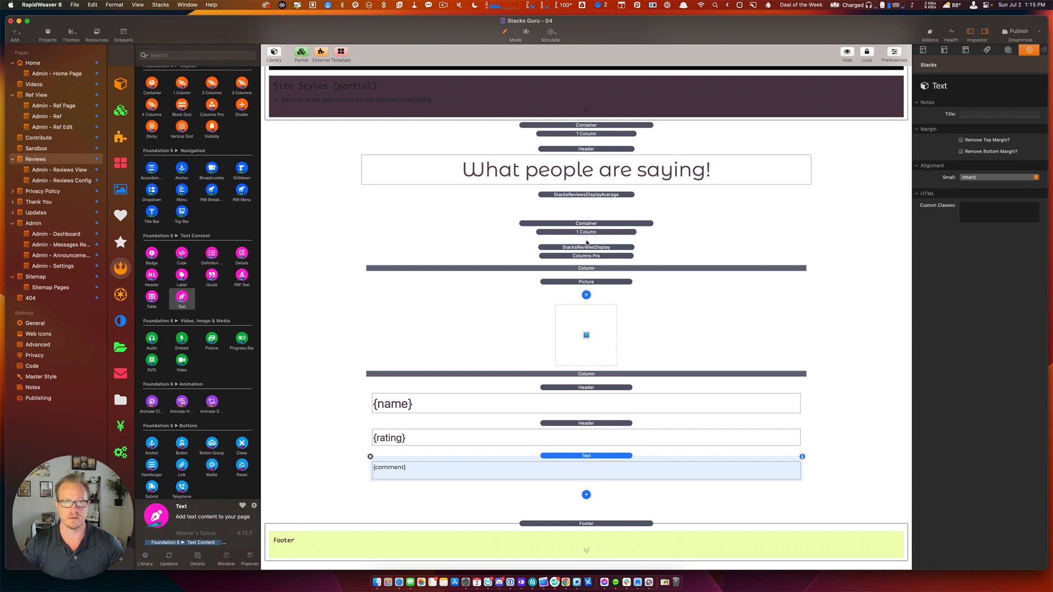
scroll(587, 243, "up", 2)
Add a Swatches stack below the review average.
scroll(192, 120, "up", 8)
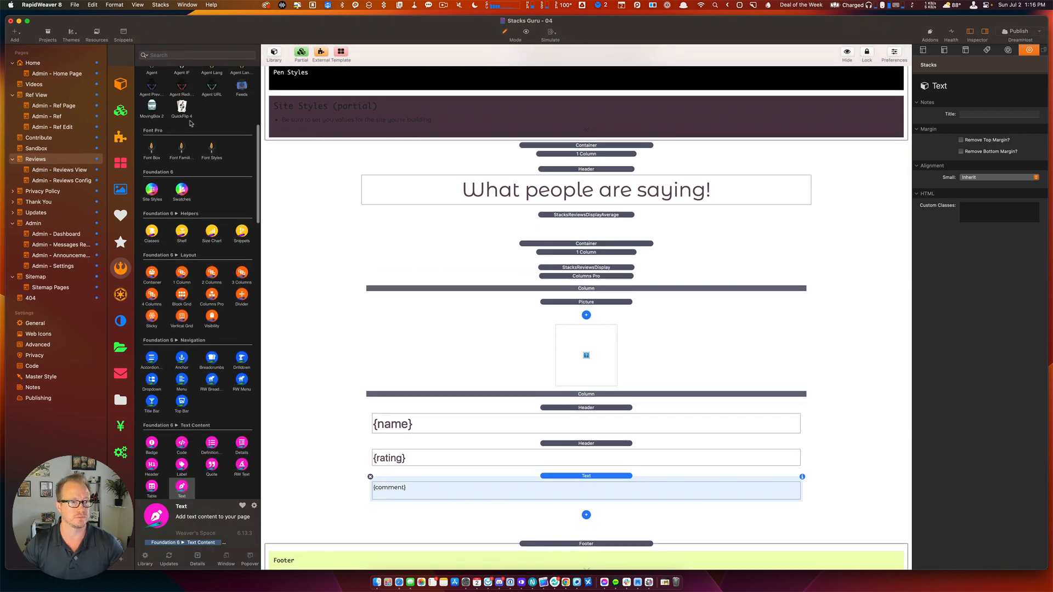
left_click_drag(182, 189, 628, 248)
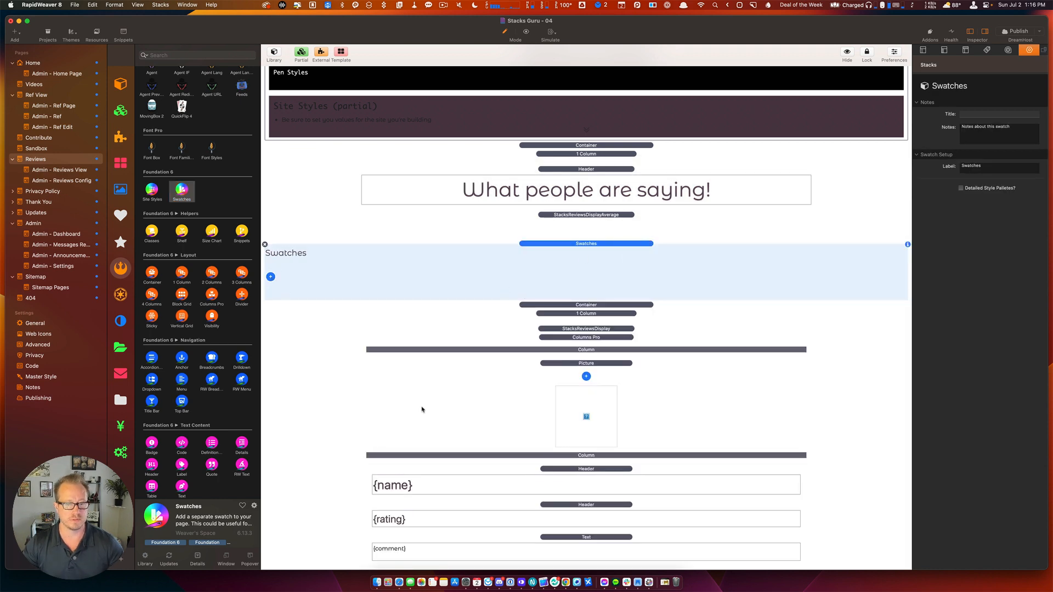
scroll(422, 410, "down", 3)
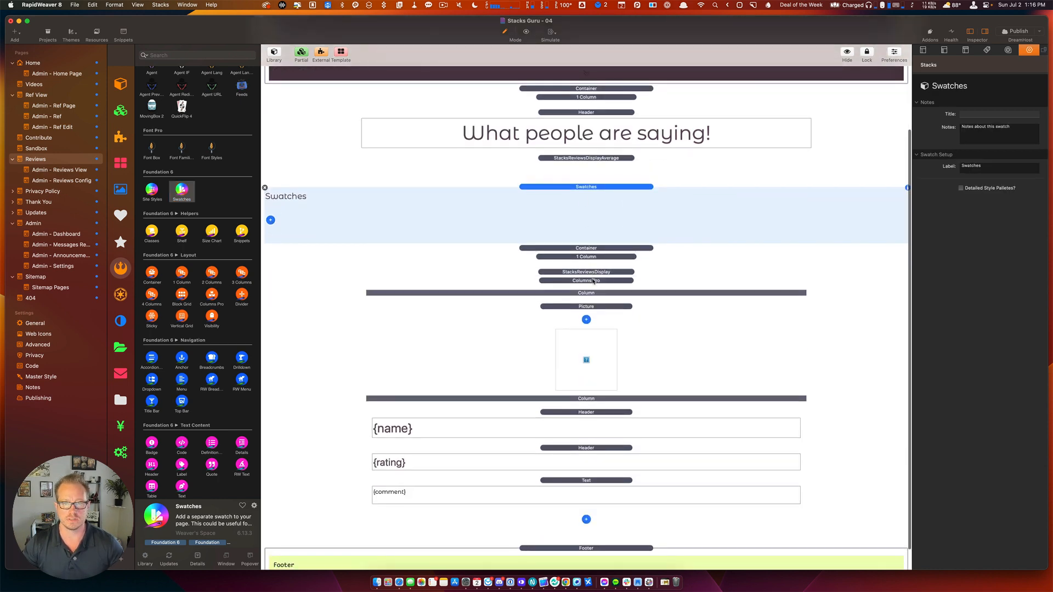
Wrap the Columns Pro reviews in a new Container with custom class review-container, copying the class name.
left_click(593, 281)
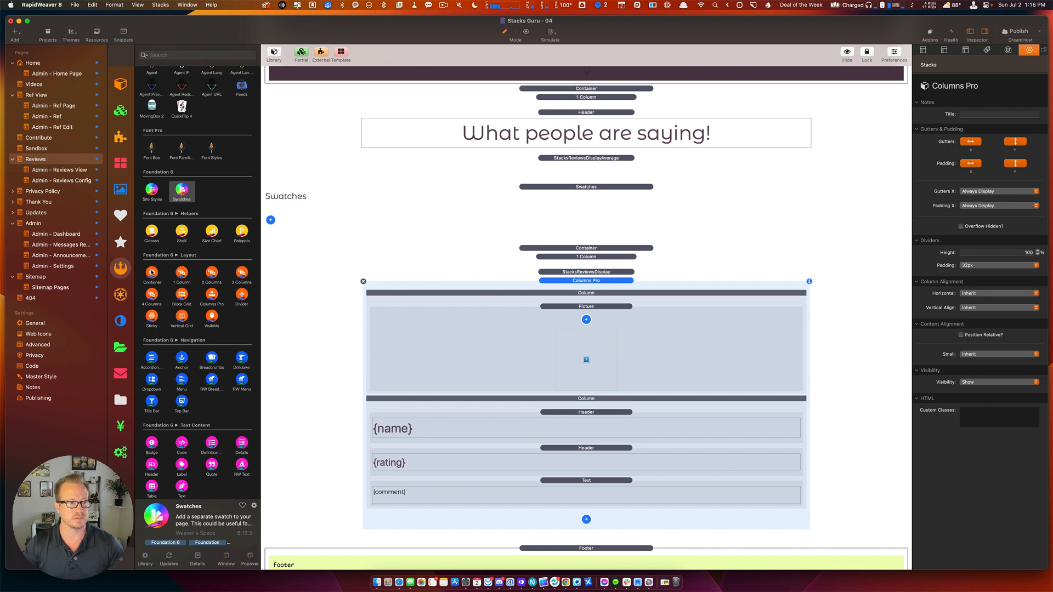
left_click_drag(152, 272, 617, 292)
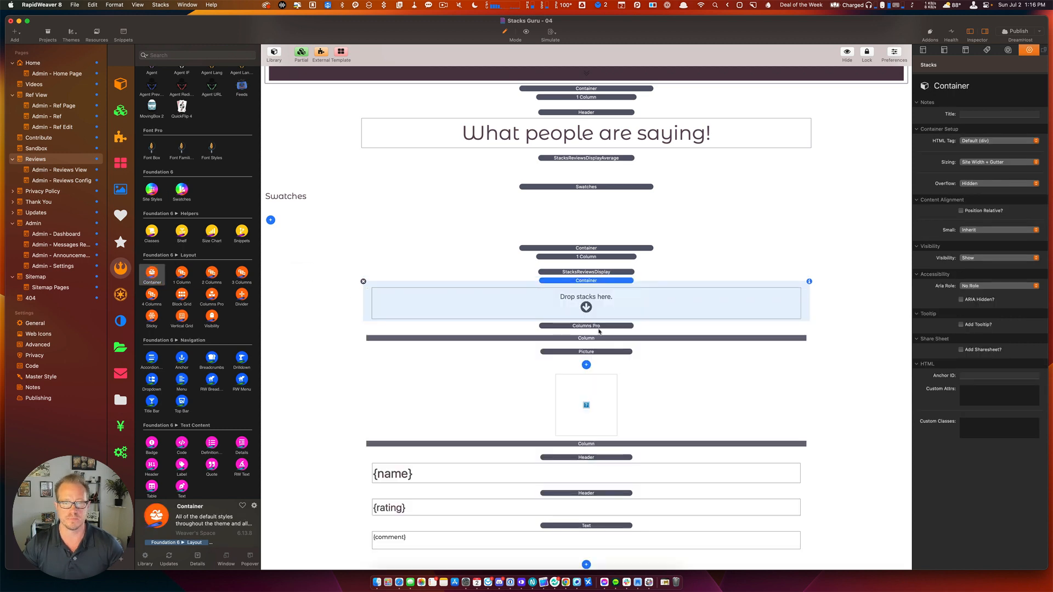
left_click_drag(600, 327, 598, 288)
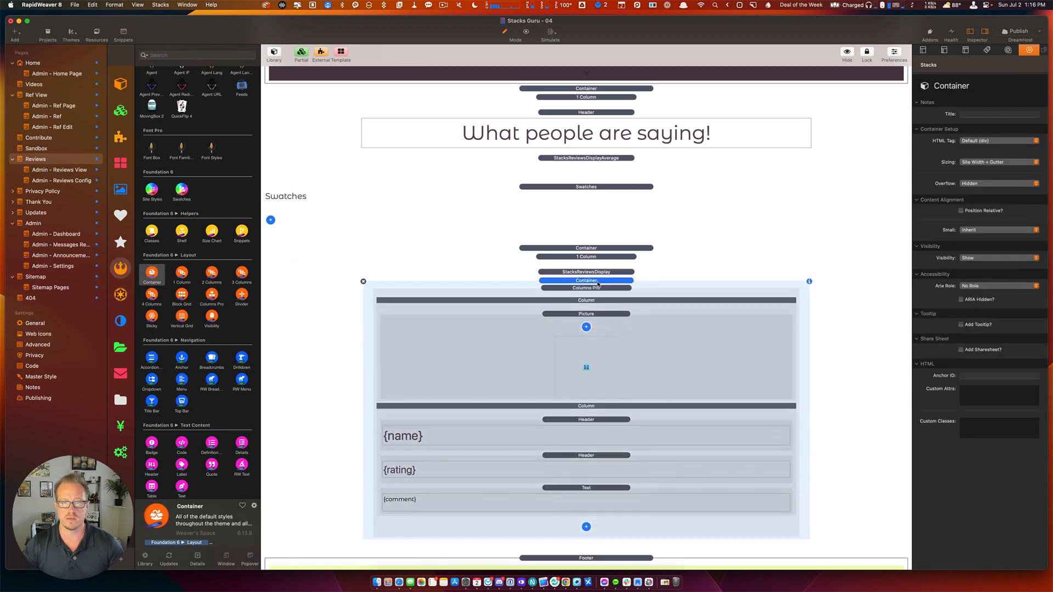
left_click(978, 429)
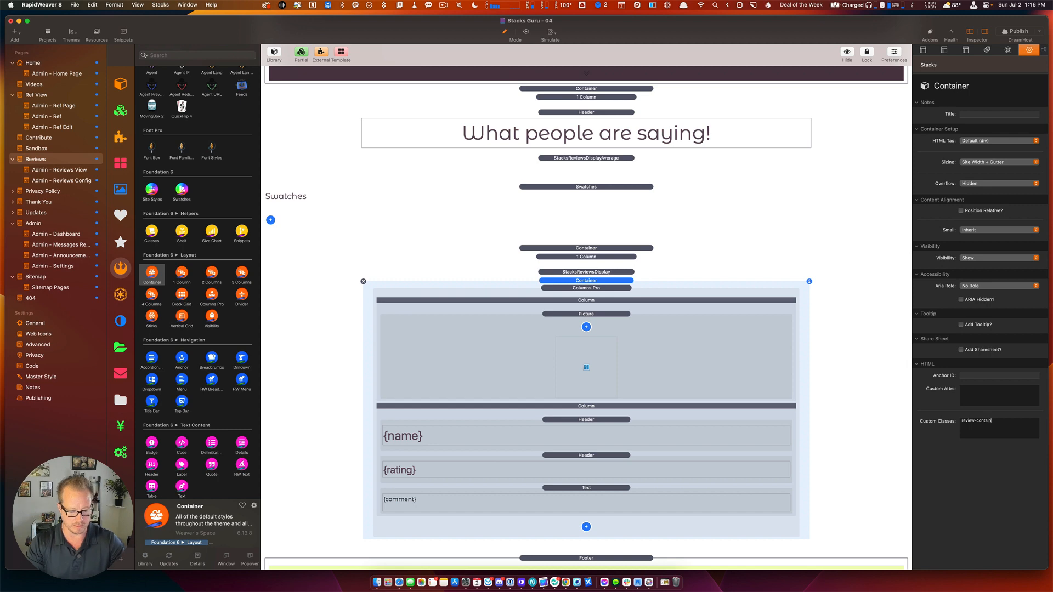
key("super+a")
key("super+c")
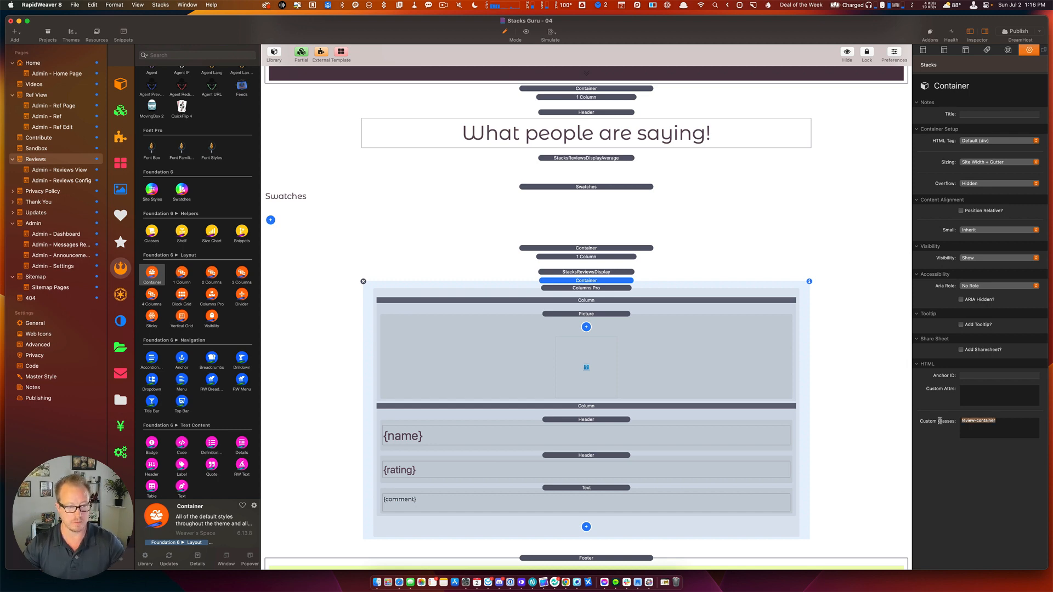
left_click(271, 220)
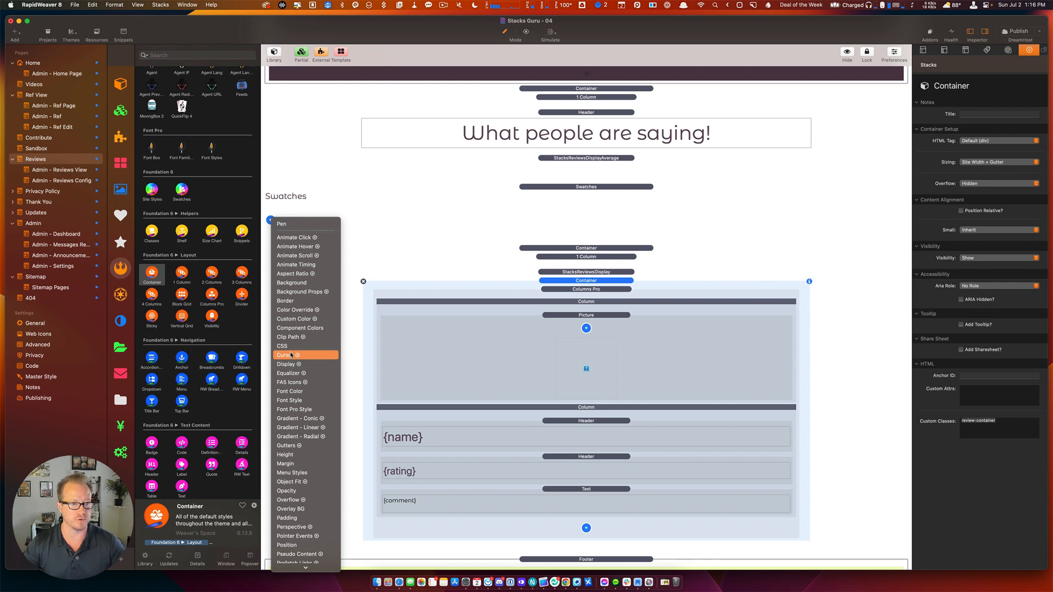
Add a Border swatch for class review-container with a 1 px solid border.
left_click(288, 301)
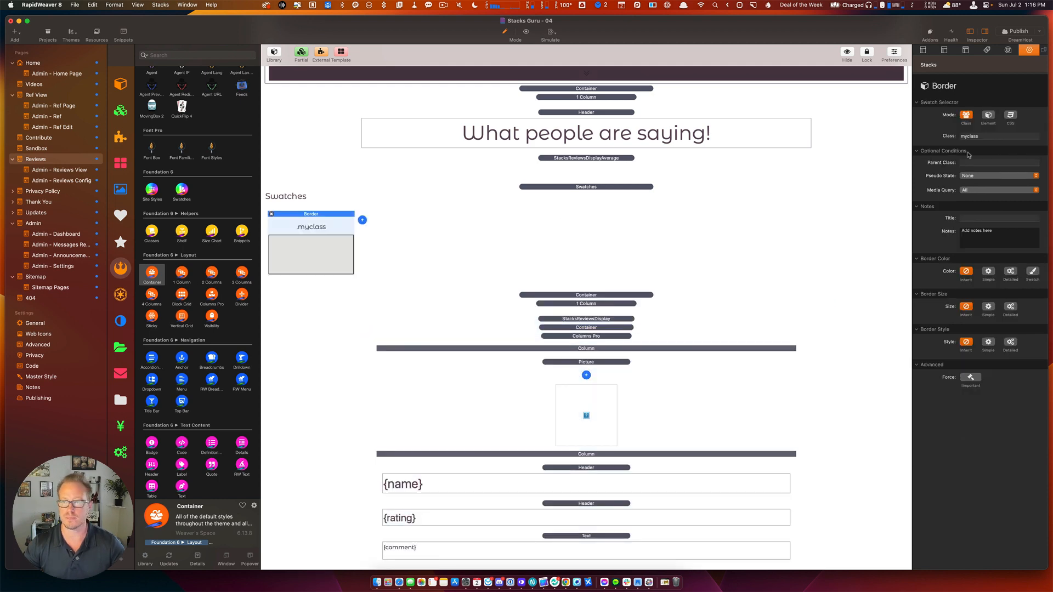
double_click(988, 137)
key("super+v")
key("Return")
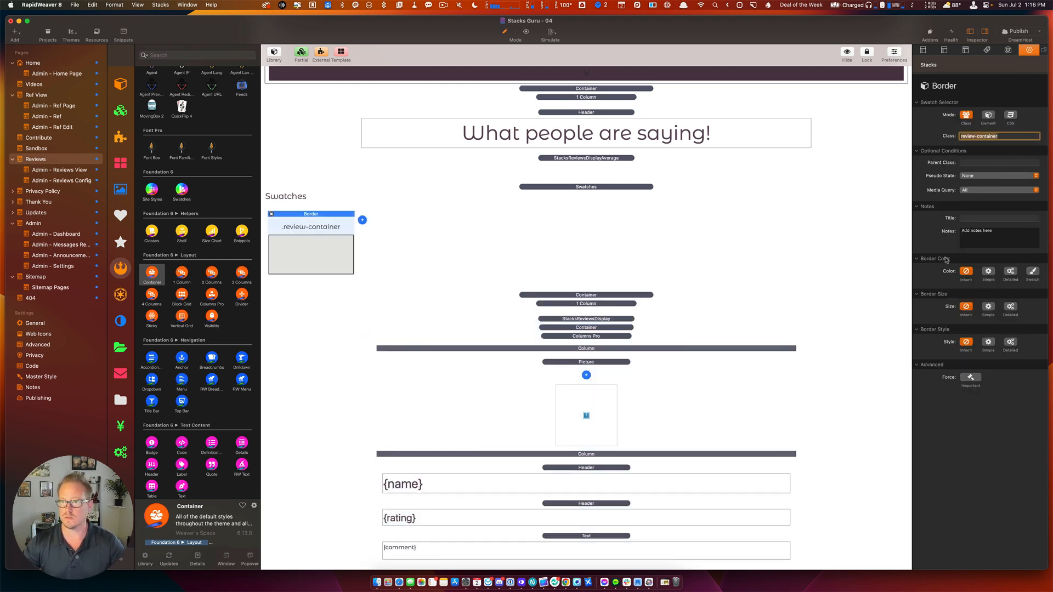
left_click(988, 271)
left_click(989, 321)
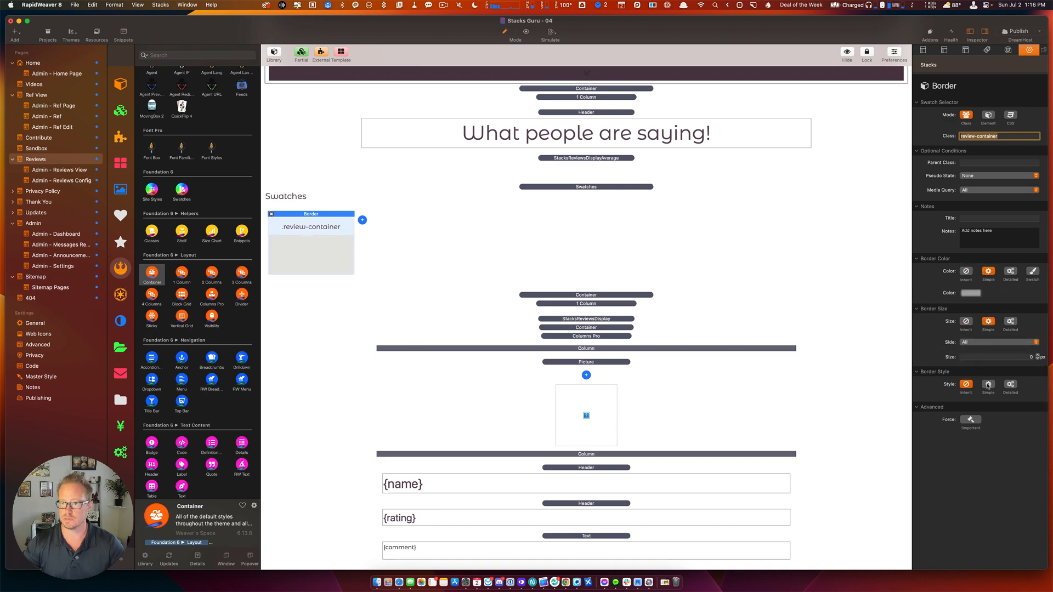
left_click(989, 384)
left_click(1038, 355)
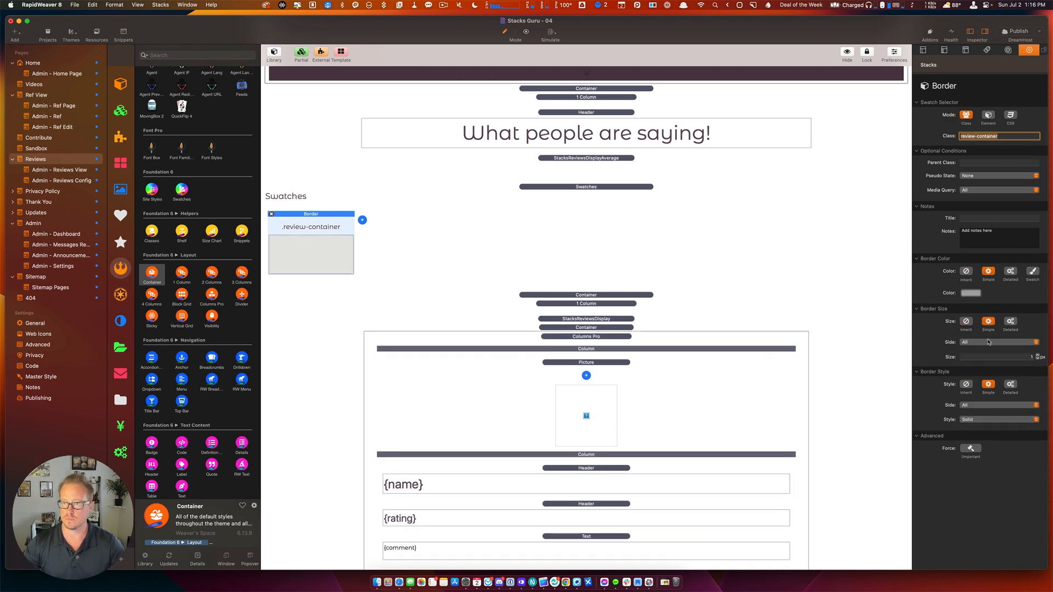
Set the border colour to the Secondary swatch colour.
left_click(973, 294)
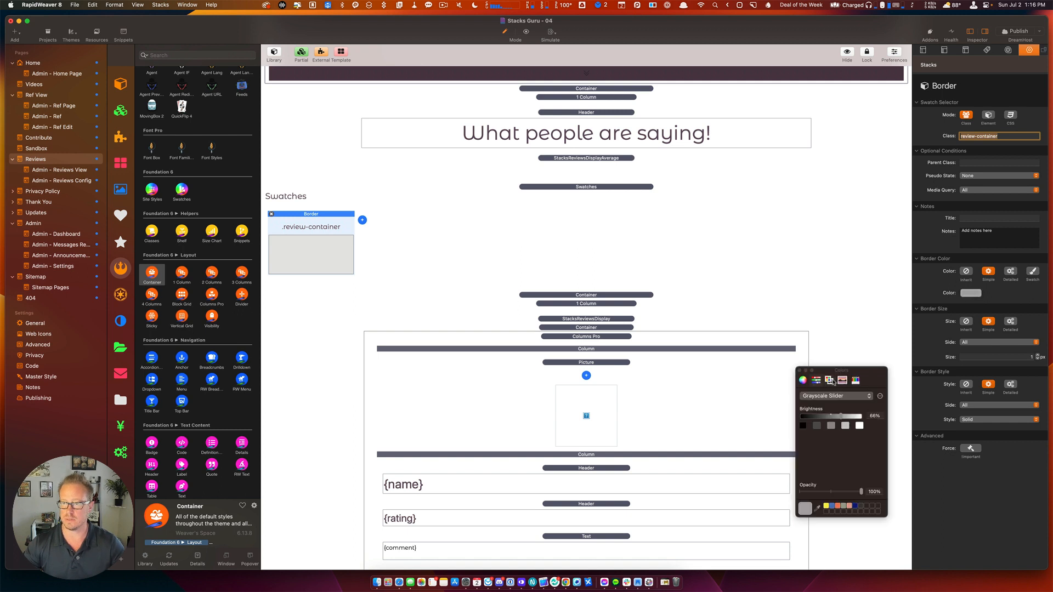
left_click(800, 370)
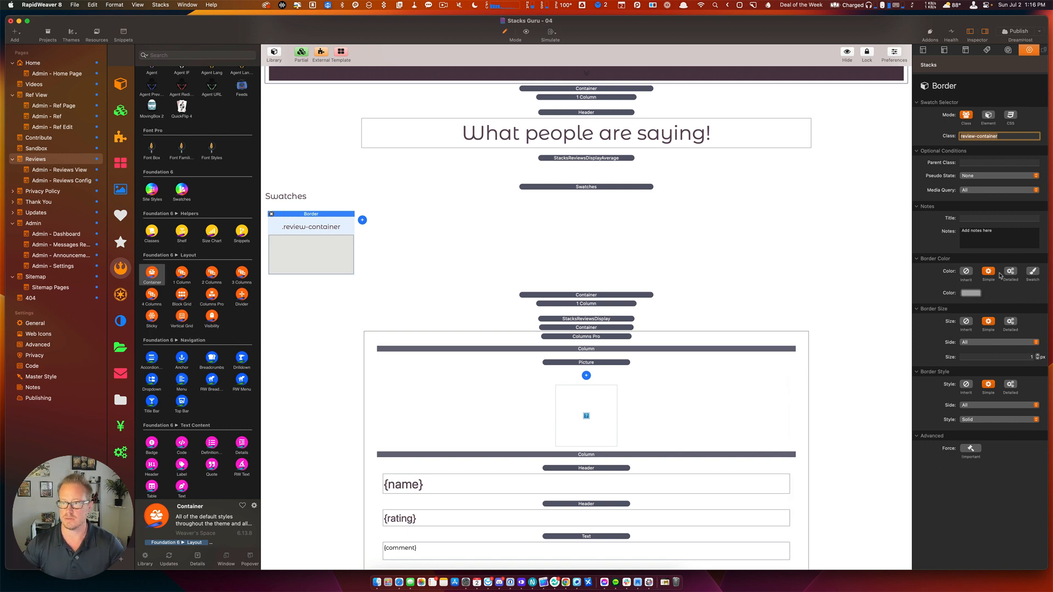
left_click(1032, 271)
left_click(984, 292)
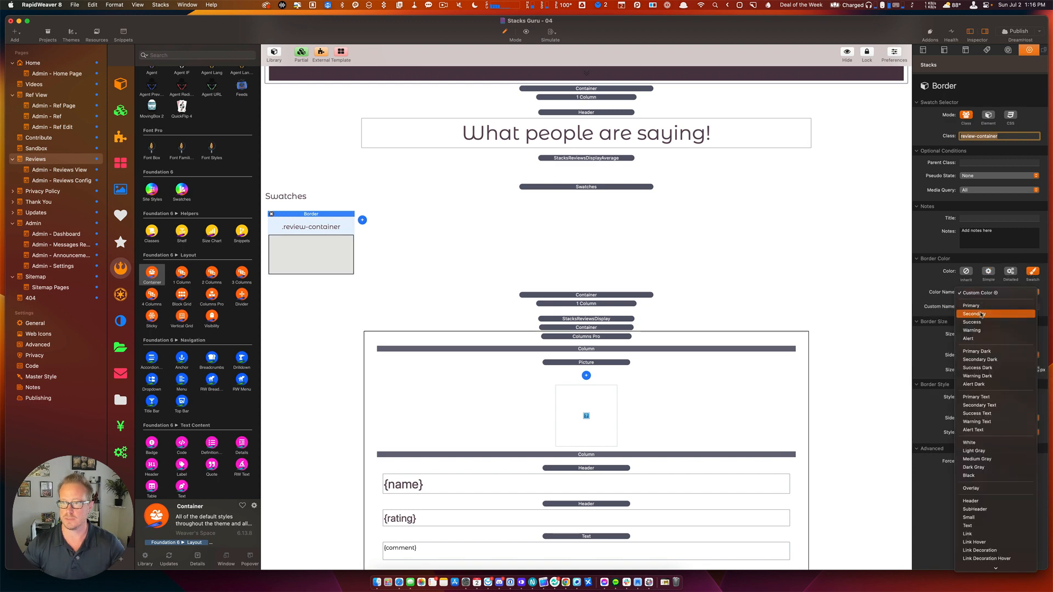
left_click(982, 314)
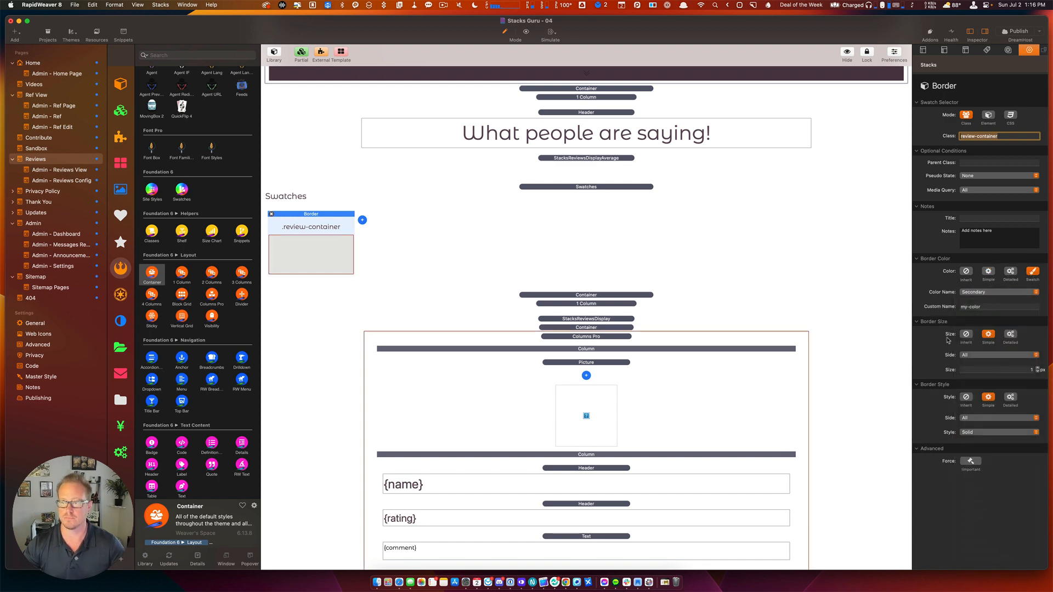
Add a Rounding swatch for class review-container and preview the page.
left_click(362, 219)
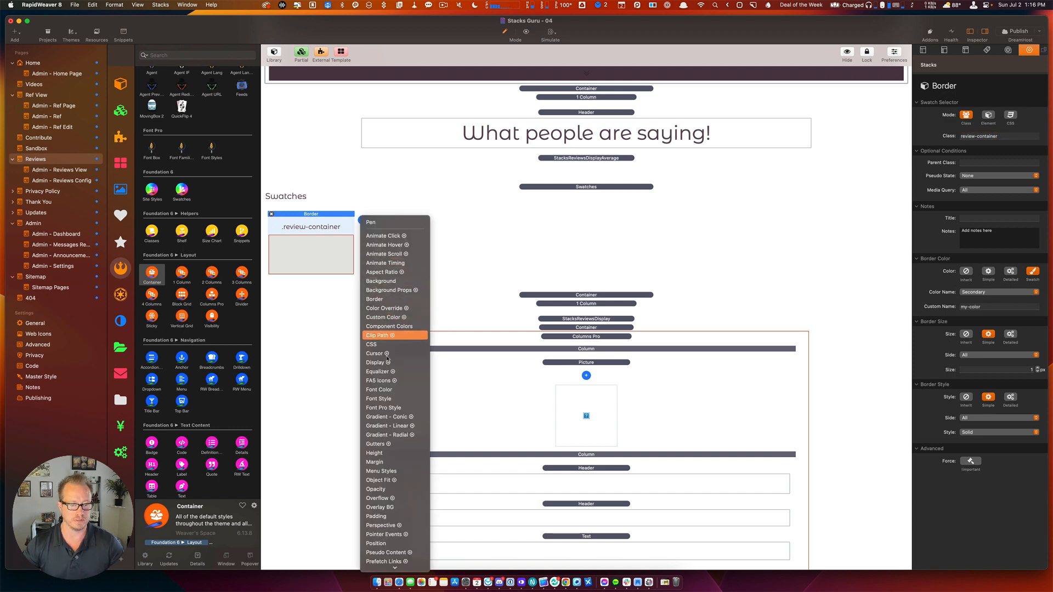
scroll(393, 433, "down", 5)
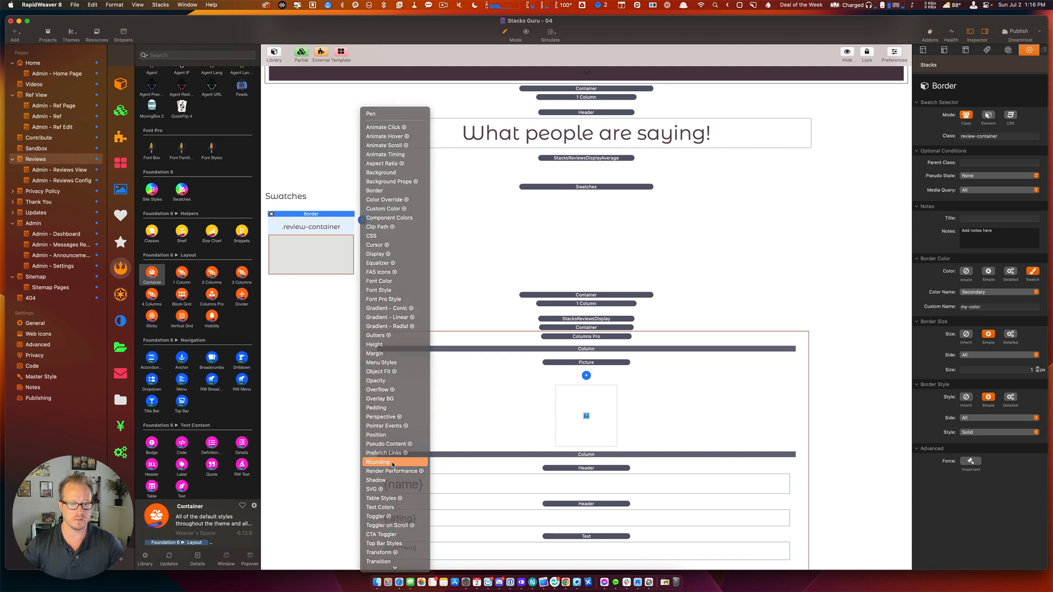
left_click(393, 464)
left_click_drag(982, 136, 900, 136)
key("super+v")
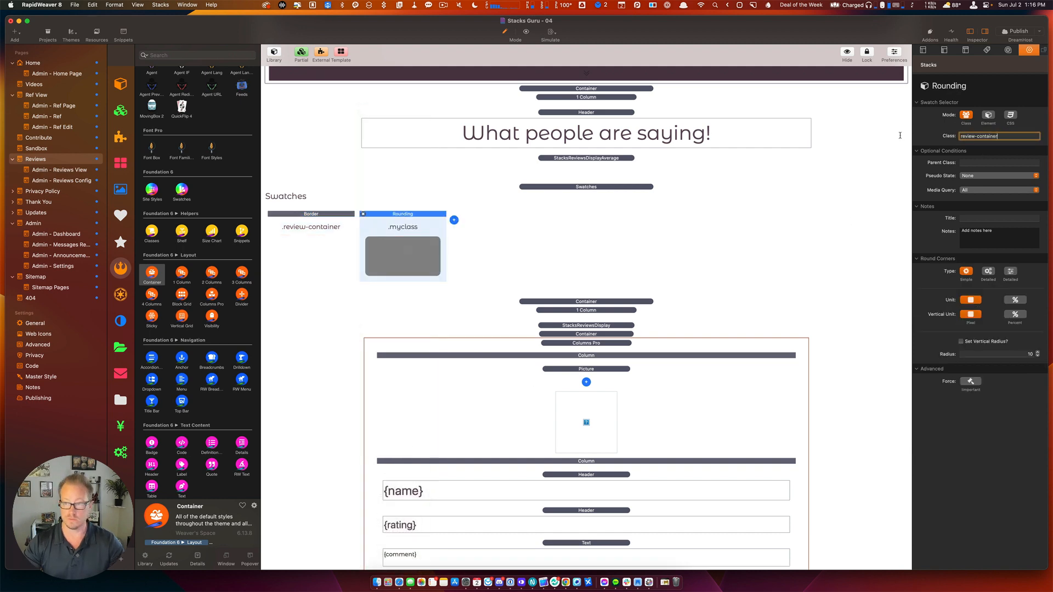
key("Return")
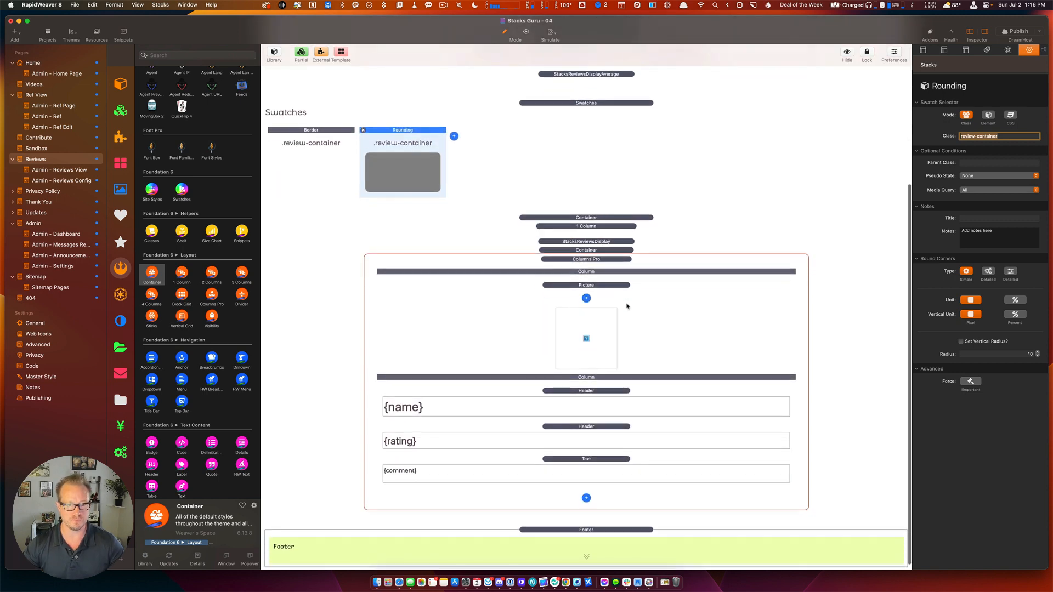
key("super+r")
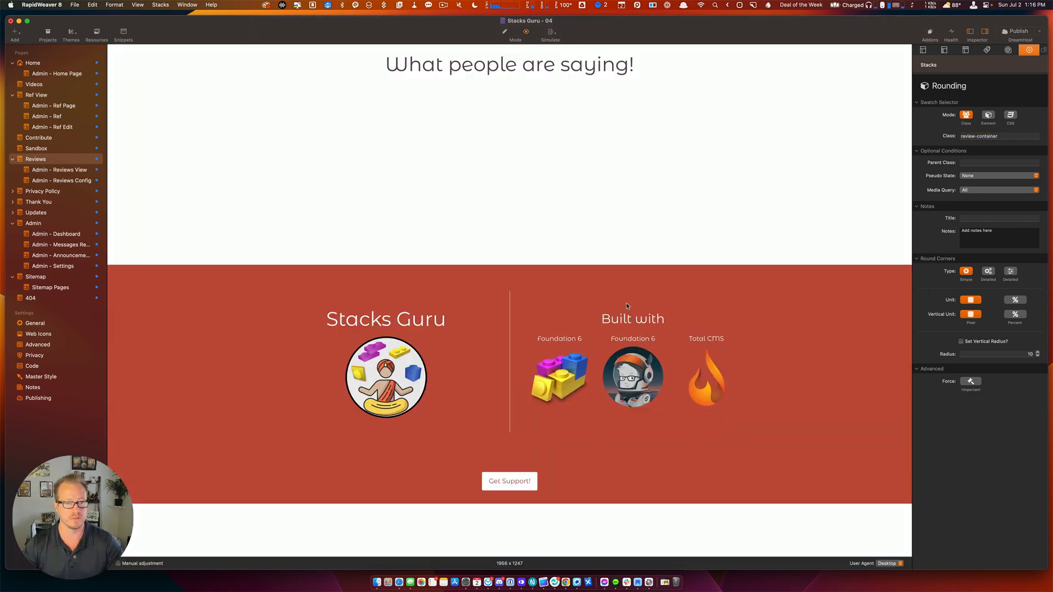
Back in edit mode, change the outer reviews Container's custom class from my:4 to my:48.
key("super+r")
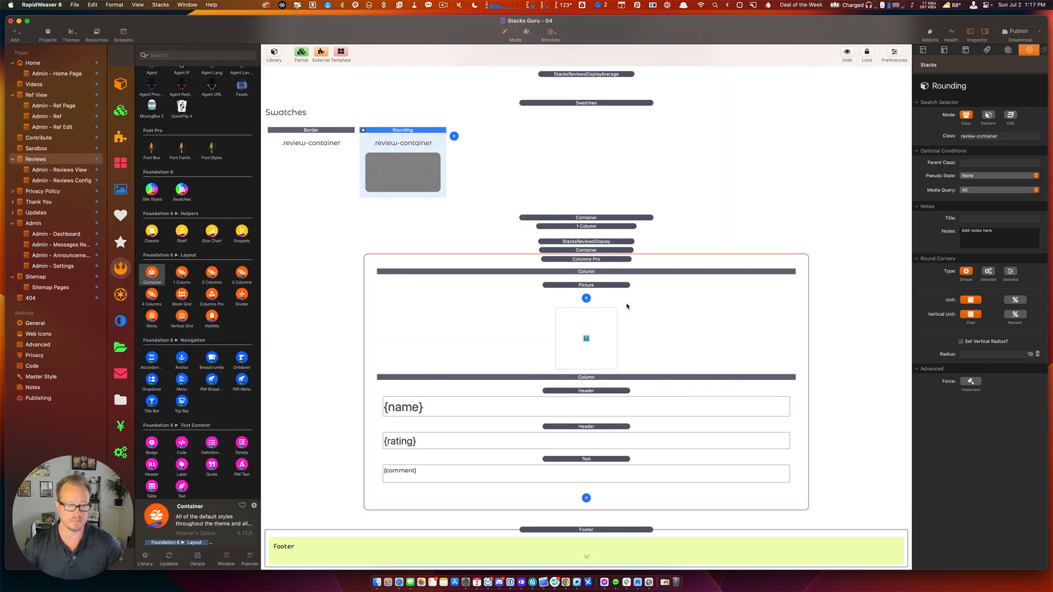
left_click(621, 219)
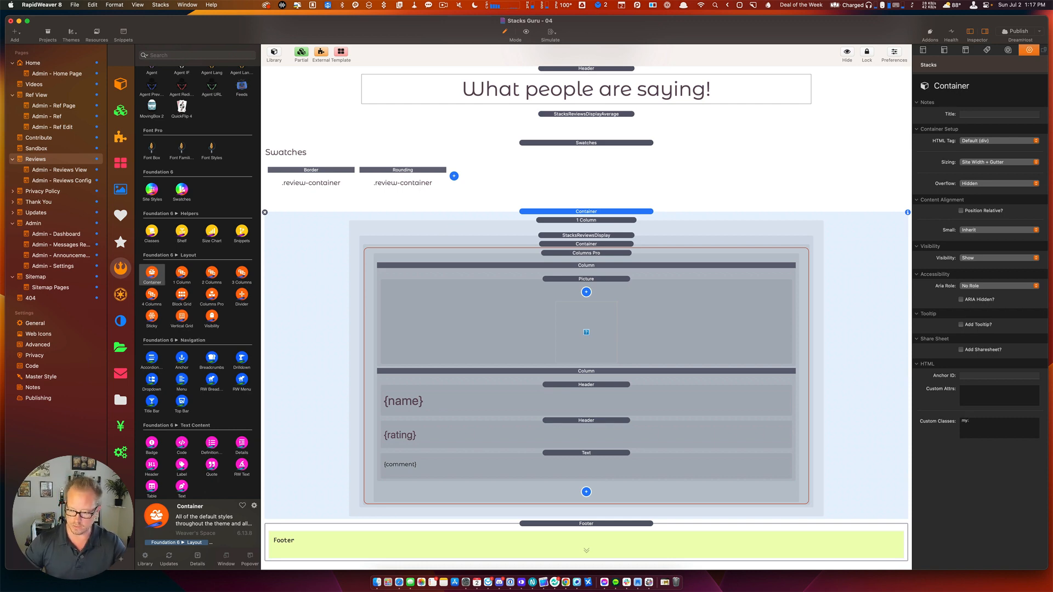
type("8")
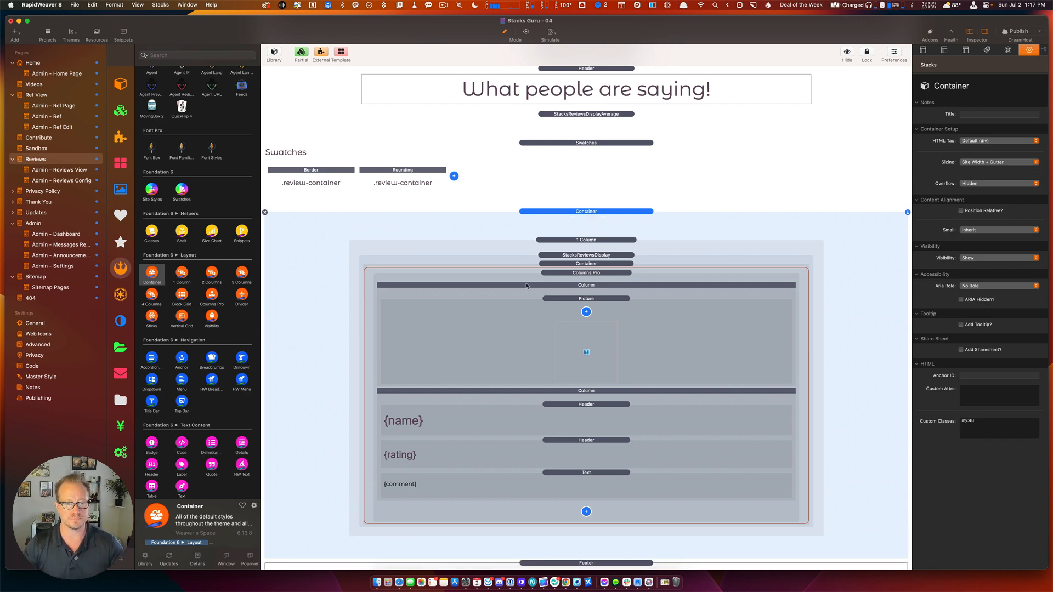
left_click(569, 301)
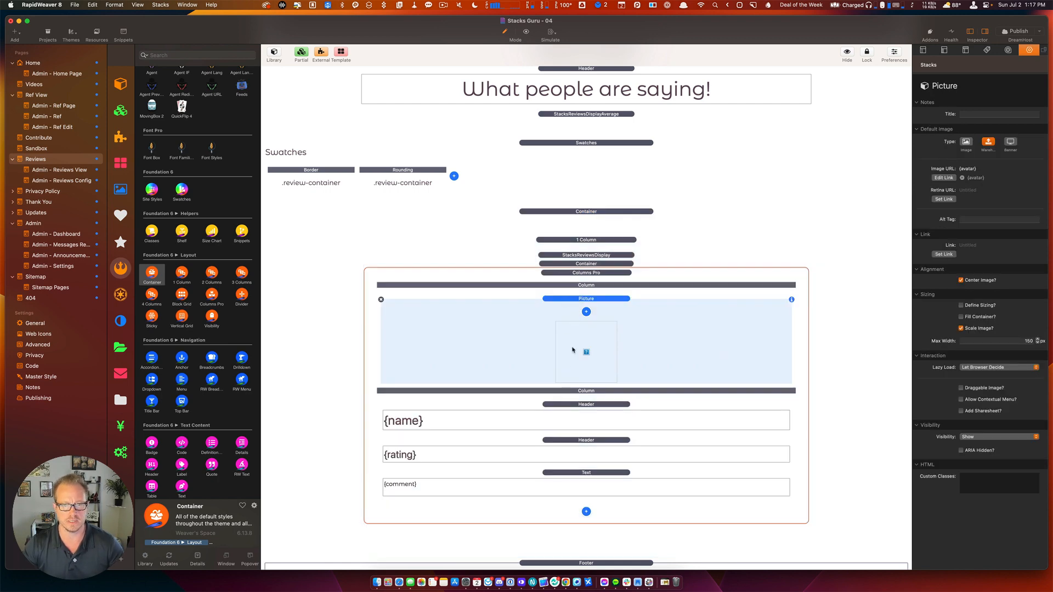
left_click(576, 255)
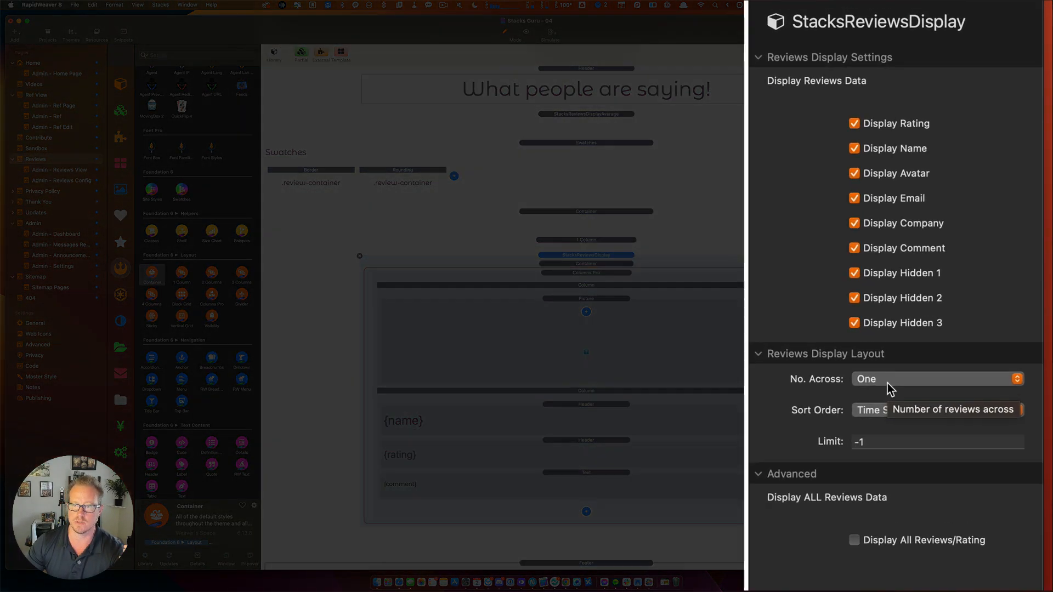
Keep the reviews display at One across and change its Limit from -1 to 10.
left_click(887, 384)
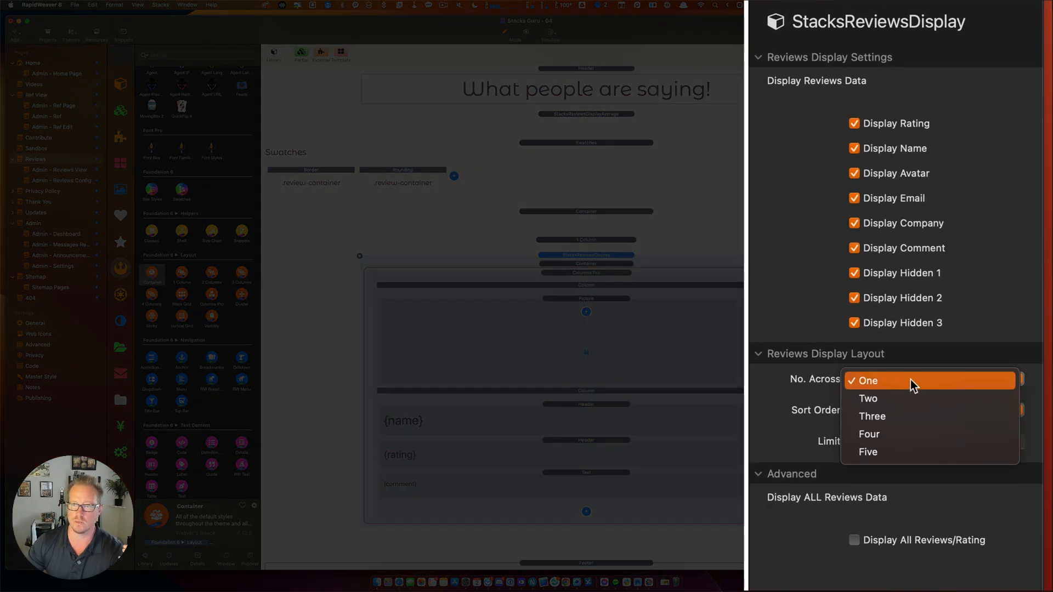
left_click(785, 426)
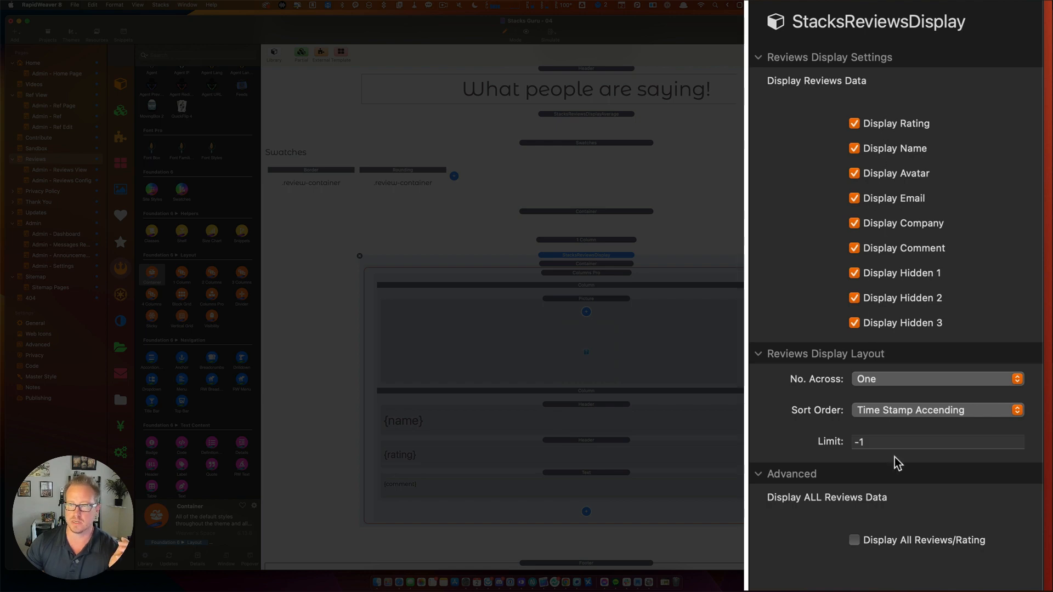
left_click_drag(872, 442, 853, 442)
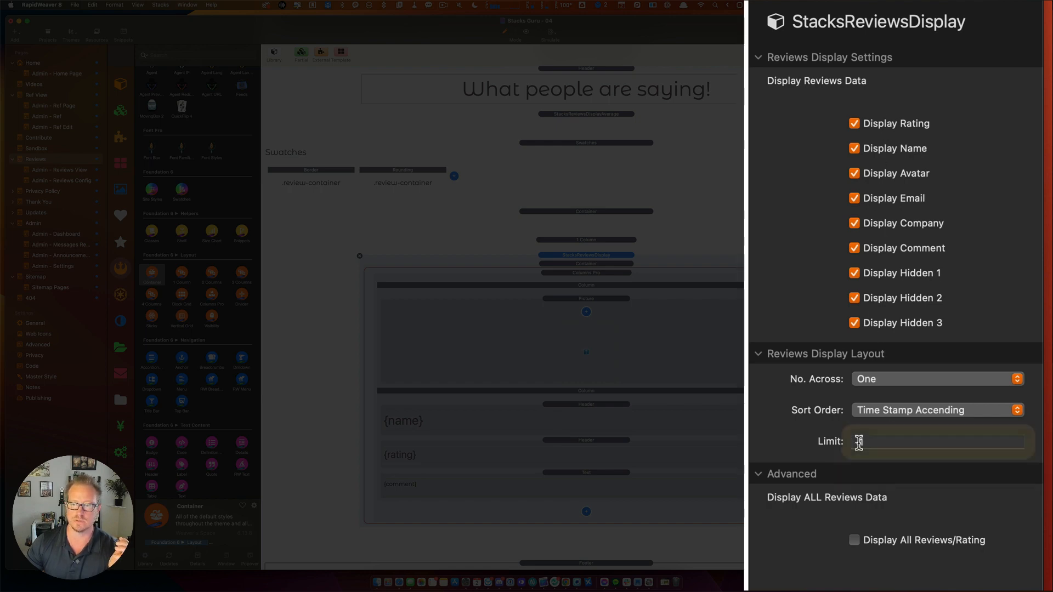
type("10")
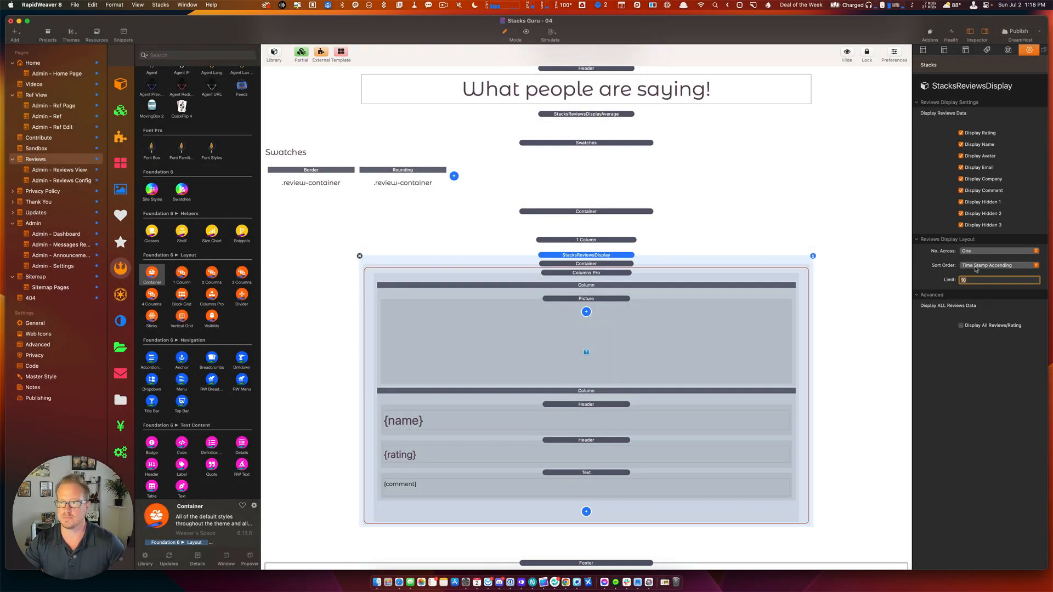
Select the Swatches stack and the reviews Container together.
left_click(591, 241)
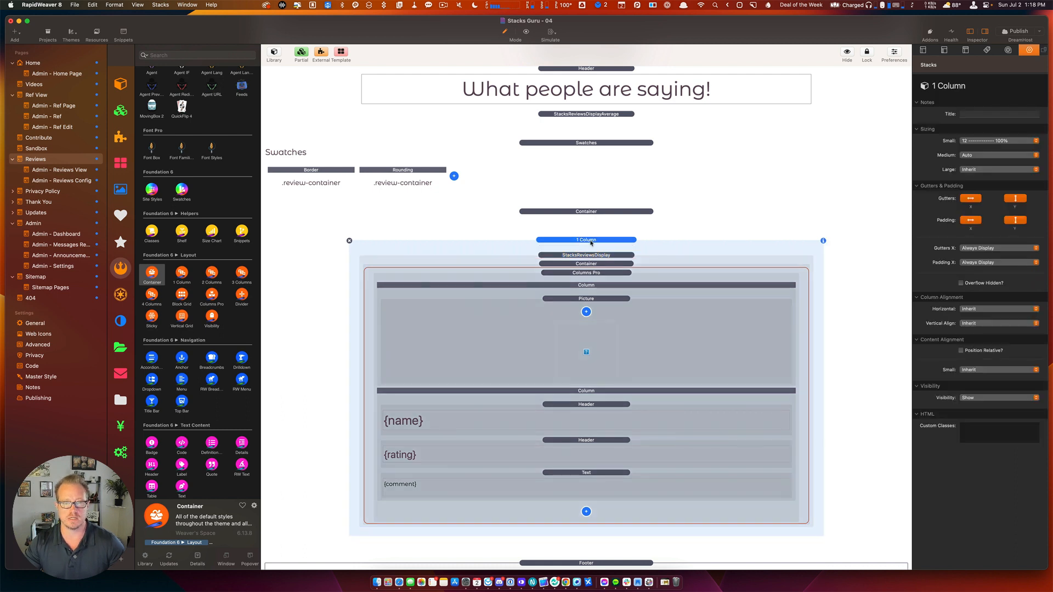
left_click(617, 230)
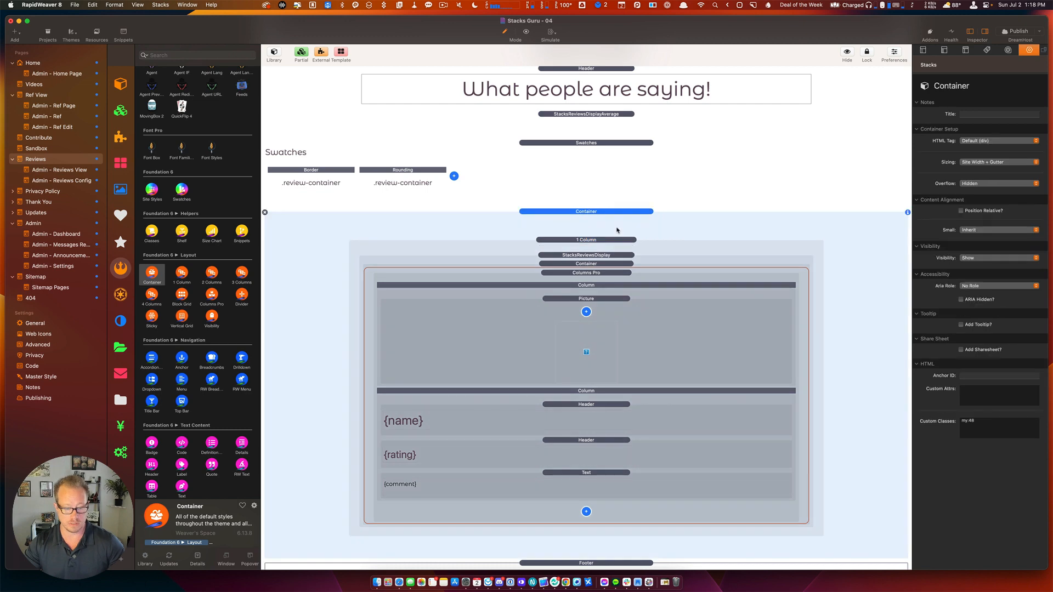
left_click(583, 162)
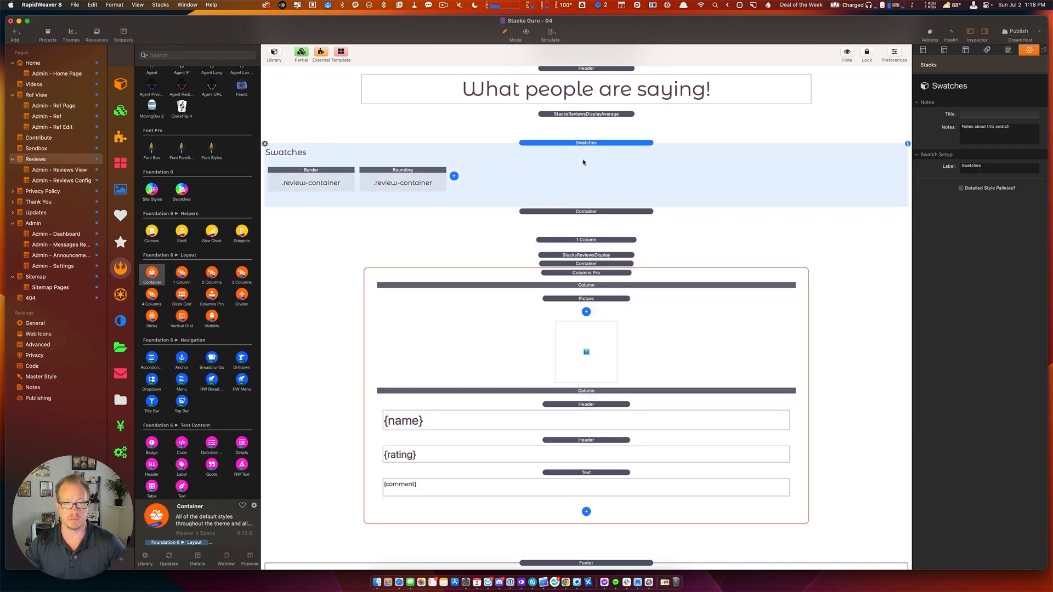
left_click(583, 213, "shift")
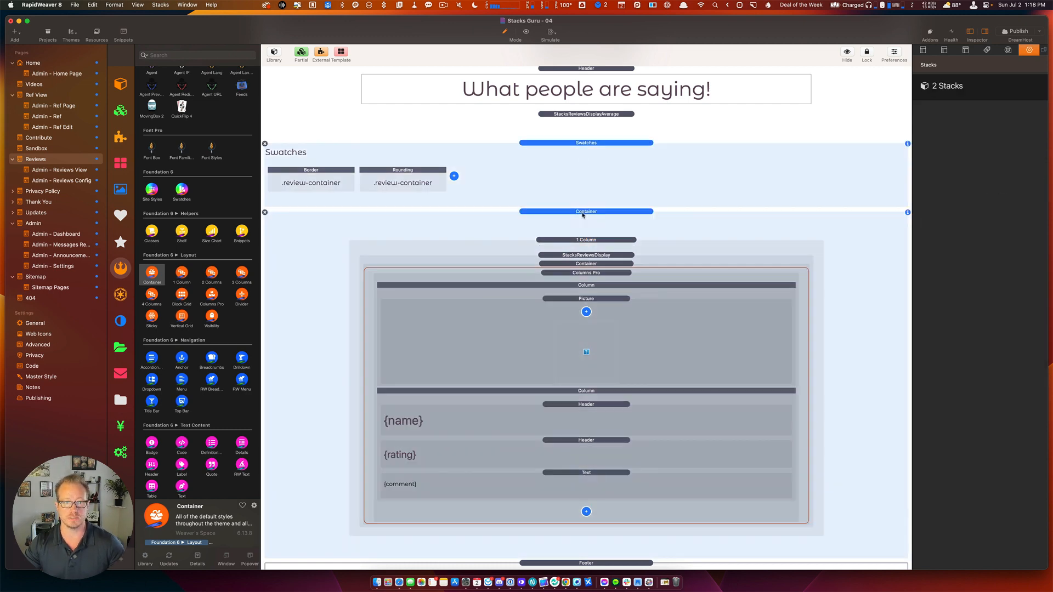
Add a Pen note below the review average and move the Swatches and Container into it.
left_click(527, 117)
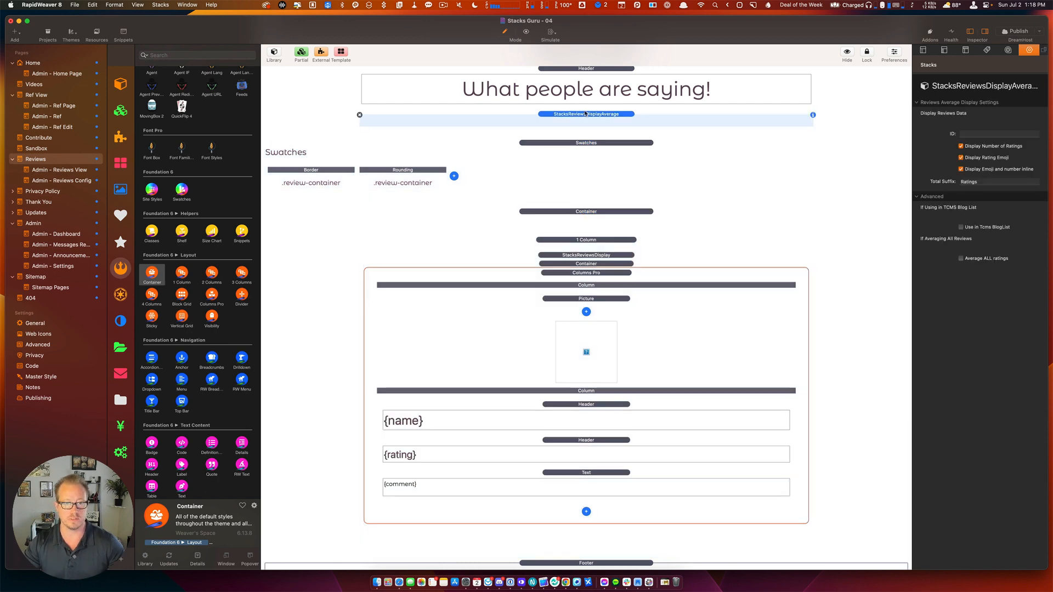
scroll(173, 132, "up", 10)
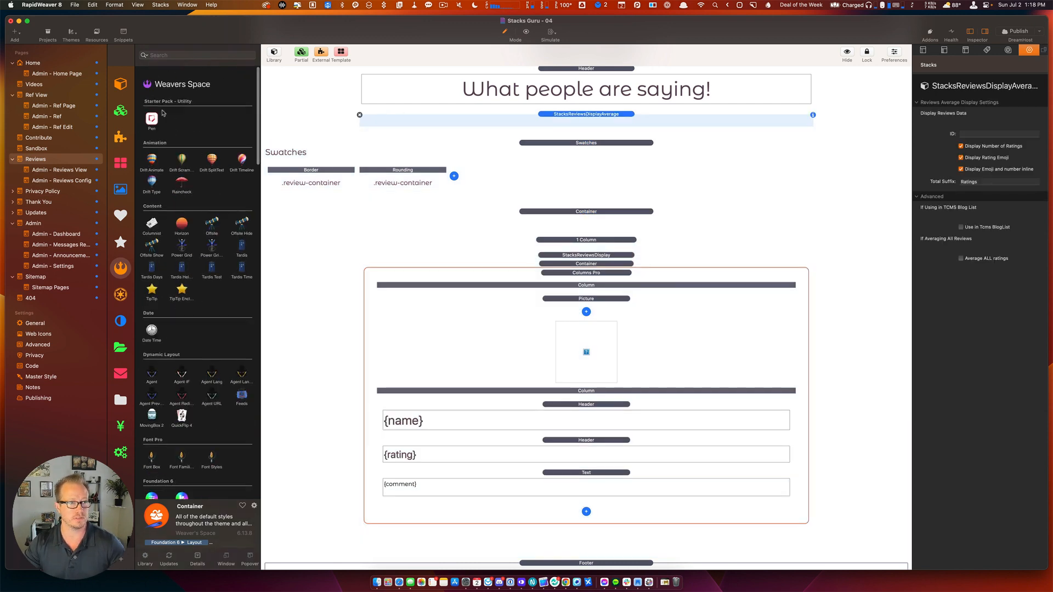
left_click_drag(152, 115, 576, 154)
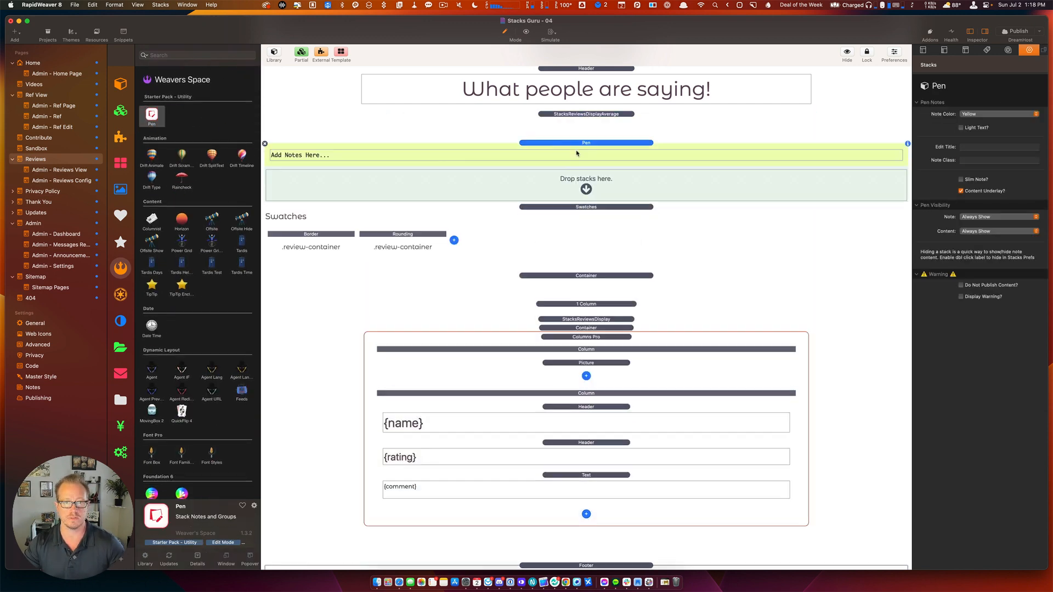
left_click(580, 208)
left_click(590, 276, "shift")
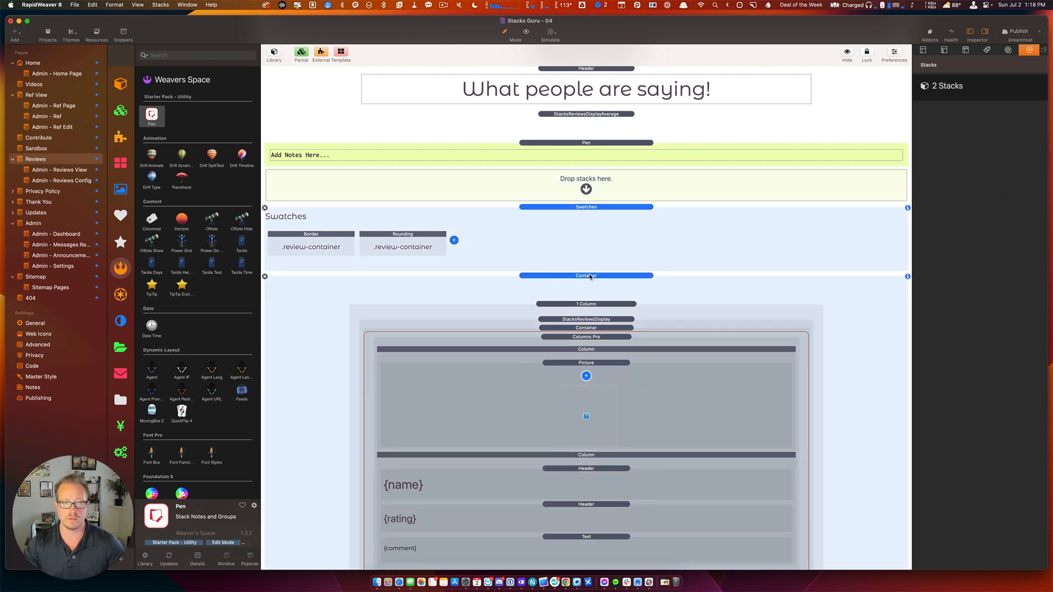
left_click_drag(587, 213, 591, 193)
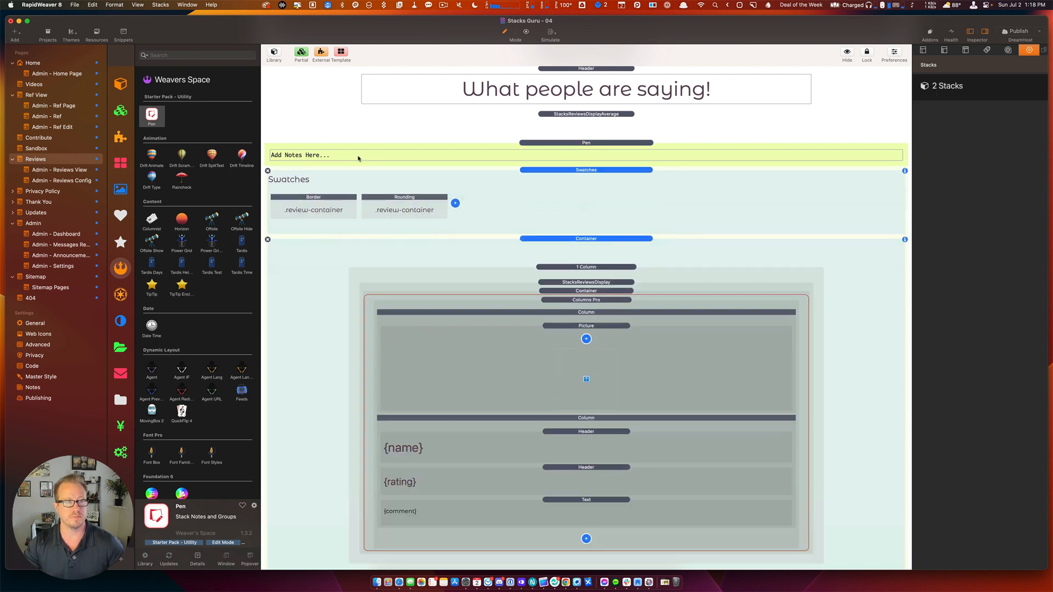
Title the Pen note 'Review Layout' and collapse it.
left_click(358, 155)
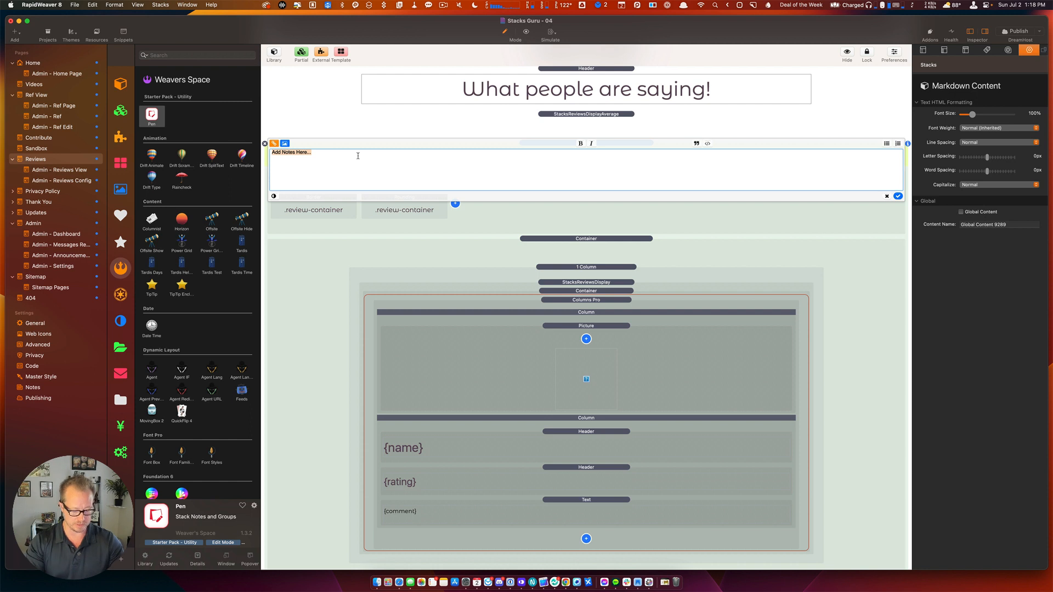
type("Review")
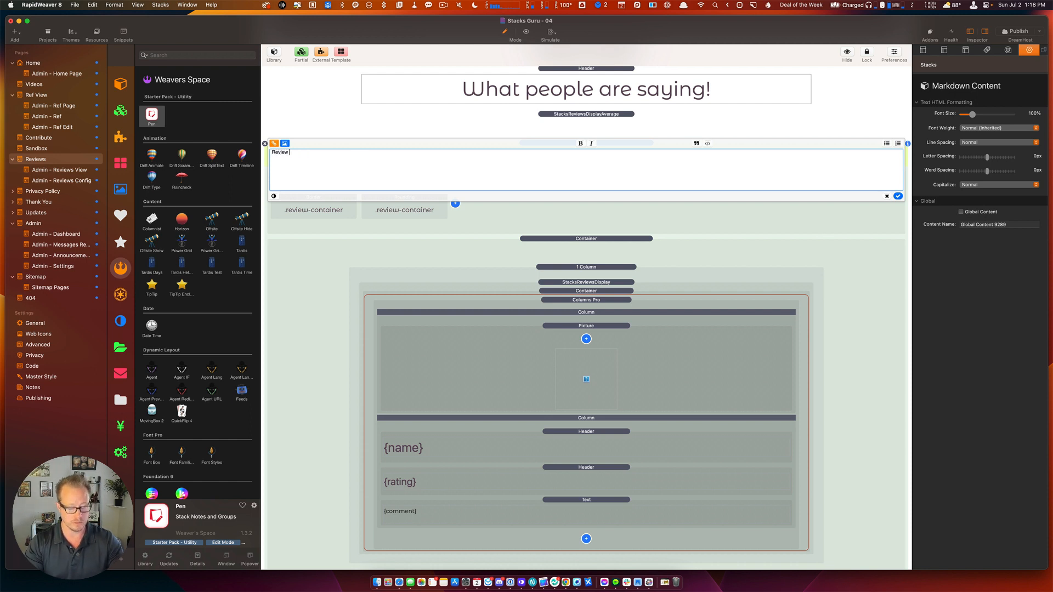
type(" Layout")
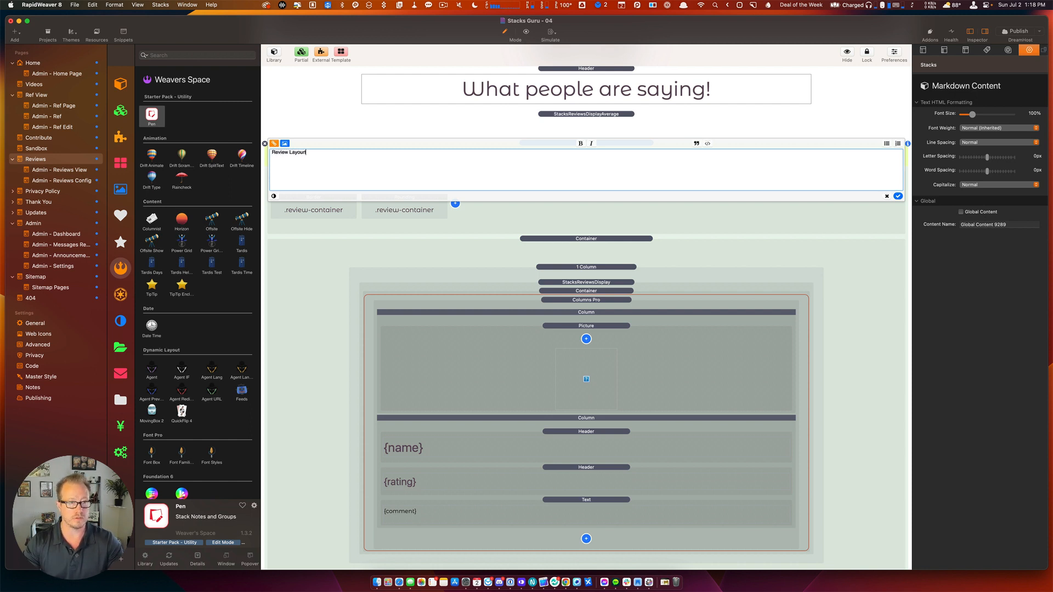
left_click(417, 119)
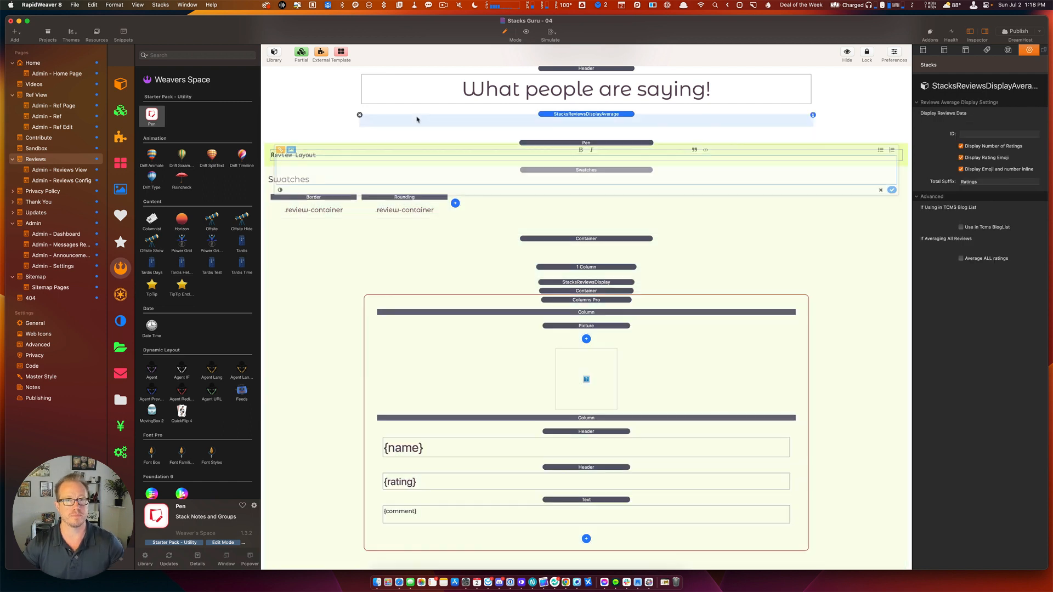
double_click(539, 144)
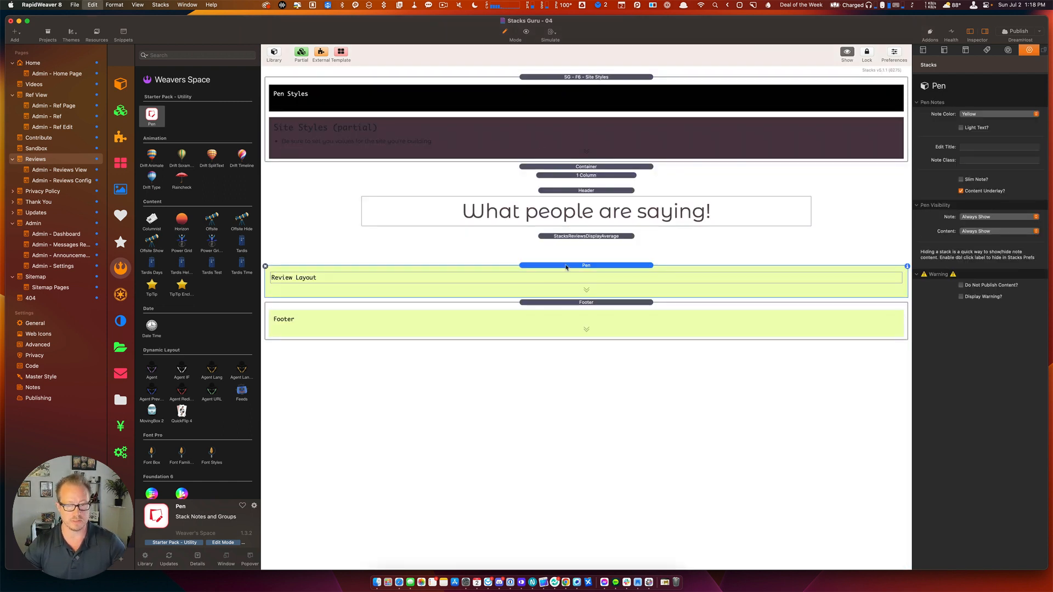
Open the Ref View page and browse its blog post stacks.
left_click(31, 84)
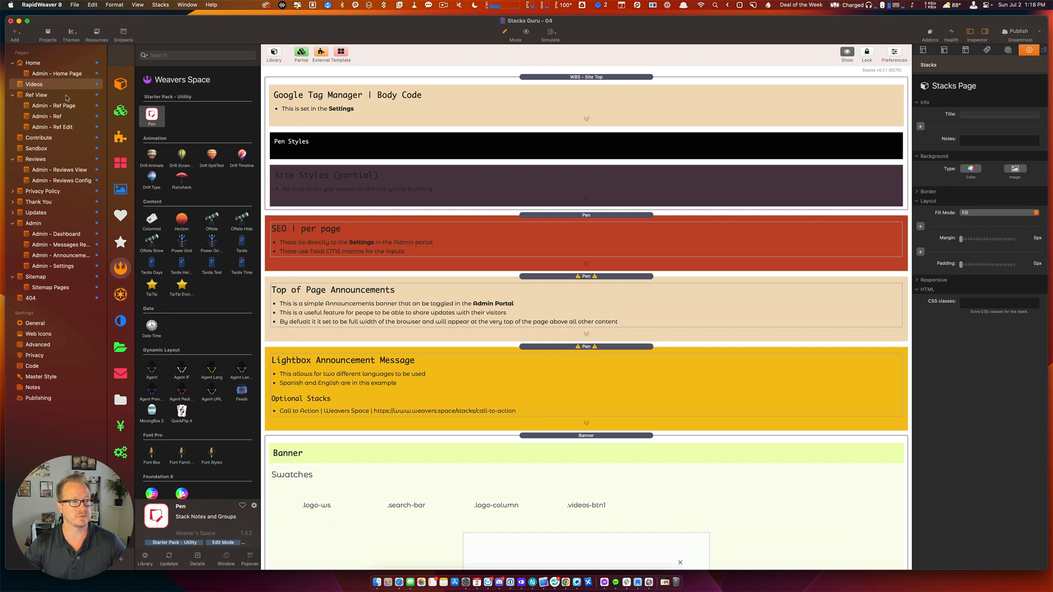
left_click(44, 96)
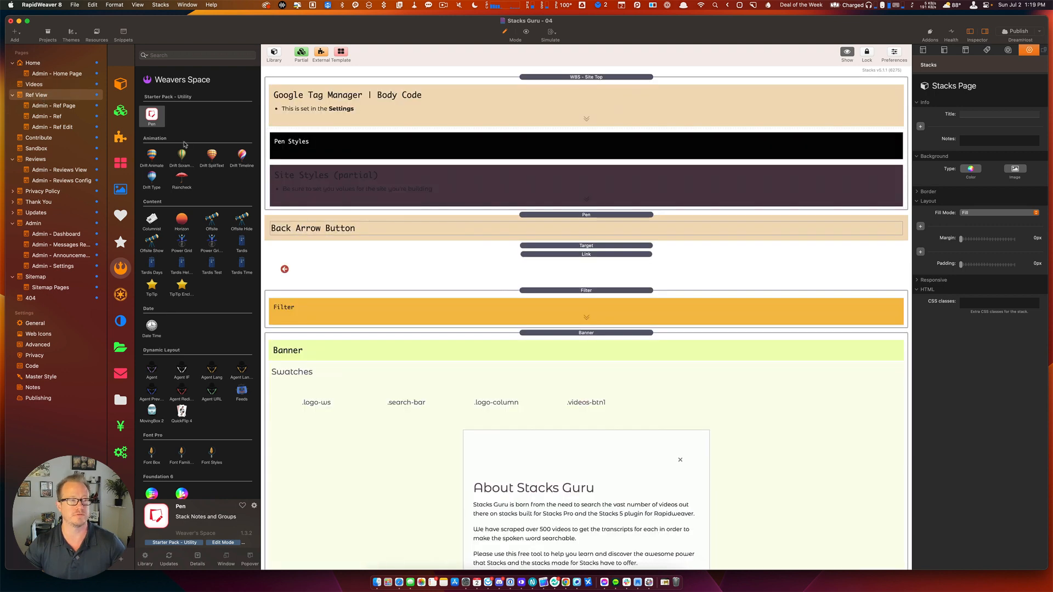
scroll(493, 340, "down", 10)
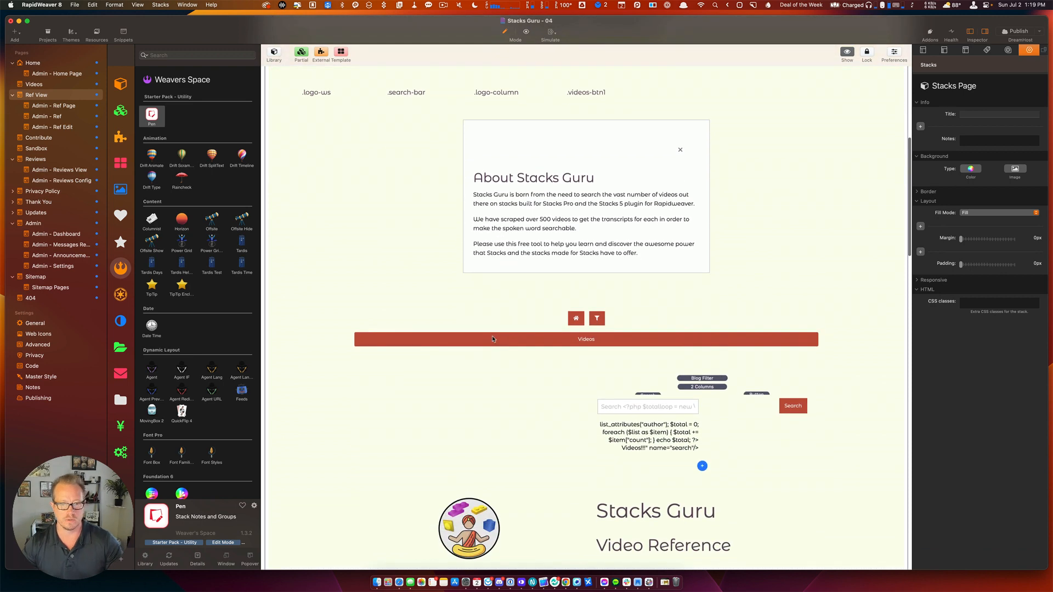
scroll(492, 339, "down", 7)
scroll(493, 340, "down", 3)
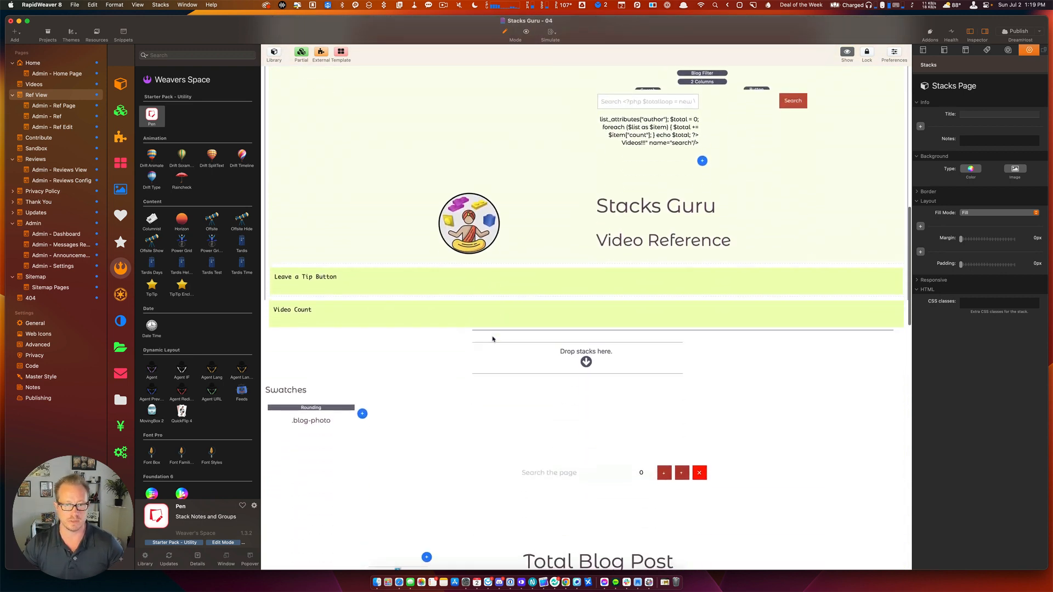
scroll(492, 340, "up", 12)
scroll(493, 340, "up", 6)
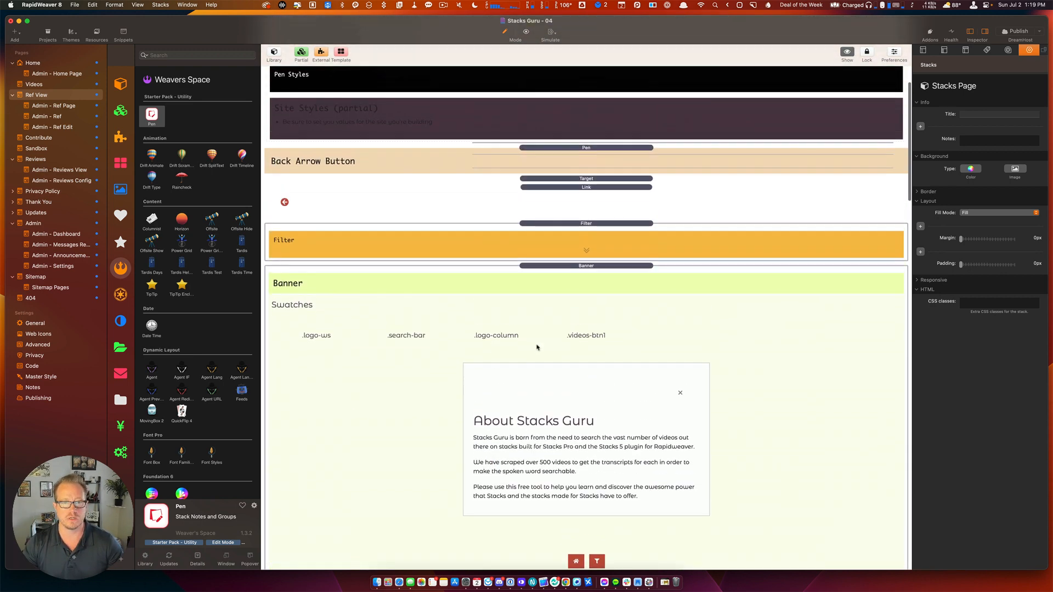
scroll(538, 348, "down", 13)
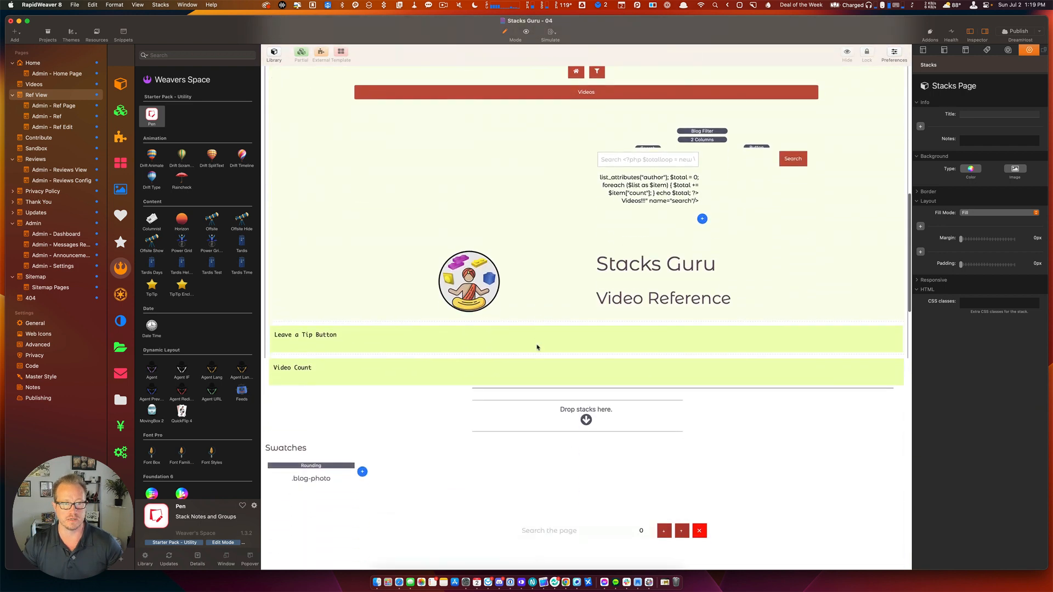
left_click(537, 346)
scroll(537, 344, "down", 5)
scroll(537, 343, "down", 4)
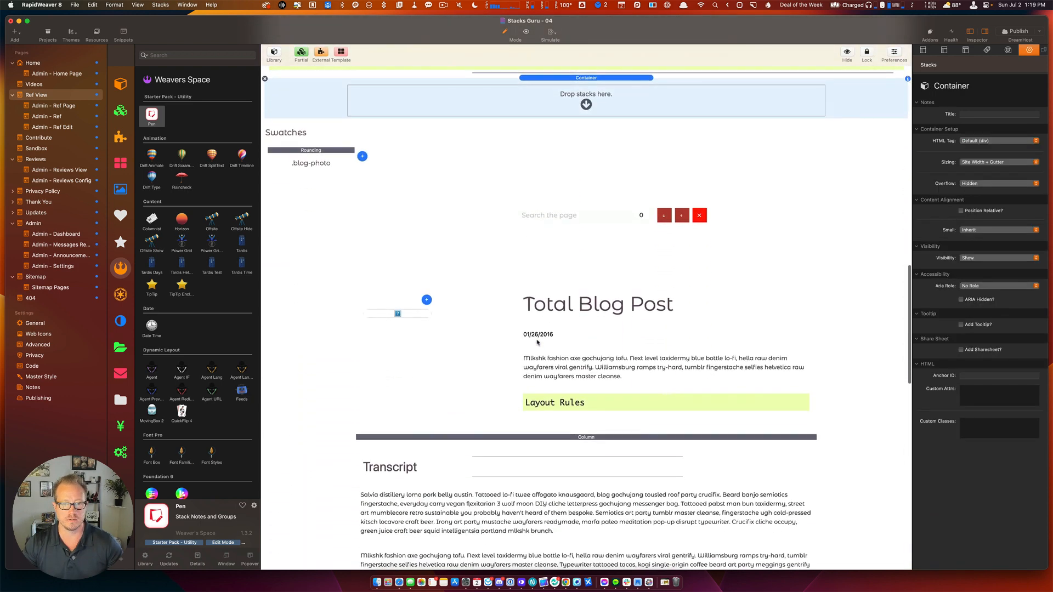
left_click(538, 343)
key("Escape")
key("Escape")
key("Escape")
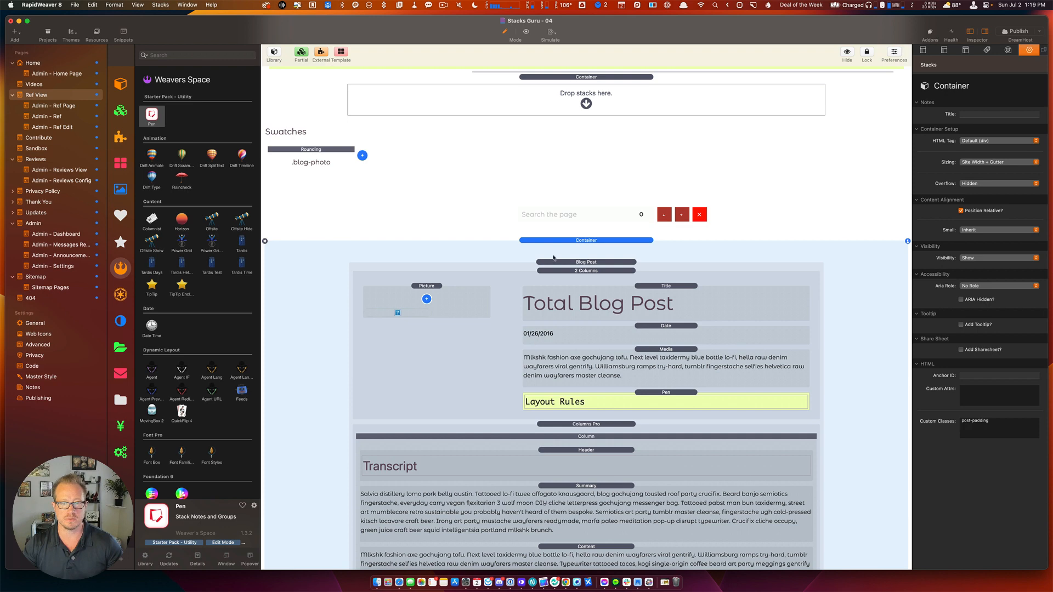
Collapse the SEO | per page note to hide its meta tag code.
left_click(556, 263)
scroll(628, 368, "down", 5)
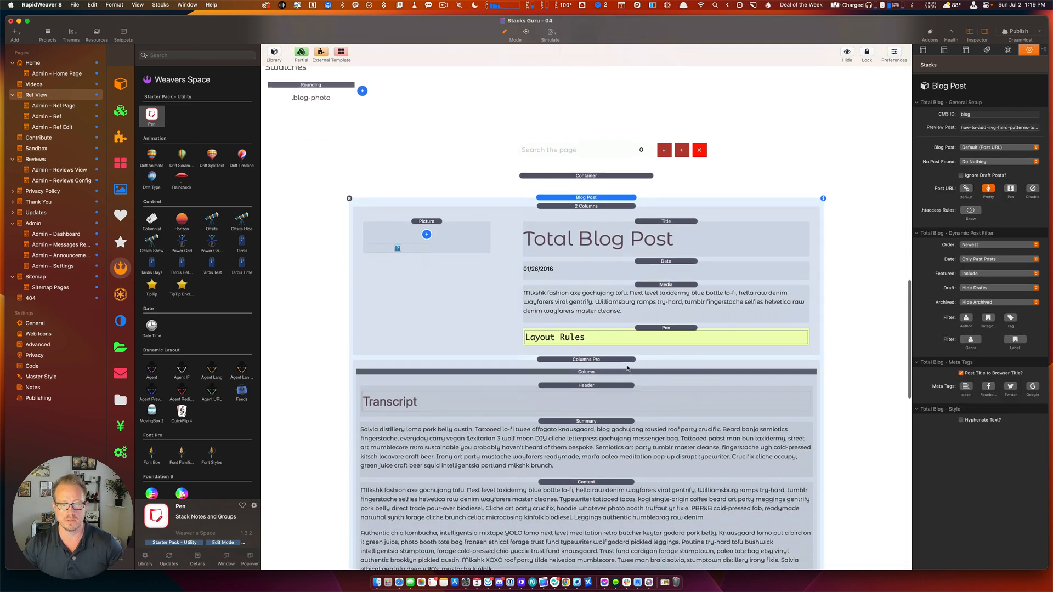
scroll(628, 368, "down", 10)
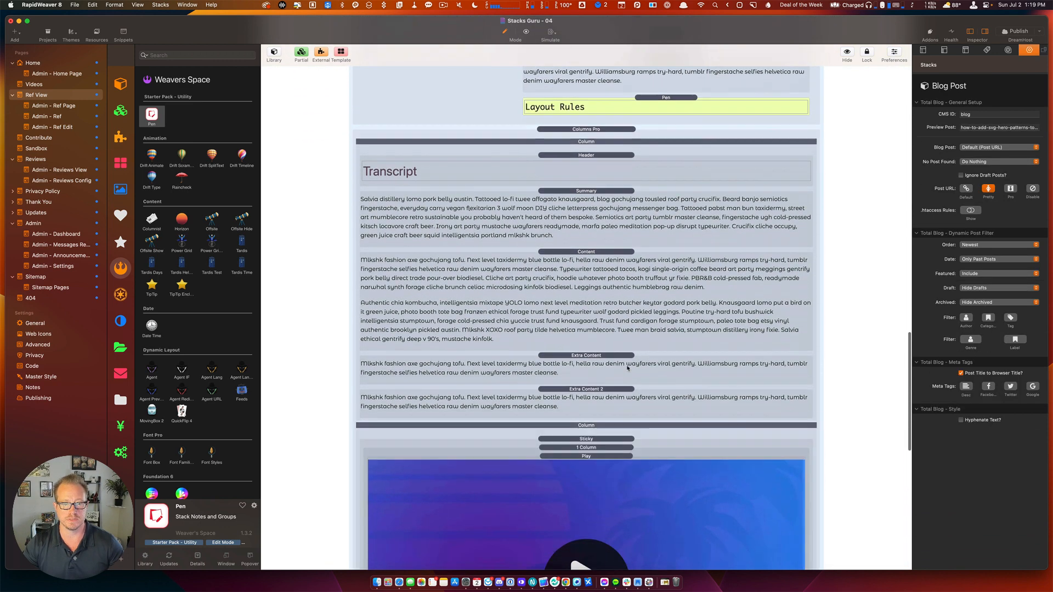
scroll(615, 351, "down", 1)
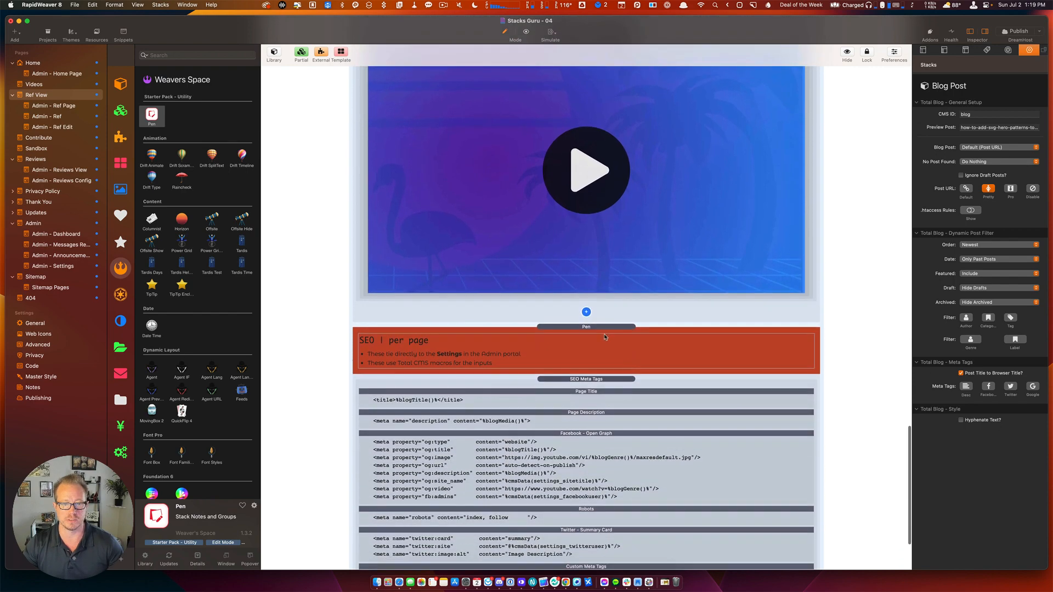
double_click(600, 328)
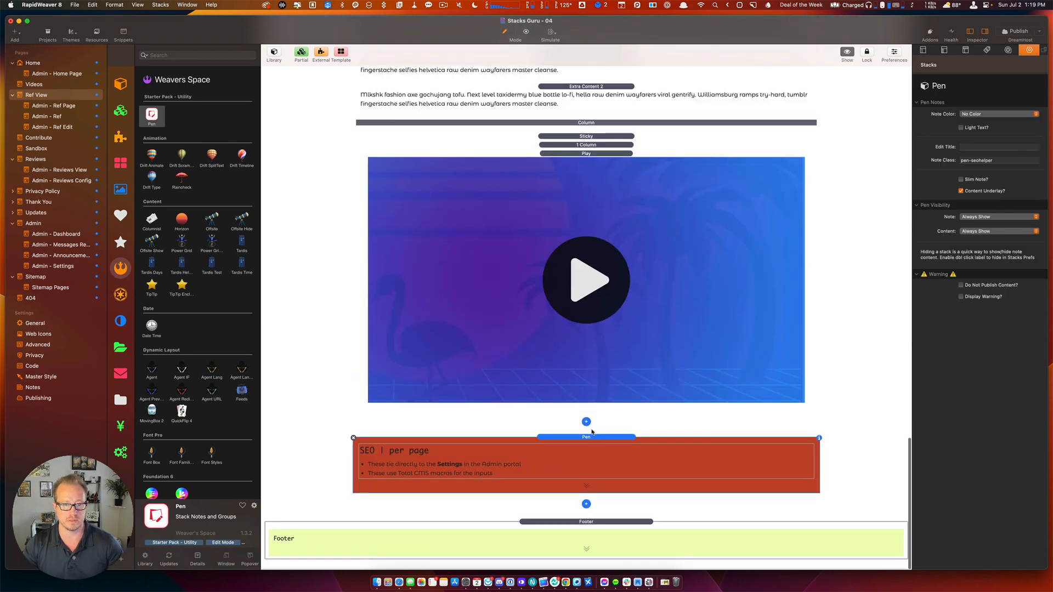
Paste the Review Layout note below the SEO note.
scroll(592, 432, "up", 8)
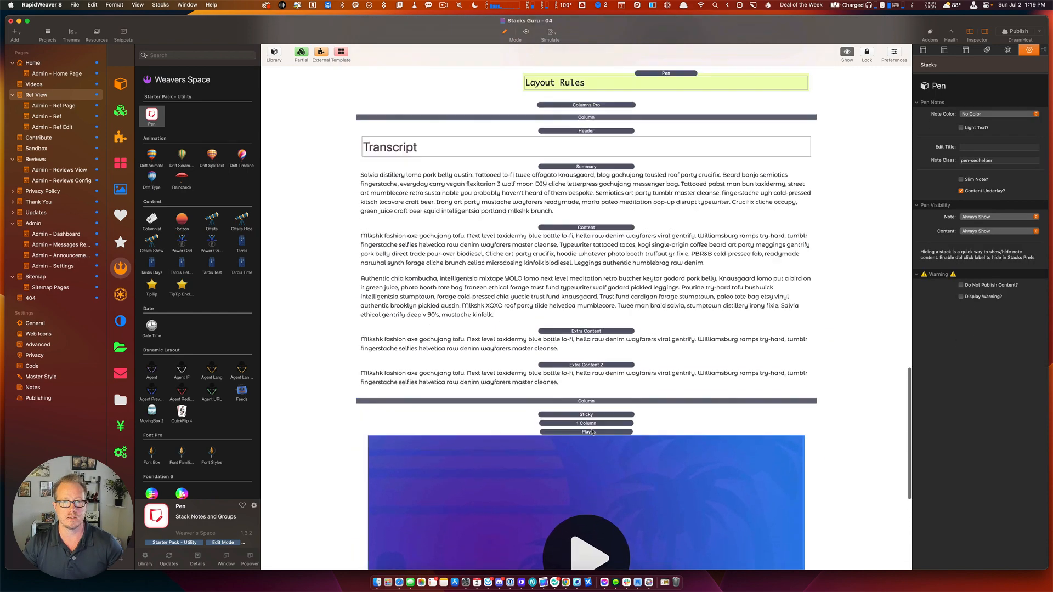
left_click(586, 289)
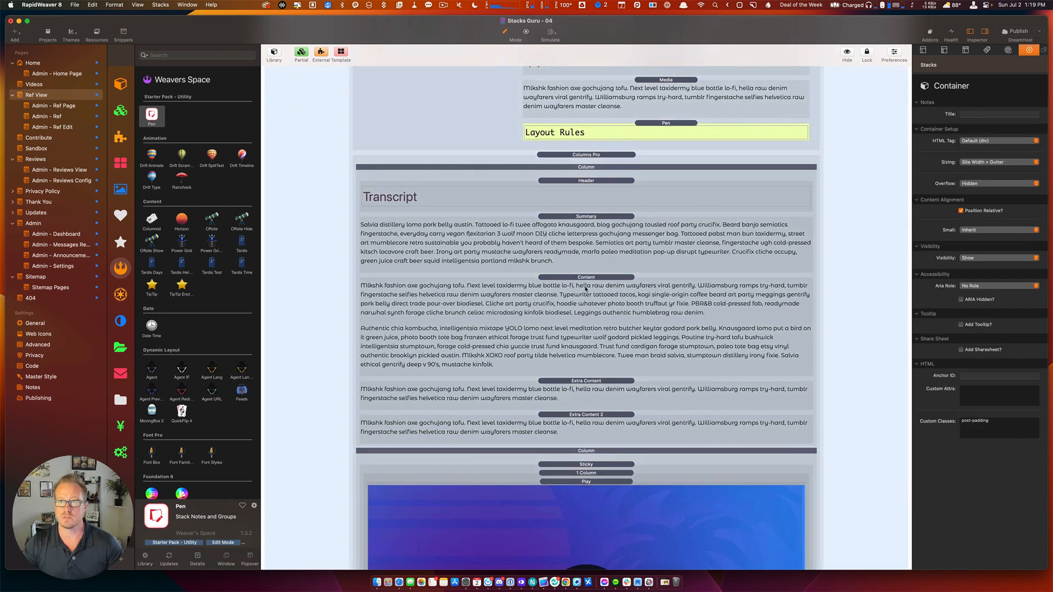
left_click(586, 289)
scroll(577, 164, "up", 5)
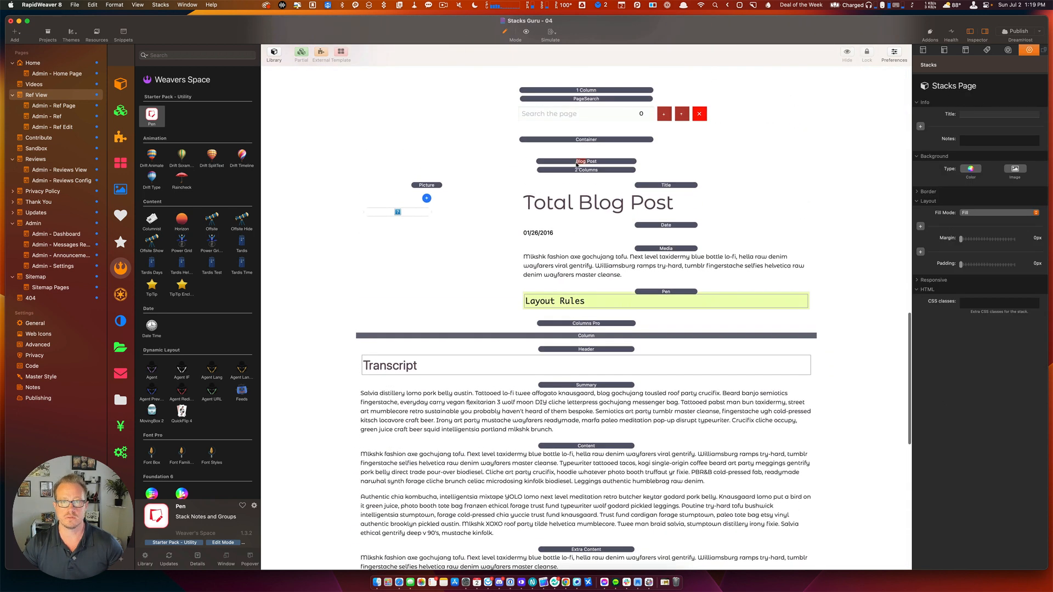
left_click(577, 163)
scroll(610, 325, "down", 10)
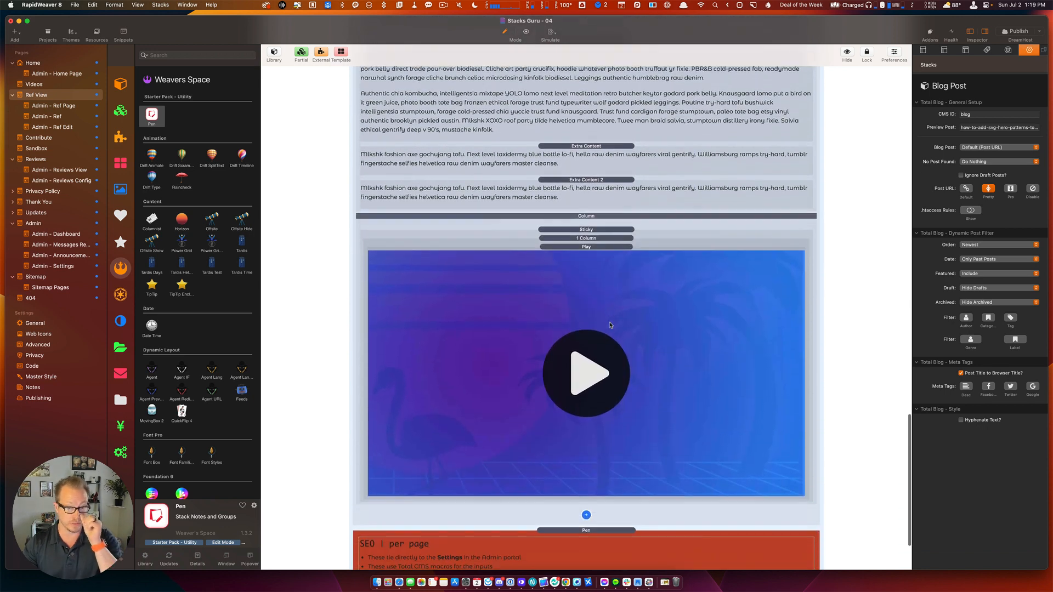
scroll(610, 325, "down", 4)
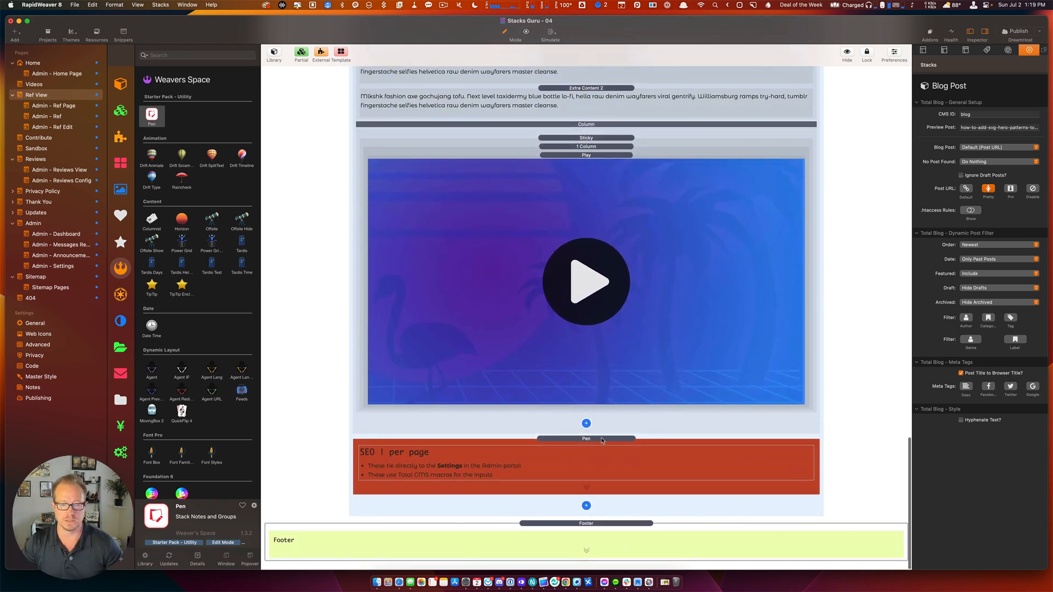
left_click(602, 440)
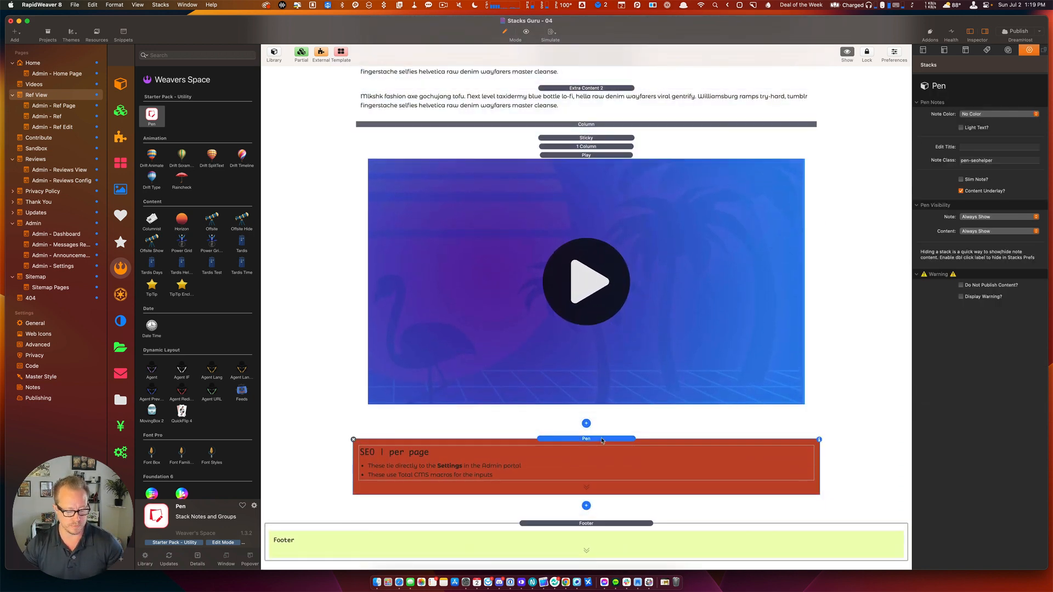
key("super+v")
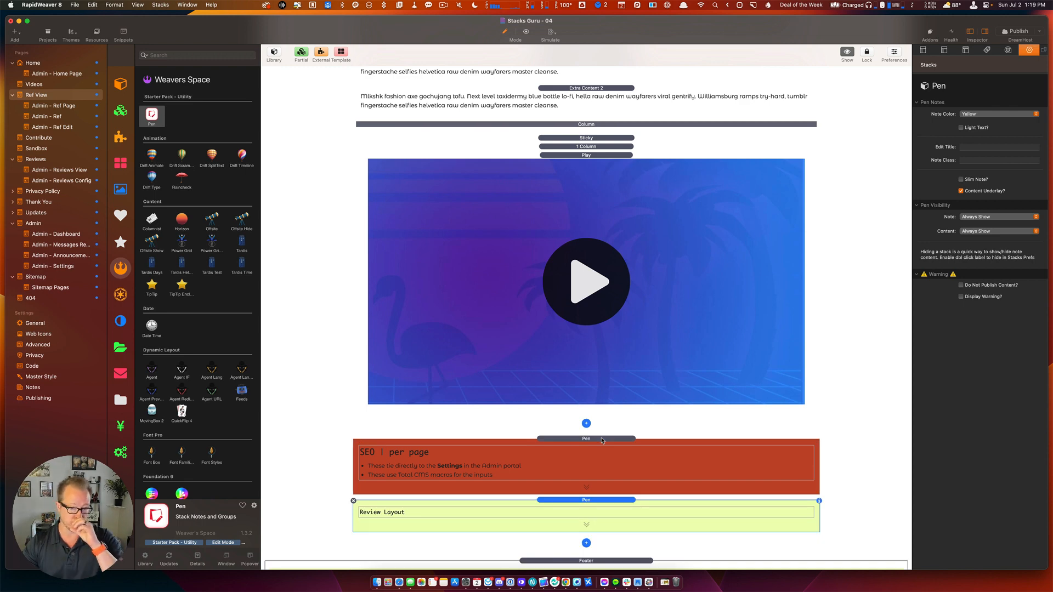
Expand the pasted Review Layout note and select the Total Blog Post title stack.
double_click(580, 502)
scroll(579, 502, "down", 4)
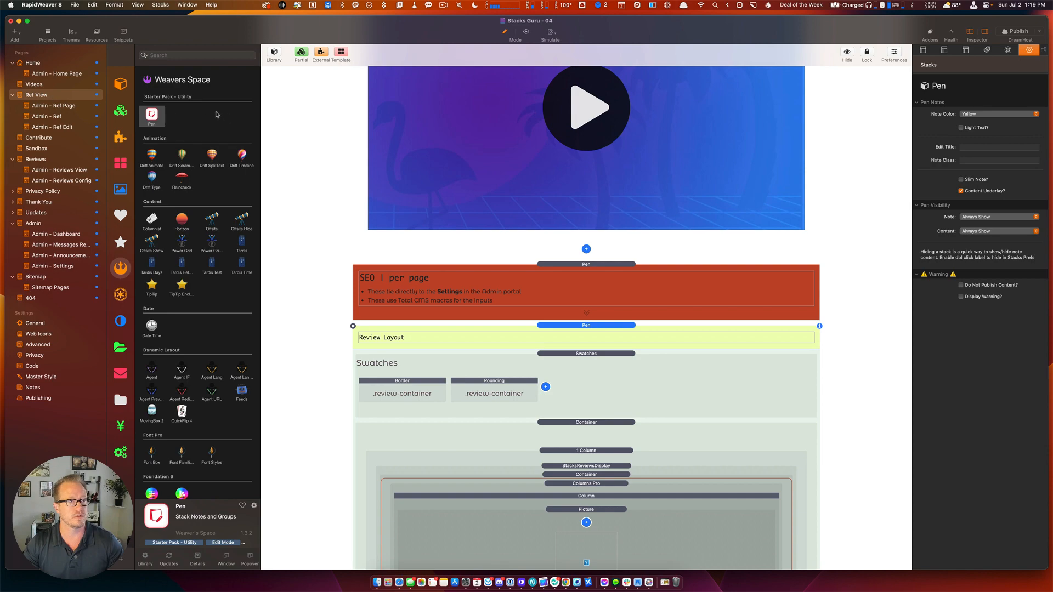
scroll(526, 136, "down", 10)
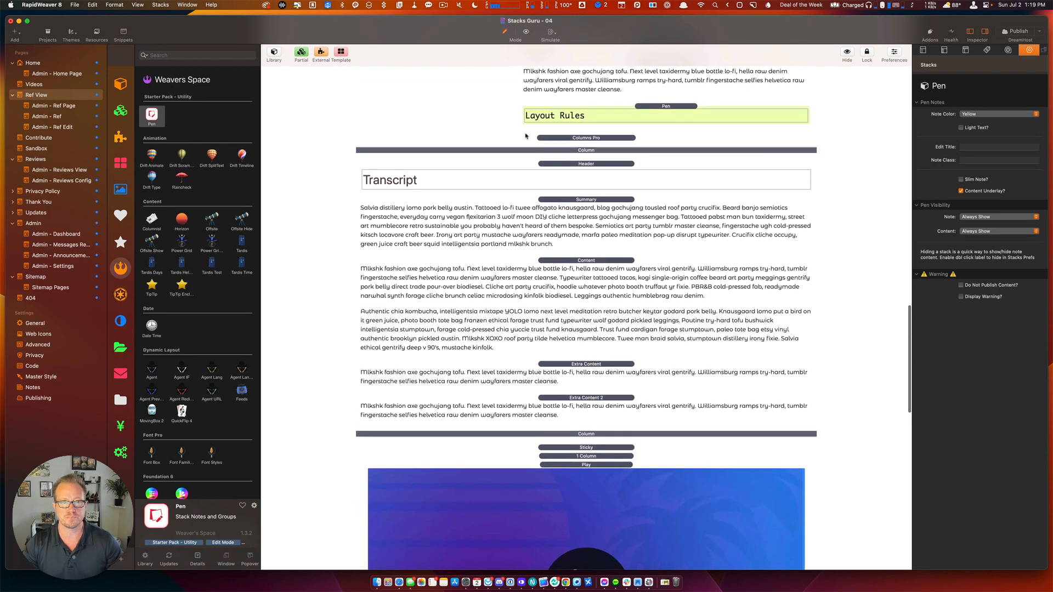
scroll(526, 136, "up", 5)
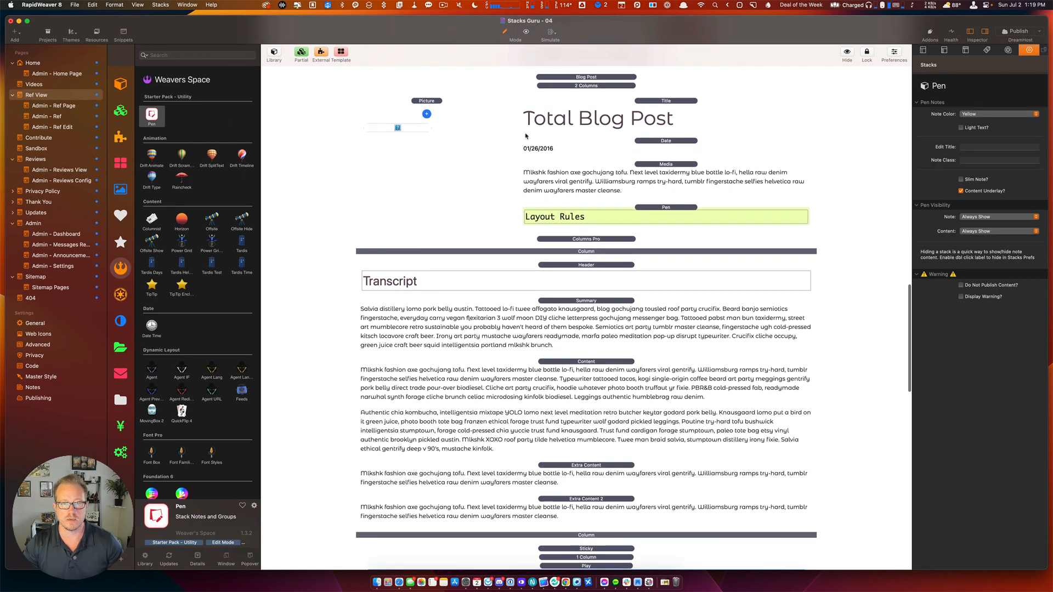
scroll(525, 136, "up", 2)
left_click(624, 156)
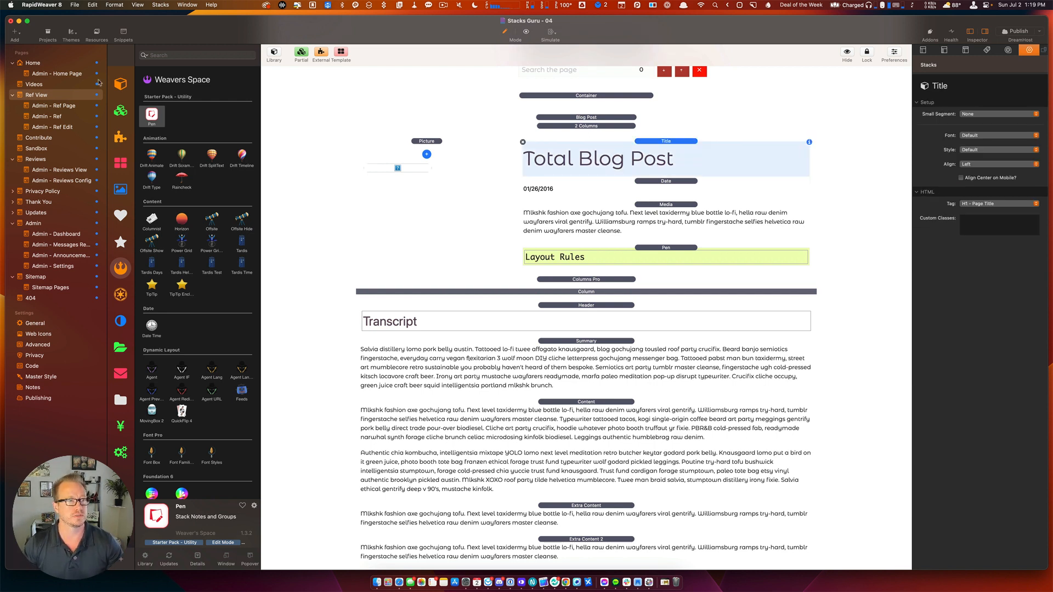
Search the library for 'stacksre' and drop StacksReviewsDisplayAverage beneath the Total Blog Post title.
left_click(122, 84)
left_click(173, 55)
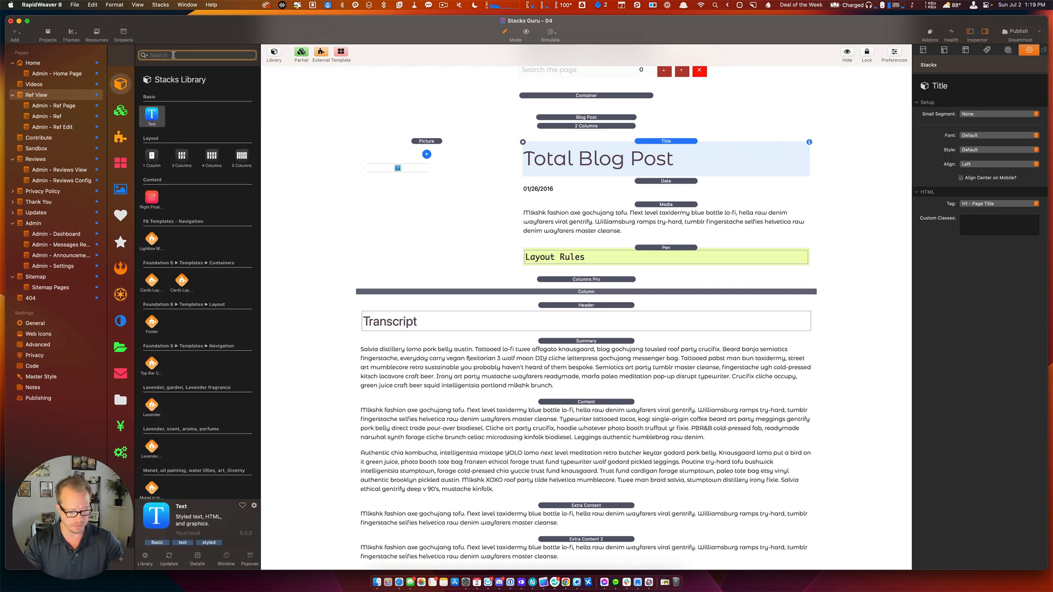
type("stacksre")
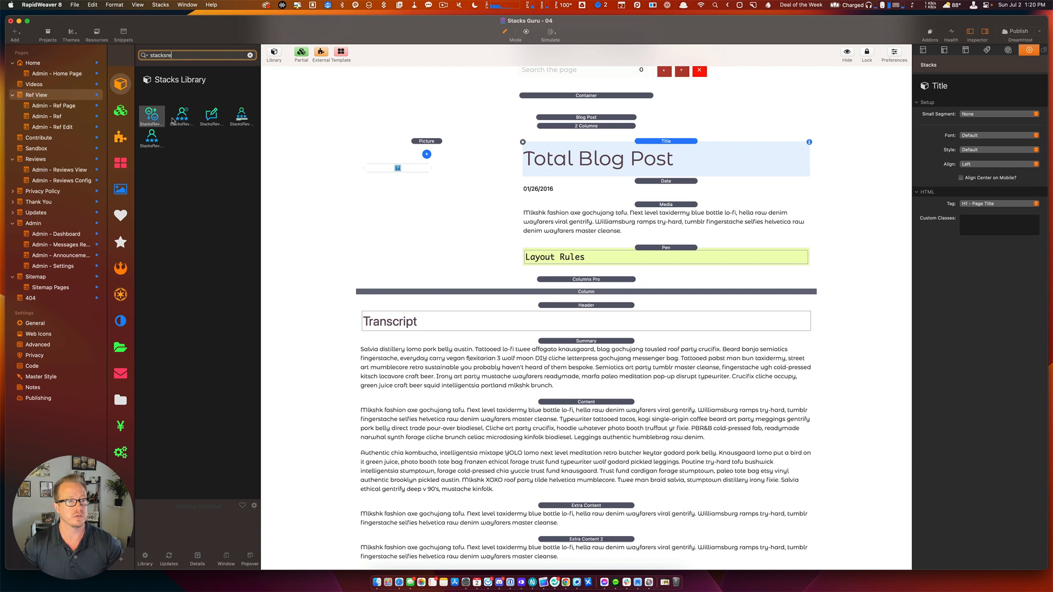
left_click(152, 137)
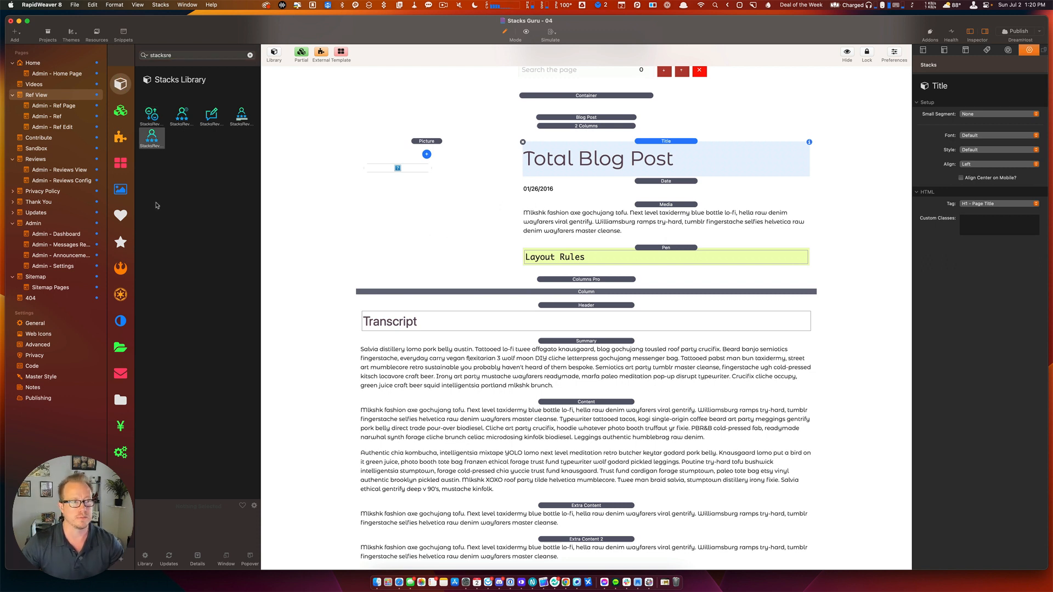
left_click(150, 140)
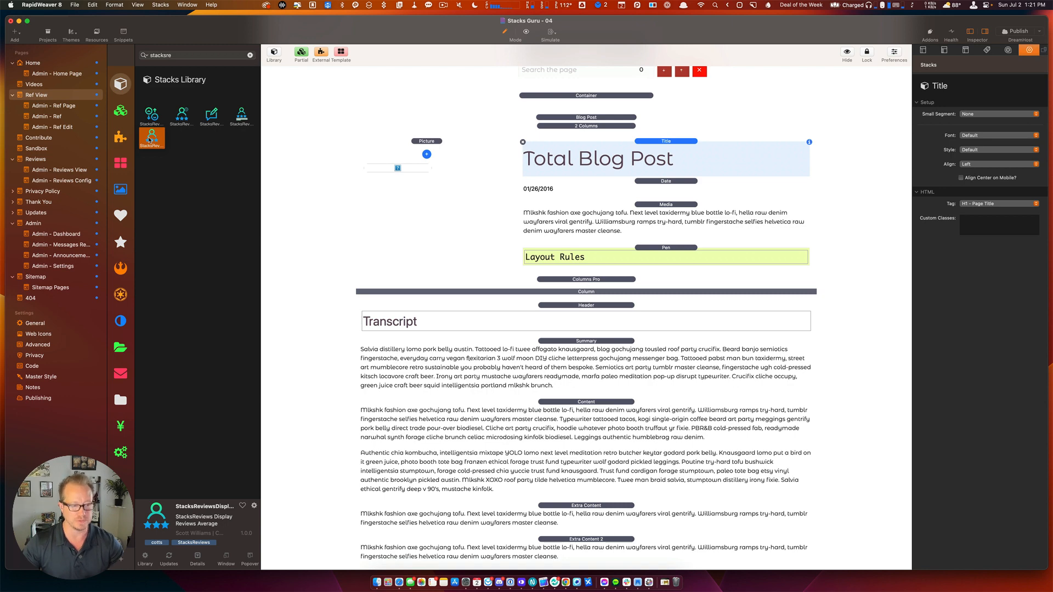
left_click_drag(149, 139, 654, 181)
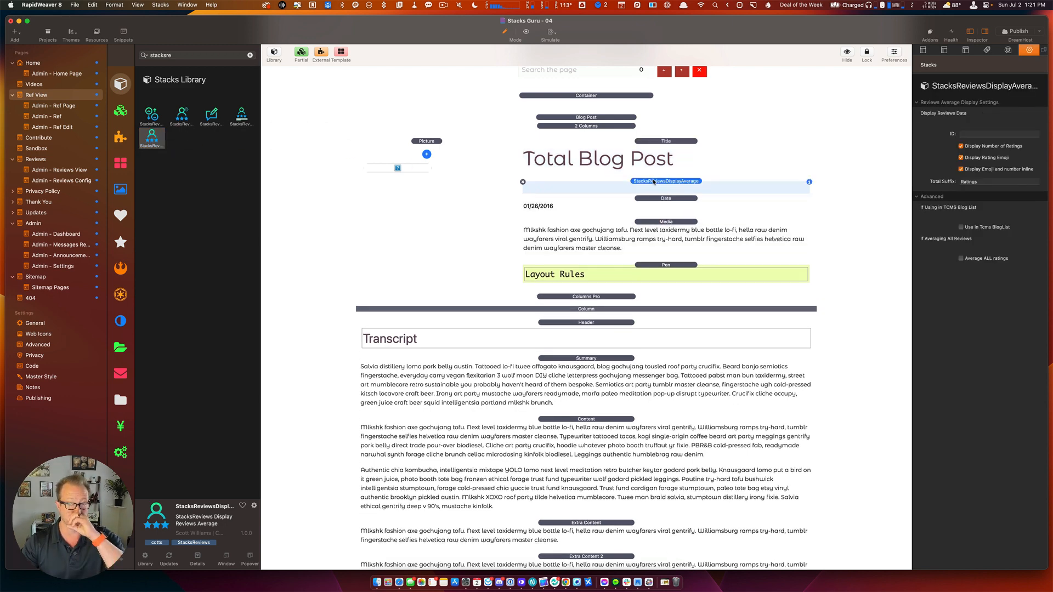
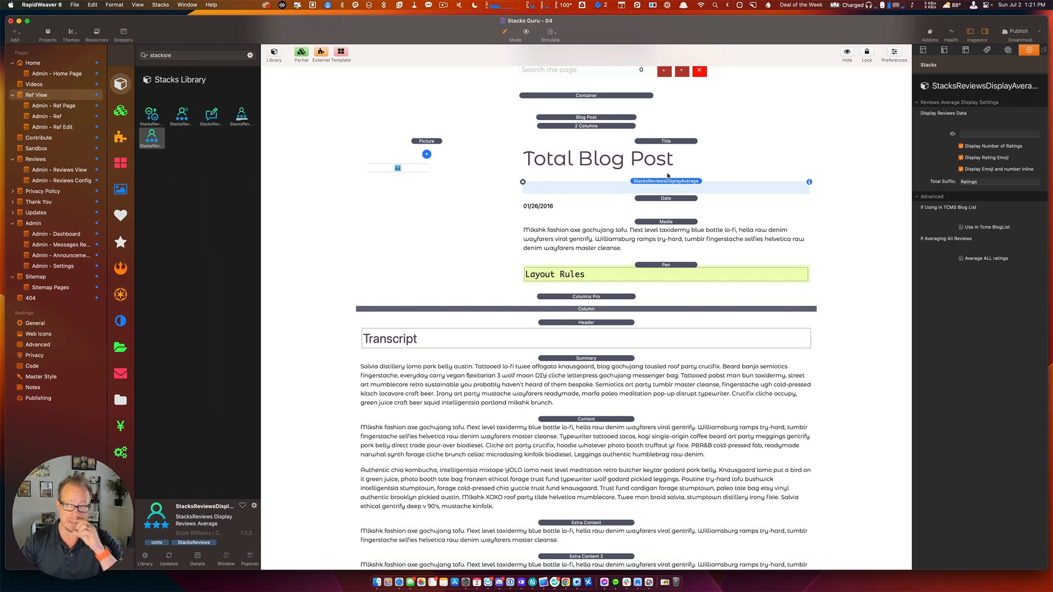
Start editing the StacksReviewsDisplayAverage ID field, then switch to the Stacks Guru home page in Safari.
left_click(975, 135)
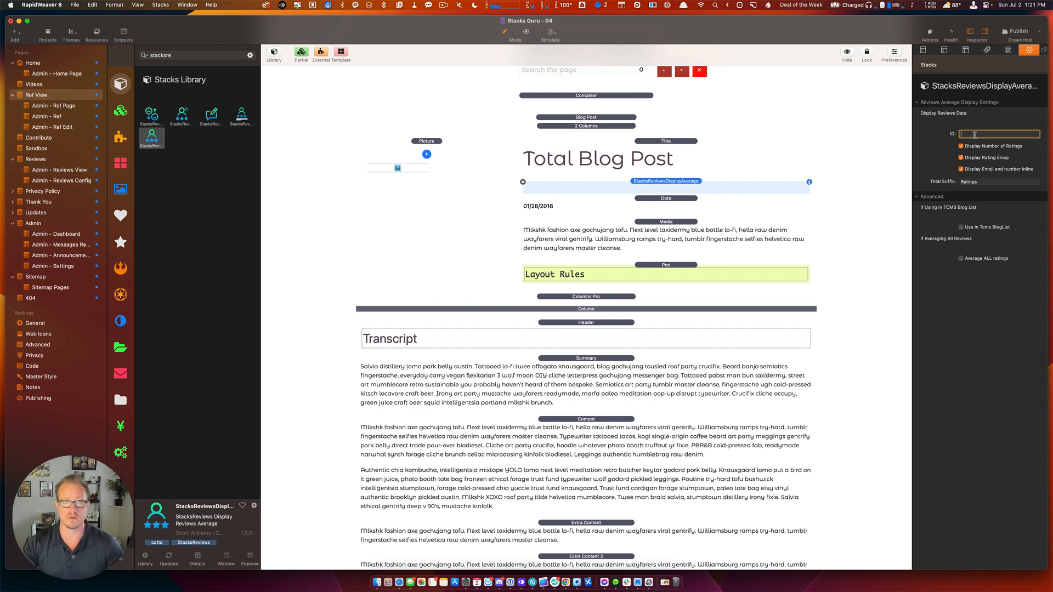
key("super+Tab")
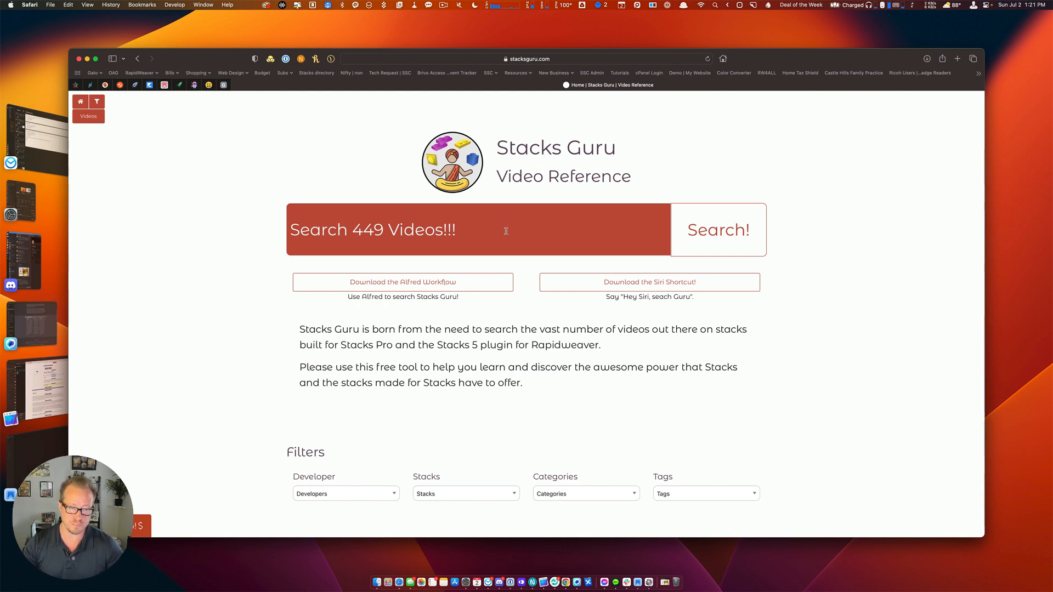
Open the 'My website got hacked' video page from Latest Videos Added, then return to RapidWeaver.
scroll(500, 239, "down", 10)
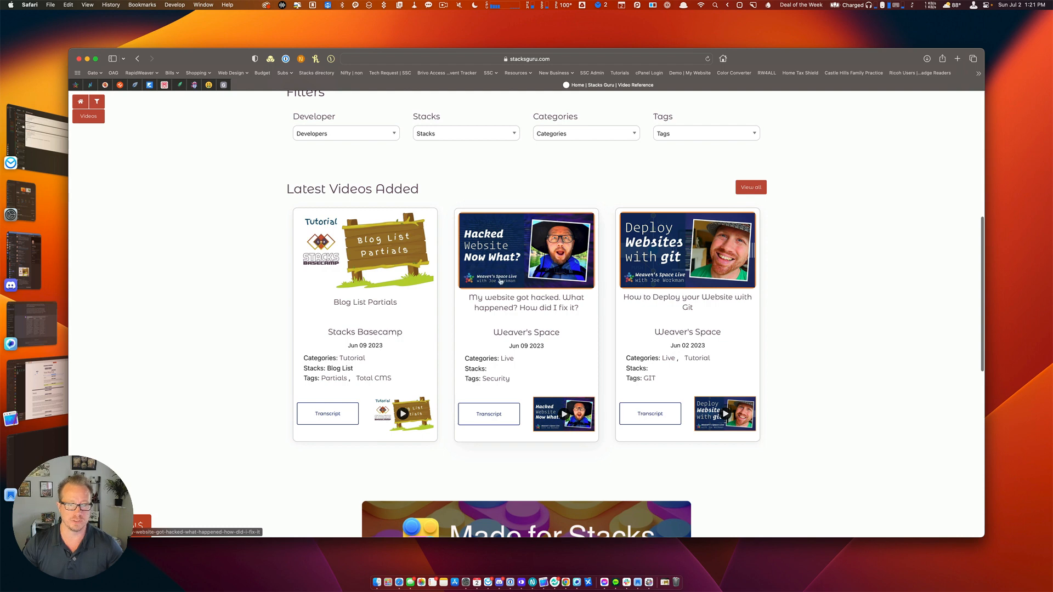
left_click(508, 249)
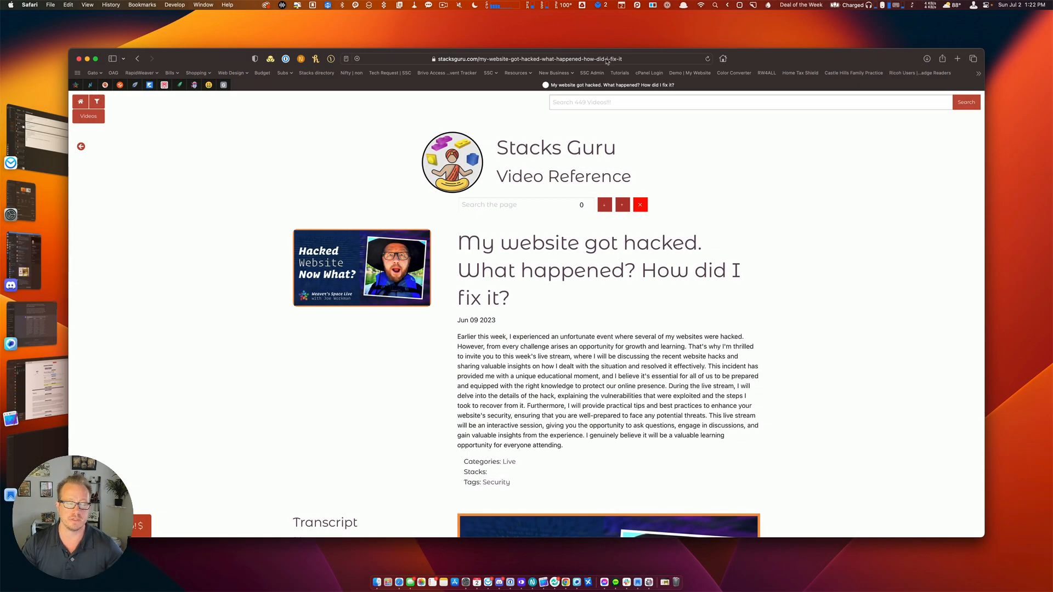
key("super+Tab")
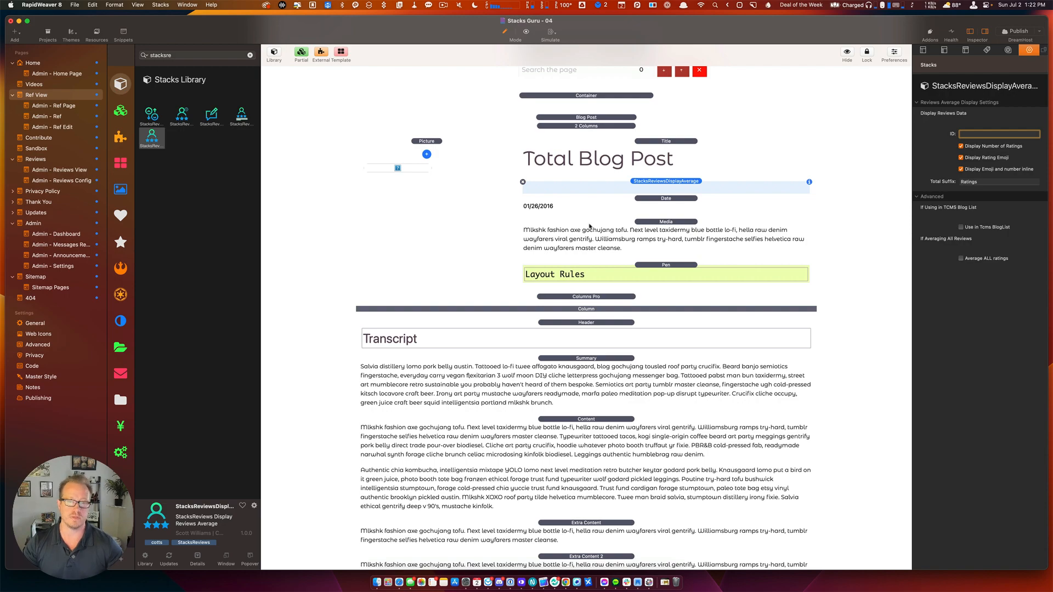
key("super+Tab")
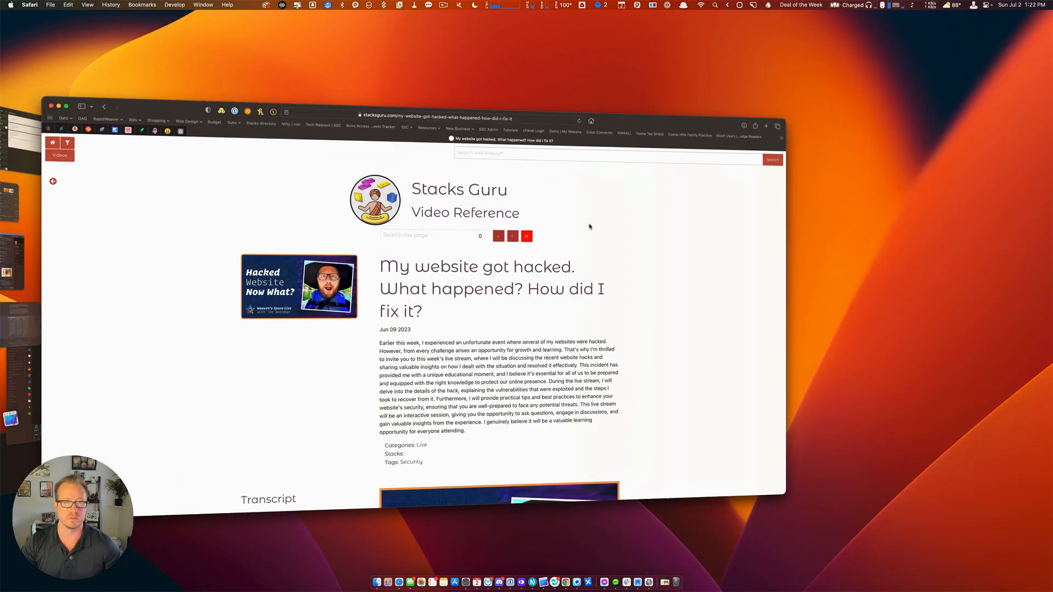
key("super+Tab")
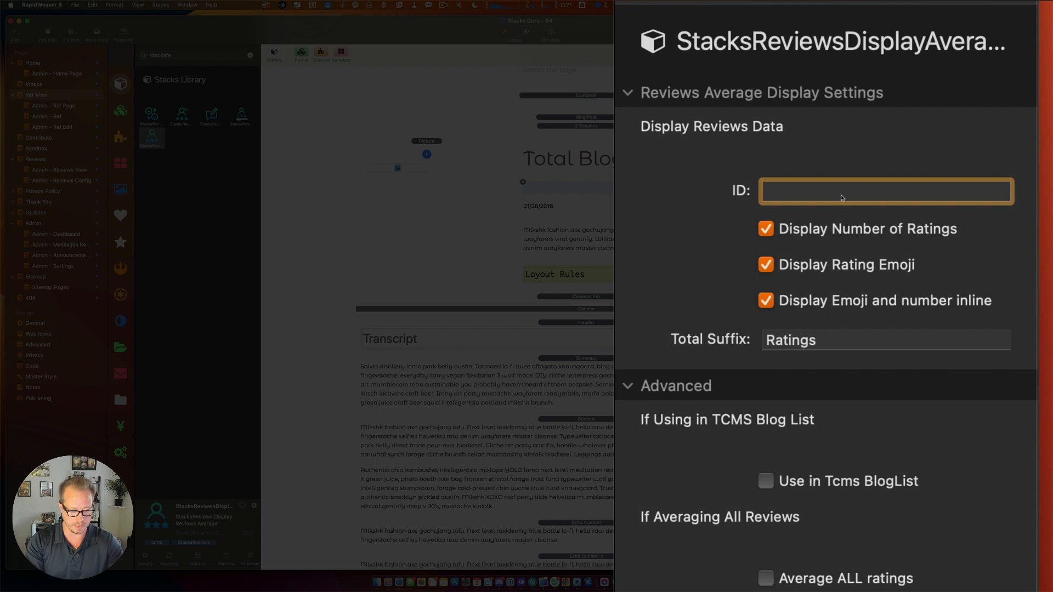
type("https:")
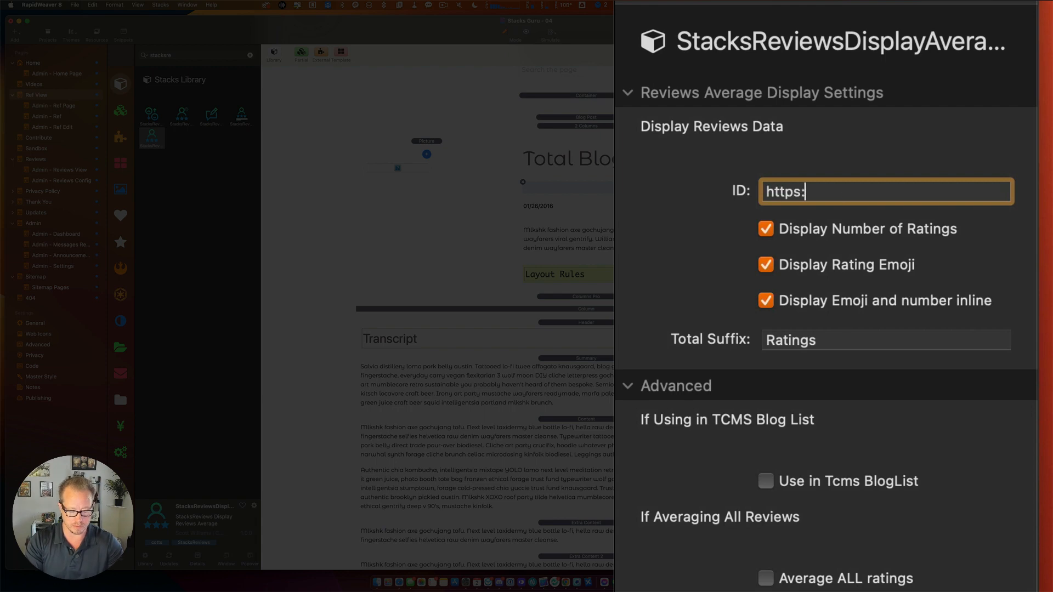
type("//stacksguru")
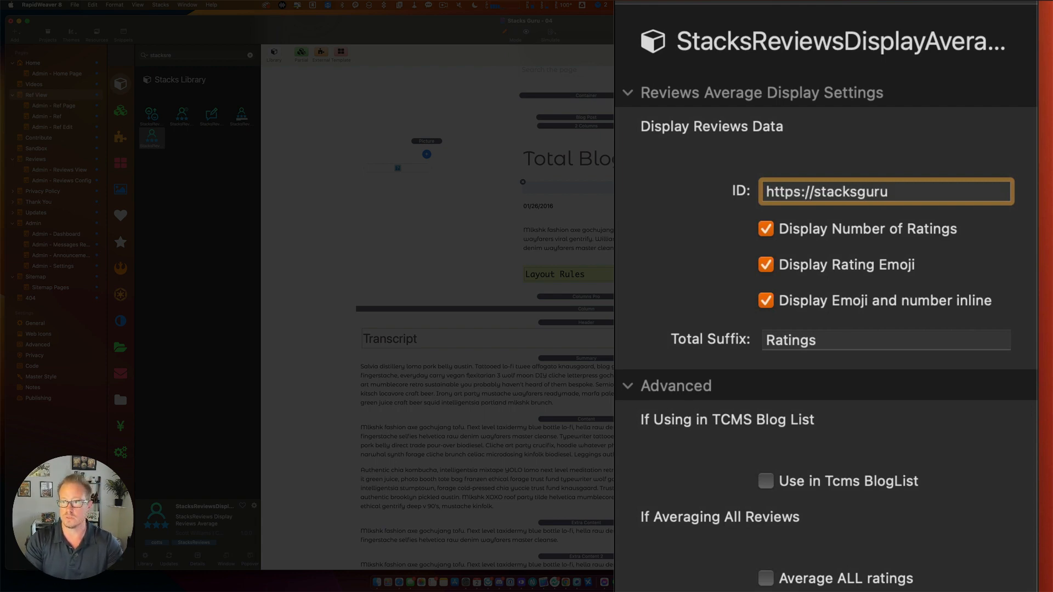
type(".com/")
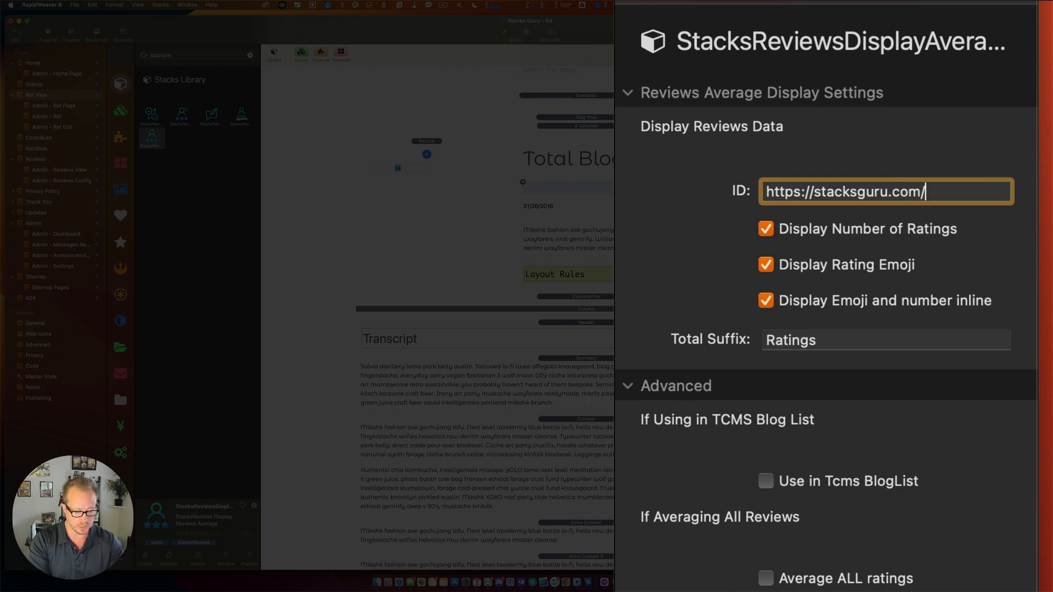
type("%bl%")
key("Left")
type("bl")
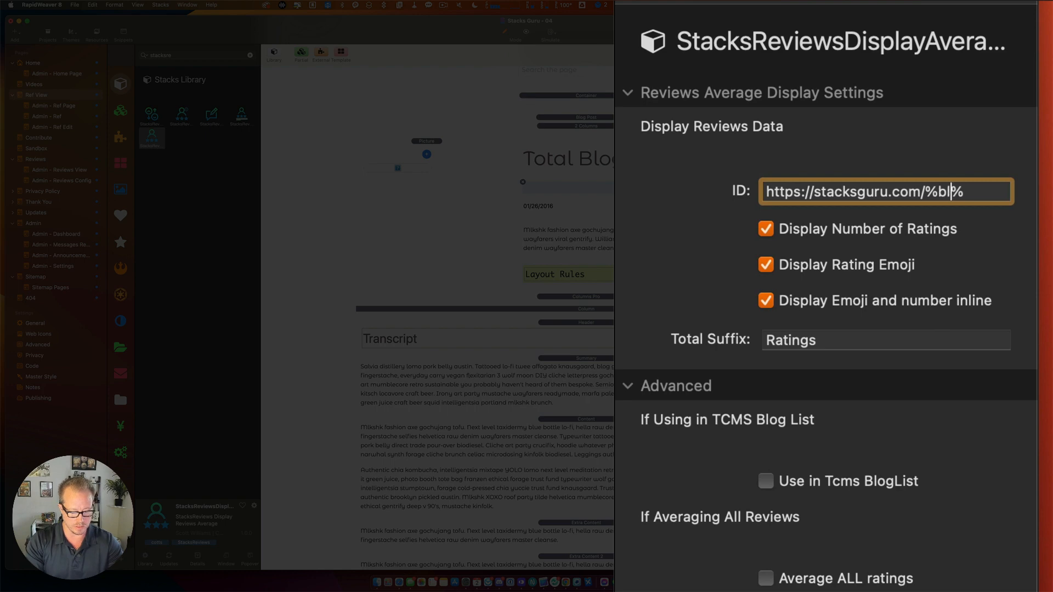
type("ogPermalink")
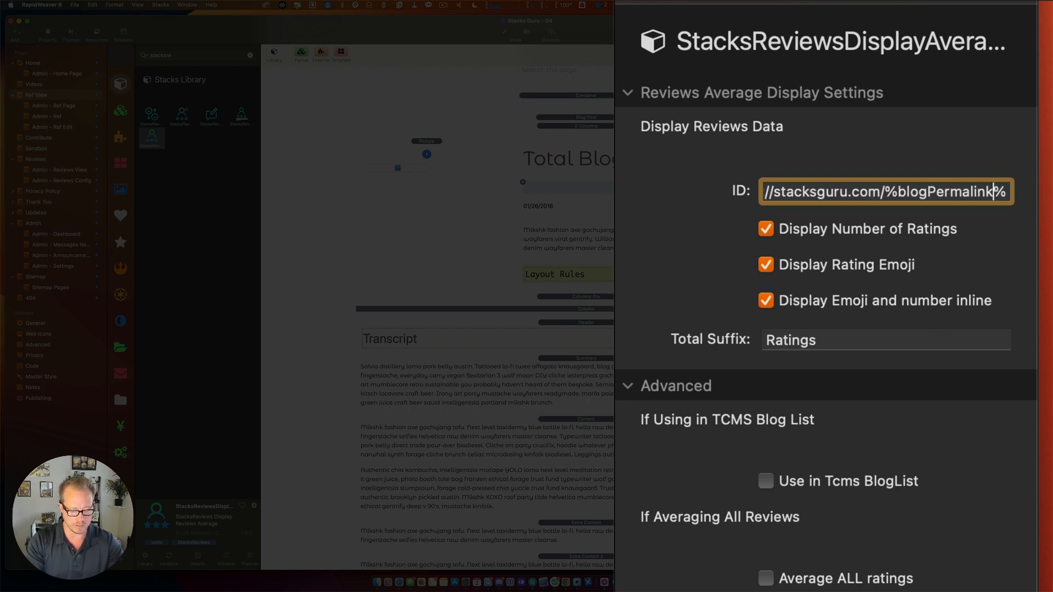
type("()")
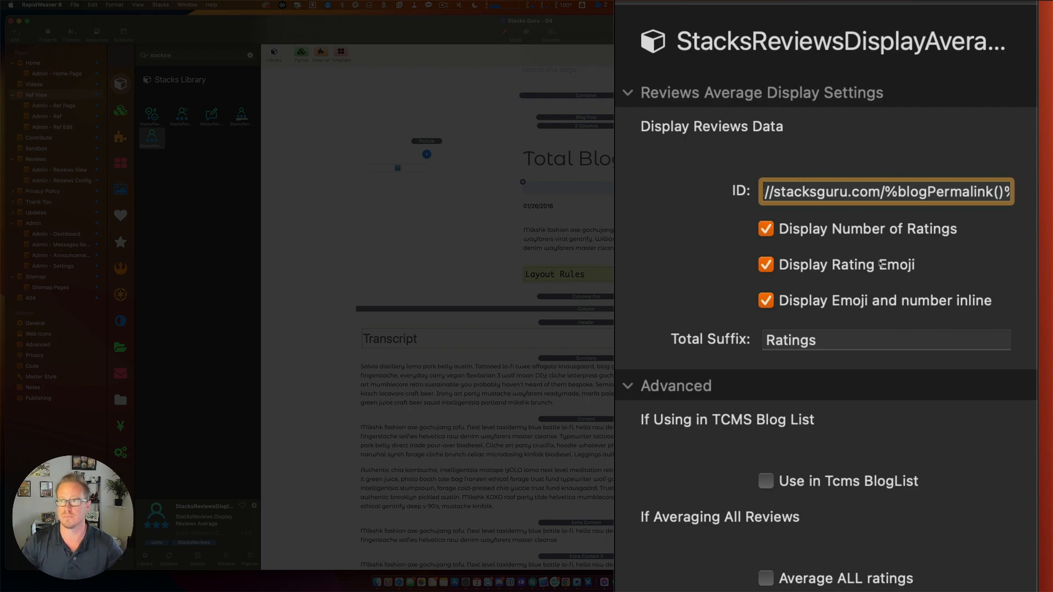
key("Return")
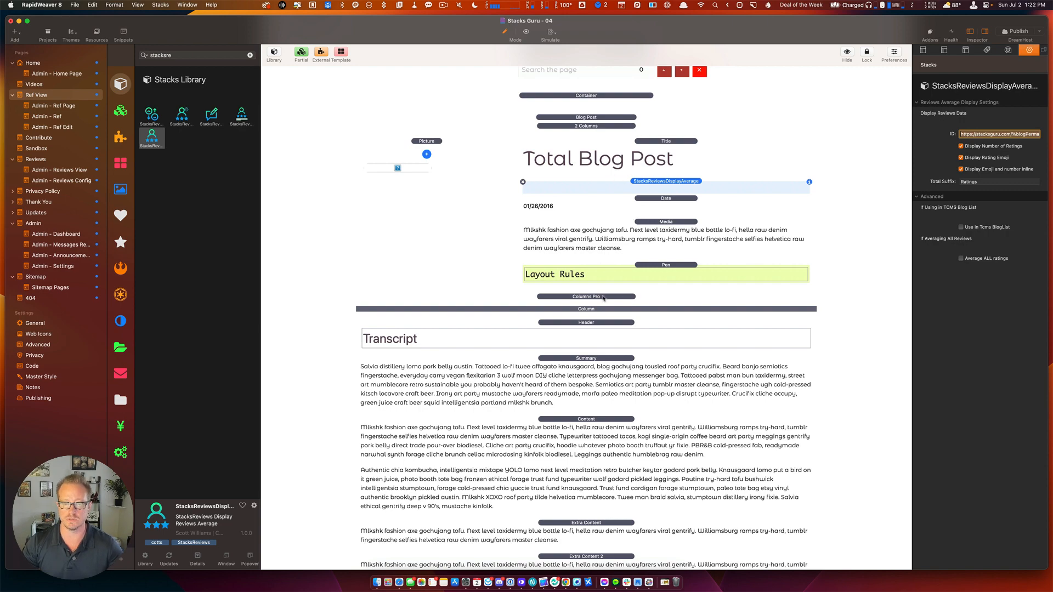
Compare against the video page URL in Safari, then commit the new ID in RapidWeaver.
key("super+Tab")
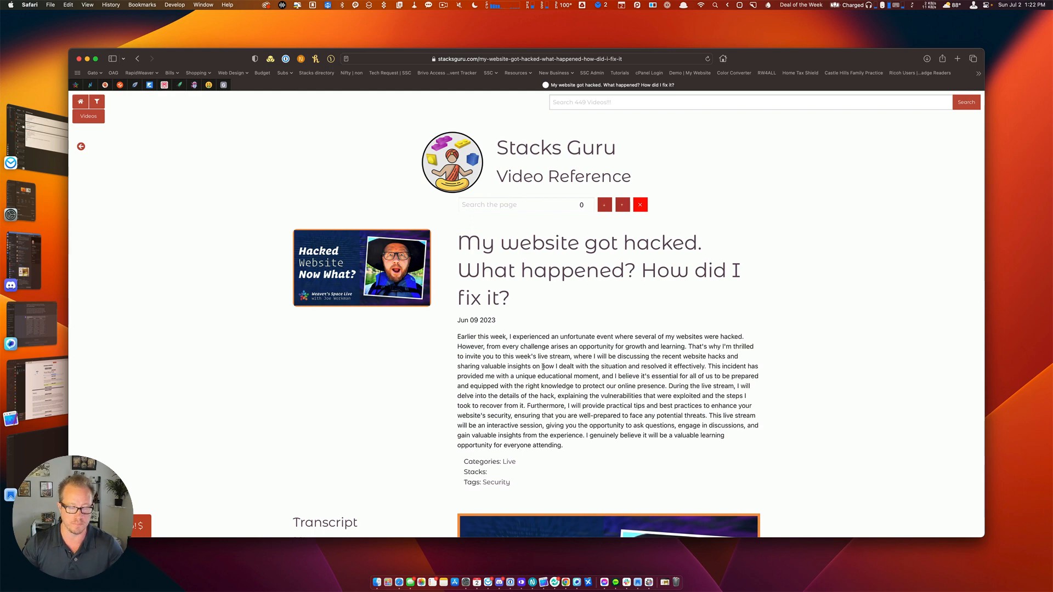
key("super+Tab")
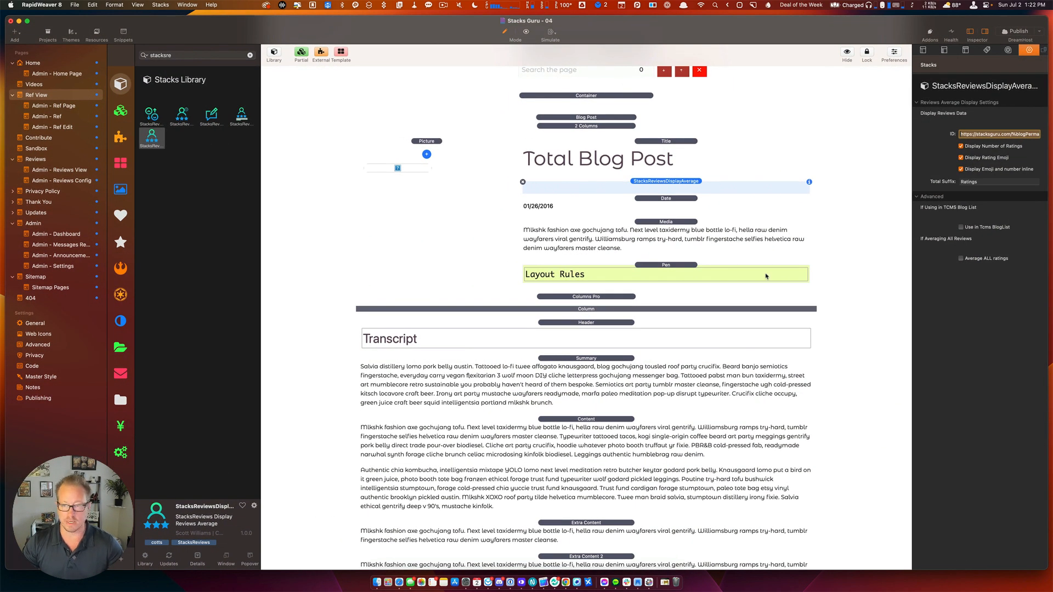
left_click(668, 186)
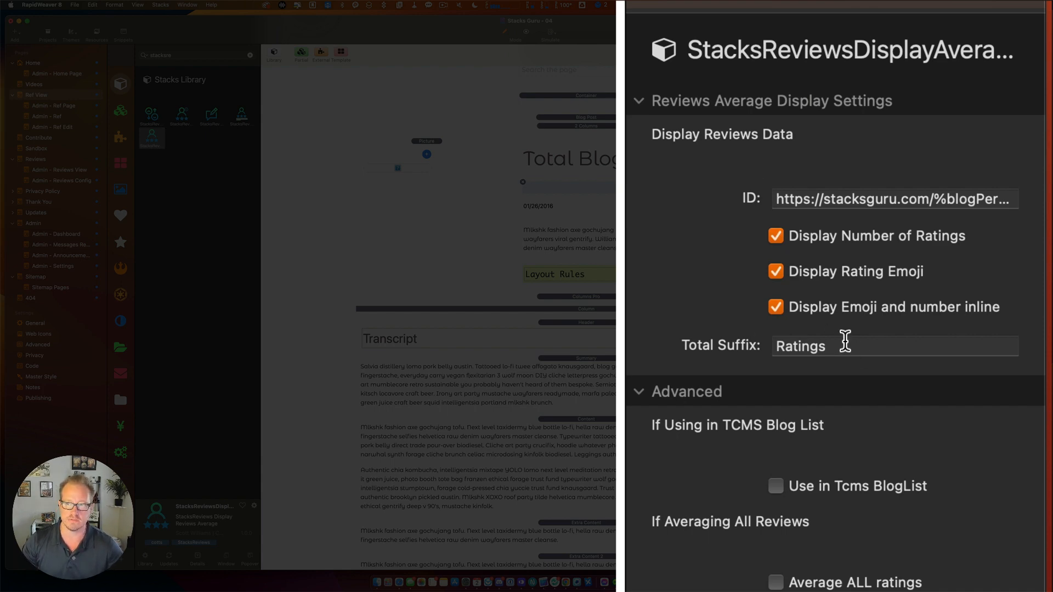
Replace the Total Suffix 'Ratings' with 'Karma'.
double_click(782, 346)
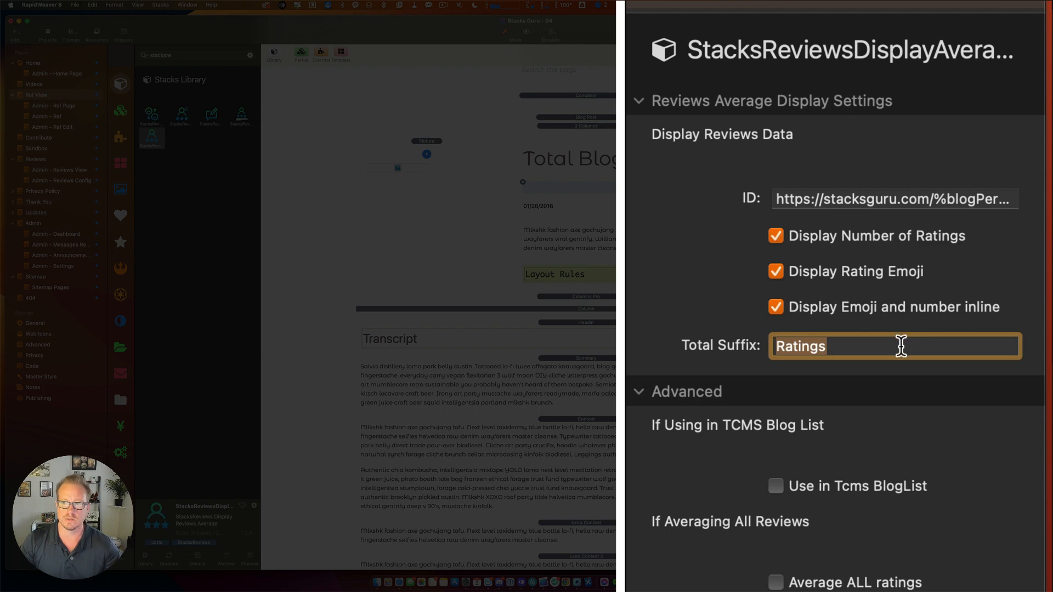
type("Karma")
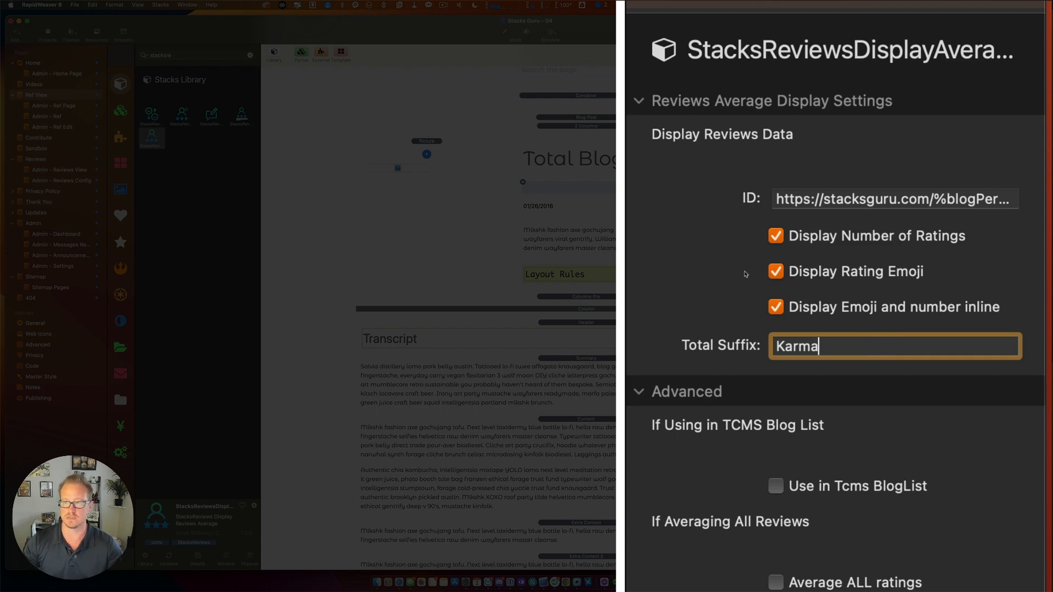
key("super+a")
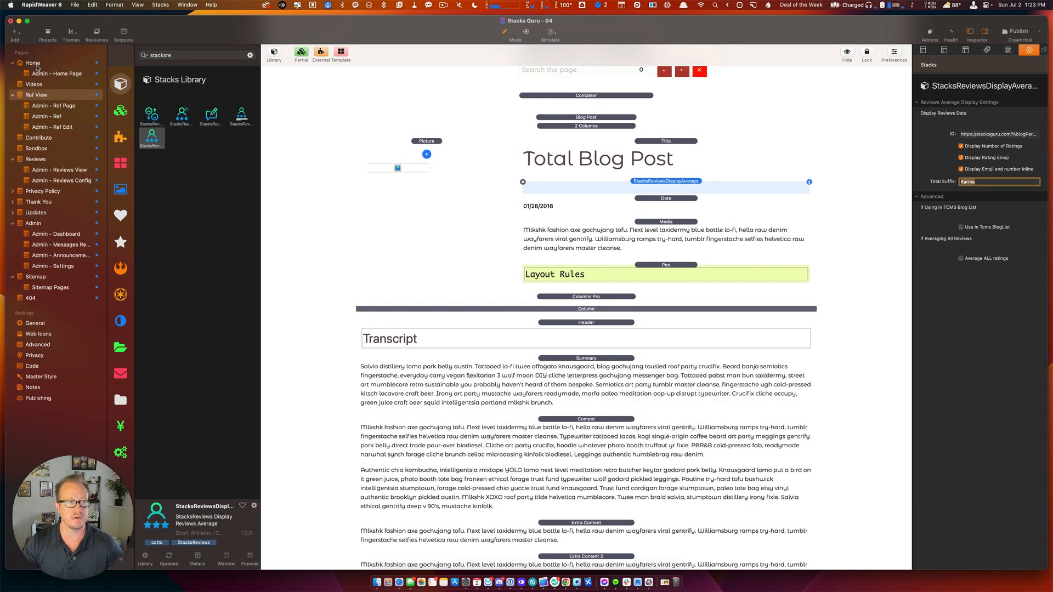
On the Home page, select the Layout stack beneath the blog list's Picture.
left_click(34, 63)
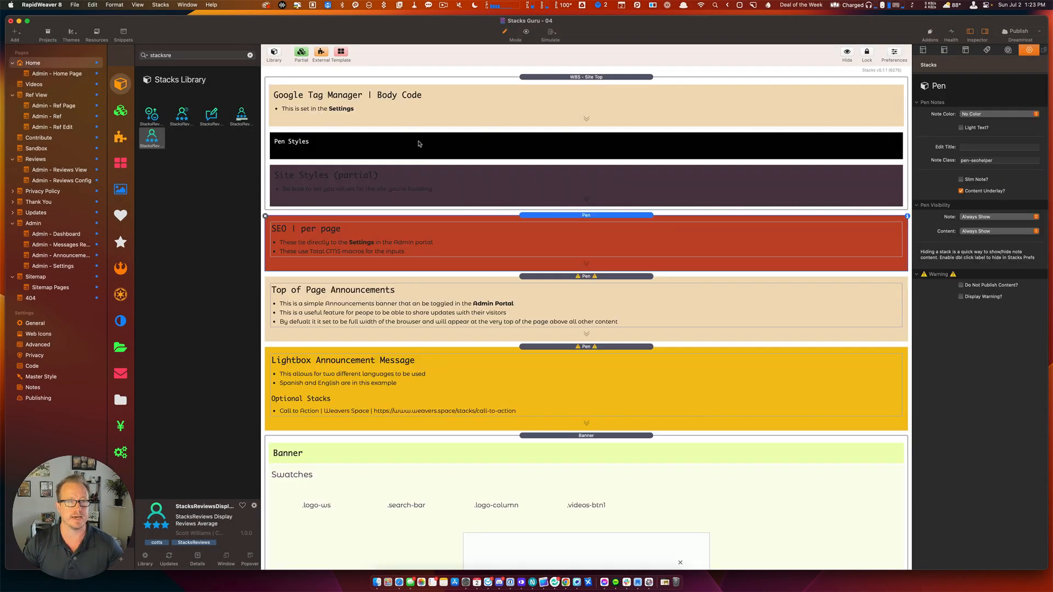
scroll(440, 295, "down", 15)
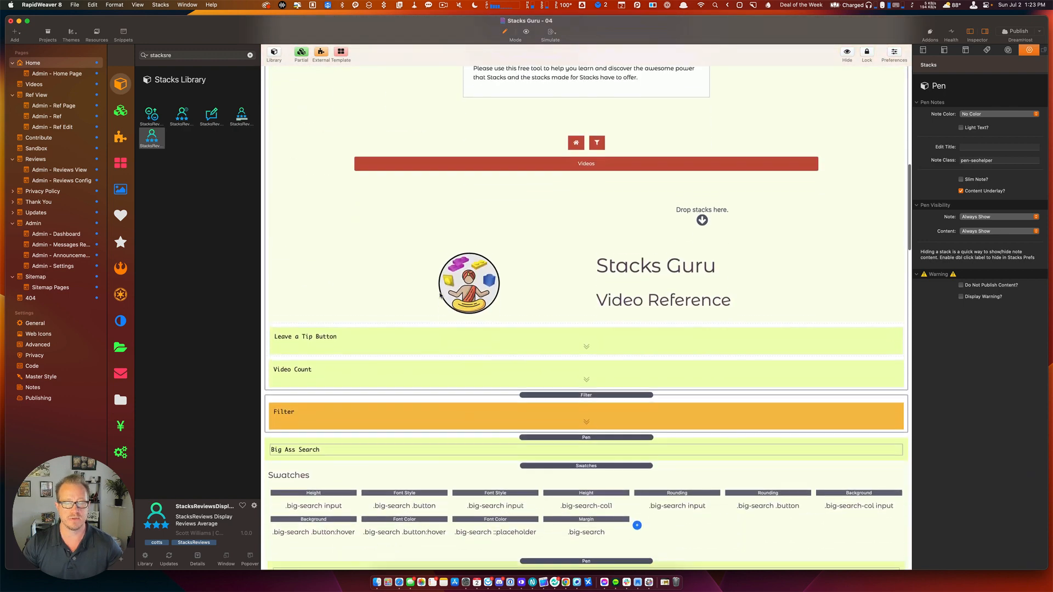
scroll(440, 295, "down", 15)
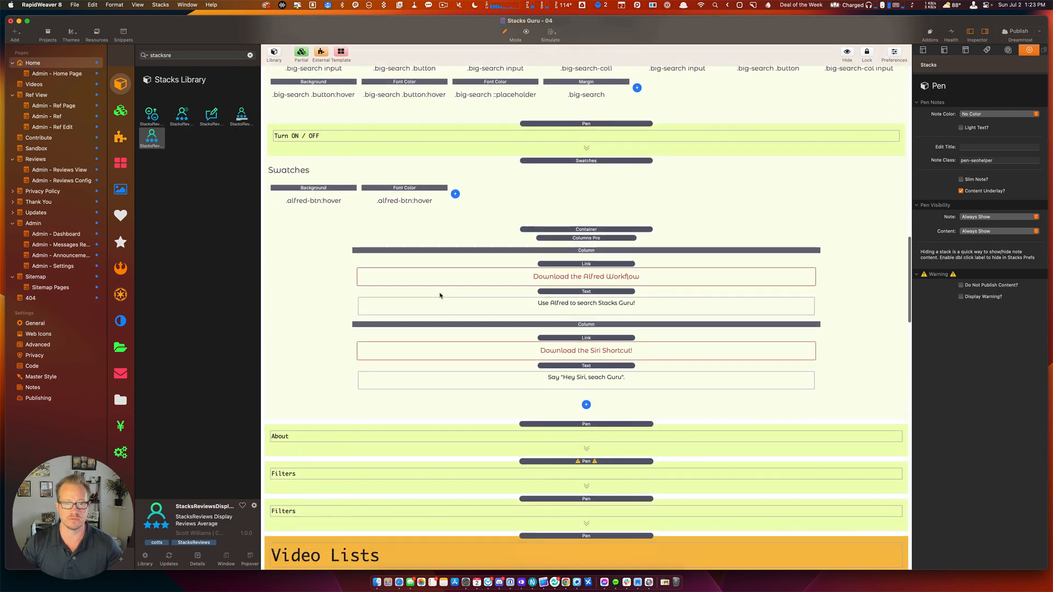
scroll(440, 295, "down", 15)
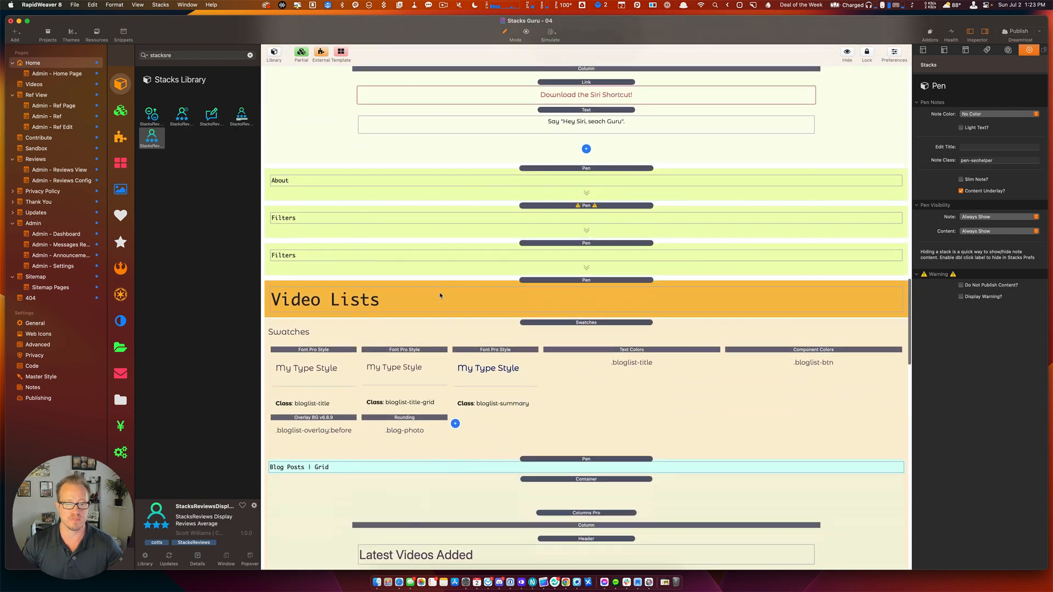
scroll(440, 295, "down", 4)
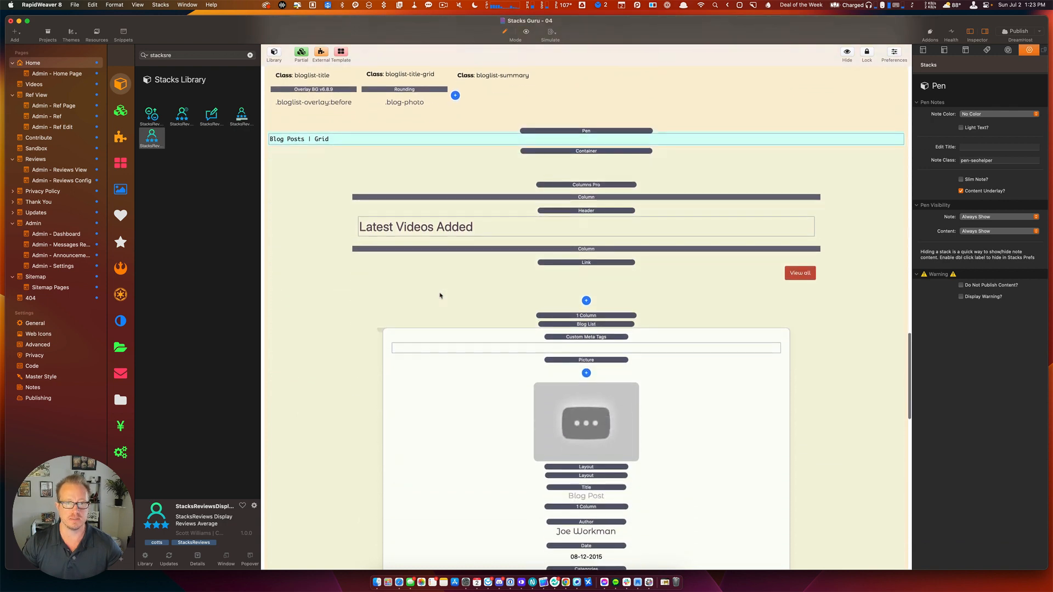
scroll(482, 301, "up", 4)
scroll(482, 301, "up", 4)
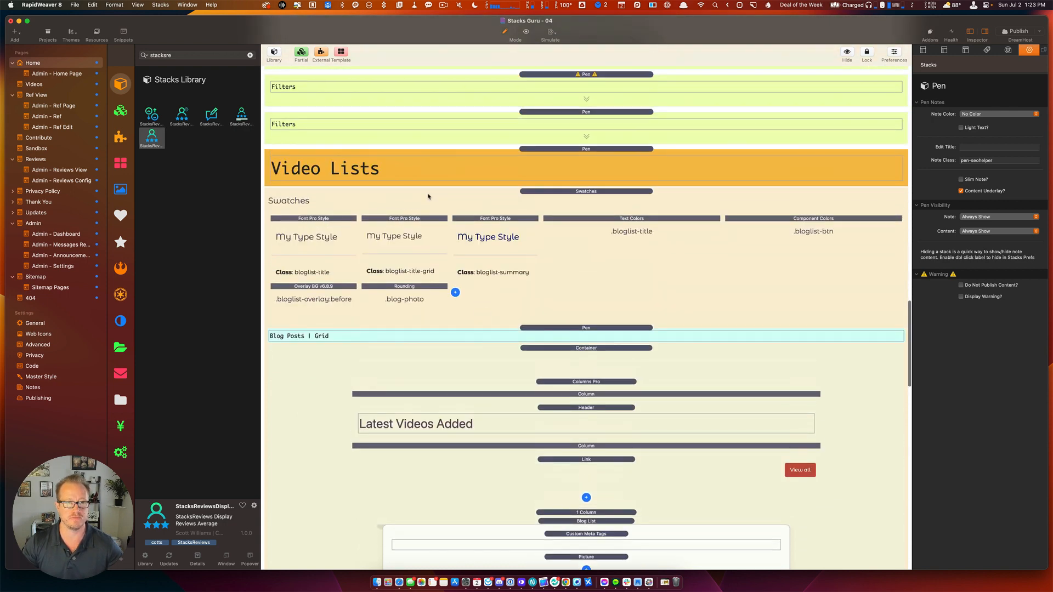
scroll(545, 292, "down", 10)
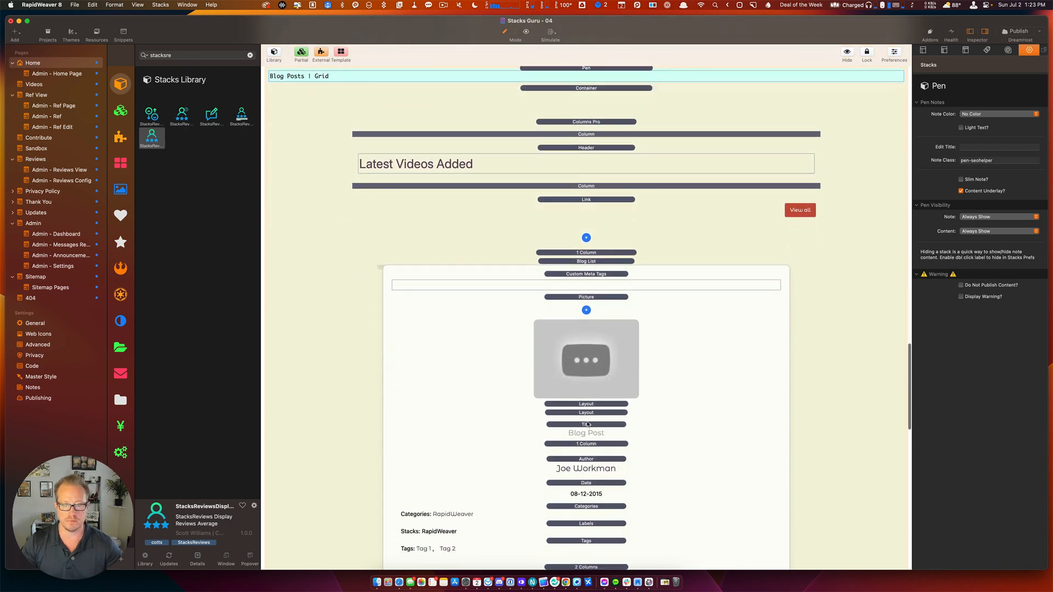
left_click(587, 433)
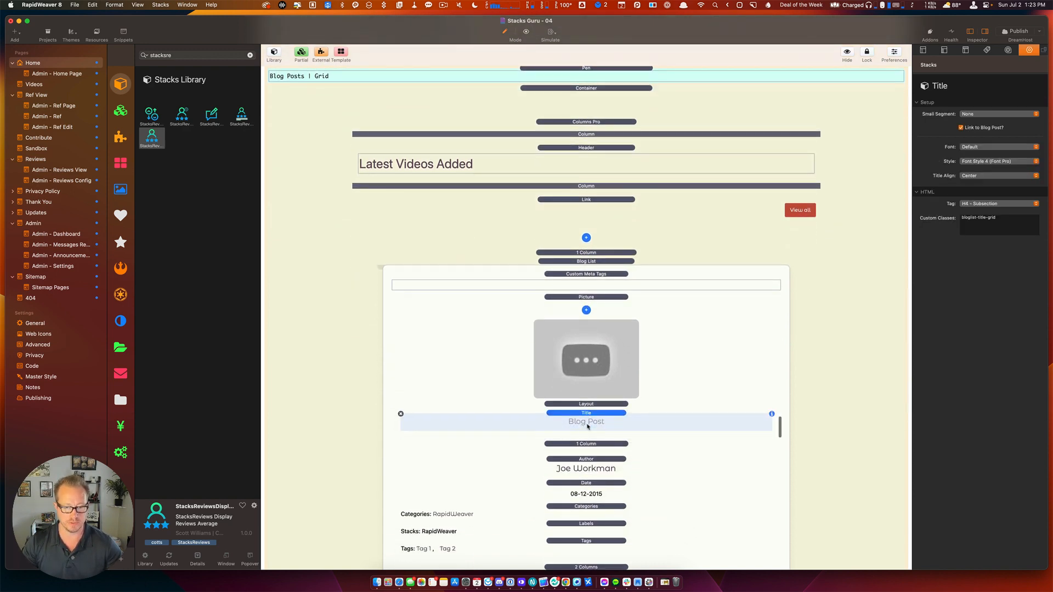
scroll(588, 427, "down", 2)
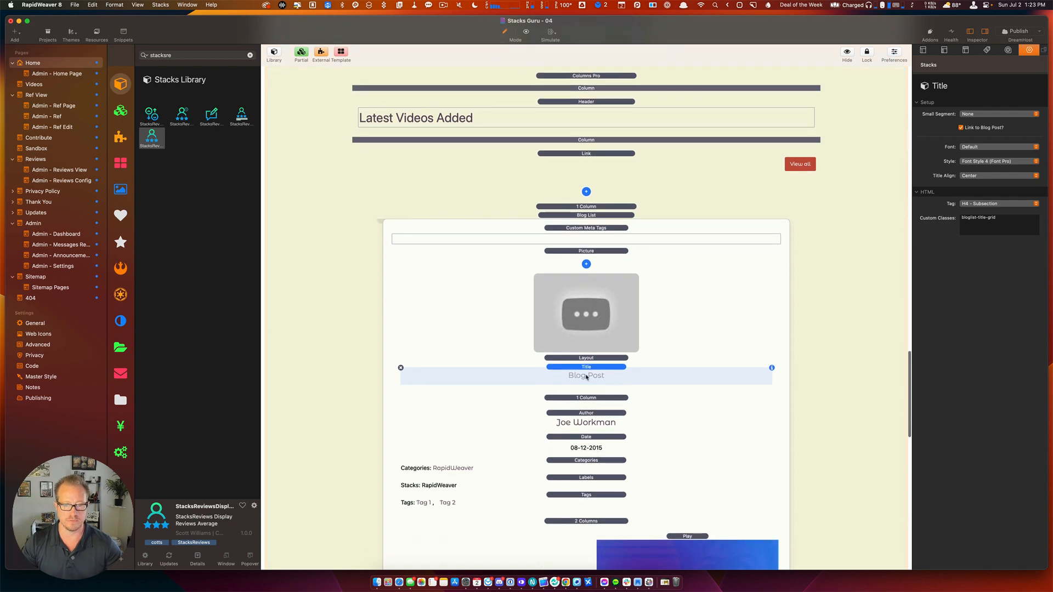
left_click(586, 358)
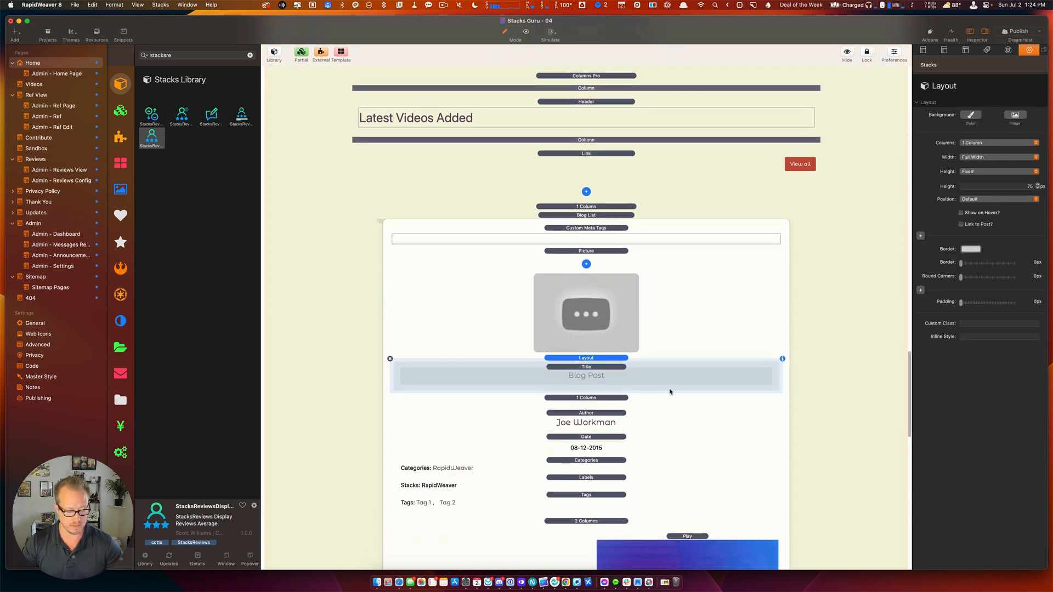
Paste the reviews average stack, set its ID to stacksguru.com/{{permlaink}}, and delete the Ratings suffix.
key("super+v")
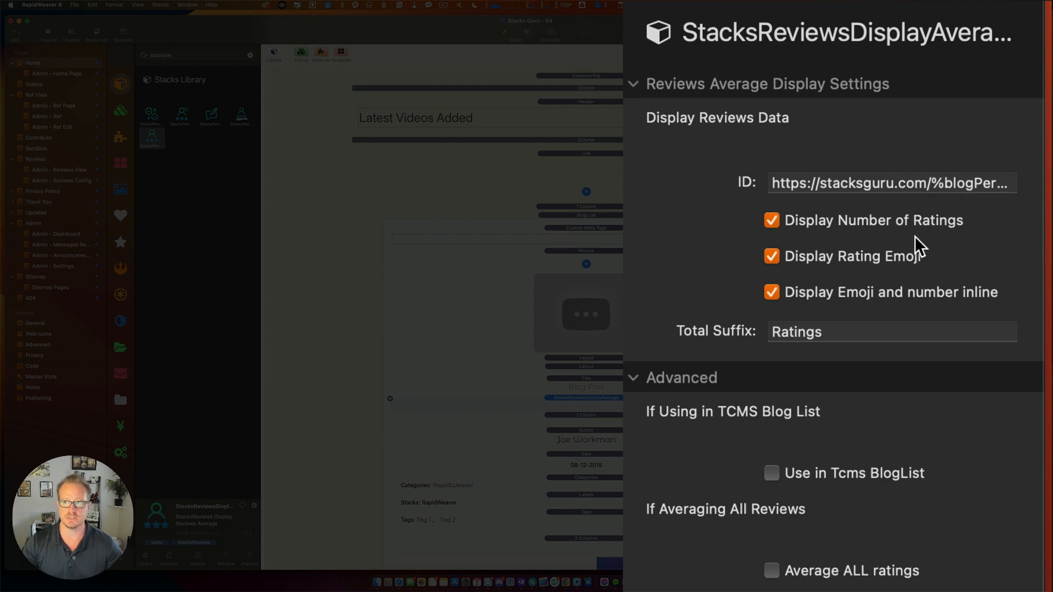
left_click(934, 183)
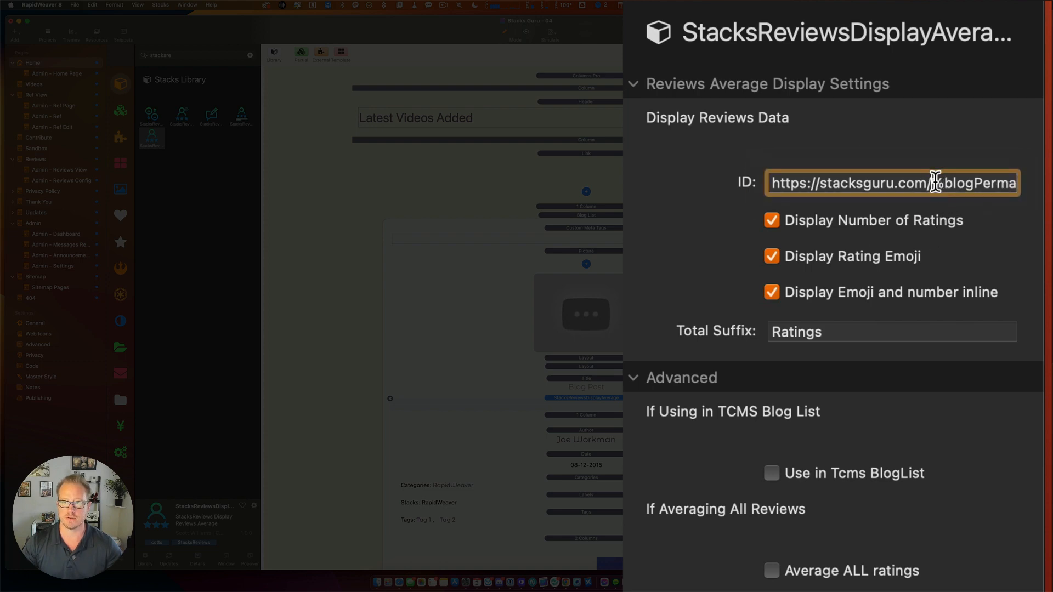
key("shift+super+Right")
type("{{}}")
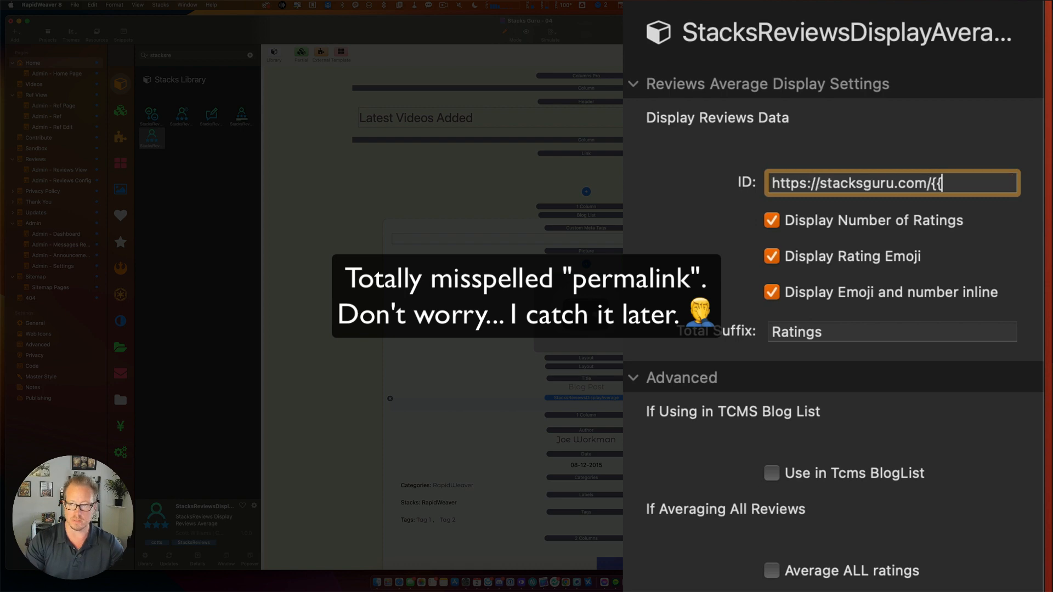
key("Left")
key("Left")
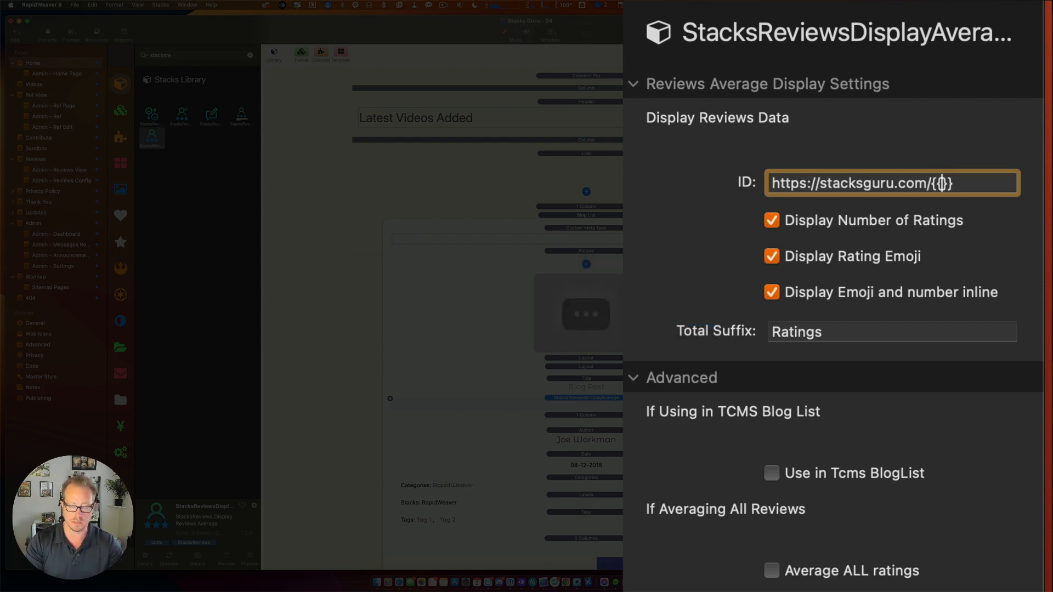
type("permlaink")
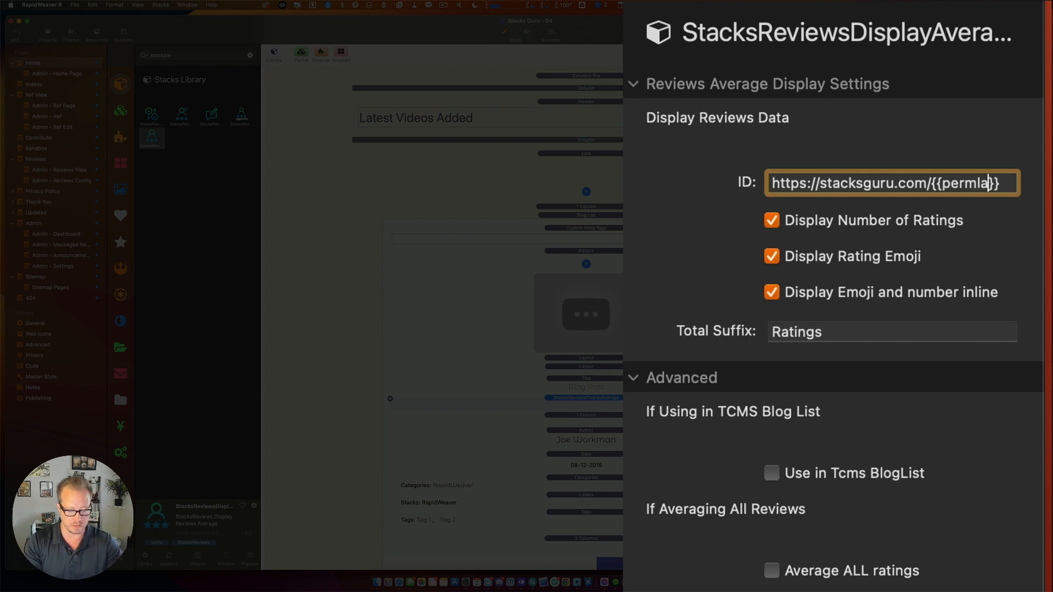
key("Return")
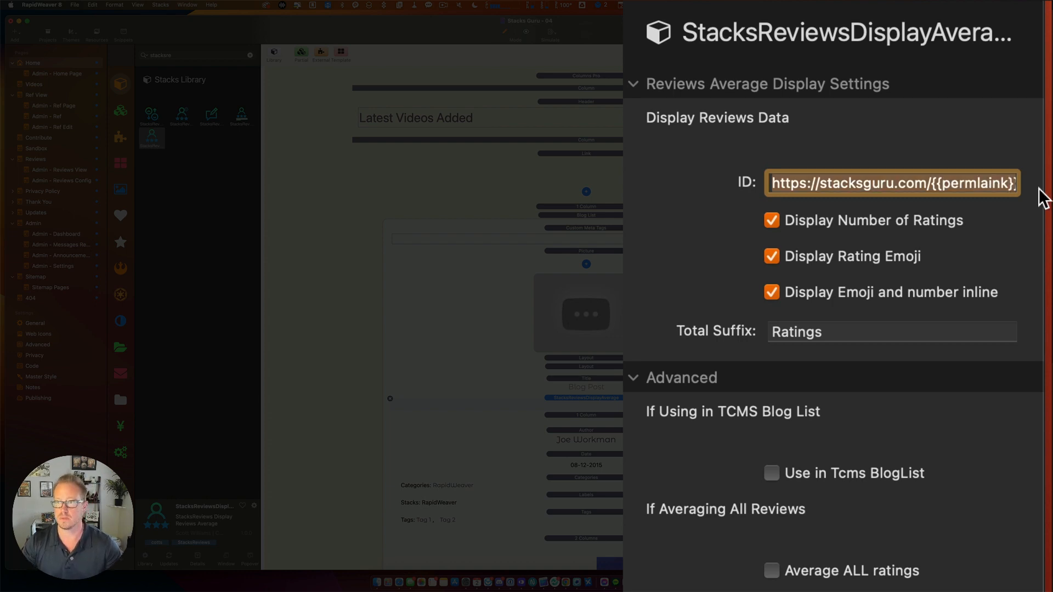
left_click(837, 333)
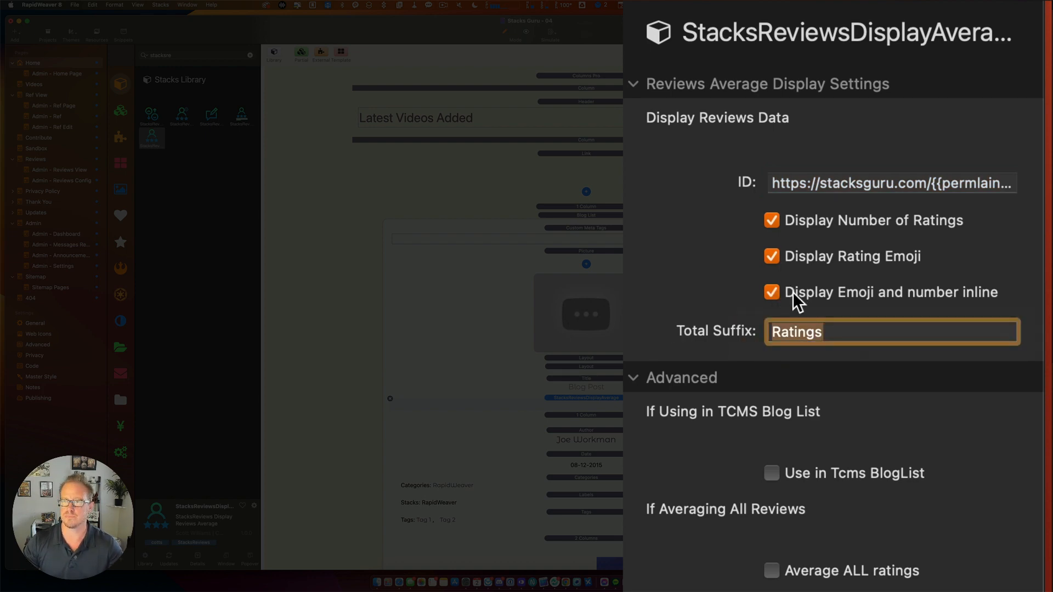
key("BackSpace")
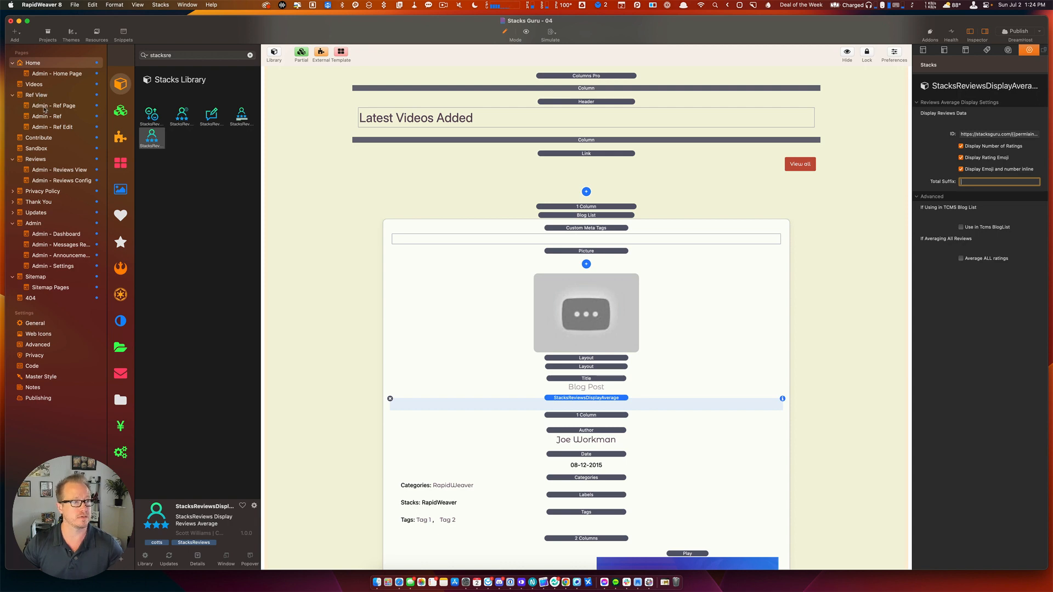
Uncheck Display Emoji and number inline on the Ref View reviews display, then return Home.
left_click(36, 98)
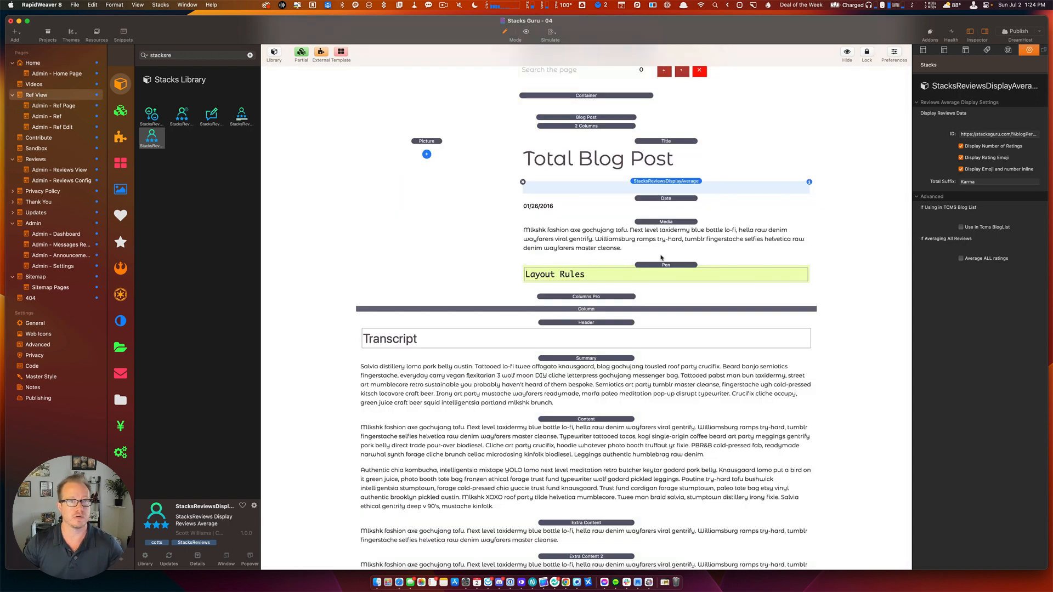
left_click(961, 169)
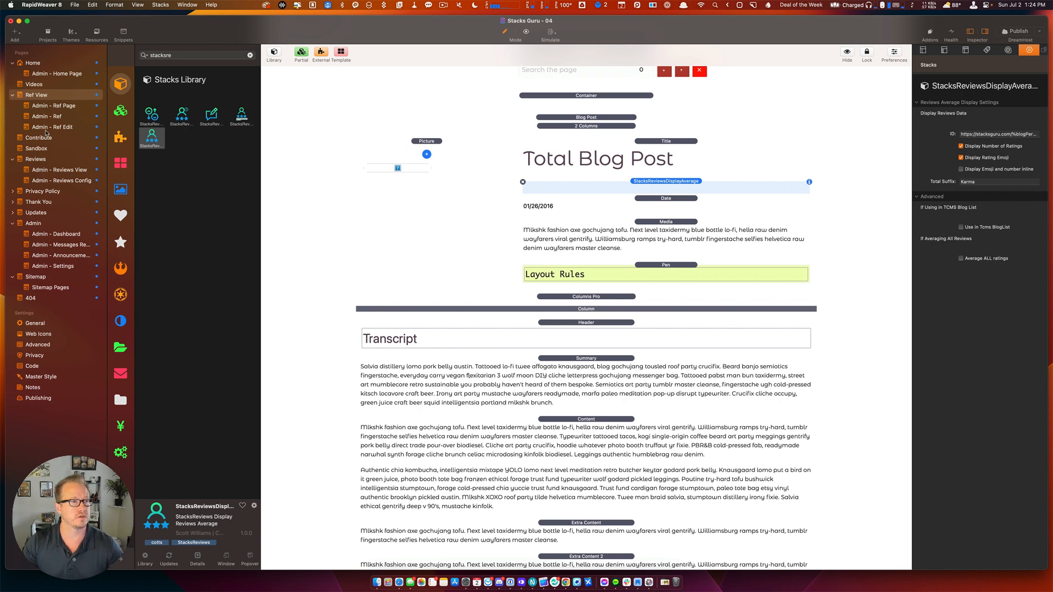
left_click(42, 64)
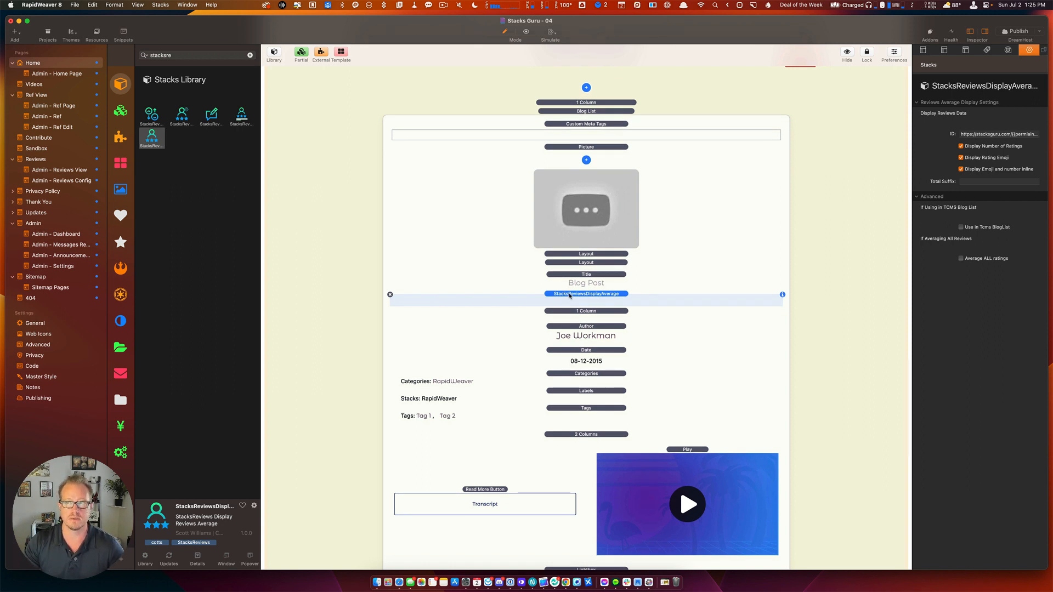
scroll(569, 296, "up", 2)
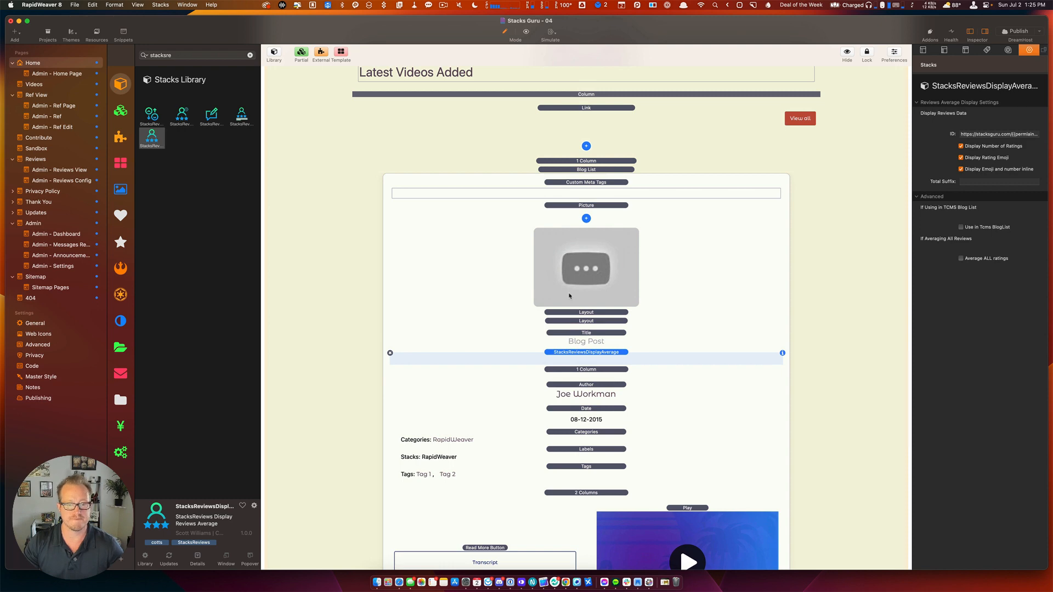
scroll(570, 297, "down", 10)
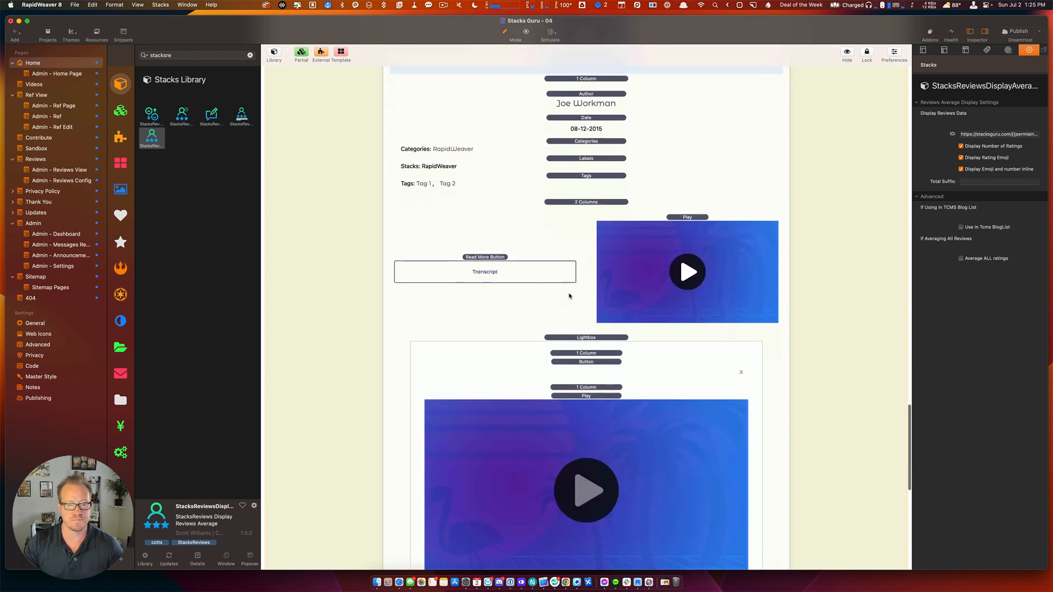
On the Videos page, collapse the Blog Posts | Grid note, then switch to Safari.
left_click(30, 85)
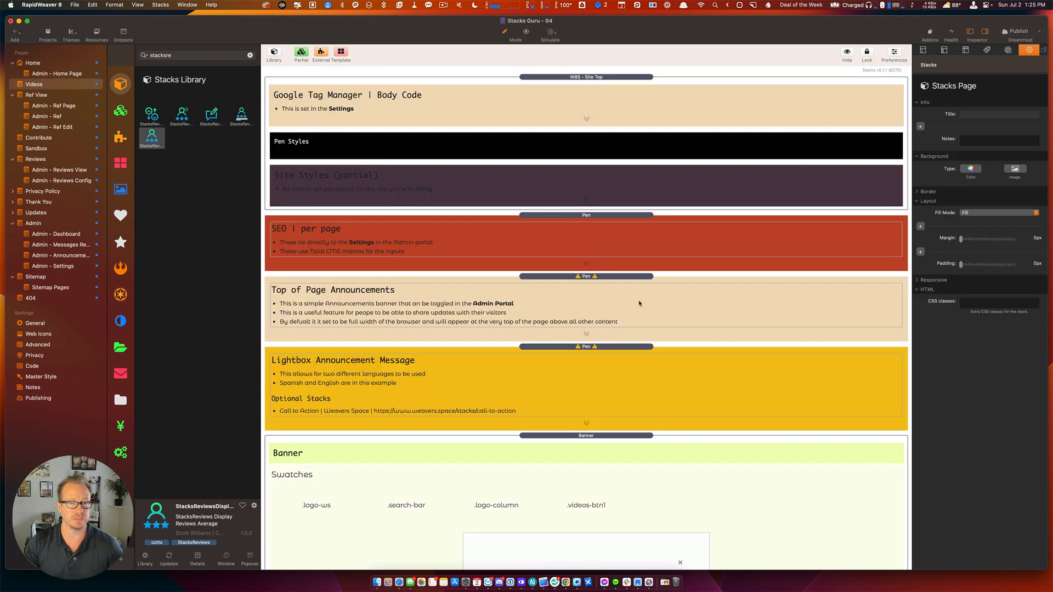
scroll(639, 303, "down", 15)
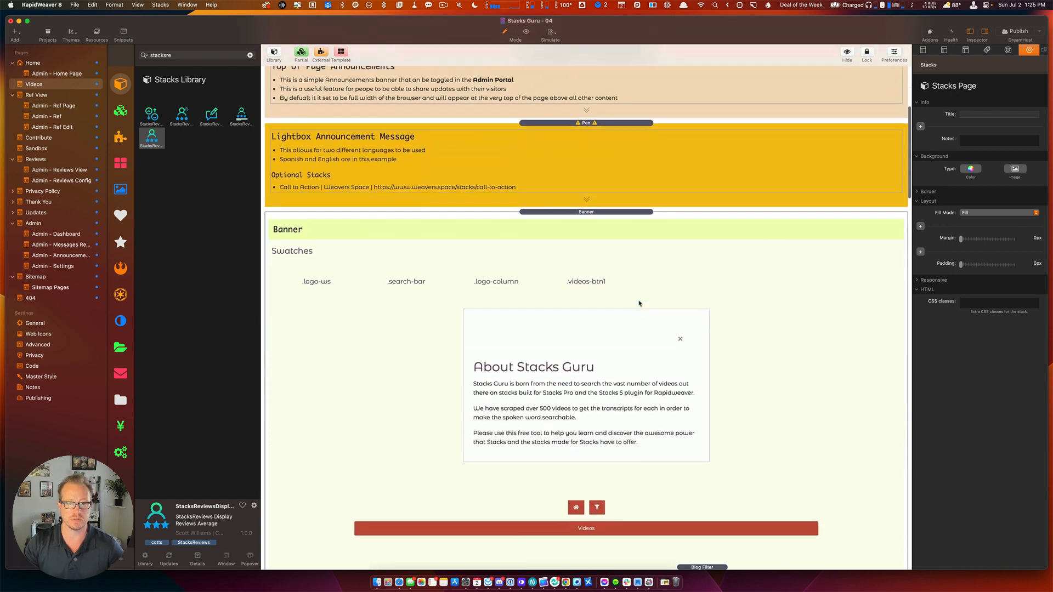
scroll(639, 304, "down", 10)
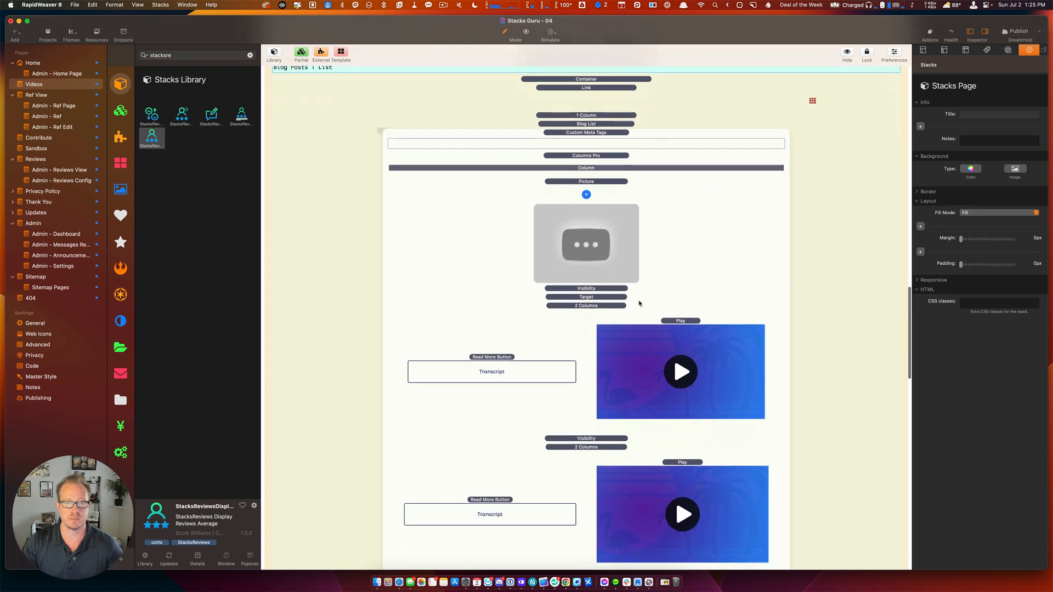
scroll(639, 303, "up", 3)
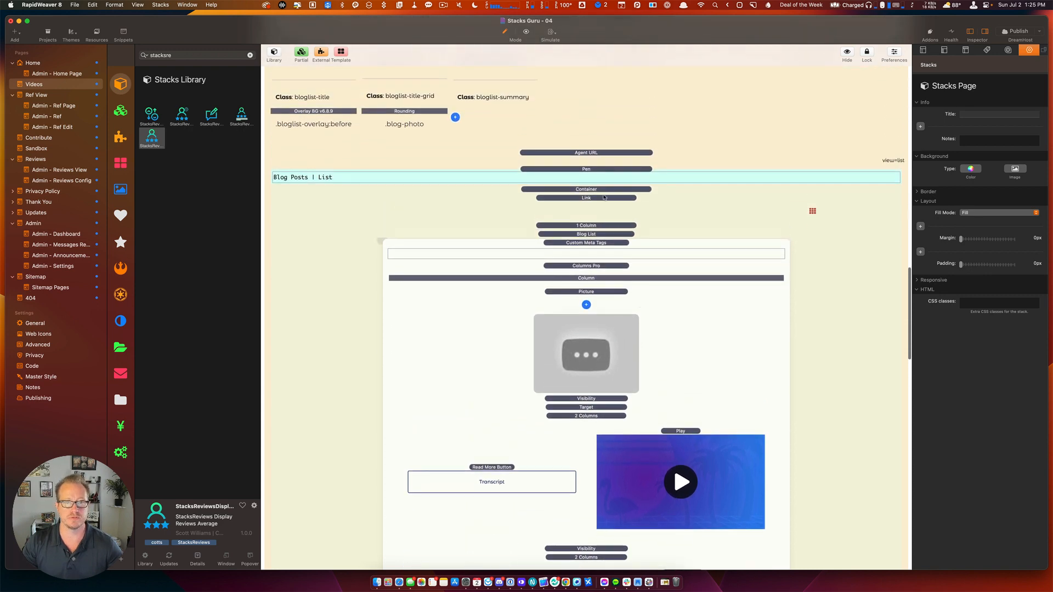
left_click(596, 170)
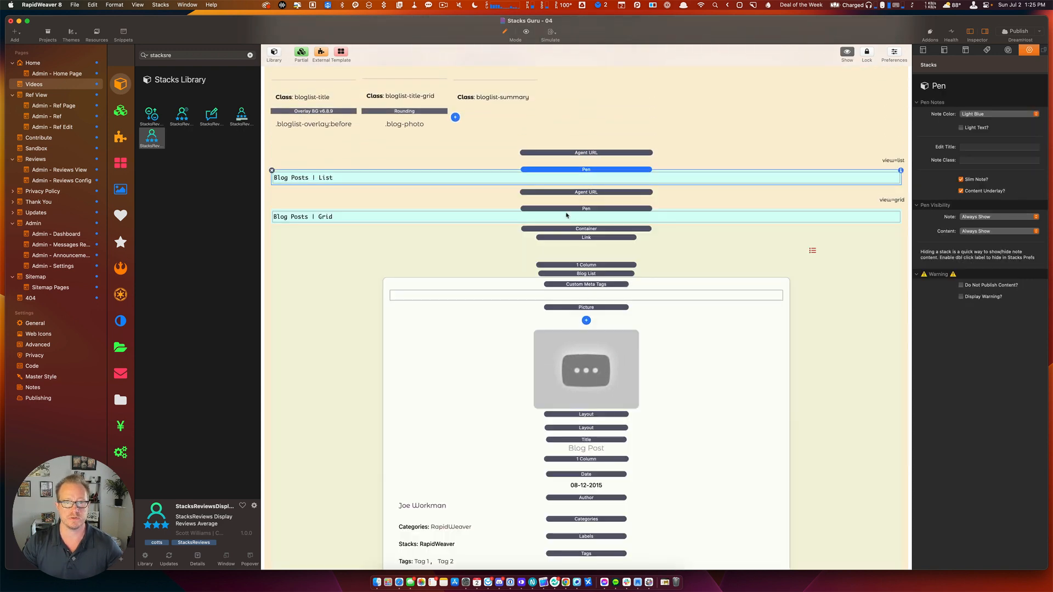
double_click(566, 209)
key("super+Tab")
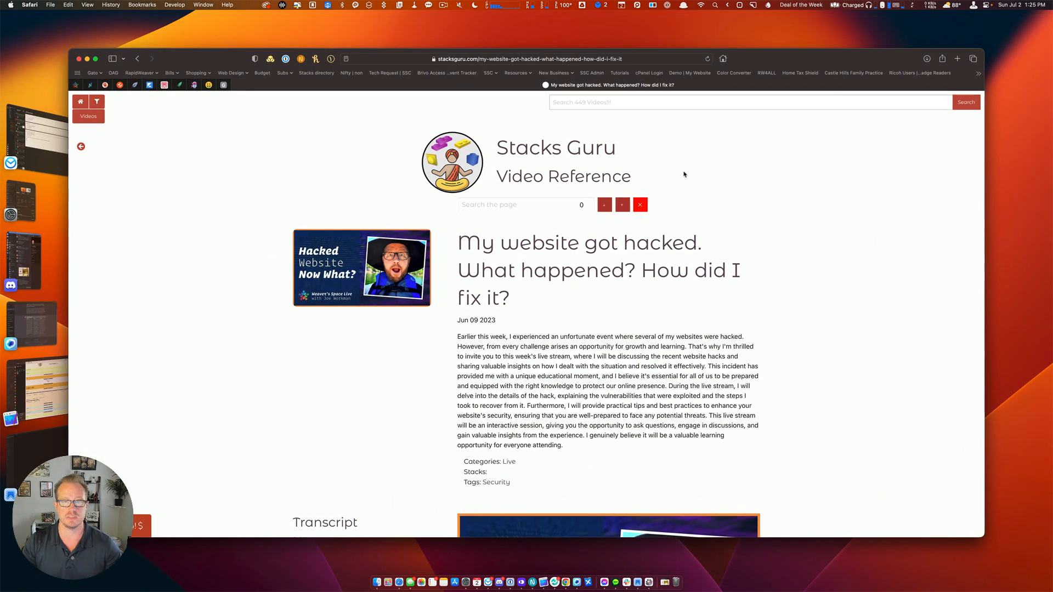
Preview the live Stacks Guru videos listing in grid and list layouts, then return to RapidWeaver.
left_click(82, 120)
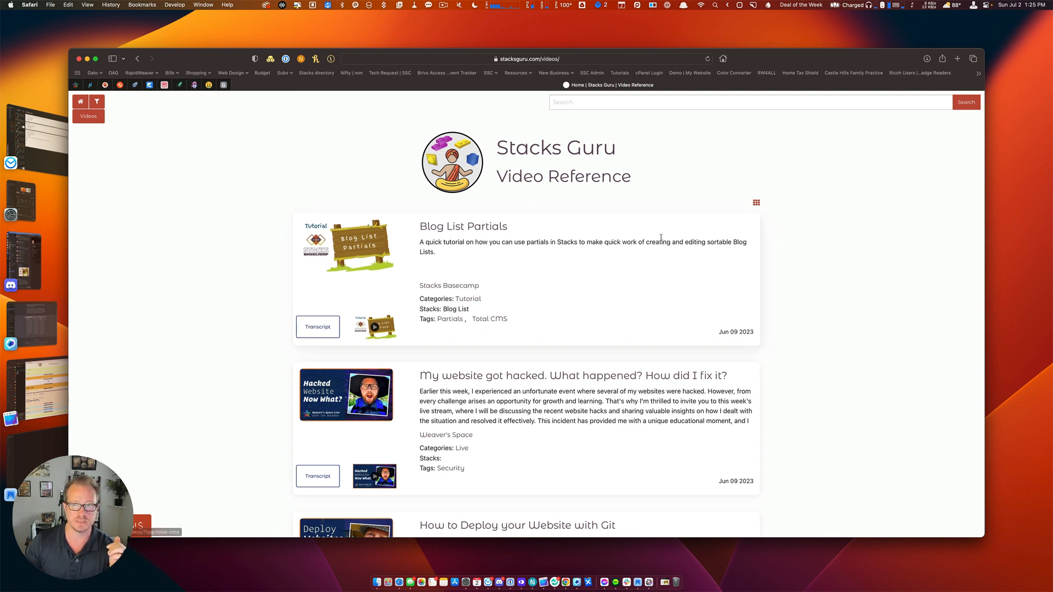
left_click(757, 203)
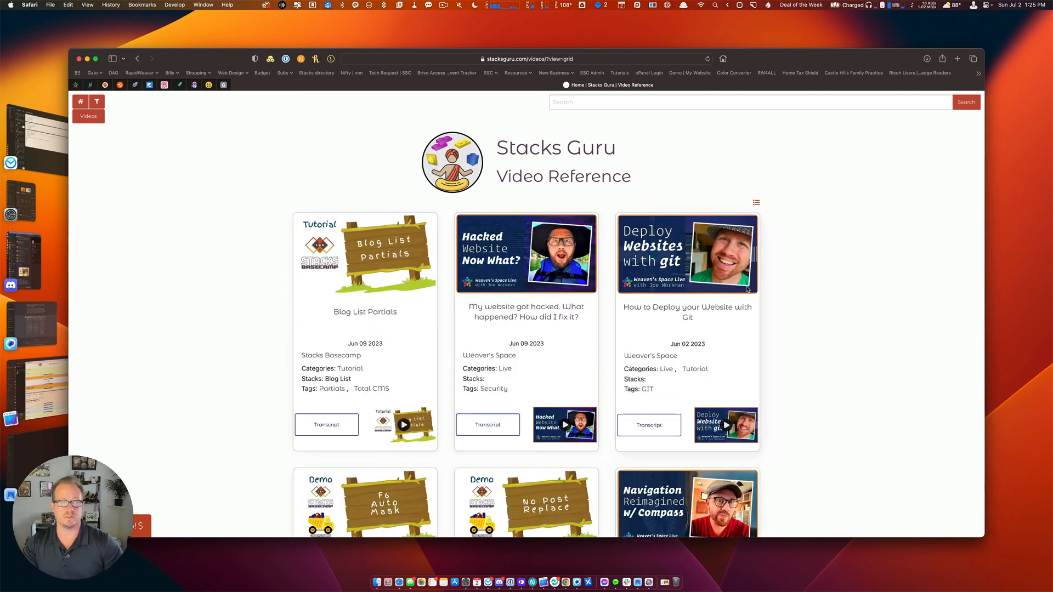
scroll(751, 283, "down", 5)
scroll(748, 289, "up", 5)
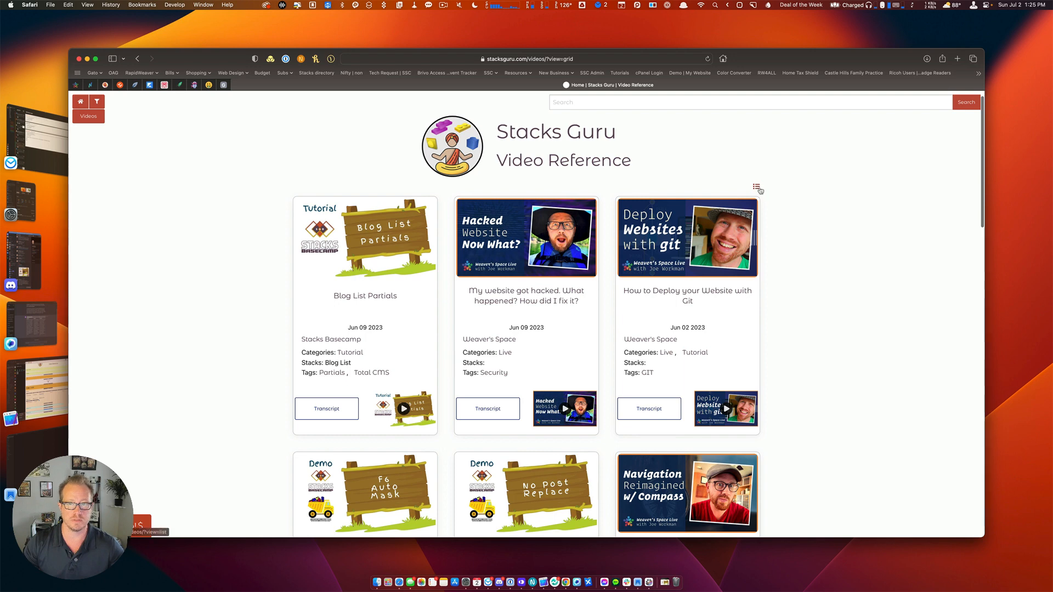
left_click(757, 188)
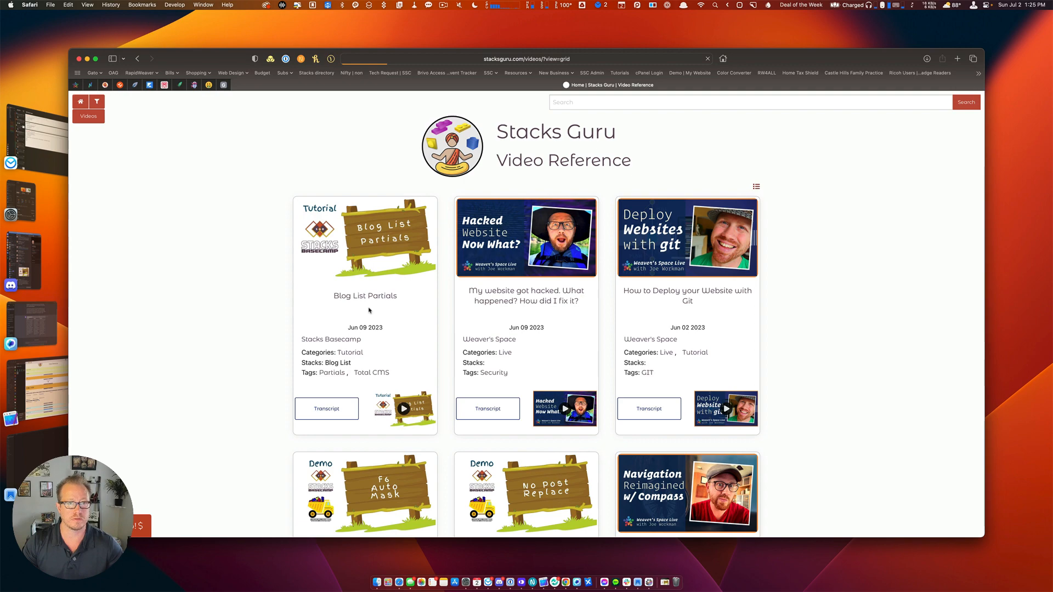
key("super+Tab")
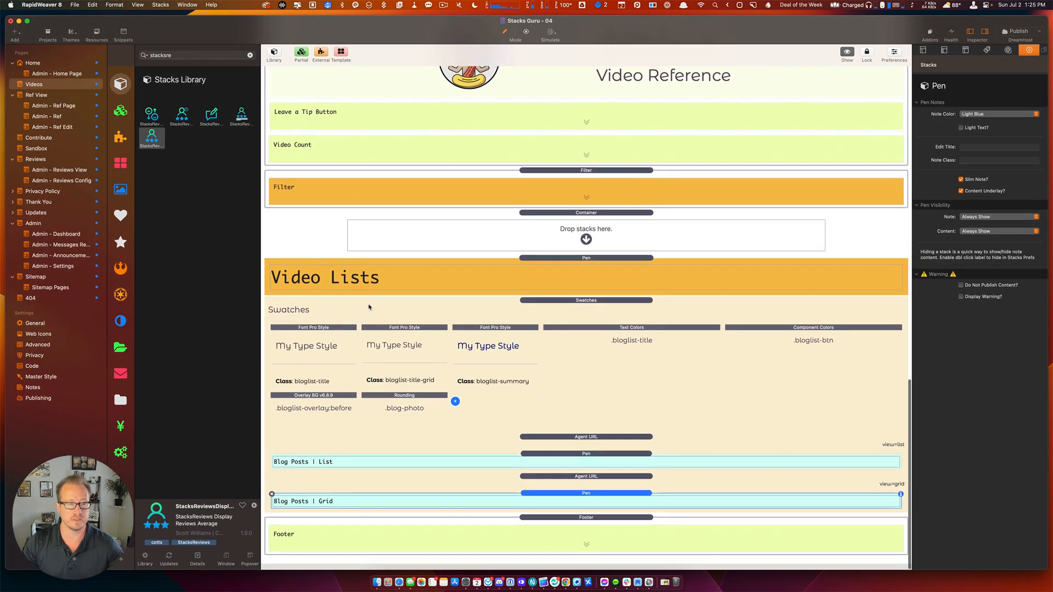
Paste the reviews average display below the Picture stack in the Blog Posts | List layout.
scroll(479, 288, "up", 1)
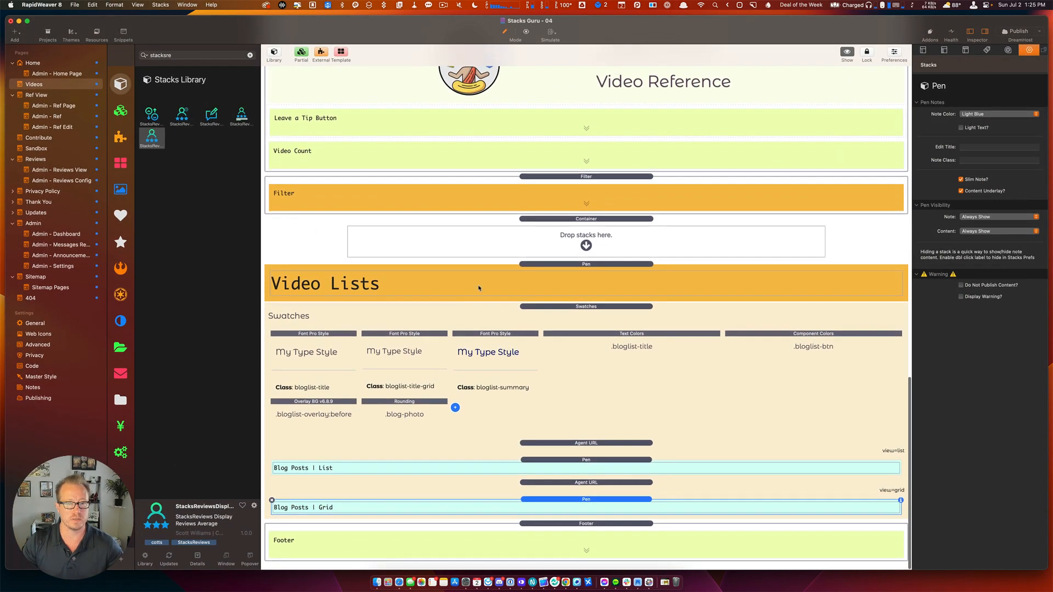
double_click(563, 462)
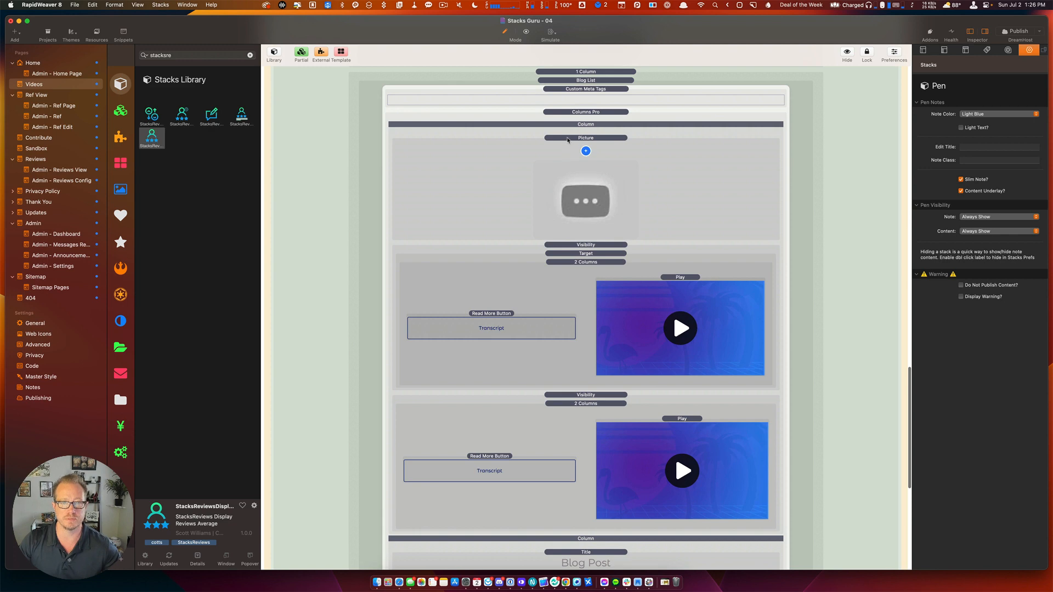
left_click(568, 139)
key("super+v")
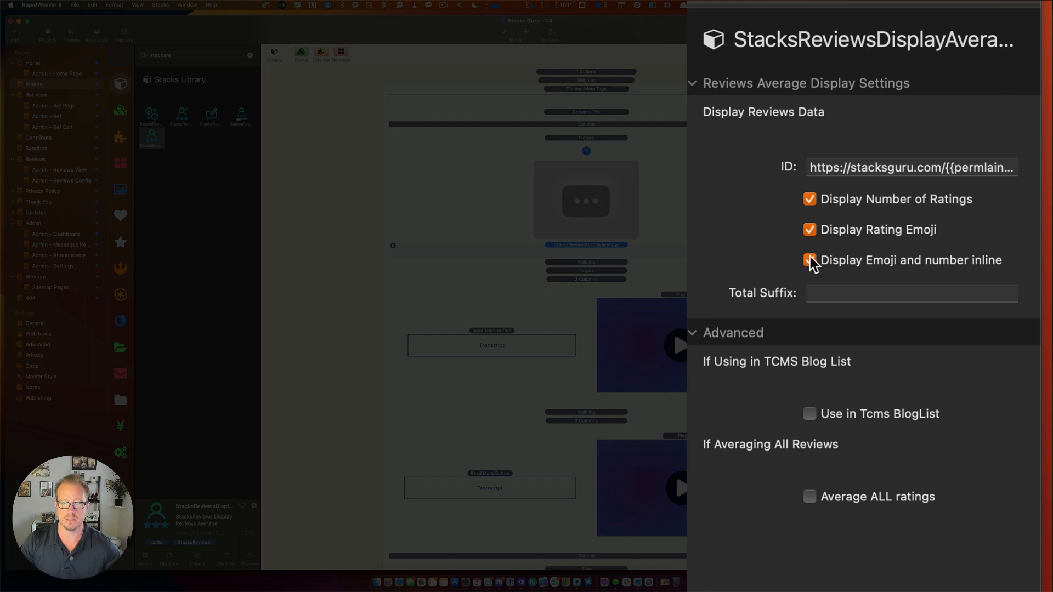
Set the average's Total Suffix to 'Karma' and turn on Use in Tcms BlogList.
left_click(877, 293)
type("Karm")
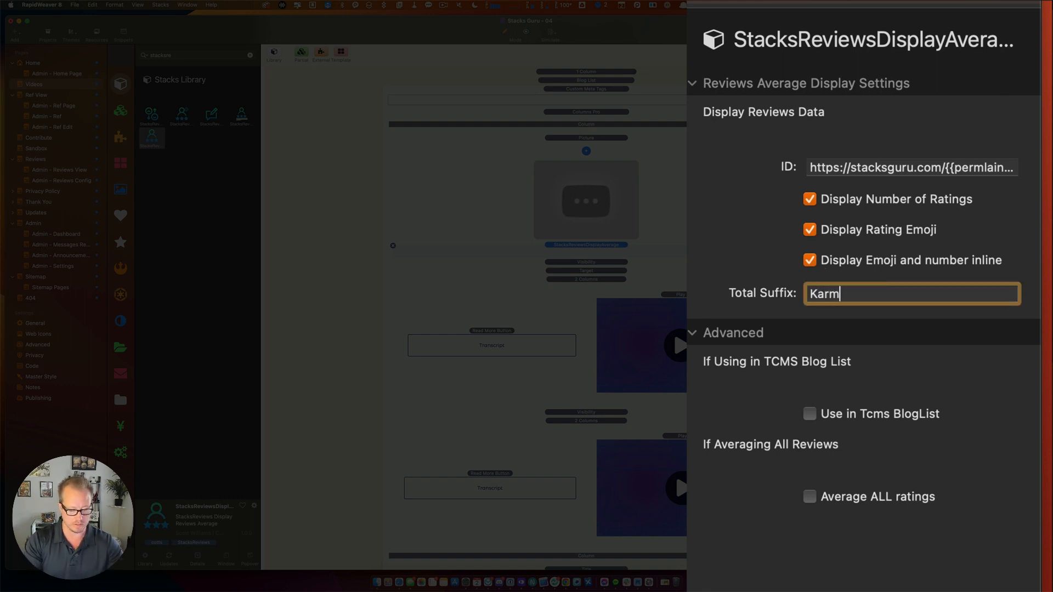
type("a")
key("Return")
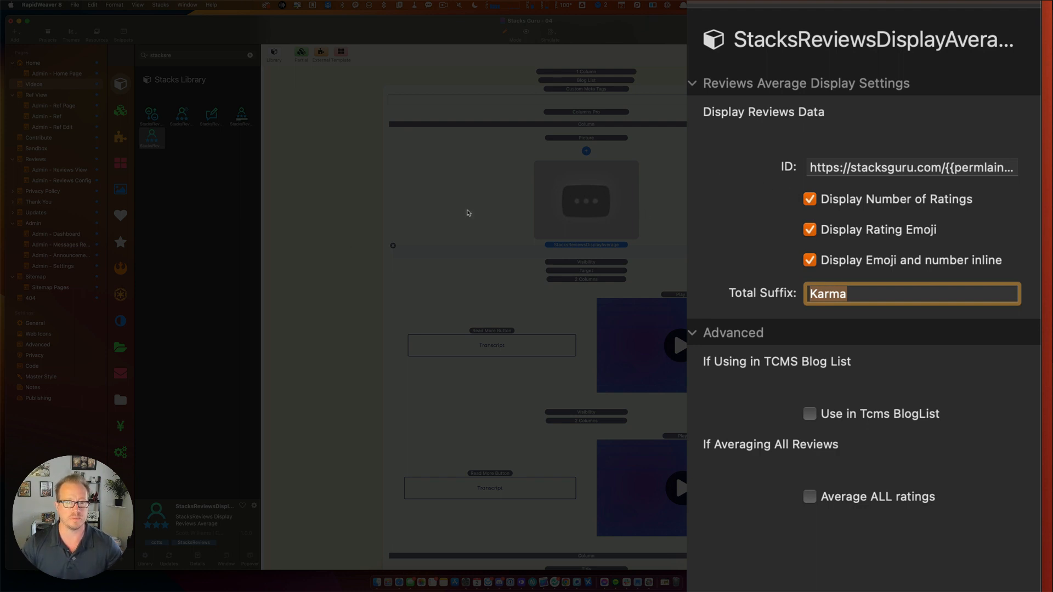
scroll(497, 257, "up", 5)
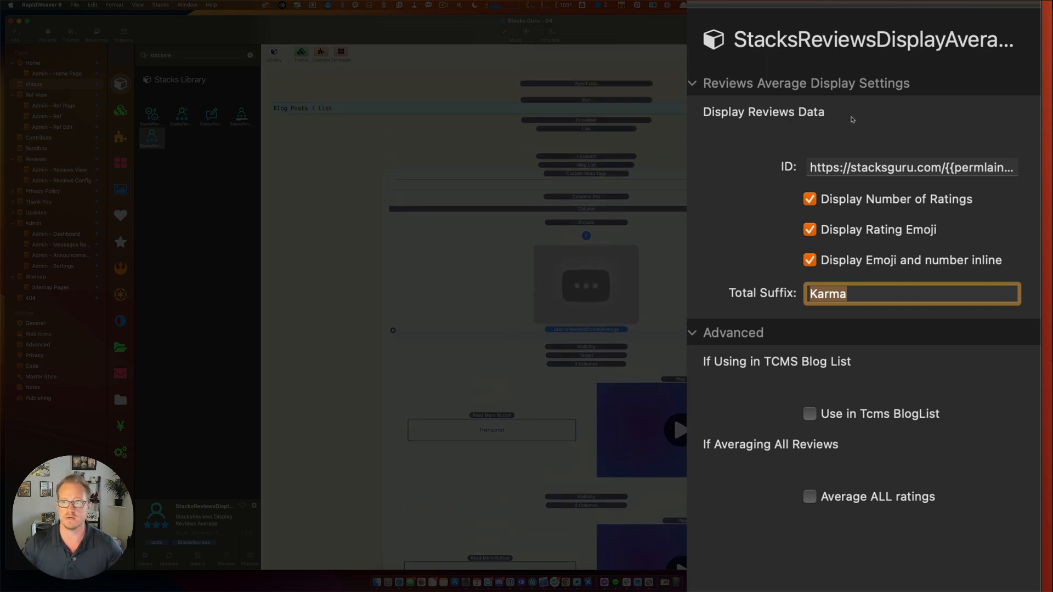
left_click(811, 416)
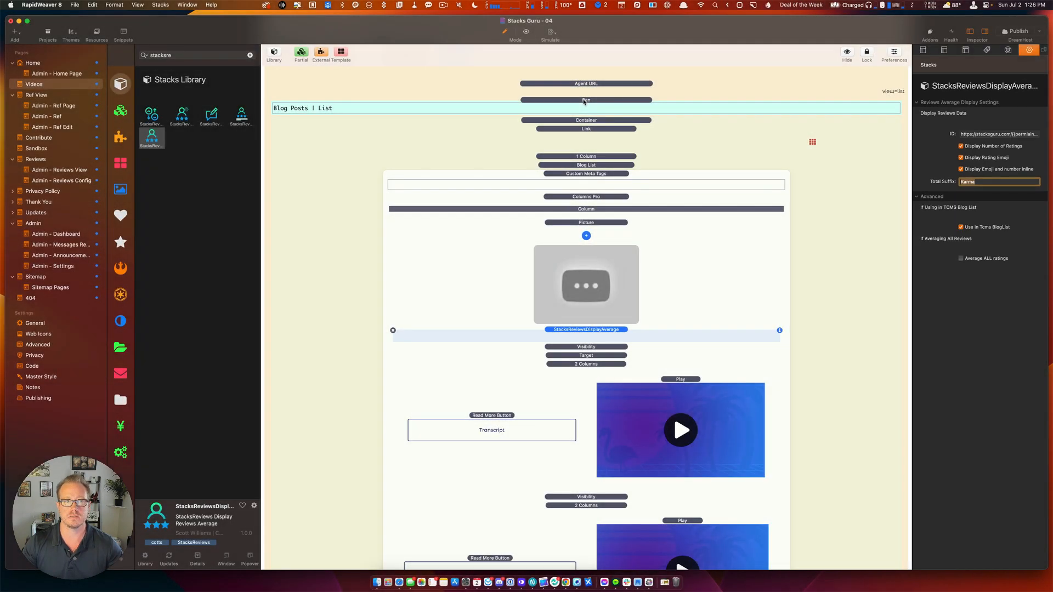
left_click(585, 101)
scroll(584, 104, "up", 15)
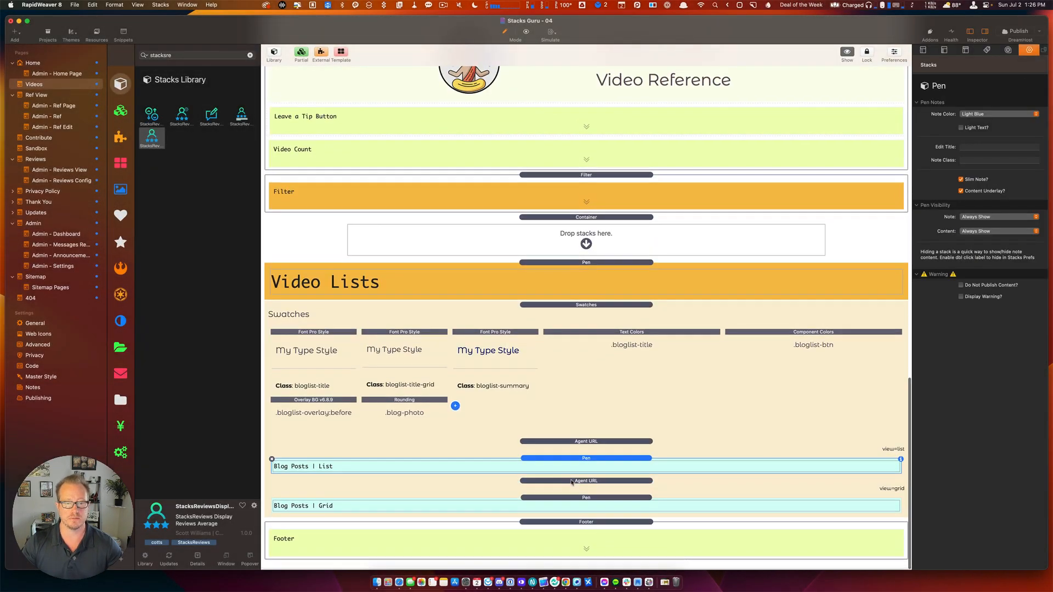
Add the reviews average to the Blog Posts | Grid Layout stack with Use in Tcms BlogList enabled, then collapse the pen.
left_click(575, 499)
scroll(575, 500, "down", 10)
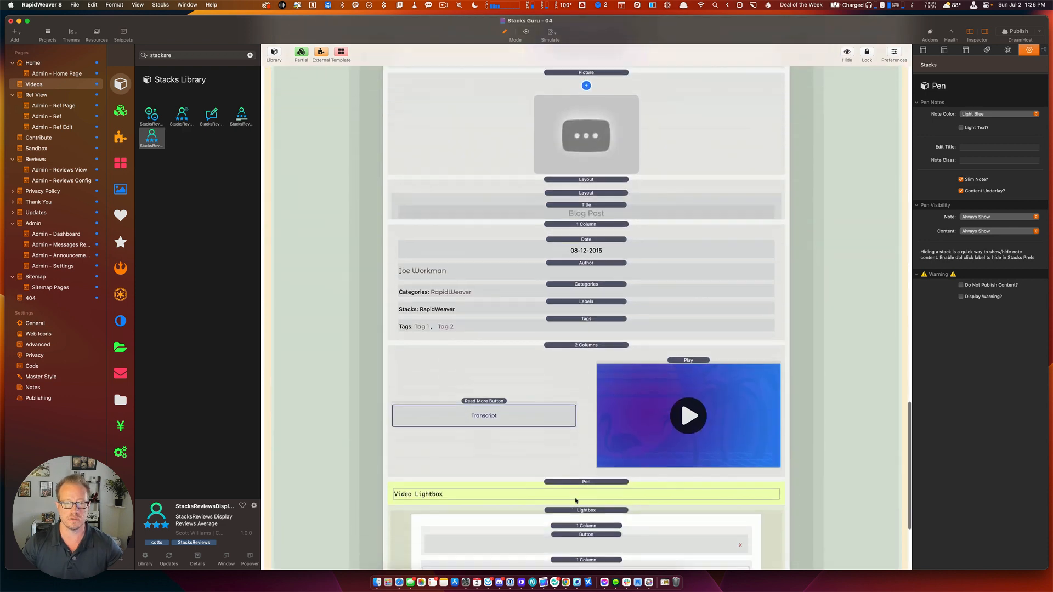
scroll(574, 501, "up", 1)
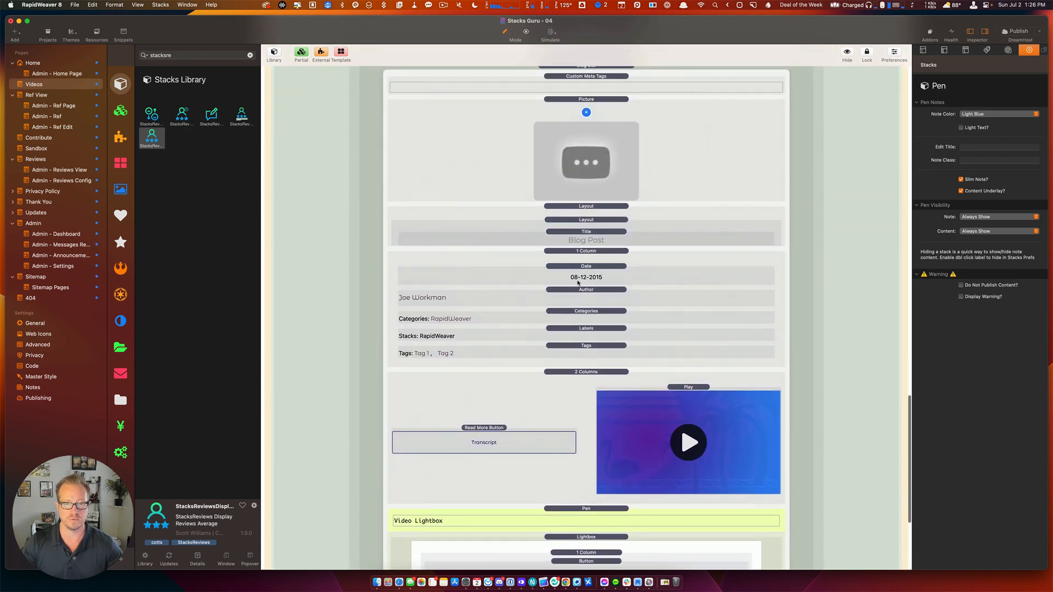
left_click(581, 220)
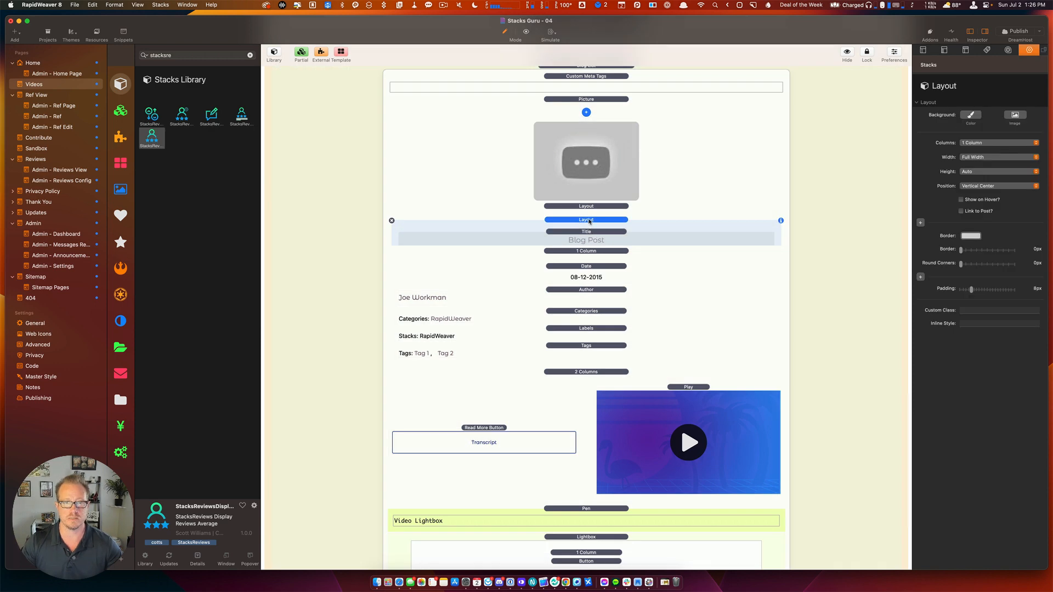
left_click(587, 207)
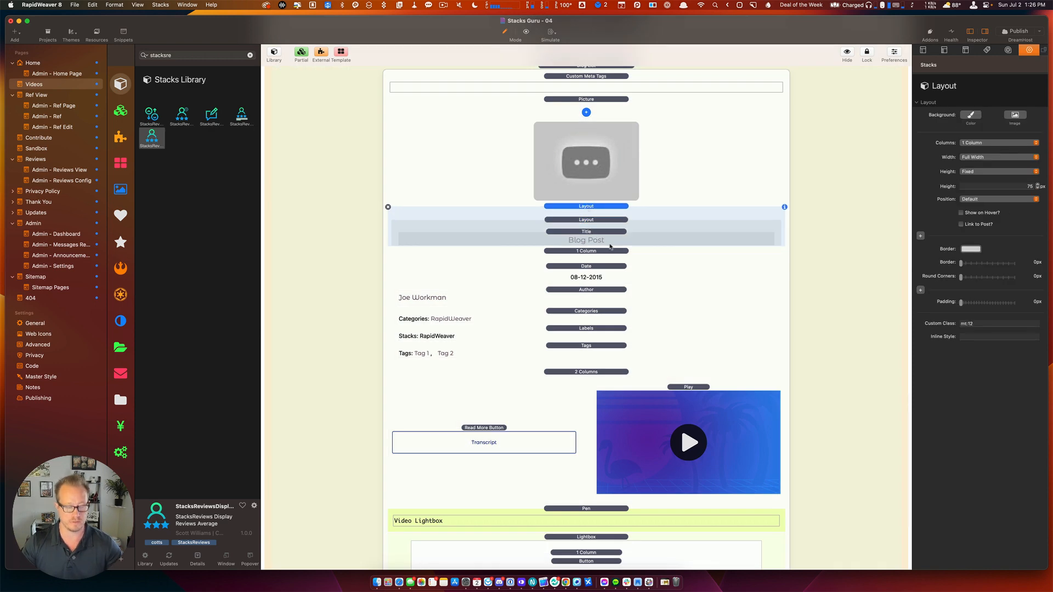
key("super+c")
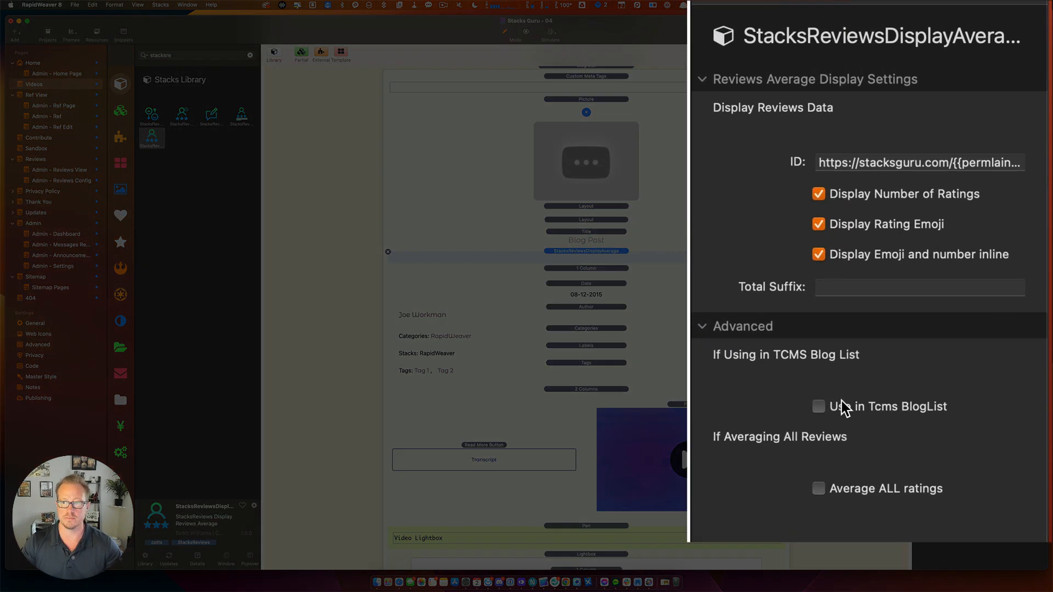
left_click(844, 407)
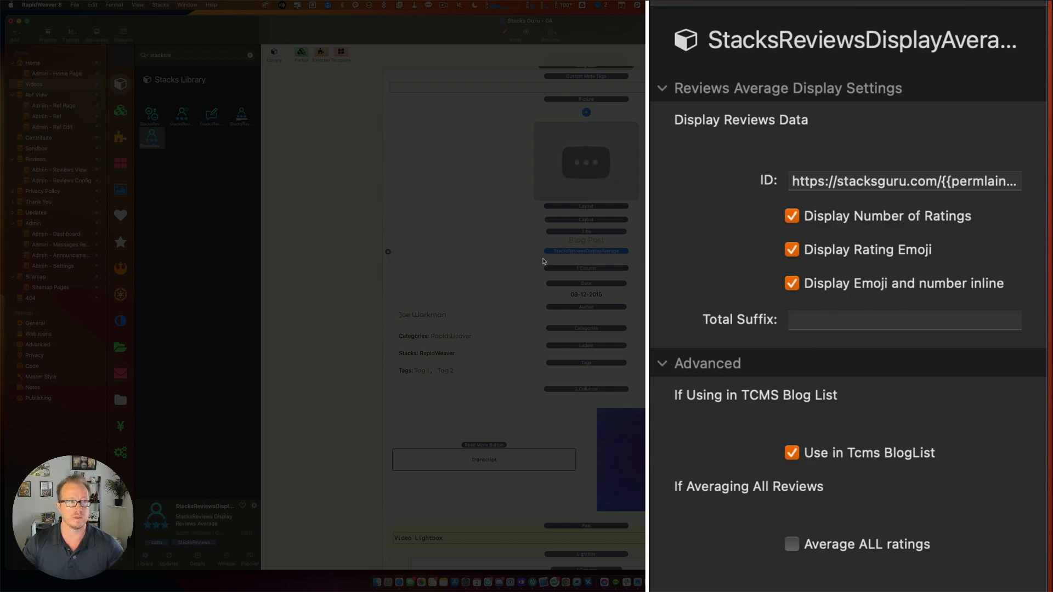
scroll(543, 262, "up", 5)
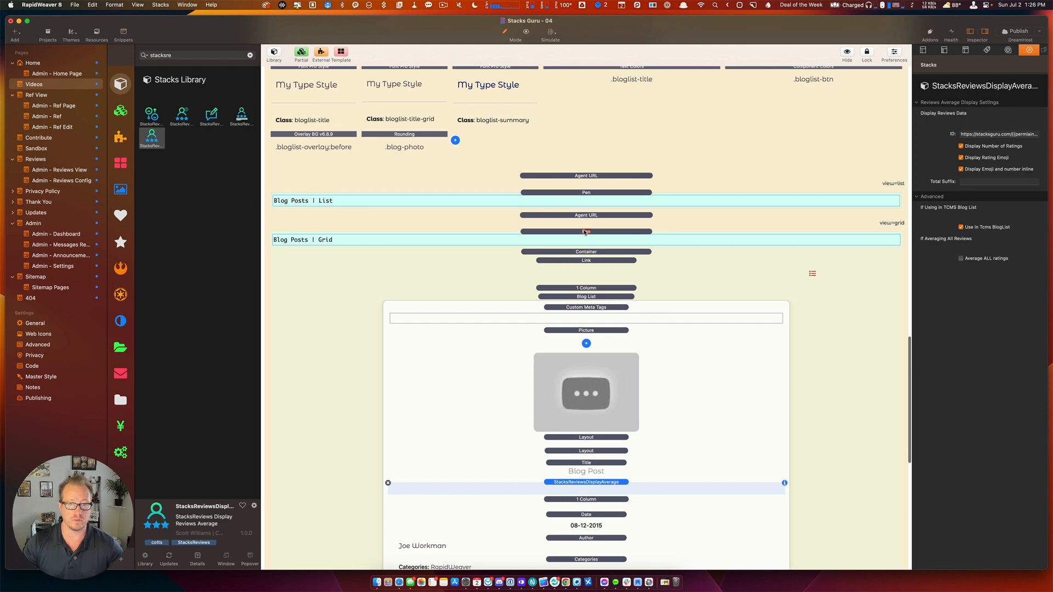
double_click(585, 231)
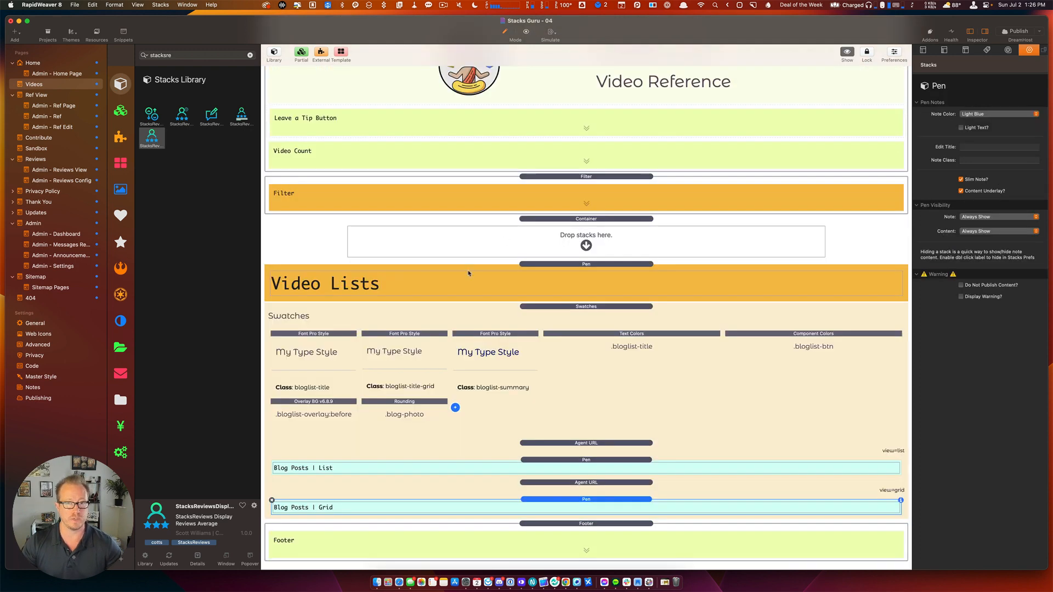
scroll(469, 273, "up", 10)
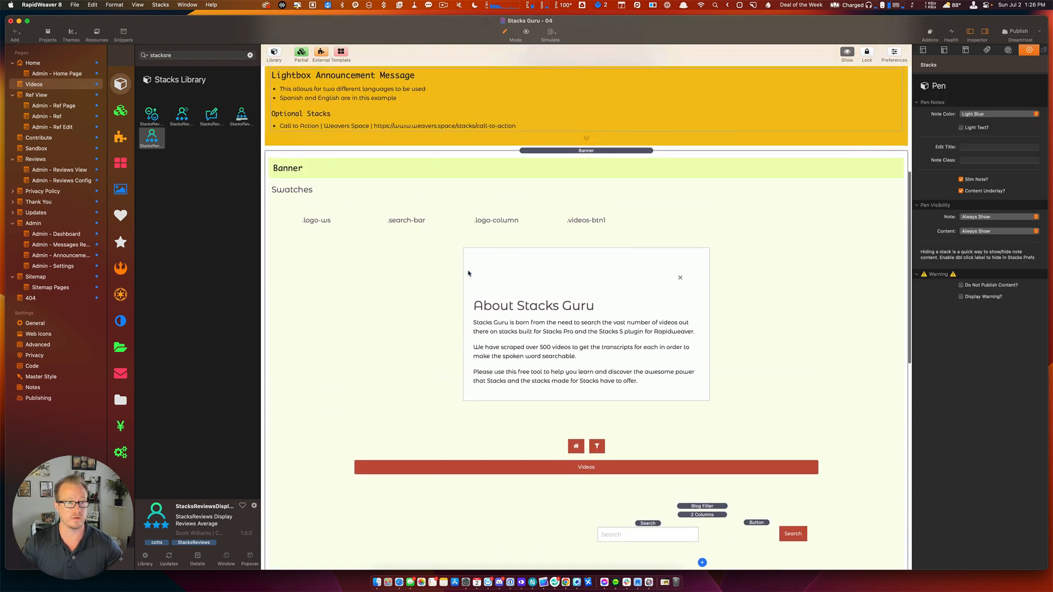
Save the project and copy the admin-reviews-config folder name from the Admin - Reviews Config page.
scroll(468, 274, "up", 10)
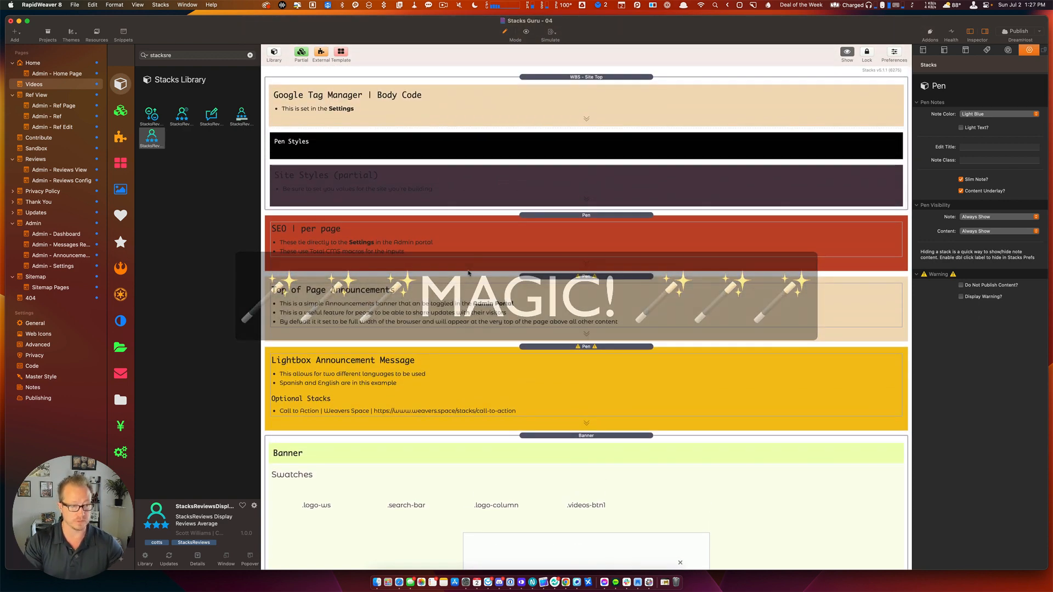
key("super+s")
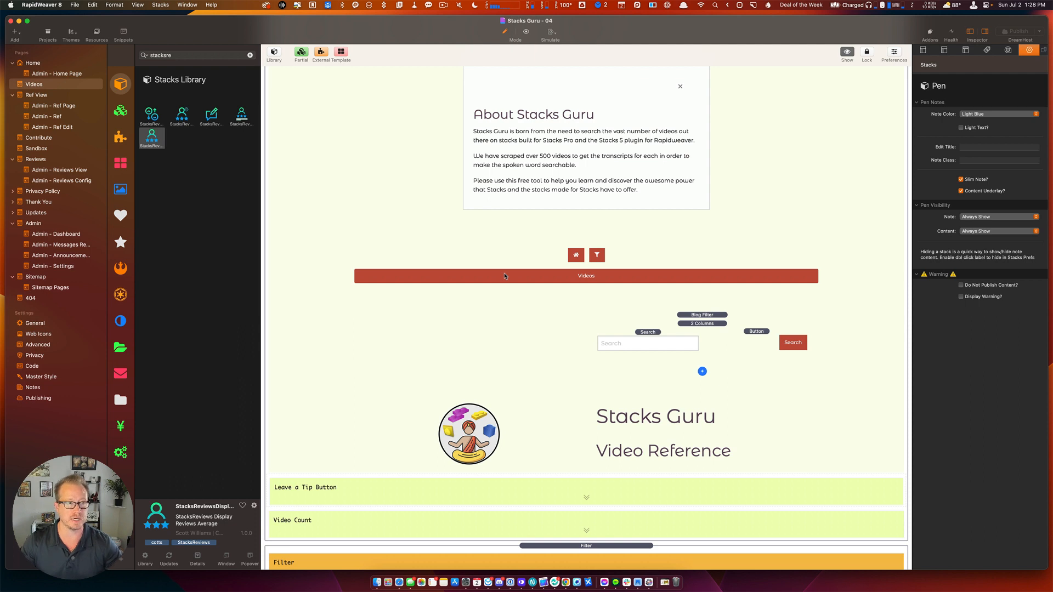
left_click(69, 182)
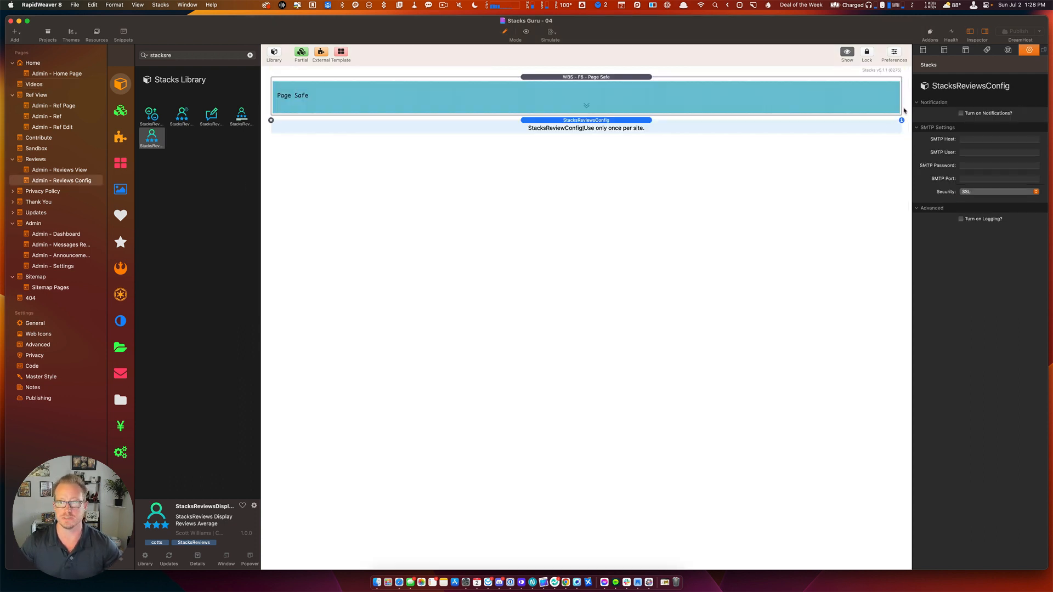
left_click(924, 50)
left_click_drag(1021, 156, 922, 157)
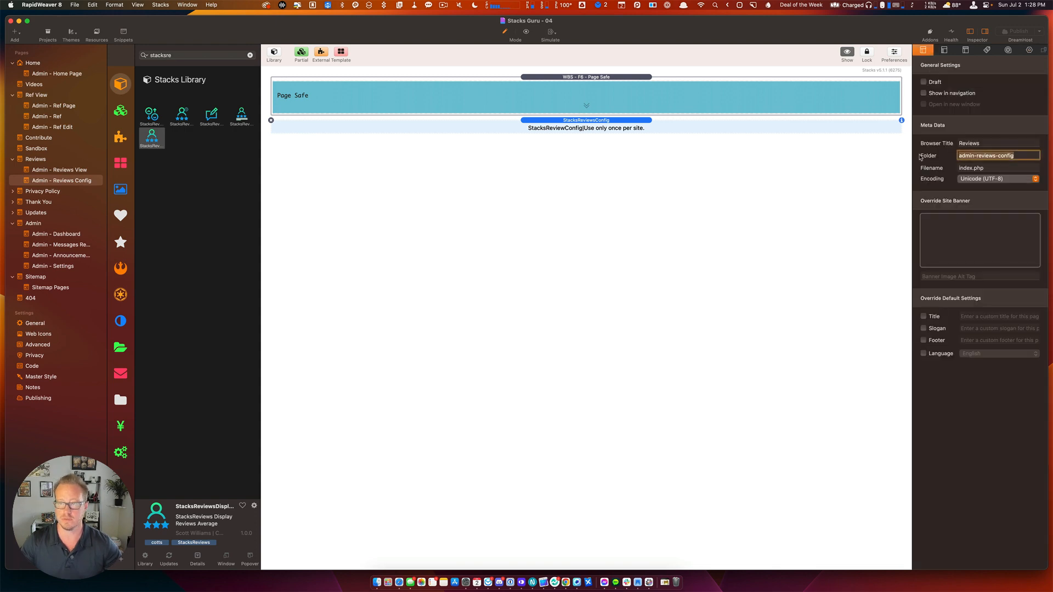
left_click(1028, 50)
key("super+Tab")
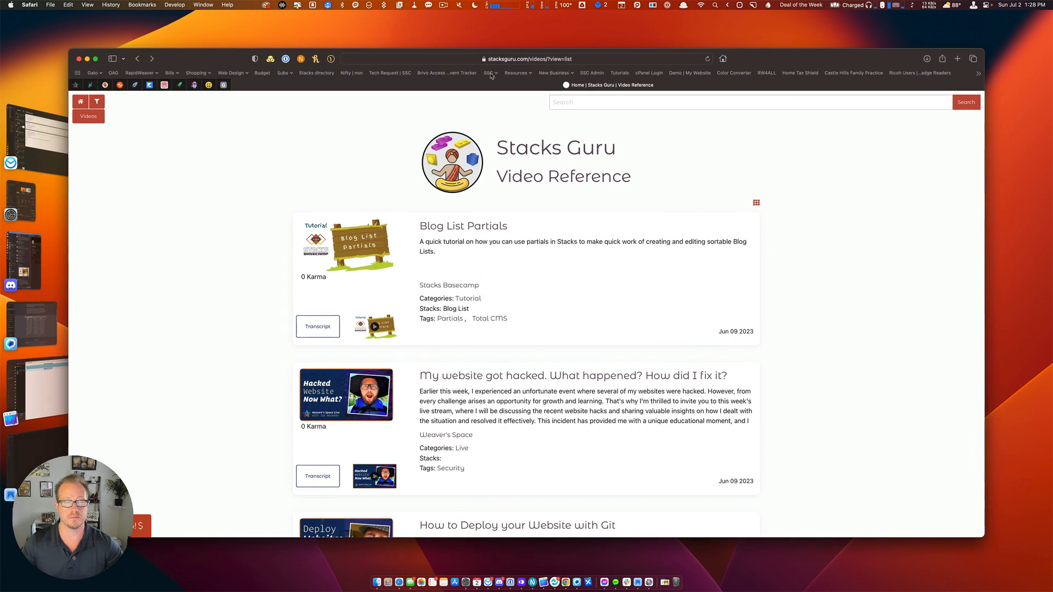
Load stacksguru.com/reviews/admin-reviews-config and unlock it with the admin passcode.
left_click(434, 59)
left_click_drag(408, 59, 492, 61)
type("re")
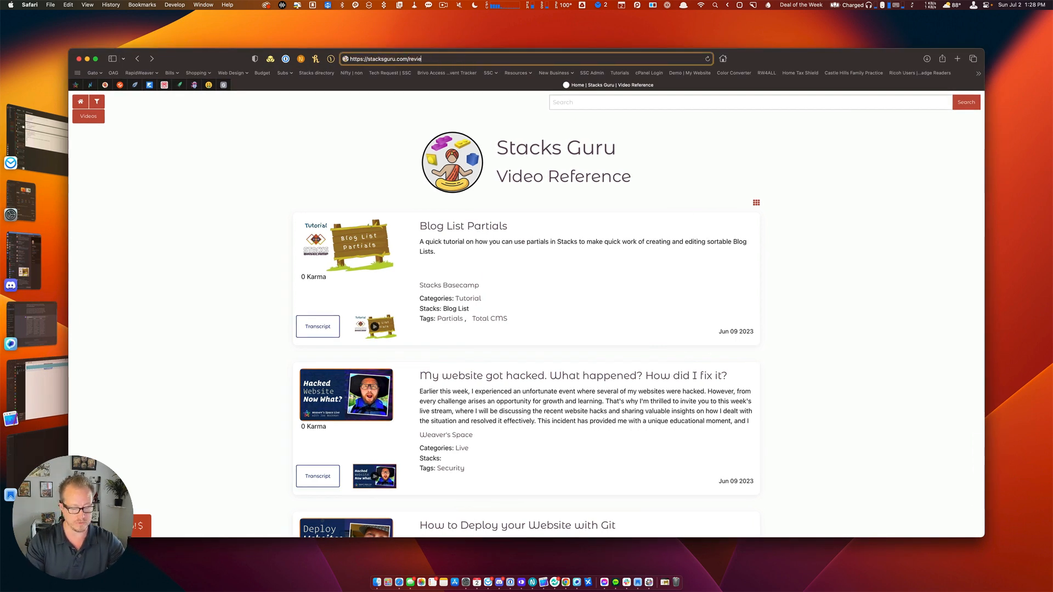
type("views/admin-reviews-config")
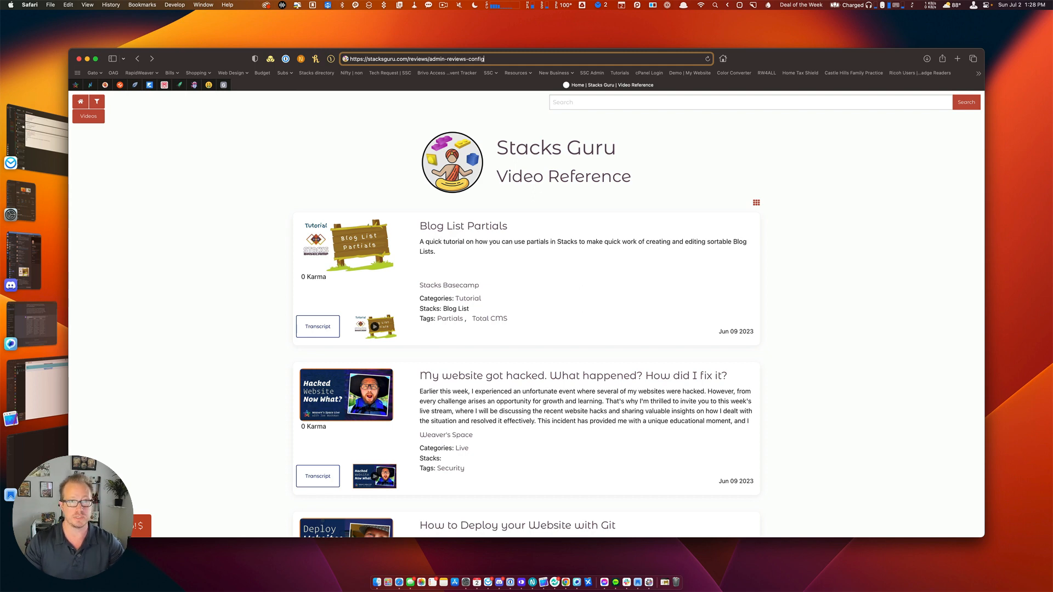
key("Return")
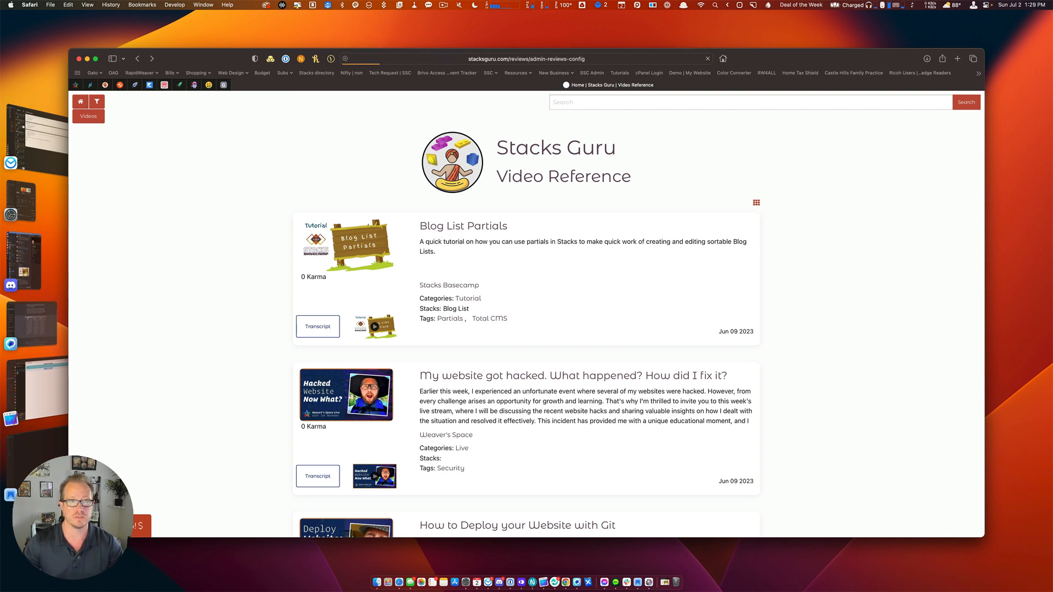
type("••••••••")
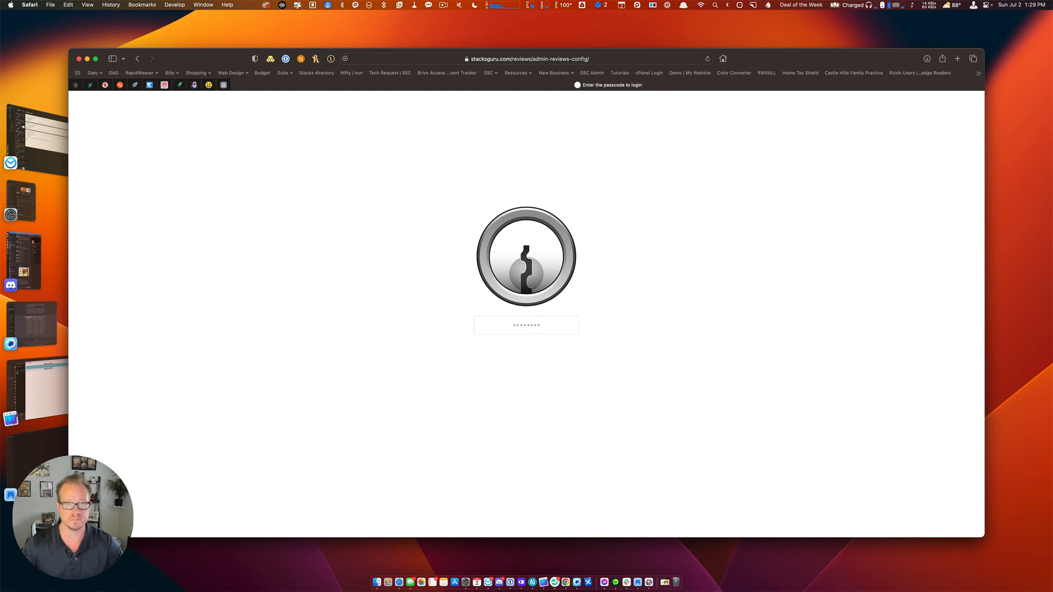
key("Return")
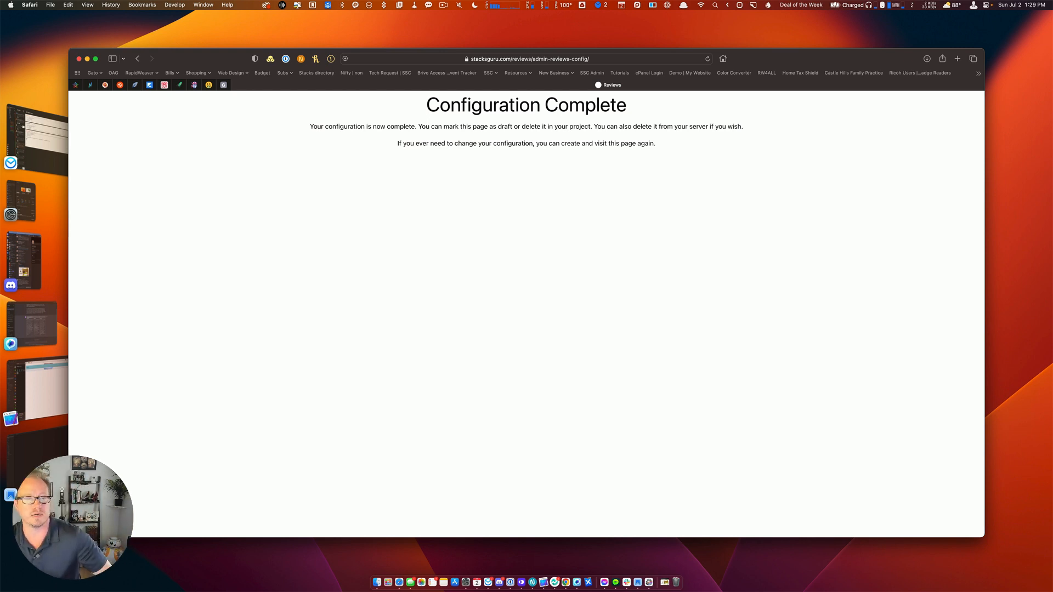
Strip the URL path to load the Stacks Guru home page.
key("super+Tab")
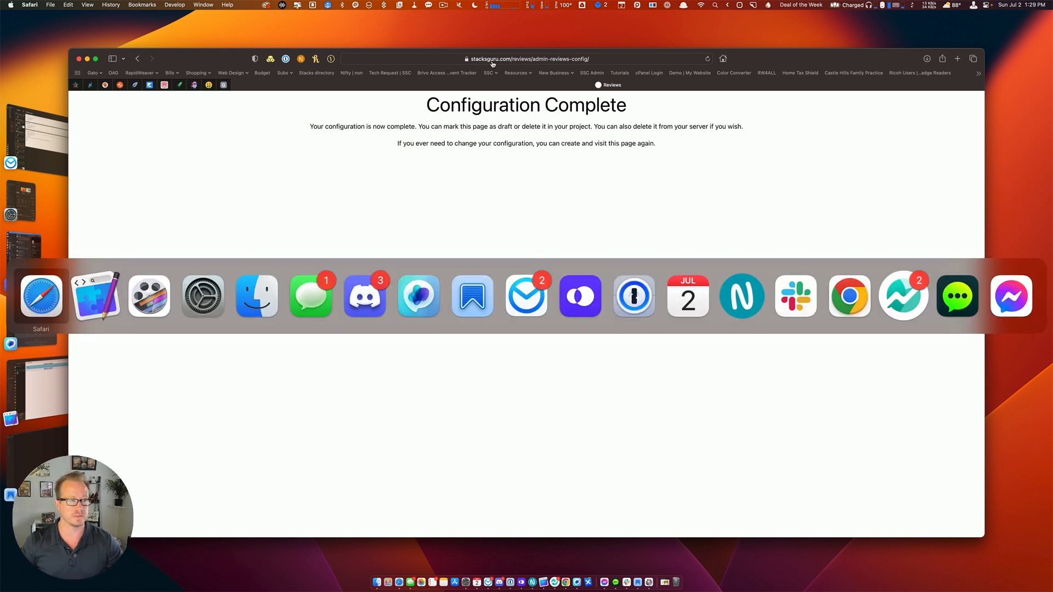
key("super+Tab")
key("super+Tab")
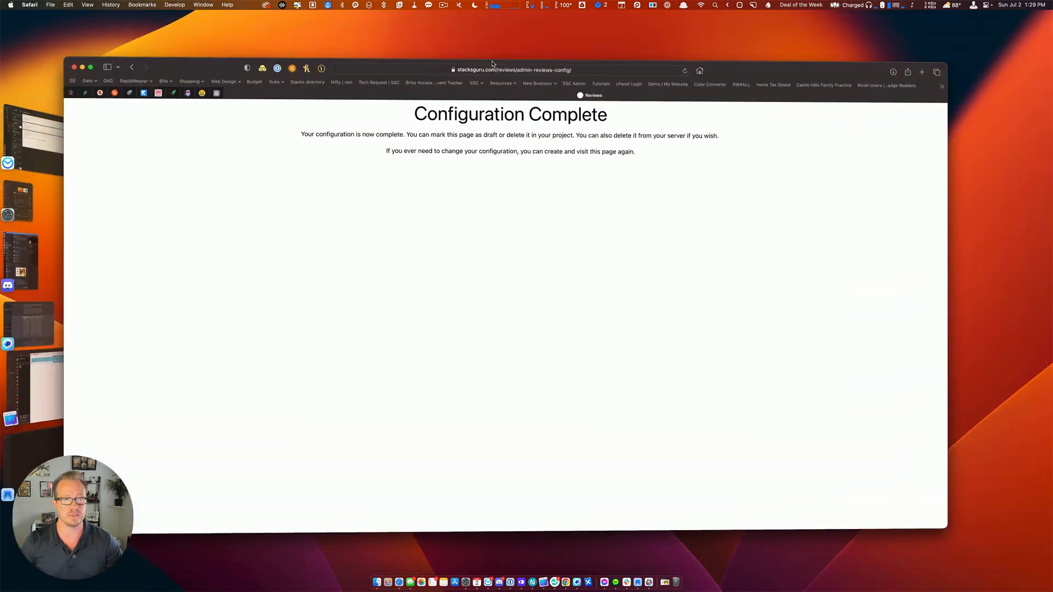
left_click(455, 57)
left_click(420, 59)
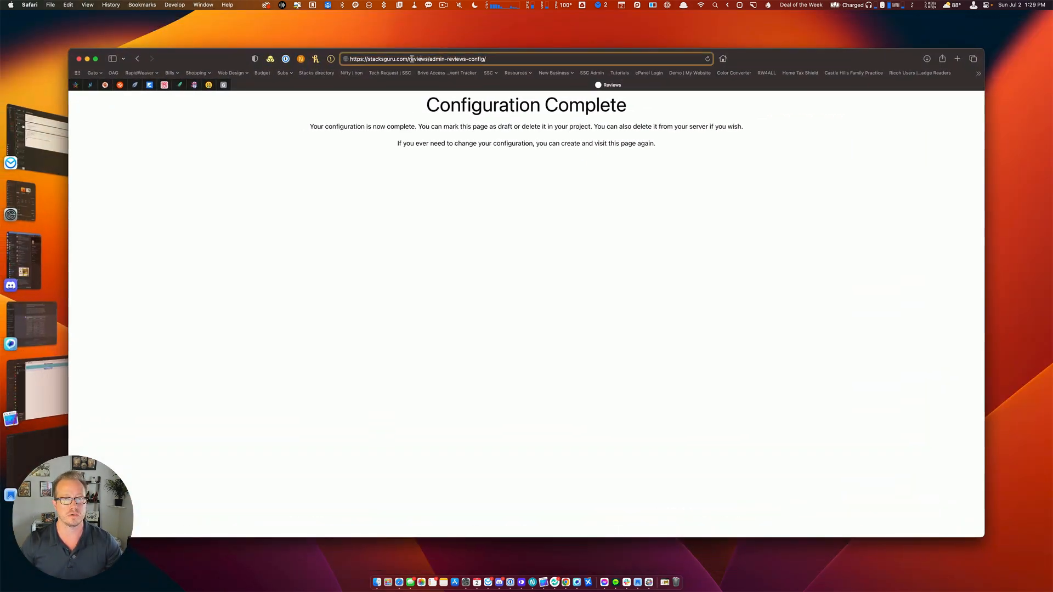
left_click_drag(409, 59, 542, 57)
key("BackSpace")
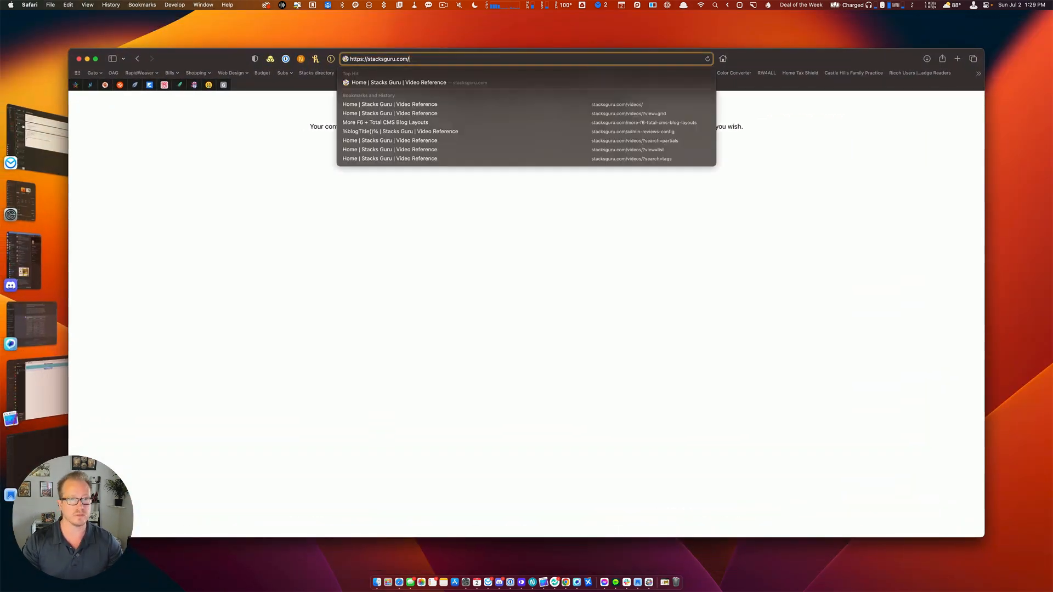
key("Return")
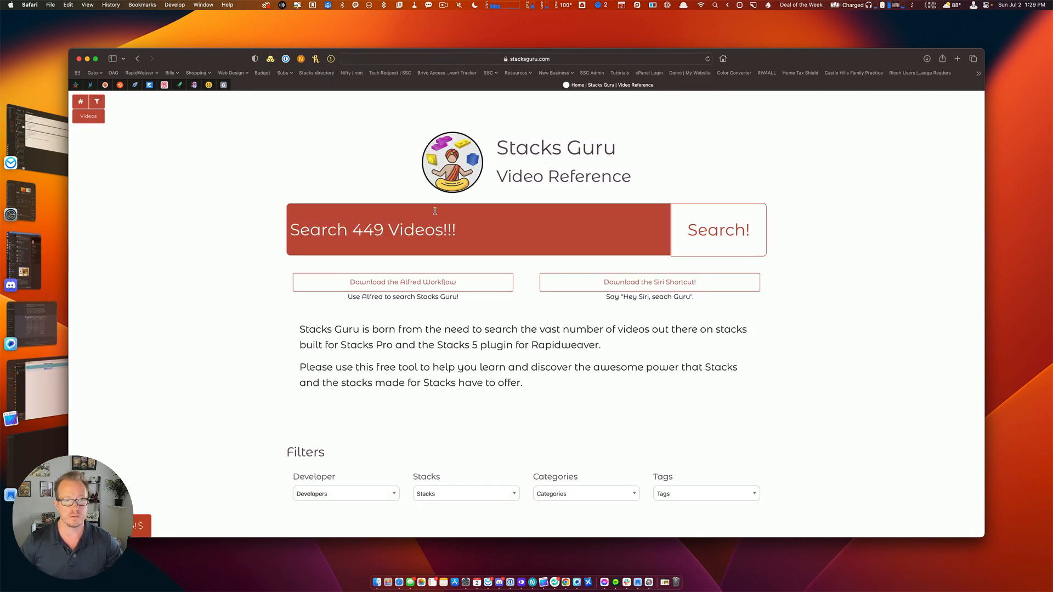
Open the Blog List Partials post and check its 0 Karma count.
scroll(428, 255, "down", 8)
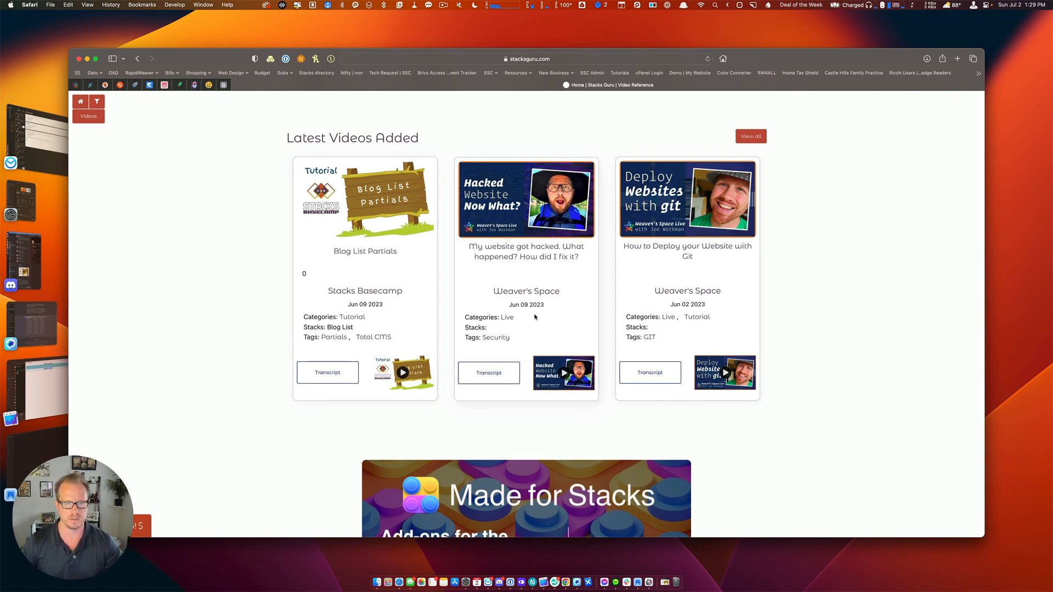
left_click(378, 201)
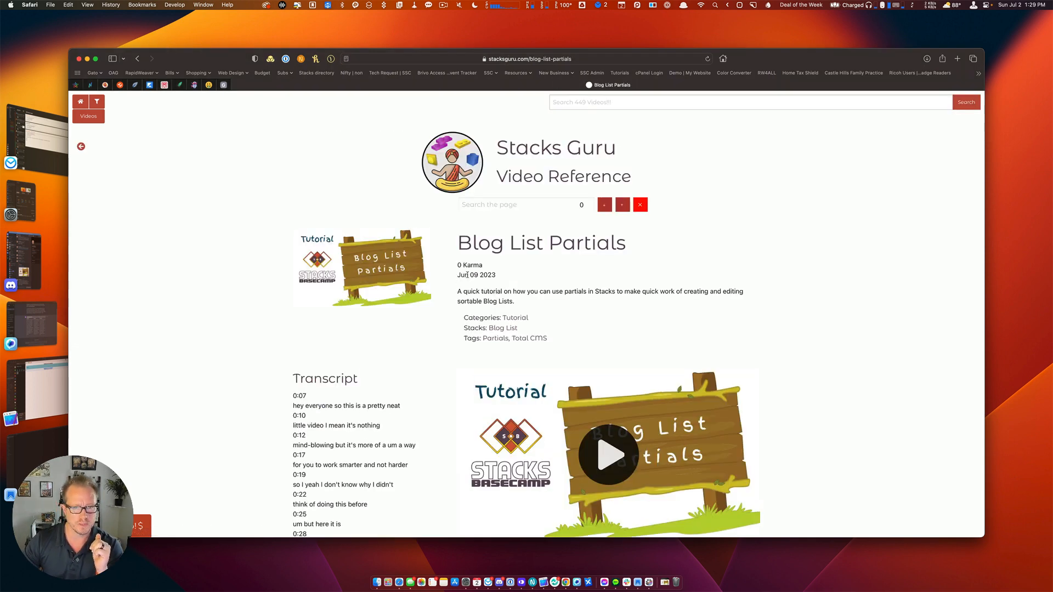
left_click_drag(465, 266, 493, 265)
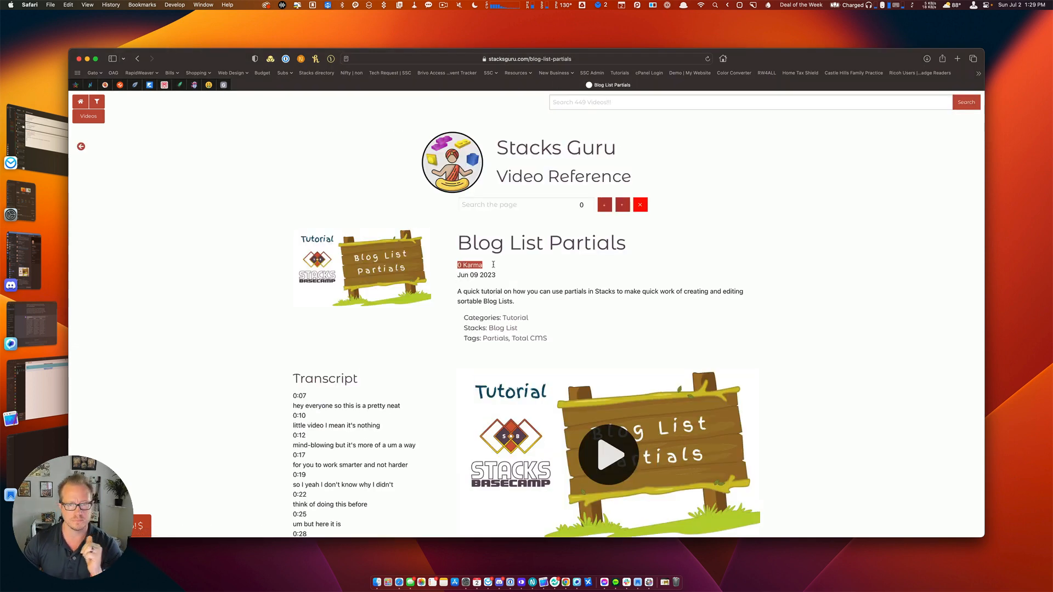
left_click(512, 269)
scroll(512, 268, "down", 5)
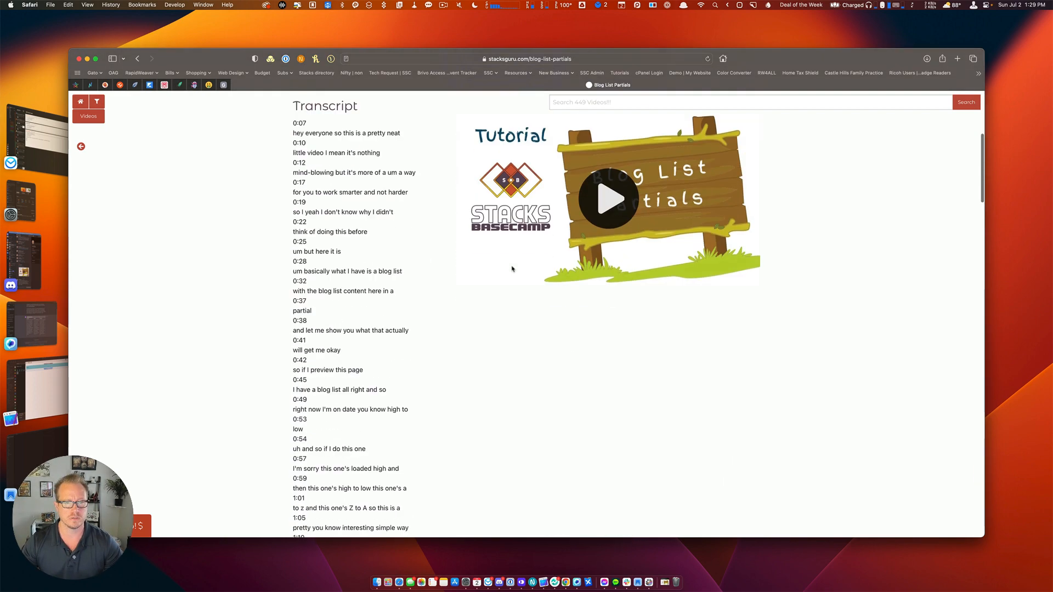
scroll(512, 269, "up", 5)
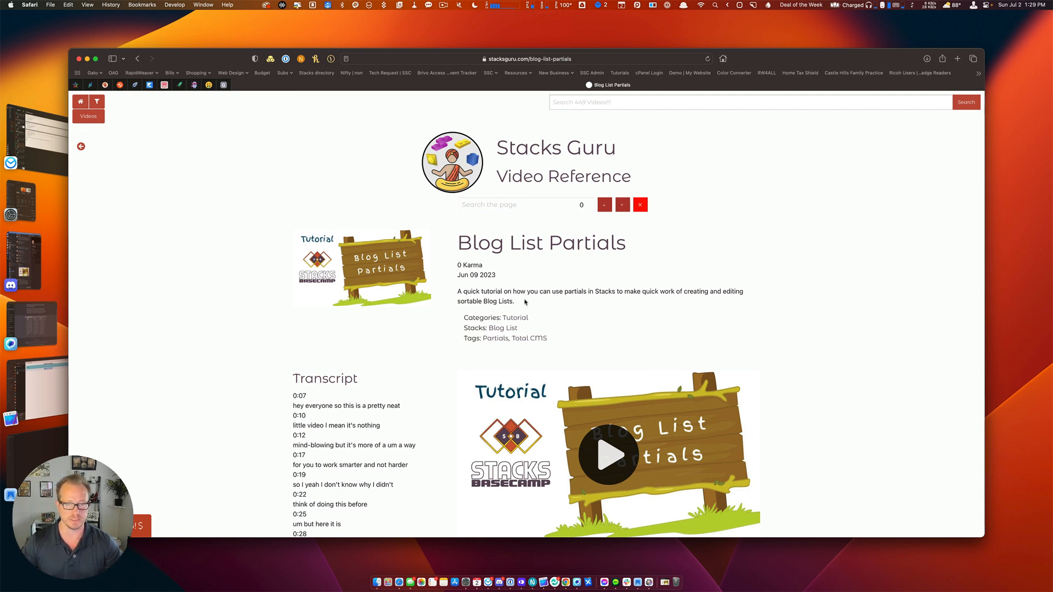
key("super+Tab")
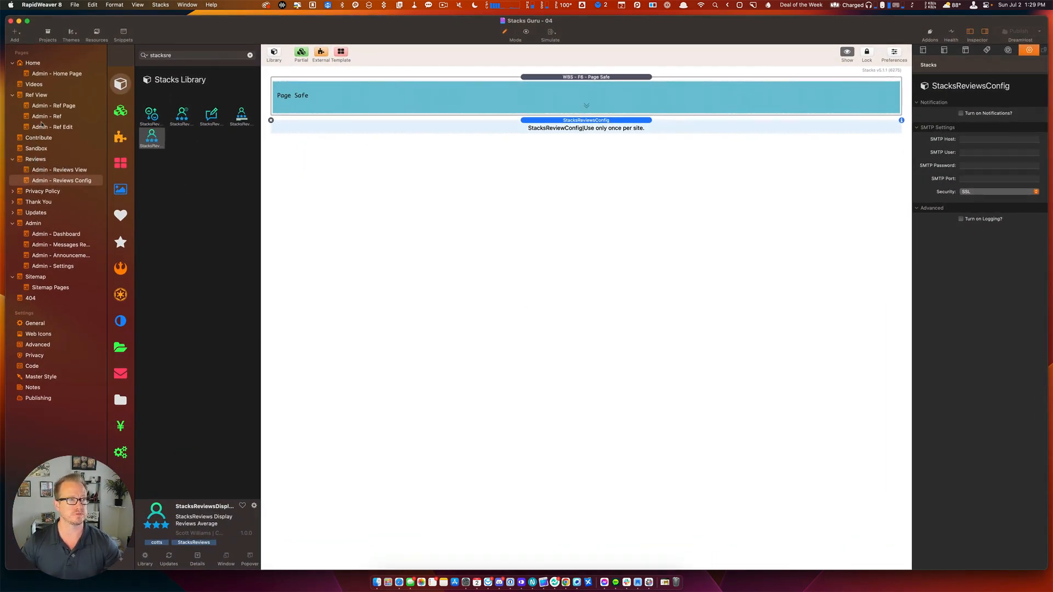
On the Ref View page, place a StacksReviewsCreate stack above the Karma average display.
left_click(38, 97)
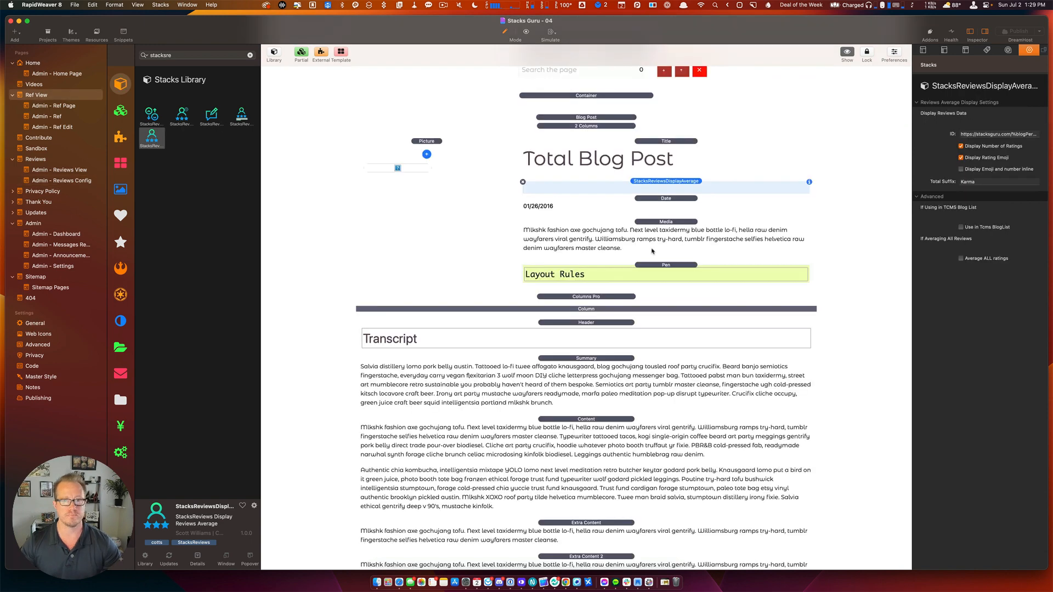
scroll(652, 251, "up", 3)
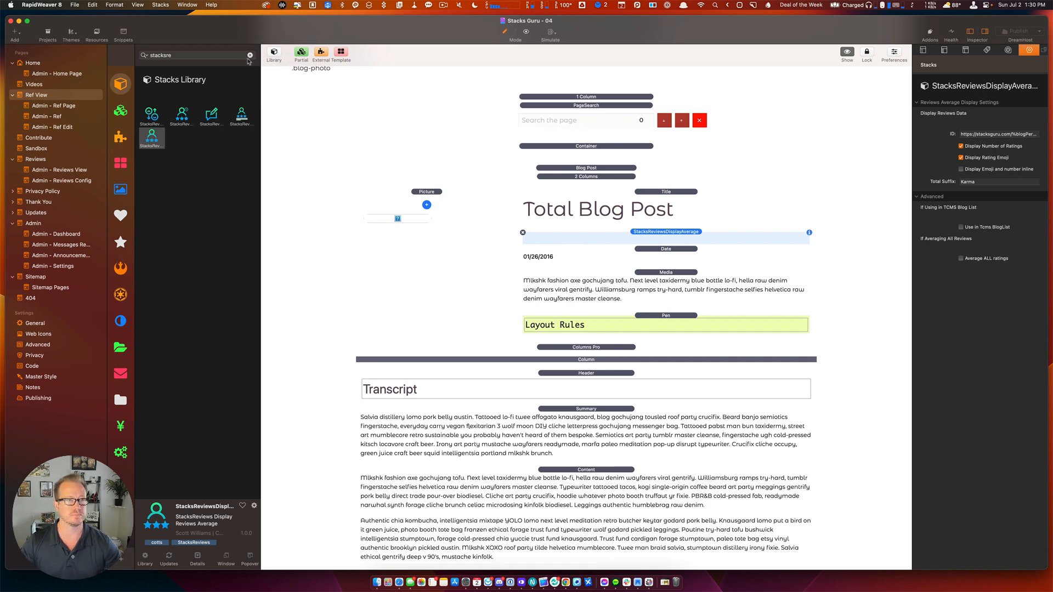
left_click(208, 118)
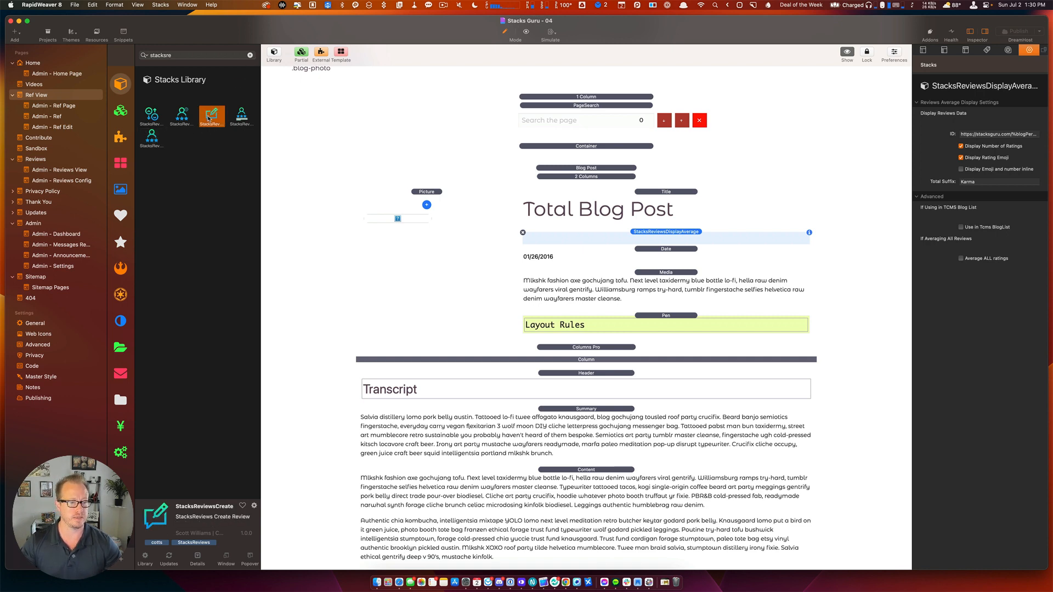
left_click_drag(208, 118, 688, 236)
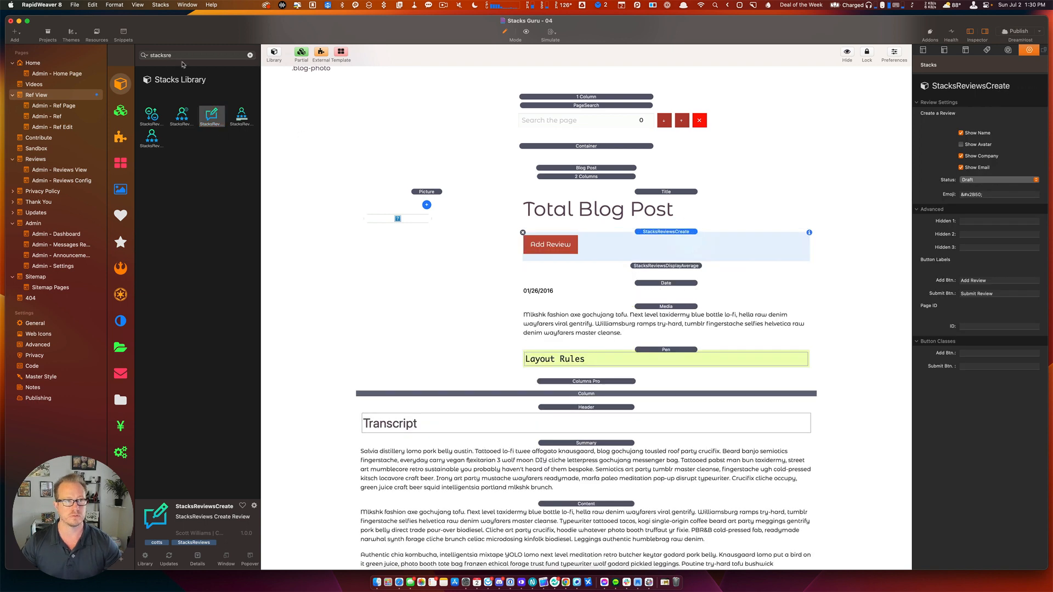
Add a Foundation 2 Columns stack with X/Y gutters and X/Y padding enabled.
left_click(250, 55)
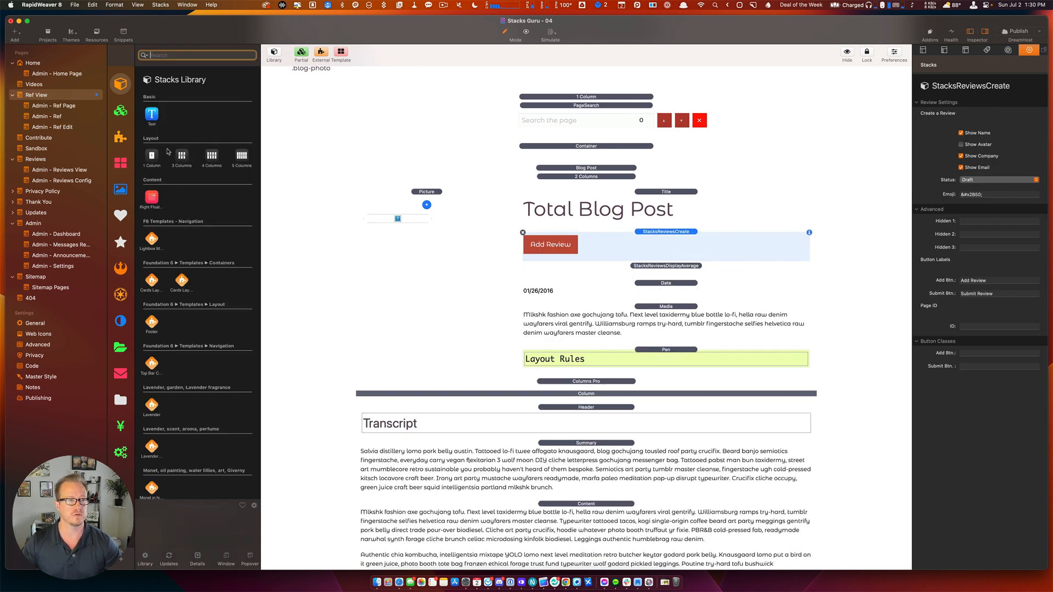
left_click(120, 268)
scroll(203, 285, "down", 5)
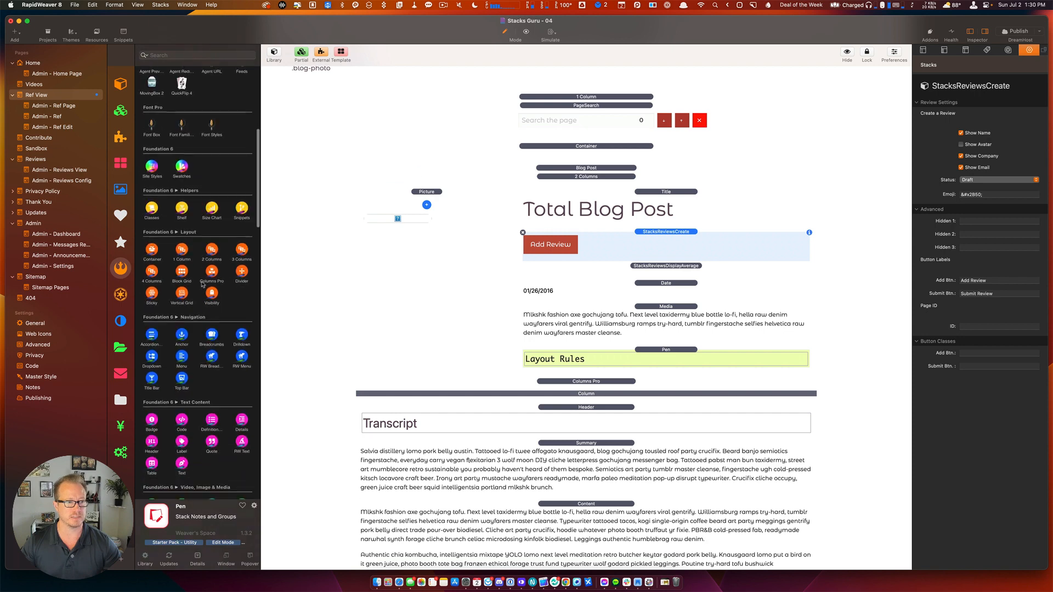
left_click_drag(212, 242, 675, 235)
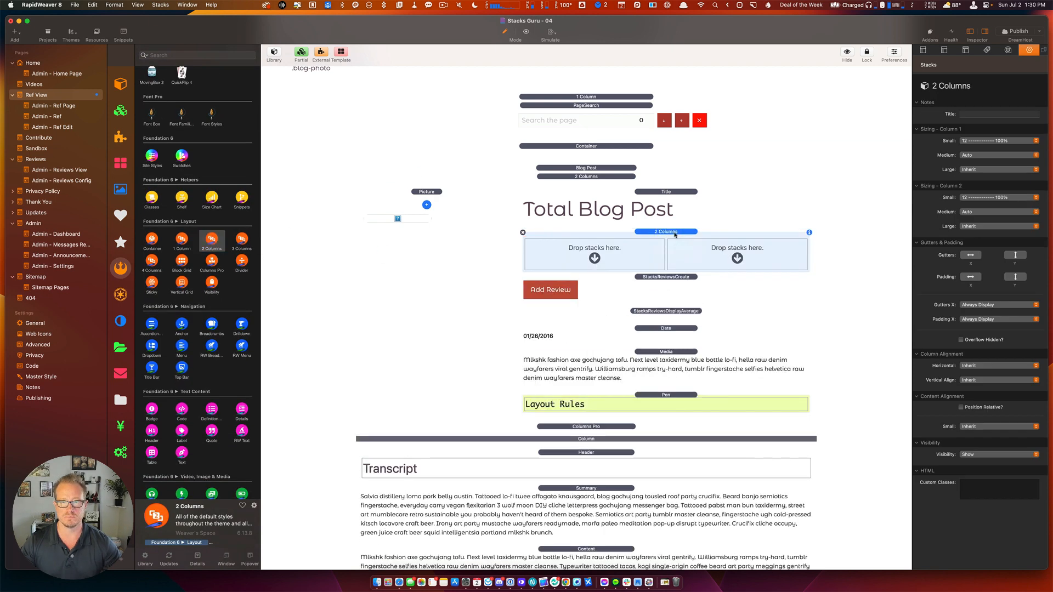
left_click(974, 256)
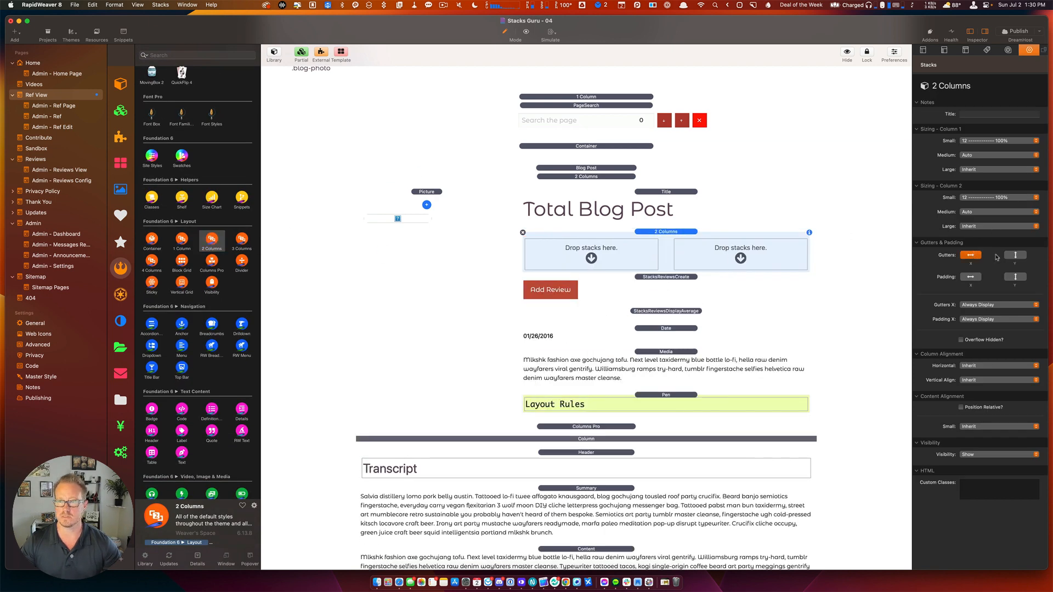
left_click(1015, 257)
left_click(1015, 277)
left_click(971, 277)
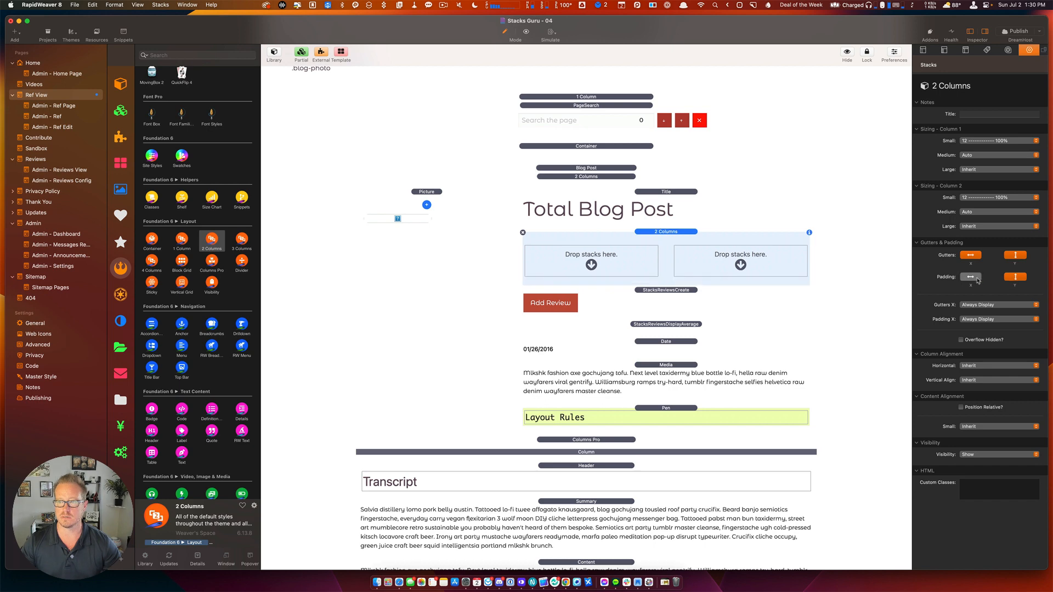
Put Add Review in the right column and the Karma average in the left, aligned middle.
left_click(654, 290)
left_click_drag(655, 290, 740, 262)
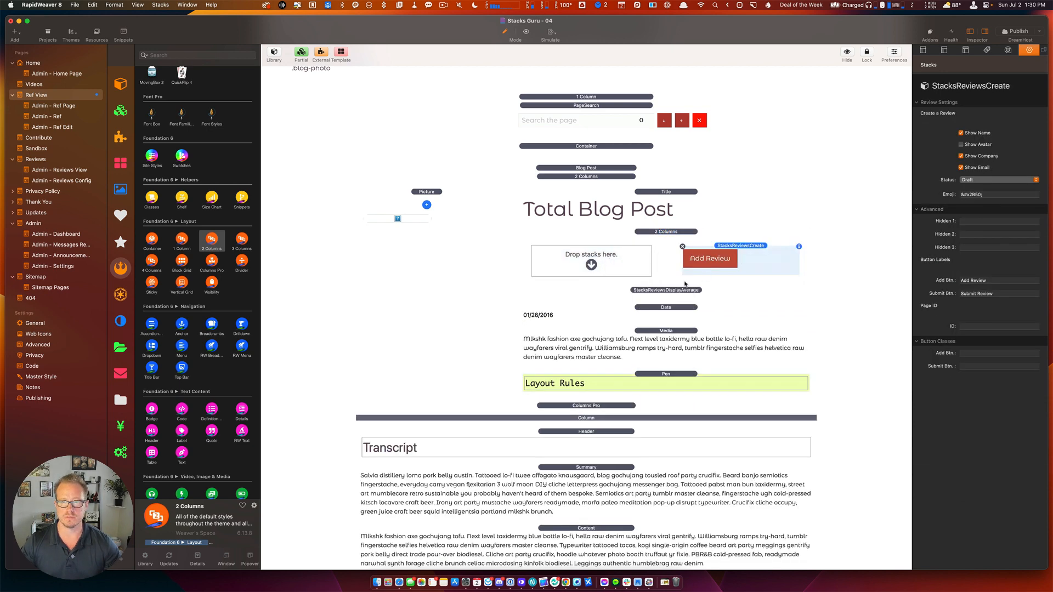
left_click(663, 290)
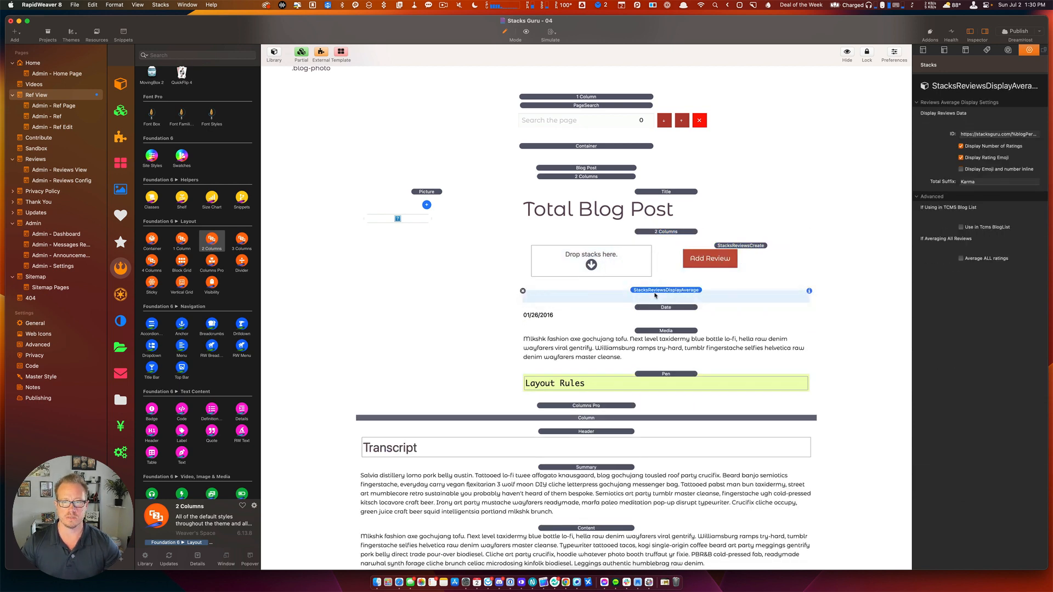
left_click_drag(663, 291, 606, 262)
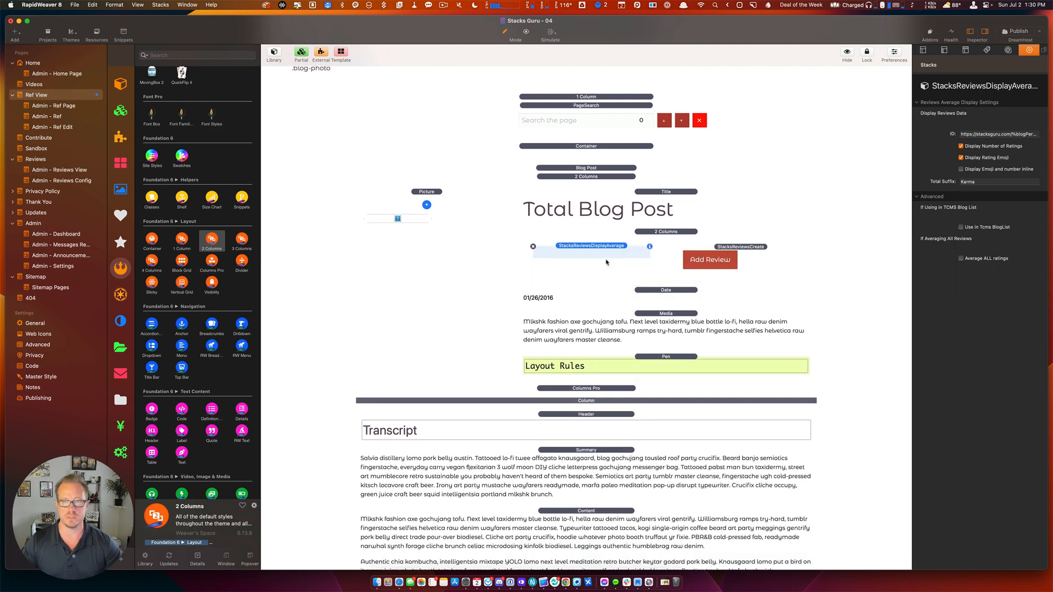
left_click(662, 233)
left_click(976, 379)
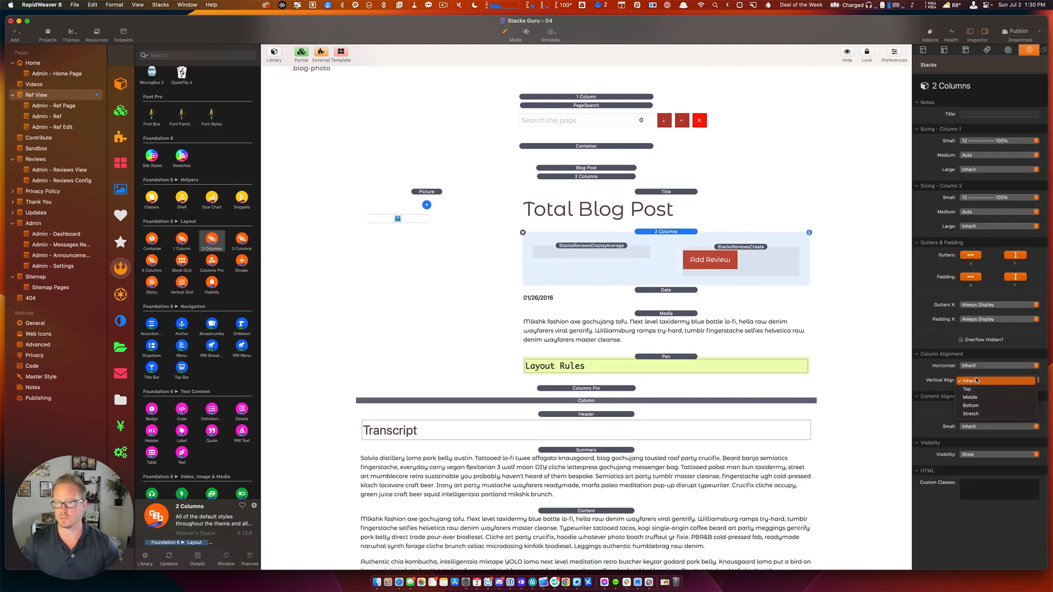
left_click(981, 397)
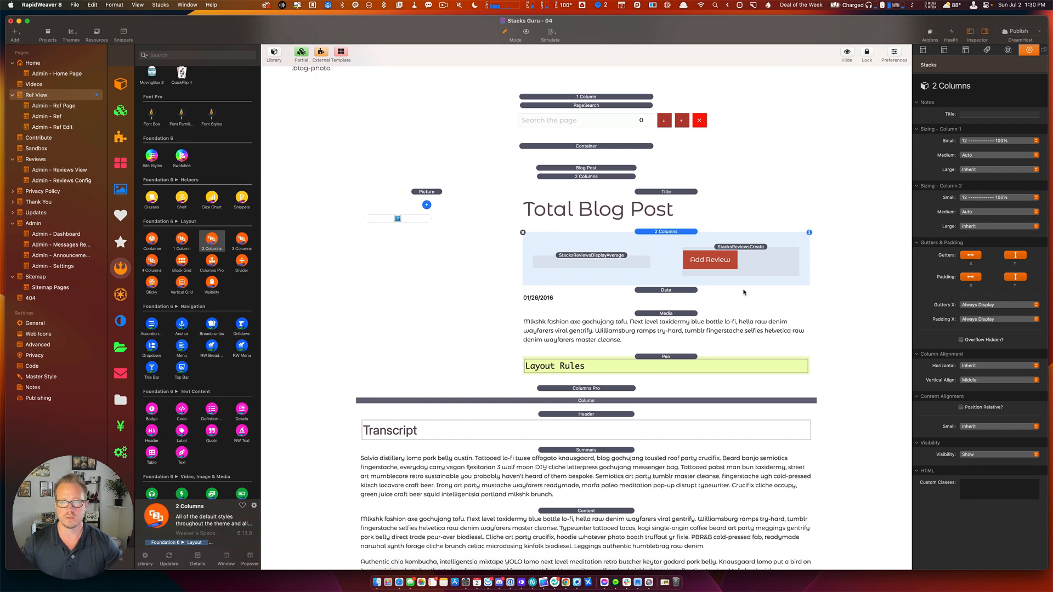
left_click(724, 254)
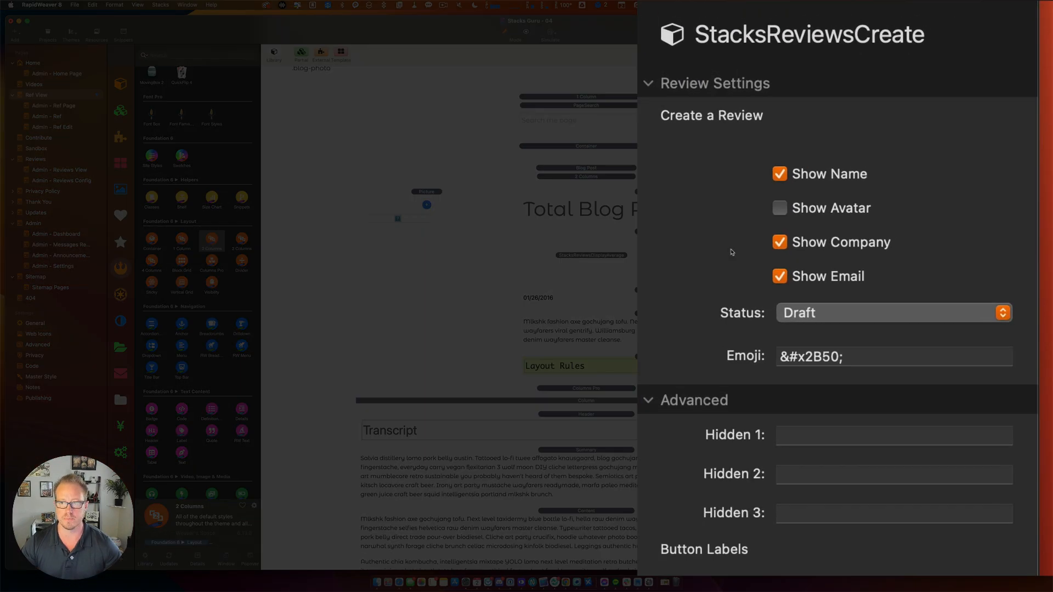
Select the review form's &#x2B50; emoji code, then open a new Safari tab.
left_click(875, 364)
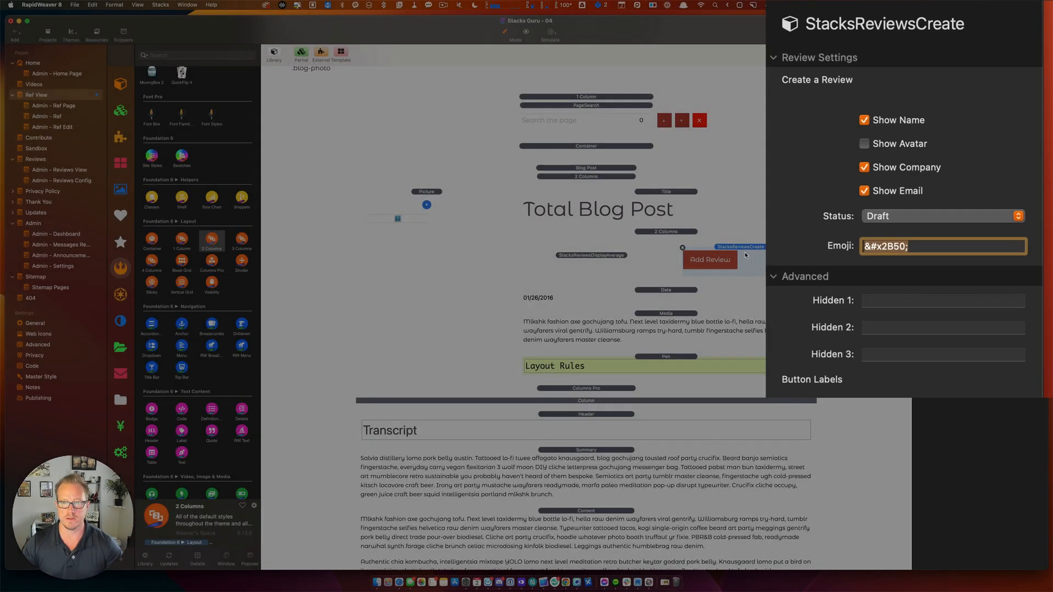
key("super+Tab")
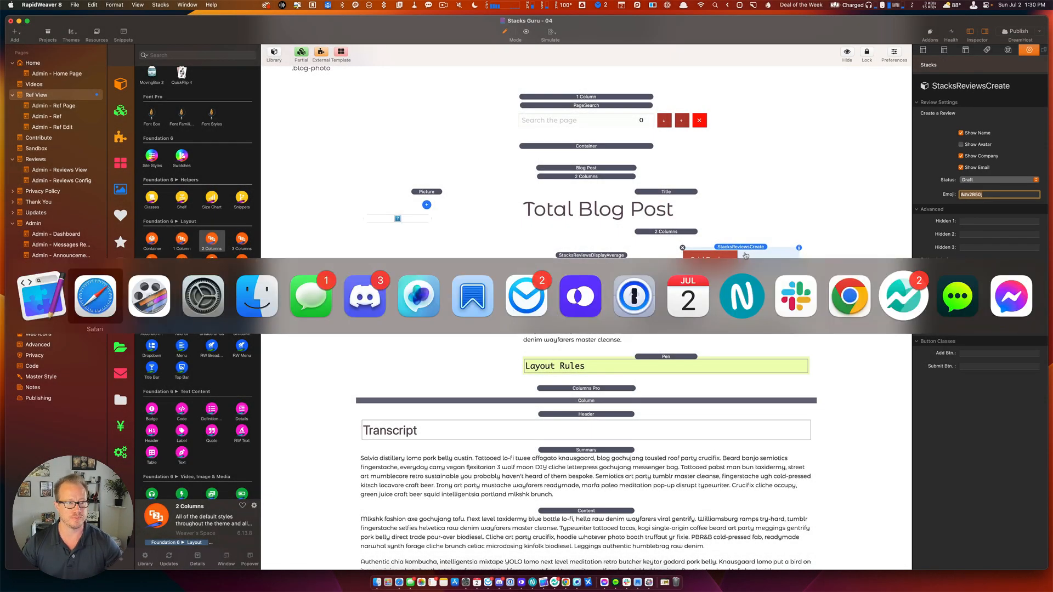
key("super+t")
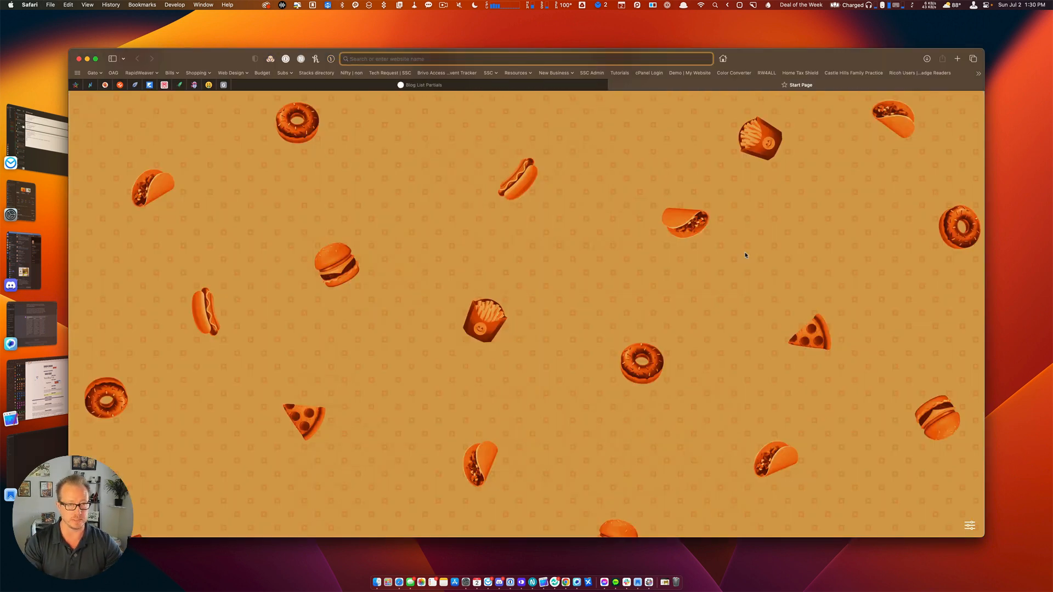
Search 'w3 emojis' and open the W3Schools HTML Emoji Reference page.
type("emojipedia.org")
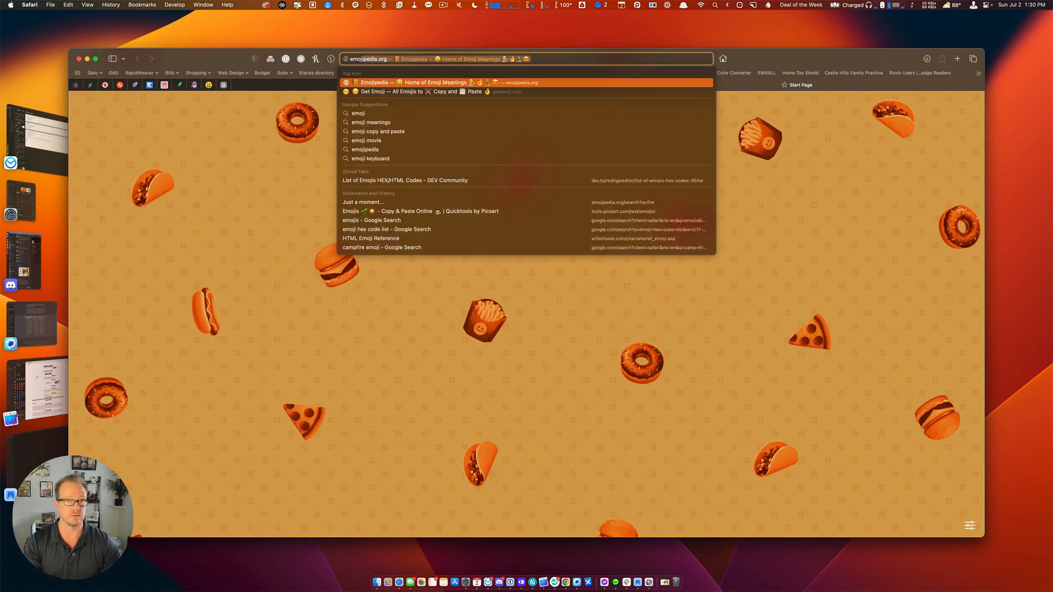
key("Return")
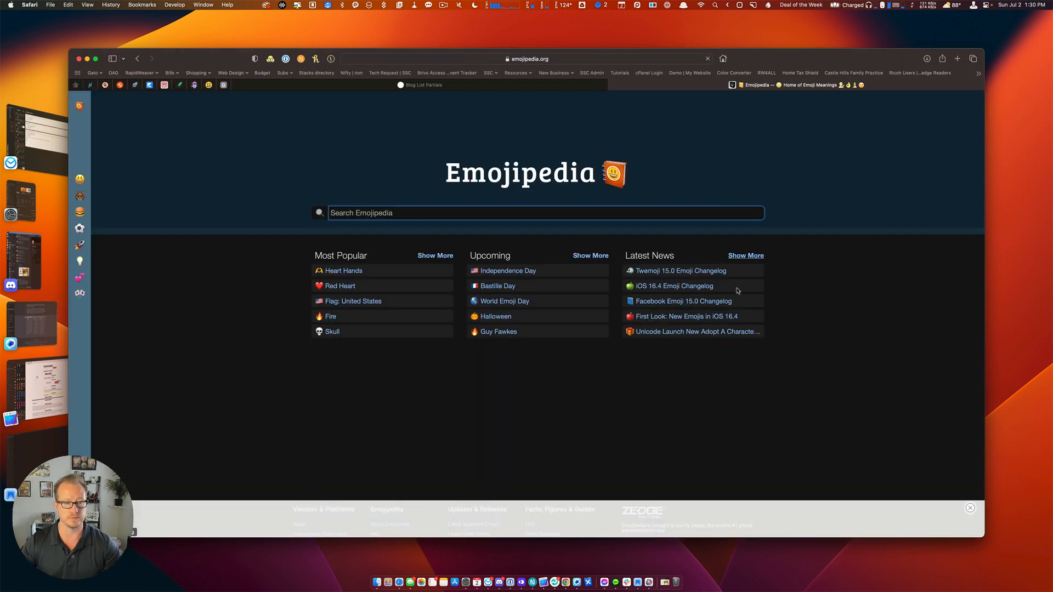
left_click(382, 59)
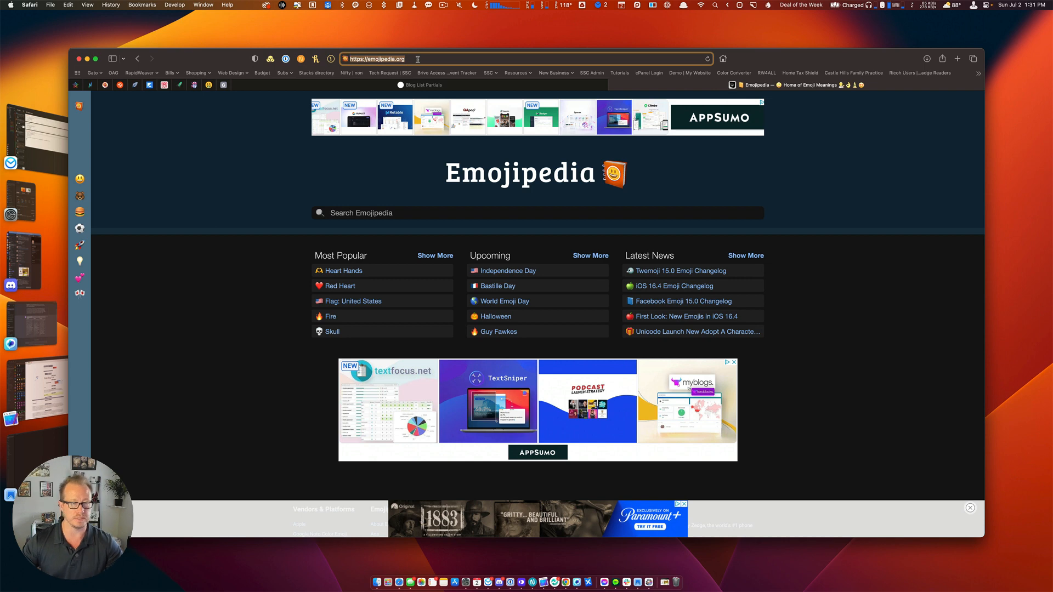
type("w")
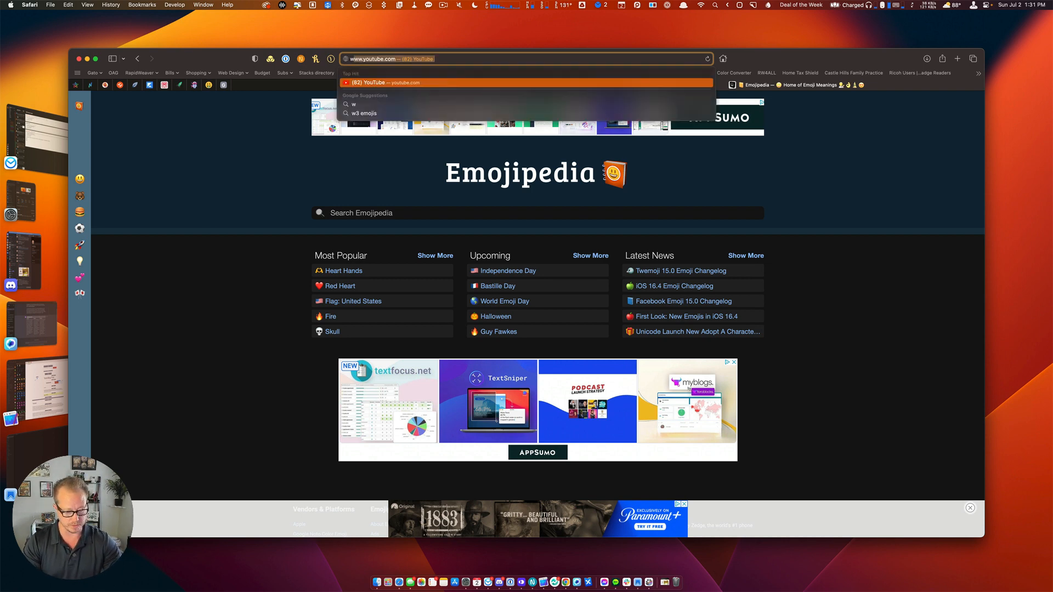
type("3 emojis")
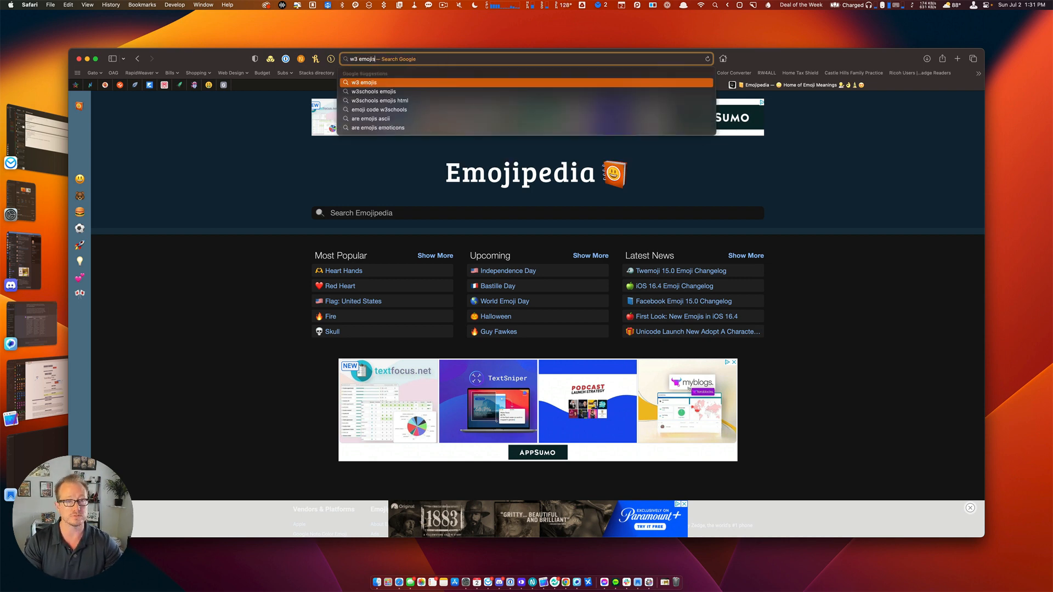
key("Return")
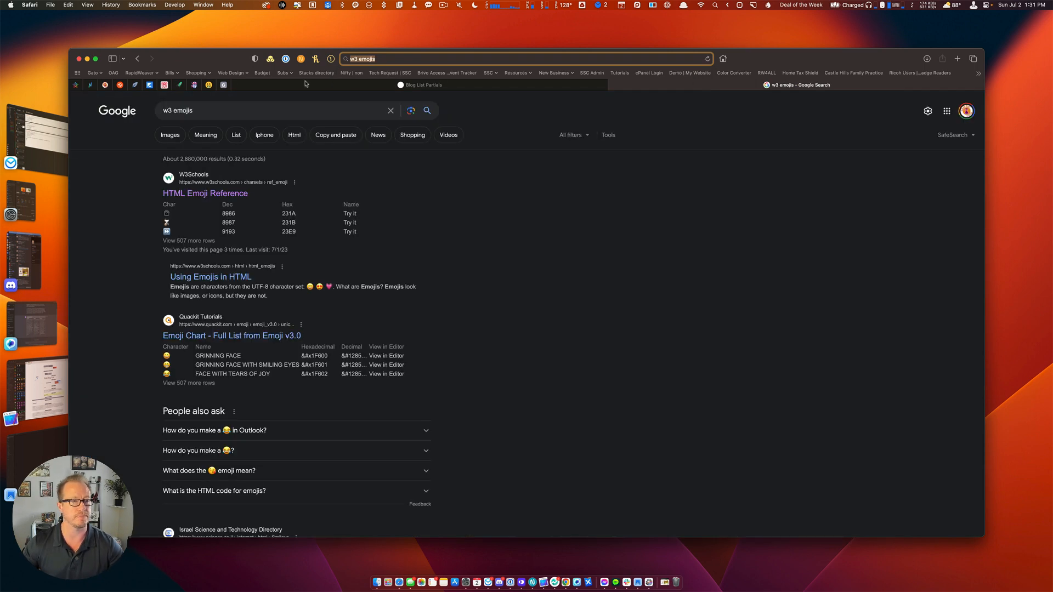
left_click(212, 196)
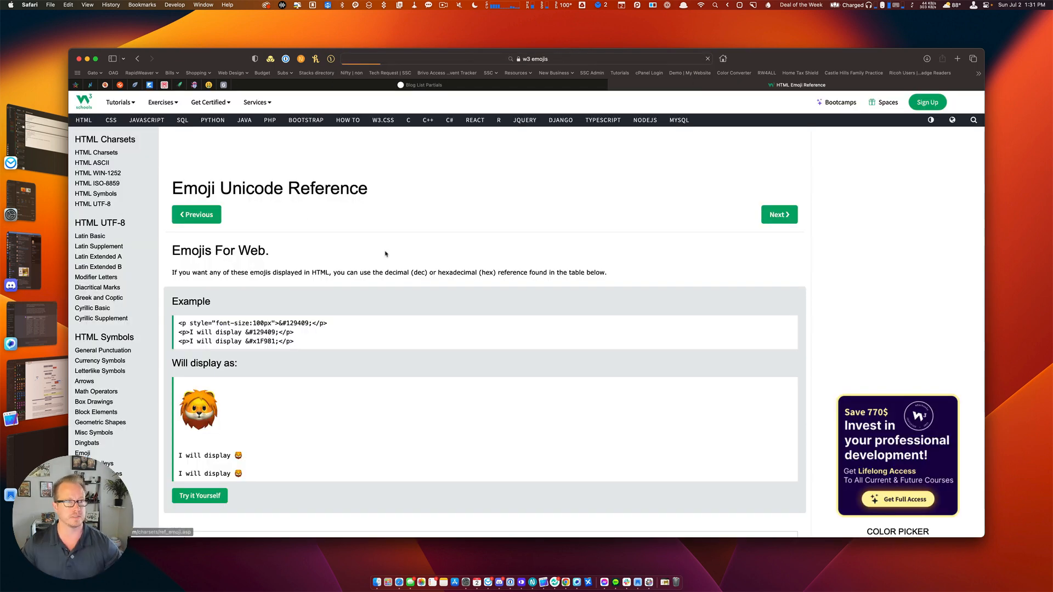
Open the try-it editor for star emoji 11088 and select its &#11088; code.
scroll(401, 312, "down", 15)
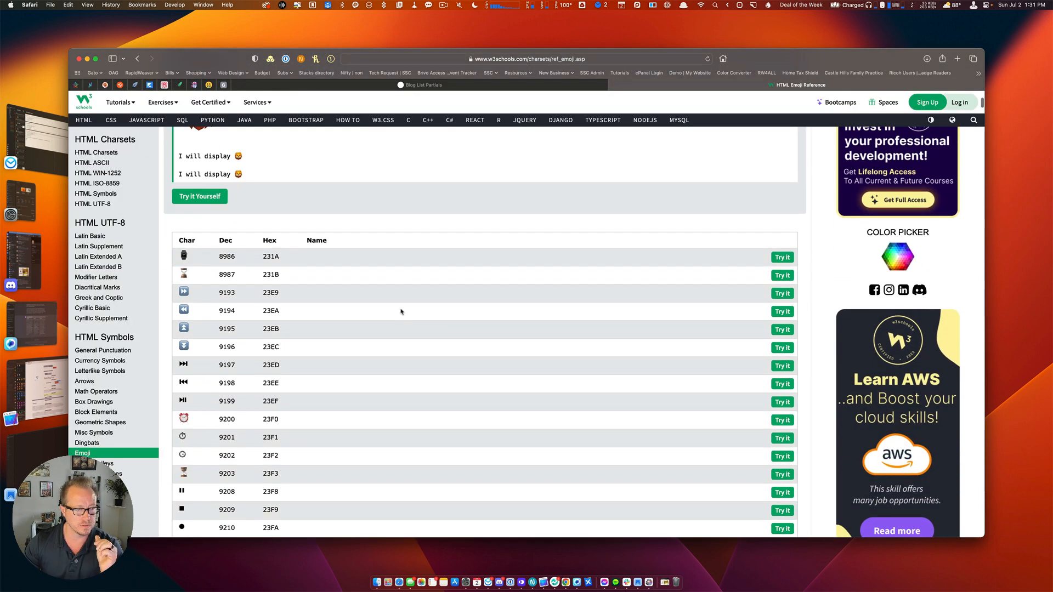
scroll(401, 311, "down", 15)
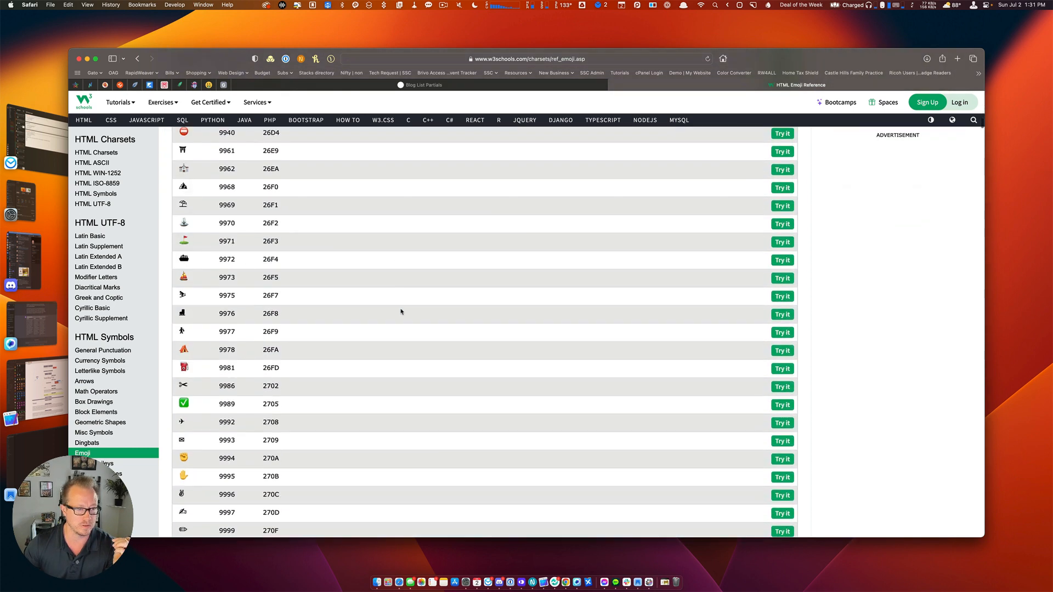
scroll(401, 312, "down", 2)
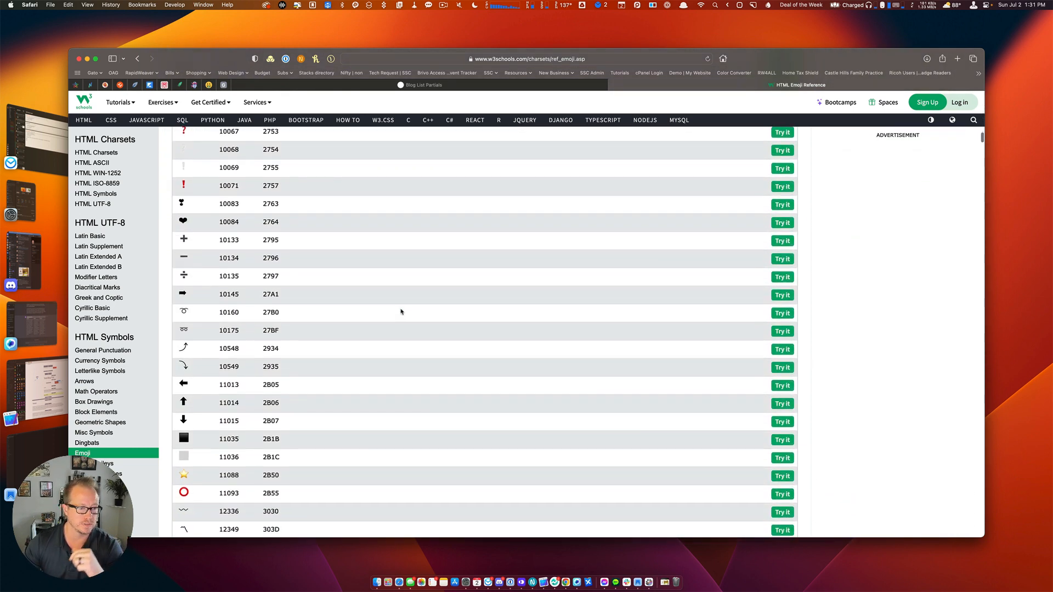
scroll(401, 312, "down", 3)
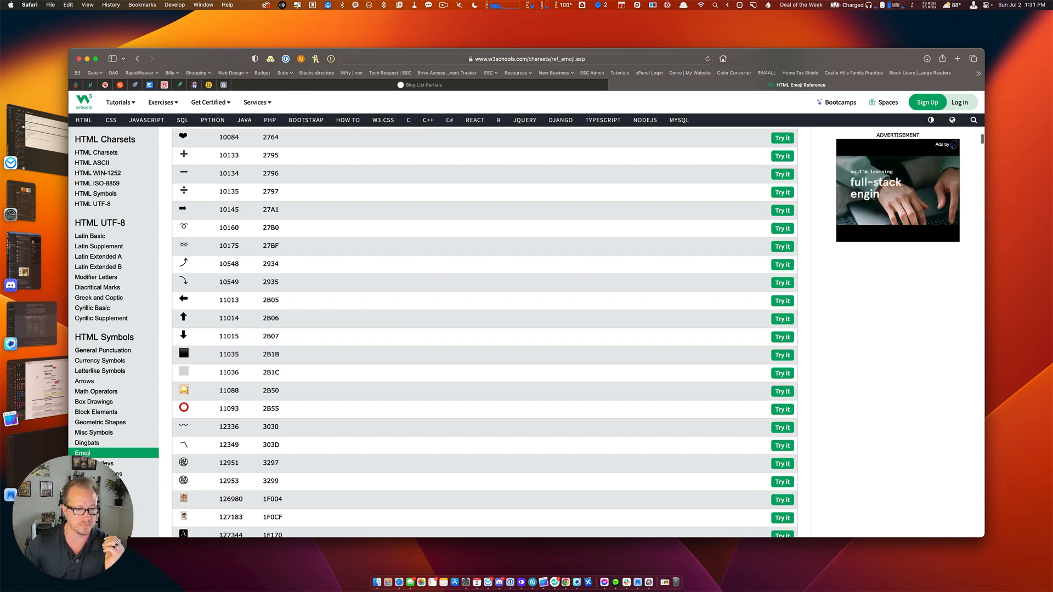
left_click(783, 392)
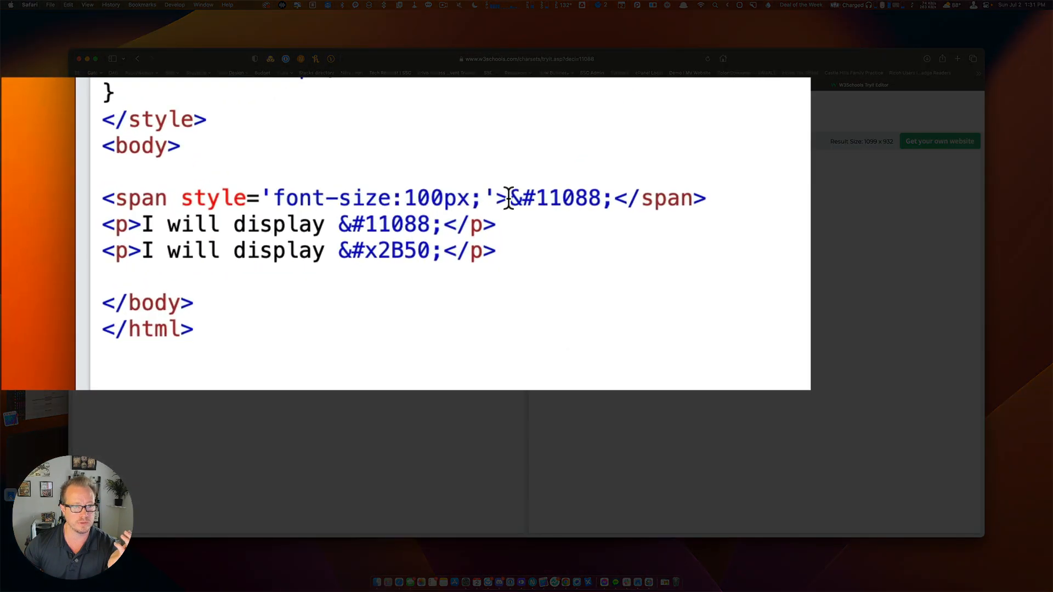
left_click_drag(209, 219, 257, 217)
mouse_move(627, 195)
left_mouse_down()
mouse_move(598, 193)
mouse_move(615, 195)
left_mouse_up()
key("super+c")
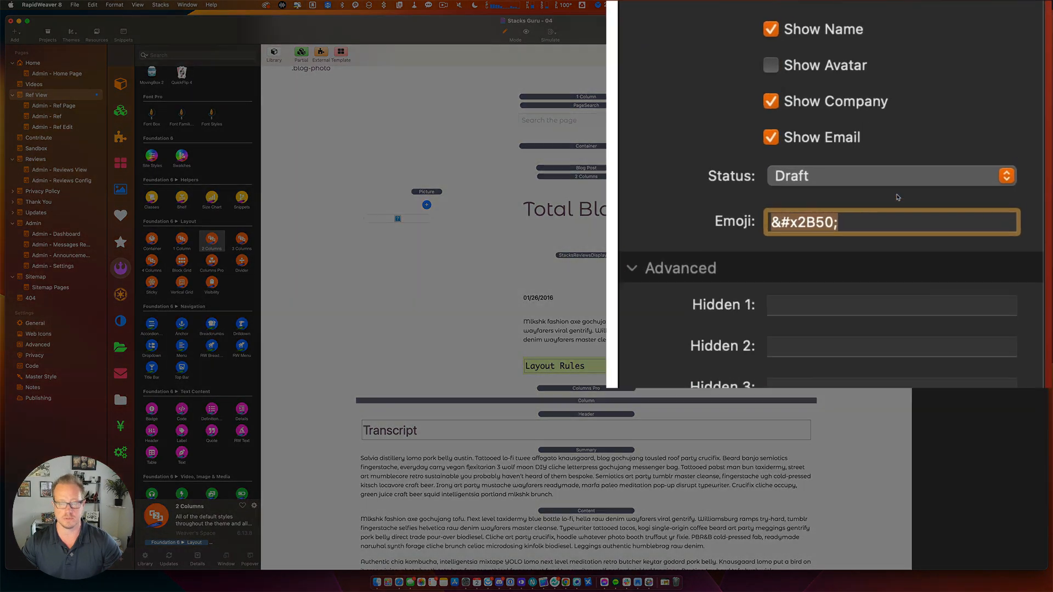
Set the Emoji field to &#11088; and add a Swatches stack above 2 Columns.
key("super+a")
key("super+v")
key("super+a")
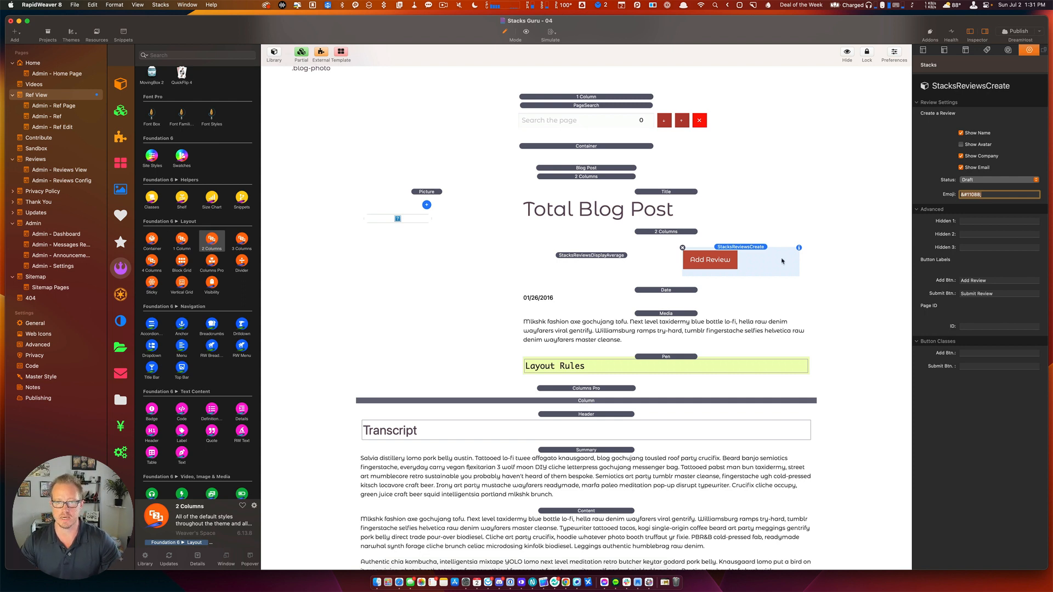
left_click(731, 261)
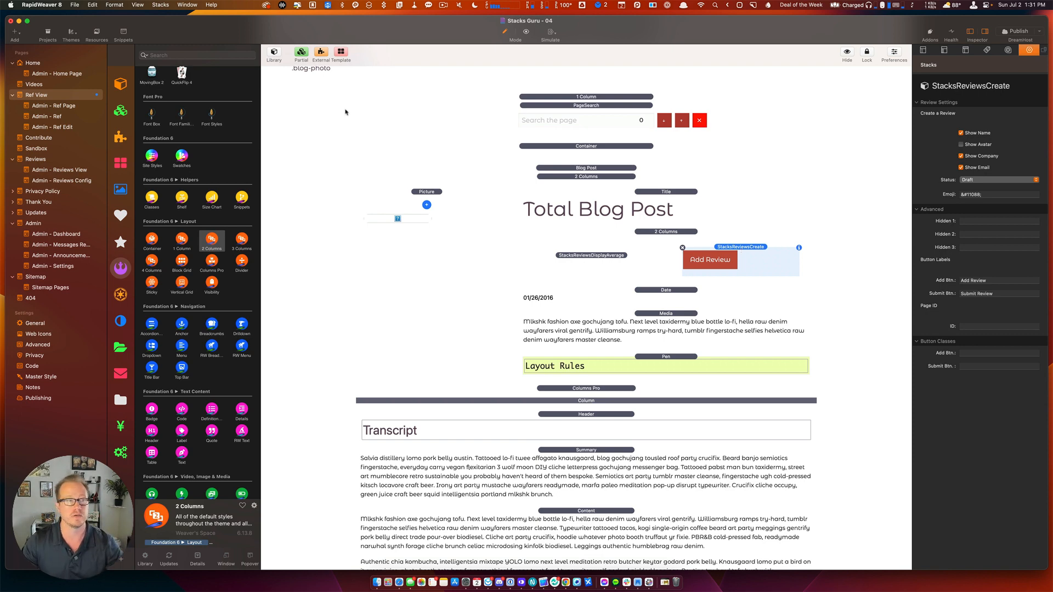
left_click_drag(182, 156, 724, 228)
Give the review form's Add Btn the class add-review-btn.
left_click(762, 321)
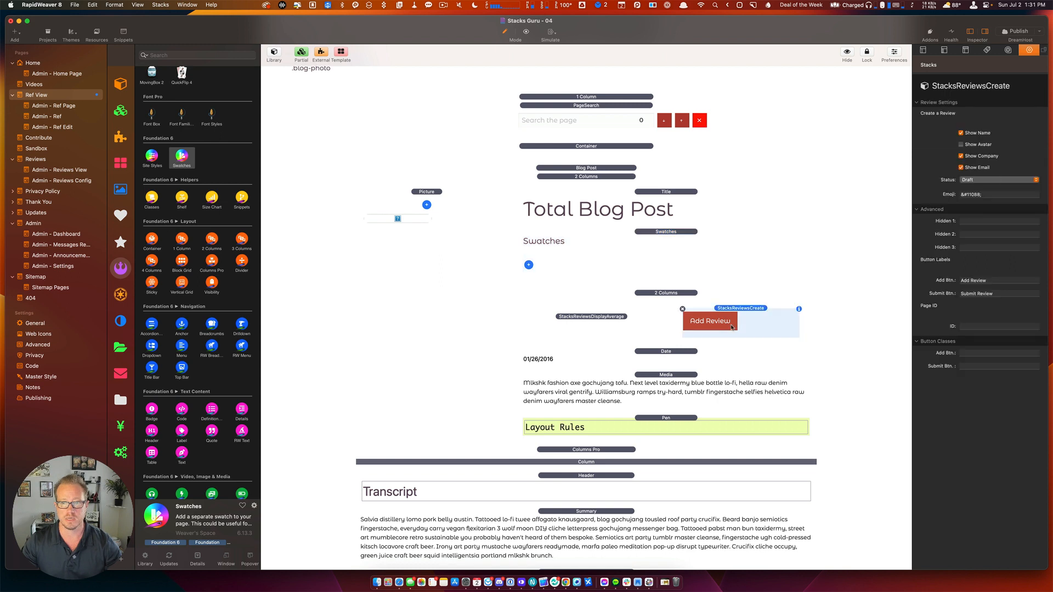
left_click(972, 353)
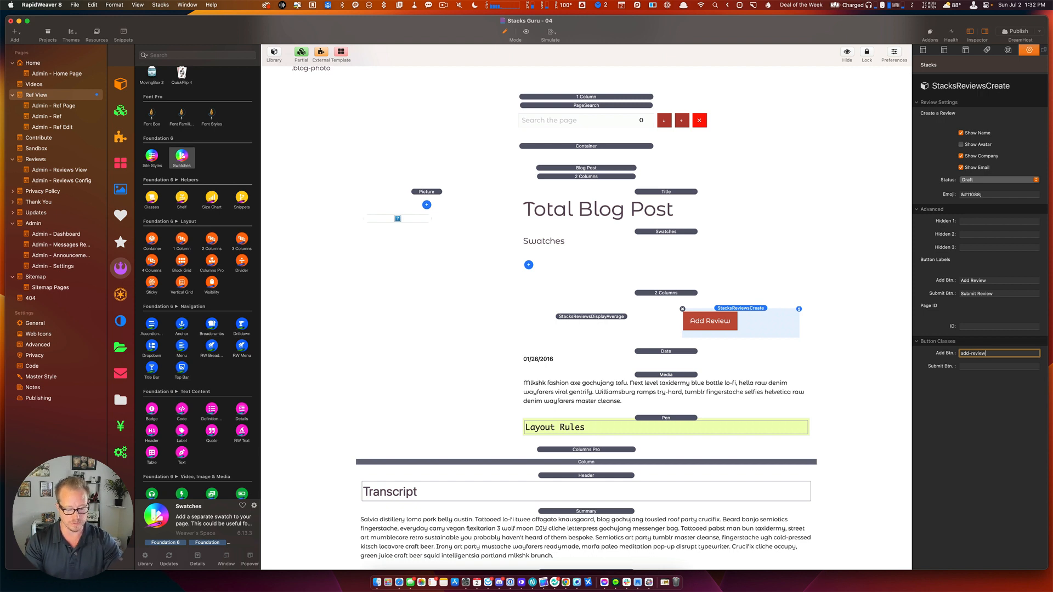
type("add-review-bt")
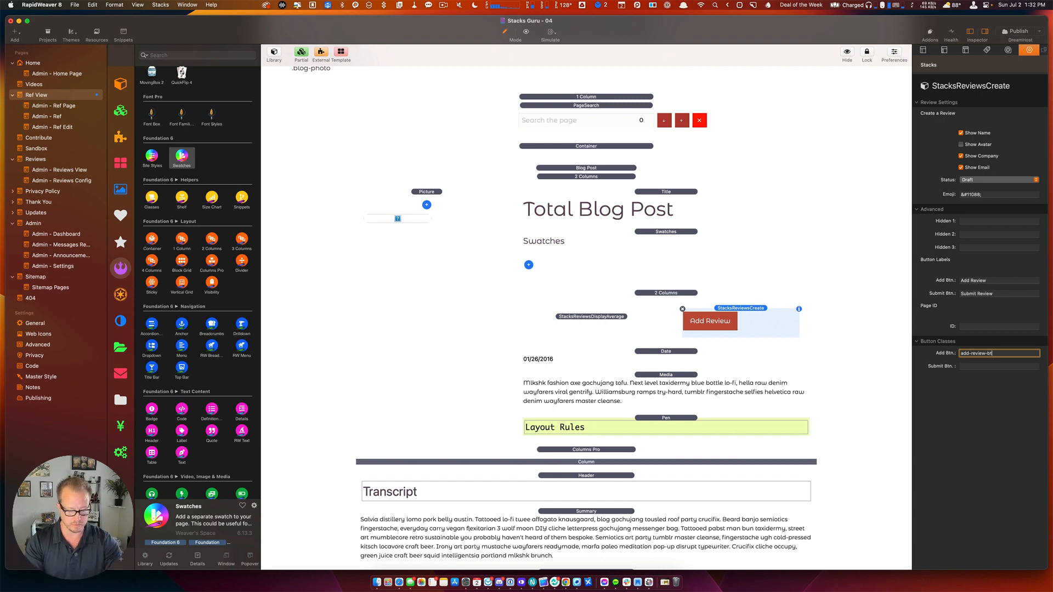
type("n")
key("Return")
key("super+c")
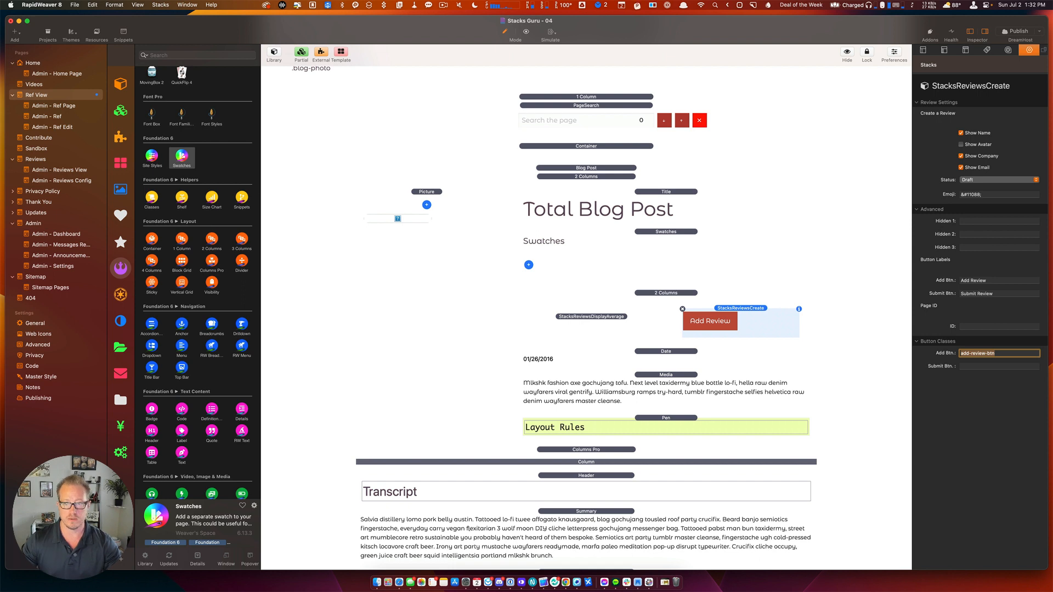
left_click(529, 265)
scroll(546, 412, "down", 3)
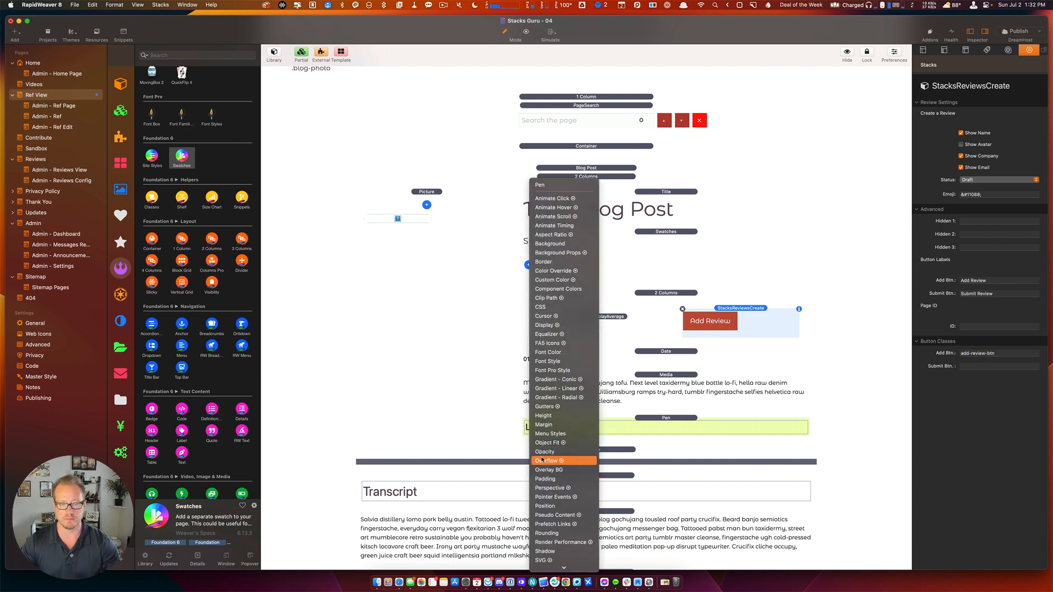
Insert a Rounding swatch and change its class from myclass to add-review-btn.
left_click(549, 534)
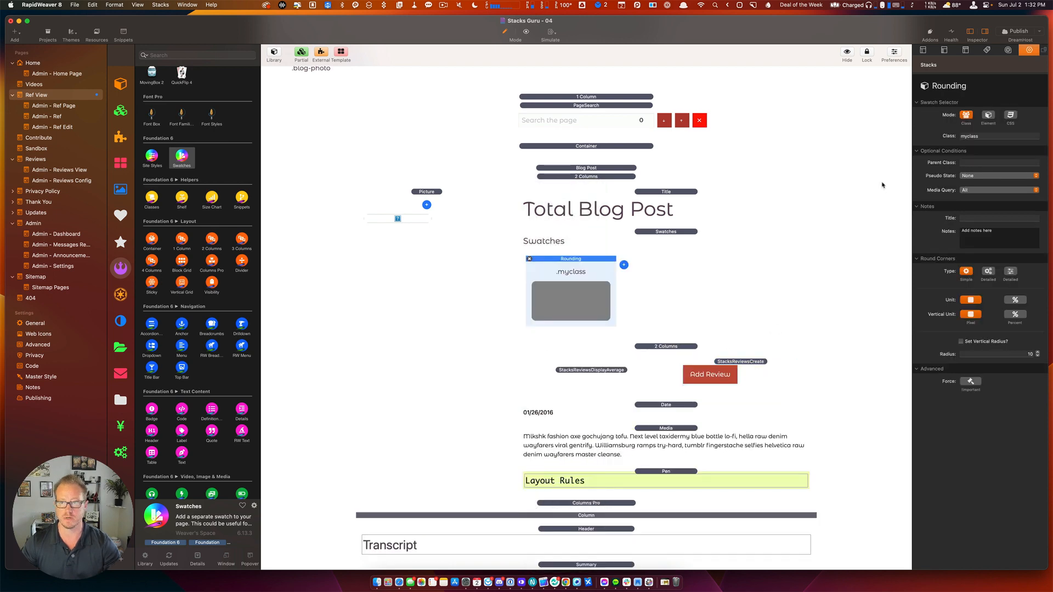
left_click(982, 136)
type("add-review-btn")
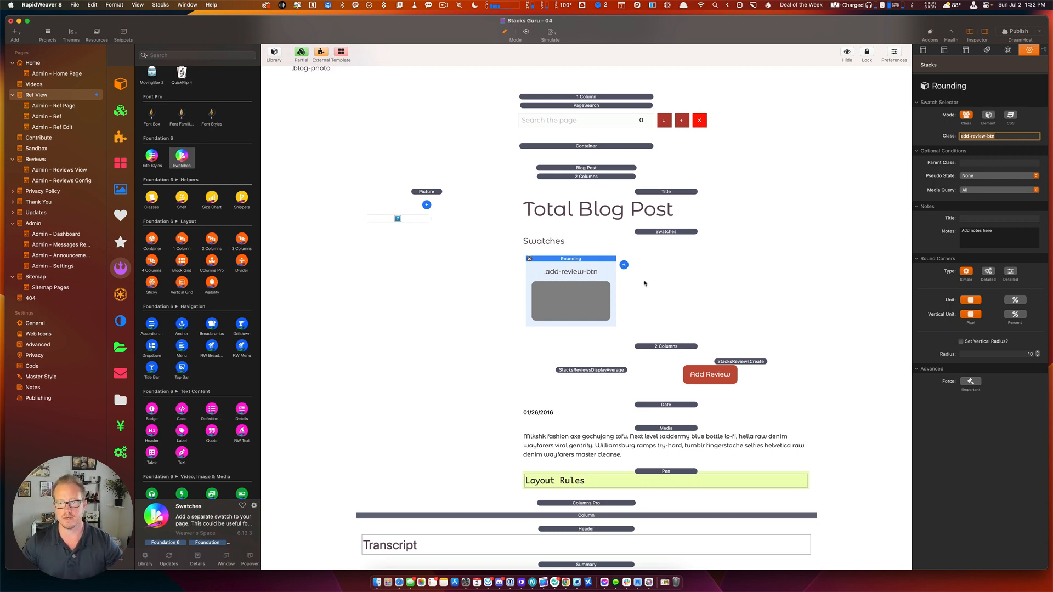
left_click(713, 378)
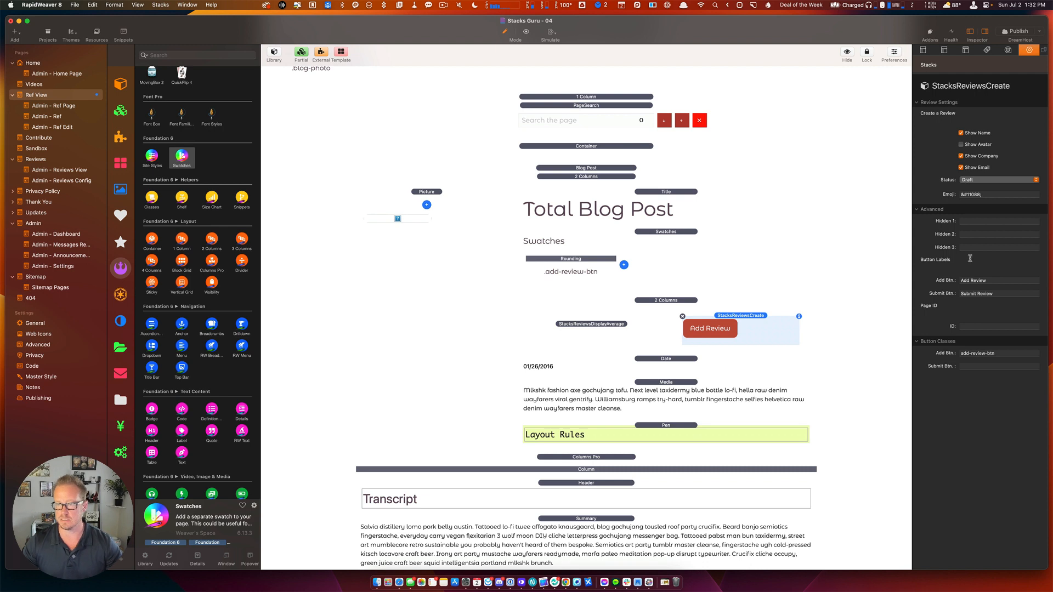
left_click(570, 272)
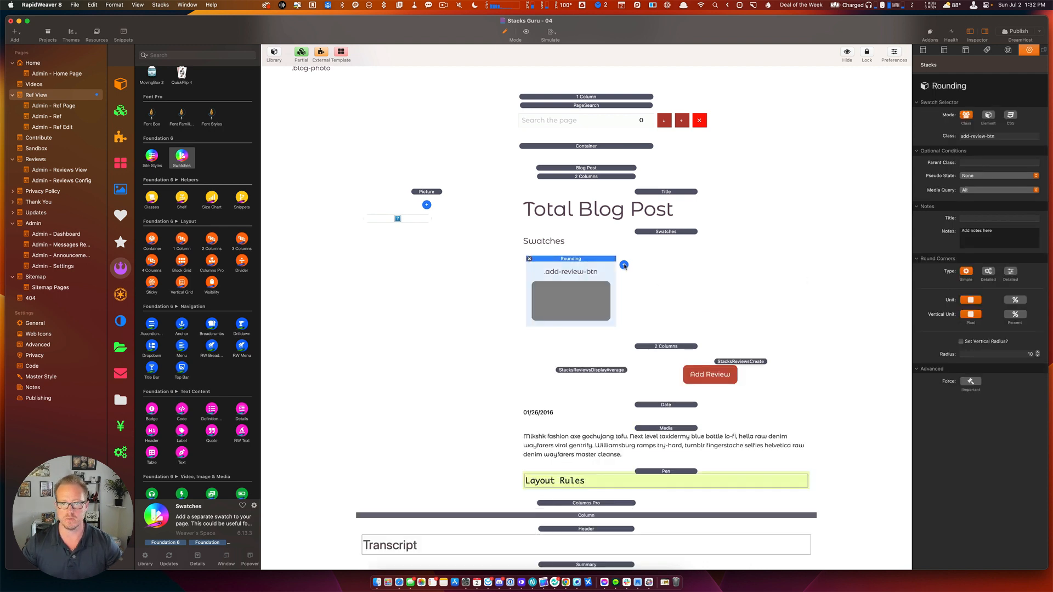
left_click(624, 265)
scroll(666, 449, "down", 3)
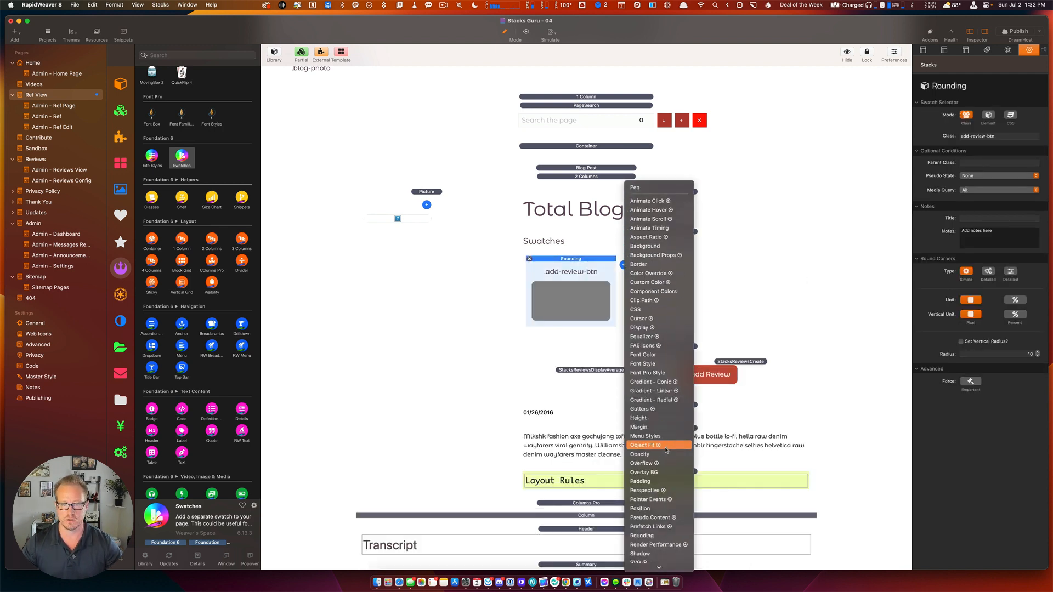
Add a Padding swatch and replace its myclass class name with add-review-btn.
left_click(666, 481)
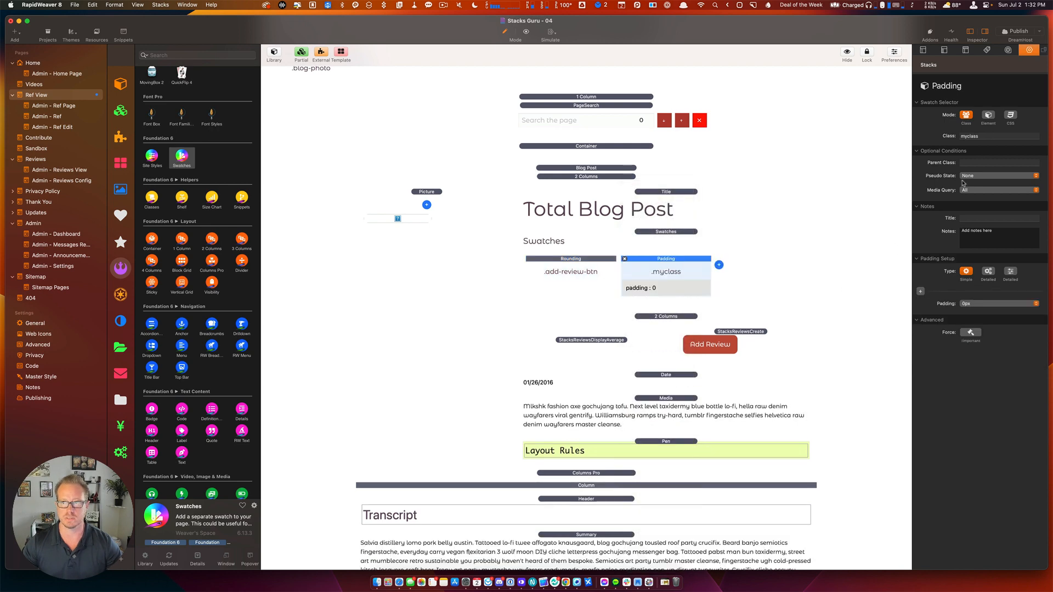
left_click(988, 136)
type("myclass")
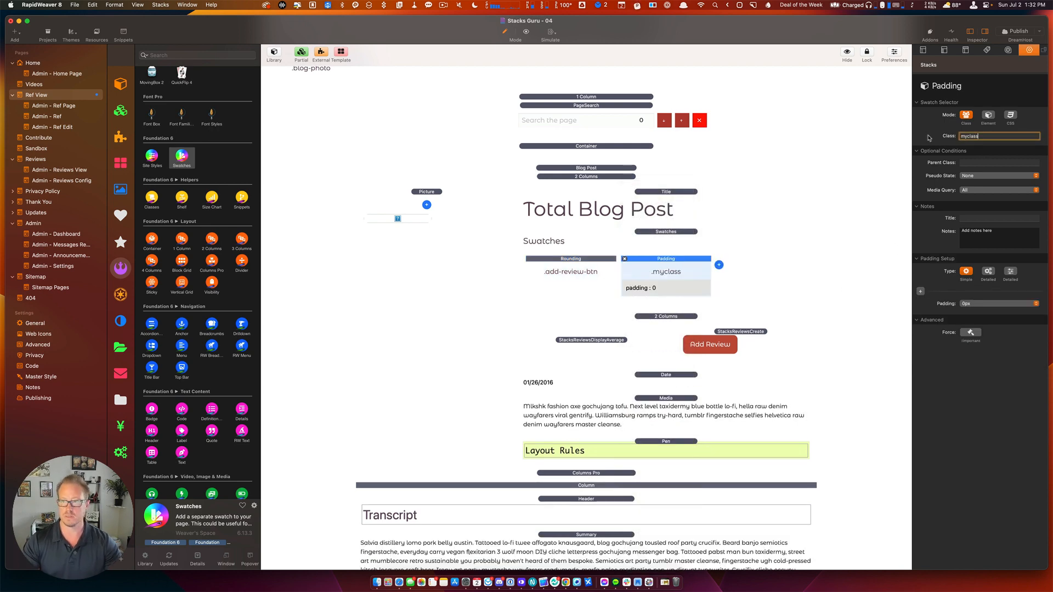
key("super+a")
type("myclass")
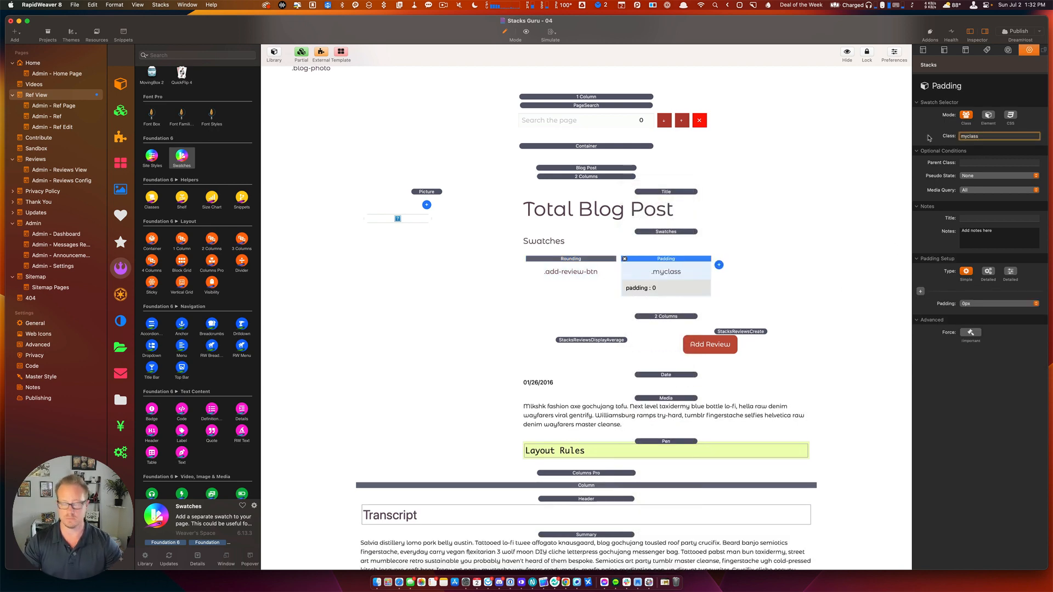
key("super+a")
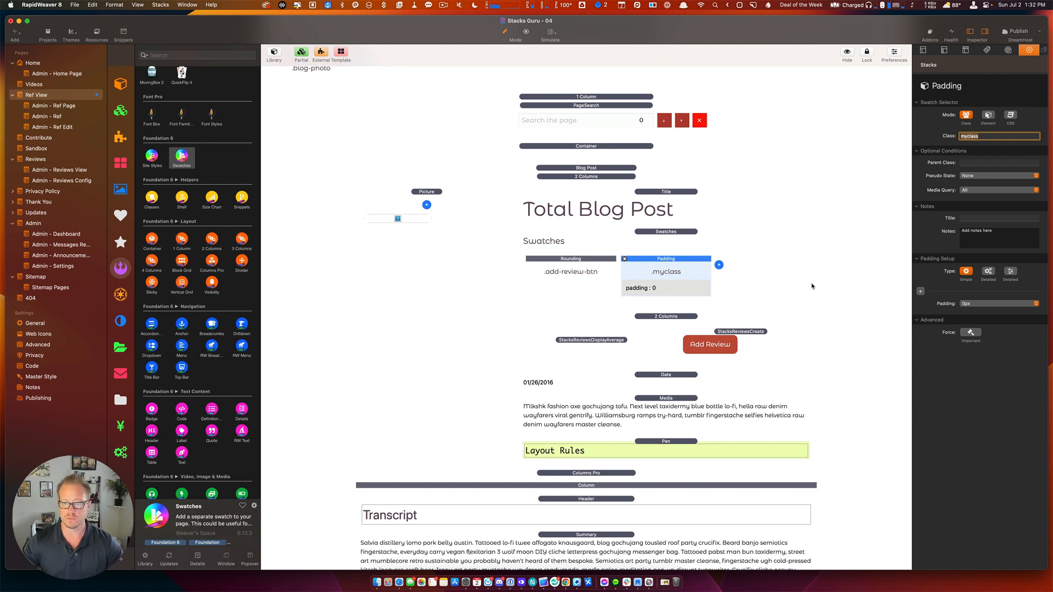
left_click(711, 346)
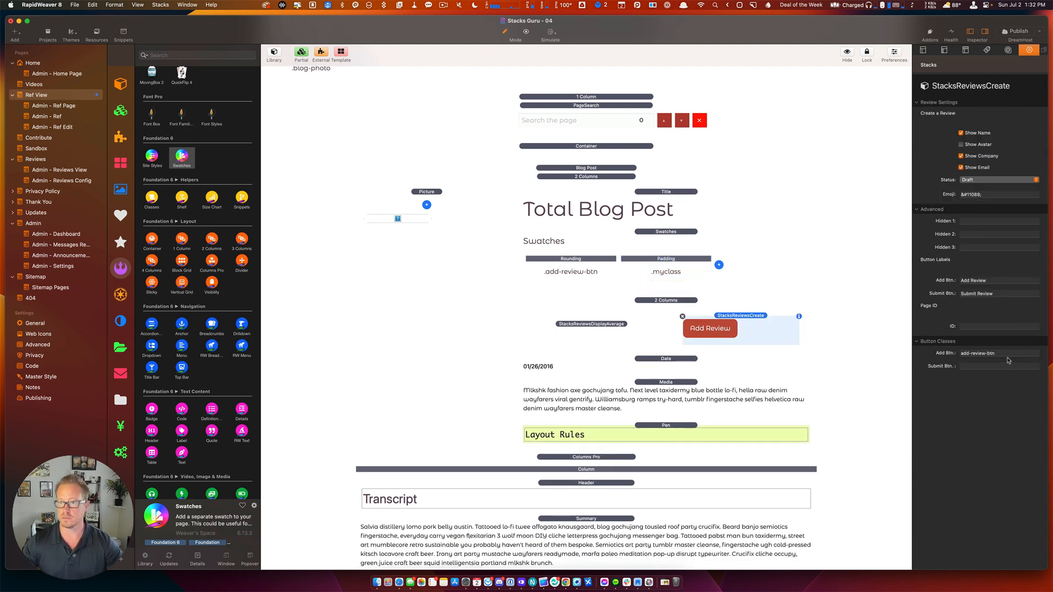
left_click(941, 353)
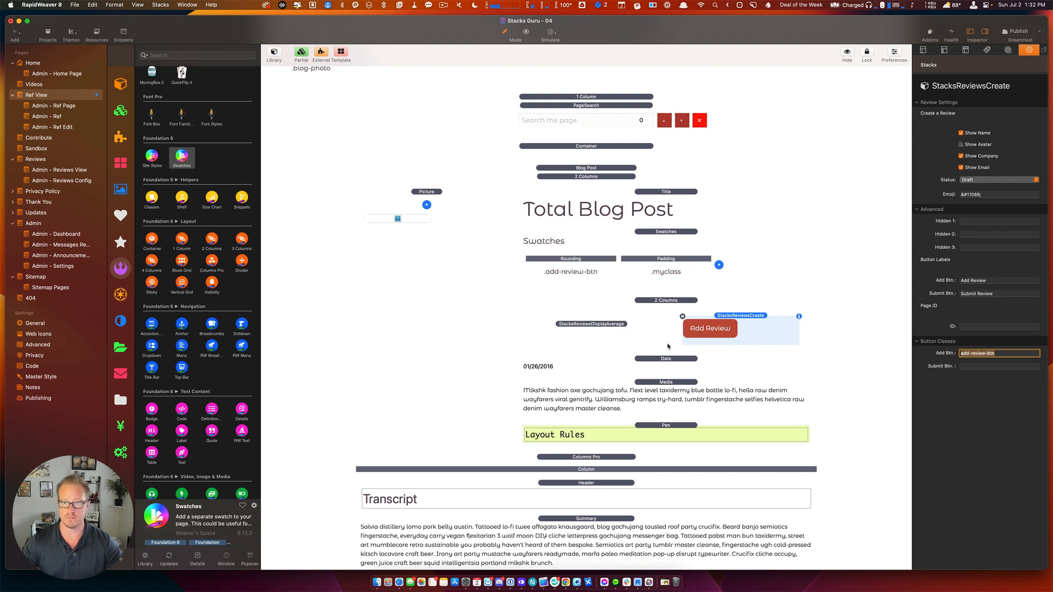
left_click(676, 274)
left_click_drag(986, 137, 897, 135)
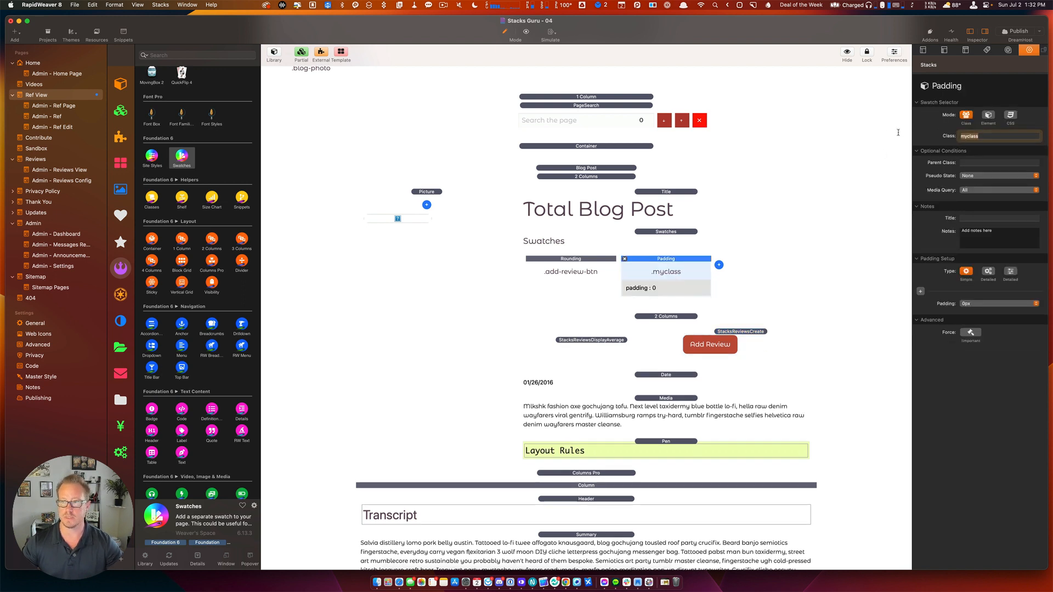
key("super+v")
key("Return")
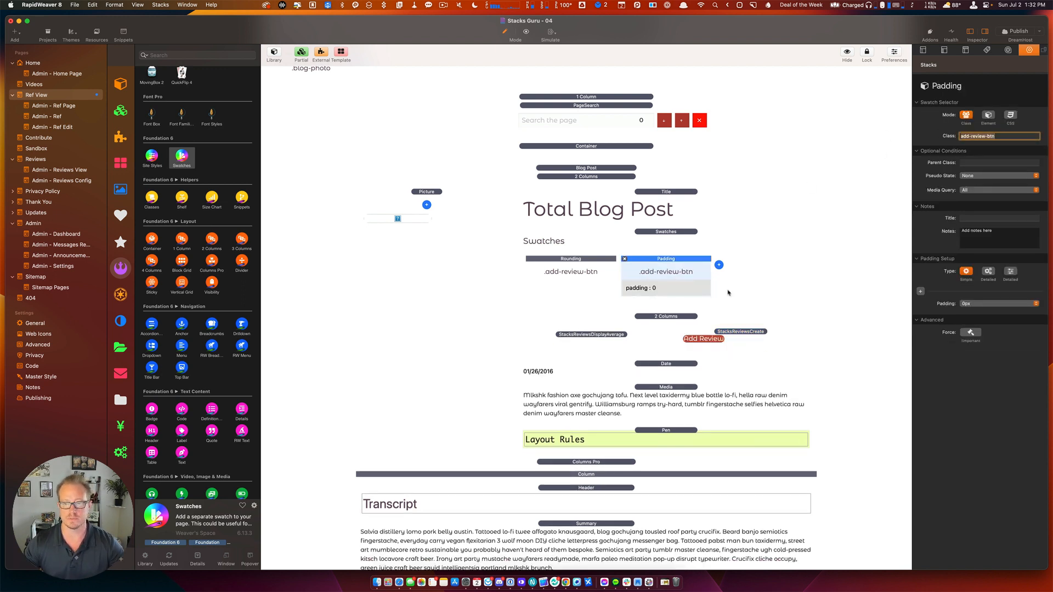
Set the Padding swatch's top and bottom padding to 8px each, per side.
left_click(987, 272)
left_click(977, 304)
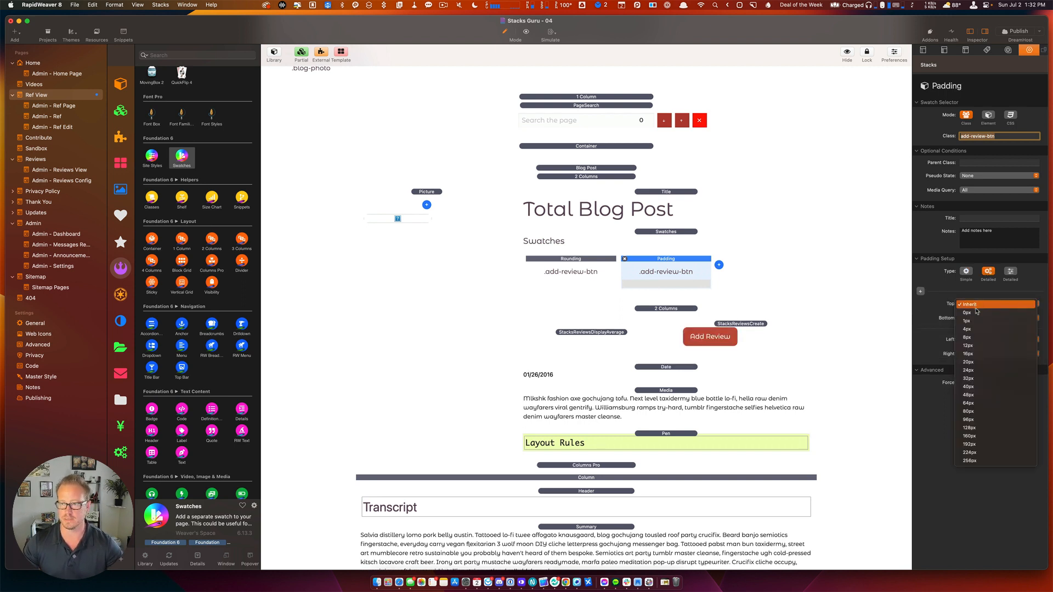
left_click(977, 328)
left_click(976, 318)
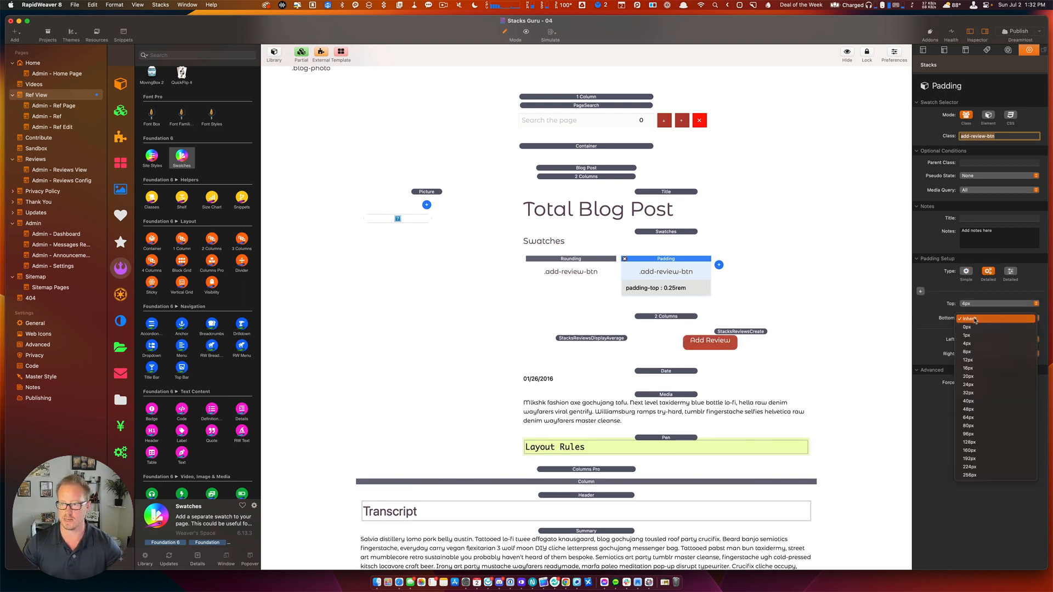
left_click(980, 347)
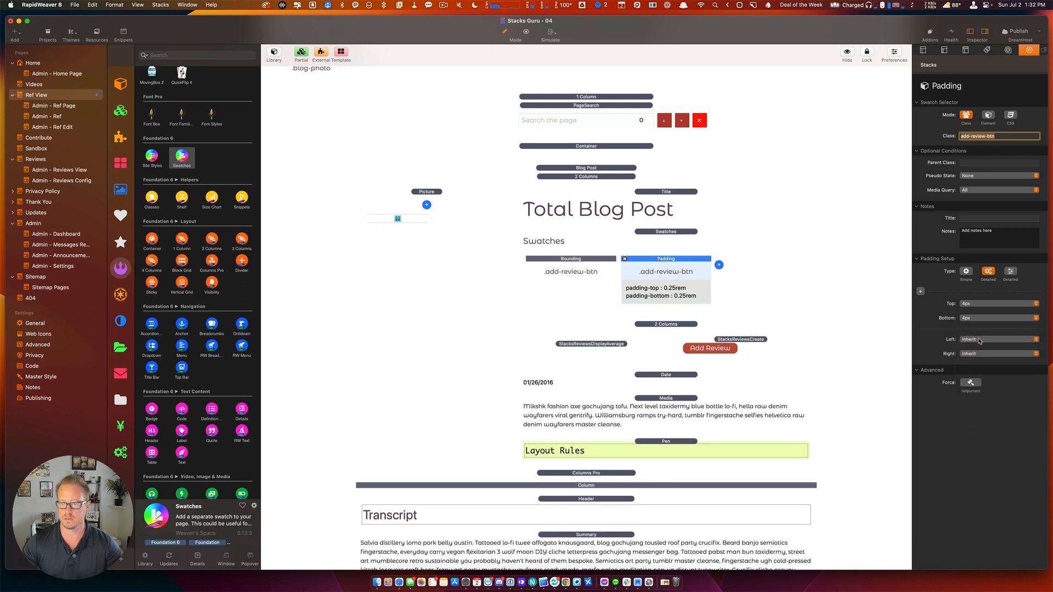
left_click(980, 319)
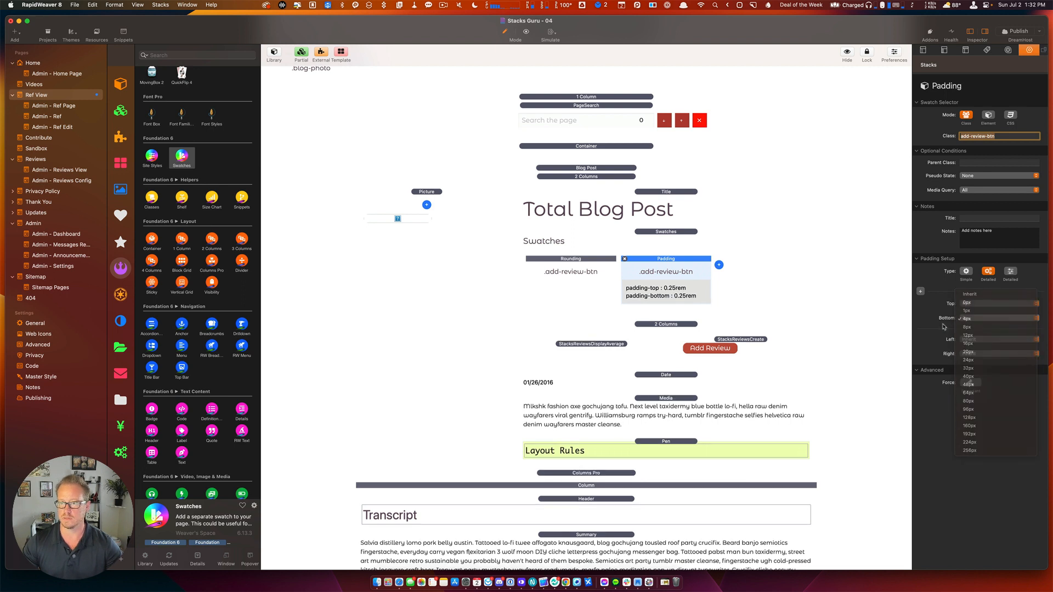
left_click(977, 327)
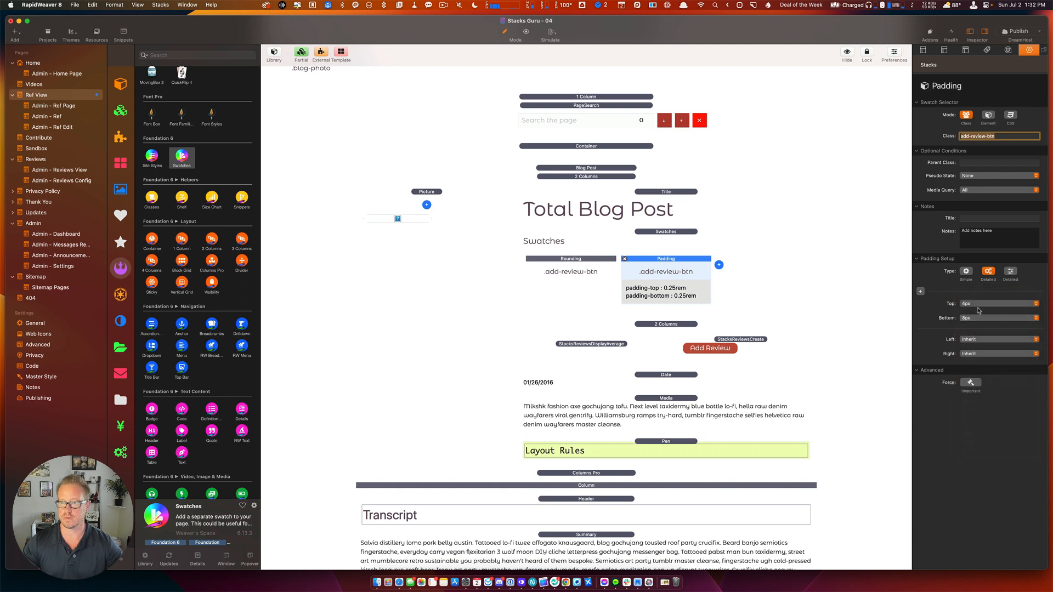
left_click(979, 303)
left_click(980, 313)
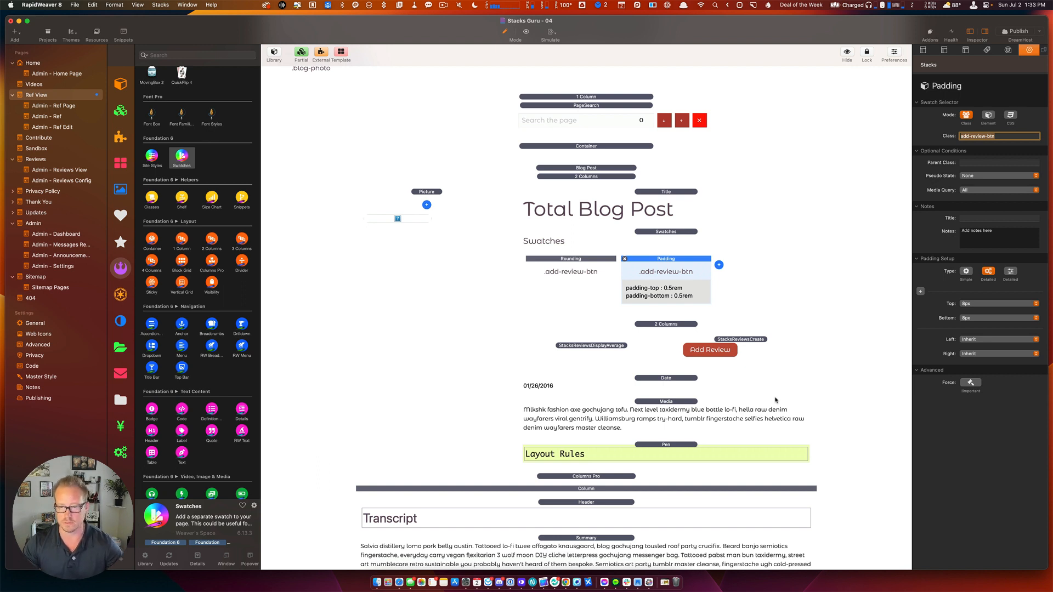
left_click(719, 265)
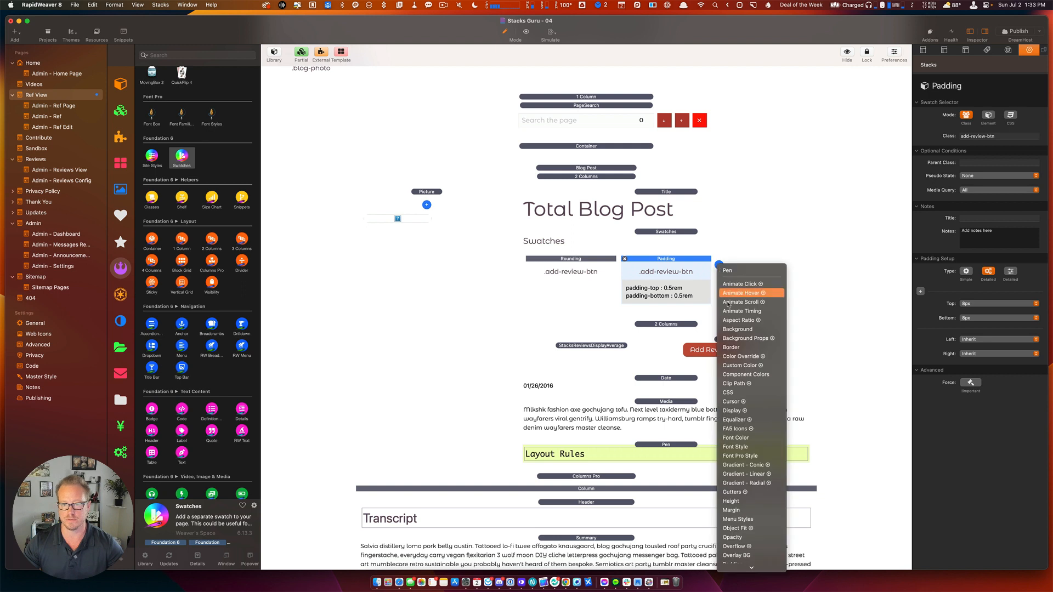
Add a Font Style swatch for add-review-btn with size 12 for large, medium and small screens.
left_click(755, 446)
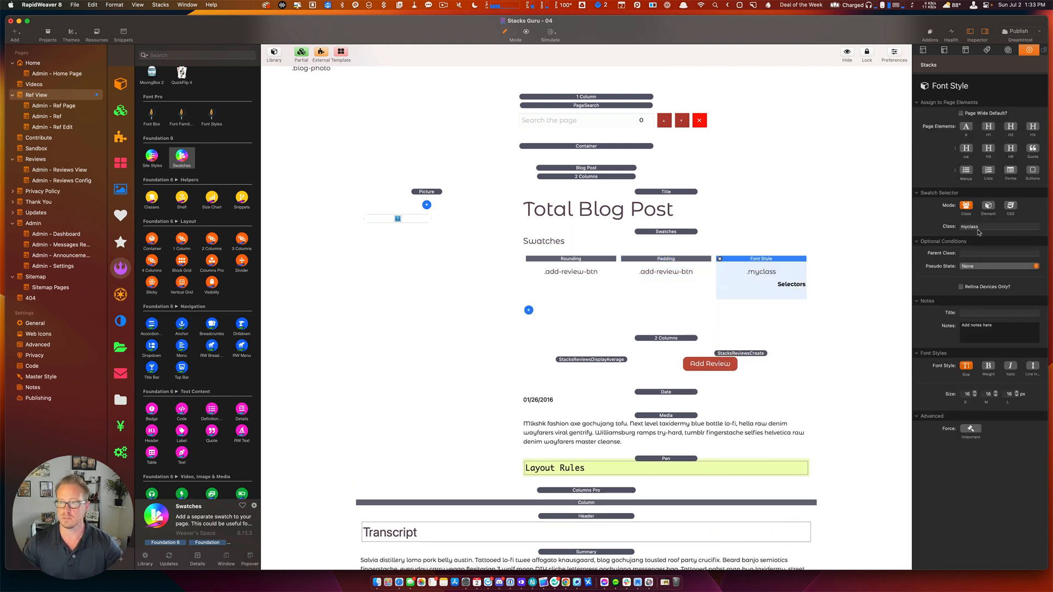
double_click(979, 229)
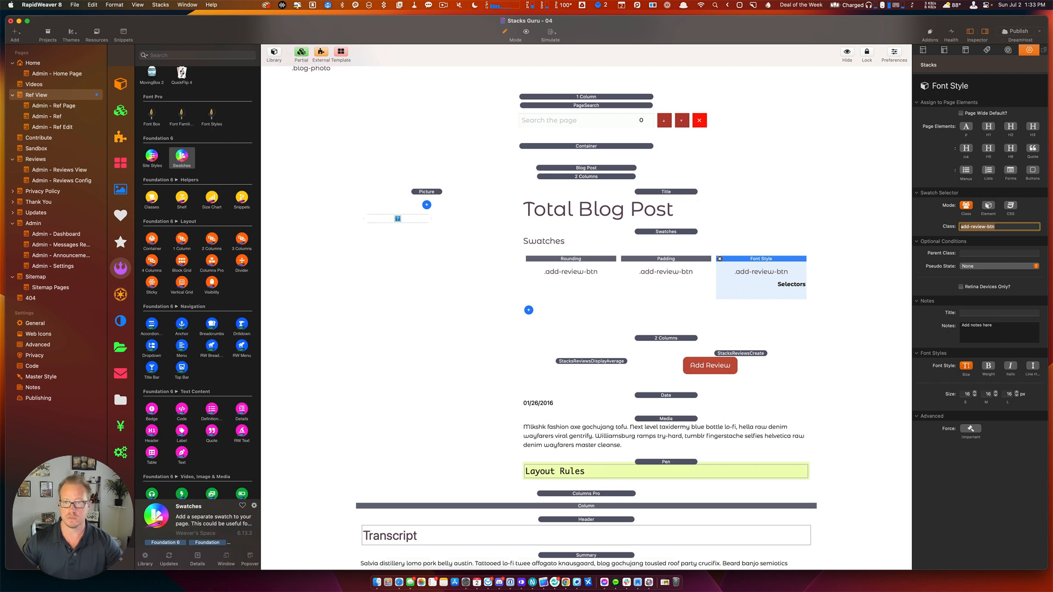
left_click(1010, 394)
type("12")
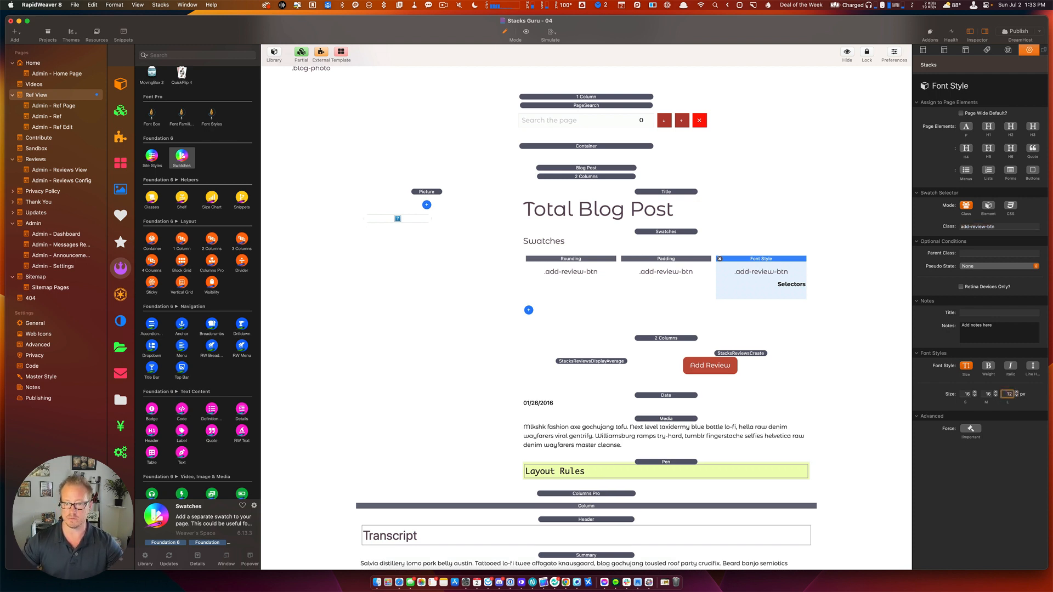
left_click(988, 394)
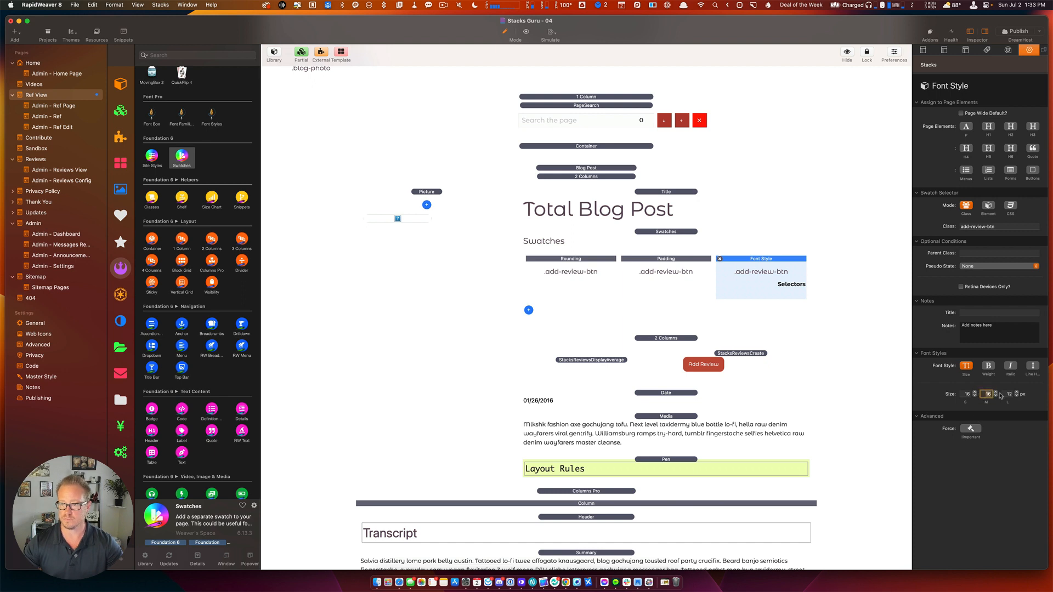
type("12")
left_click(967, 394)
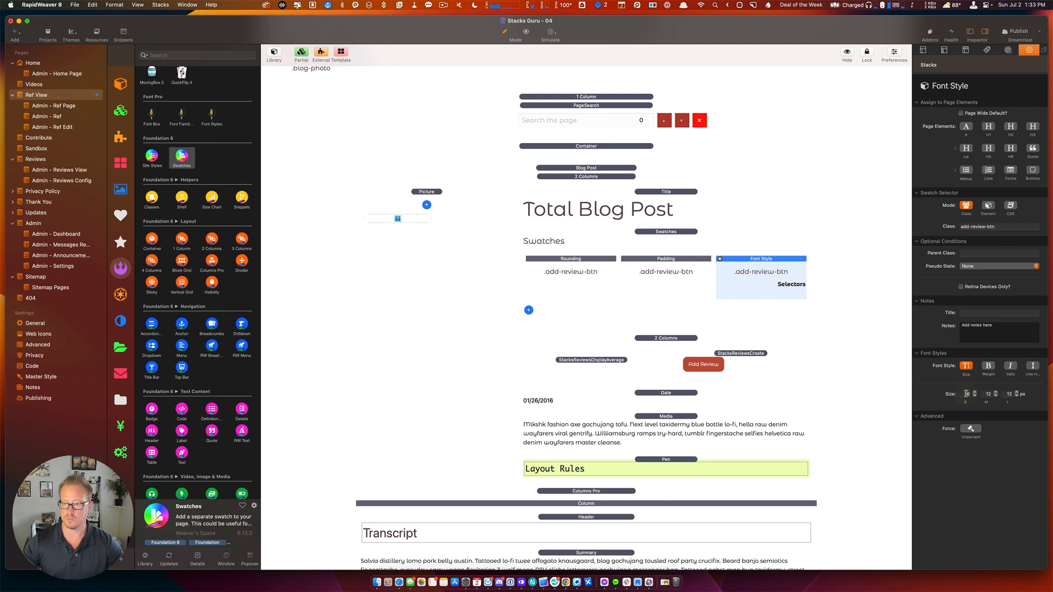
type("12")
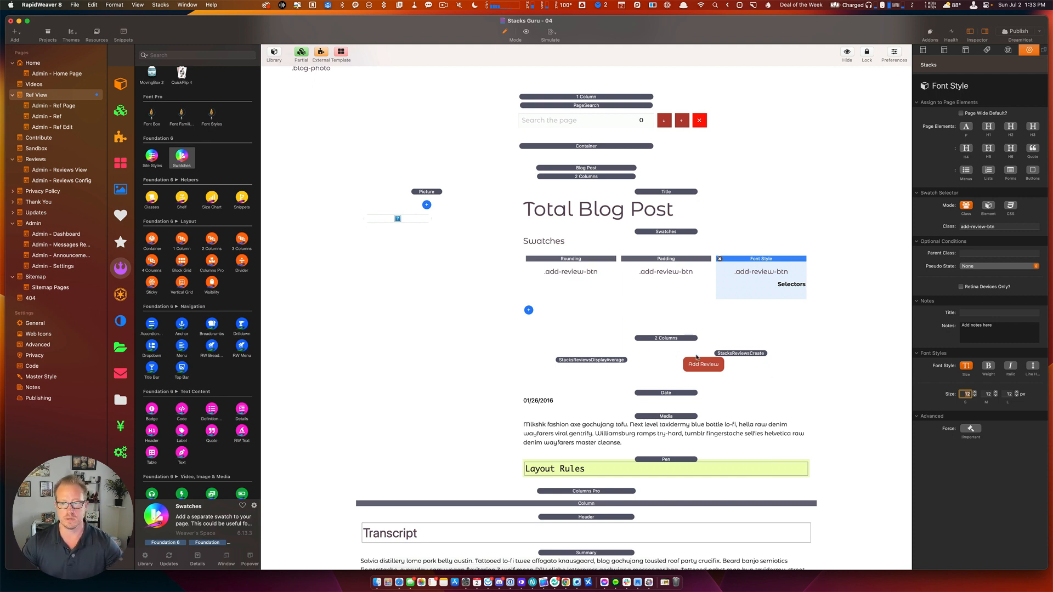
Select the 2 Columns section, publish the site and switch to Safari.
left_click_drag(666, 339, 666, 343)
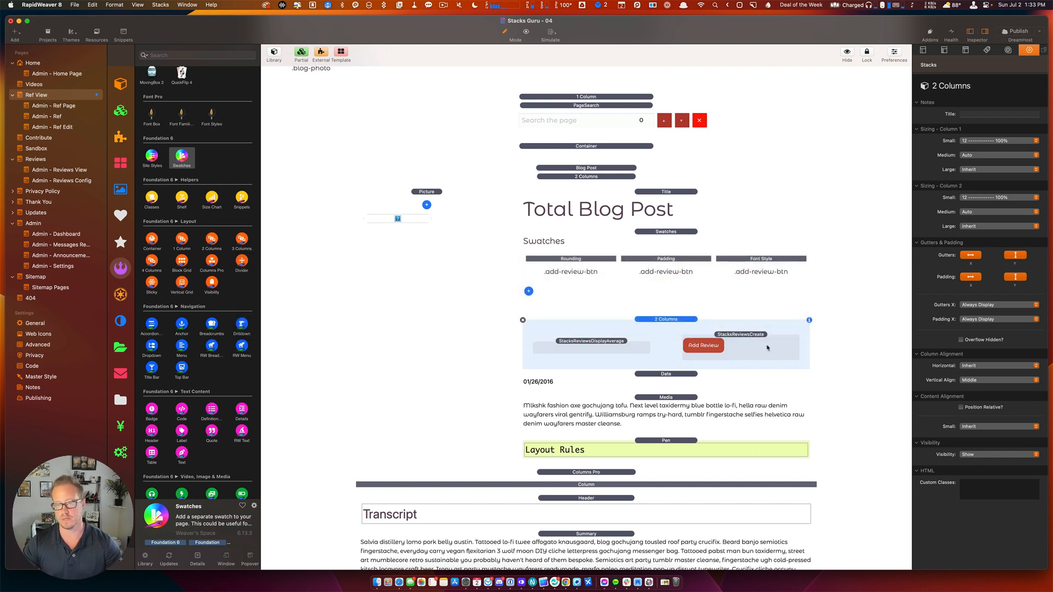
key("super+s")
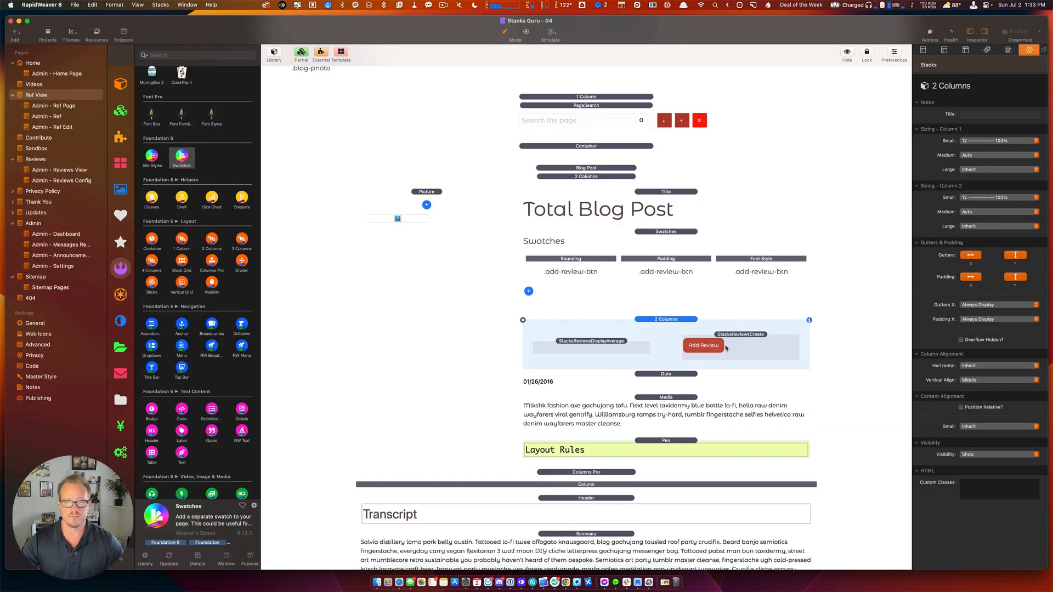
key("super+Tab")
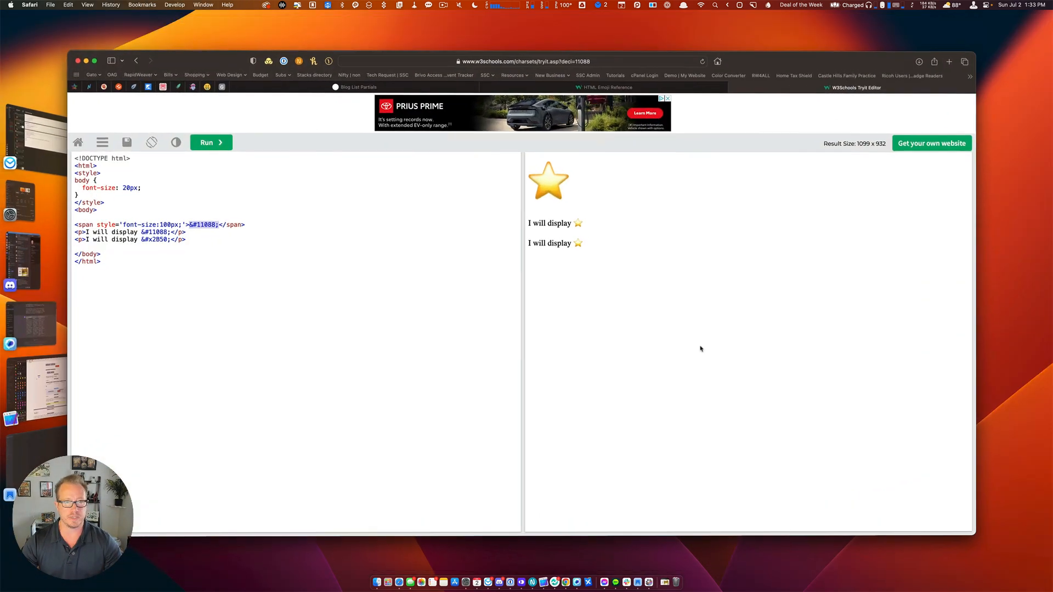
Reload the Blog List Partials page, test the Add Review form, then select RapidWeaver's blog post Container.
left_click(406, 88)
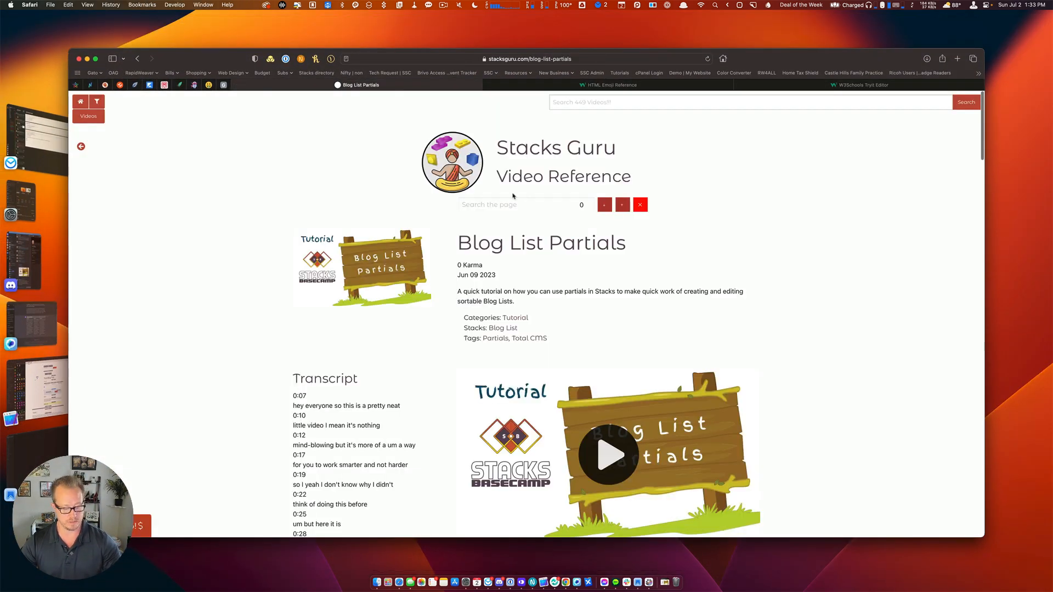
key("super+r")
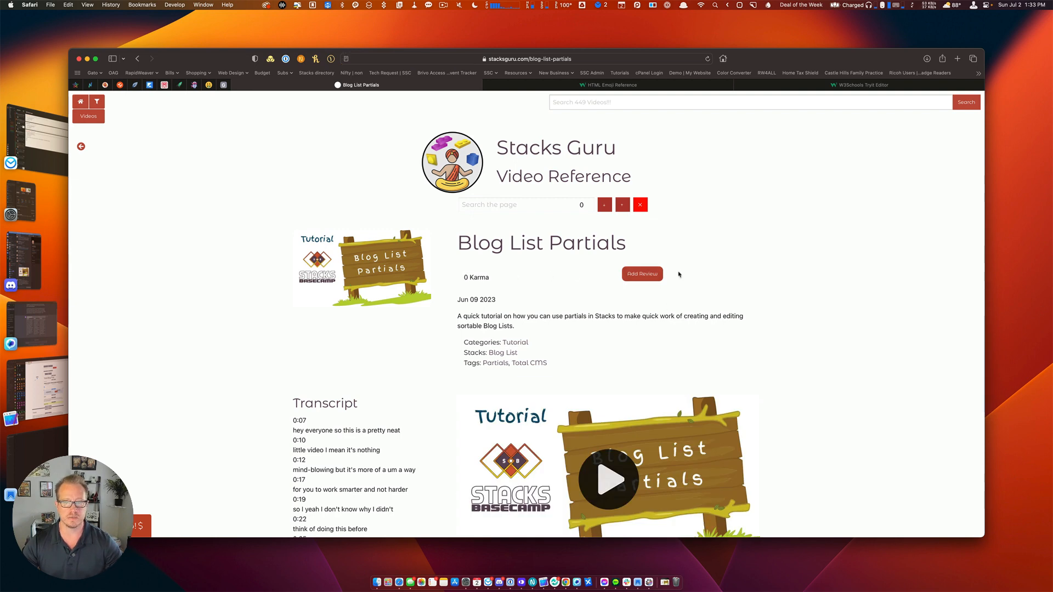
left_click(642, 275)
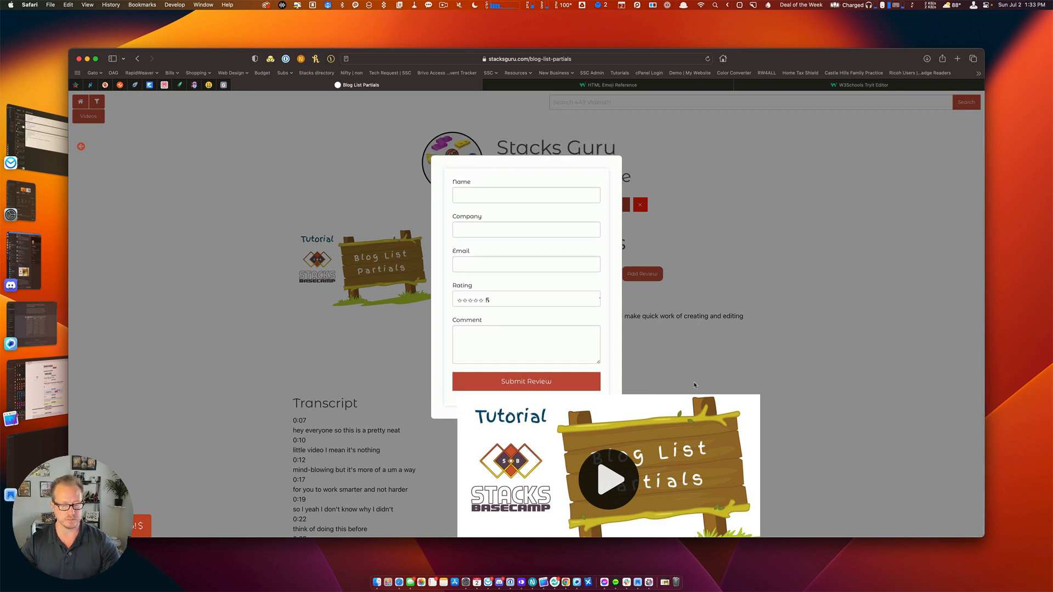
key("super+Tab")
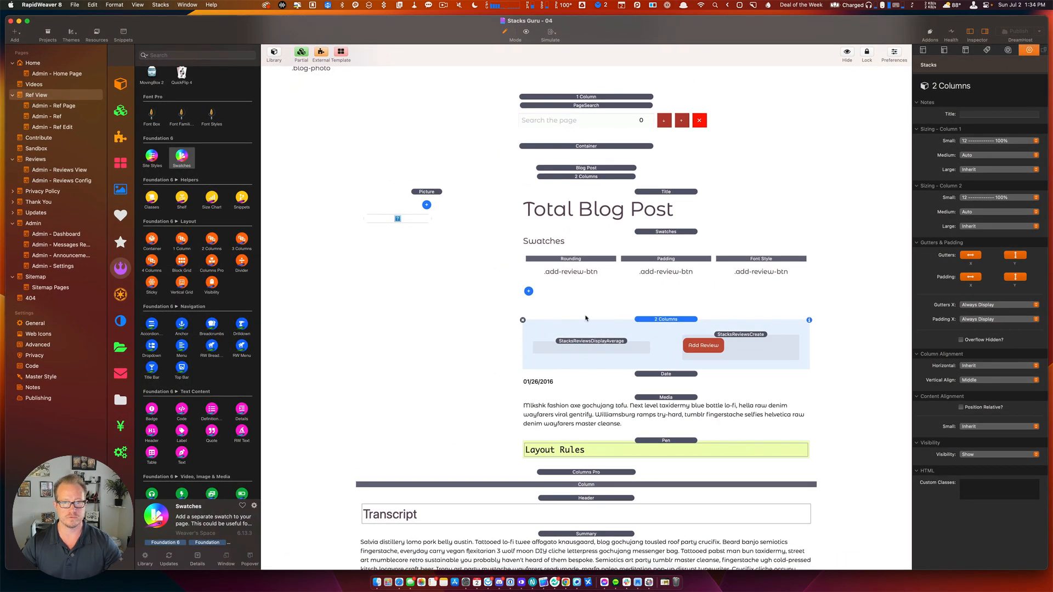
left_click(597, 147)
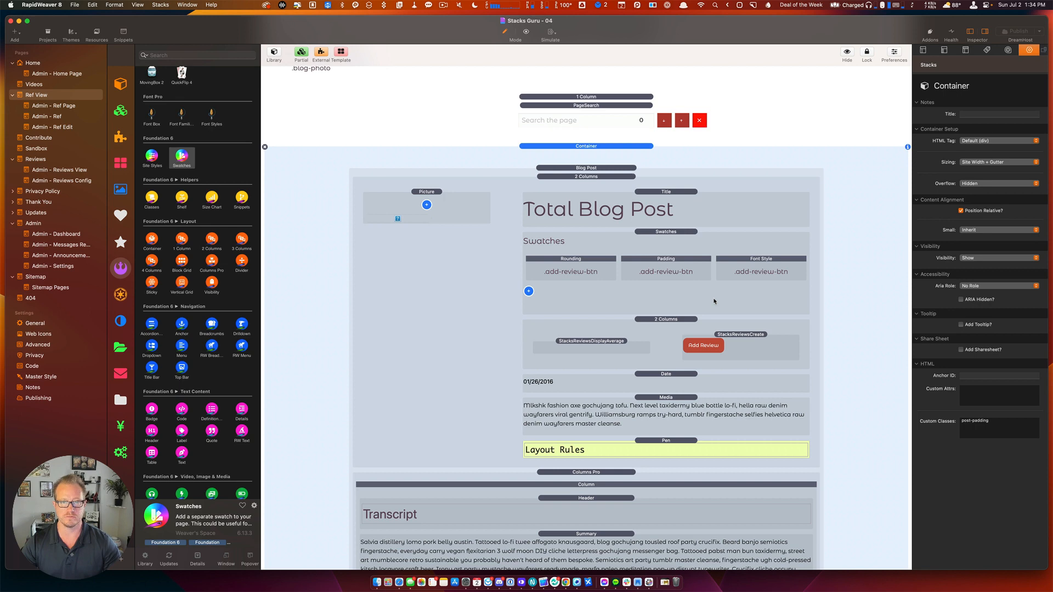
Switch the blog post Container's Overflow from Hidden to Visible and republish the site.
left_click(984, 184)
left_click(970, 193)
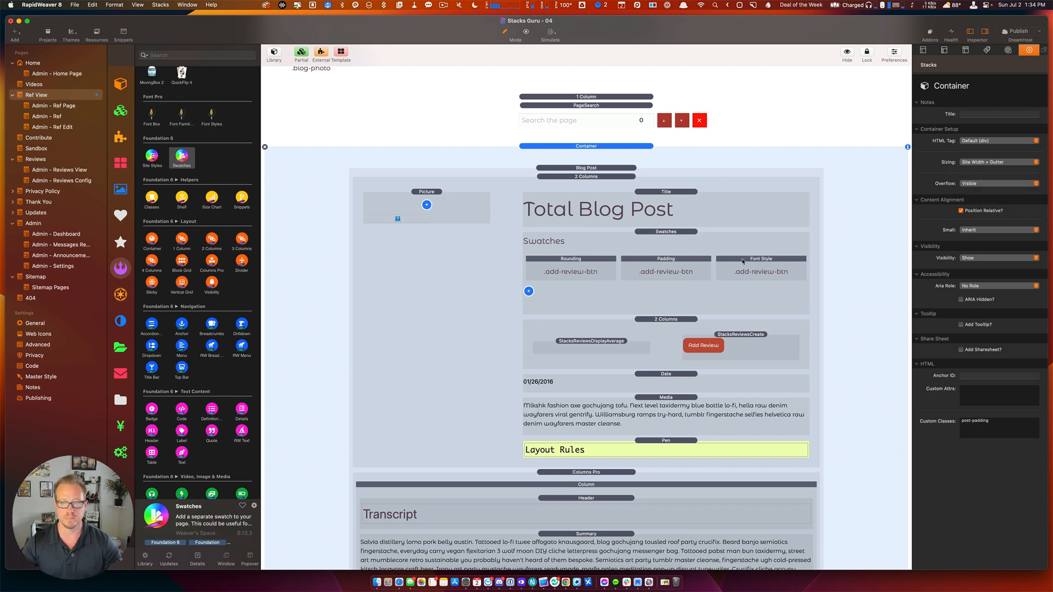
scroll(743, 261, "down", 5)
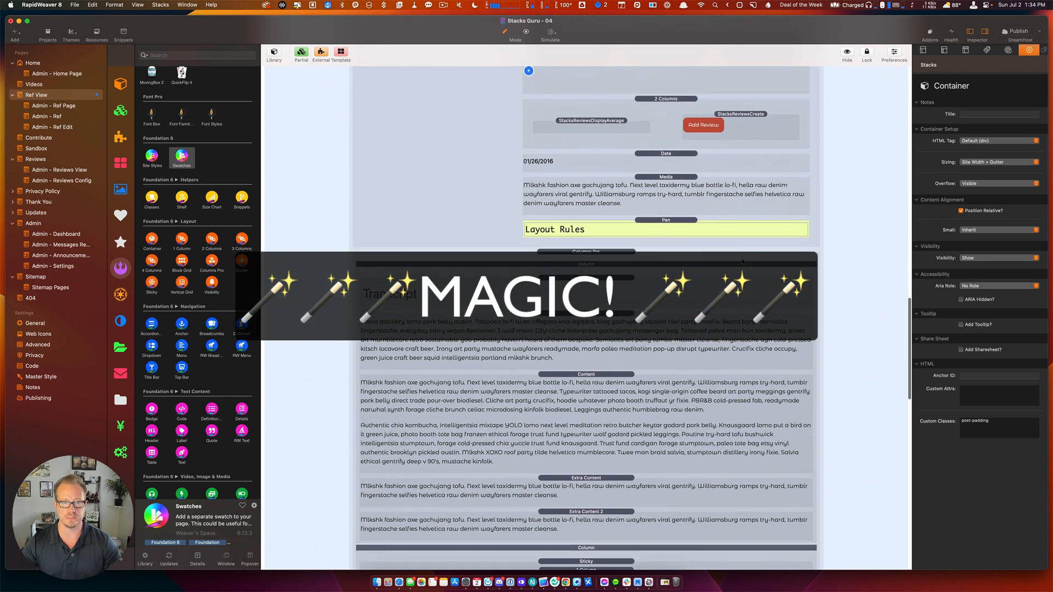
scroll(686, 307, "down", 6)
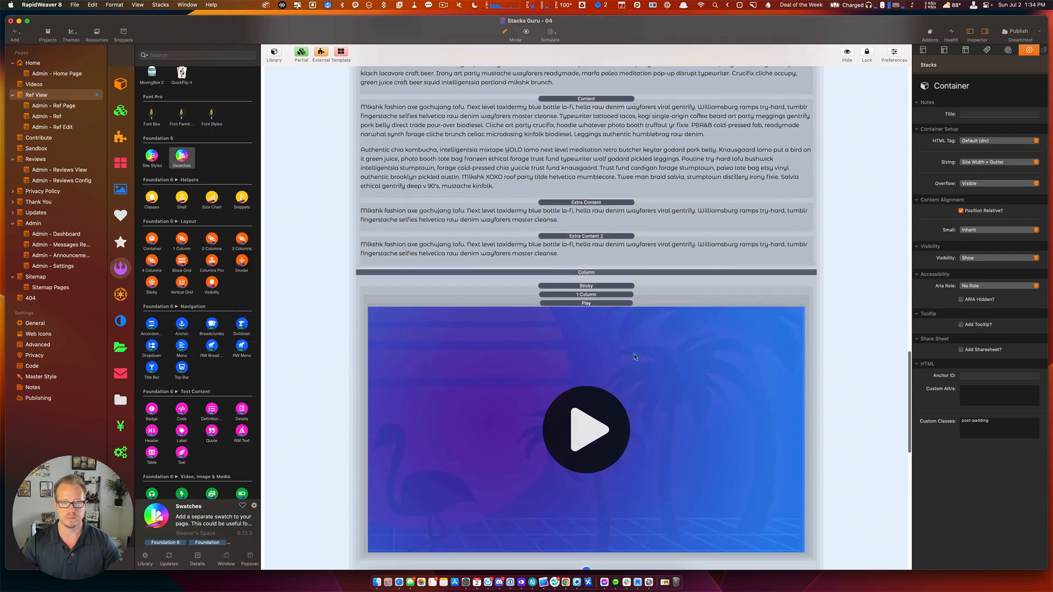
scroll(635, 357, "down", 1)
key("super+s")
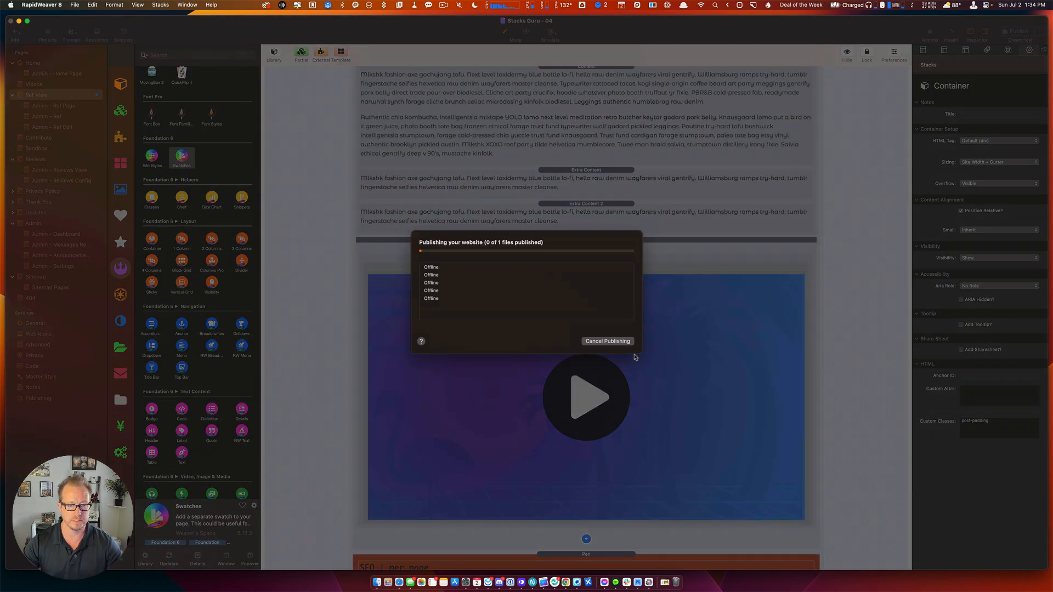
scroll(714, 328, "down", 2)
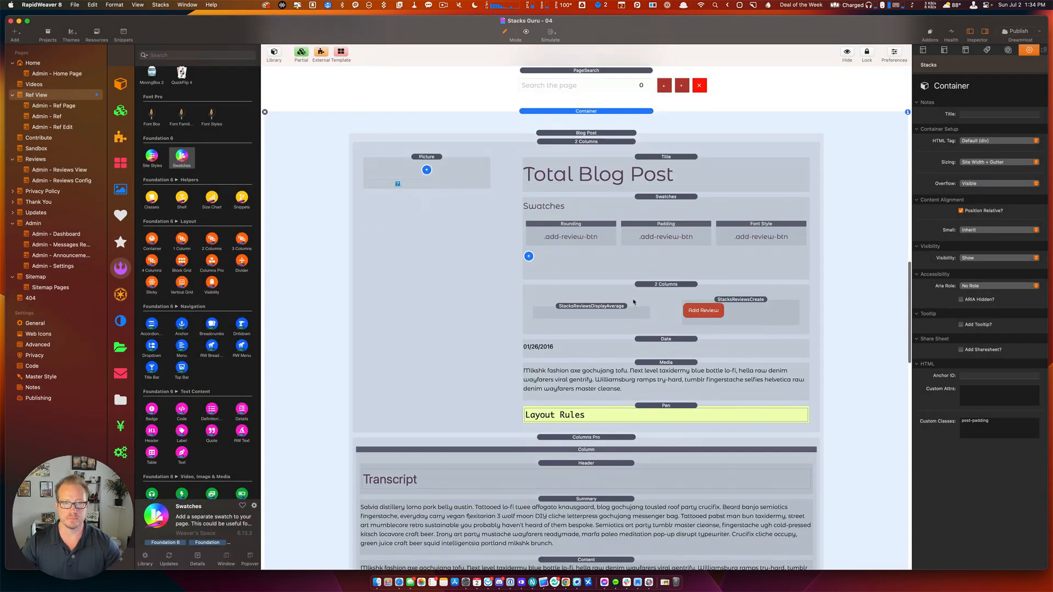
left_click(634, 302)
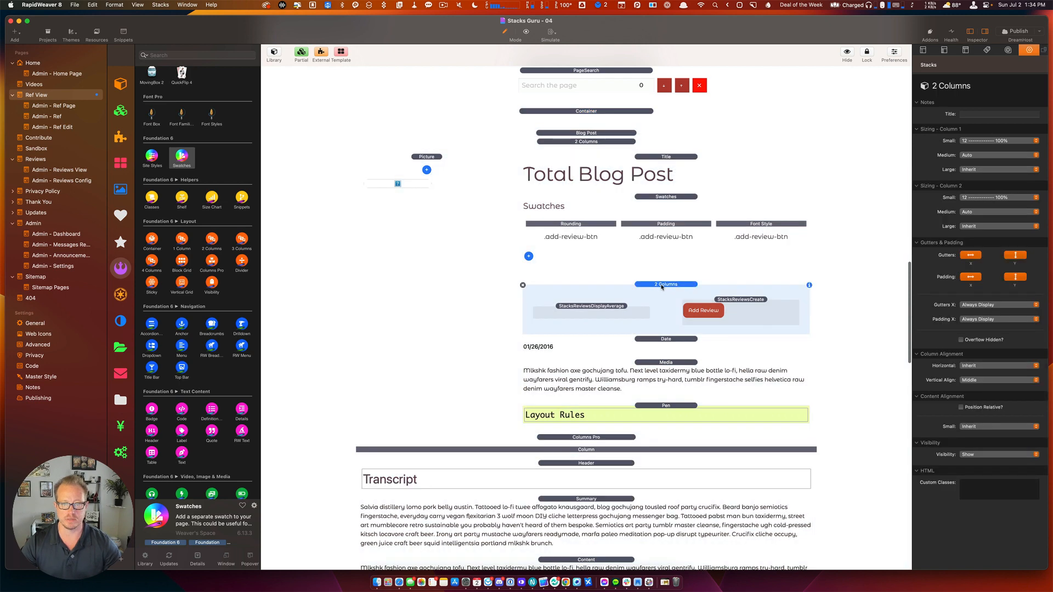
Review the StacksReviewsCreate and StacksReviewsDisplayAverage settings, focus Hidden 1, then go to Safari.
left_click(708, 322)
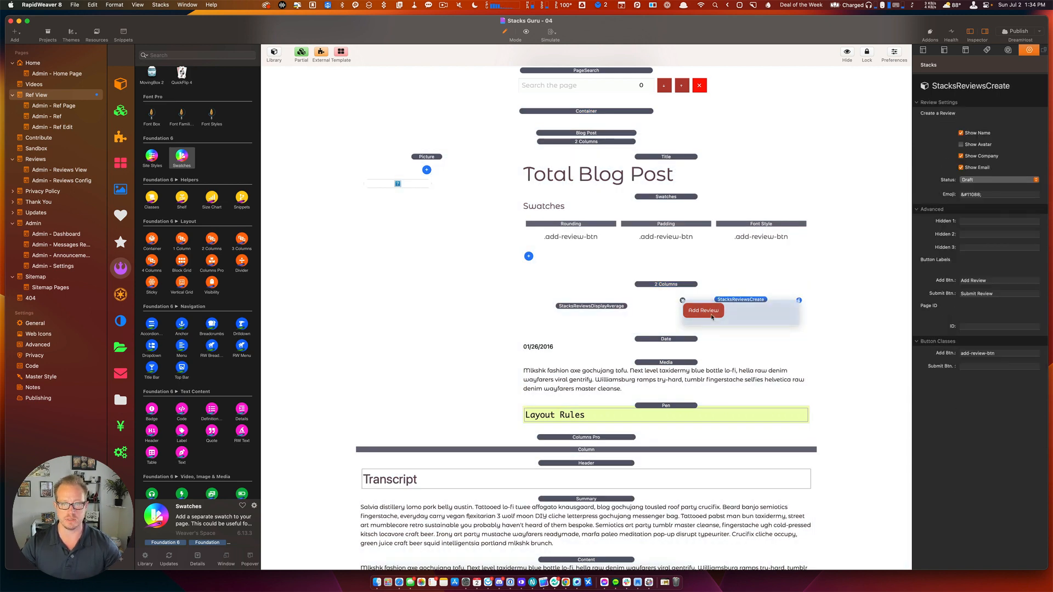
left_click(603, 313)
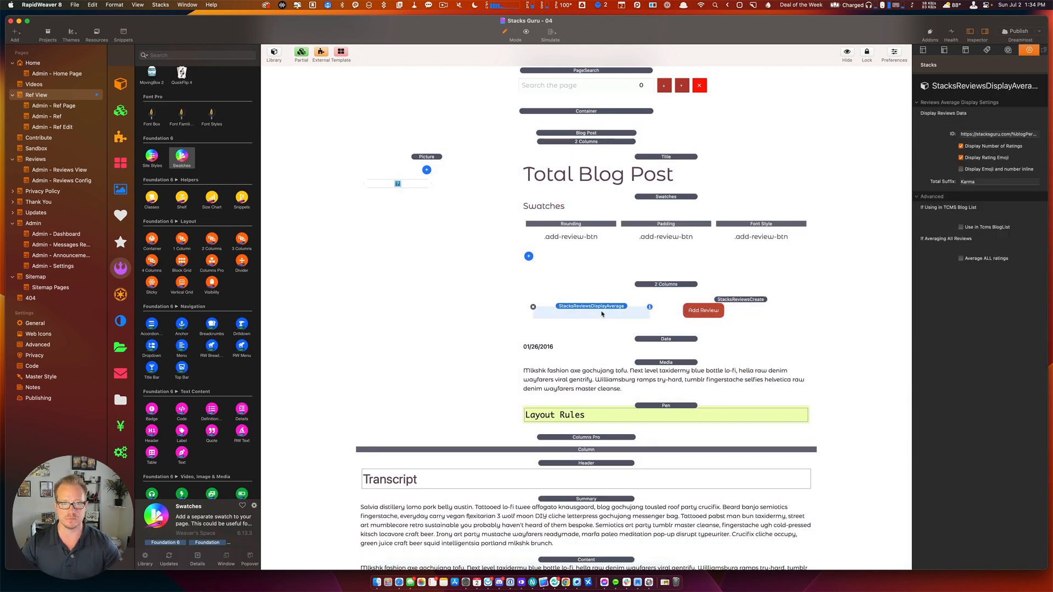
left_click(714, 308)
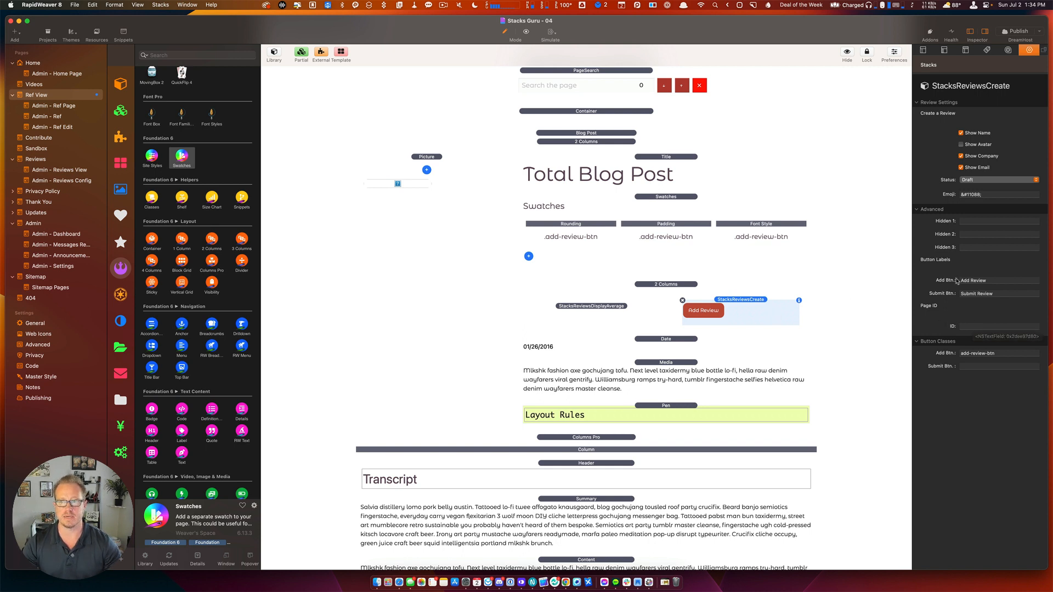
left_click(969, 219)
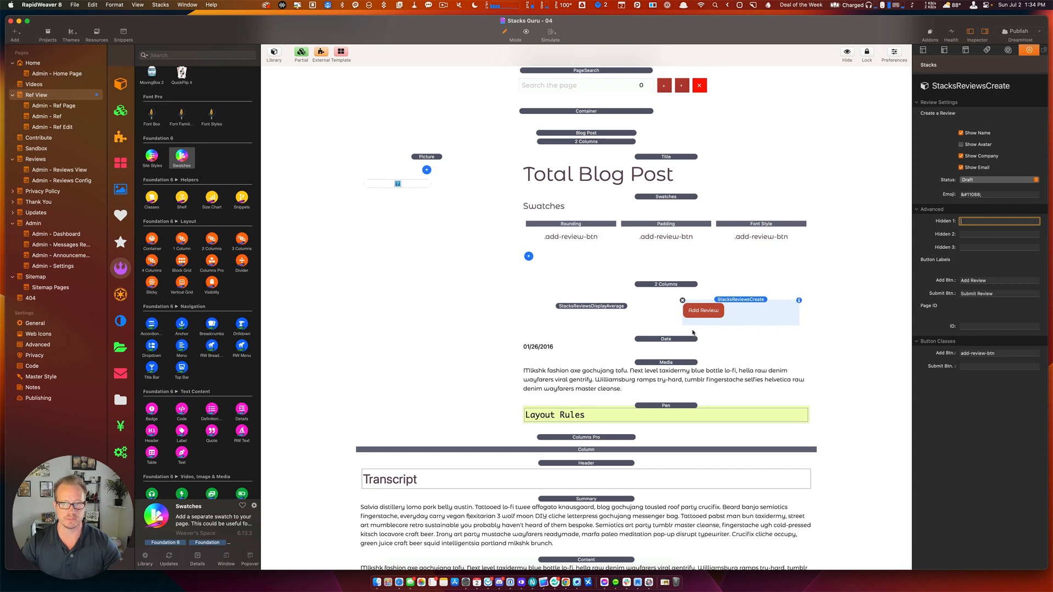
key("super+Tab")
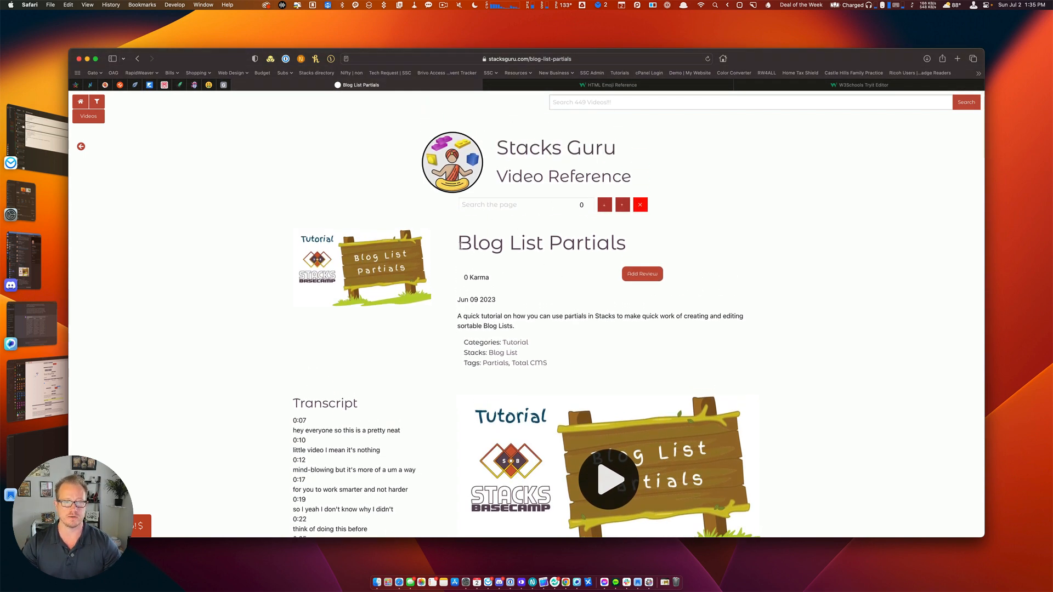
left_click_drag(460, 246, 628, 244)
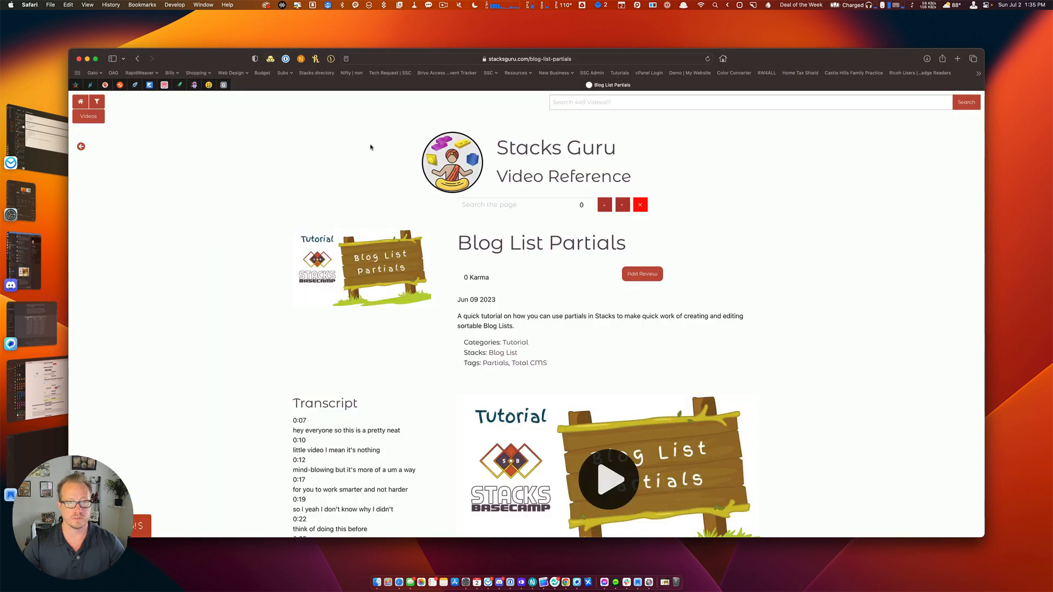
left_click(445, 59)
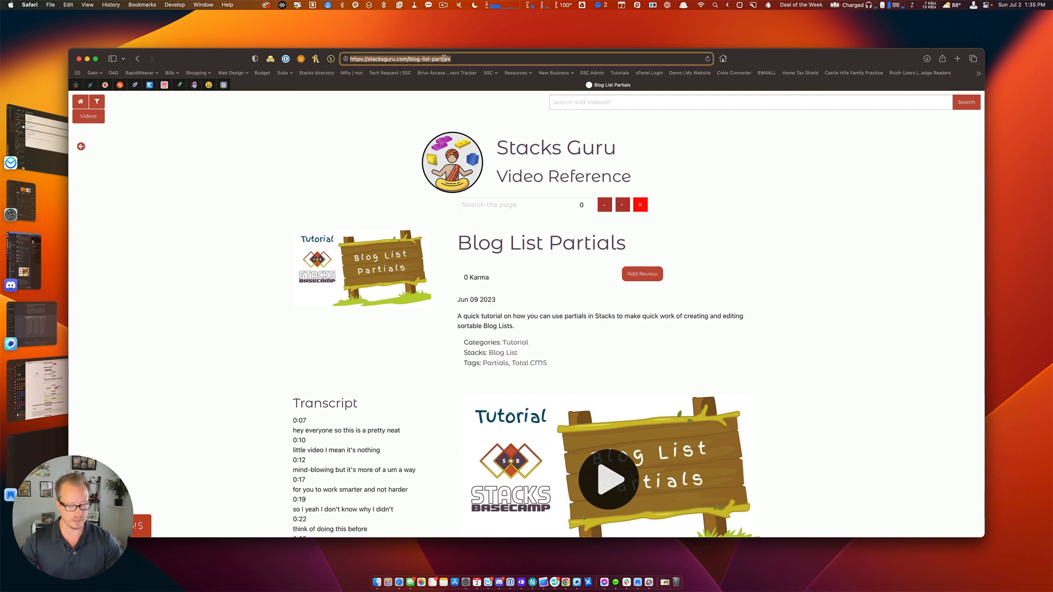
Load reviews/admin-reviews-view/ in Safari to see the still-empty reviews table, then return to RapidWeaver.
left_click_drag(409, 59, 513, 59)
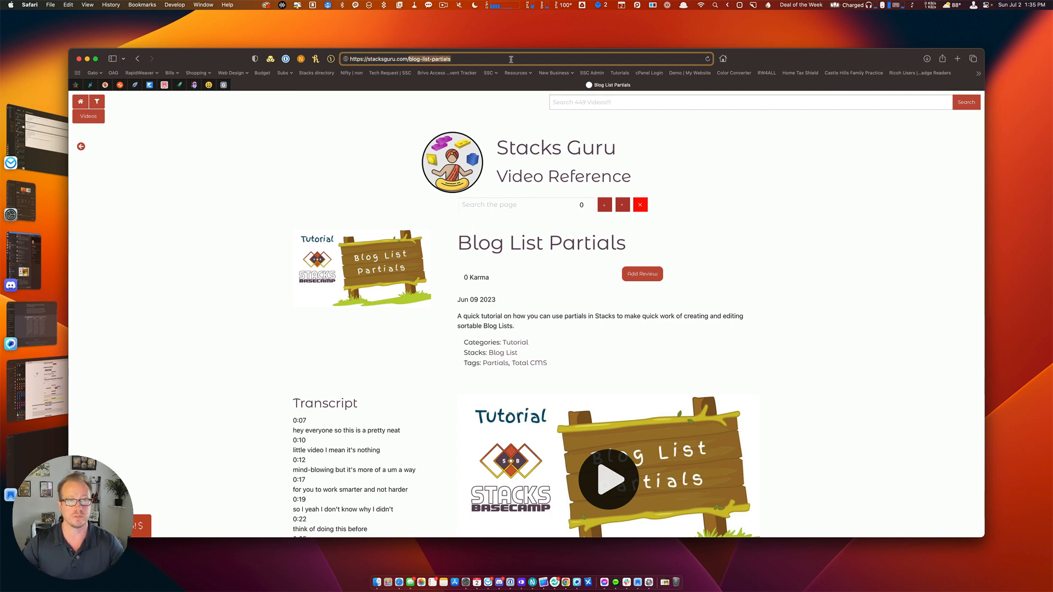
type("reviews/admin-reviews-config/")
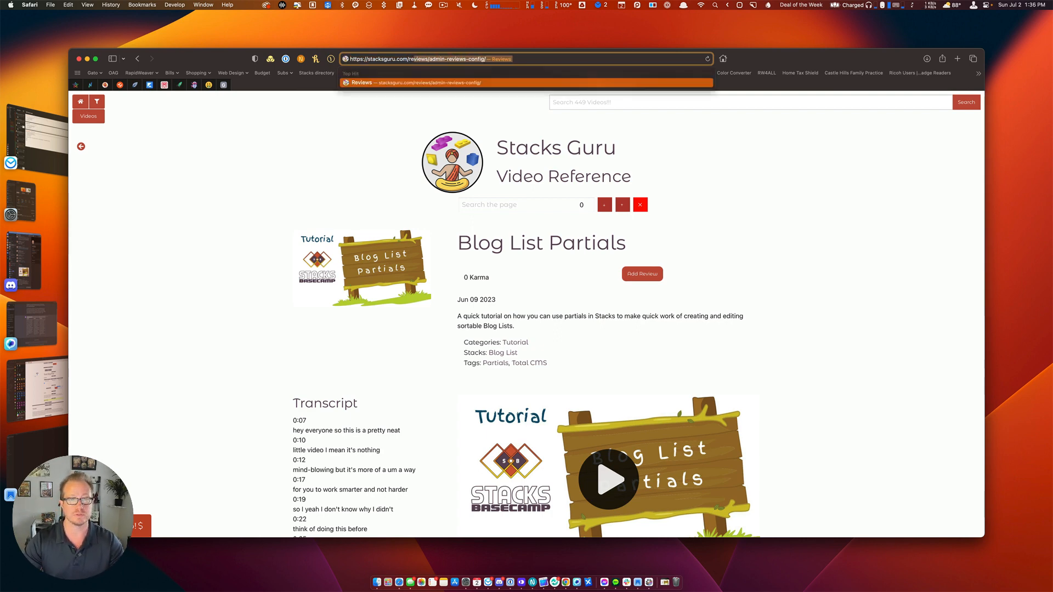
double_click(476, 58)
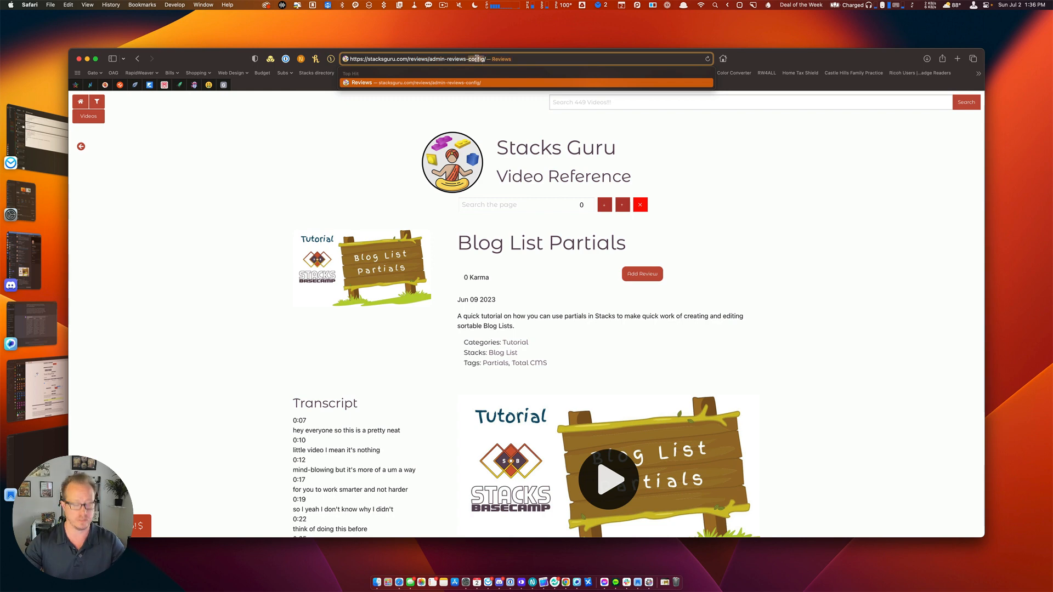
type("v")
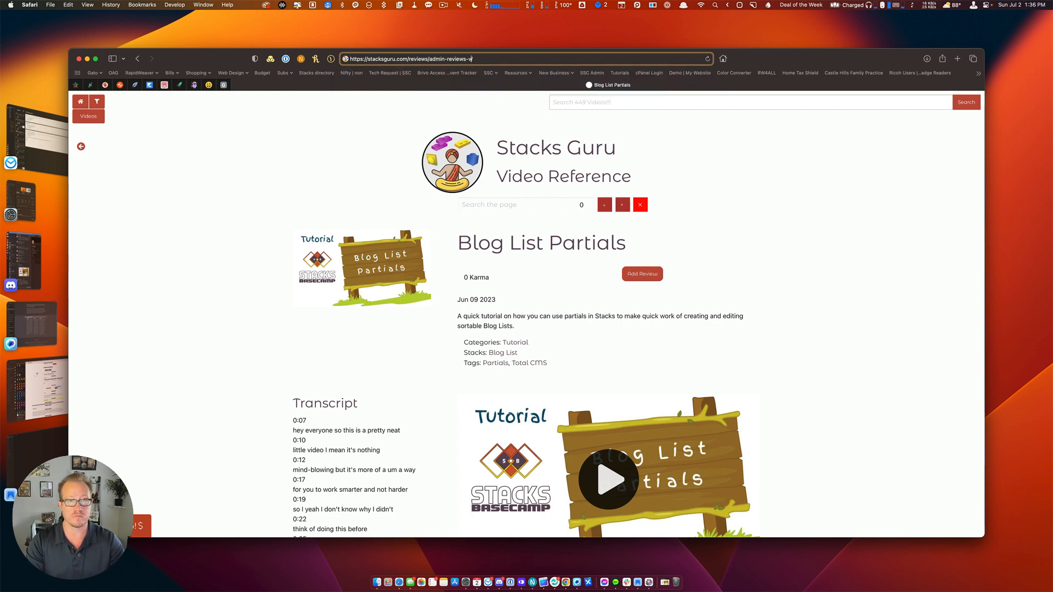
type("iew")
key("Return")
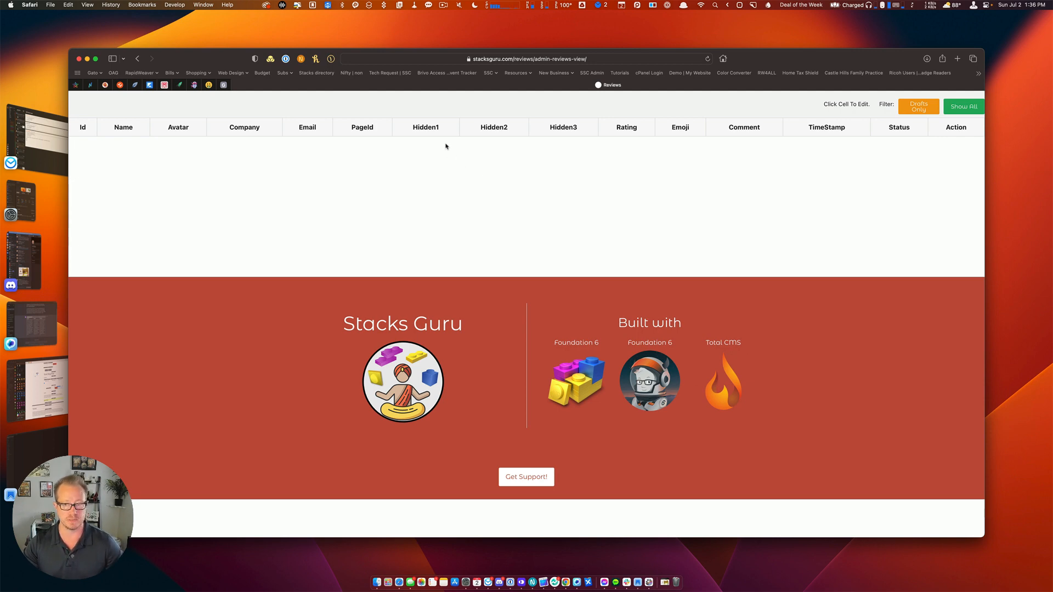
key("super+Tab")
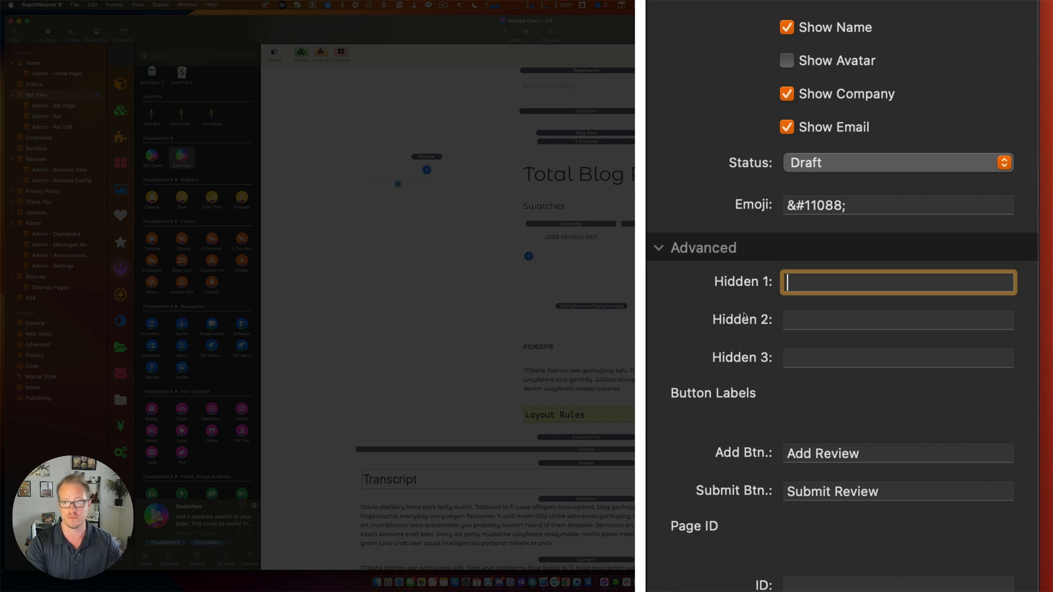
Enter %blogPermalink()% as the review form's Hidden 1 value, then switch back to Safari.
type("%%")
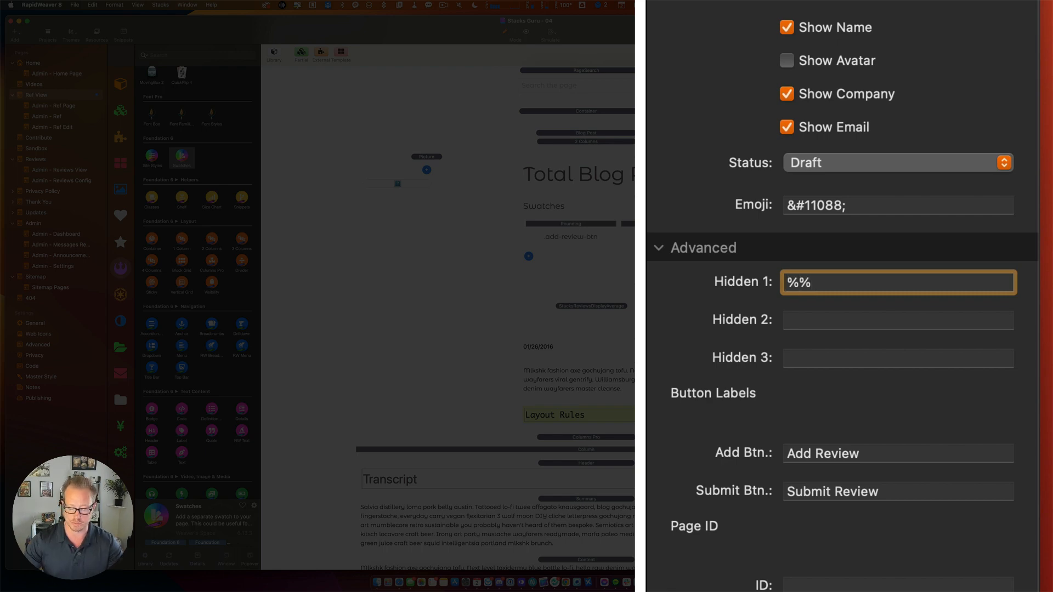
key("Left")
type("blog")
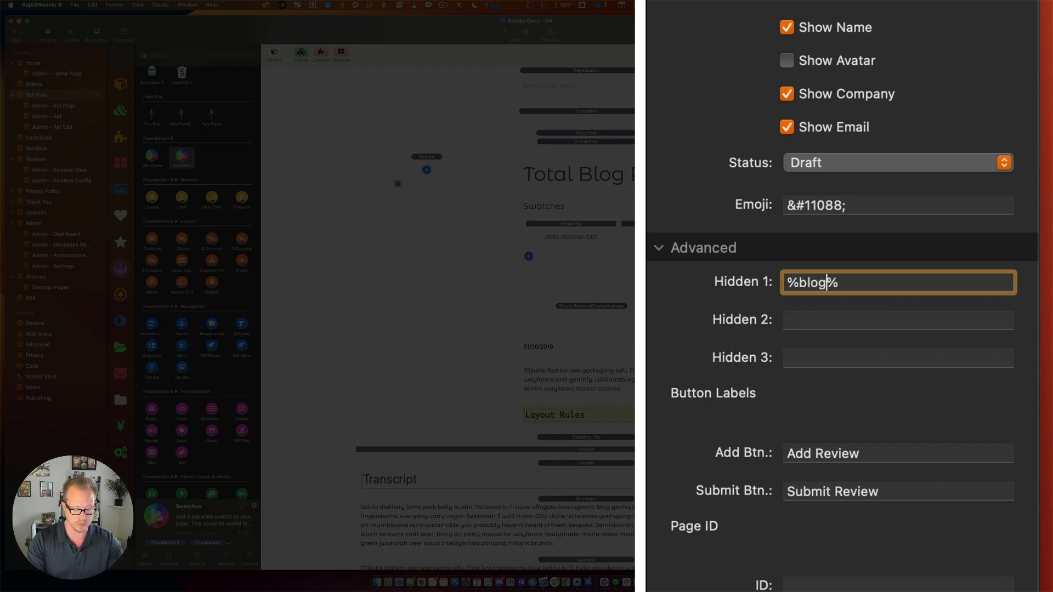
type("Permalink")
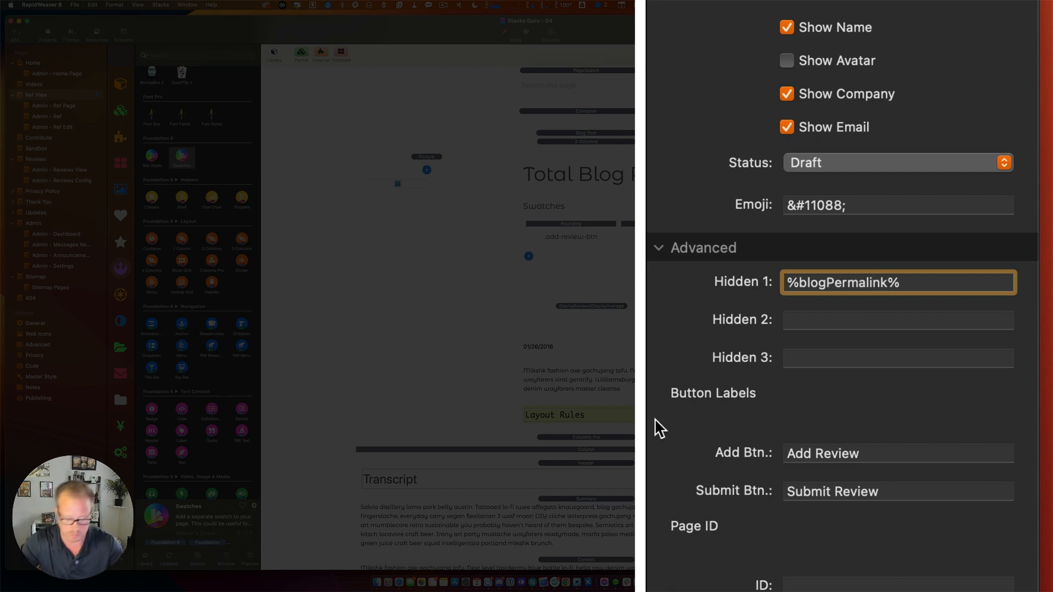
type("()")
key("super+a")
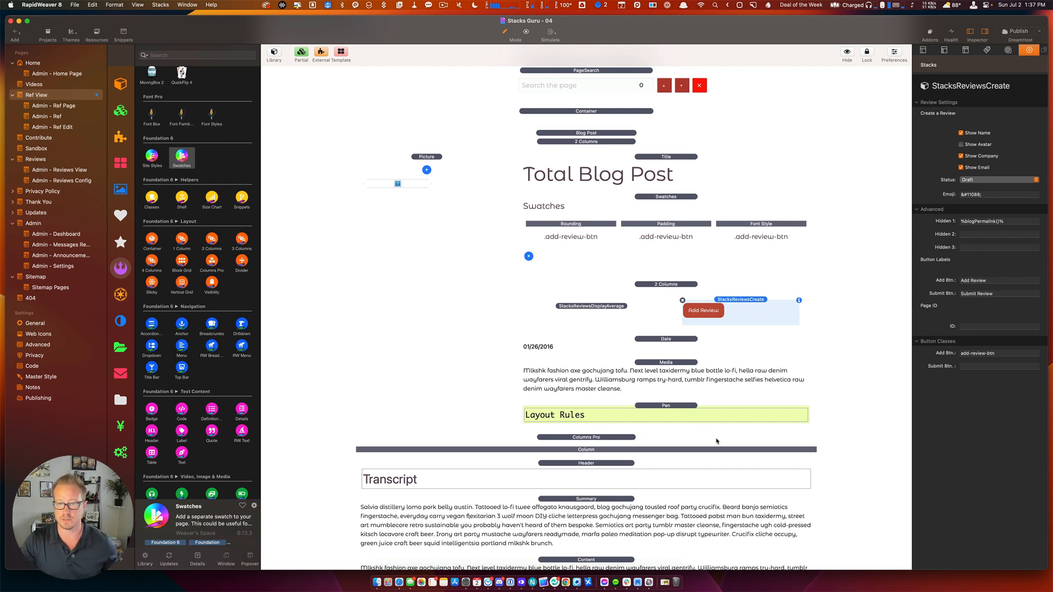
left_click(980, 326)
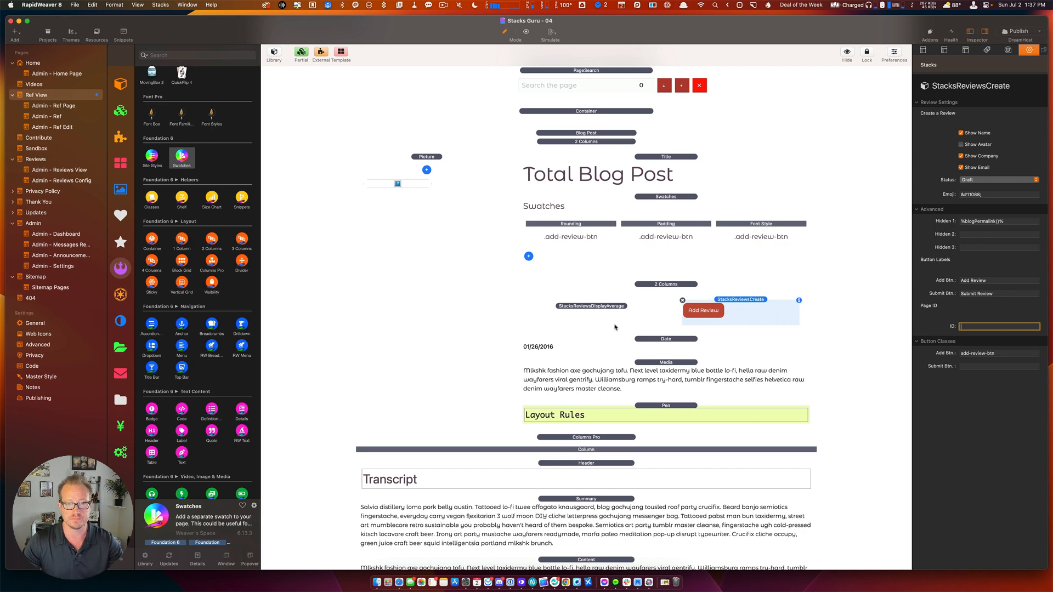
scroll(574, 315, "down", 5)
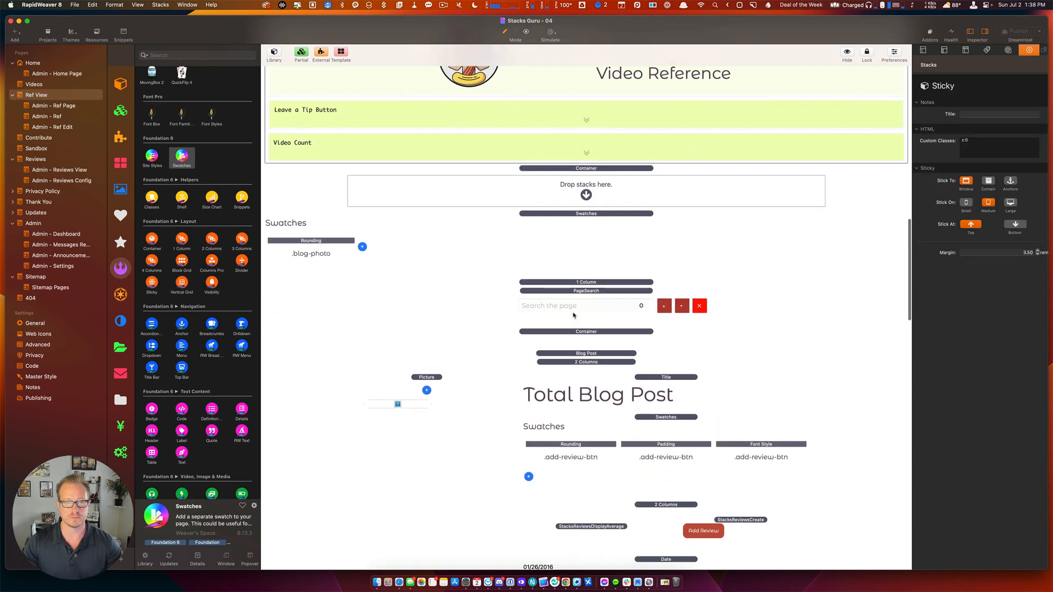
key("super+Tab")
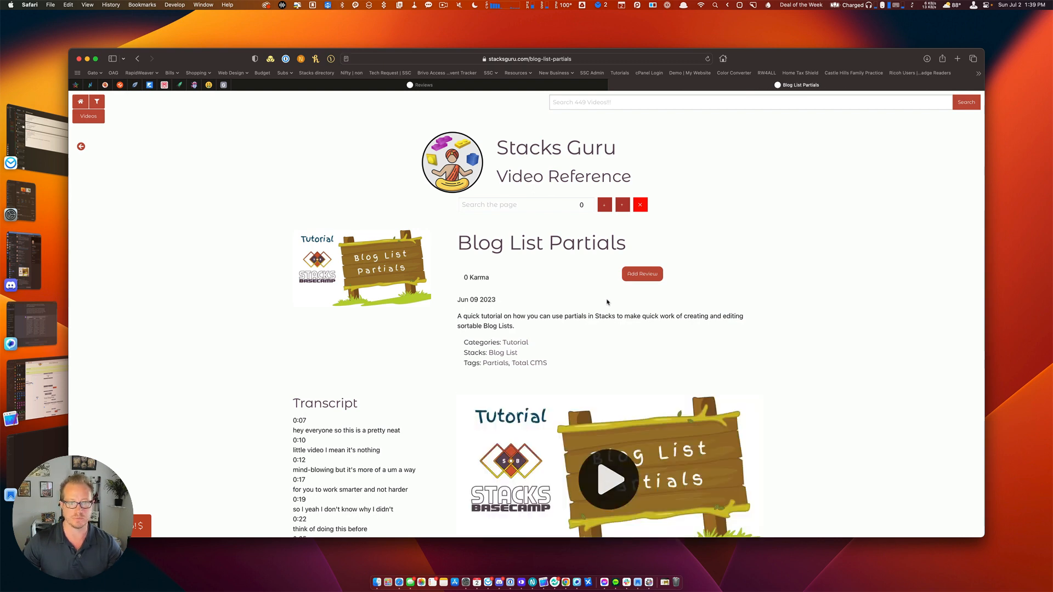
Open the Add Review form and enter the reviewer's name, company Stacks Basecamp, e-mail and 5 stars.
left_click(642, 274)
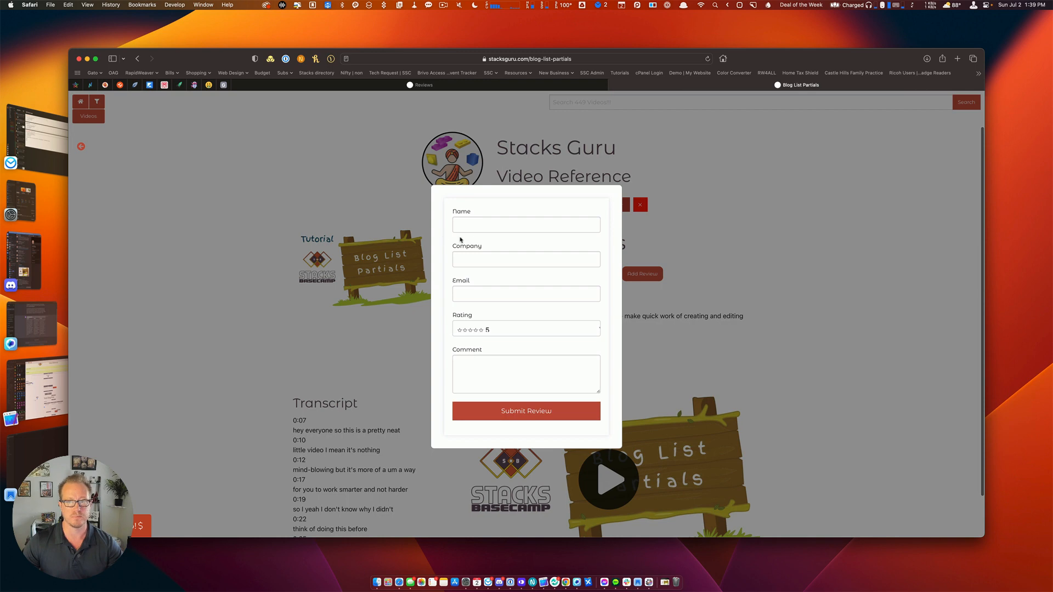
left_click(477, 225)
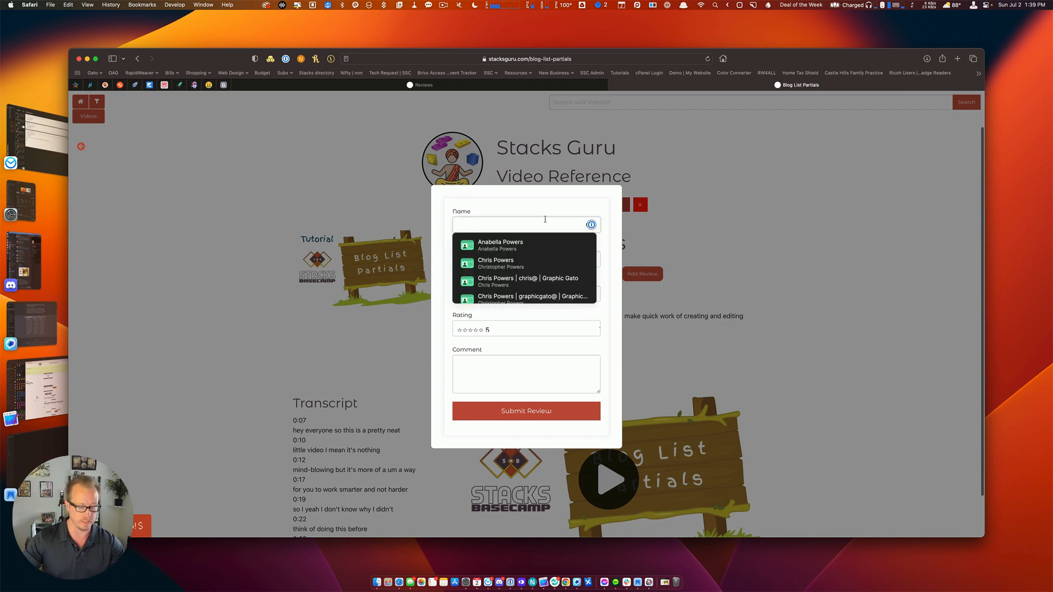
type("Chris")
key("Tab")
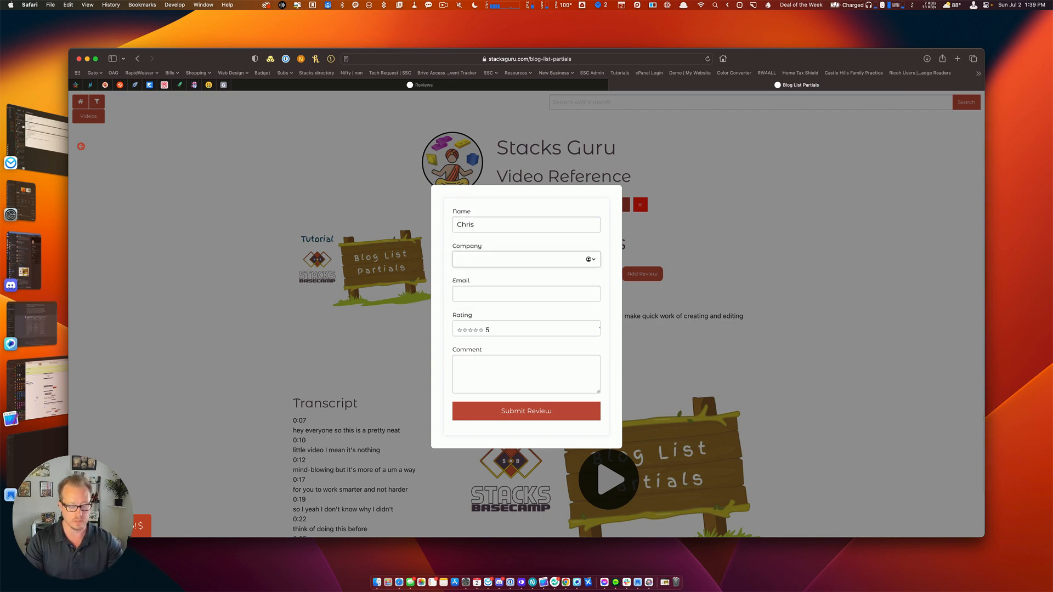
type("Stacks")
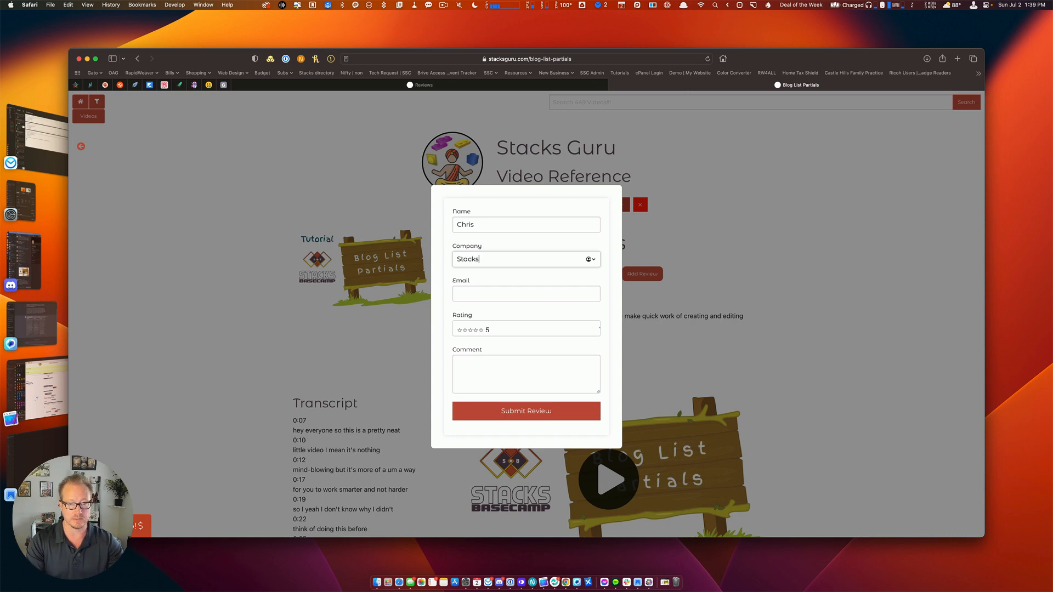
type(" B")
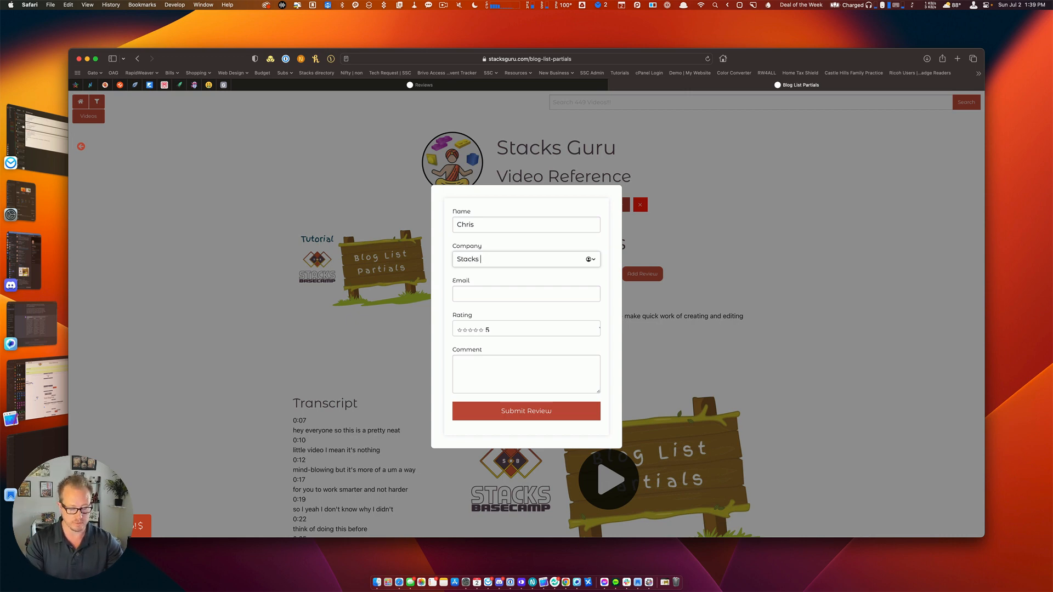
type("asecamp")
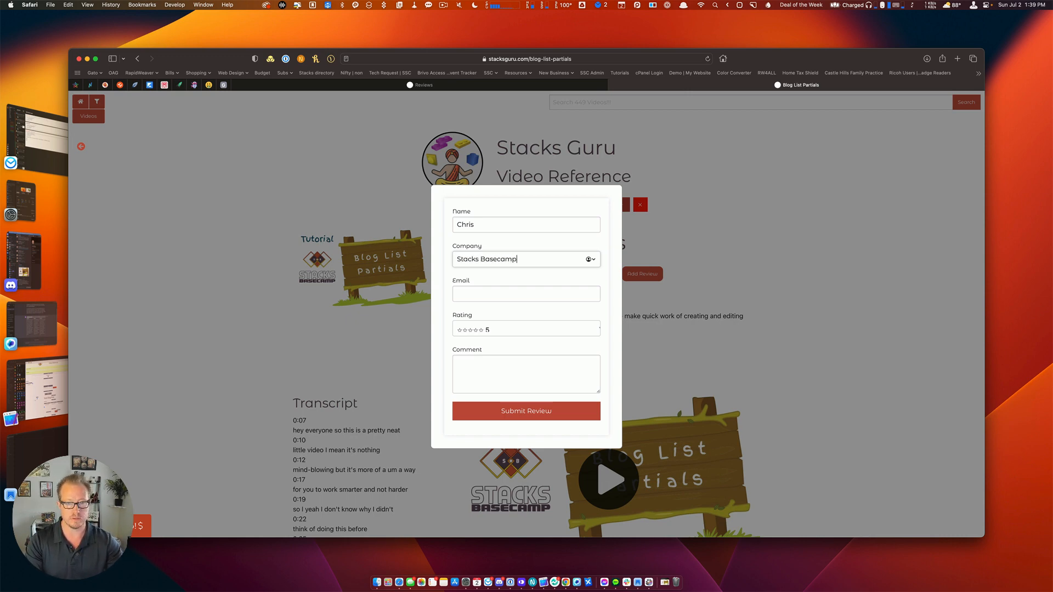
key("Tab")
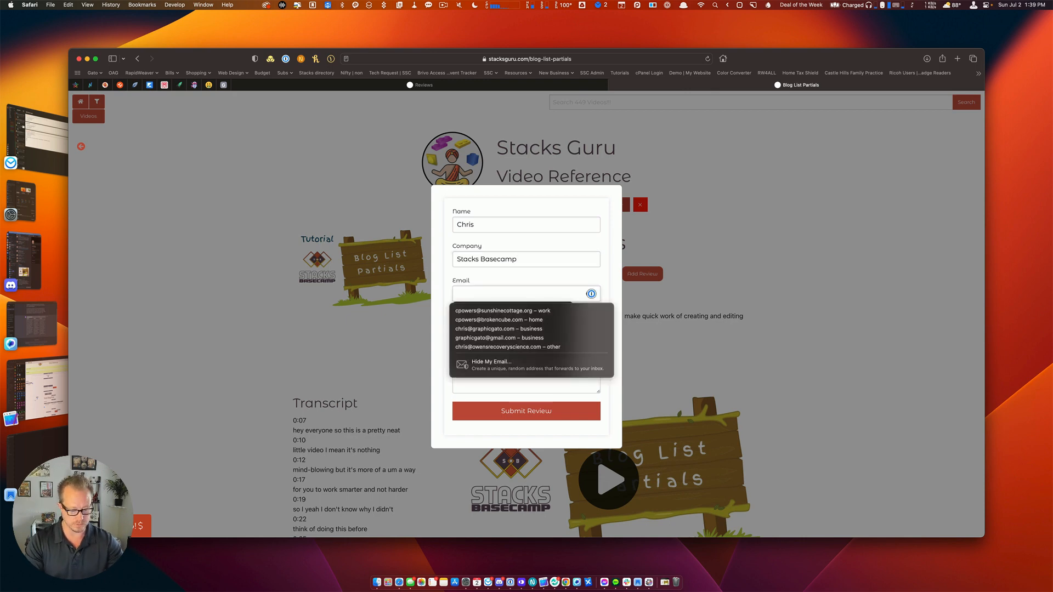
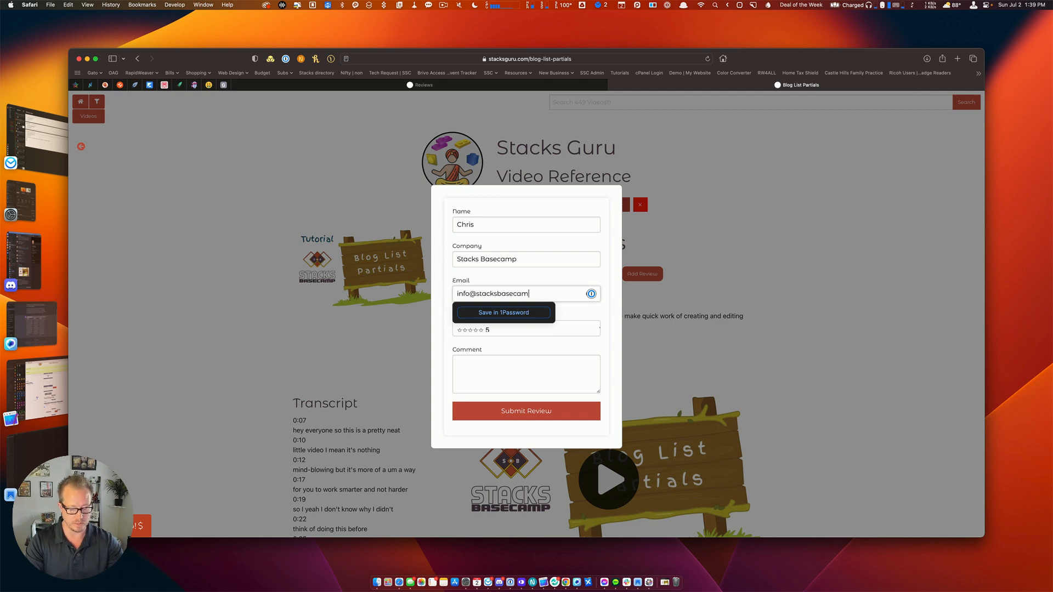
key("Tab")
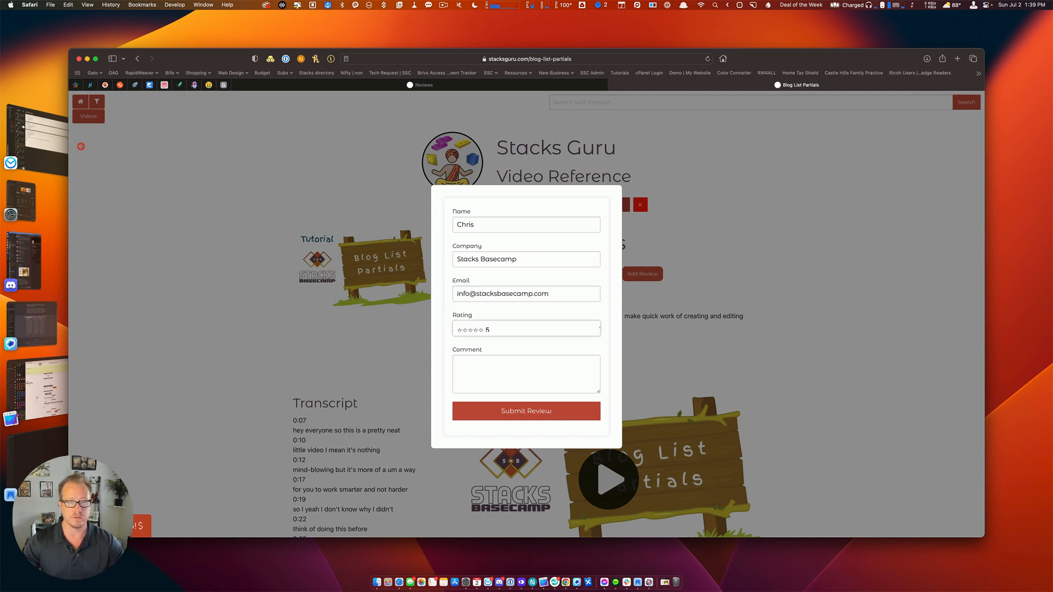
left_click(488, 330)
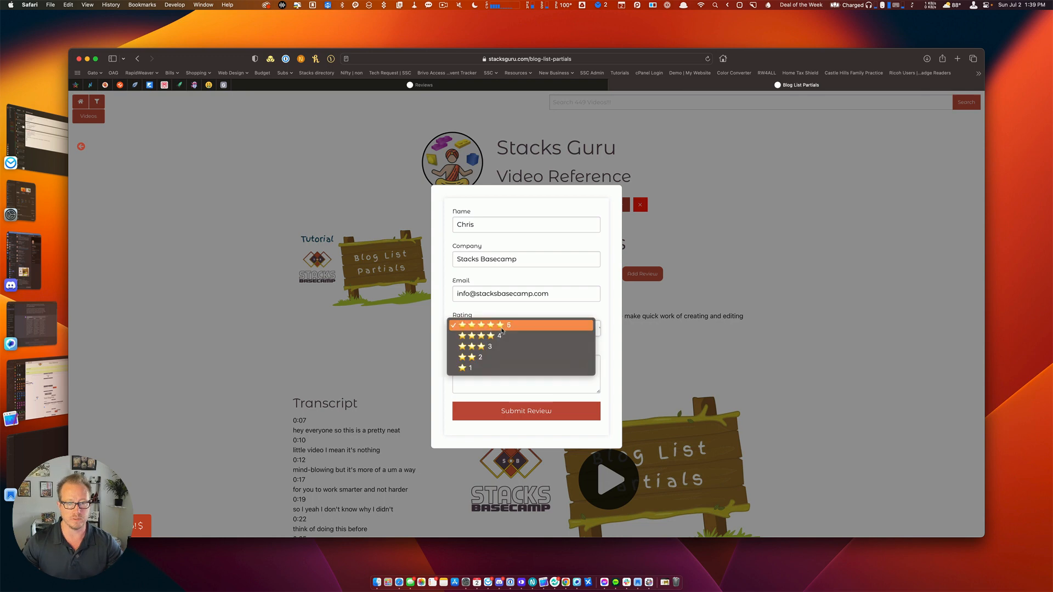
left_click(508, 326)
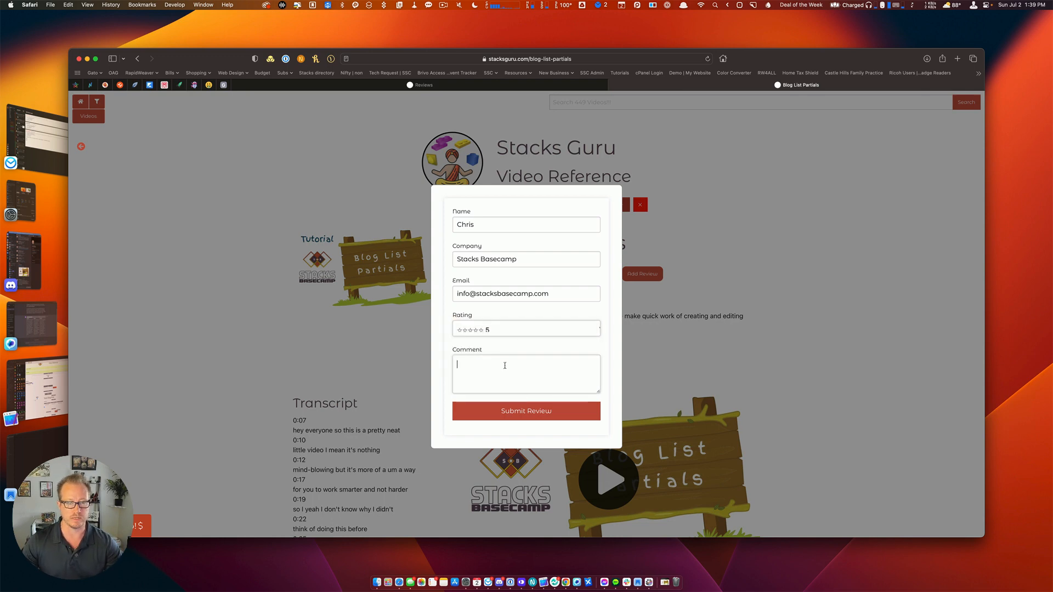
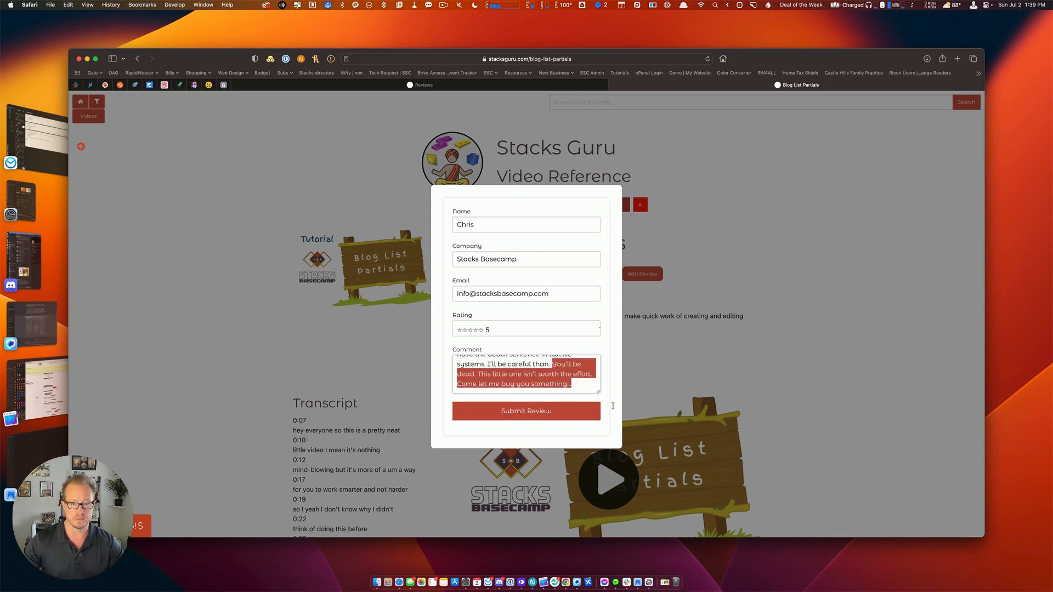
Delete the selected end of the review comment, then switch to RapidWeaver.
key("BackSpace")
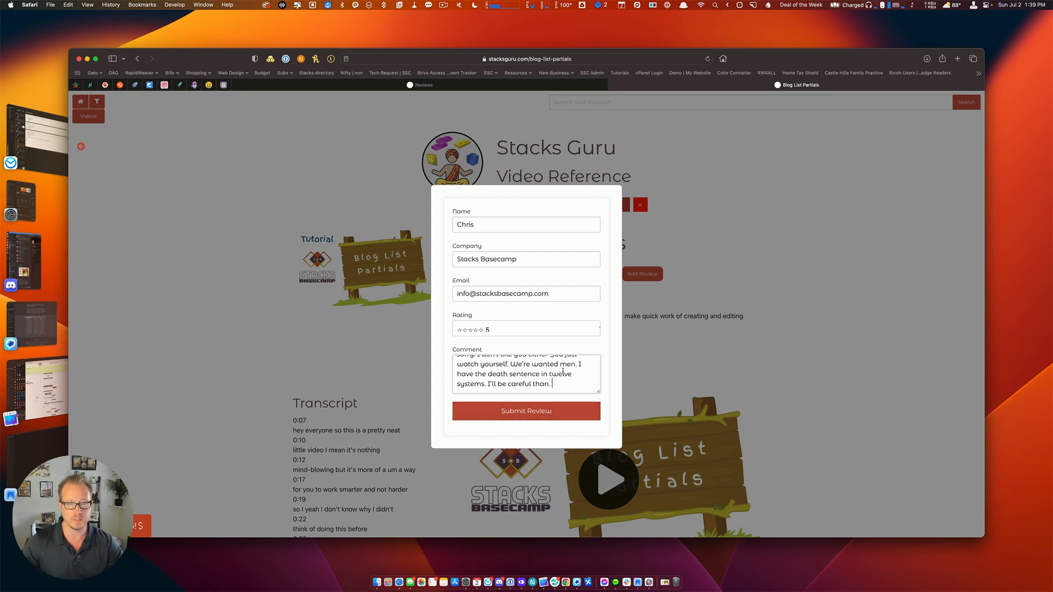
scroll(539, 359, "up", 10)
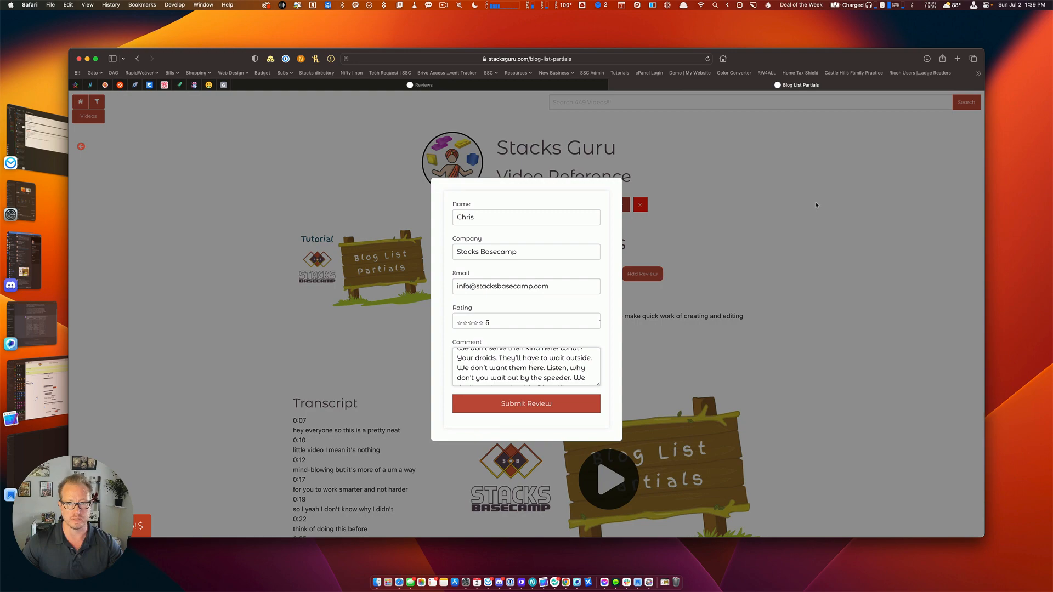
key("super+Tab")
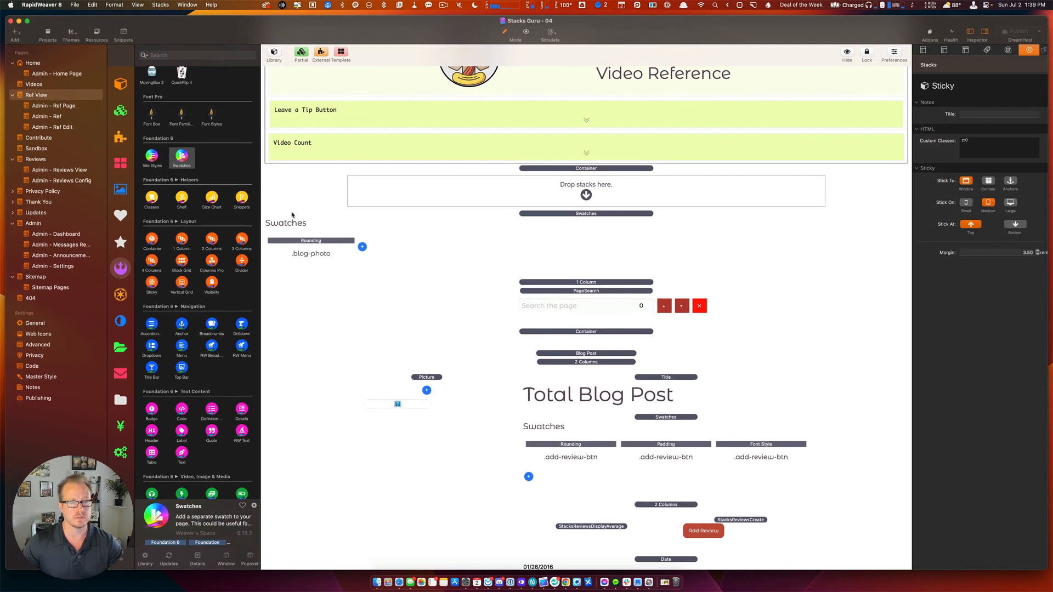
Enable Show Avatar on the StacksReviewsCreate stack and export the updated site.
scroll(574, 342, "down", 5)
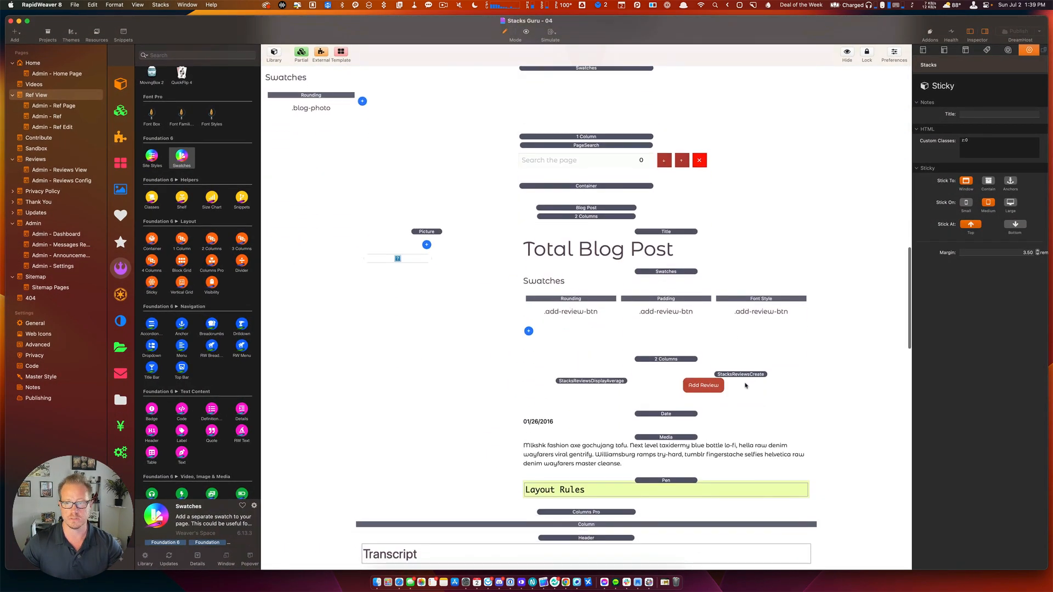
left_click(745, 385)
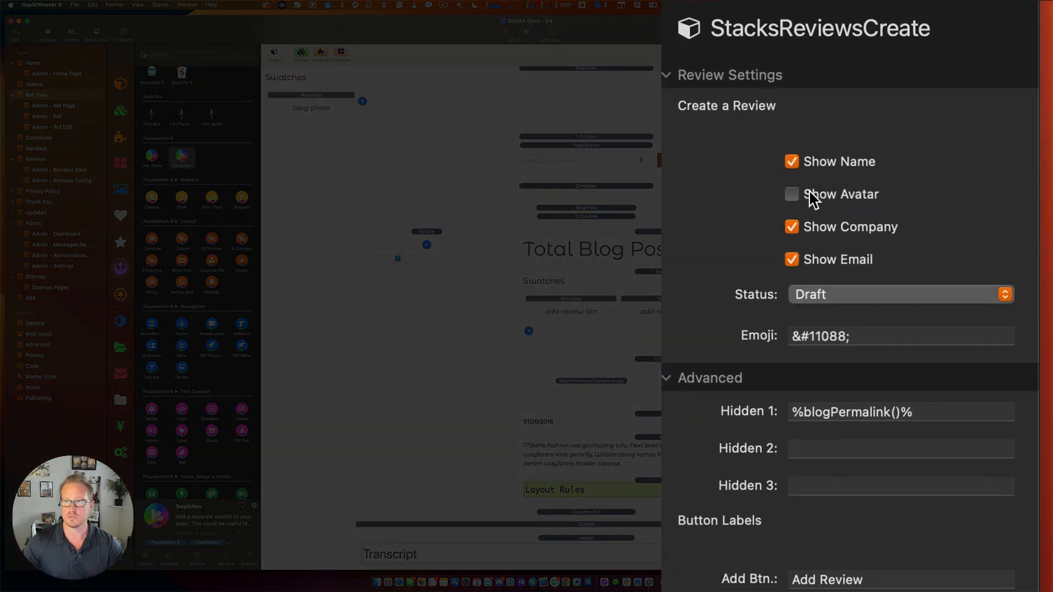
left_click(960, 145)
scroll(588, 379, "down", 2)
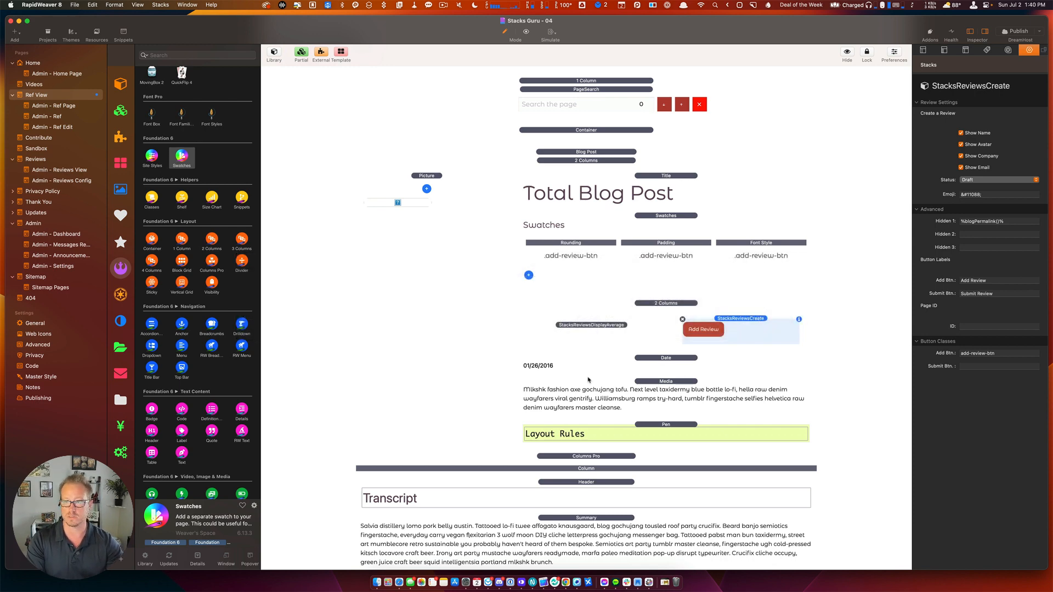
key("super+s")
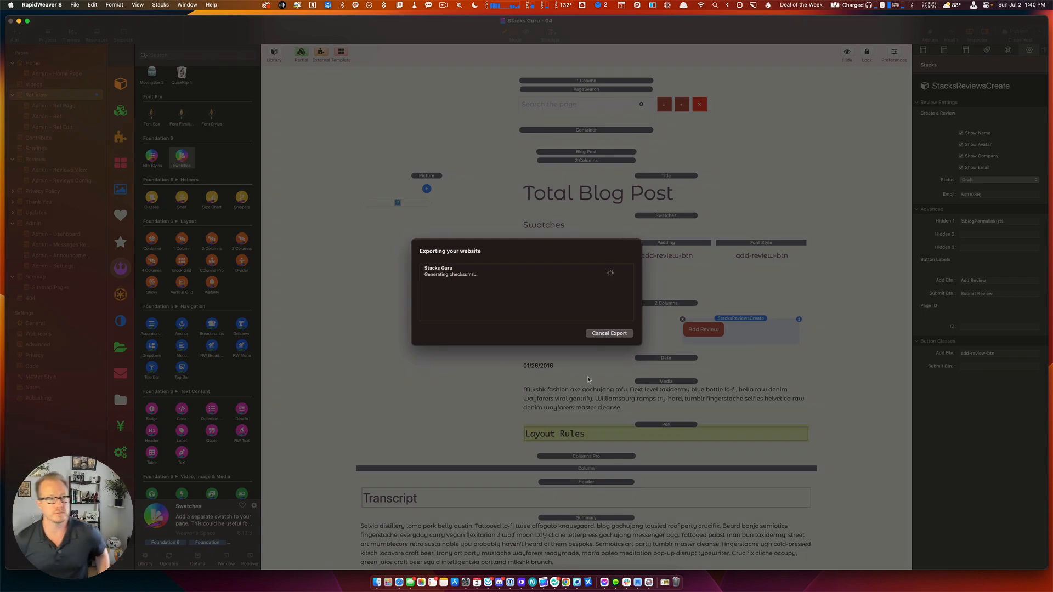
Reload the blog post in Safari, discarding the form text, and open the new Add Review form.
key("super+Tab")
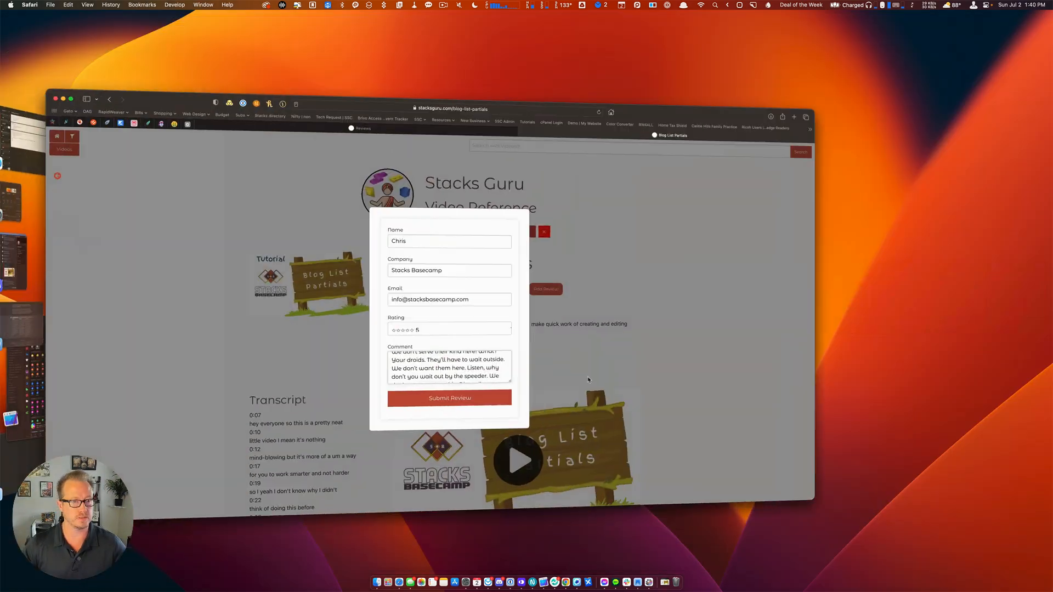
key("super+r")
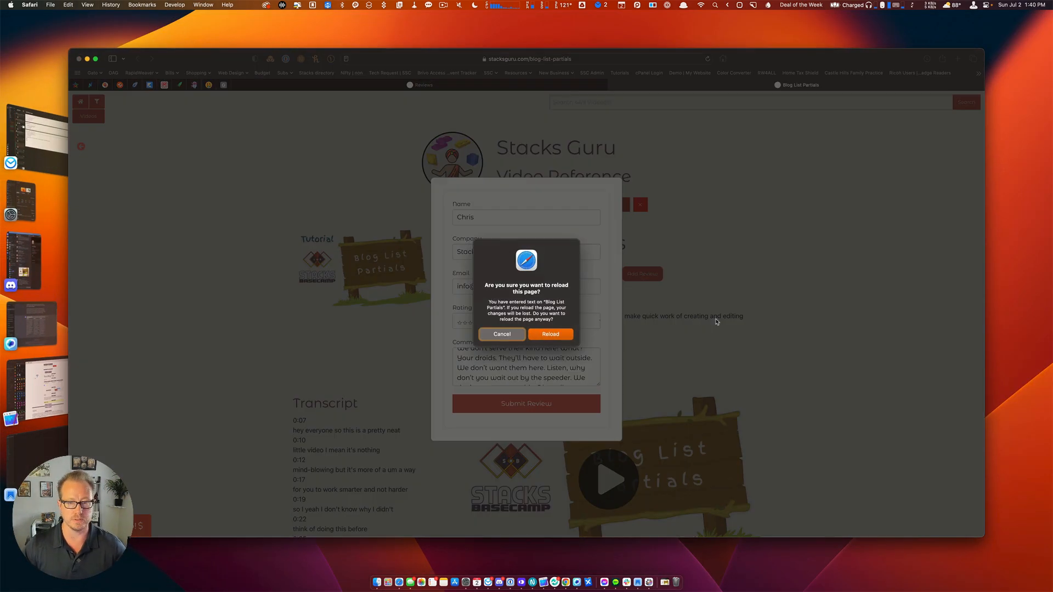
left_click(545, 336)
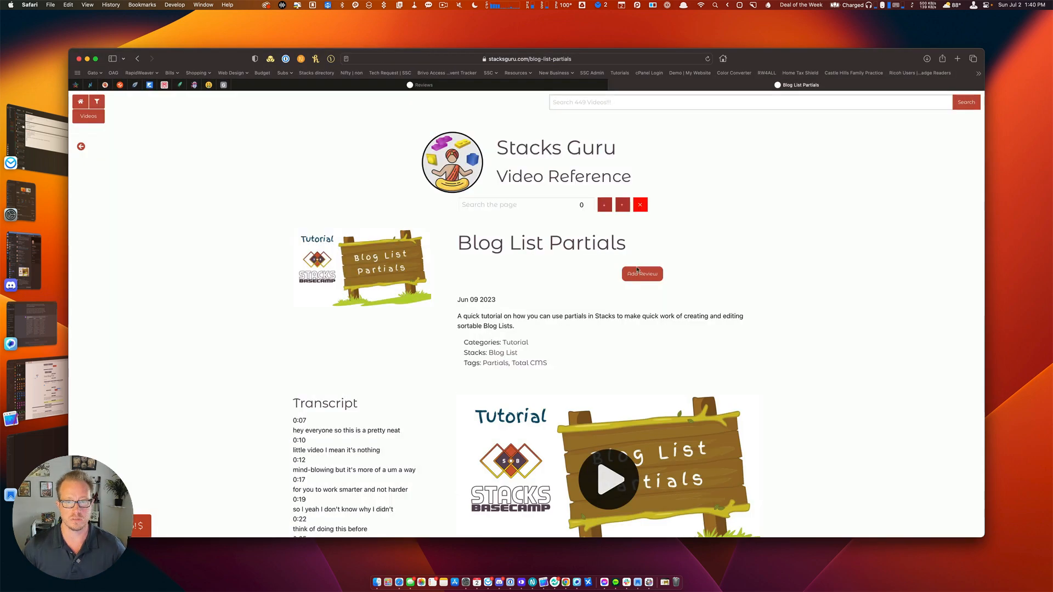
left_click(638, 277)
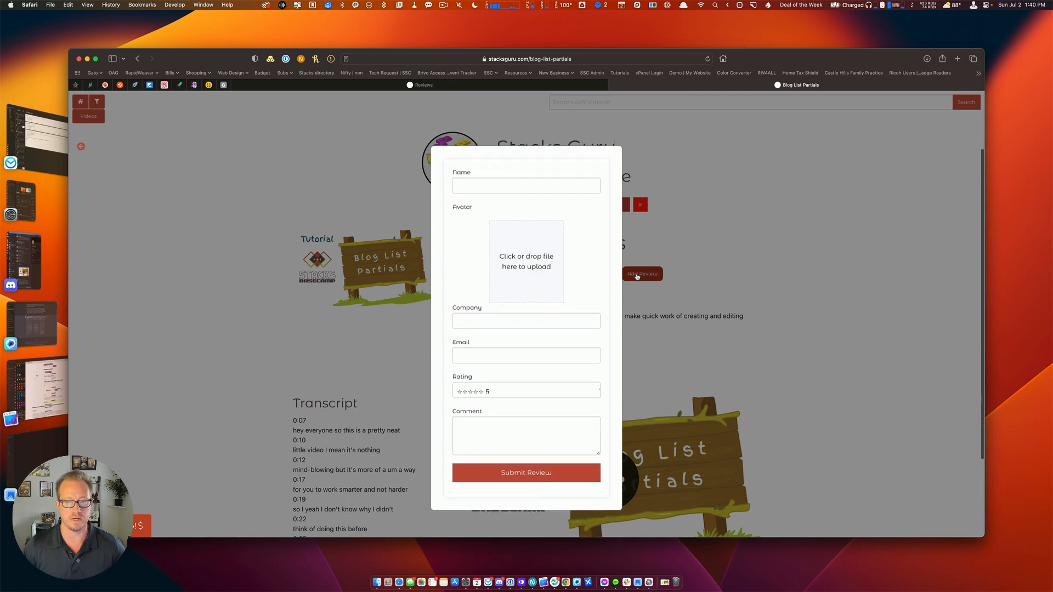
Enter the reviewer's name, company Stacks Basecamp, e-mail address and a 5-star rating.
left_click(521, 182)
type("Chris")
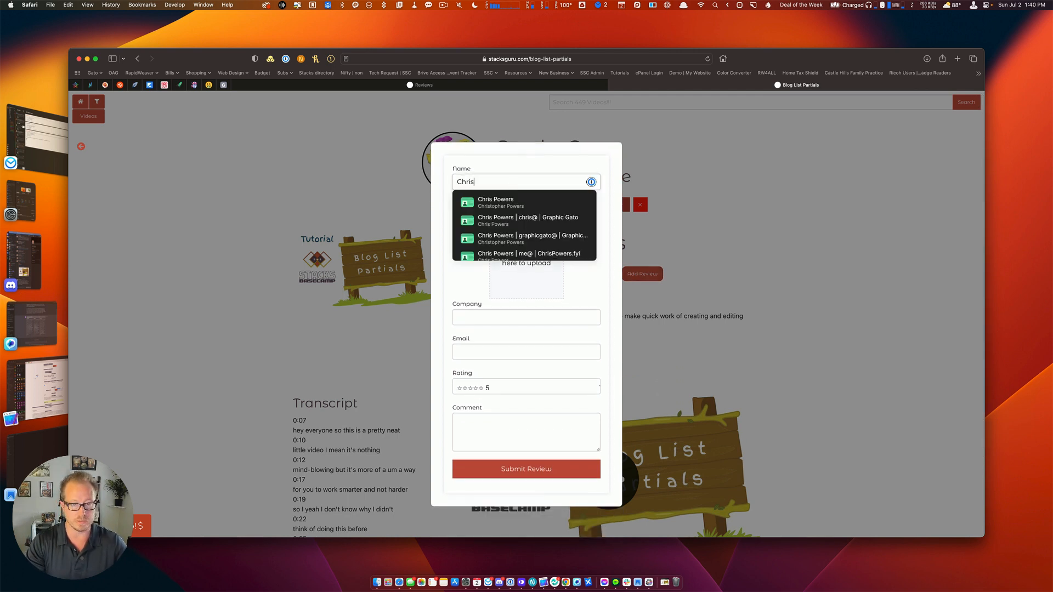
key("Tab")
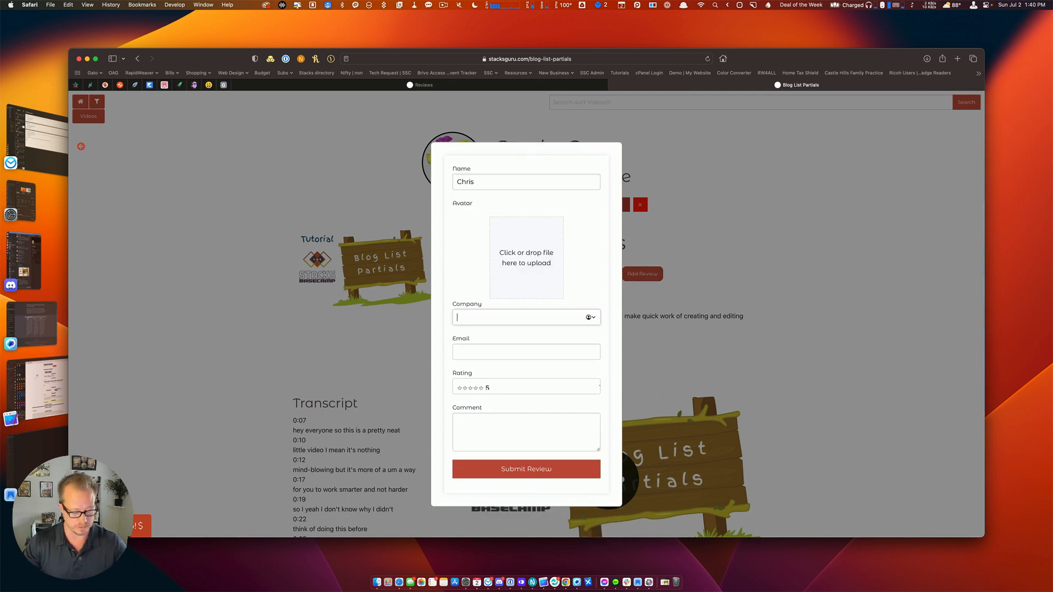
type("Stacks Bas")
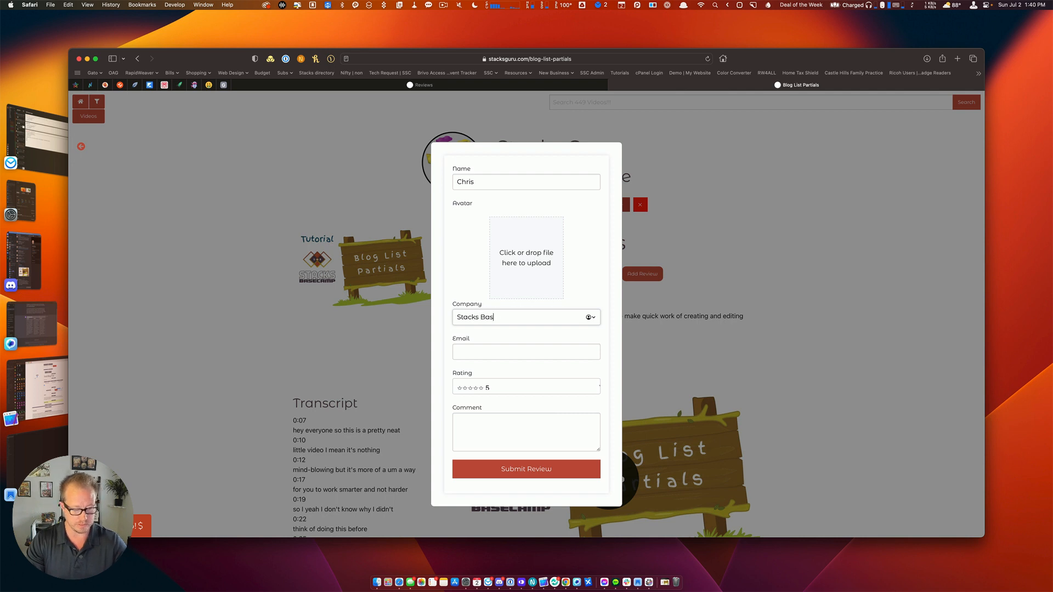
type("ecamp")
key("Tab")
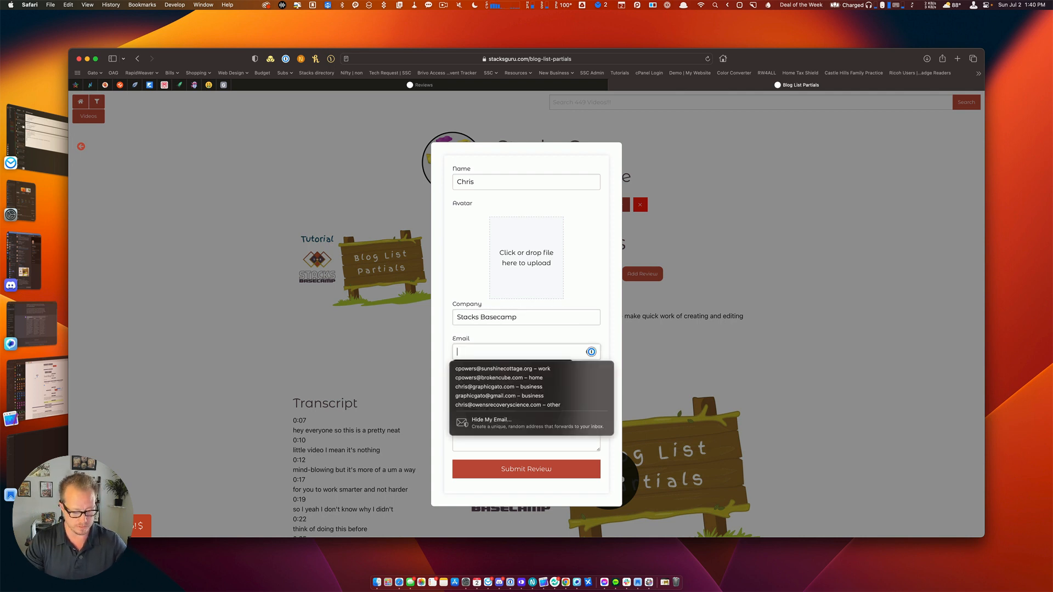
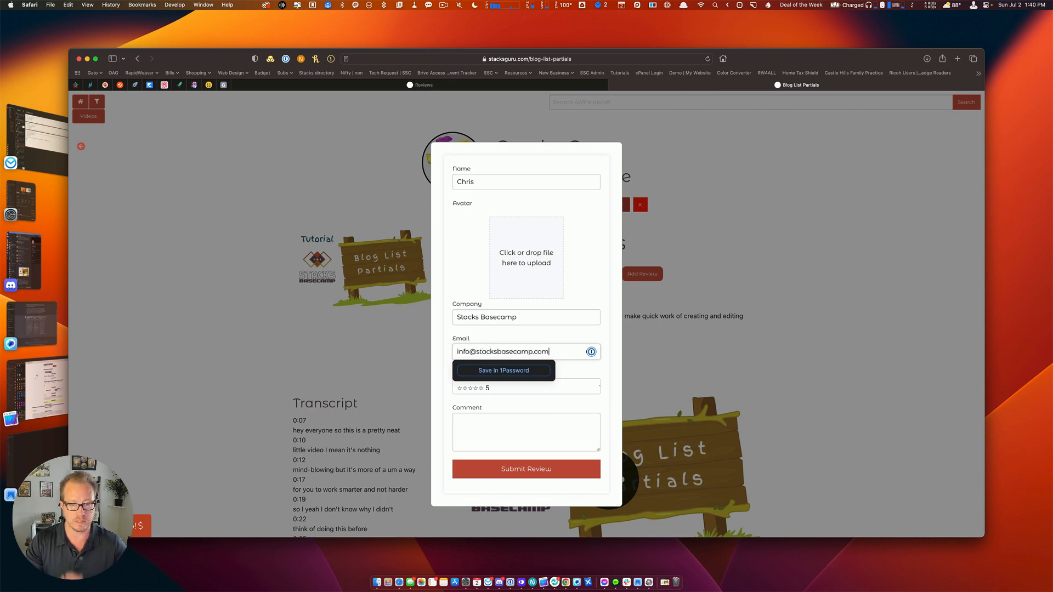
left_click(497, 388)
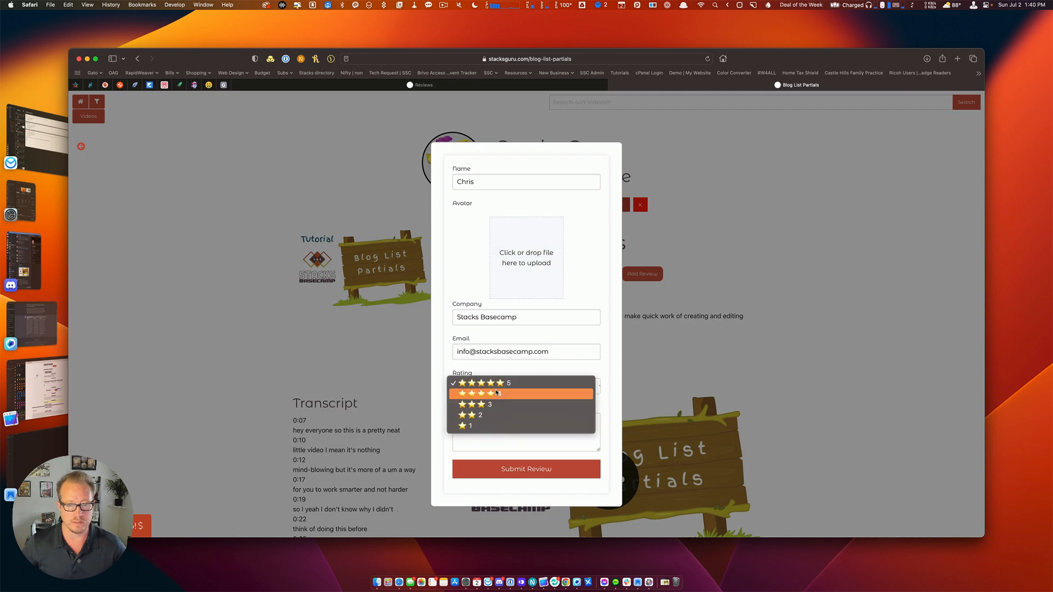
left_click(493, 383)
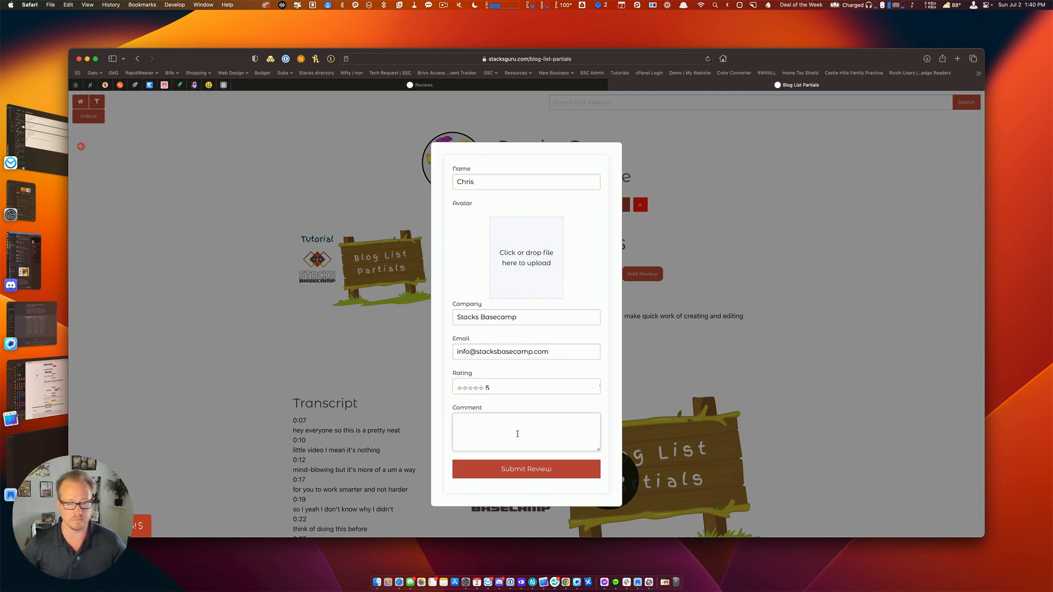
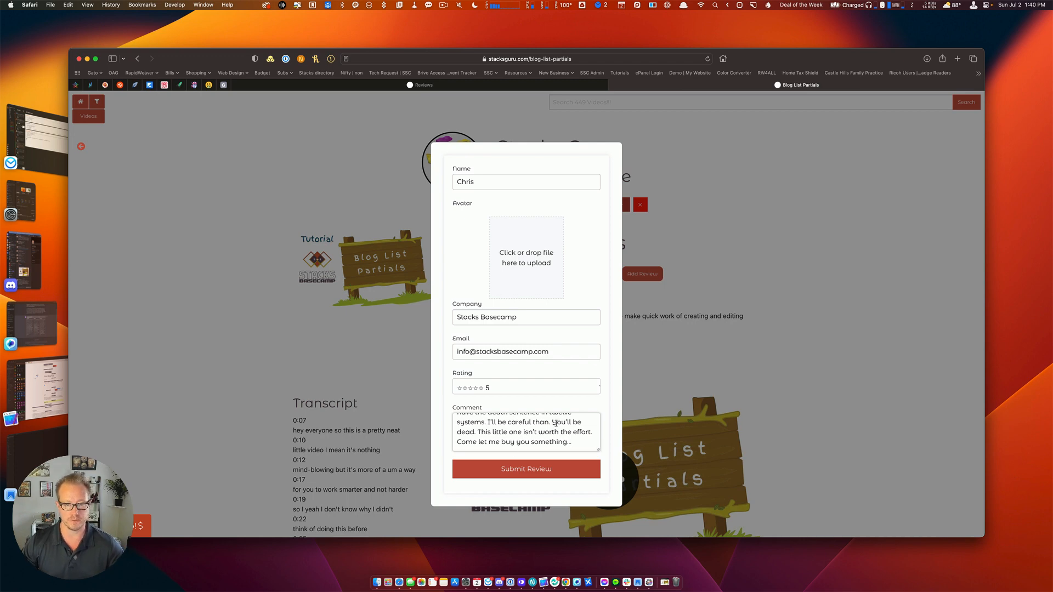
Trim the end of the comment, add the profile photo as the avatar, and submit the review.
left_click_drag(553, 423, 582, 447)
key("BackSpace")
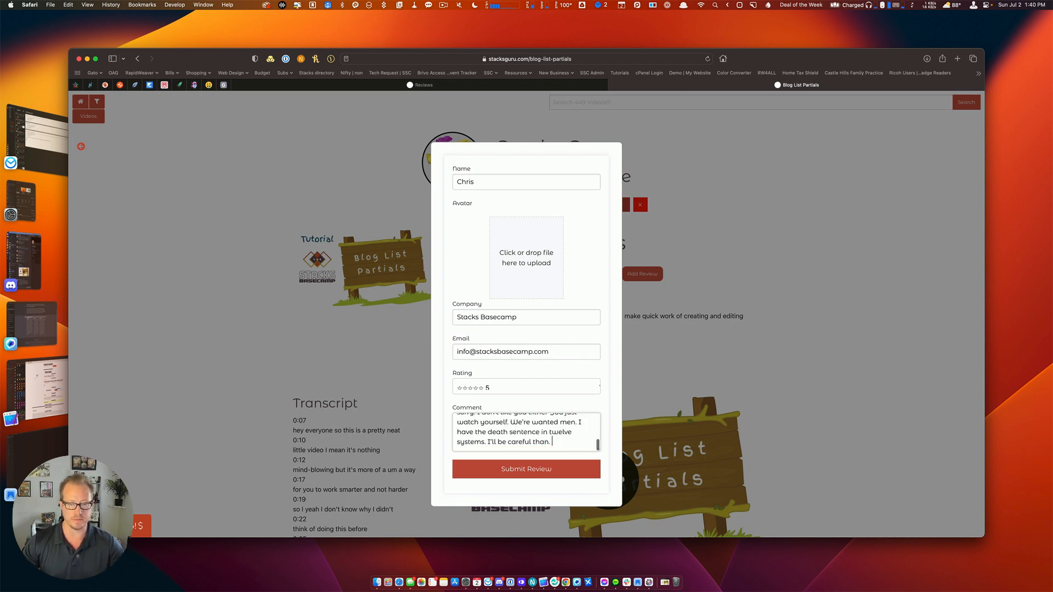
key("super+Tab")
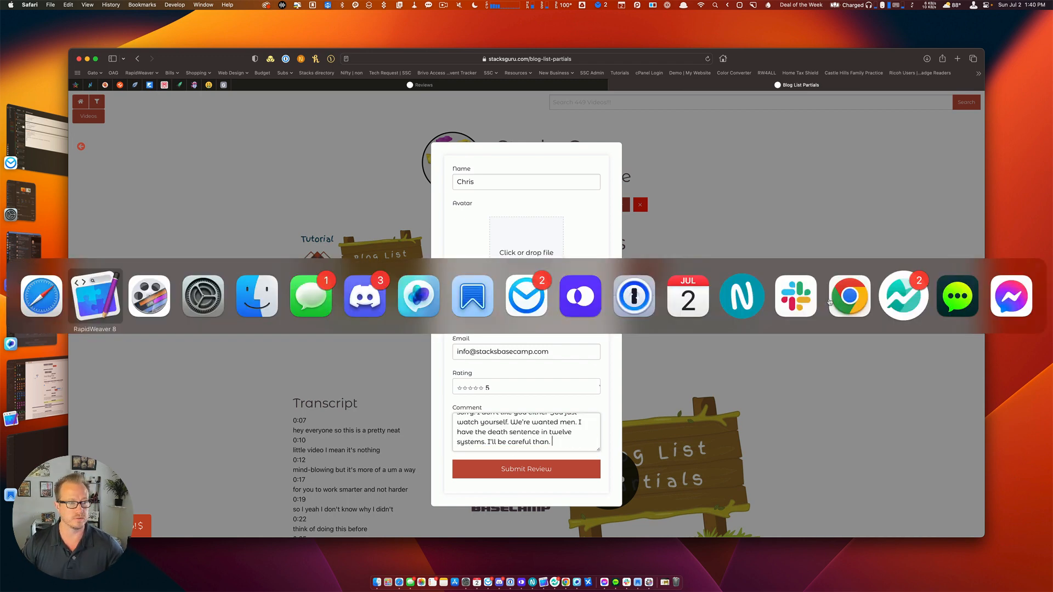
key("super+Tab")
key("super+Tab")
key("super+Tab")
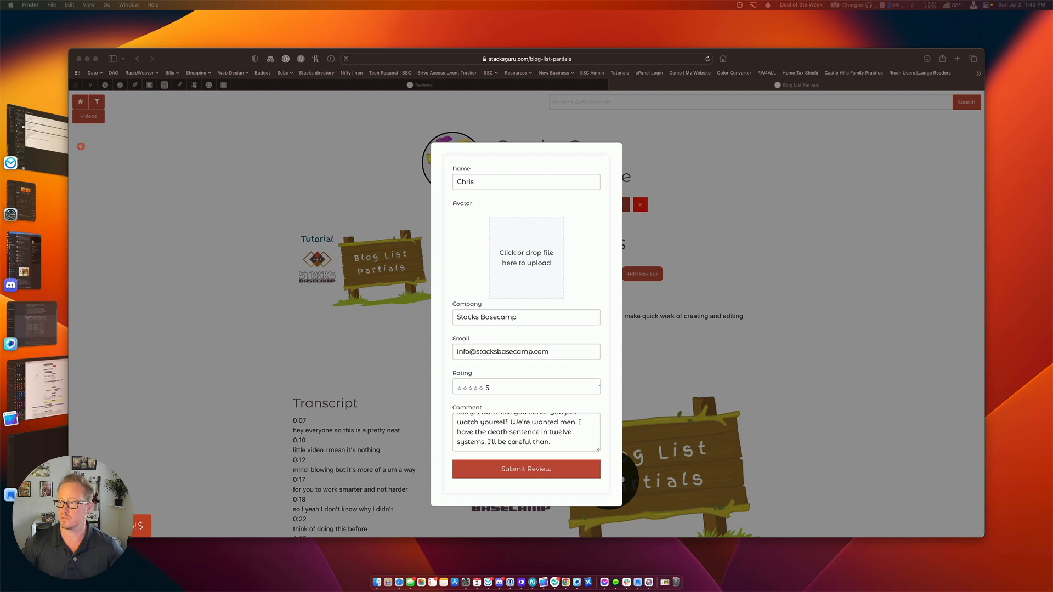
left_click_drag(933, 101, 517, 254)
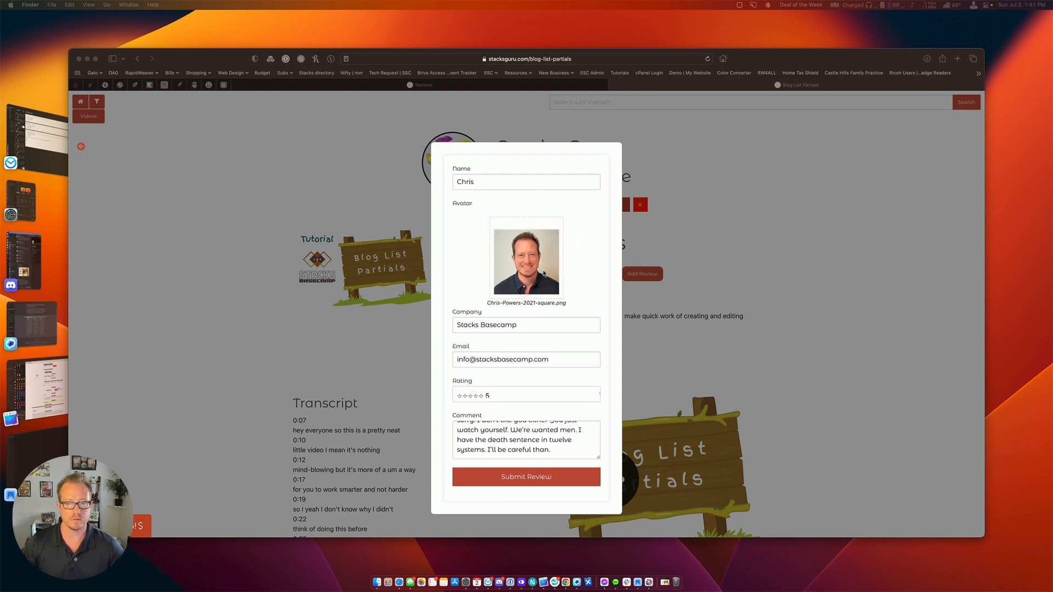
left_click(566, 279)
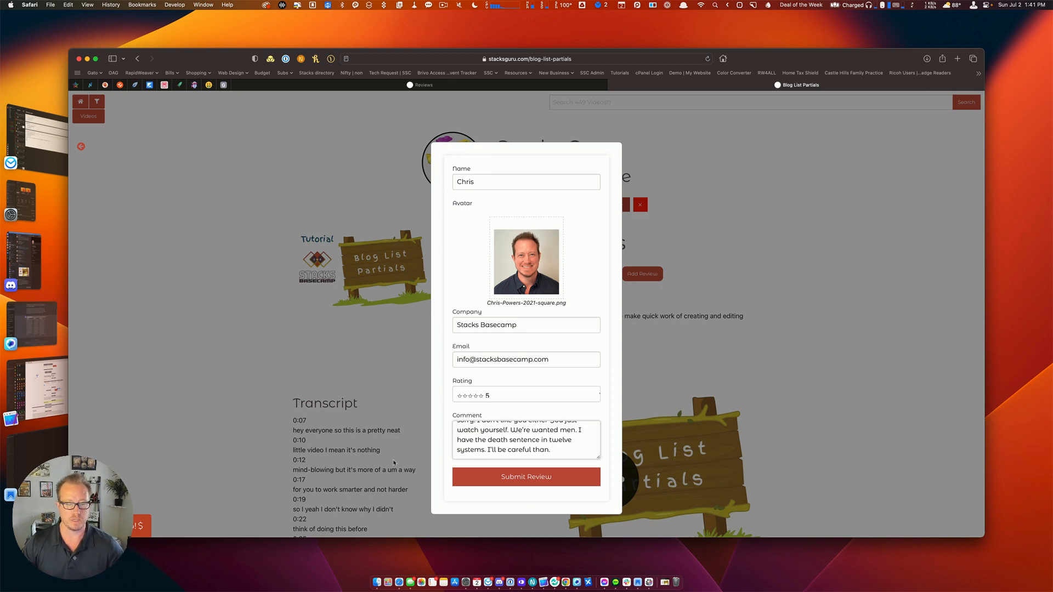
left_click(507, 485)
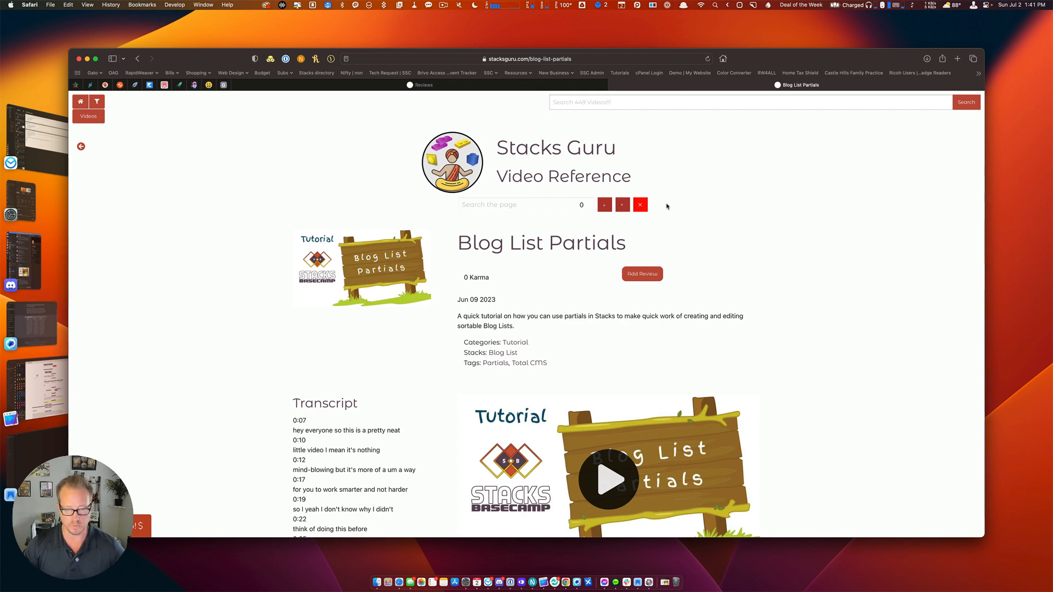
View the admin reviews table showing the new 5-star review as a Draft.
left_click(526, 87)
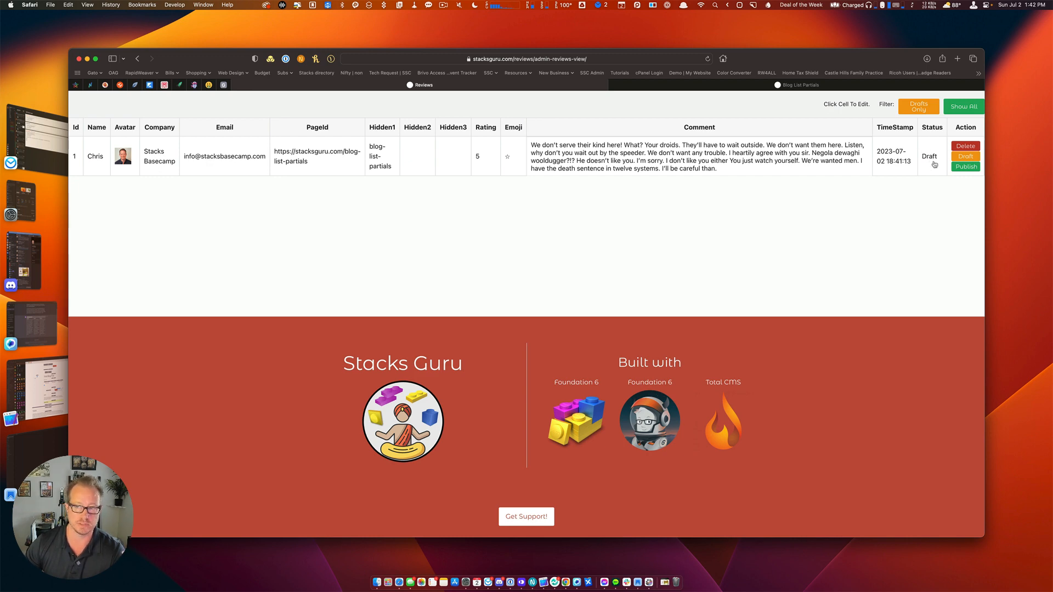
Publish the review and confirm the Blog List Partials post shows its star rating and 1 Karma.
left_click(734, 88)
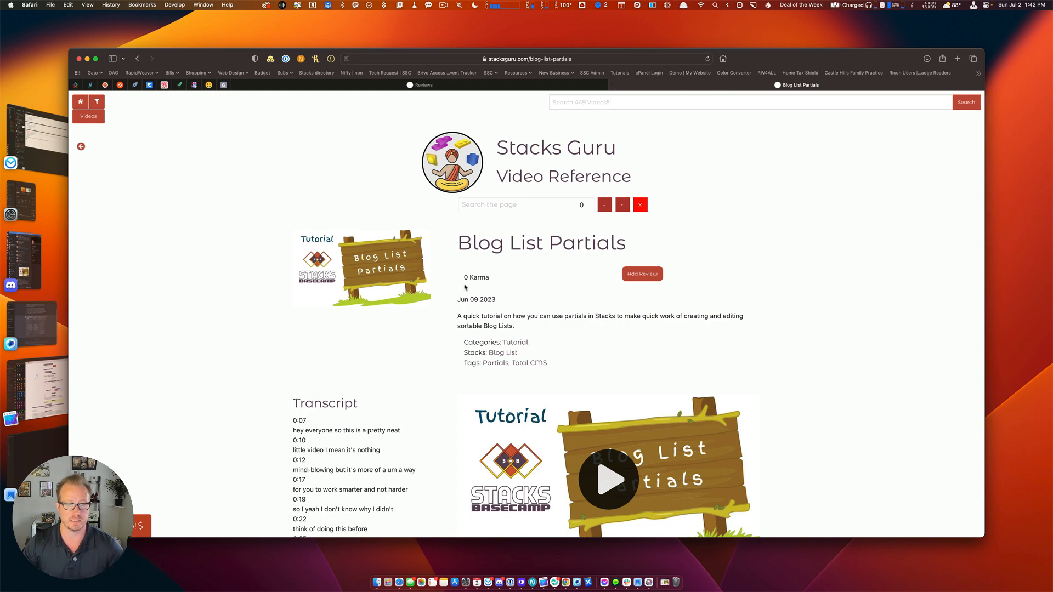
left_click(479, 88)
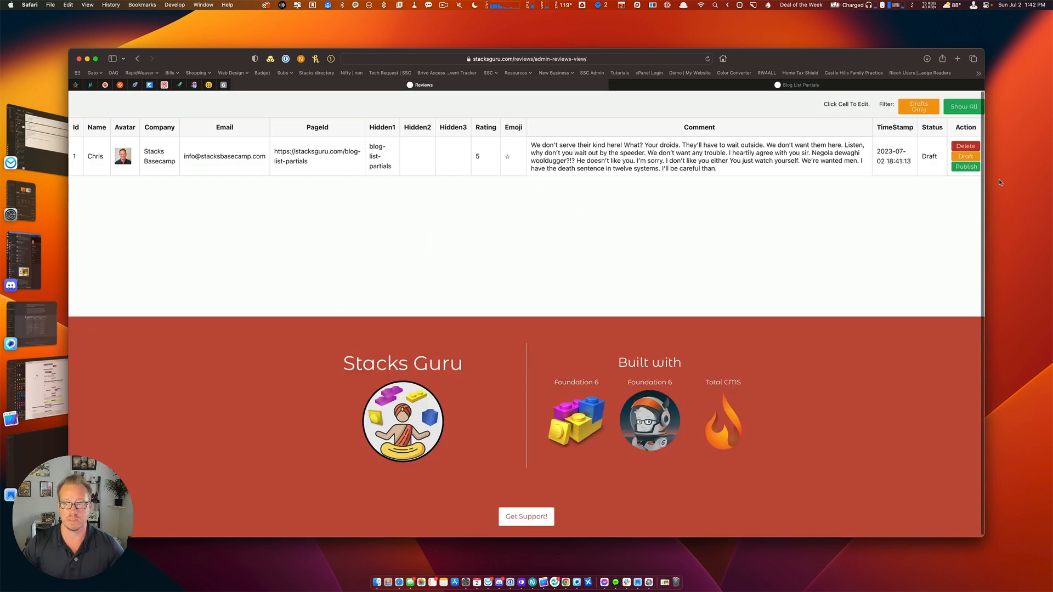
left_click(967, 168)
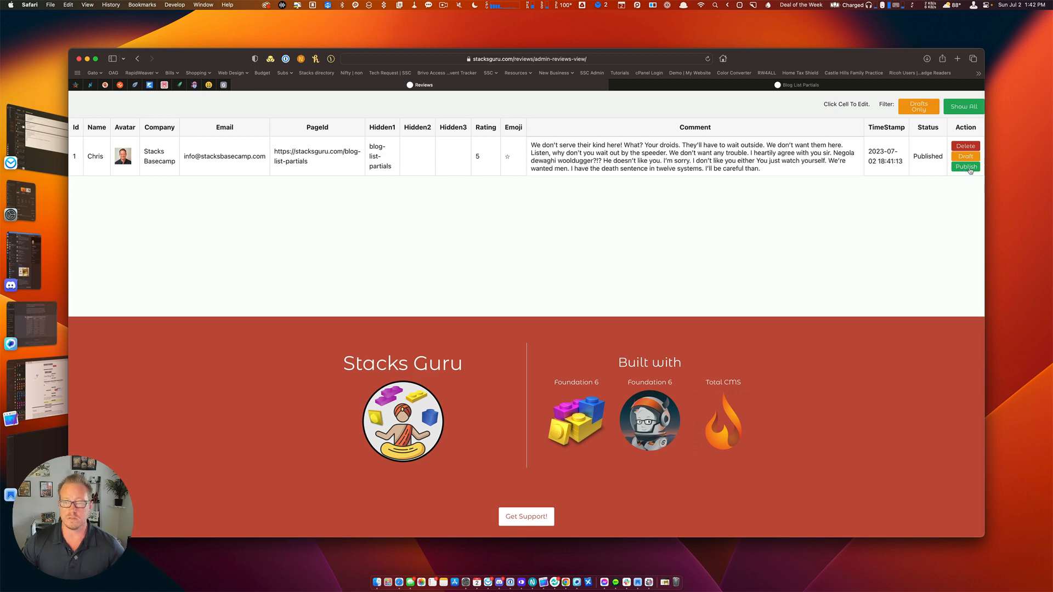
left_click(728, 86)
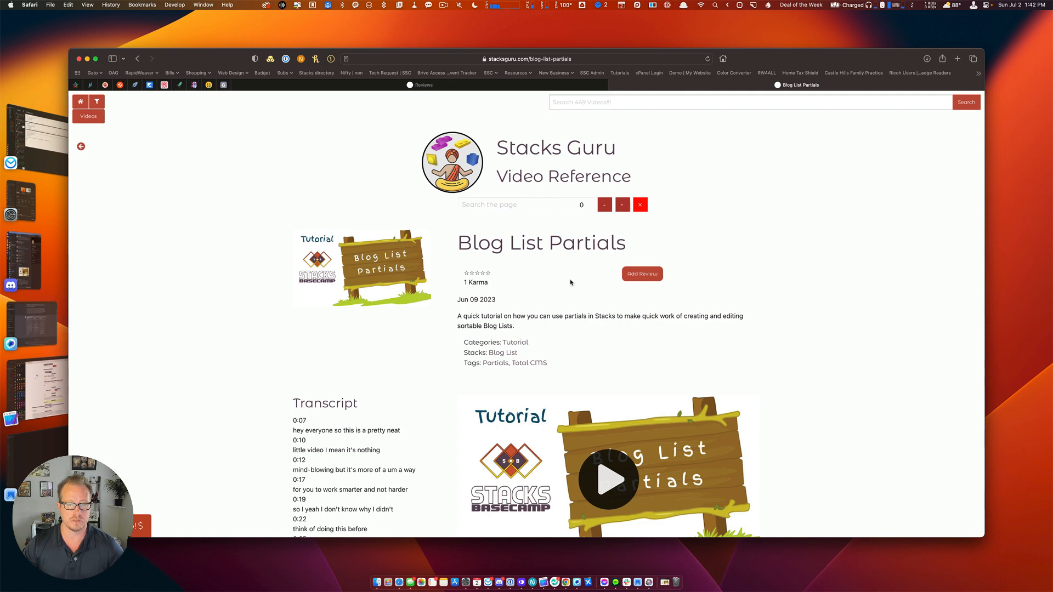
scroll(516, 311, "down", 3)
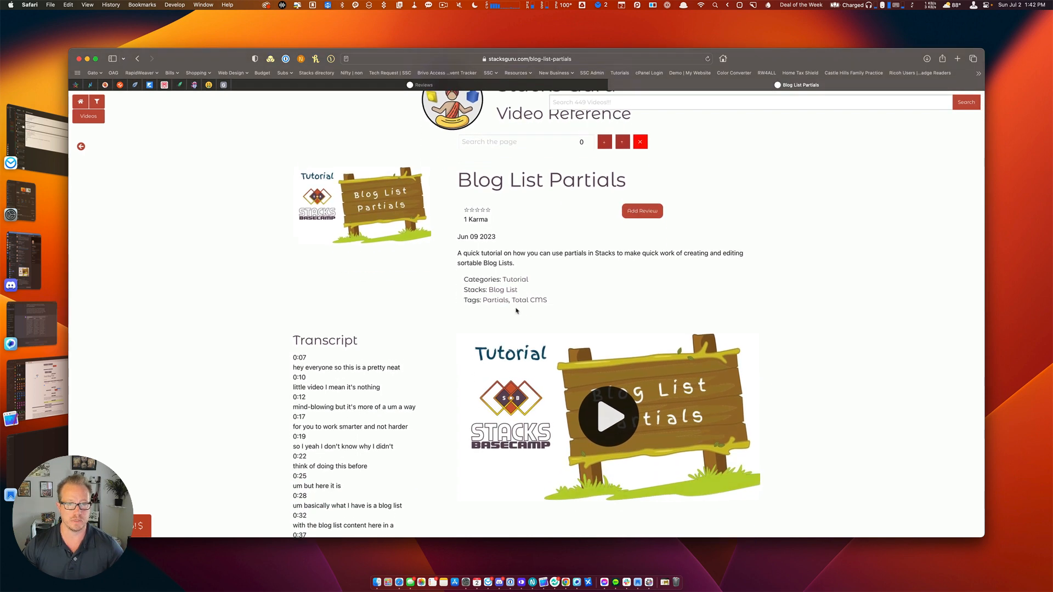
scroll(516, 310, "up", 3)
left_click(453, 86)
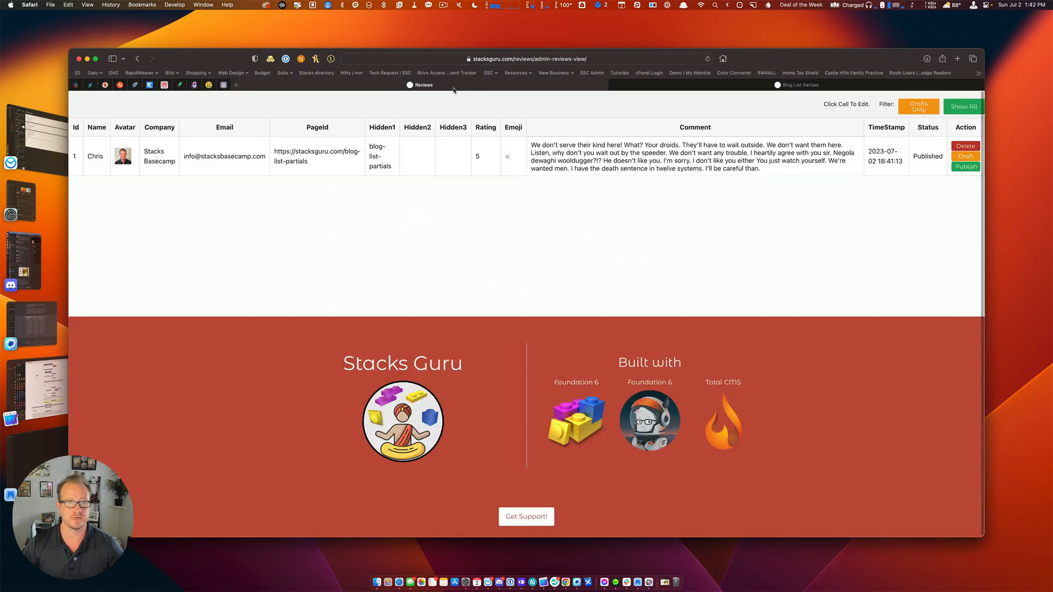
left_click(636, 87)
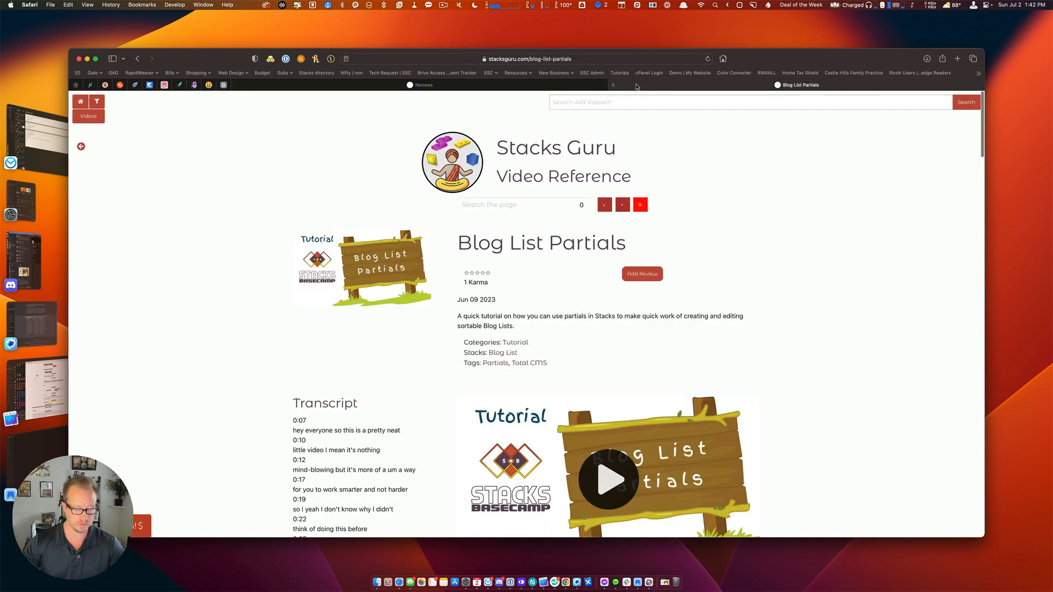
Load the stacksguru home page in a new tab and check the Latest Videos Added cards.
key("super+t")
type("sta")
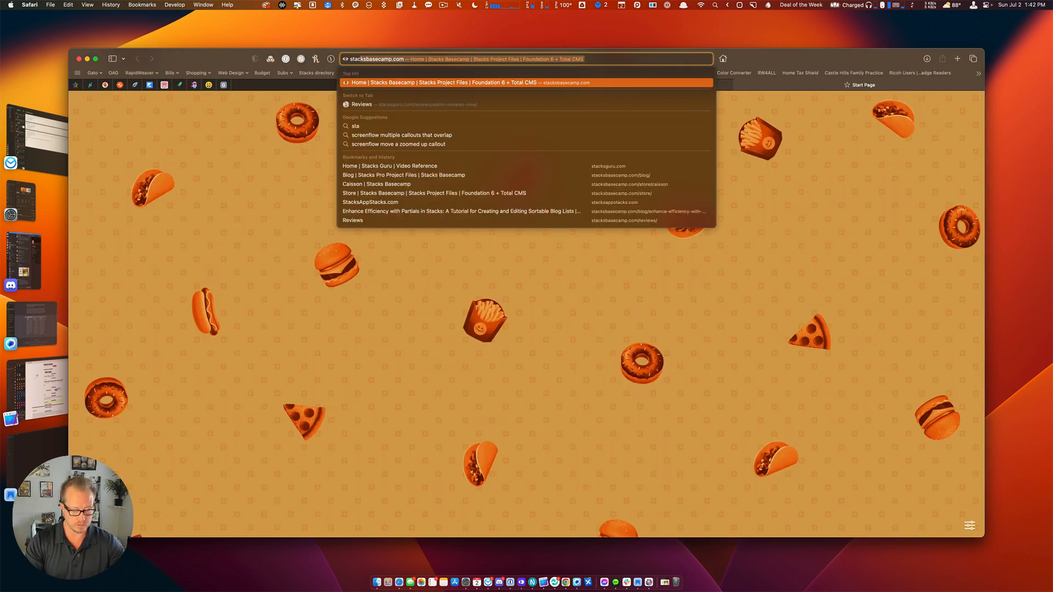
type("cksguru")
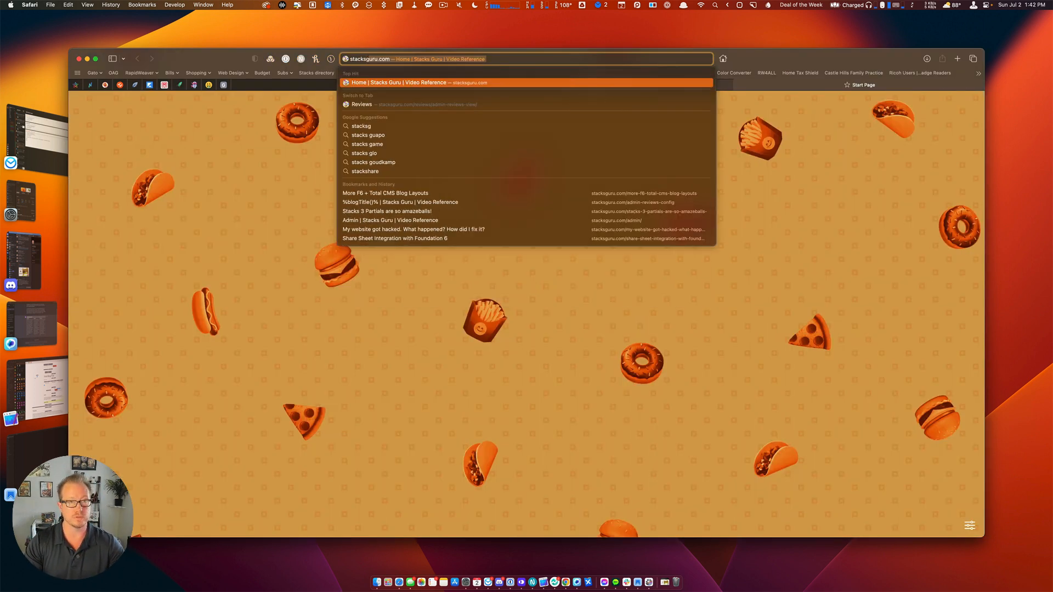
key("Return")
scroll(567, 270, "down", 10)
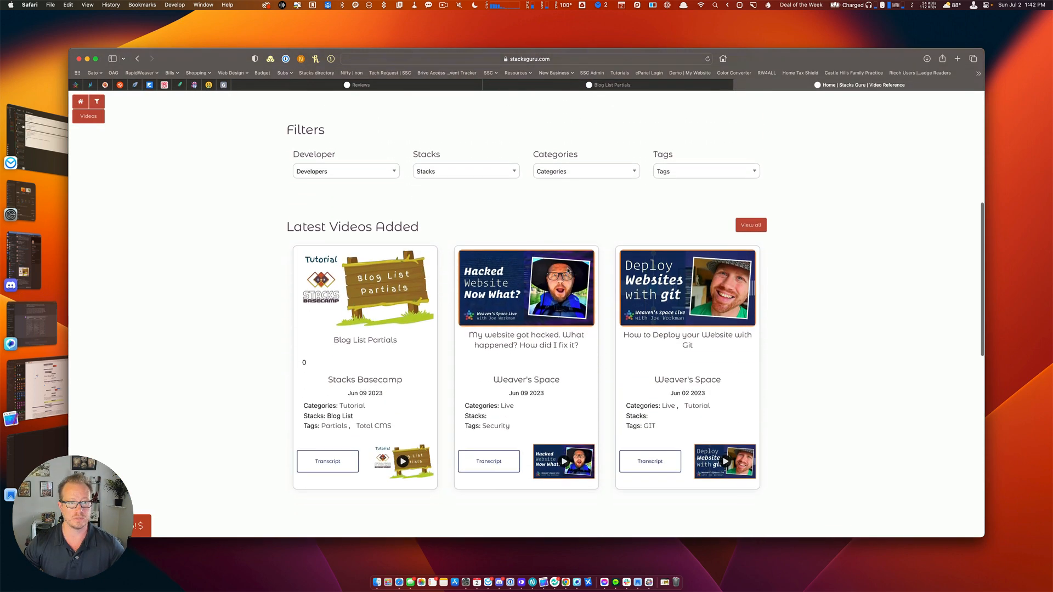
key("super+r")
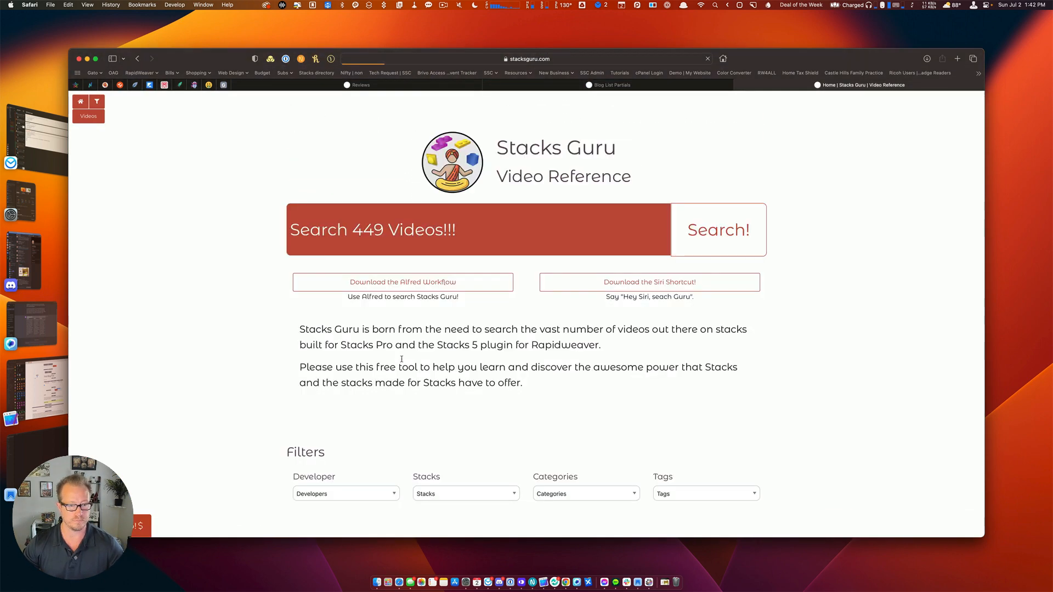
scroll(402, 359, "down", 1)
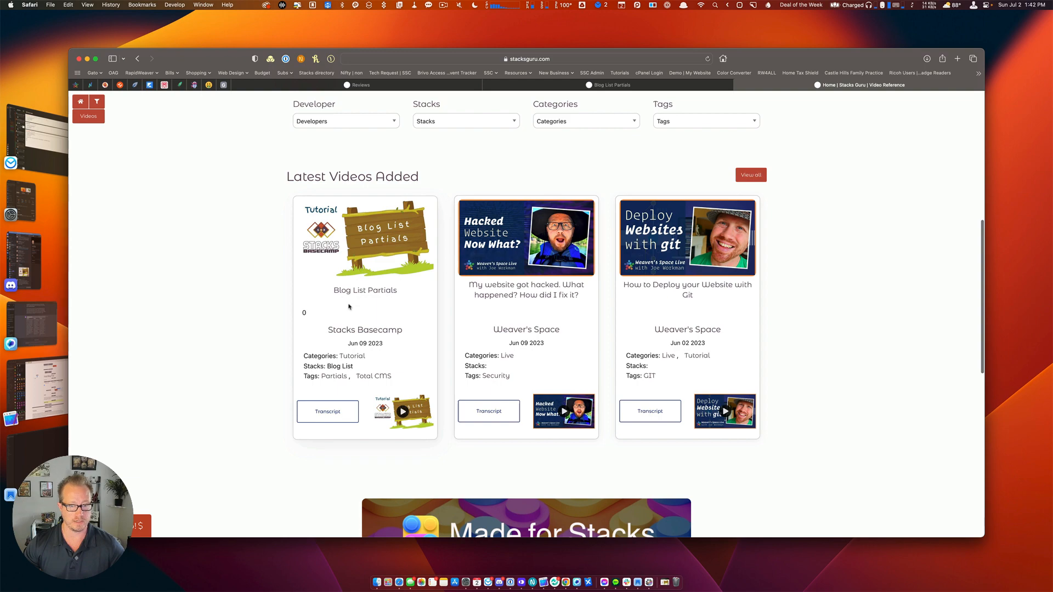
key("super+Tab")
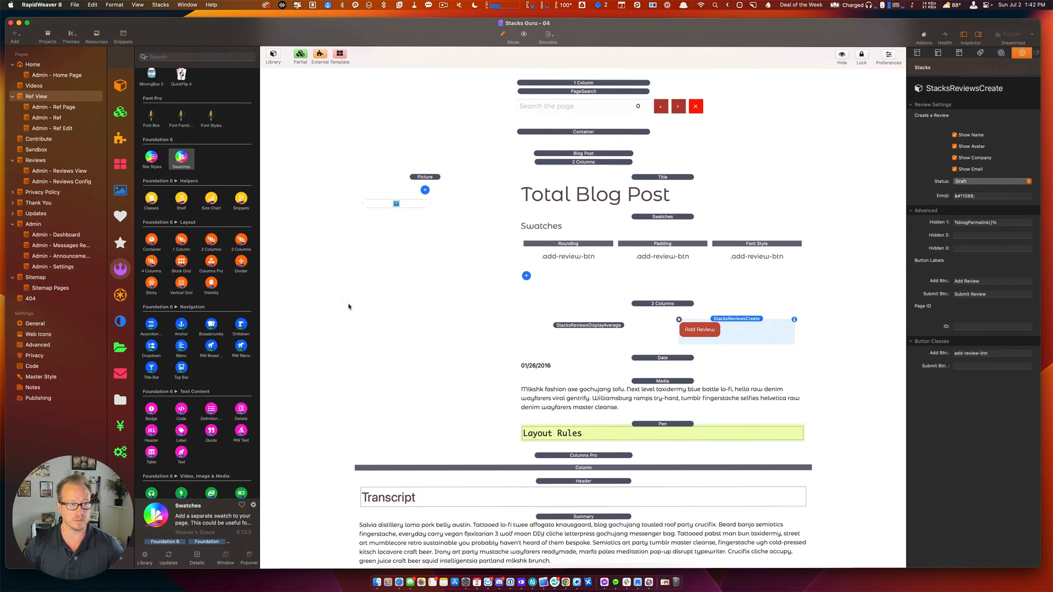
Turn on 'Use in Tcms BlogList' for the StacksReviewsDisplayAverage stack and export the site.
left_click(34, 63)
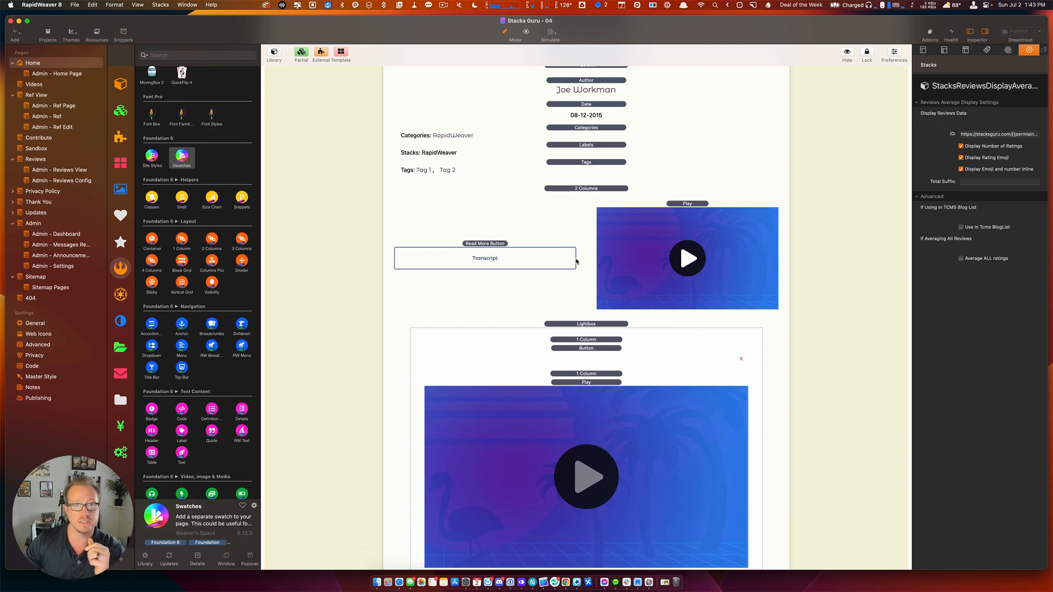
scroll(576, 262, "up", 3)
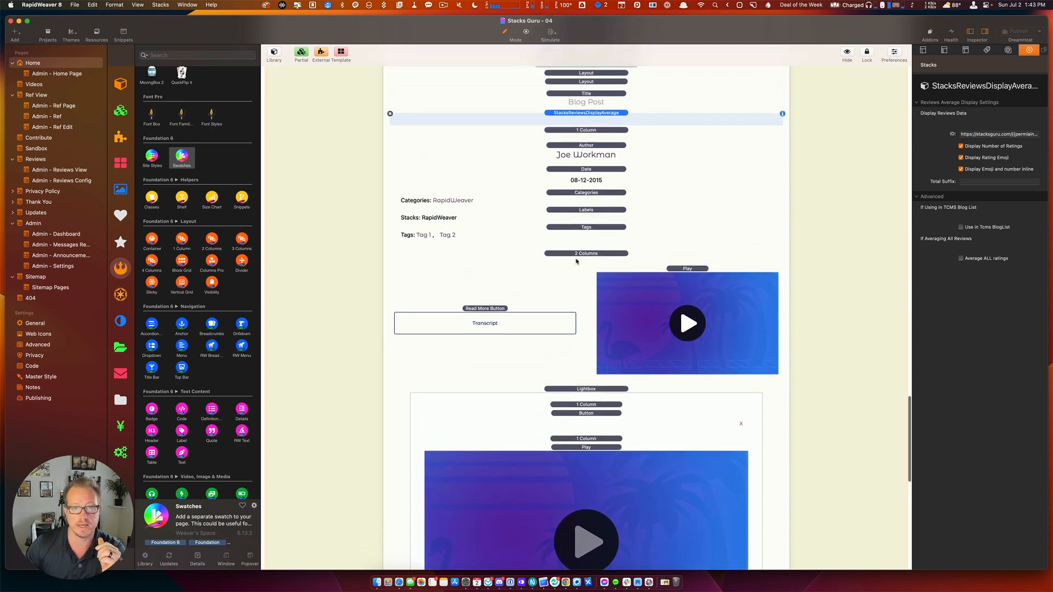
scroll(576, 261, "up", 2)
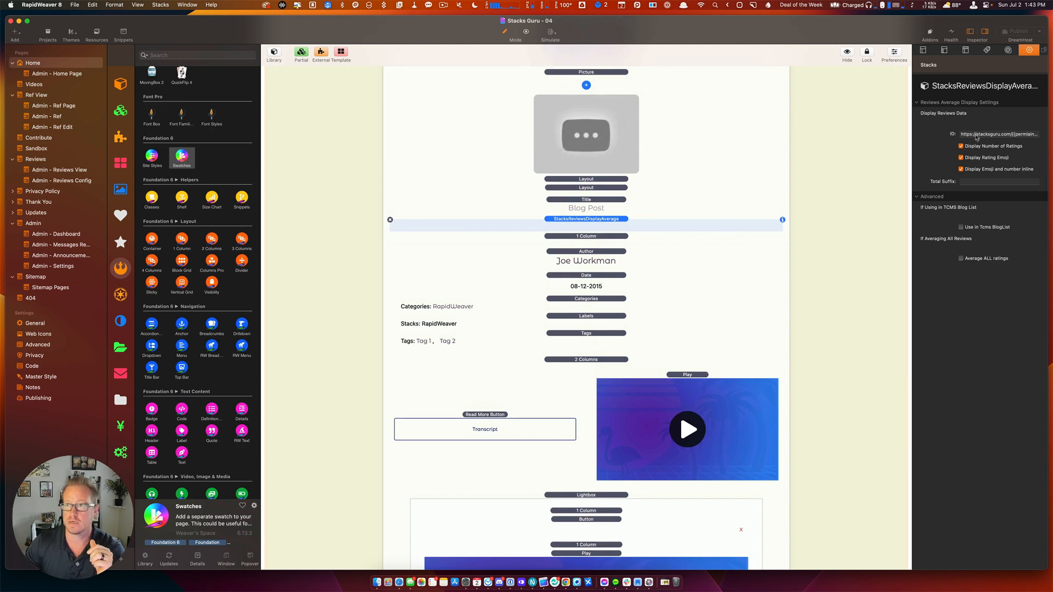
left_click_drag(992, 133, 1050, 135)
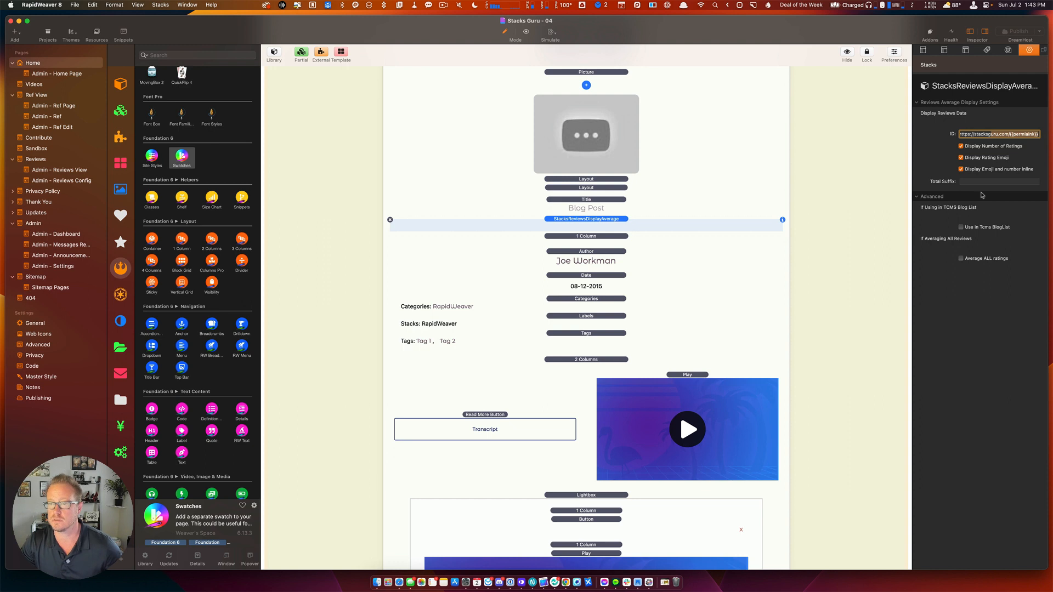
left_click(961, 227)
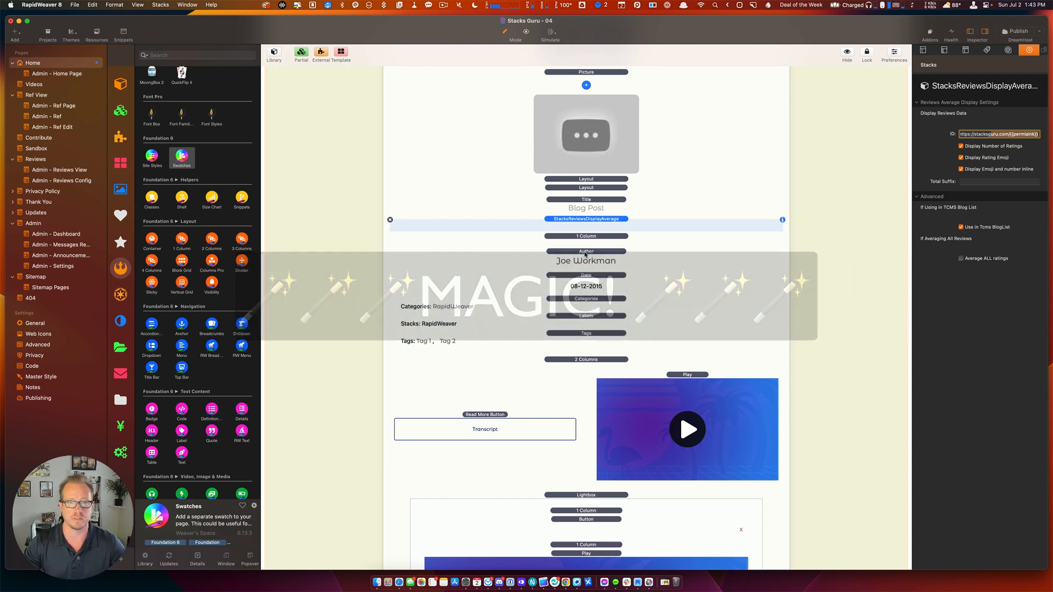
scroll(586, 254, "up", 5)
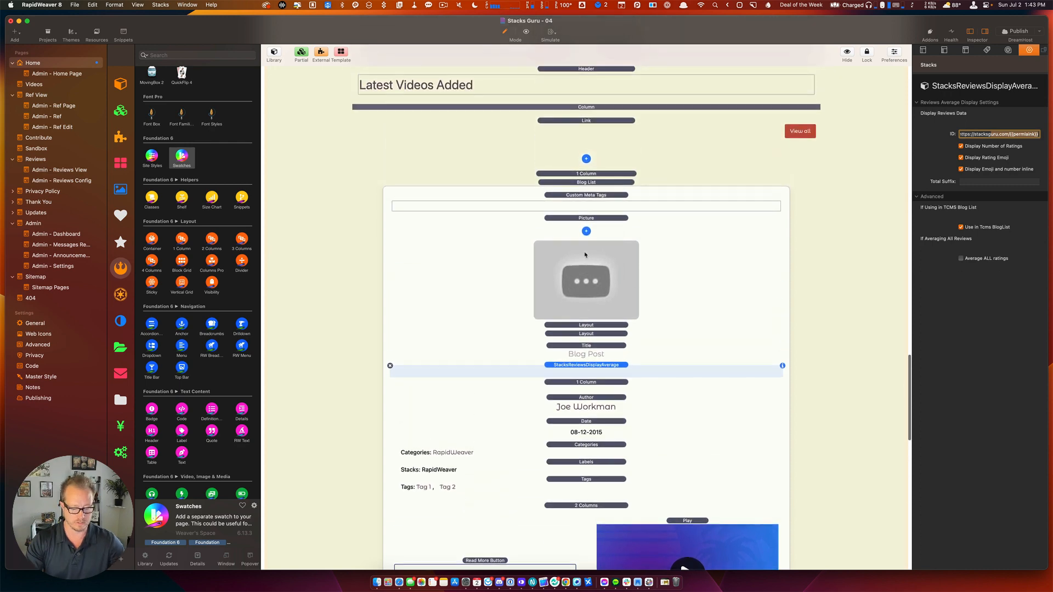
key("super+e")
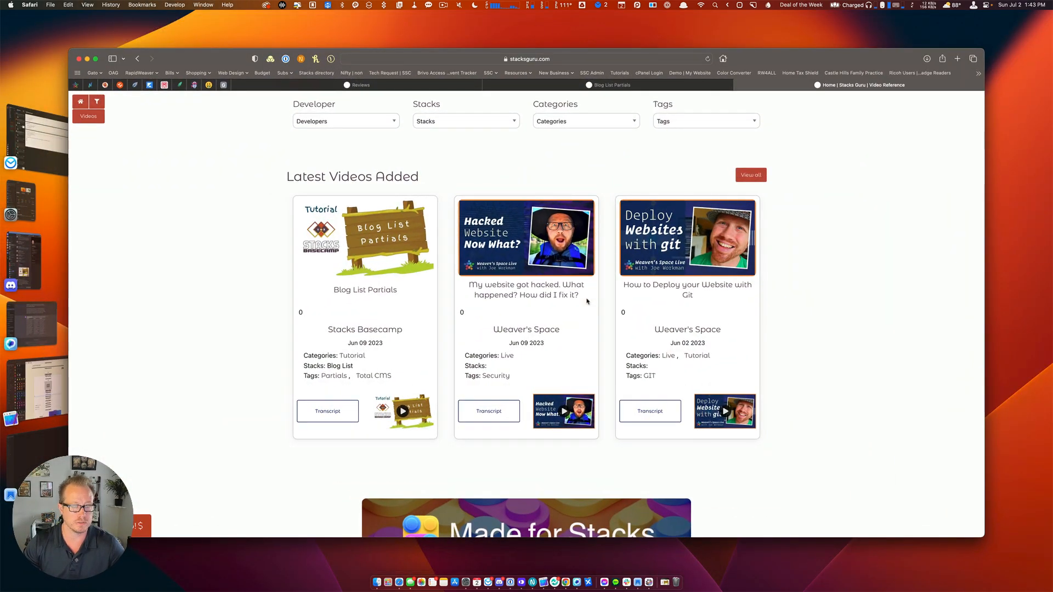
Reload the home page and inspect the 0 rating count under the Blog List Partials card.
key("super+r")
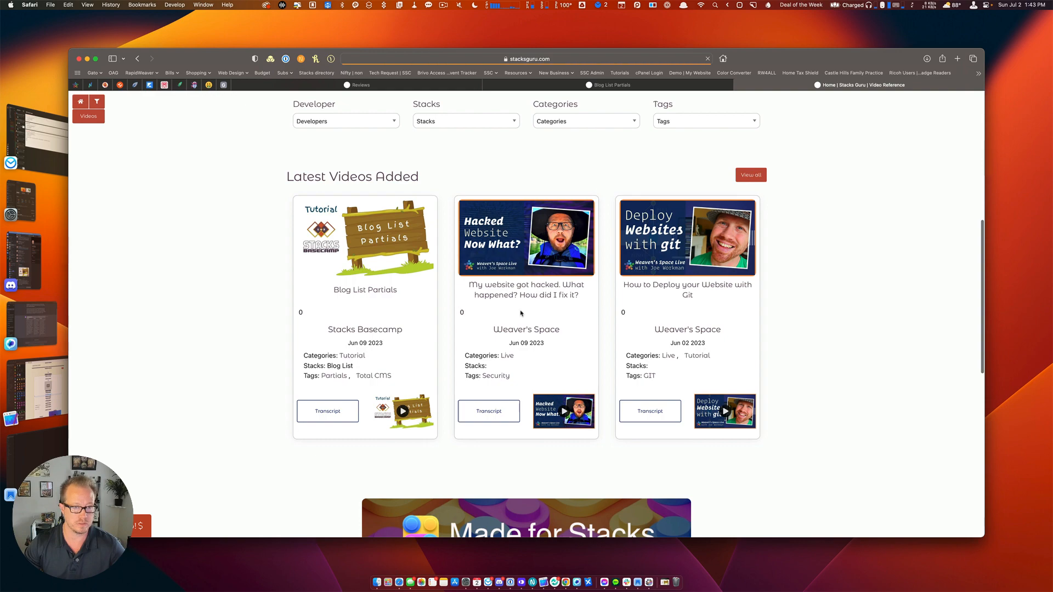
scroll(507, 291, "down", 2)
scroll(506, 285, "down", 1)
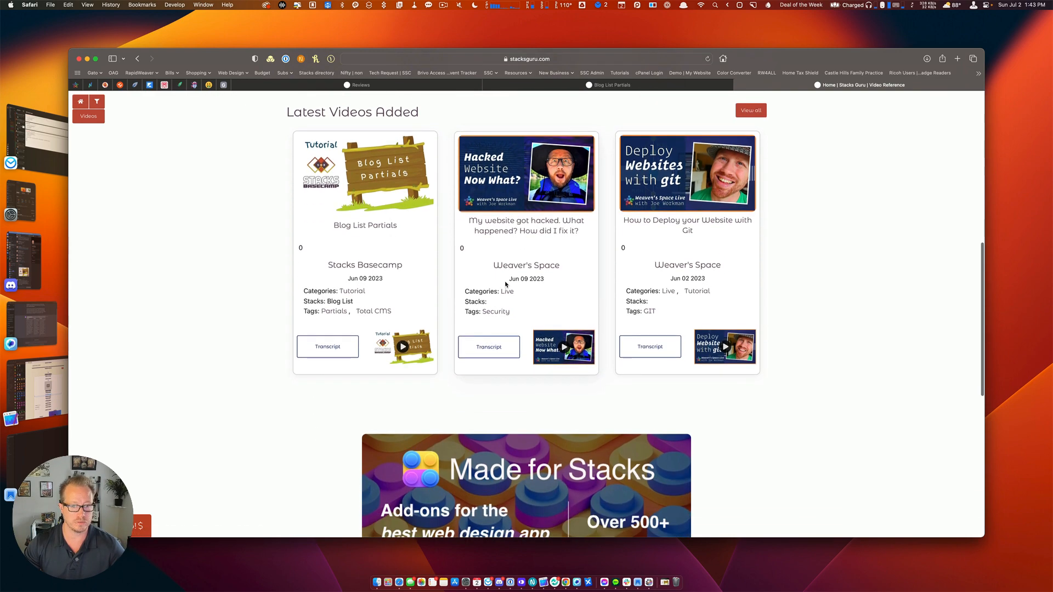
scroll(506, 284, "down", 5)
scroll(506, 284, "up", 10)
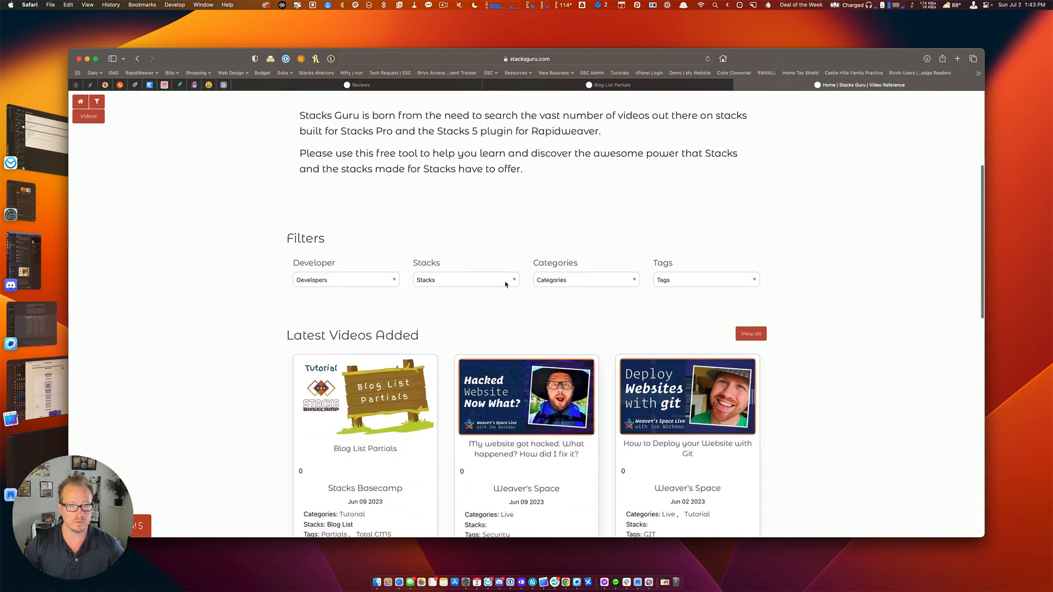
scroll(506, 285, "down", 4)
scroll(506, 284, "down", 3)
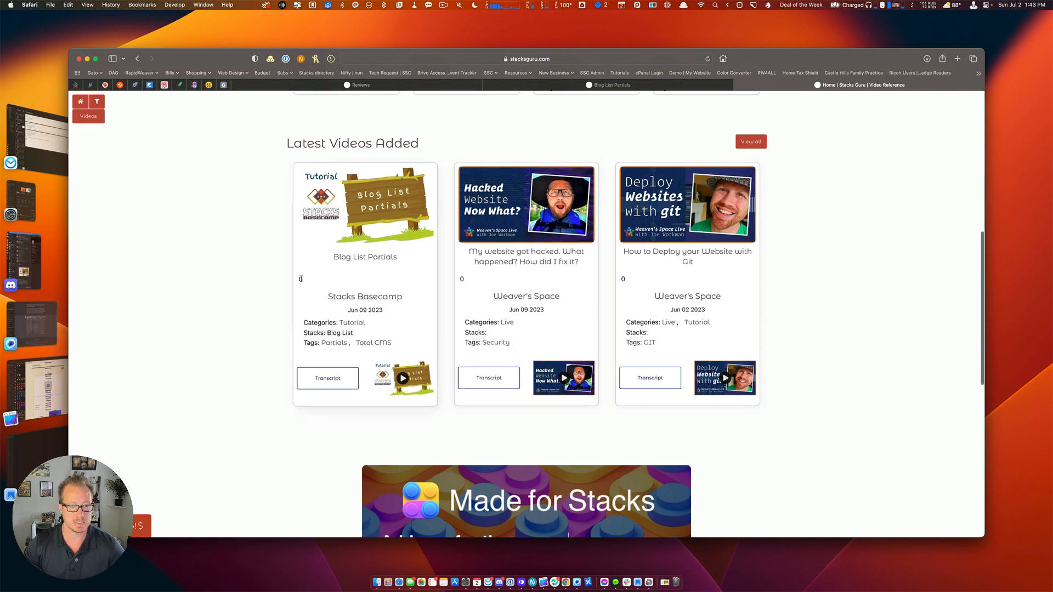
left_click_drag(300, 279, 297, 279)
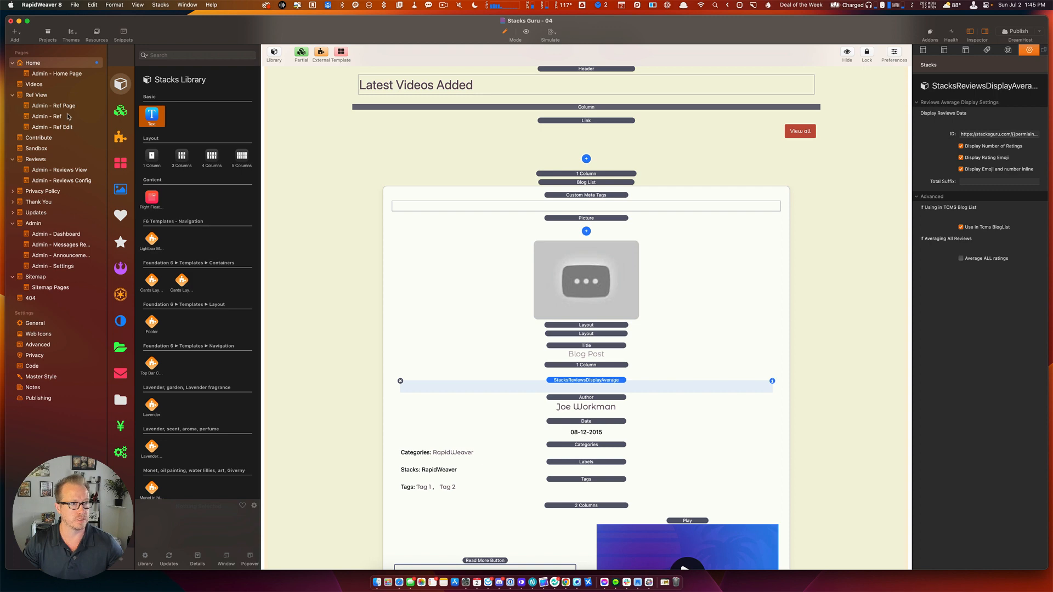
Open the Ref View page and inspect the Blog Post stack's settings.
left_click(44, 97)
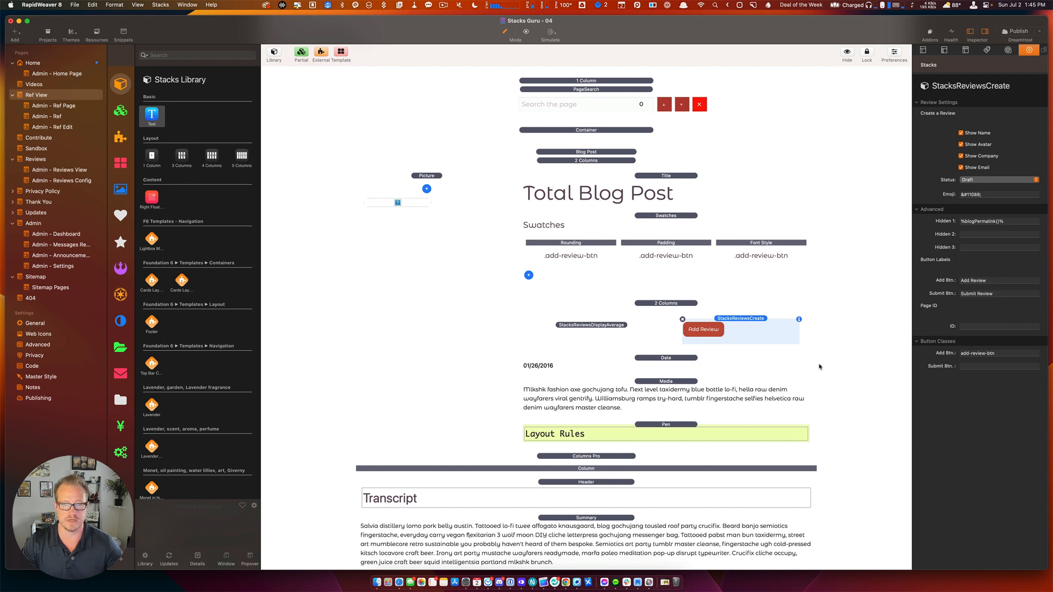
left_click(973, 327)
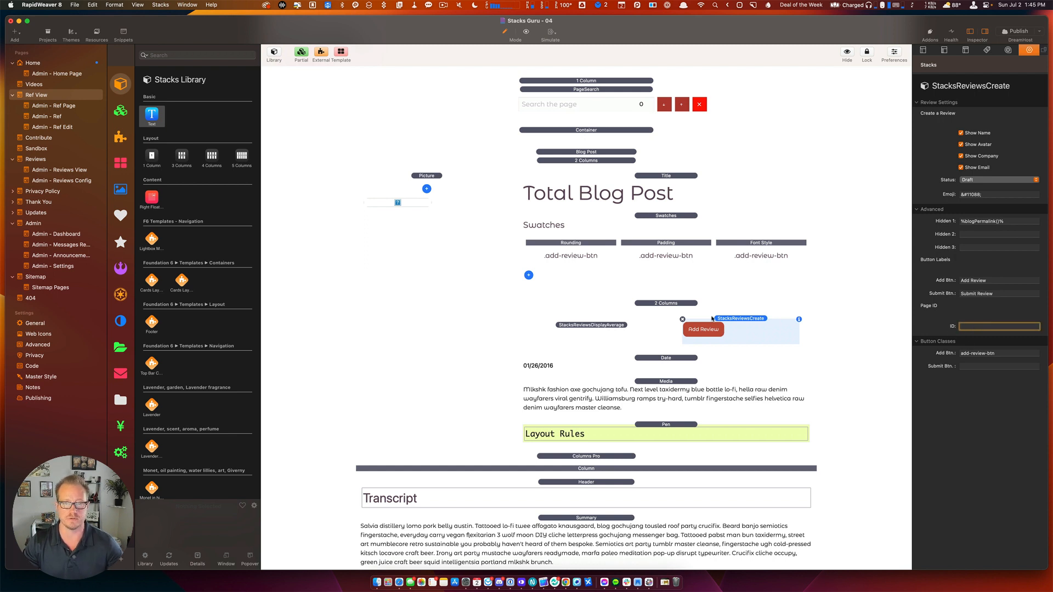
left_click(597, 156)
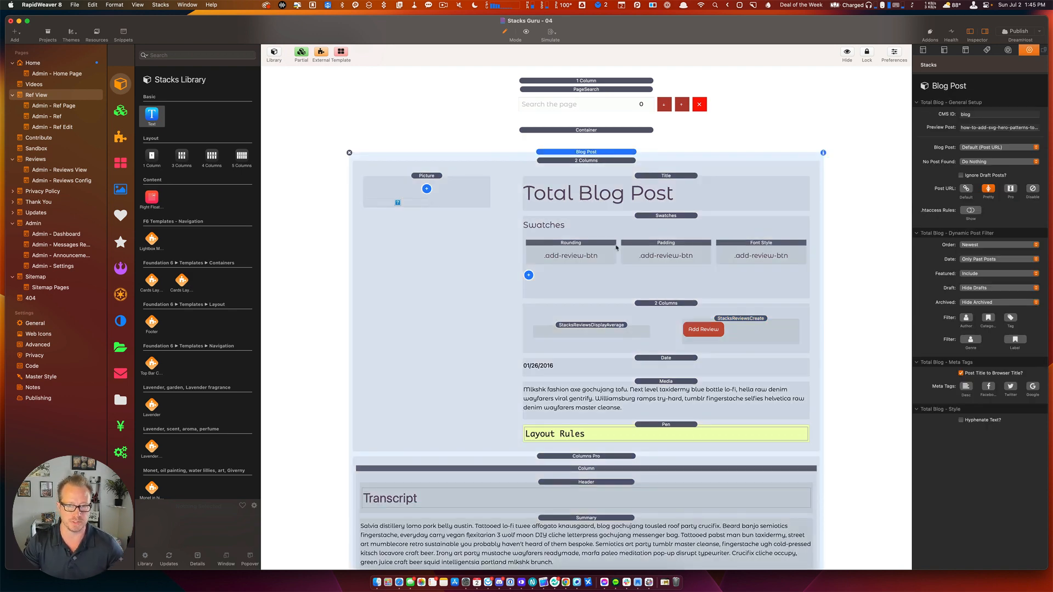
scroll(616, 248, "down", 15)
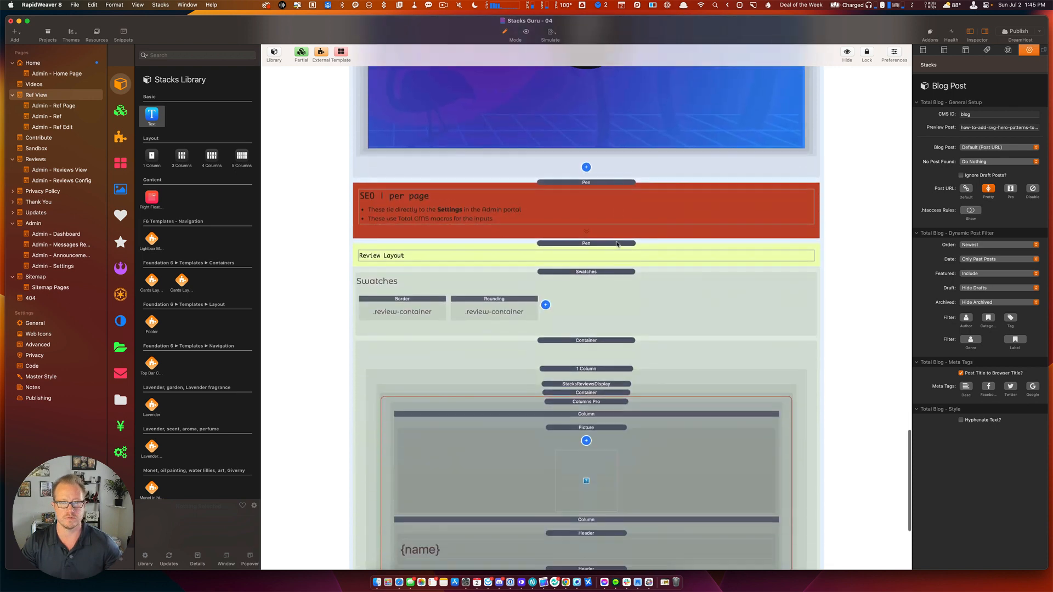
scroll(592, 422, "down", 3)
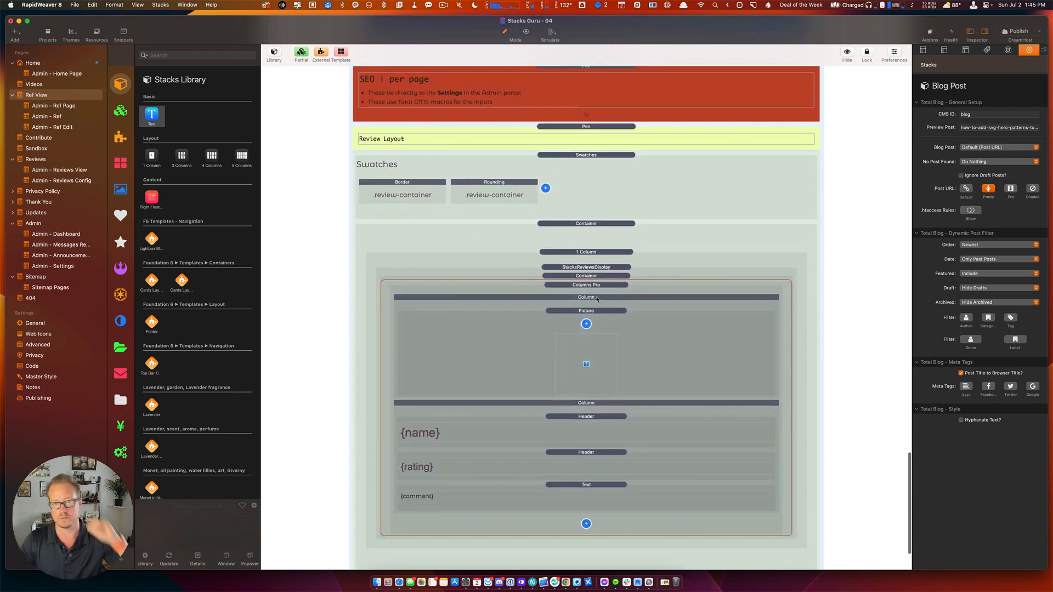
Inspect the reviews list container, the StacksReviewsDisplay stack and the Add Review form.
left_click(587, 248)
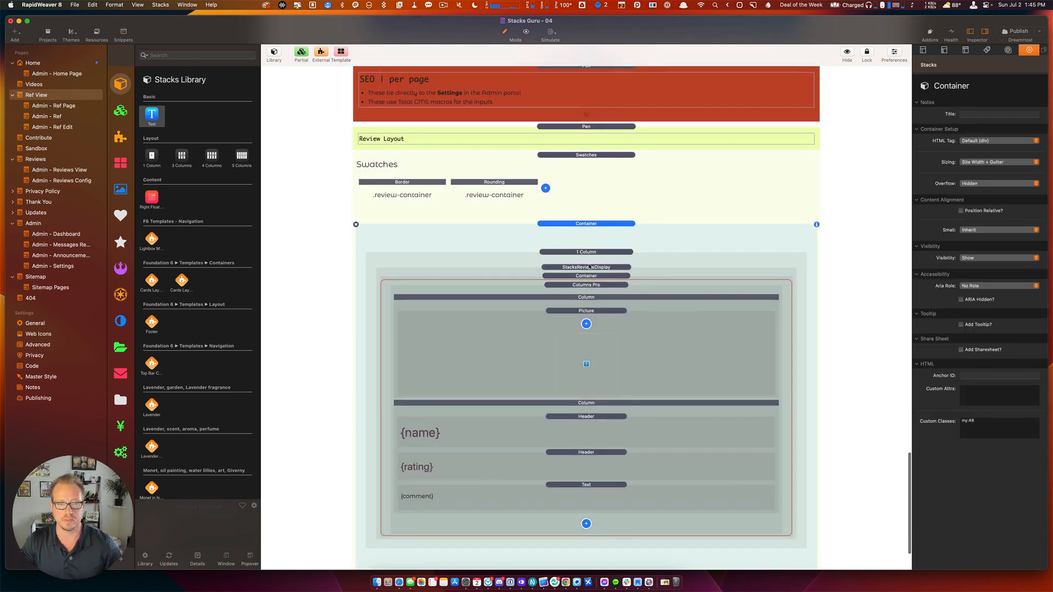
left_click(590, 267)
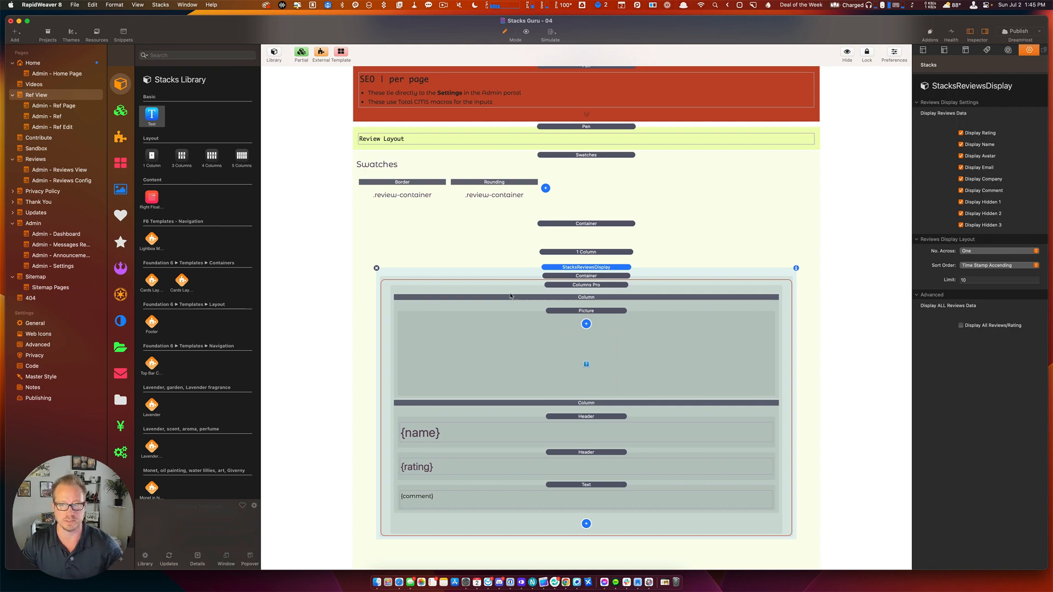
scroll(510, 296, "up", 15)
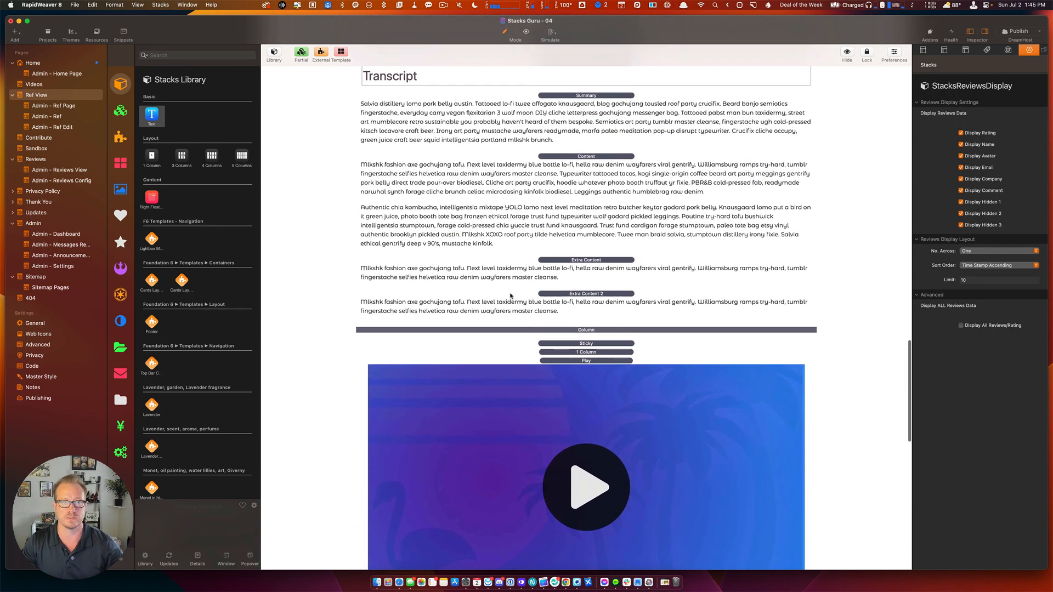
scroll(510, 296, "up", 10)
left_click(757, 351)
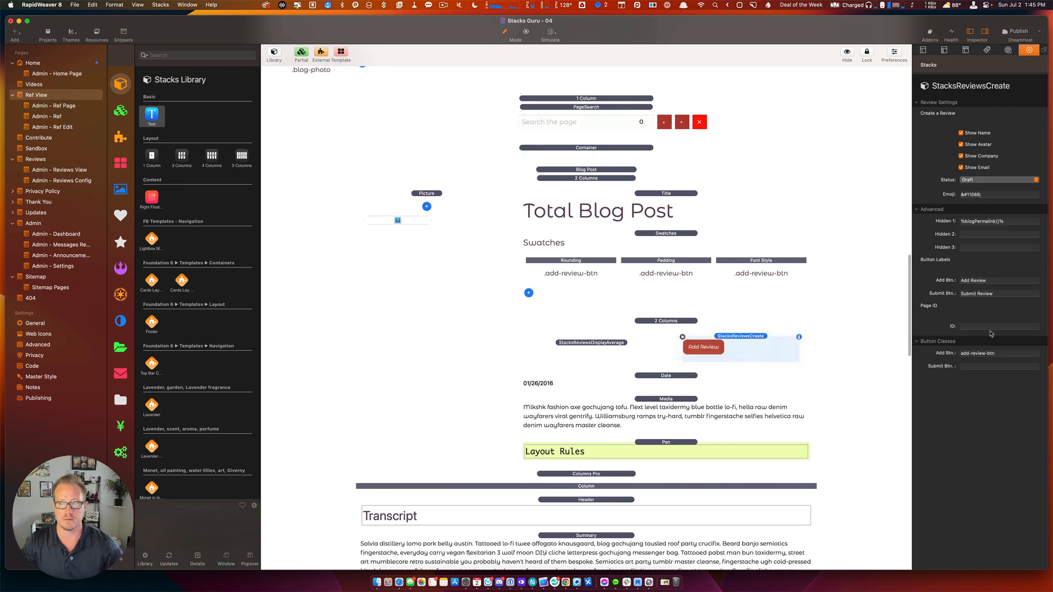
left_click(974, 327)
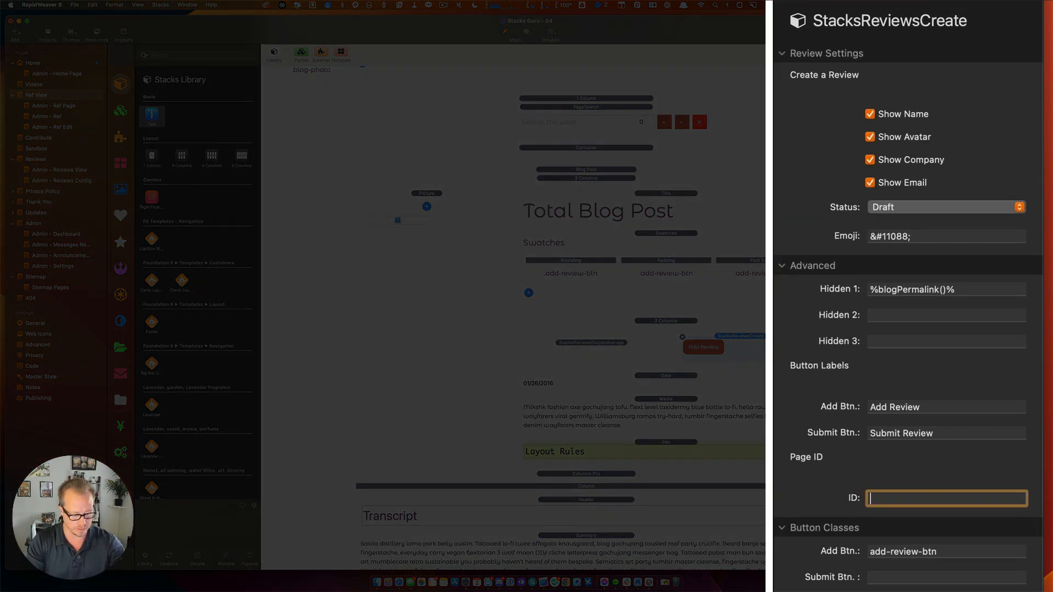
type("https://")
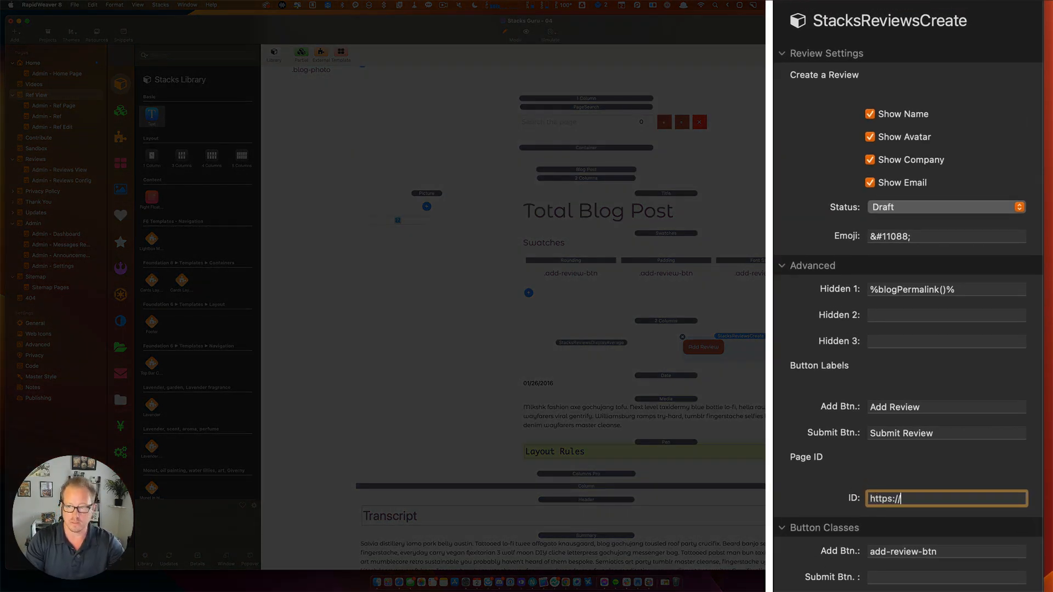
type("stac")
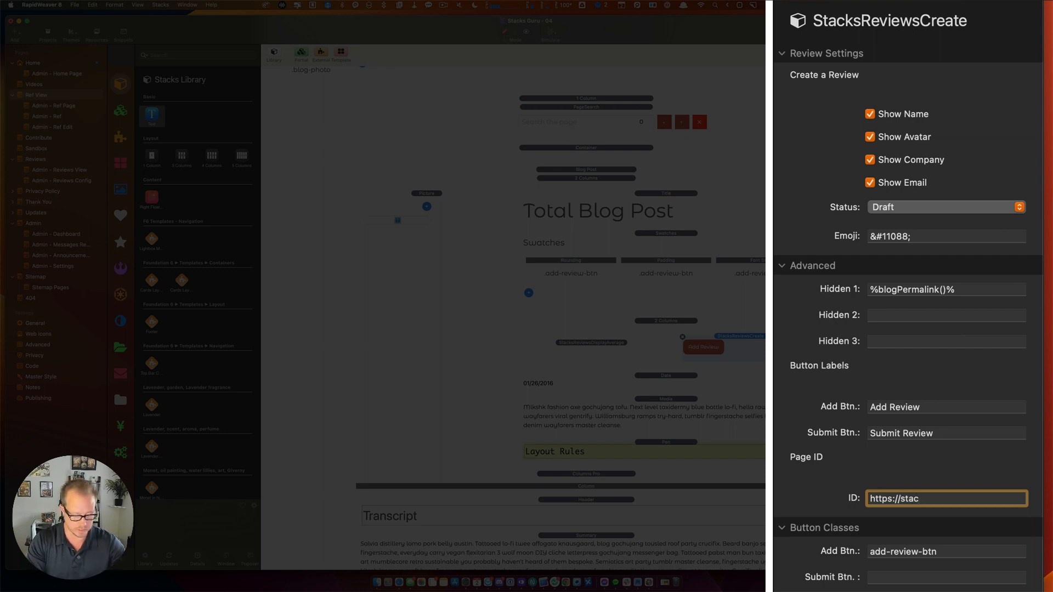
type("ksguru.com")
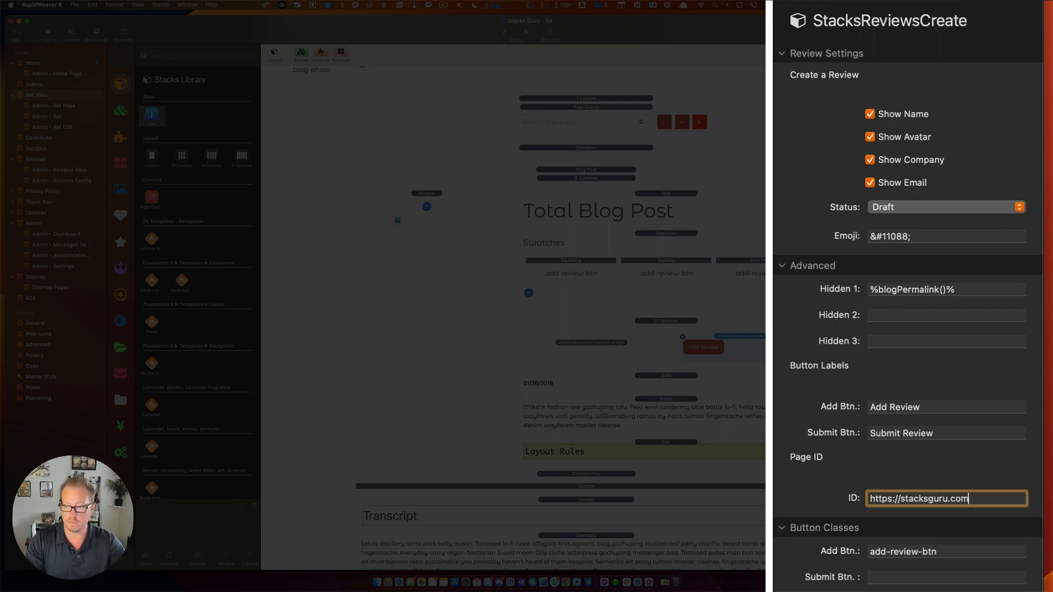
type("/&&")
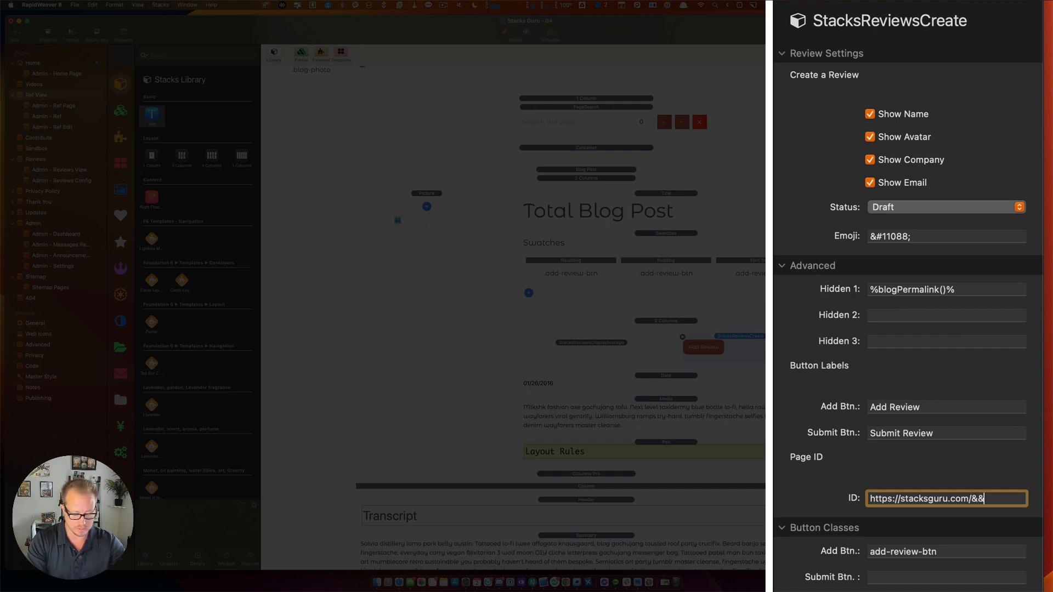
key("BackSpace")
key("BackSpace")
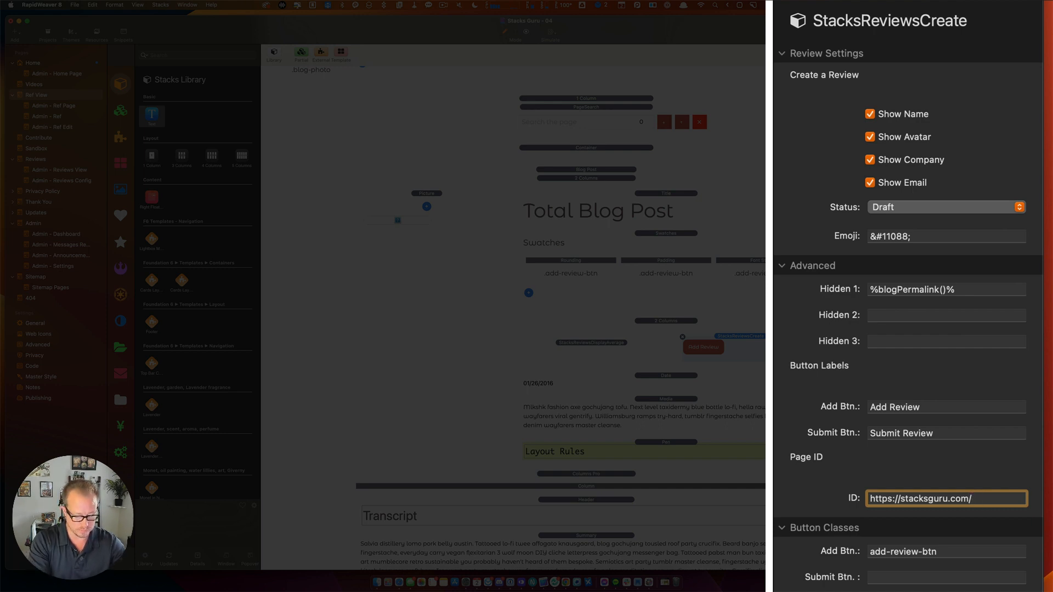
type("%%")
type("blog")
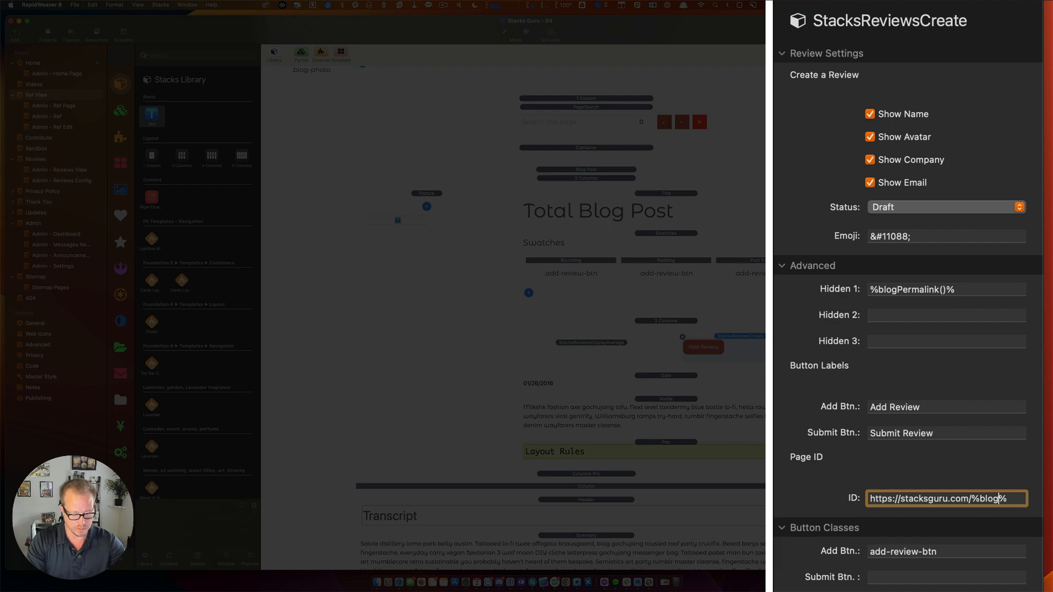
type("Permalink()")
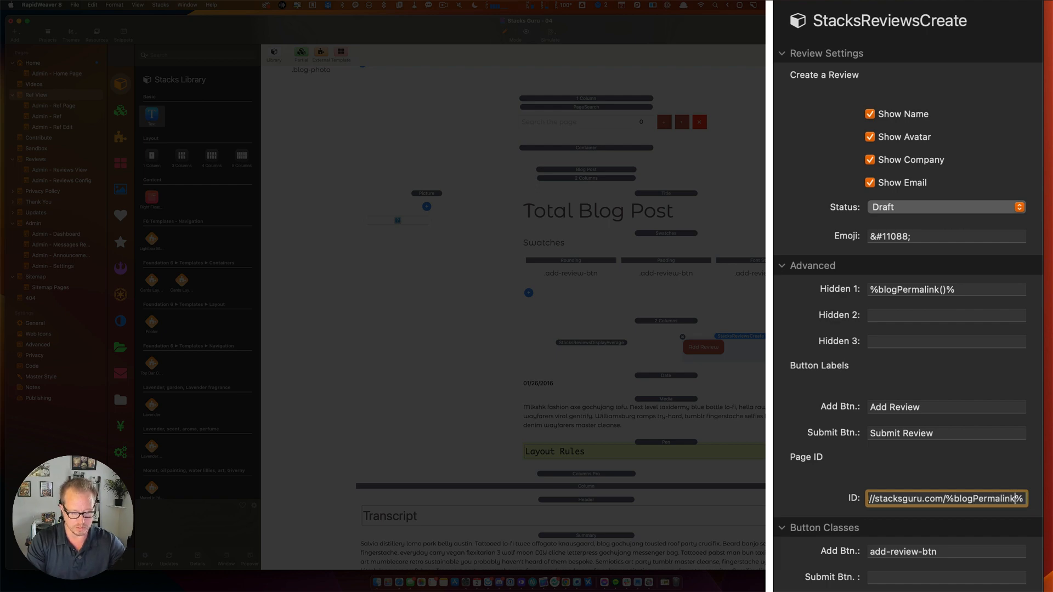
key("Return")
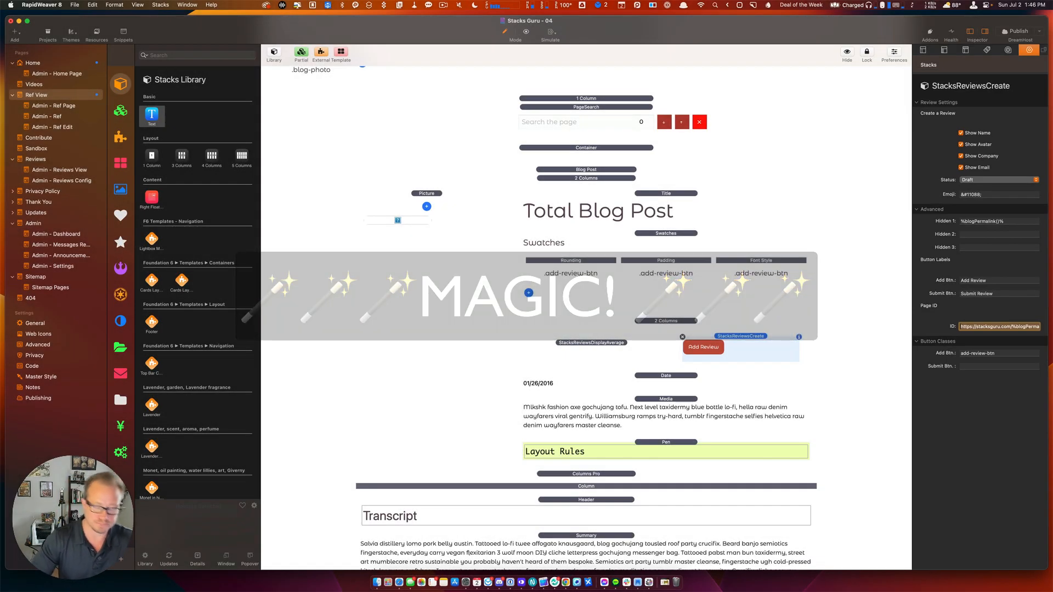
key("super+s")
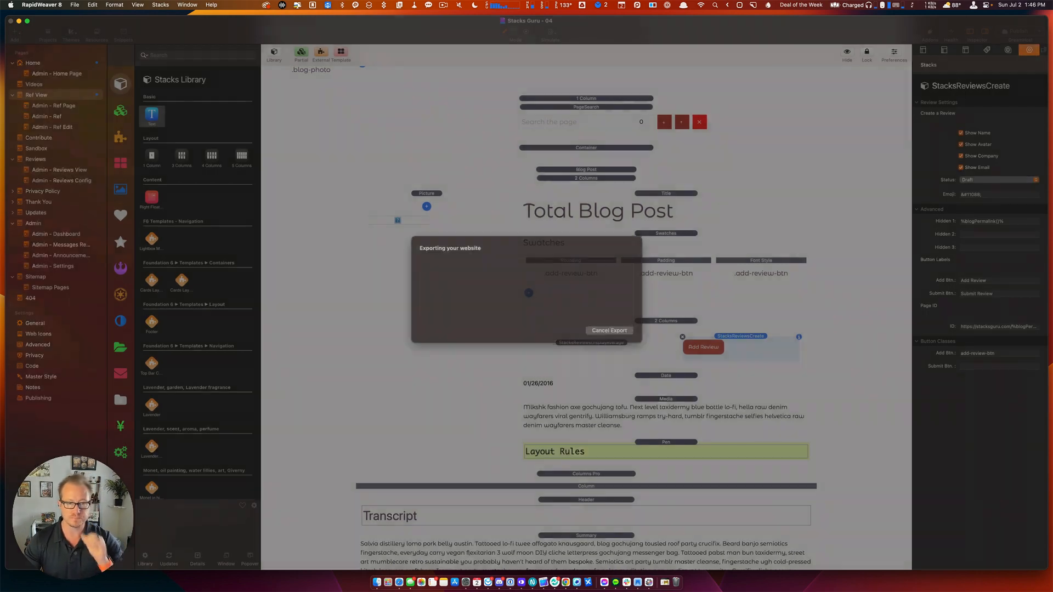
key("super+Tab")
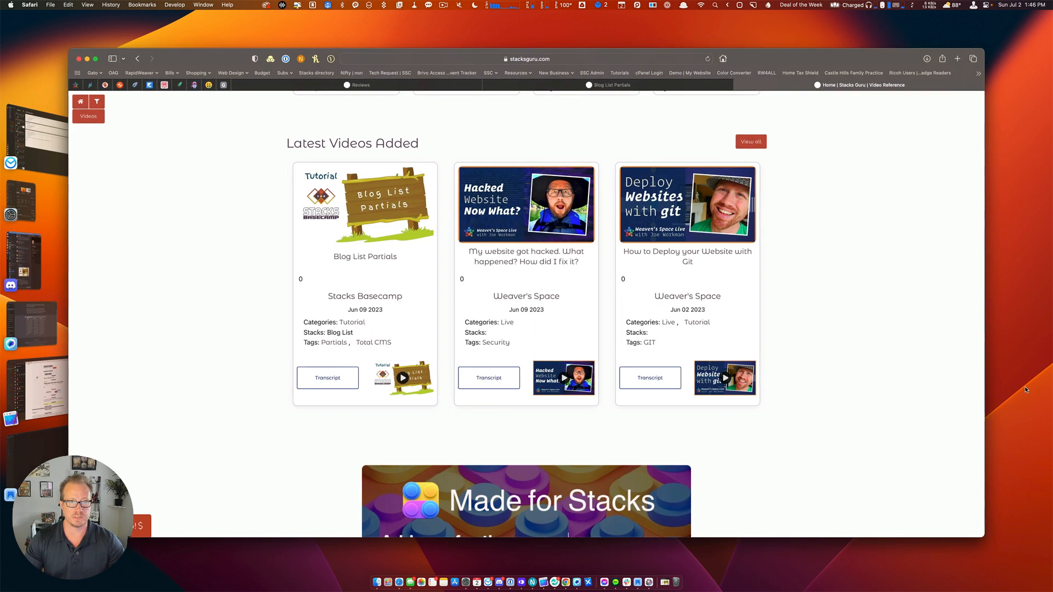
Reload the site and delete the Blog List Partials review from the admin reviews table.
key("super+r")
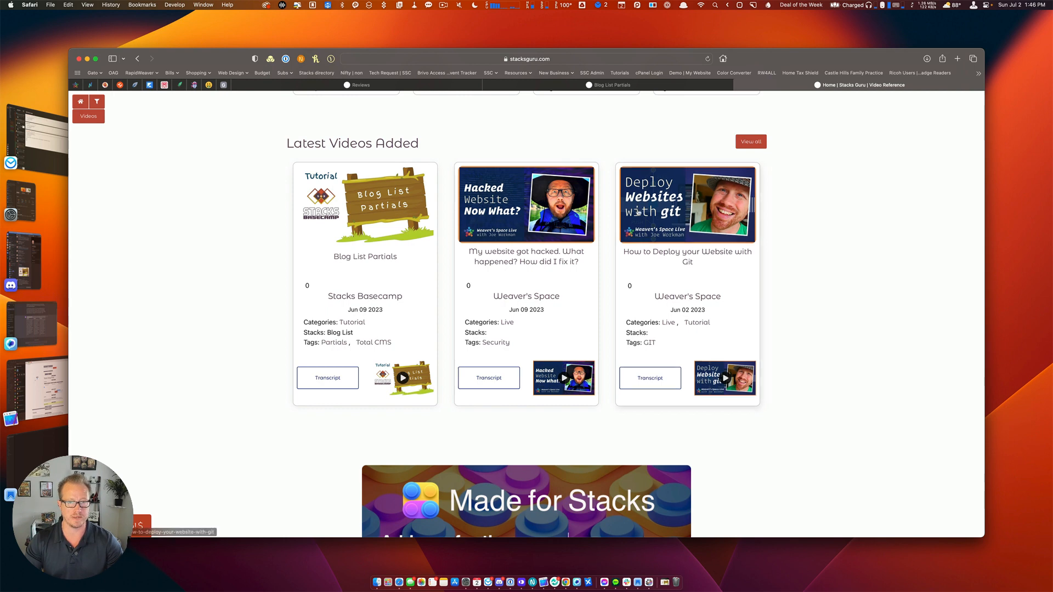
left_click(510, 85)
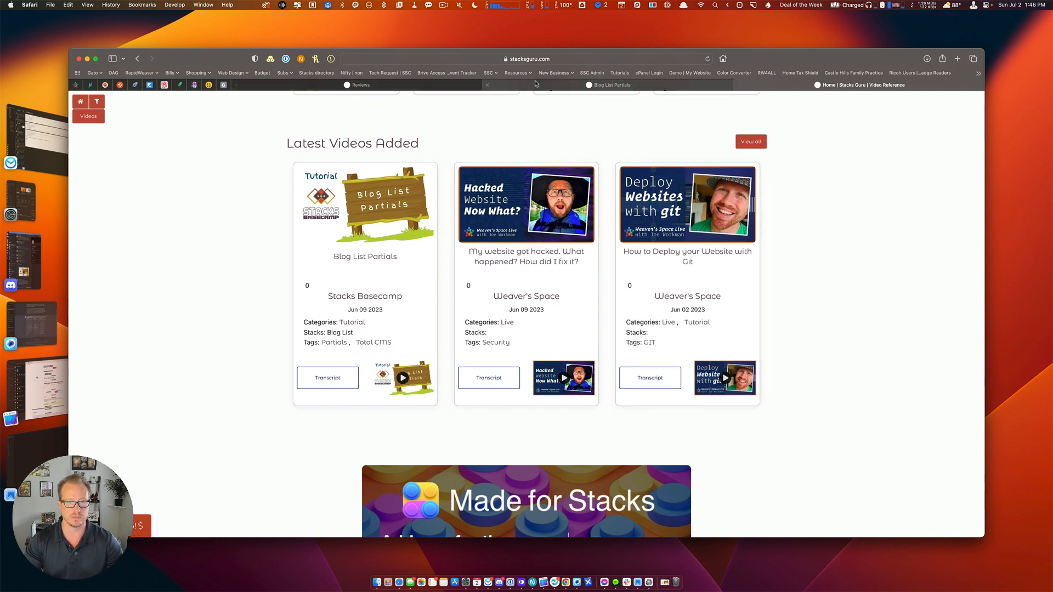
left_click(333, 87)
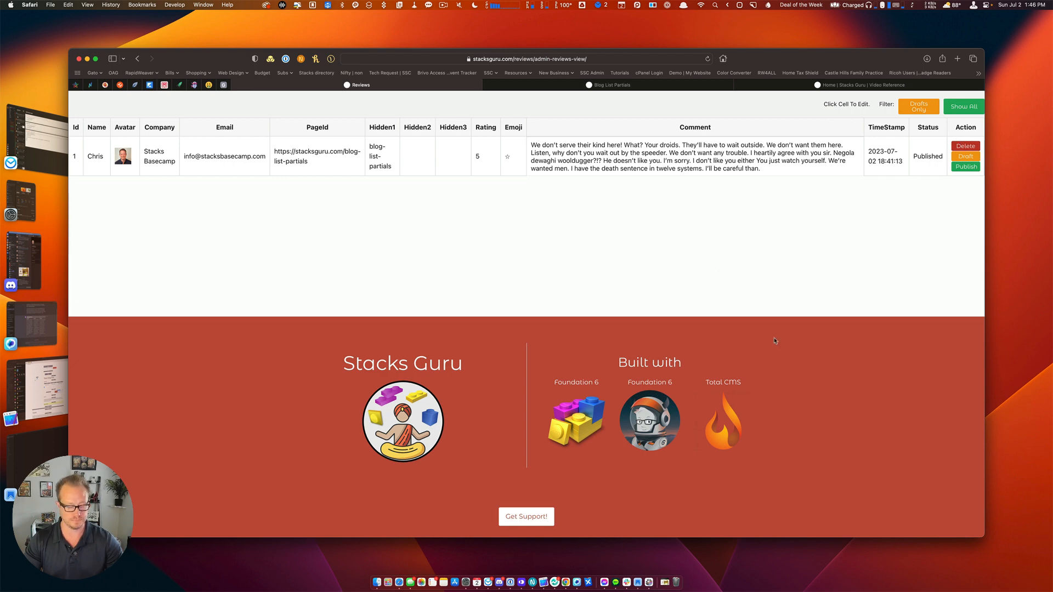
left_click(964, 146)
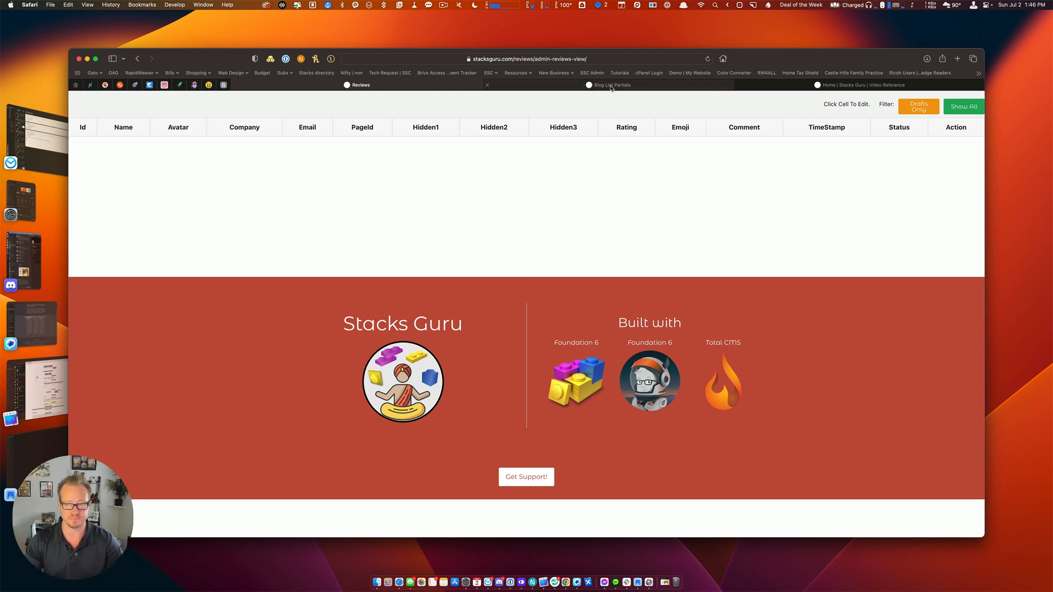
left_click(612, 86)
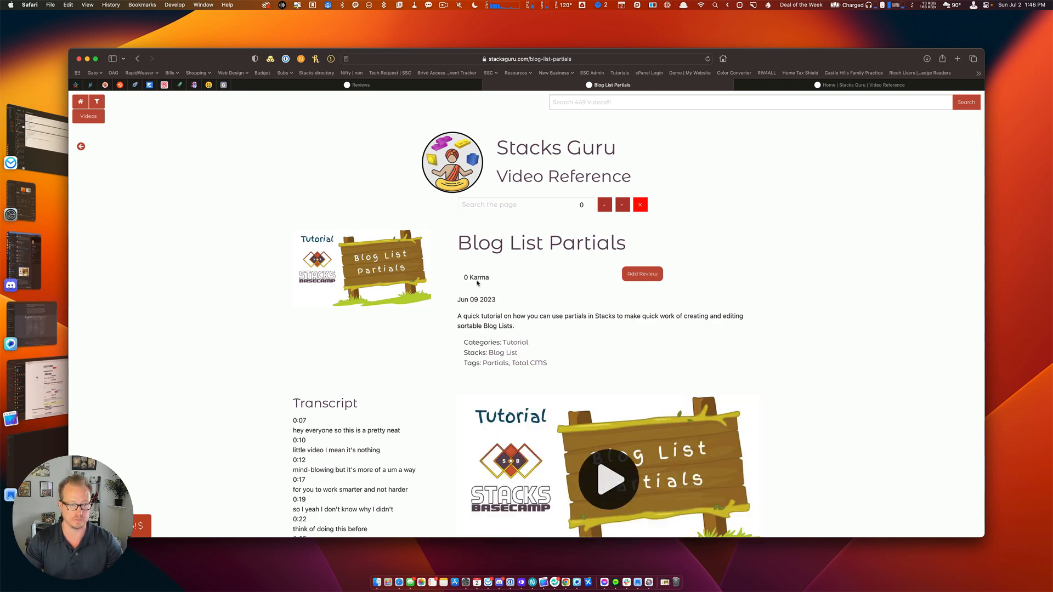
Open Add Review, enter the reviewer's name, company Stacks Basecamp and e-mail, then start choosing the rating.
left_click(645, 275)
left_click(464, 264)
type("Chris")
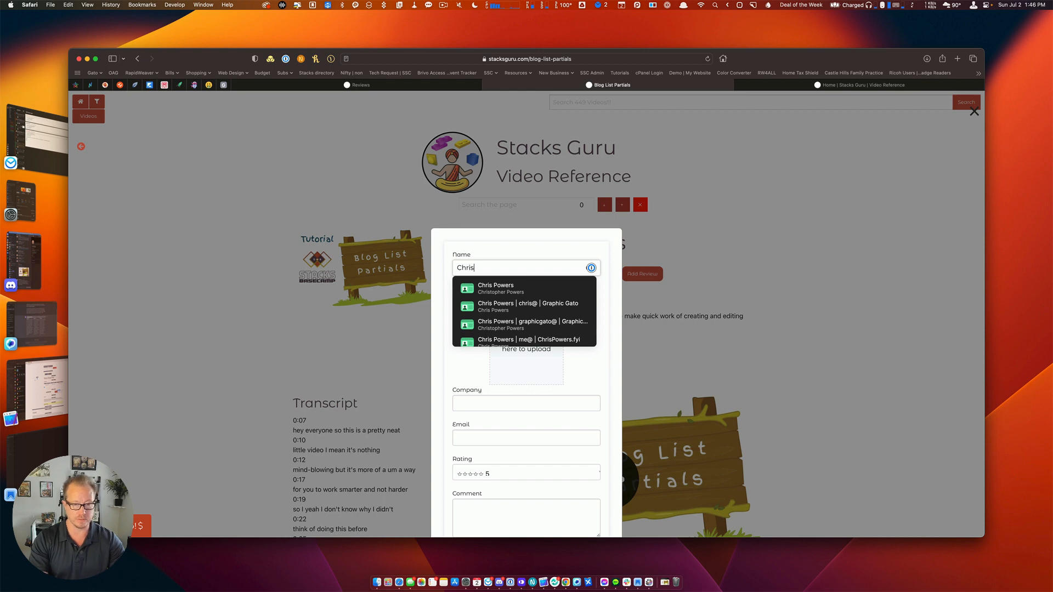
key("Tab")
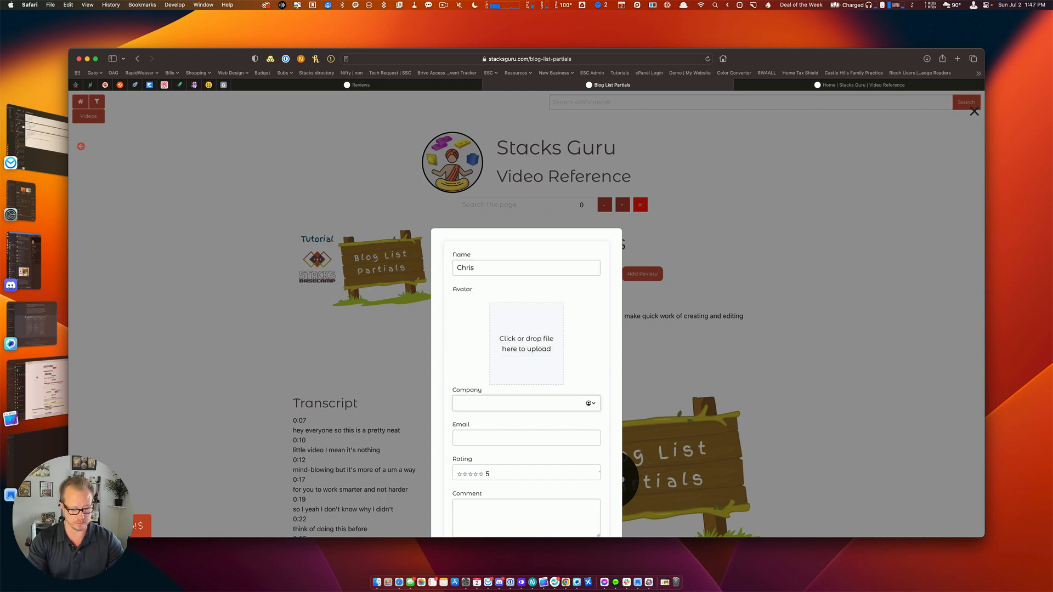
type("Stacks Basecamp")
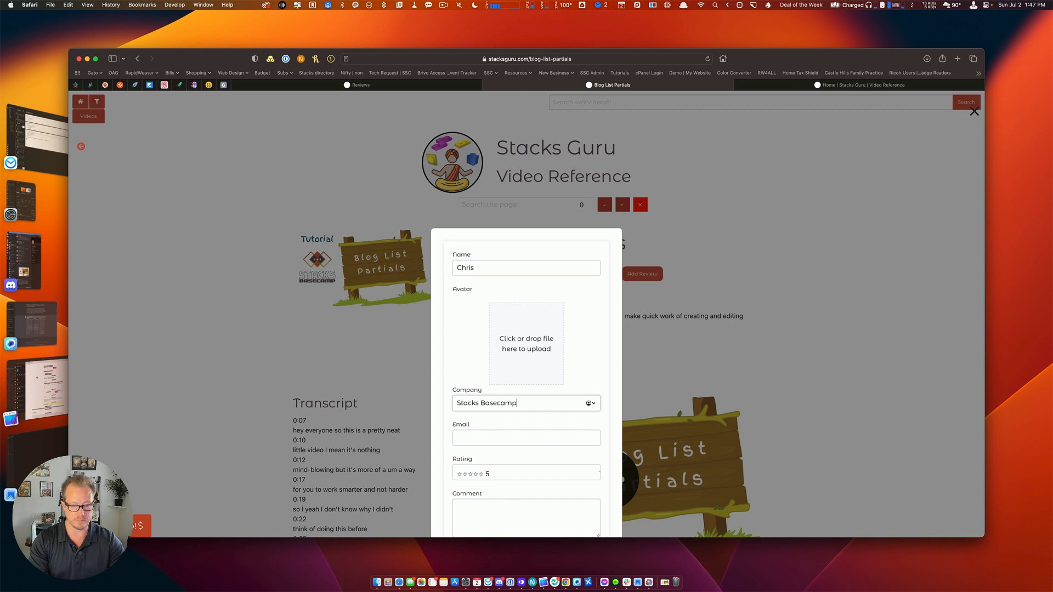
key("Tab")
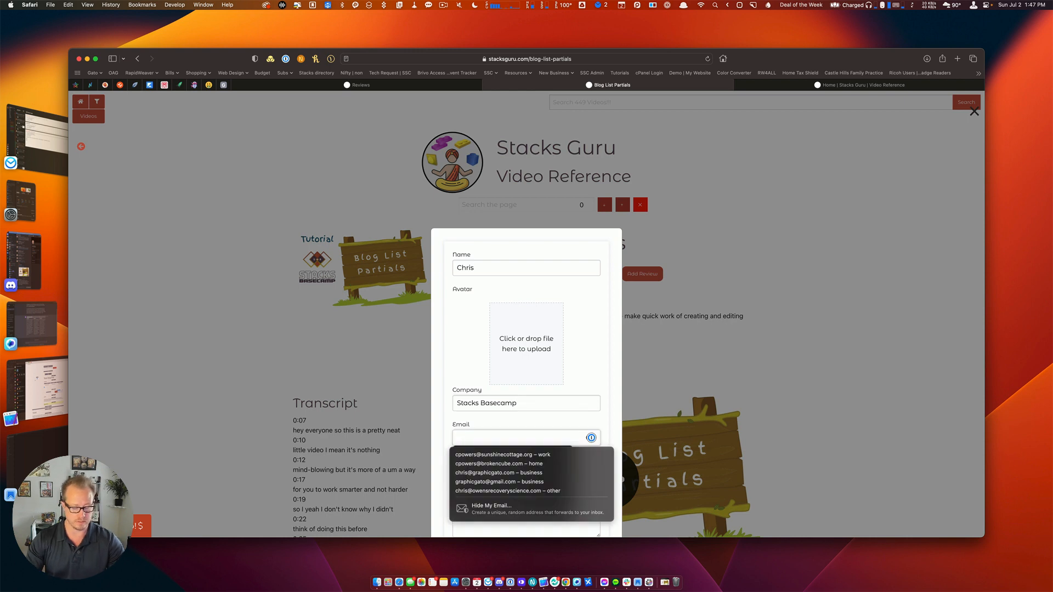
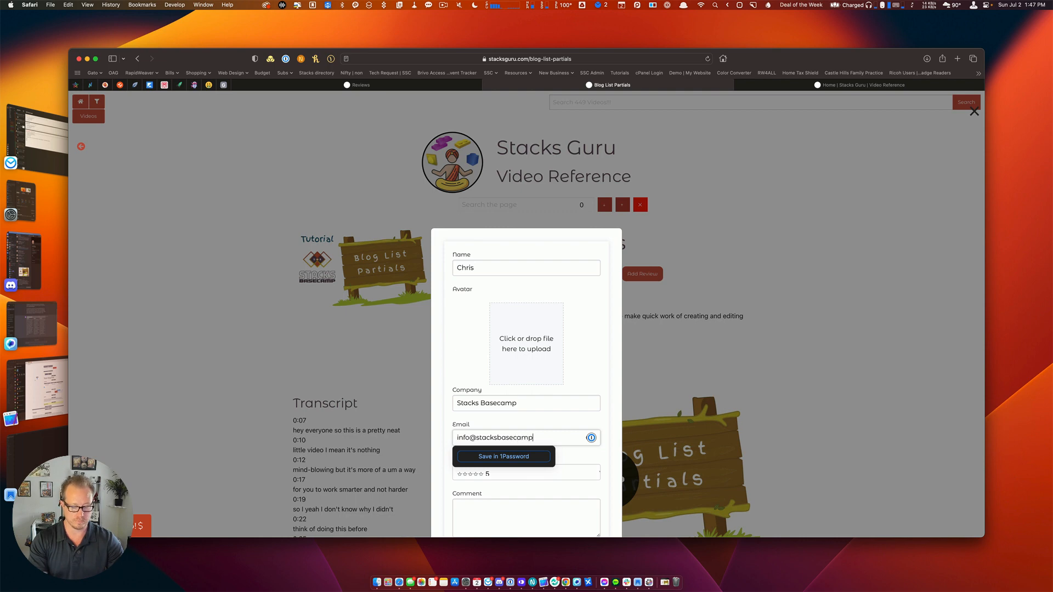
key("Tab")
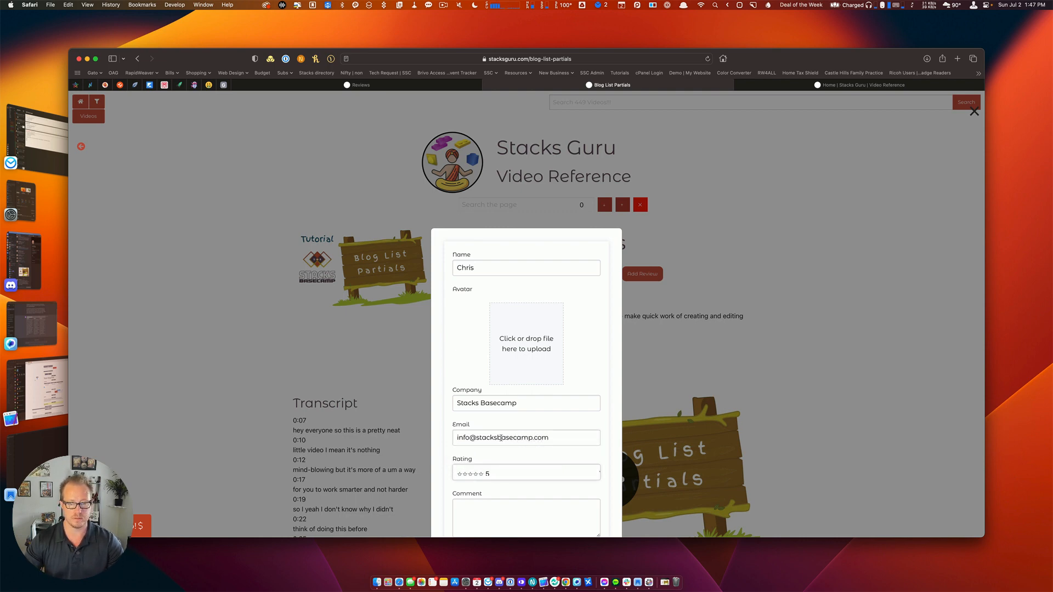
scroll(500, 438, "down", 5)
left_click(506, 281)
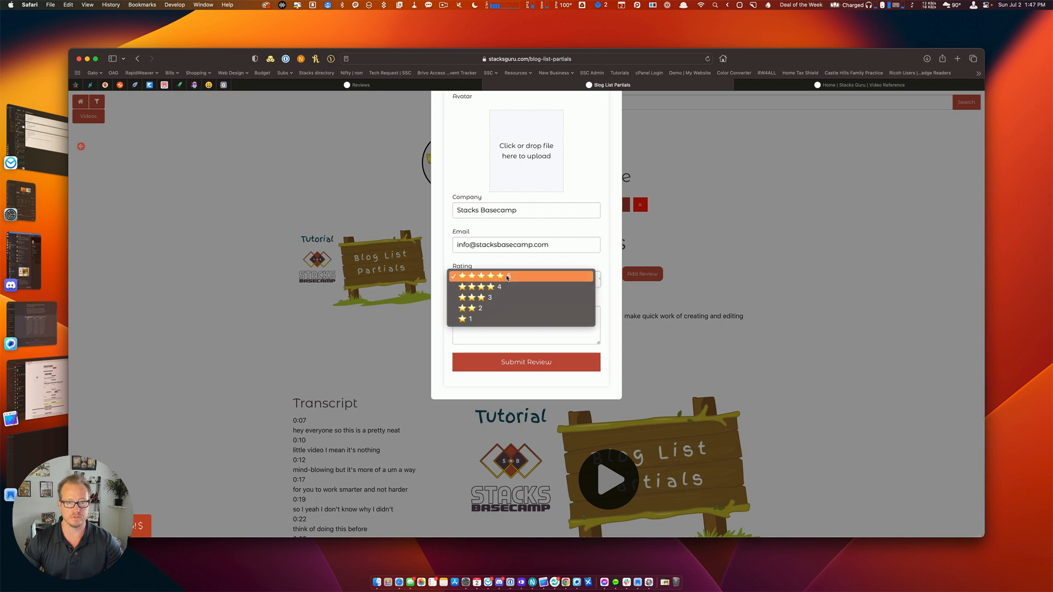
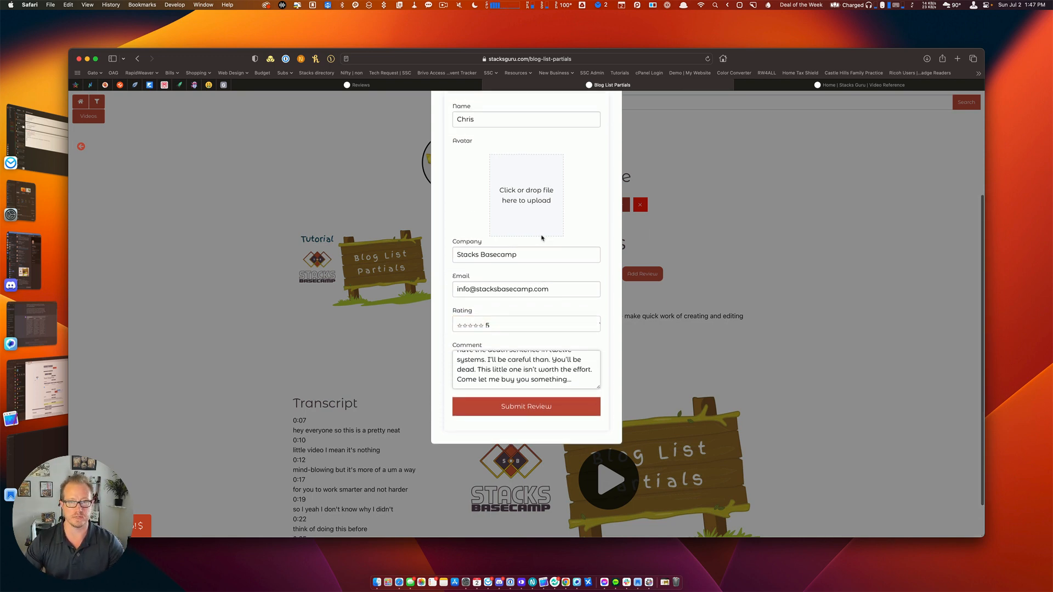
Drop the profile photo from Finder in as the avatar and submit the Blog List Partials review.
key("super+Tab")
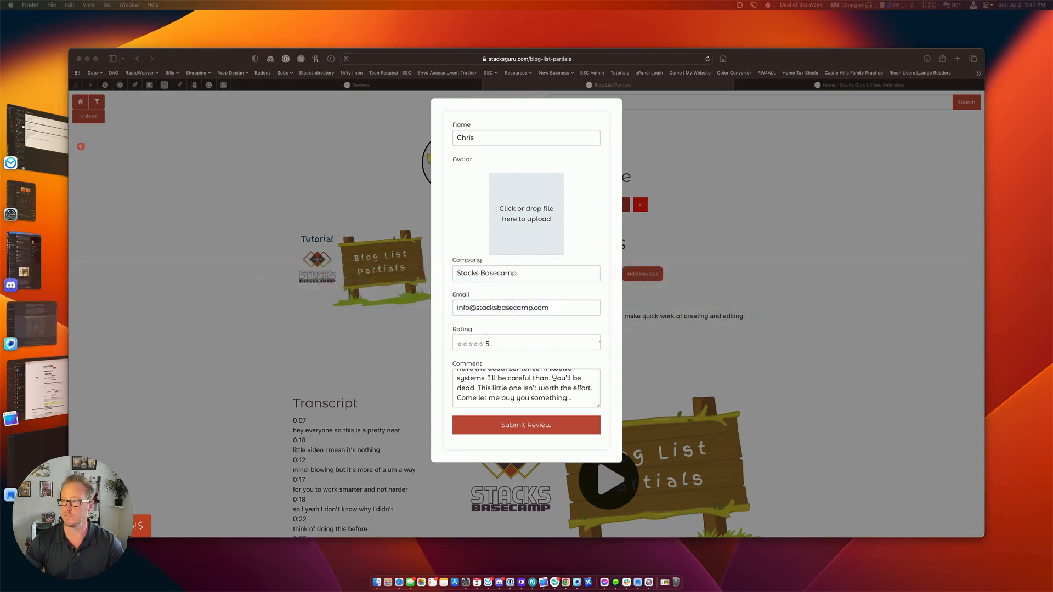
left_click_drag(470, 270, 525, 214)
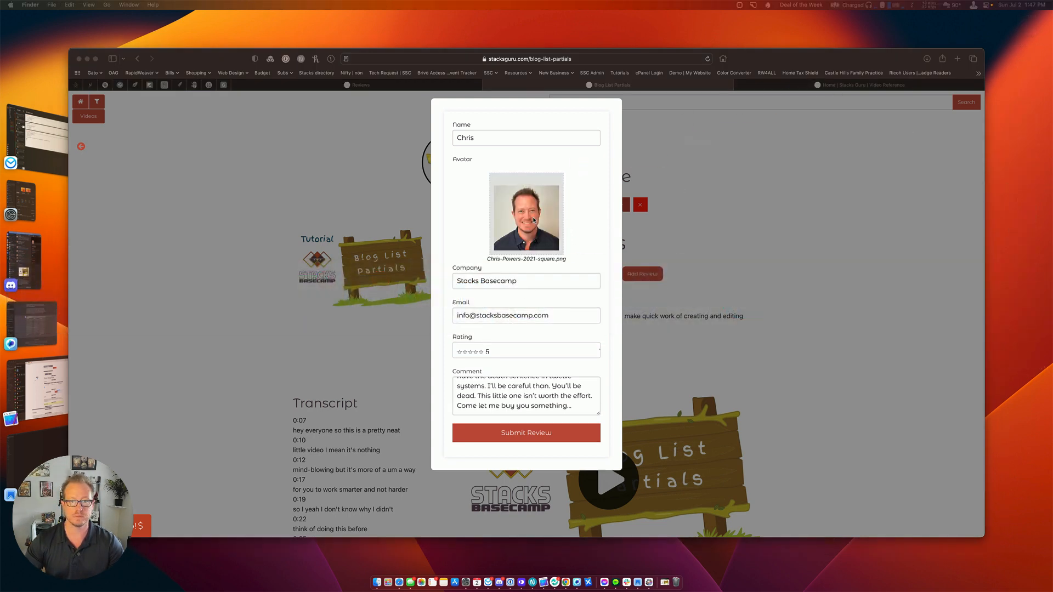
left_click(517, 439)
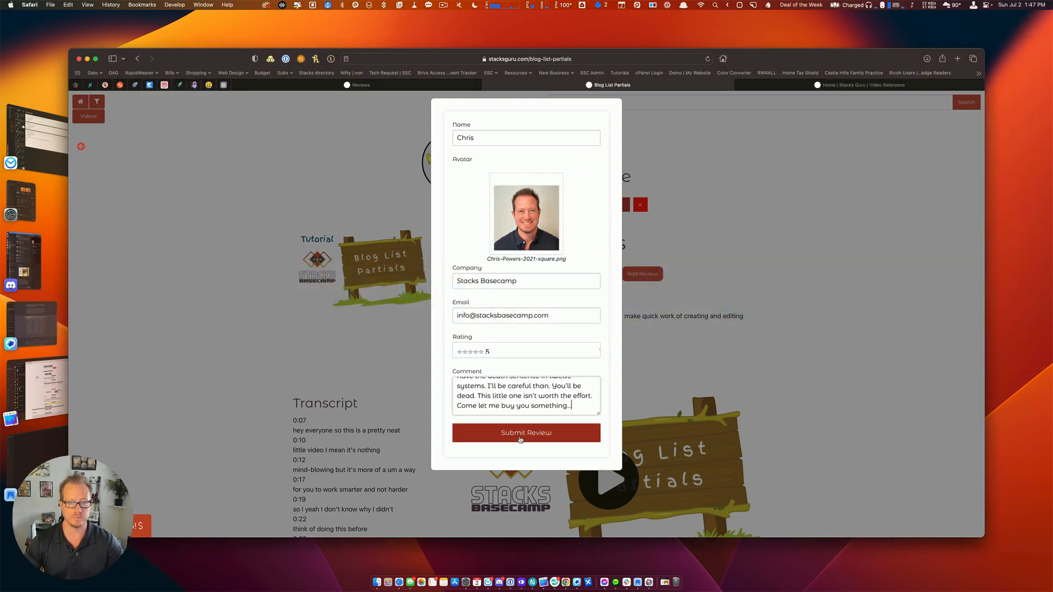
left_click(521, 434)
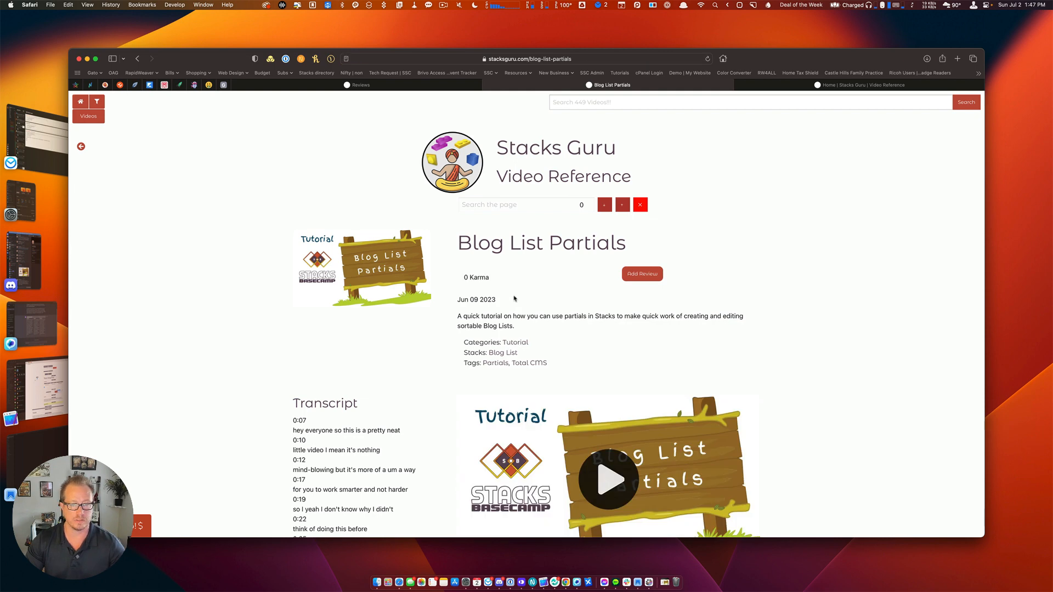
Check the new review in the admin reviews table and on the Blog List Partials post.
left_click(405, 86)
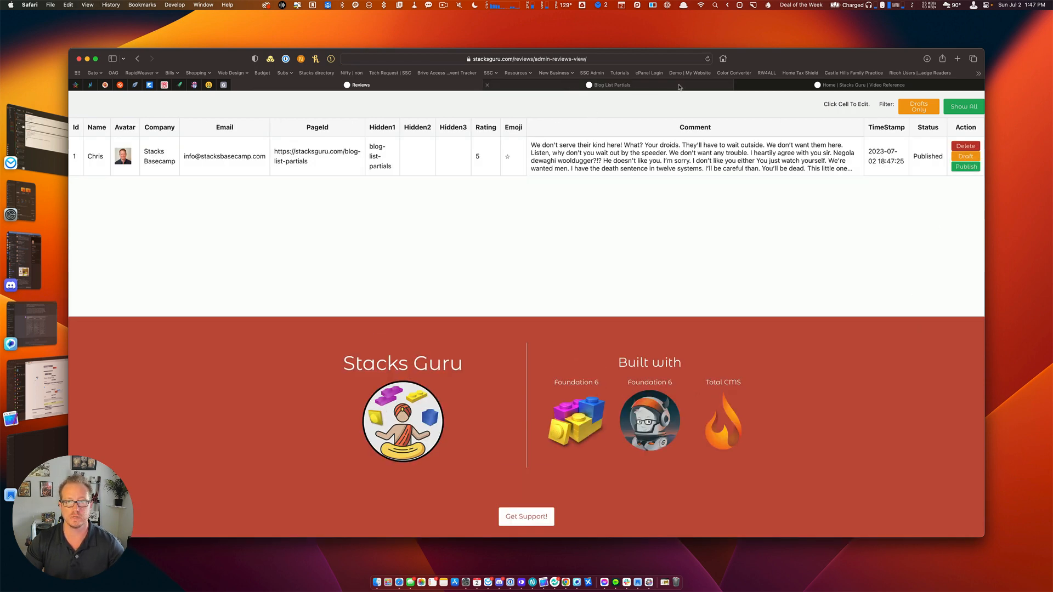
left_click(695, 86)
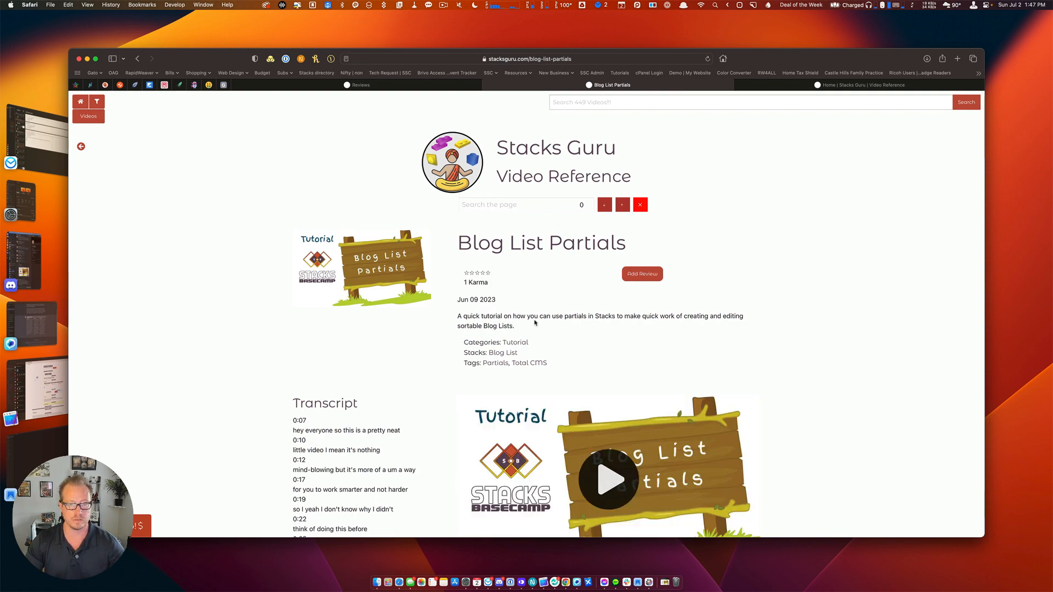
scroll(535, 323, "down", 5)
scroll(535, 323, "down", 20)
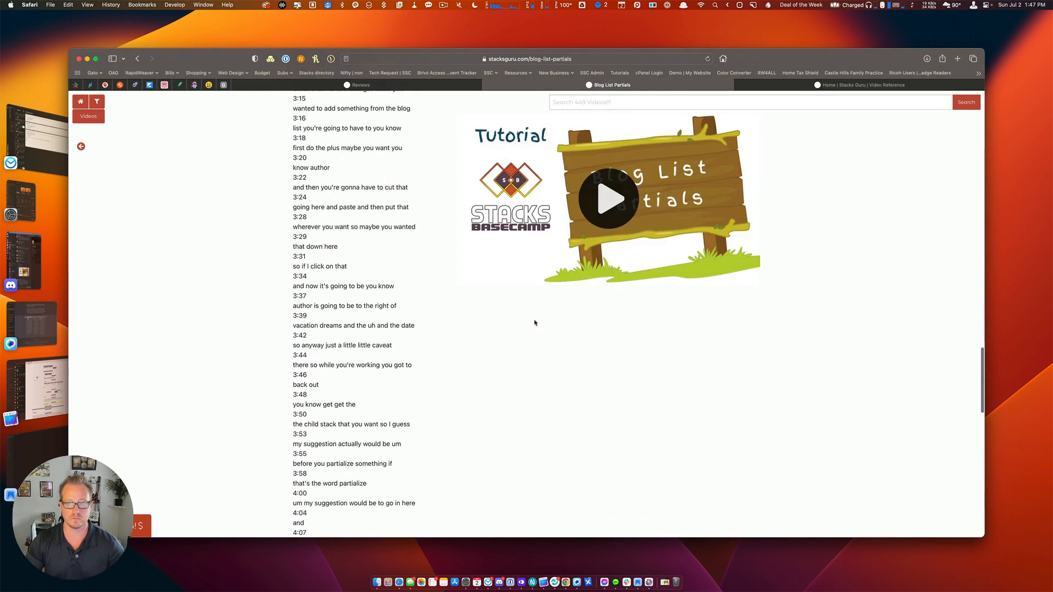
scroll(535, 323, "up", 6)
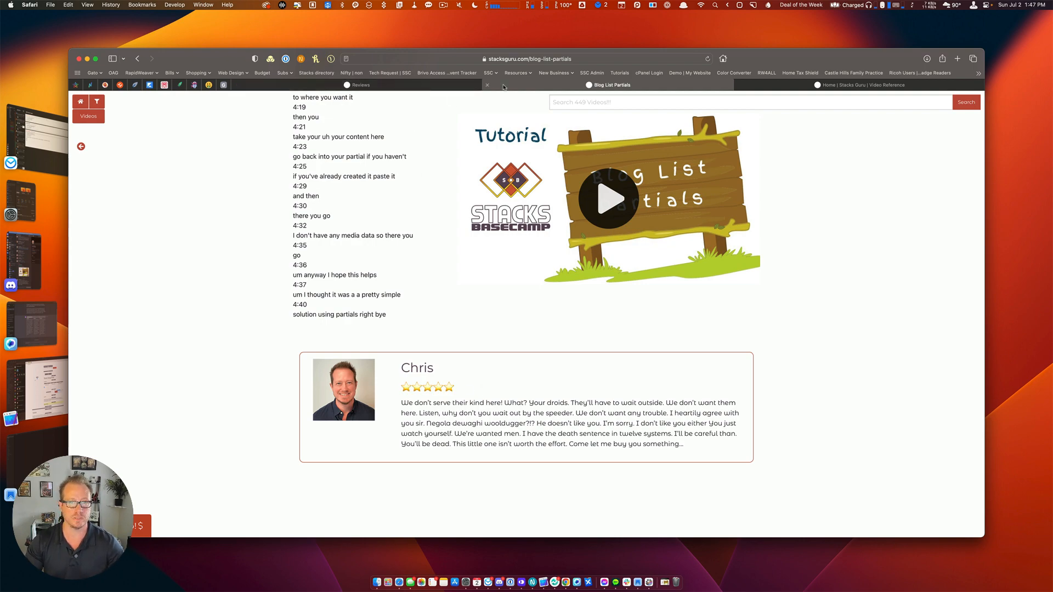
scroll(475, 176, "up", 20)
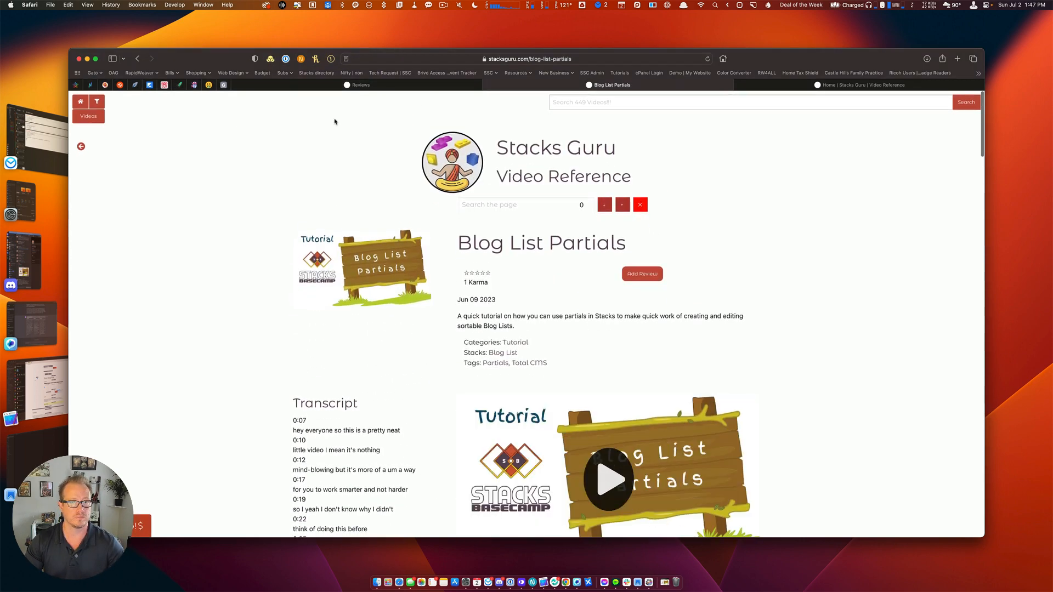
Go to the site's home page, scroll its video grid, then return to RapidWeaver.
left_click(465, 161)
scroll(409, 304, "down", 10)
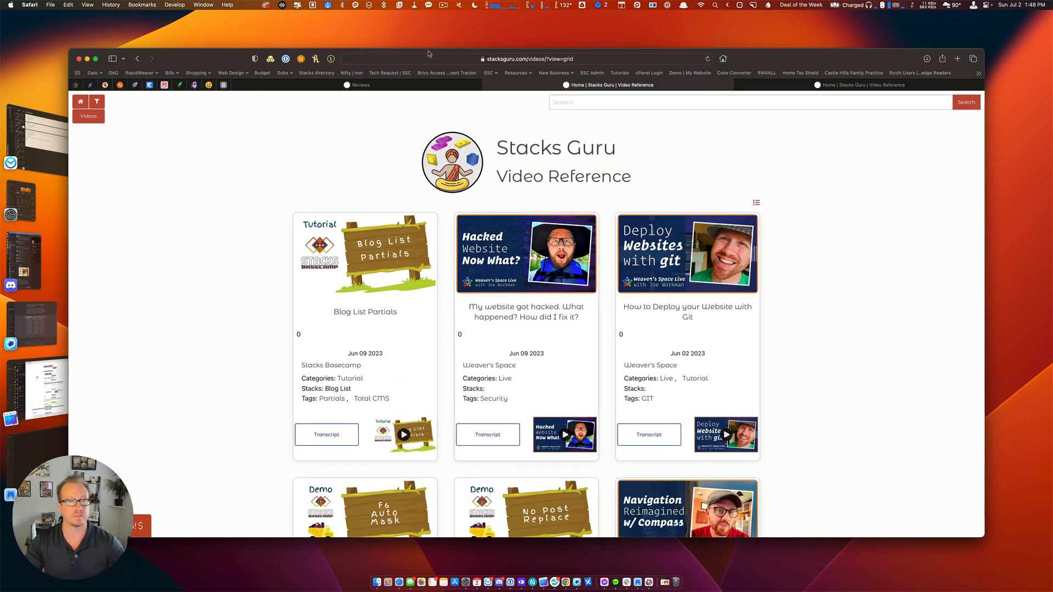
key("super+Tab")
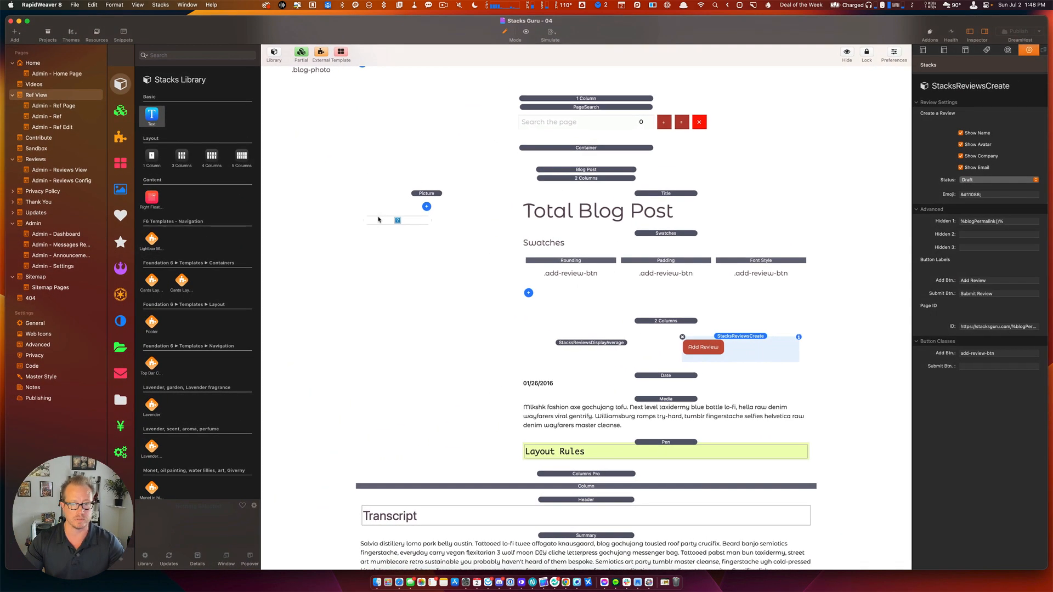
Correct 'permlaink' to 'permalink' in the Home page average-rating display's ID URL.
left_click(33, 63)
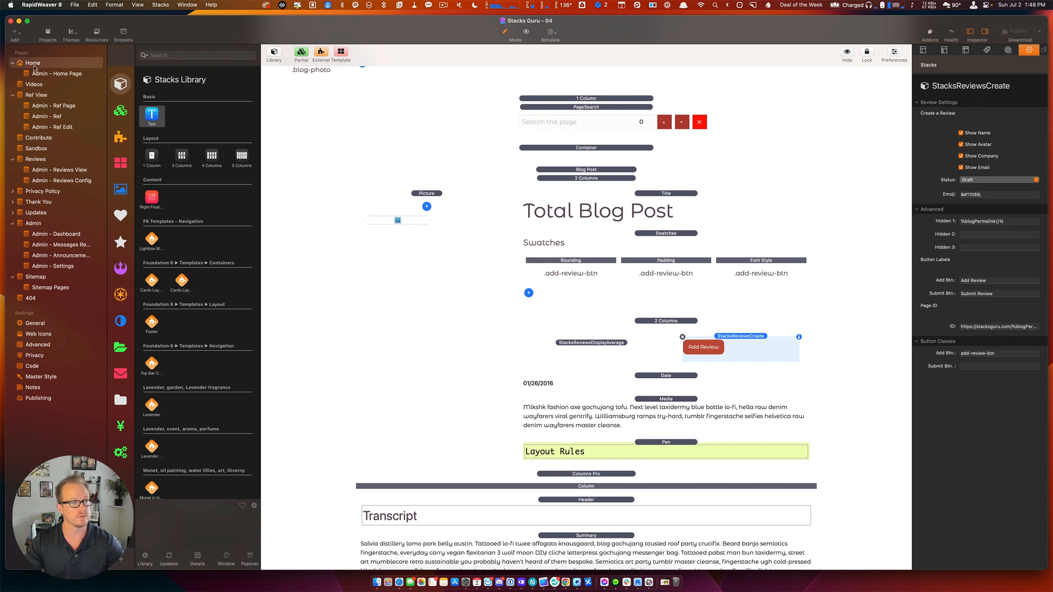
scroll(511, 271, "down", 3)
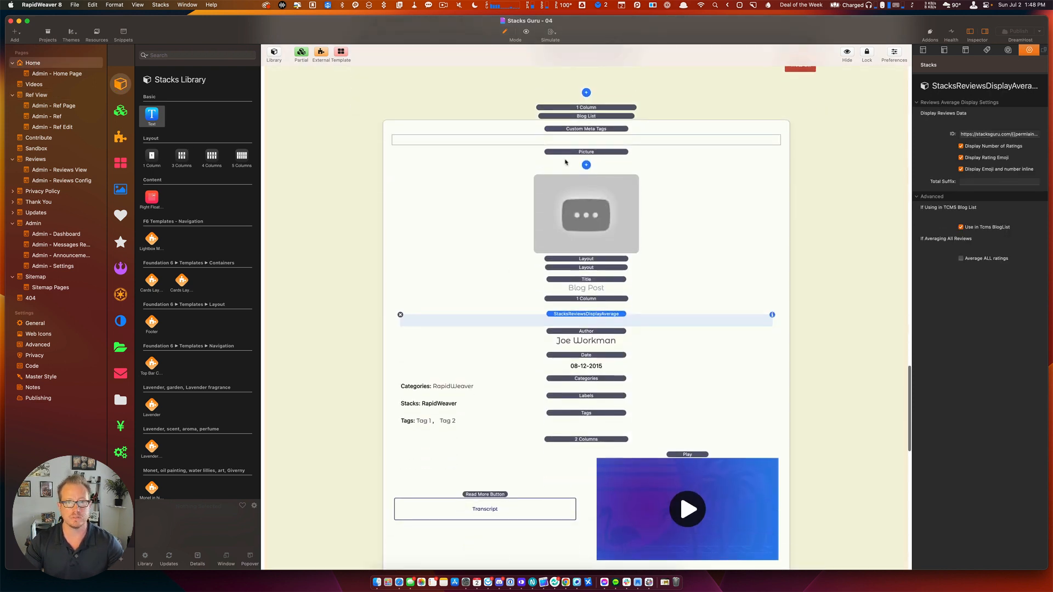
left_click(591, 116)
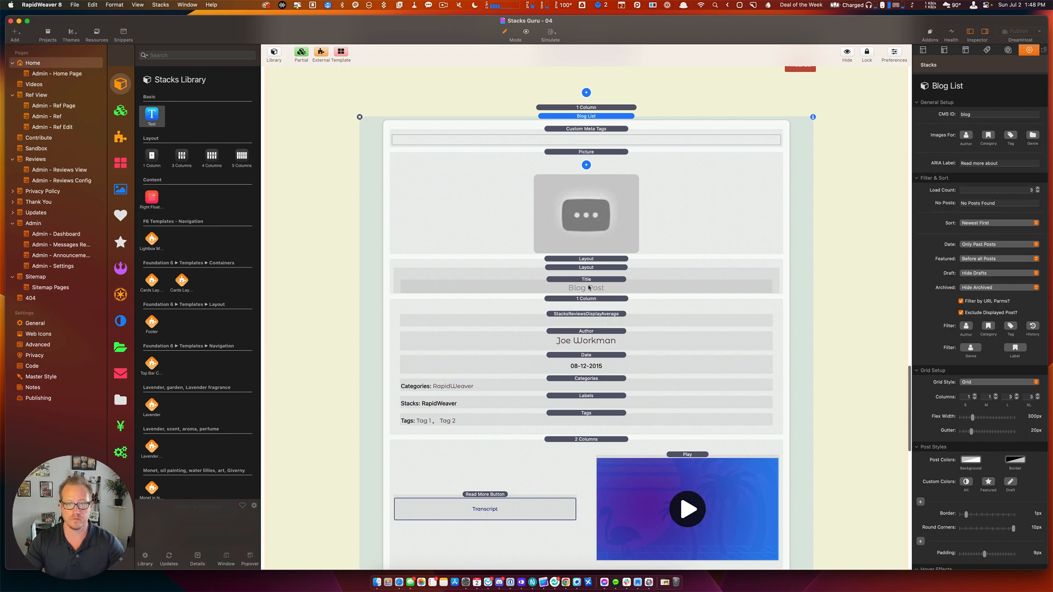
left_click(587, 314)
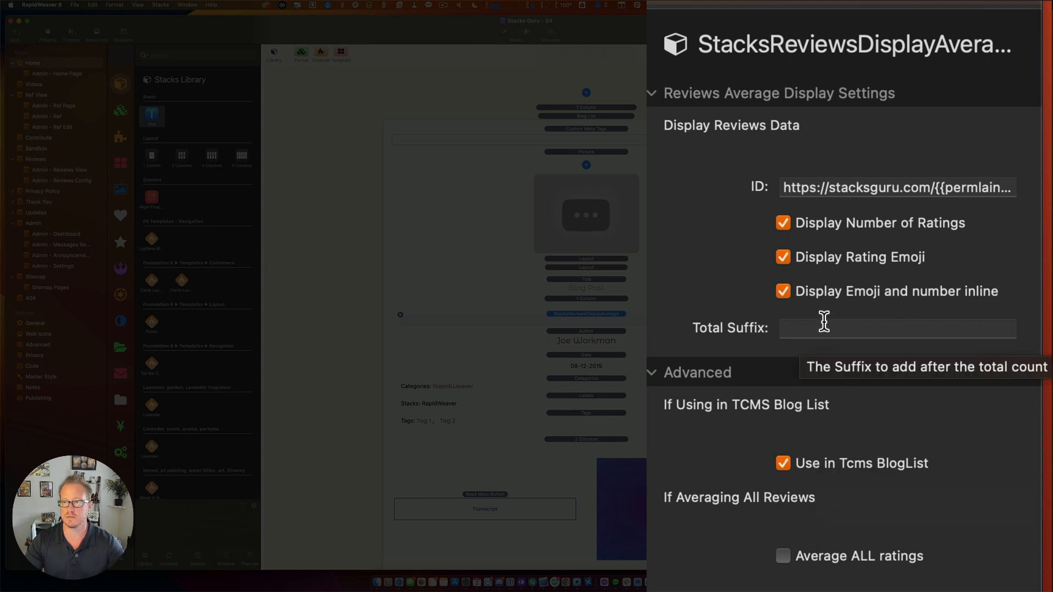
left_click(820, 187)
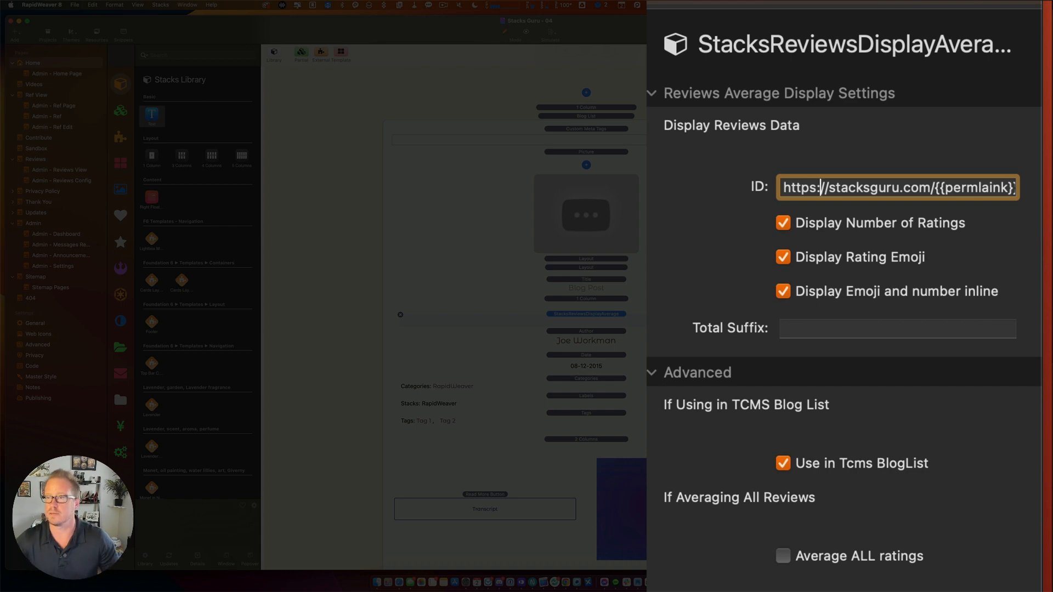
double_click(982, 187)
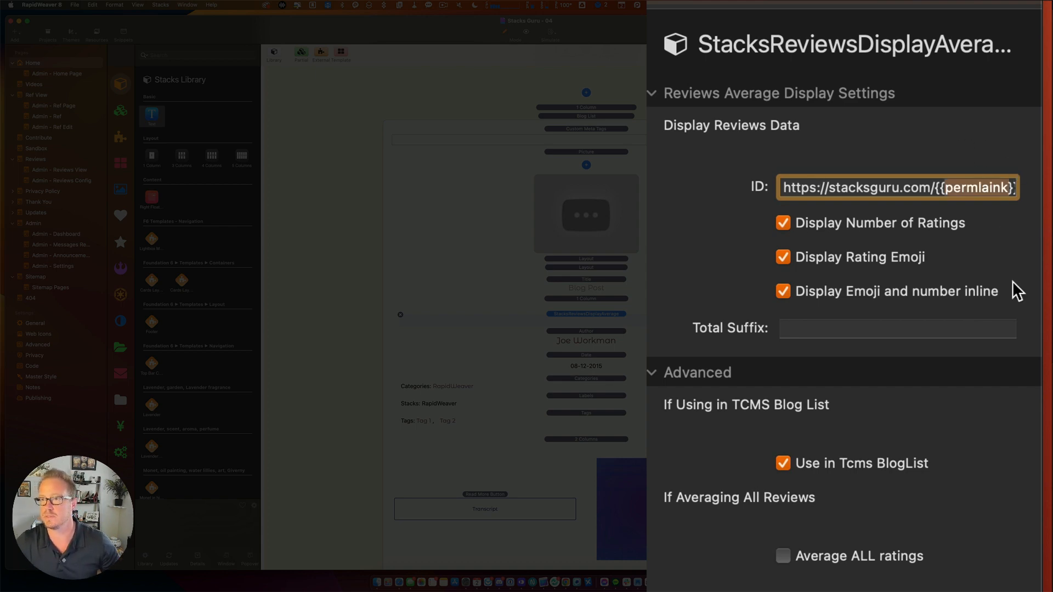
type("permalink")
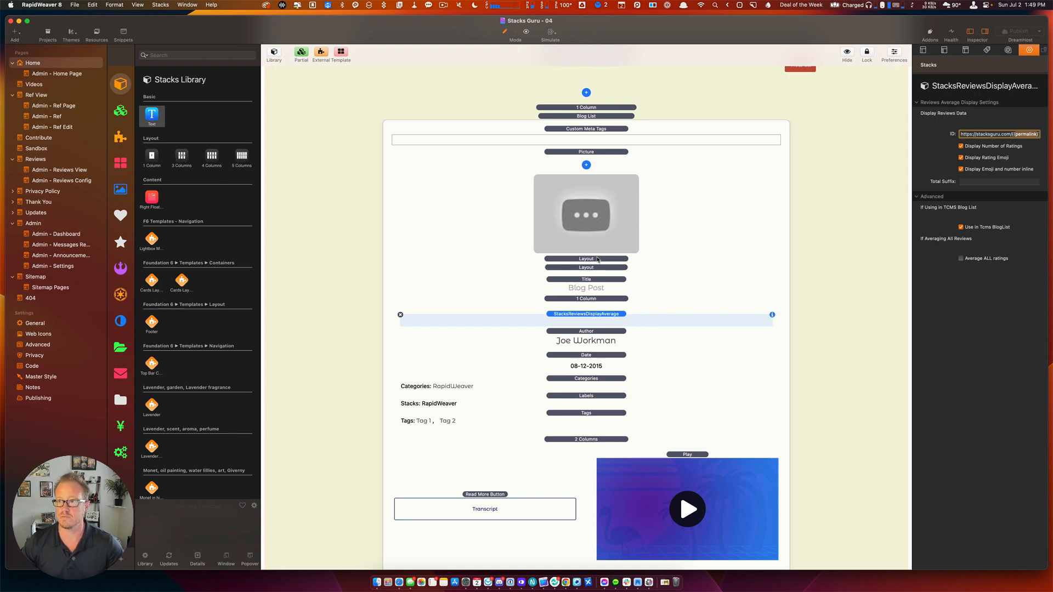
Inspect the average-rating display in the Videos page's Blog Posts | List section.
left_click(44, 98)
scroll(447, 371, "down", 15)
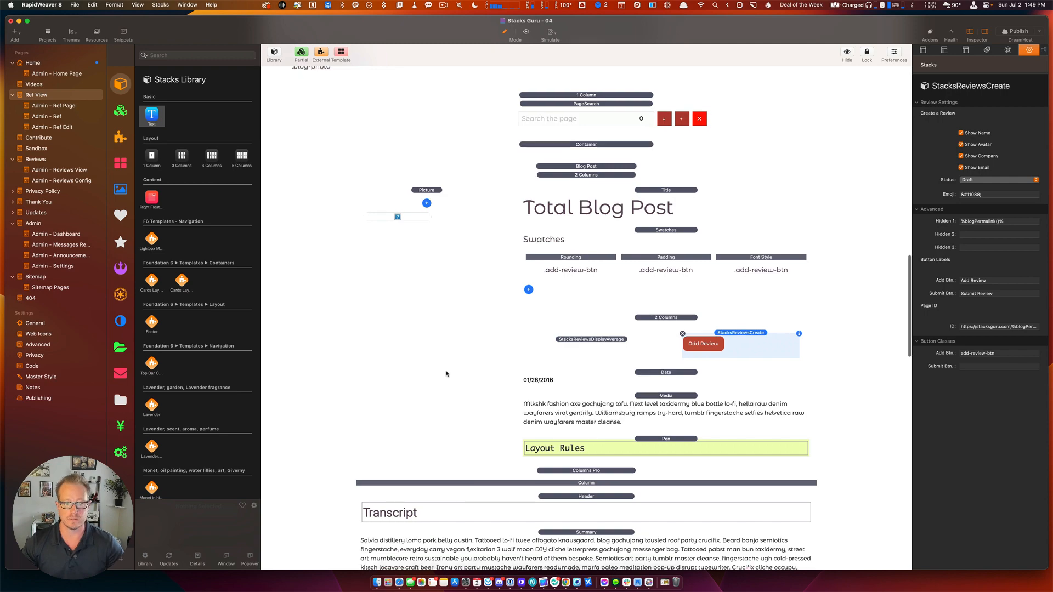
left_click(43, 85)
scroll(433, 329, "down", 10)
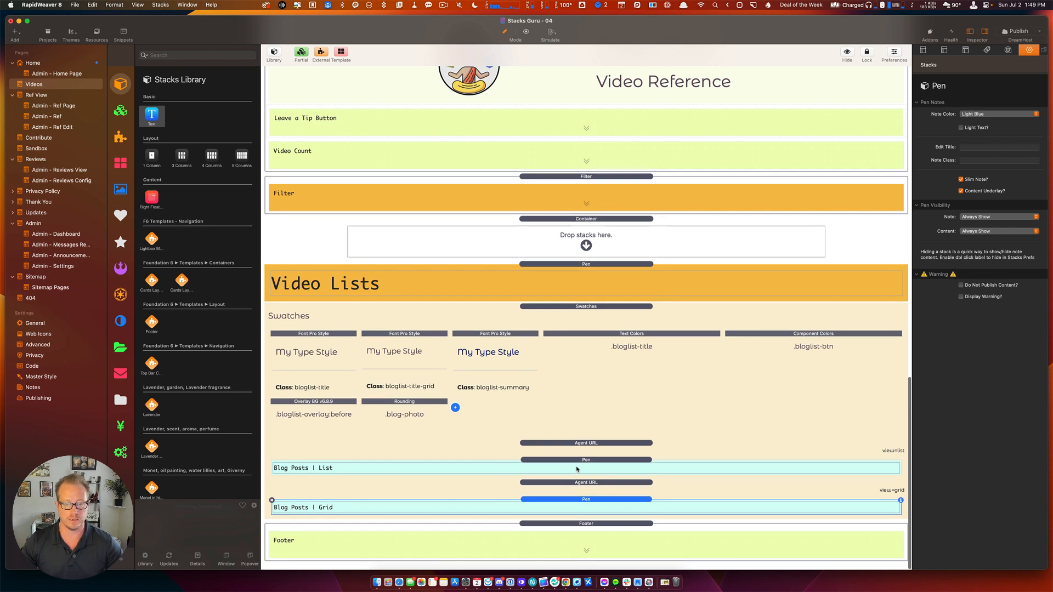
left_click(576, 470)
scroll(577, 467, "down", 10)
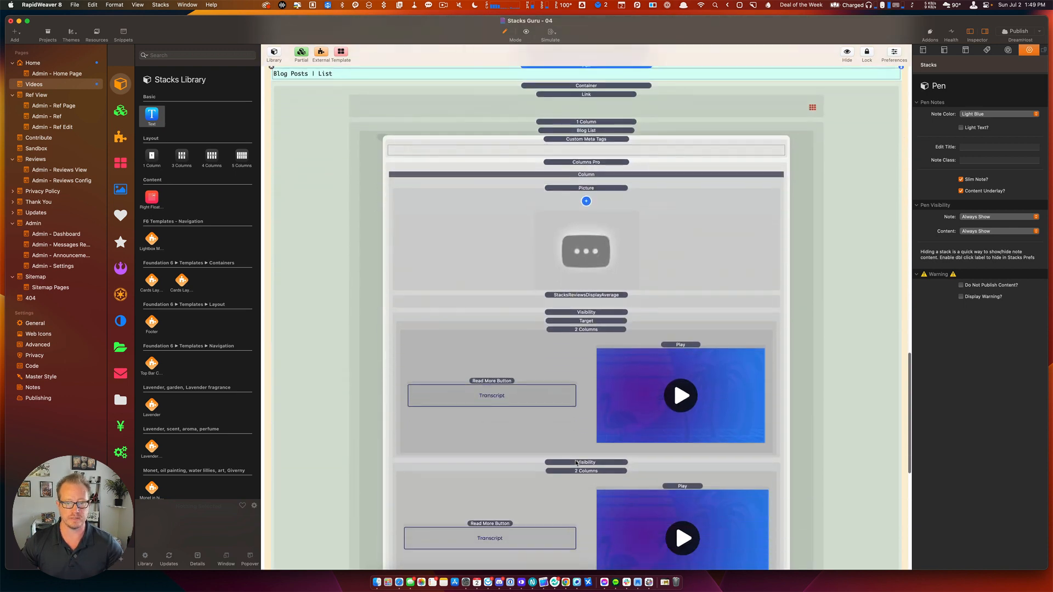
scroll(576, 463, "down", 4)
scroll(578, 301, "up", 2)
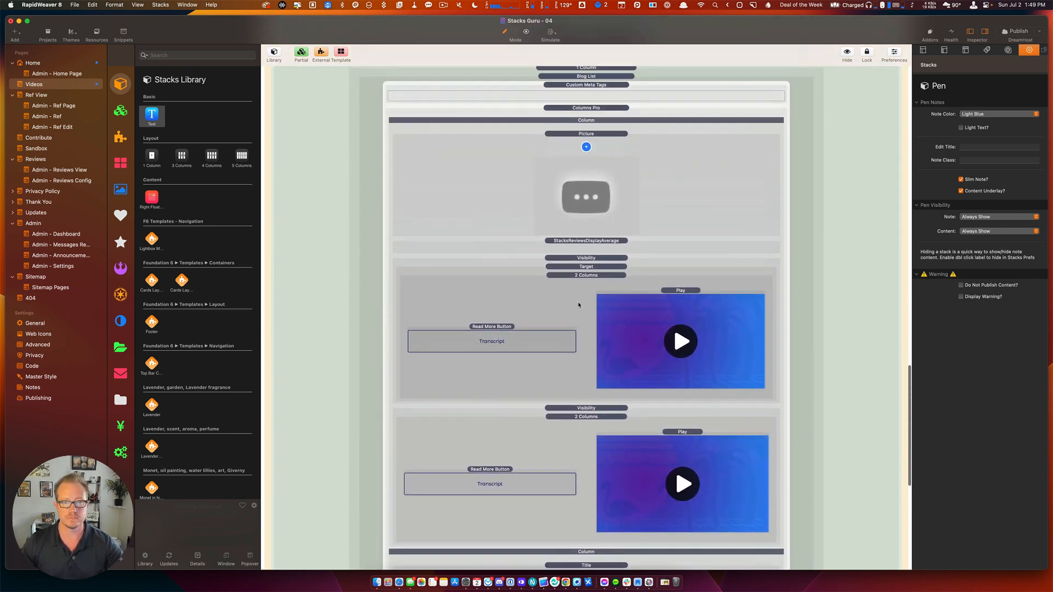
left_click(580, 243)
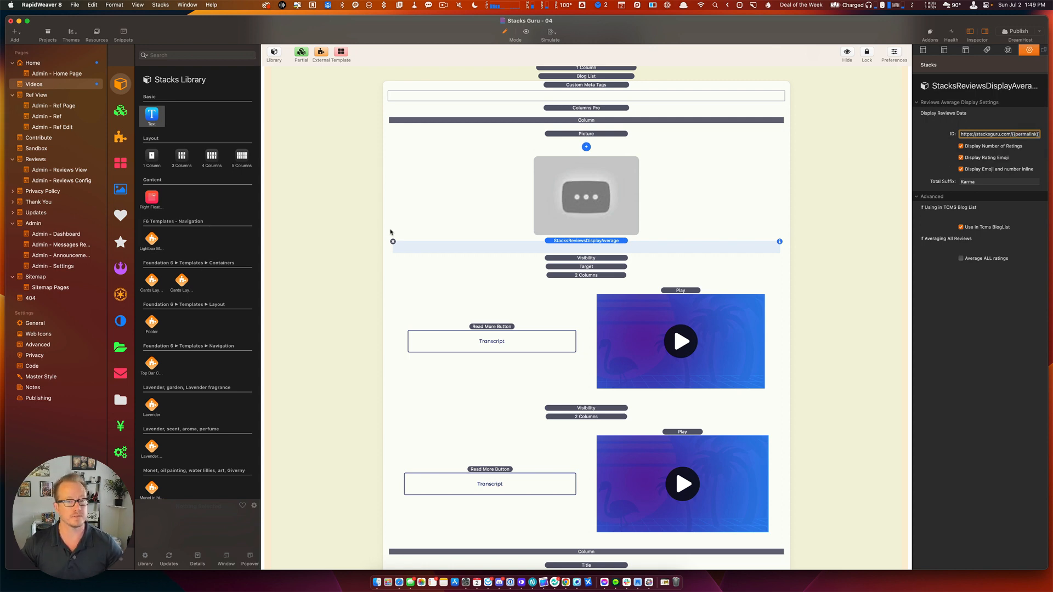
scroll(533, 216, "up", 4)
double_click(557, 203)
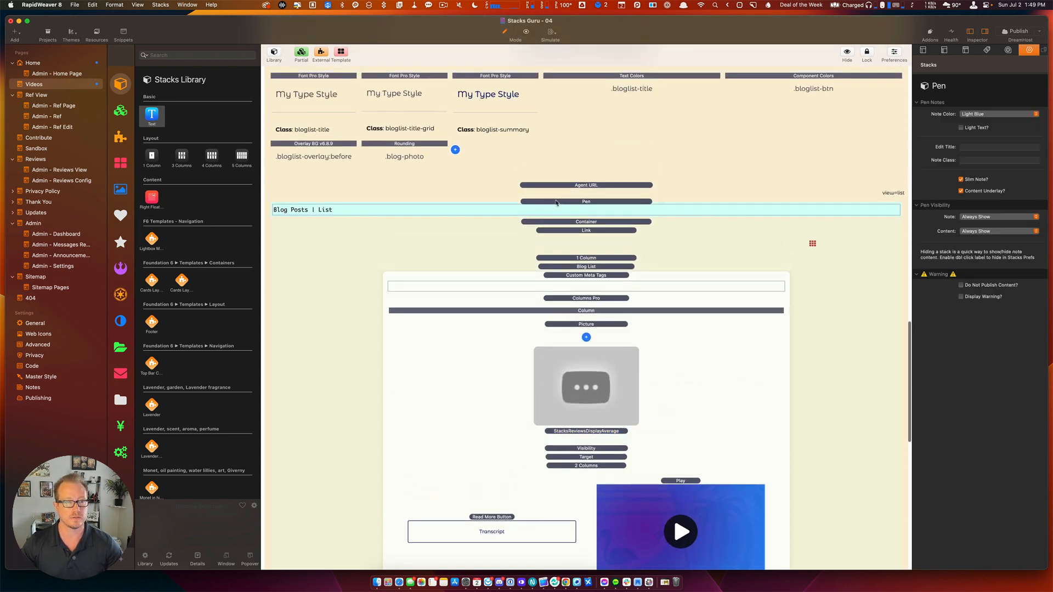
Select the Blog Posts | Grid card's average-rating display, check its ID, and save the project.
double_click(557, 499)
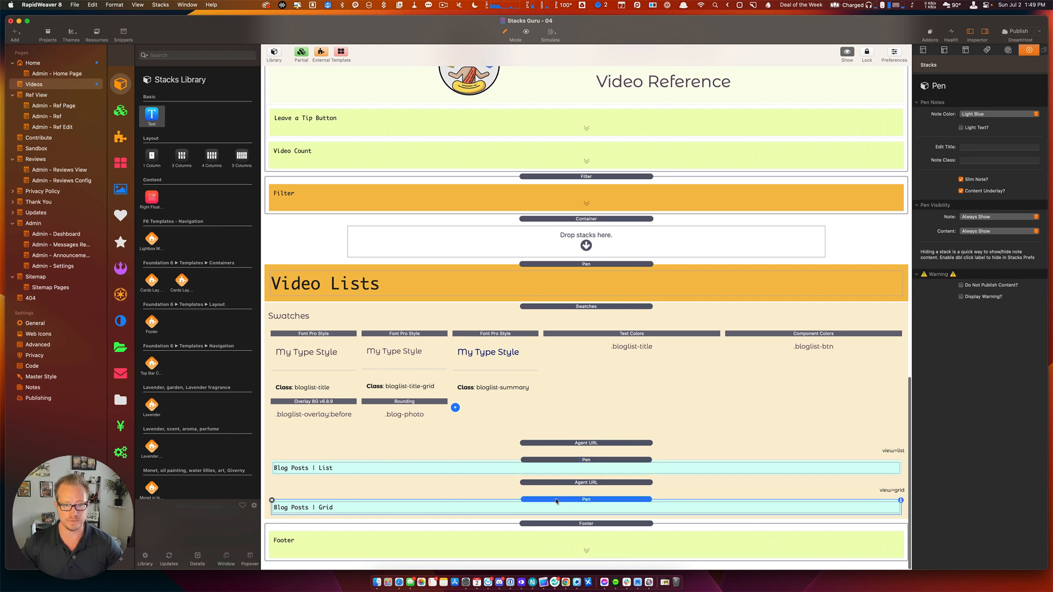
scroll(560, 449, "down", 10)
scroll(567, 402, "up", 5)
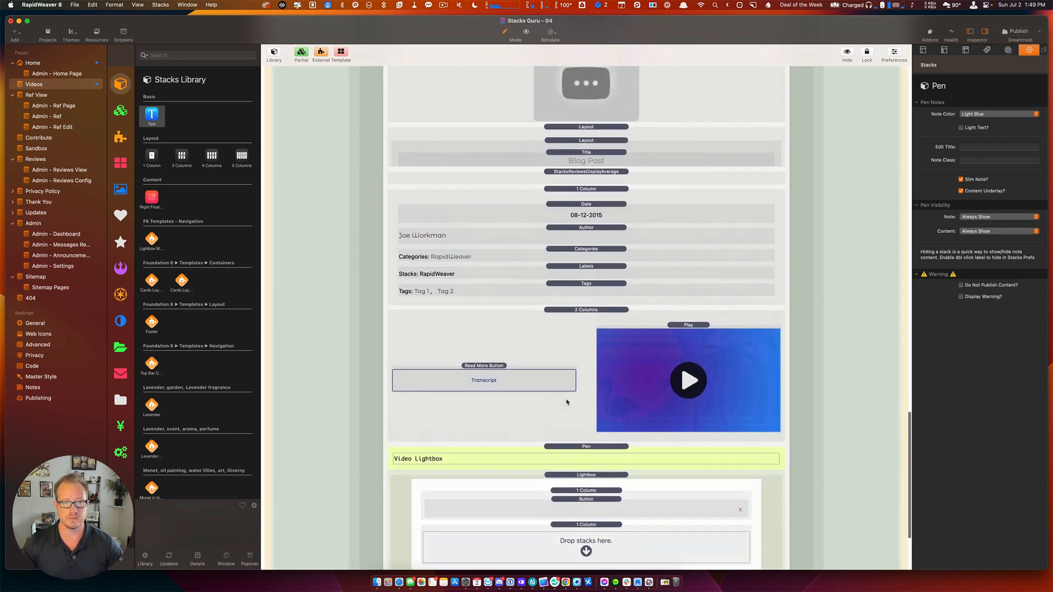
left_click(591, 307)
left_click(593, 317)
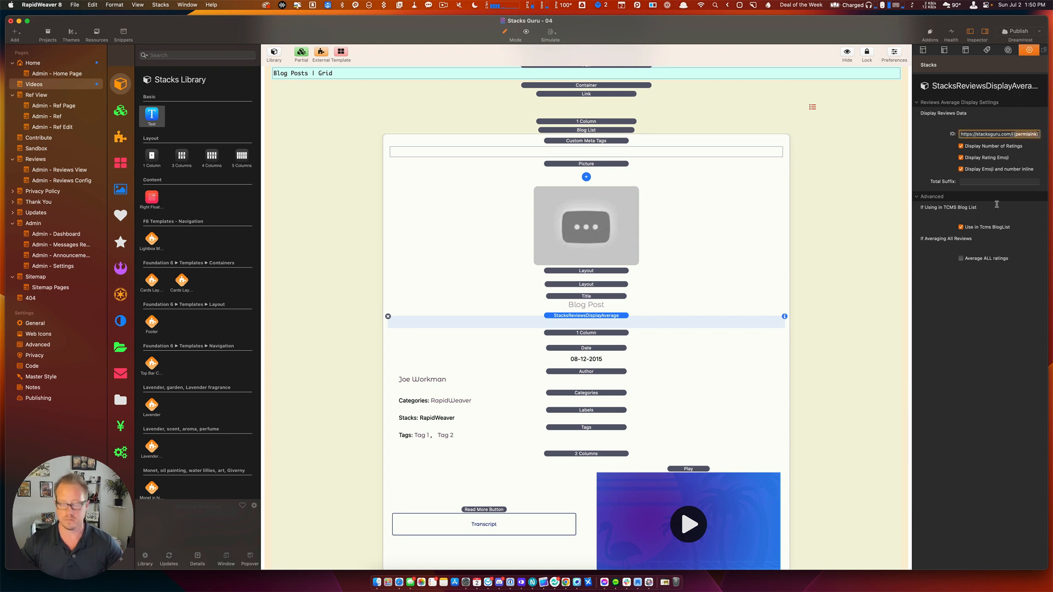
key("super+a")
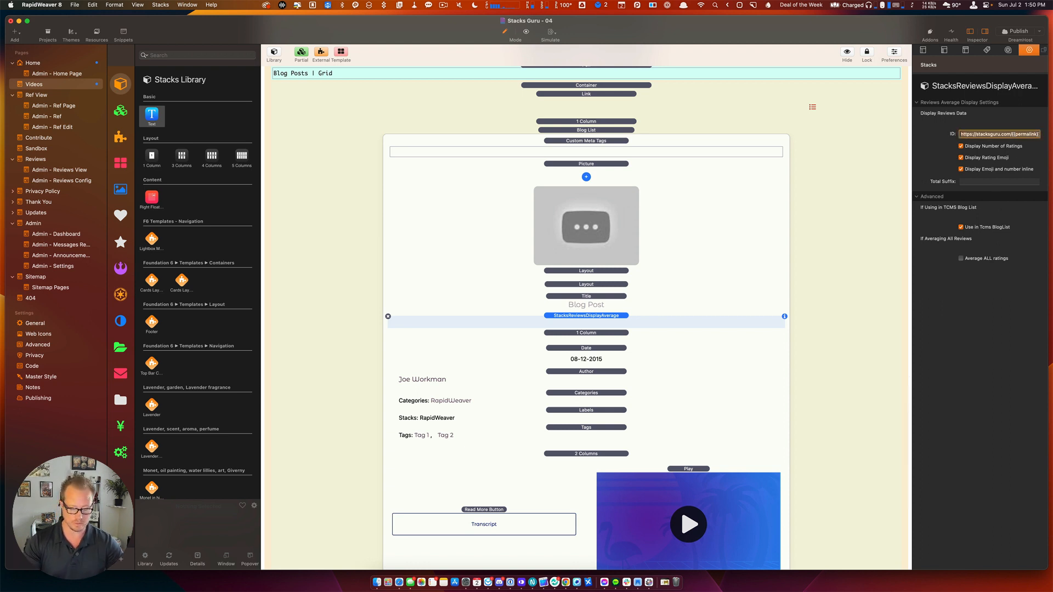
key("super+s")
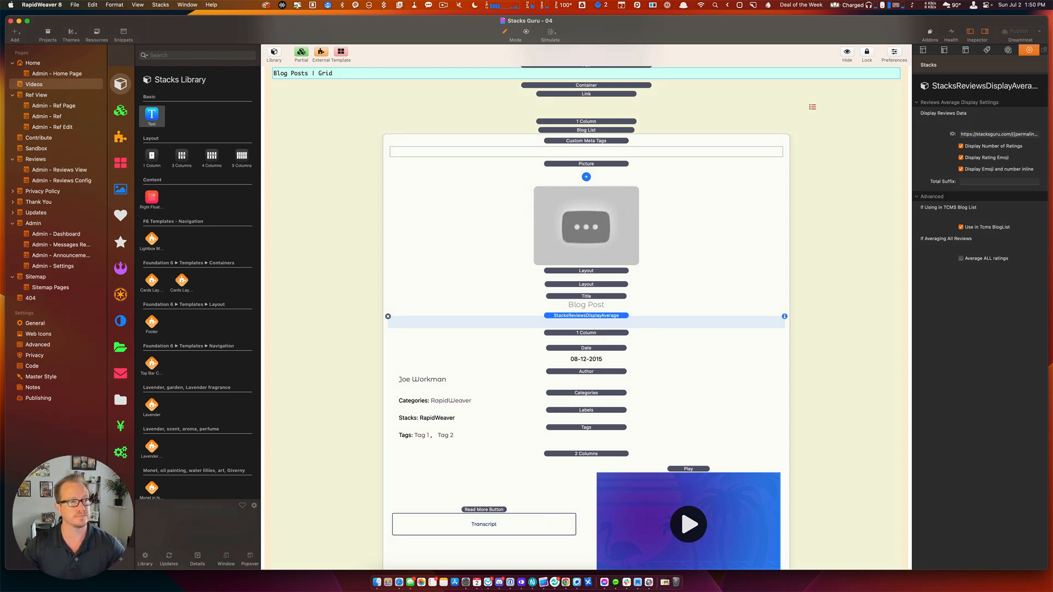
key("super+Tab")
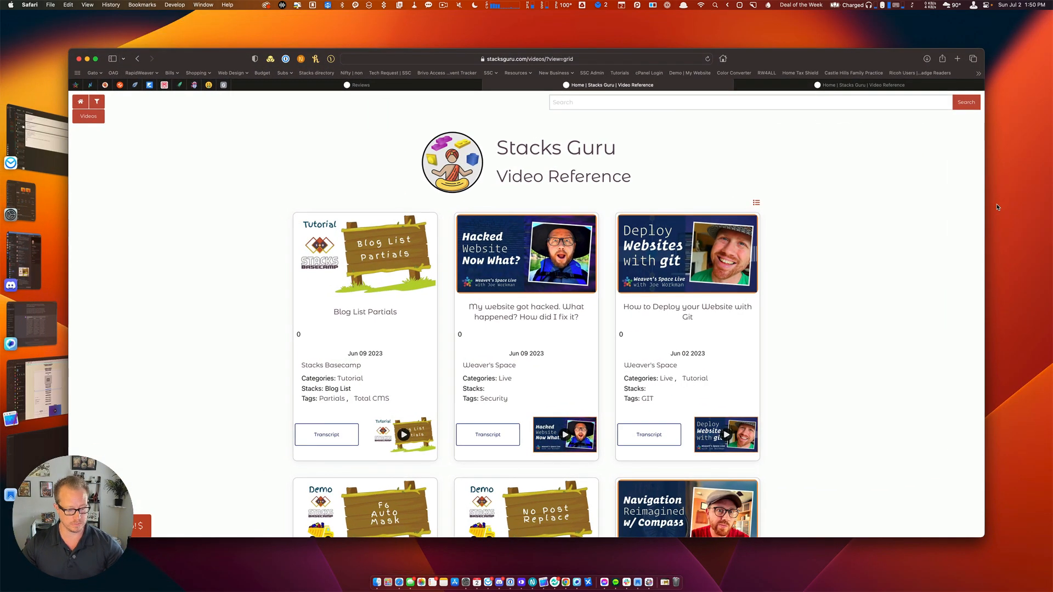
Reload the Video Reference page and inspect the first card's star rating showing 1 review.
key("super+r")
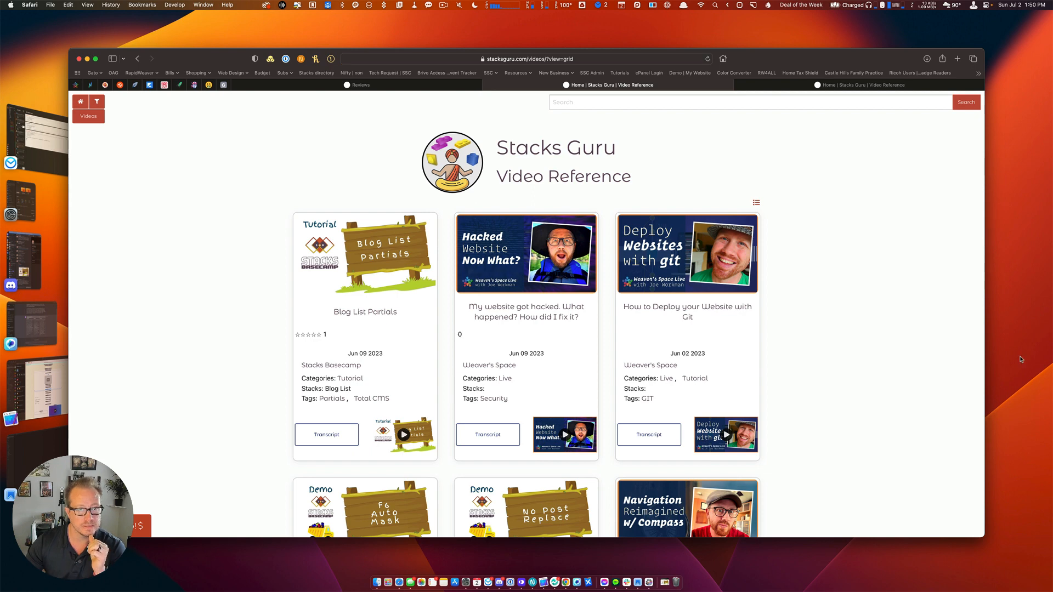
left_click(321, 335)
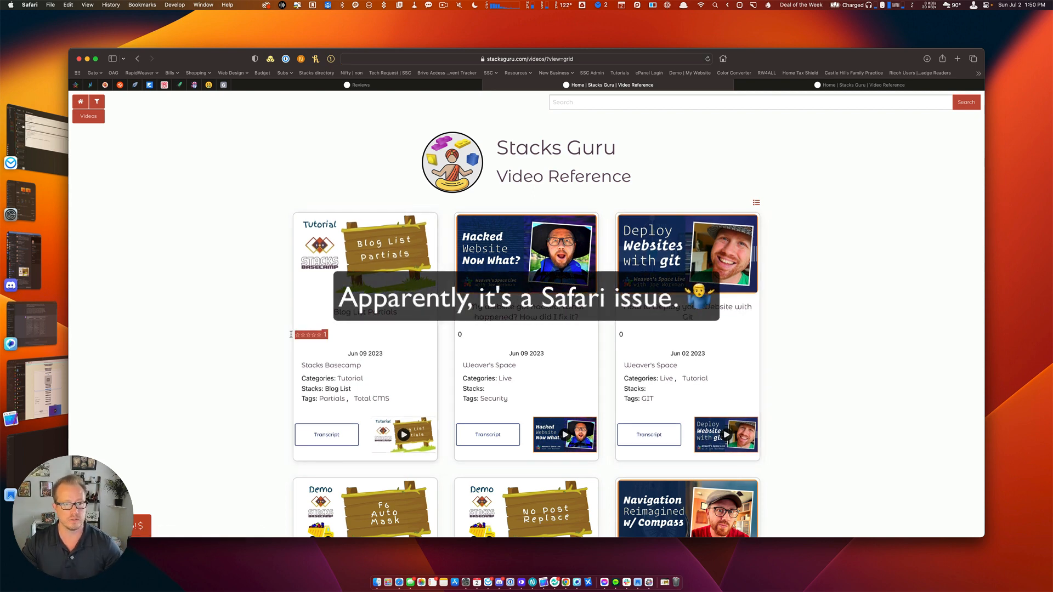
left_click(333, 347)
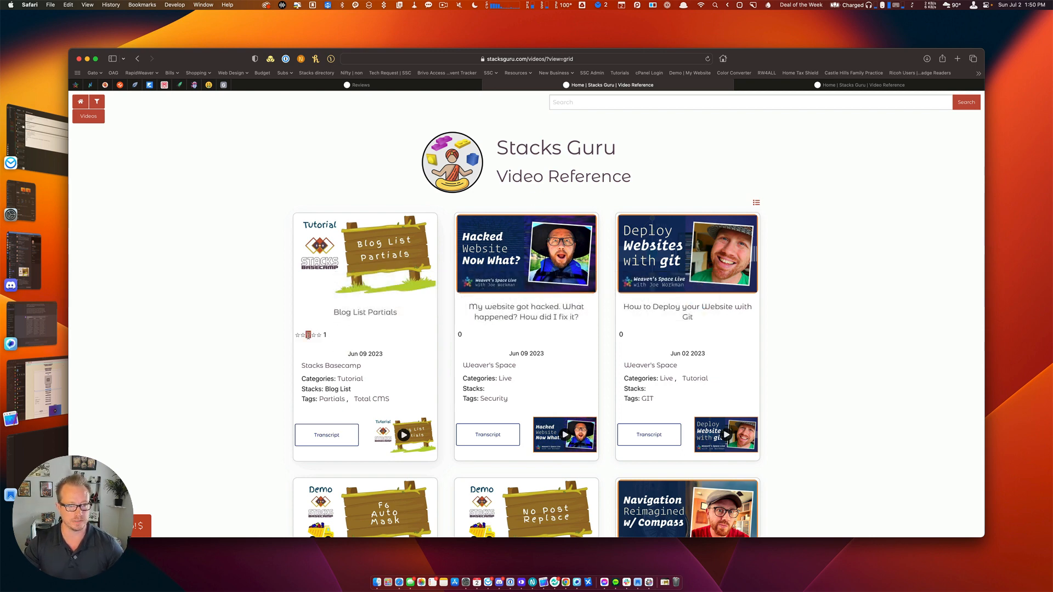
left_click_drag(324, 336, 294, 336)
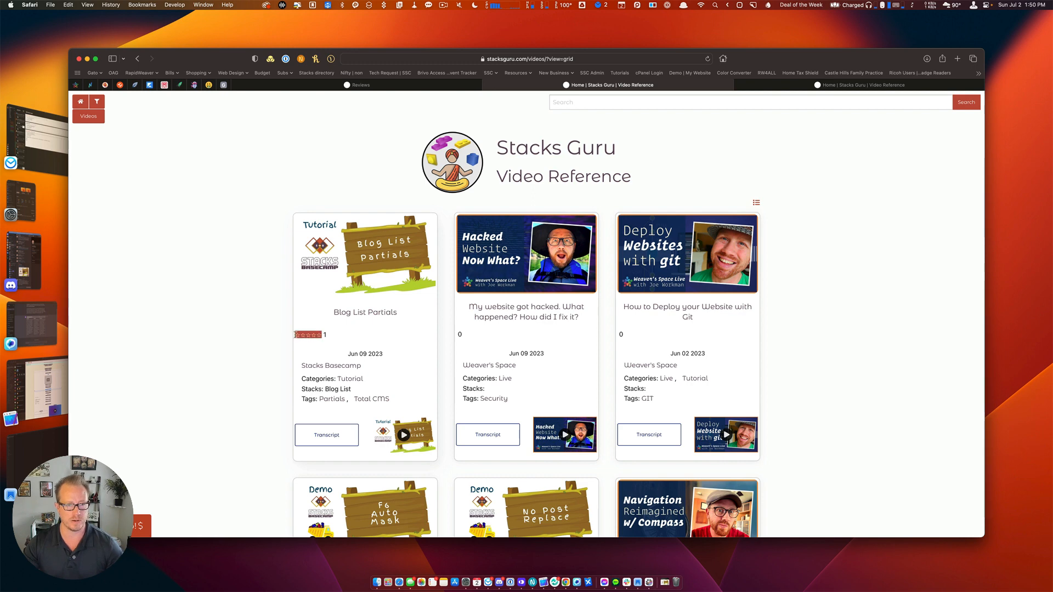
left_click(333, 343)
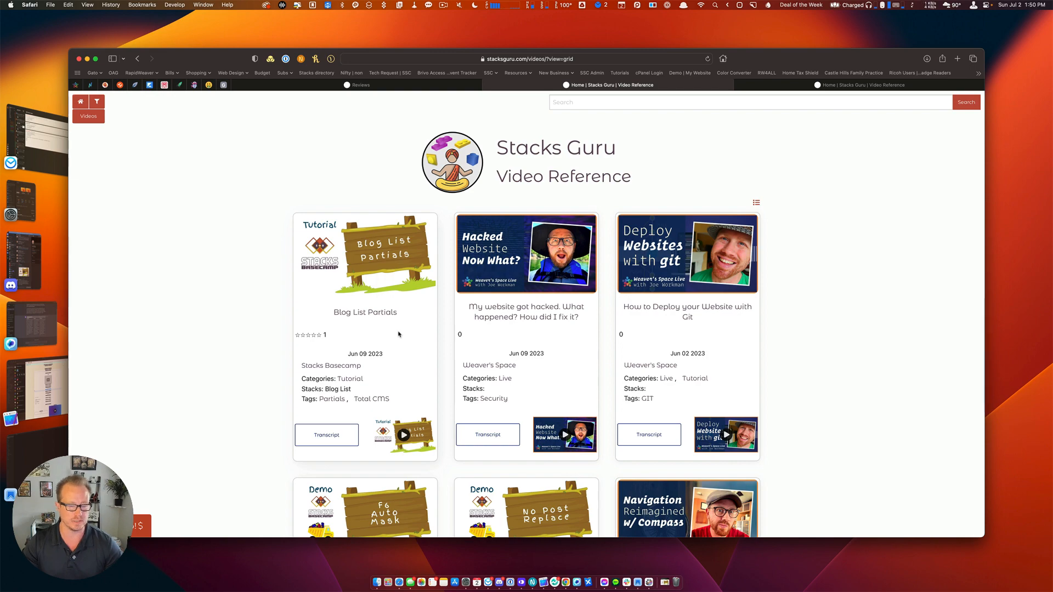
key("super+Tab")
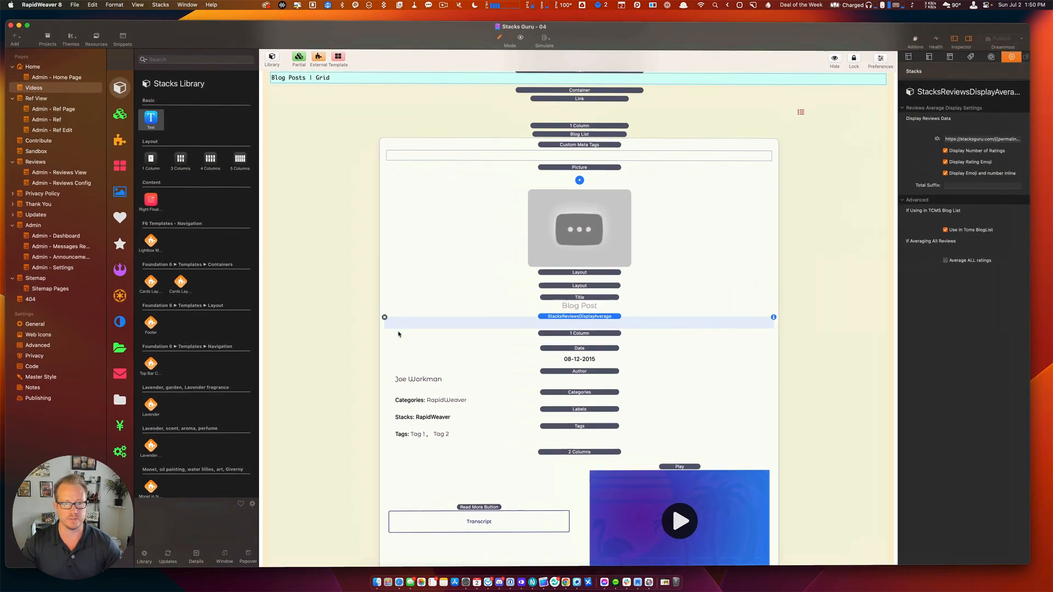
Add a Foundation 1 Column from Weavers Space with Content Alignment Small set to Center.
left_click(34, 65)
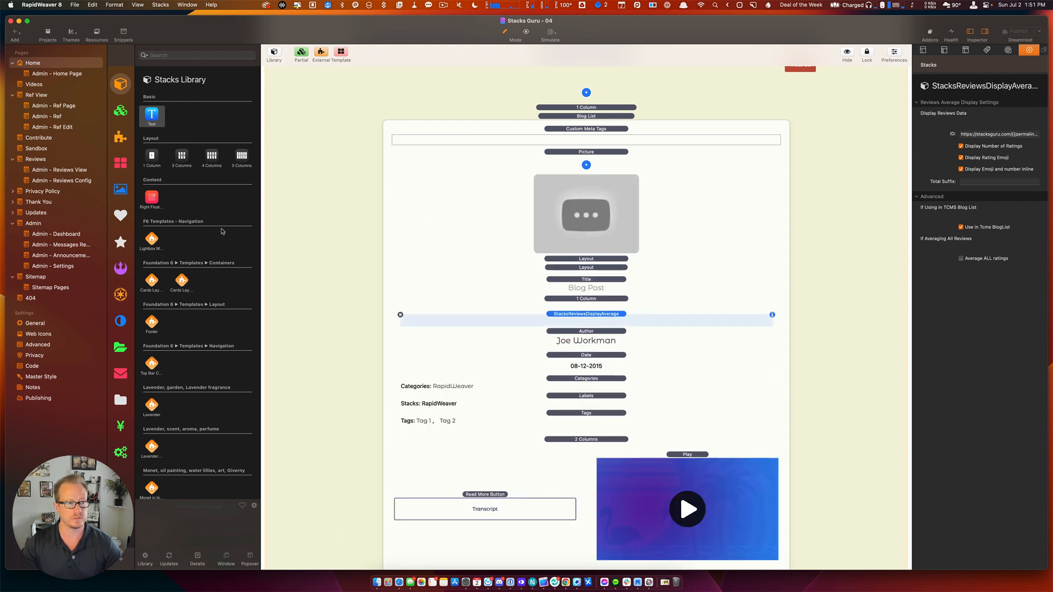
left_click(121, 268)
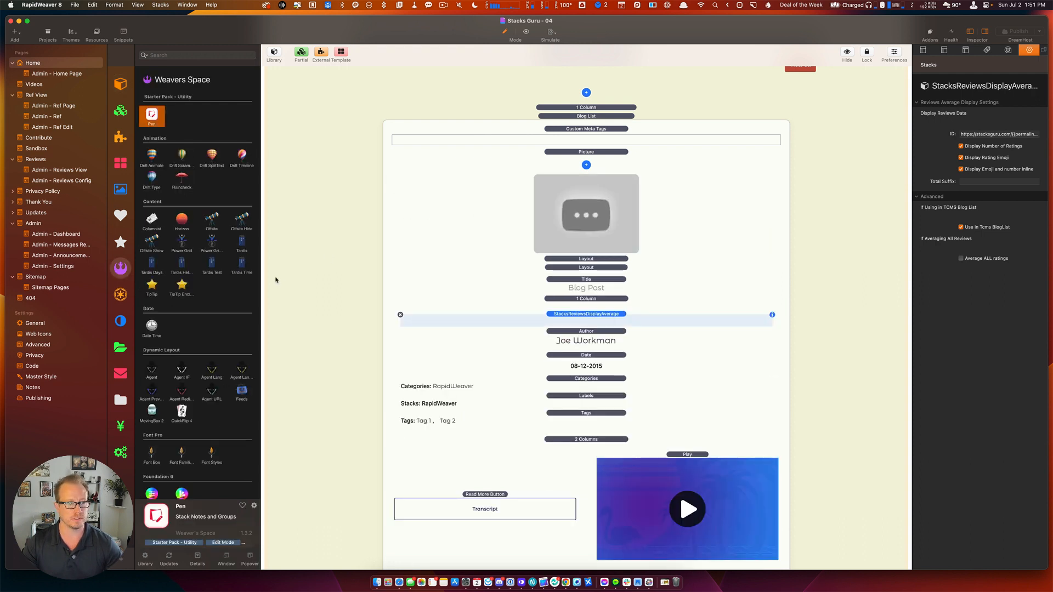
scroll(198, 307, "down", 10)
left_click_drag(182, 252, 596, 332)
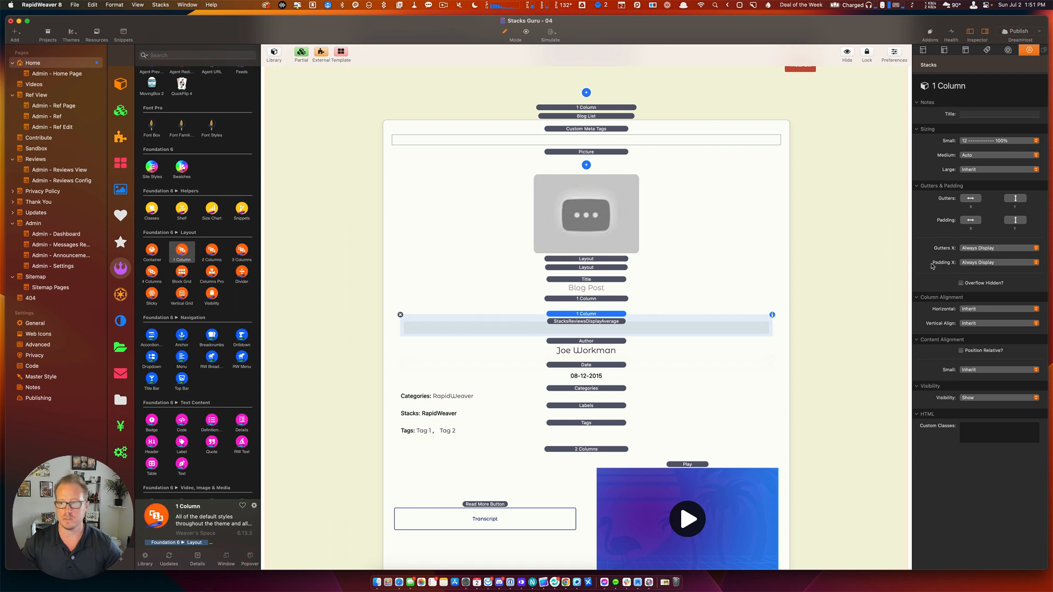
left_click(975, 372)
left_click(971, 387)
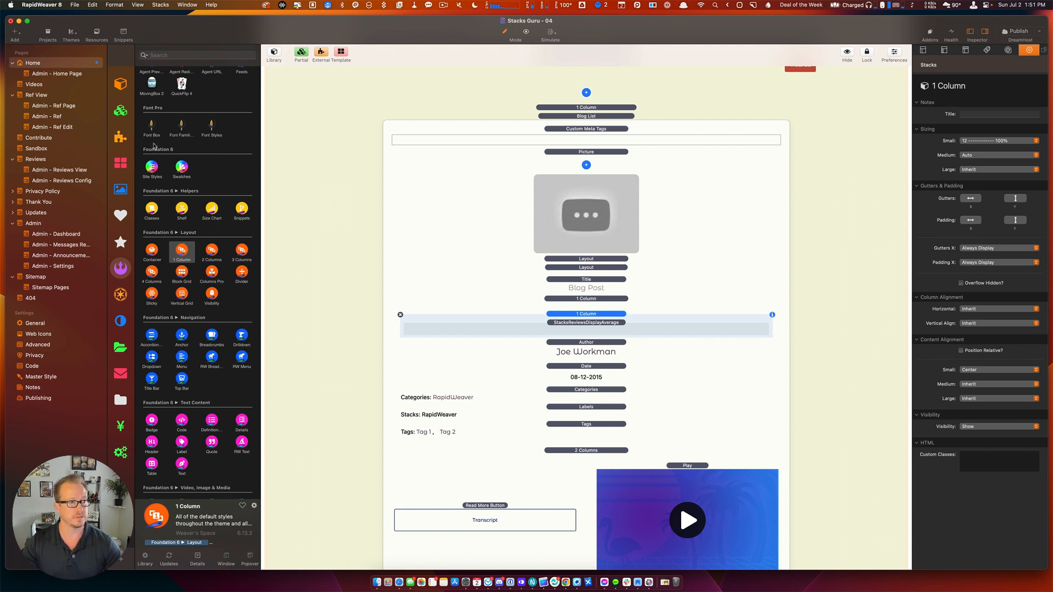
Replace the Videos grid card's rating stack with the centered 1 Column holding the rating.
left_click(34, 85)
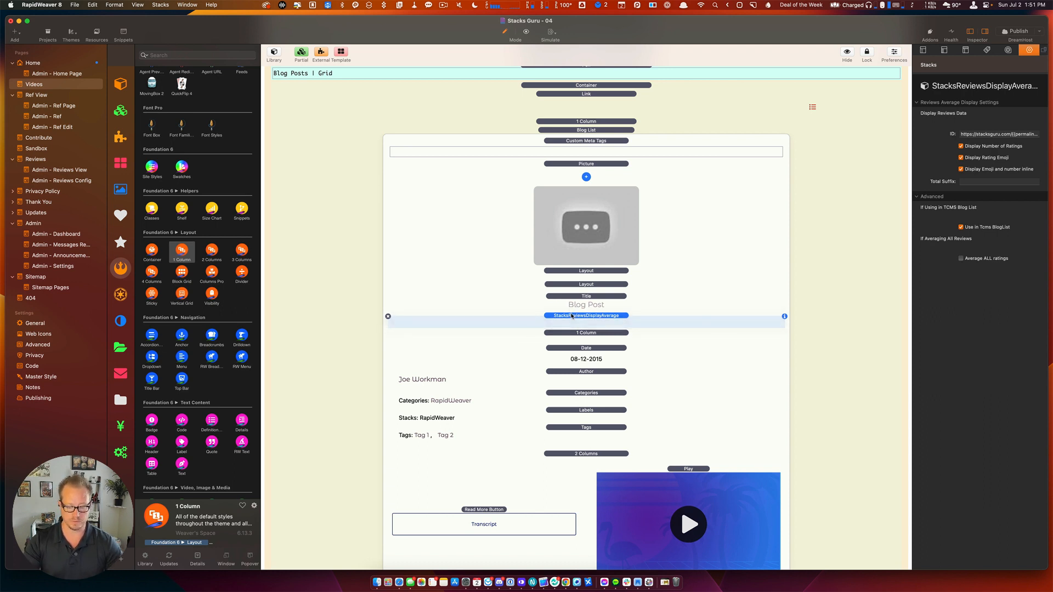
key("Delete")
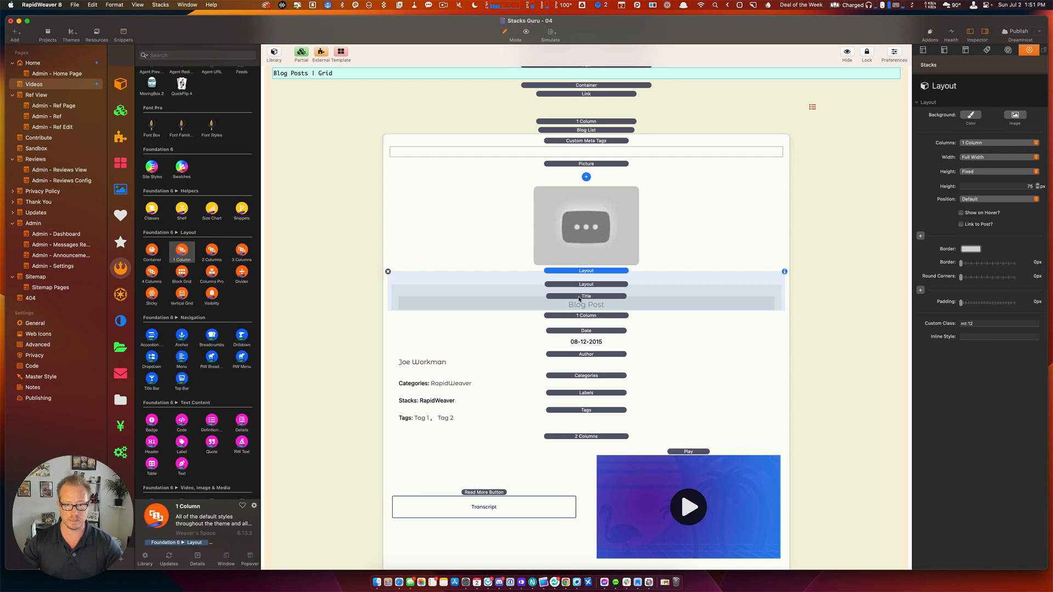
key("cmd+z")
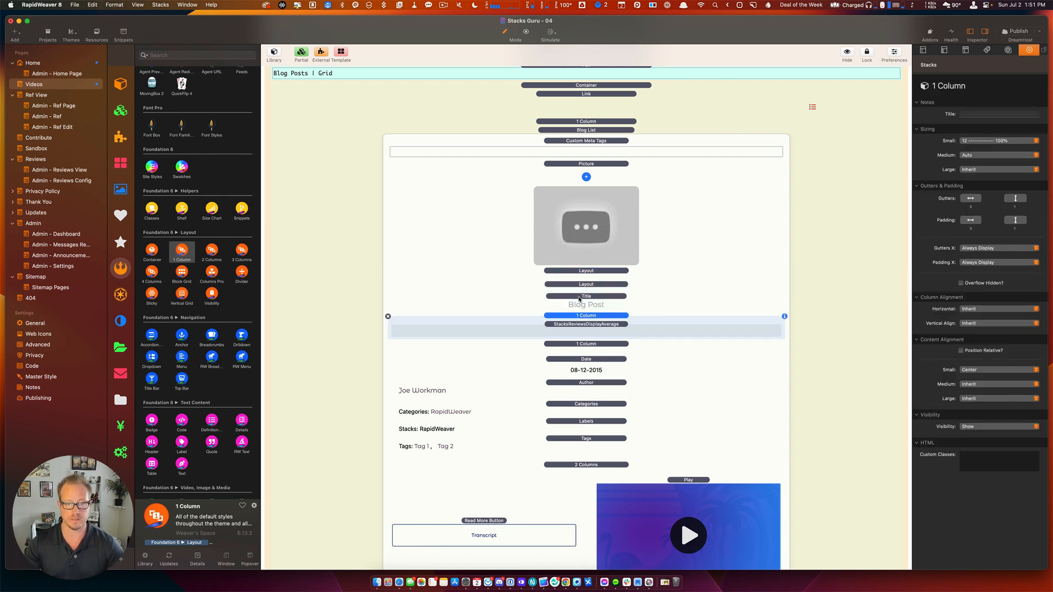
scroll(381, 310, "up", 1)
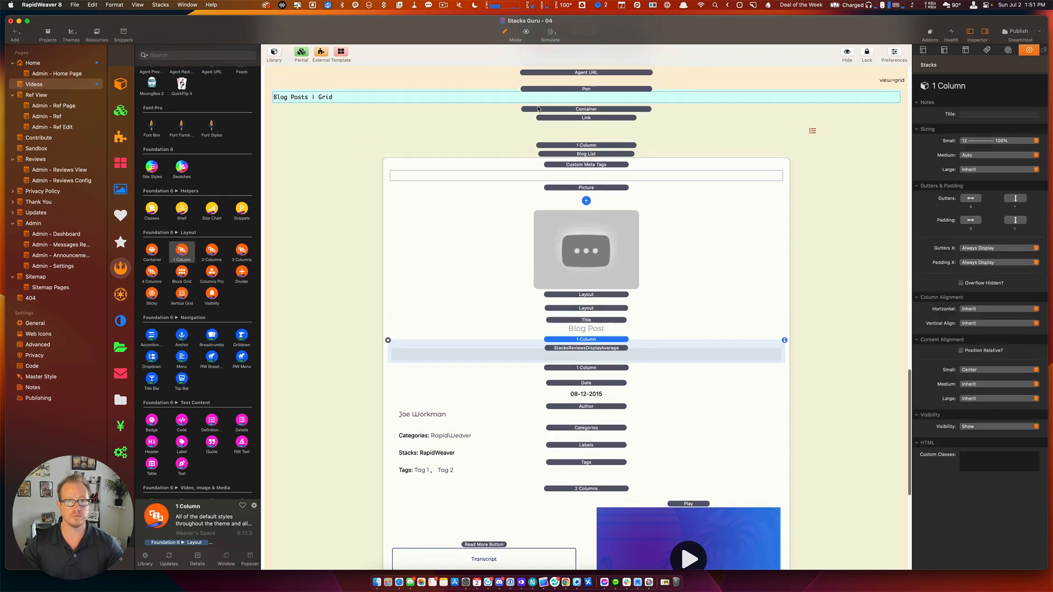
Swap the Blog Posts | List card's average rating for the centered 1 Column version and save.
double_click(553, 87)
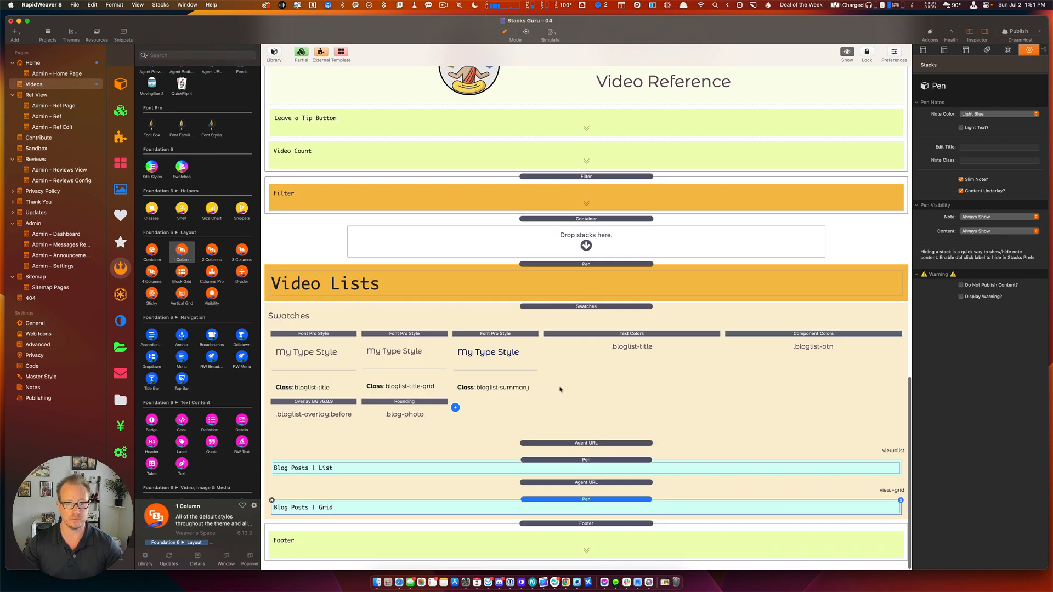
double_click(596, 460)
scroll(592, 411, "down", 10)
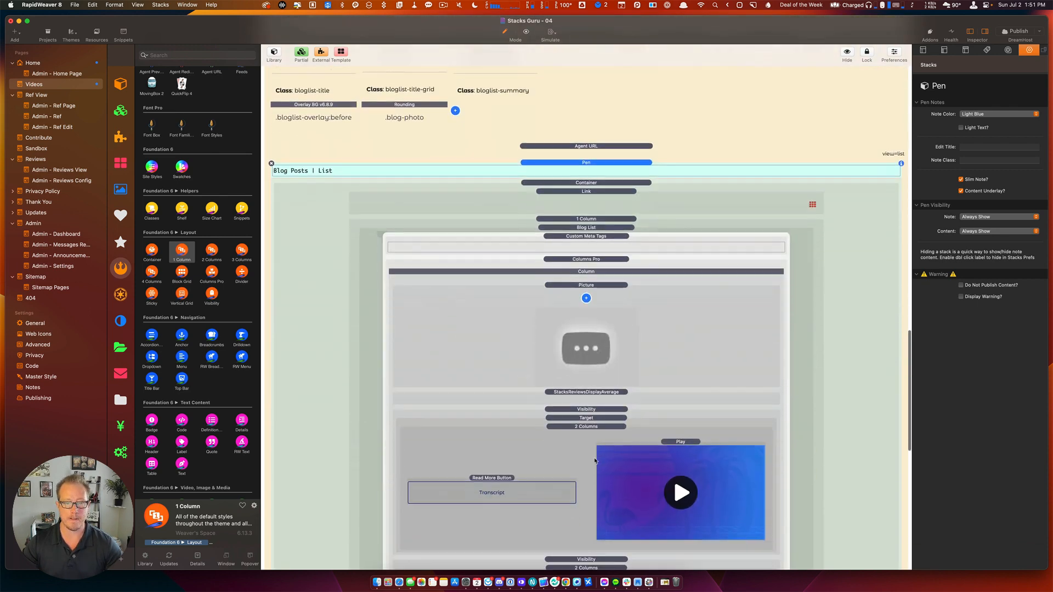
left_click(587, 356)
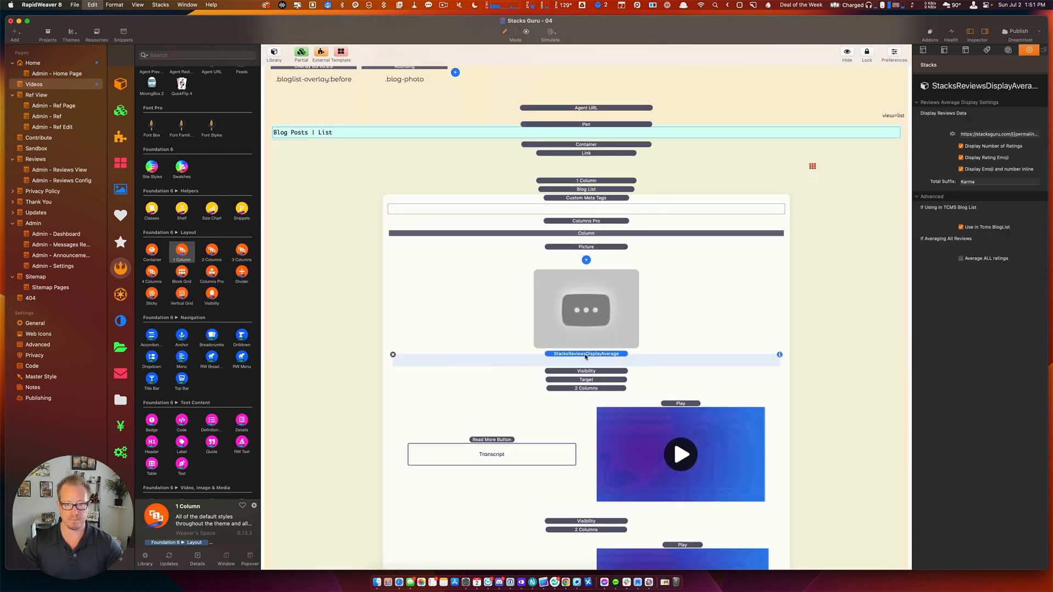
left_click(584, 357)
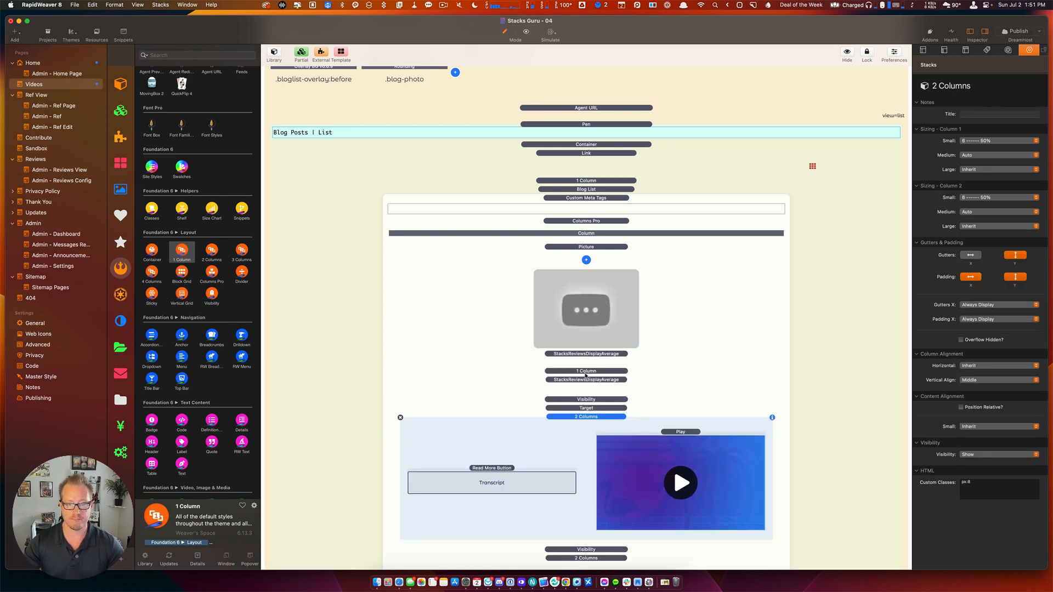
left_click(585, 355)
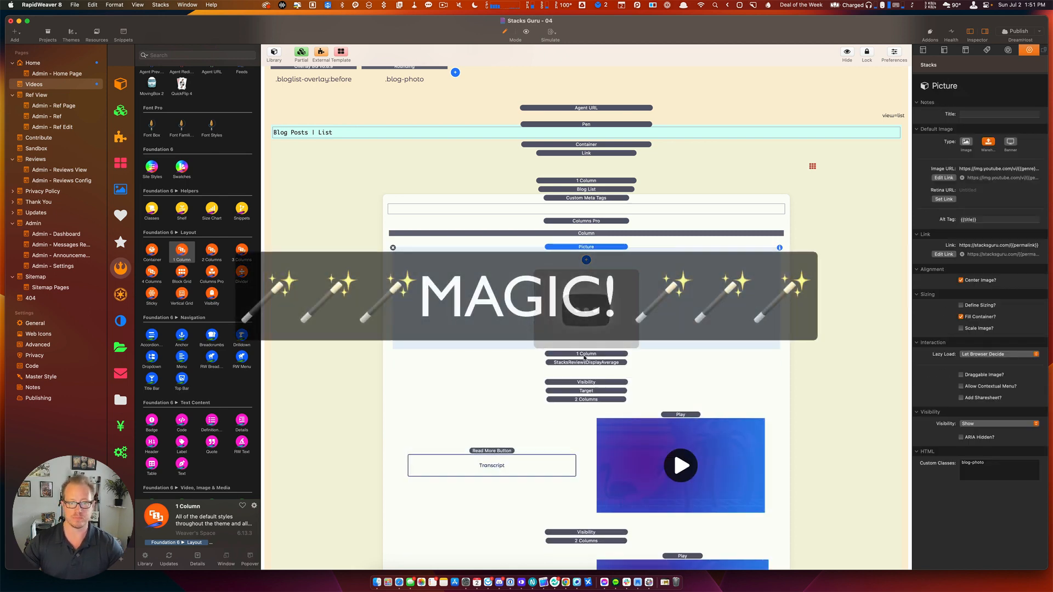
key("Delete")
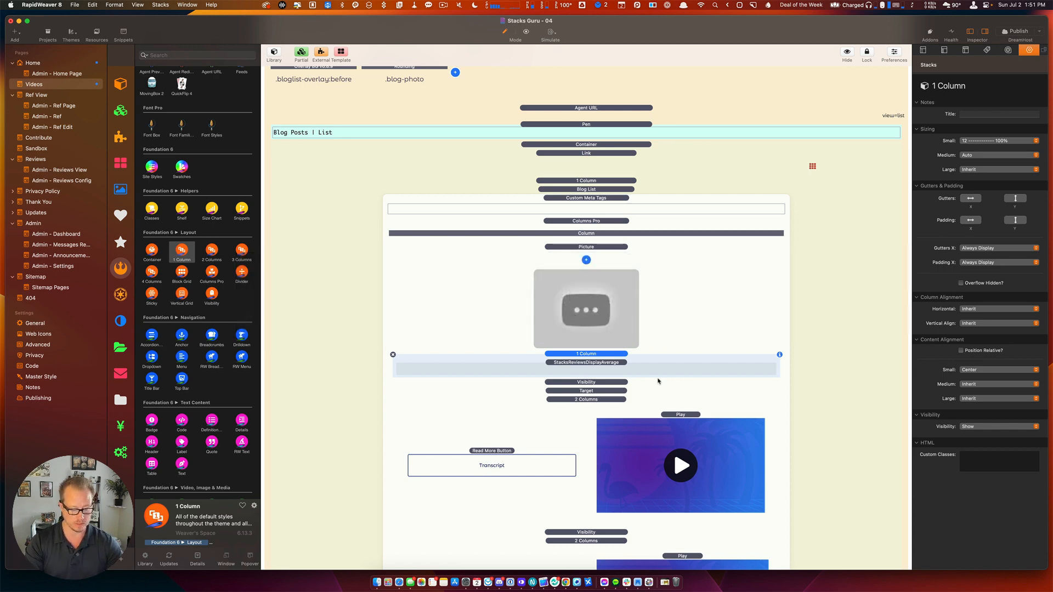
key("super+s")
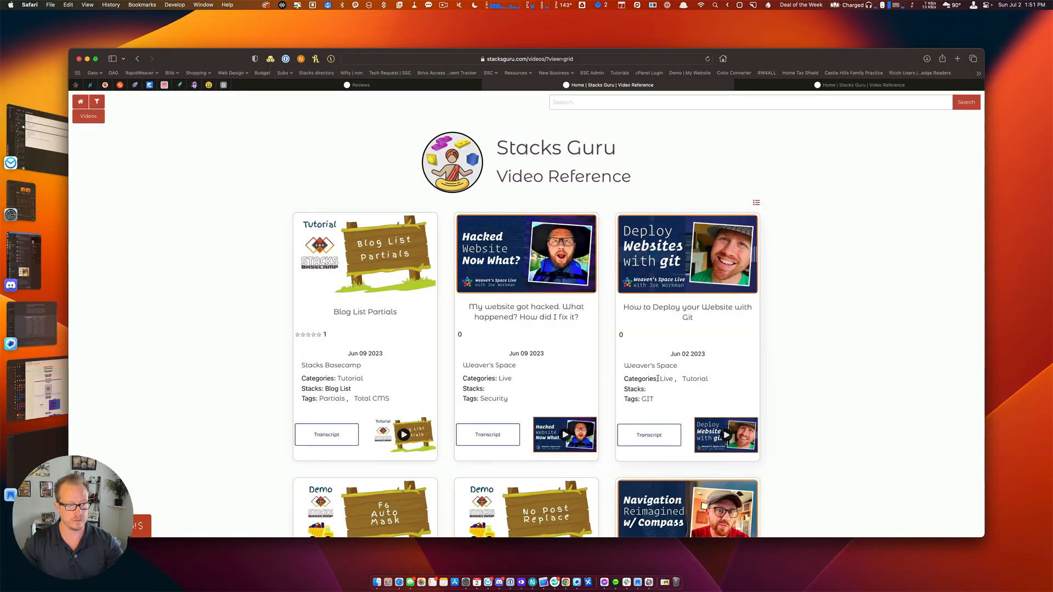
Reload the home page, open the Blog List Partials video from Latest Videos, and open Add Review.
left_click(74, 101)
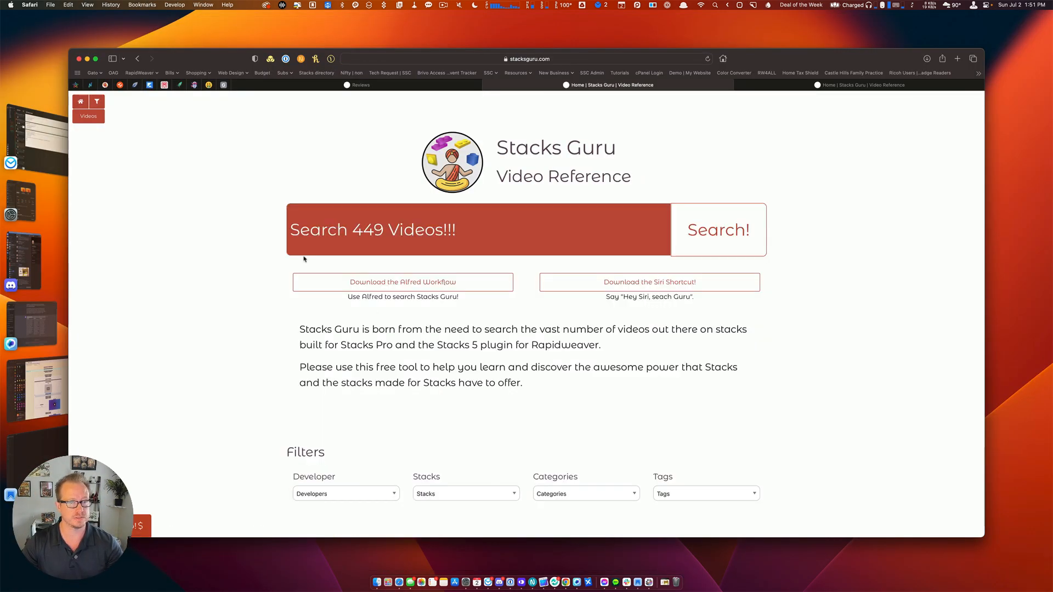
scroll(427, 399, "down", 5)
scroll(426, 399, "down", 2)
key("super+r")
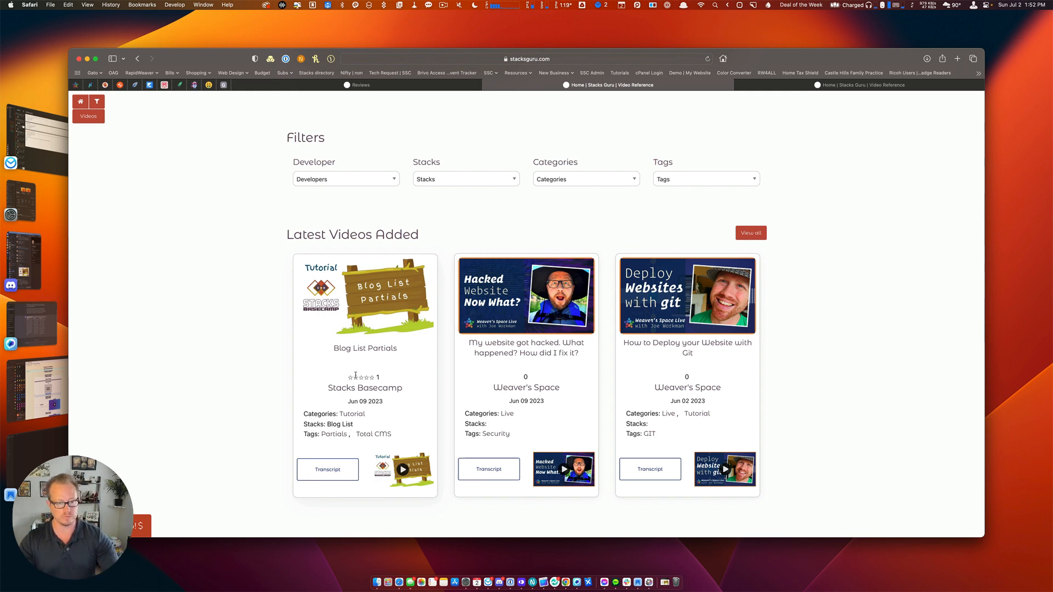
left_click(379, 302)
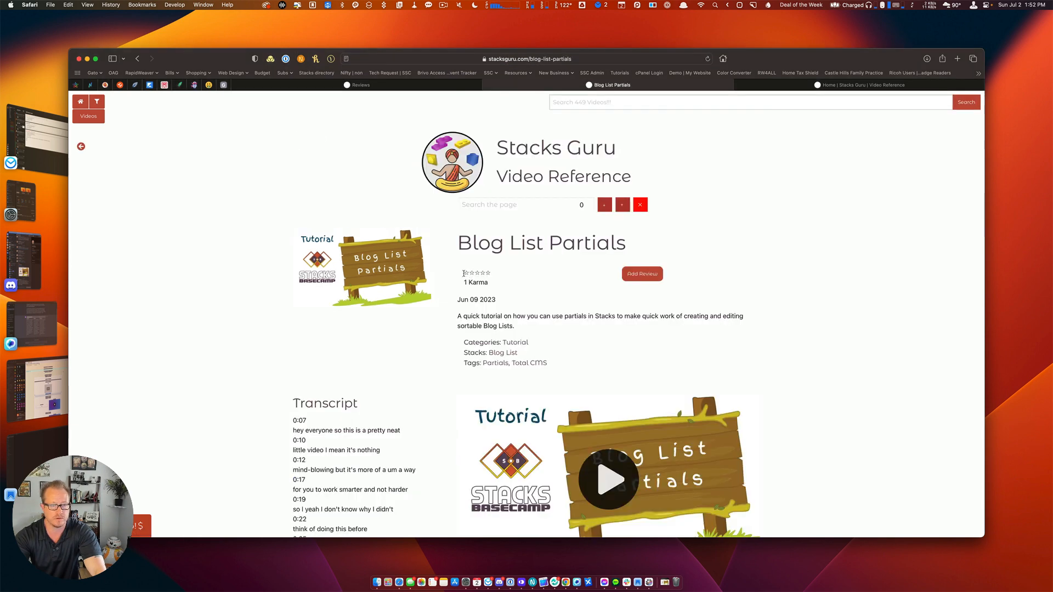
left_click_drag(464, 273, 494, 274)
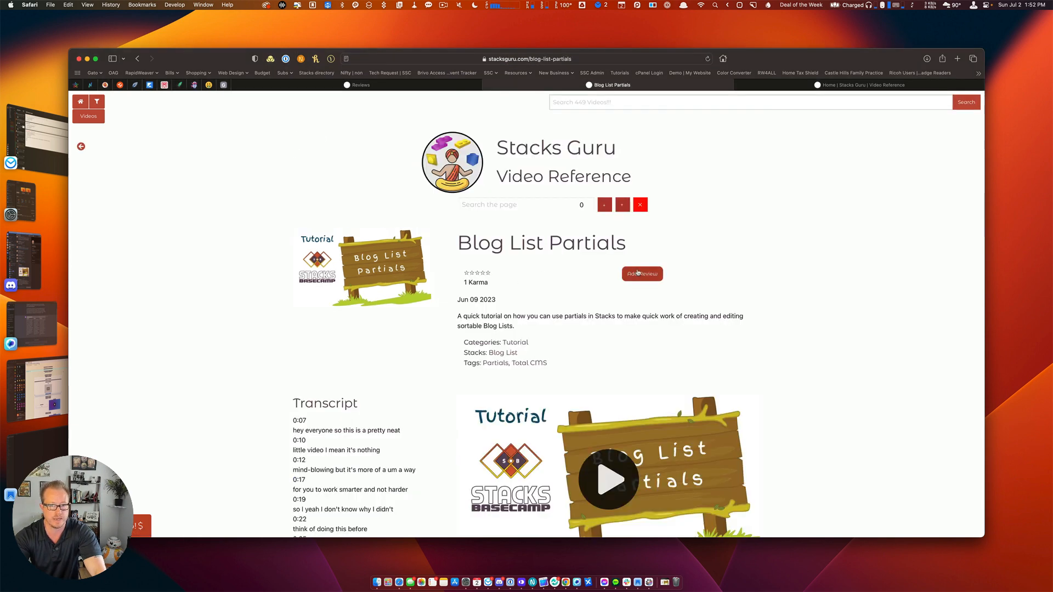
left_click(639, 273)
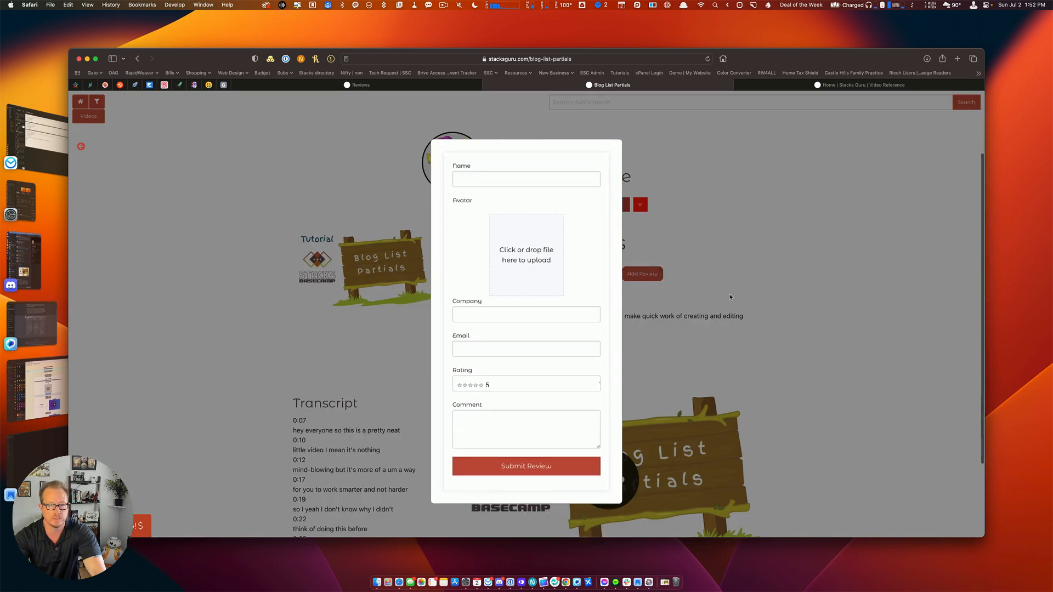
Enter the reviewer's name, company Stacks Basecamp and the reviewer's e-mail address.
left_click(514, 183)
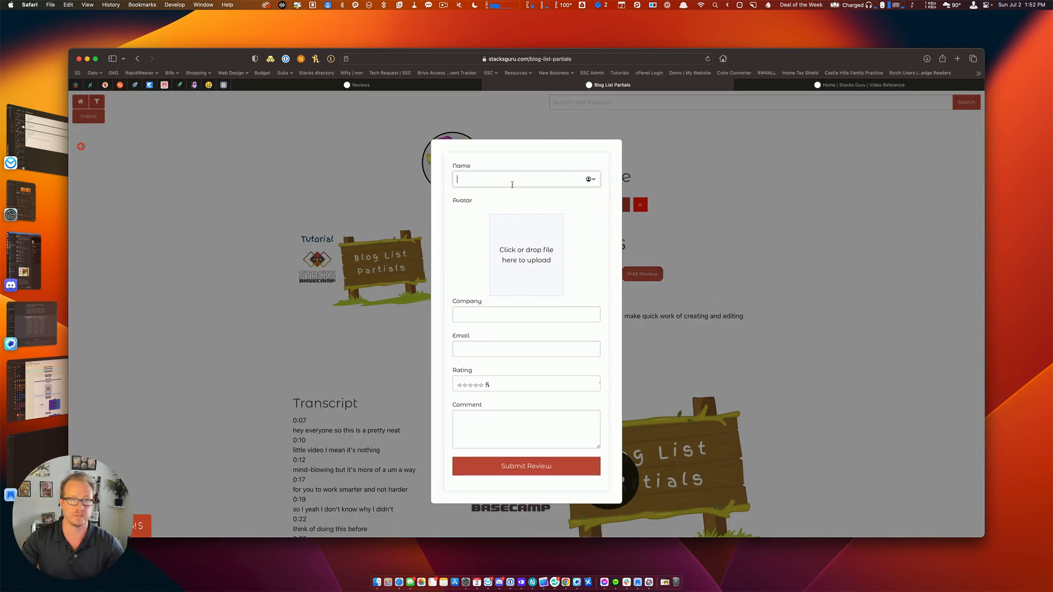
type("Kay")
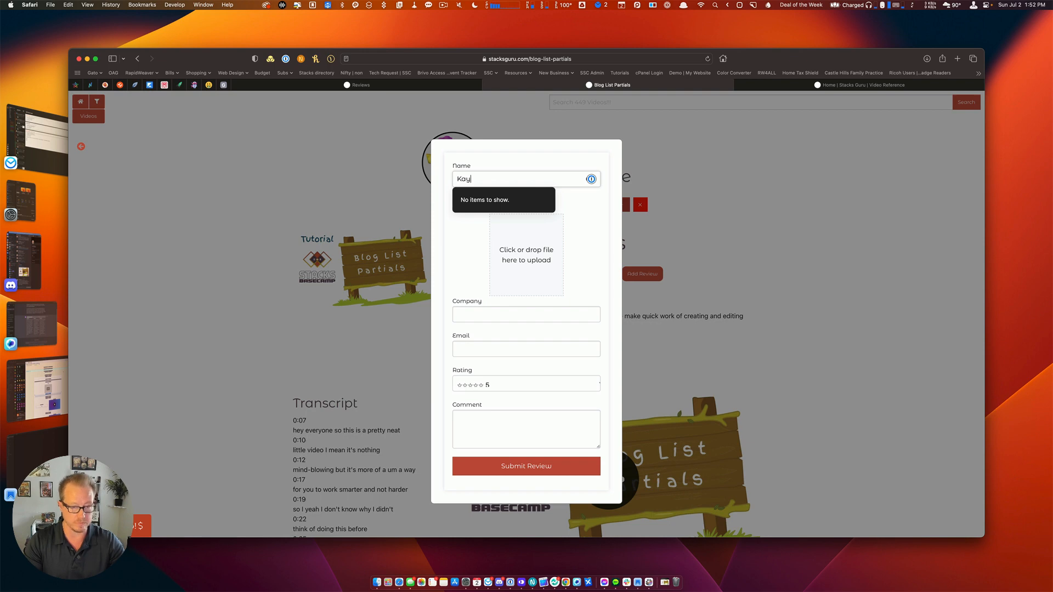
type("lee")
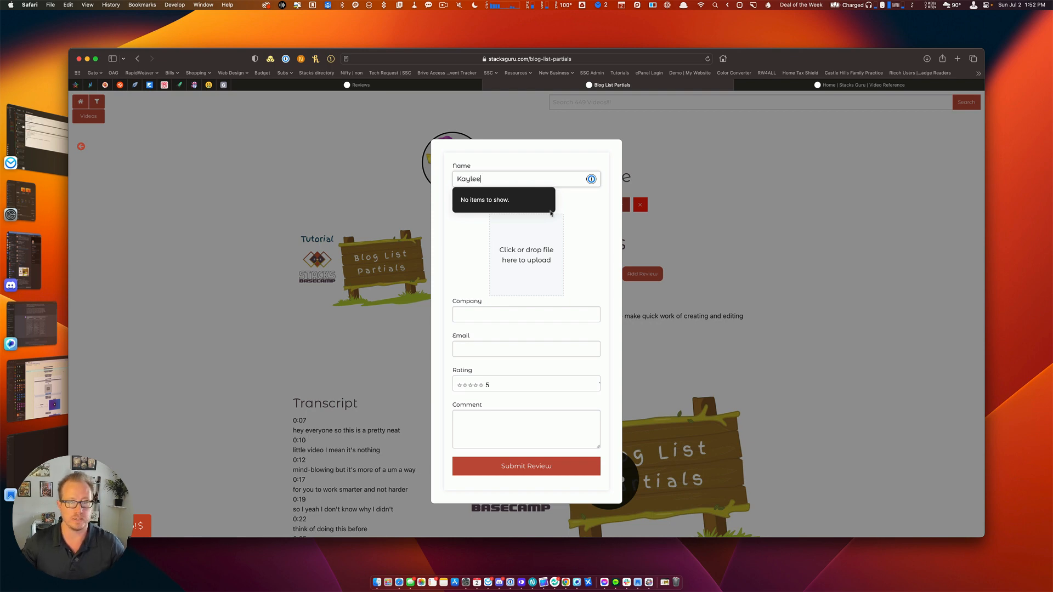
left_click(513, 310)
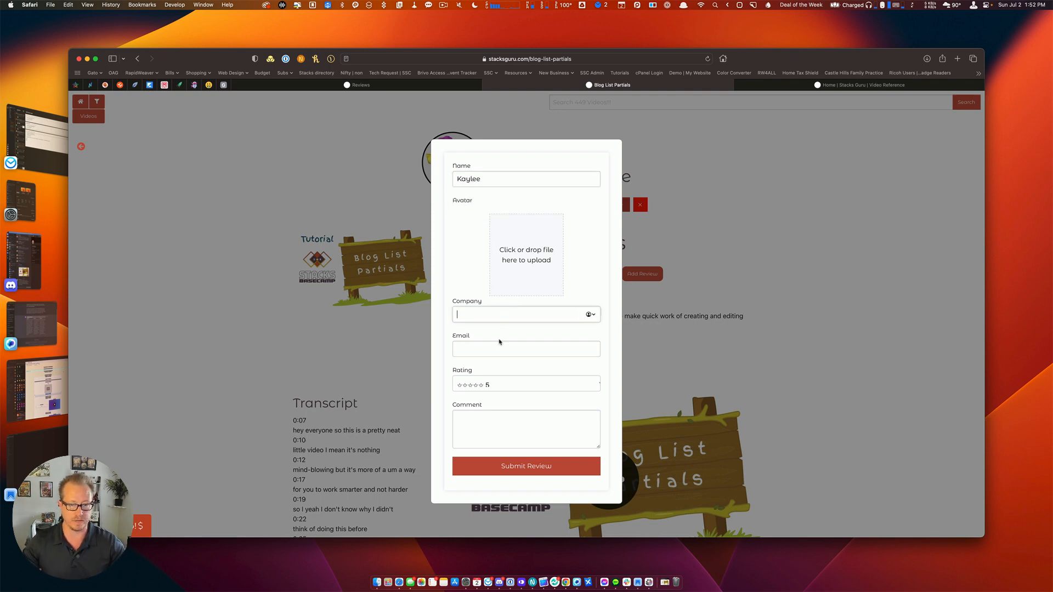
type("Stacks")
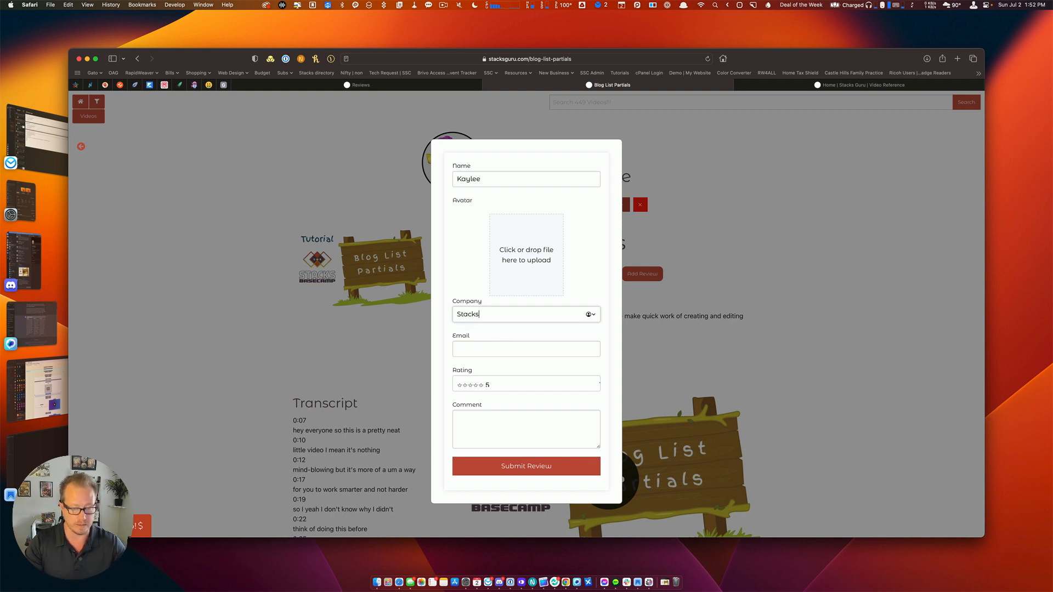
type(" Basecamp")
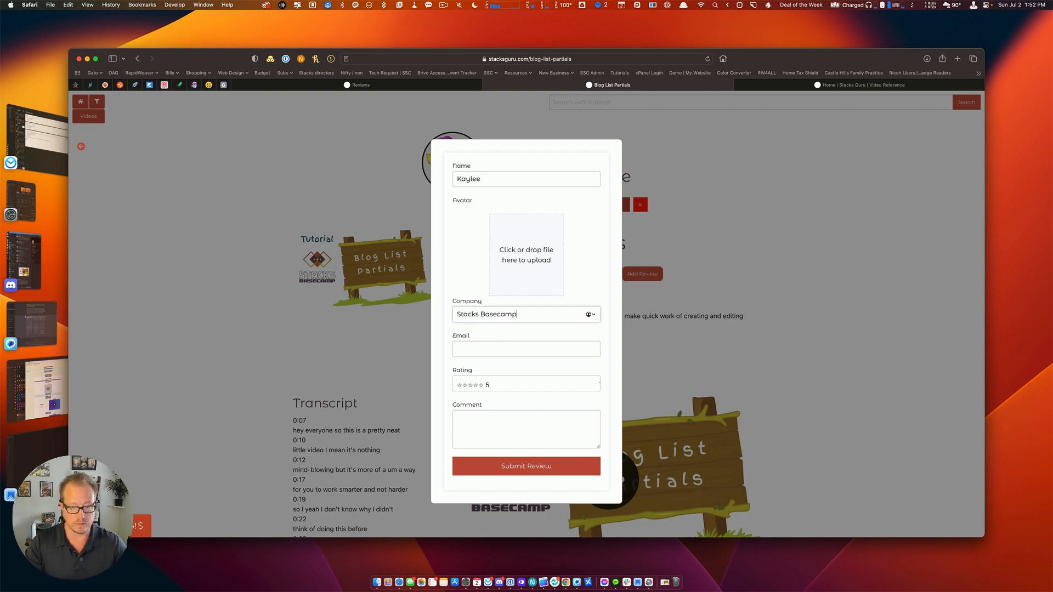
key("Tab")
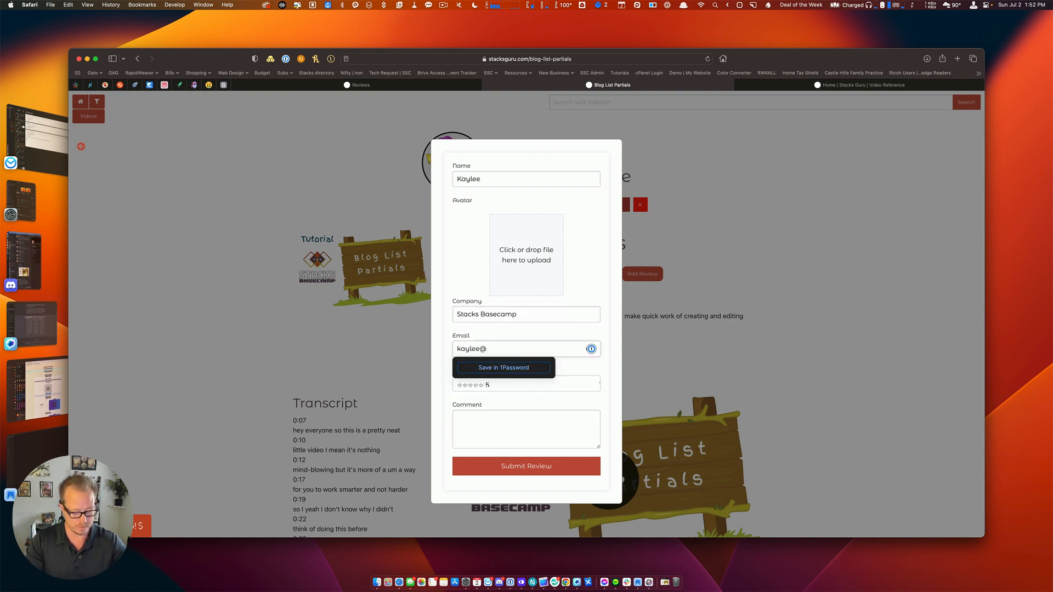
key("Tab")
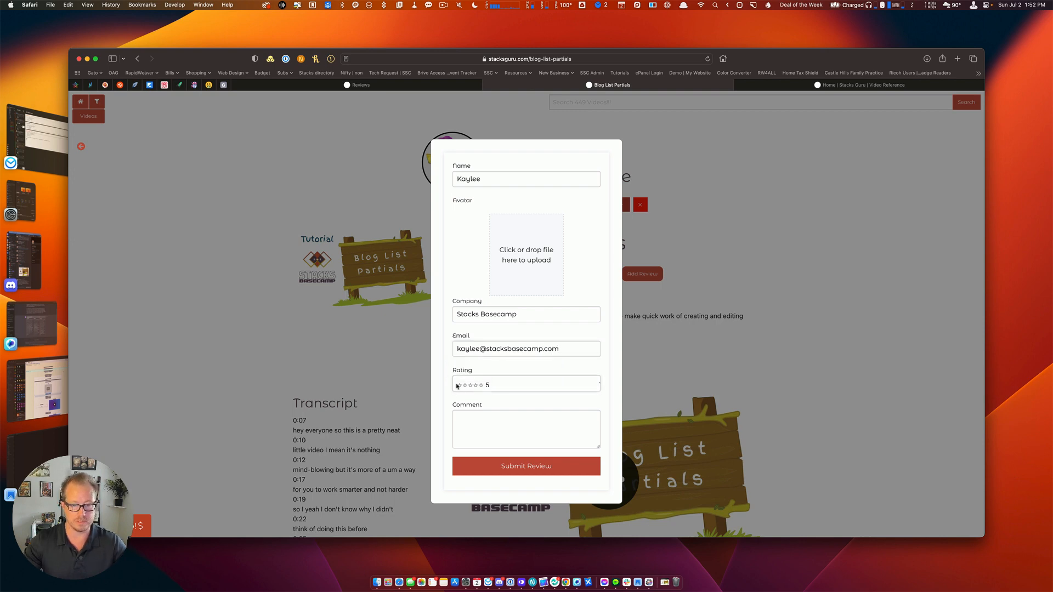
Choose 1 star, comment 'I want more food', attach avatar IMG_1842.jpg, and submit.
left_click(487, 390)
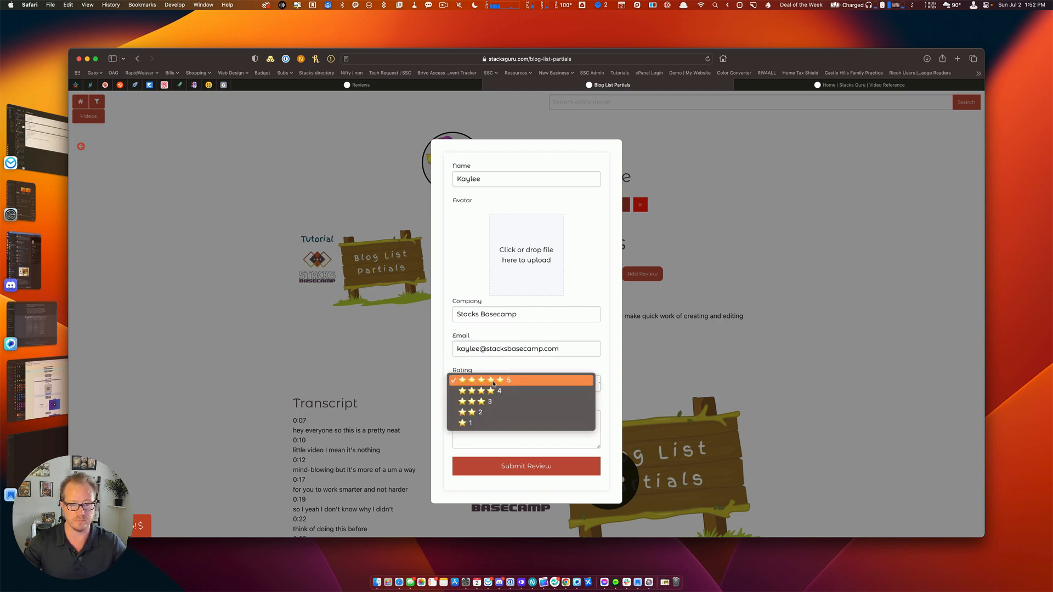
left_click(487, 423)
left_click(486, 421)
type("I want ")
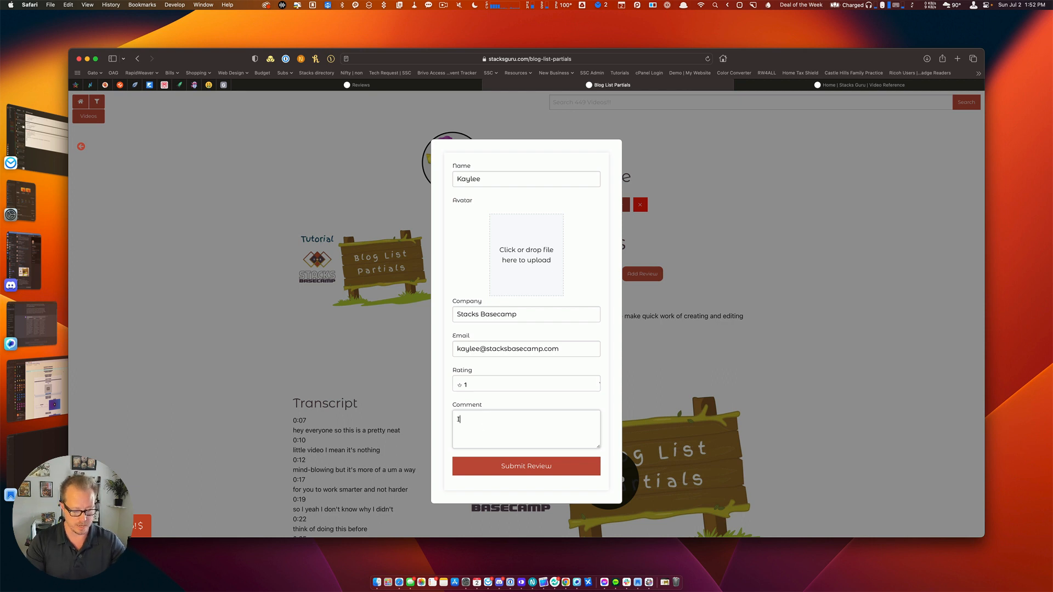
type("more food!!")
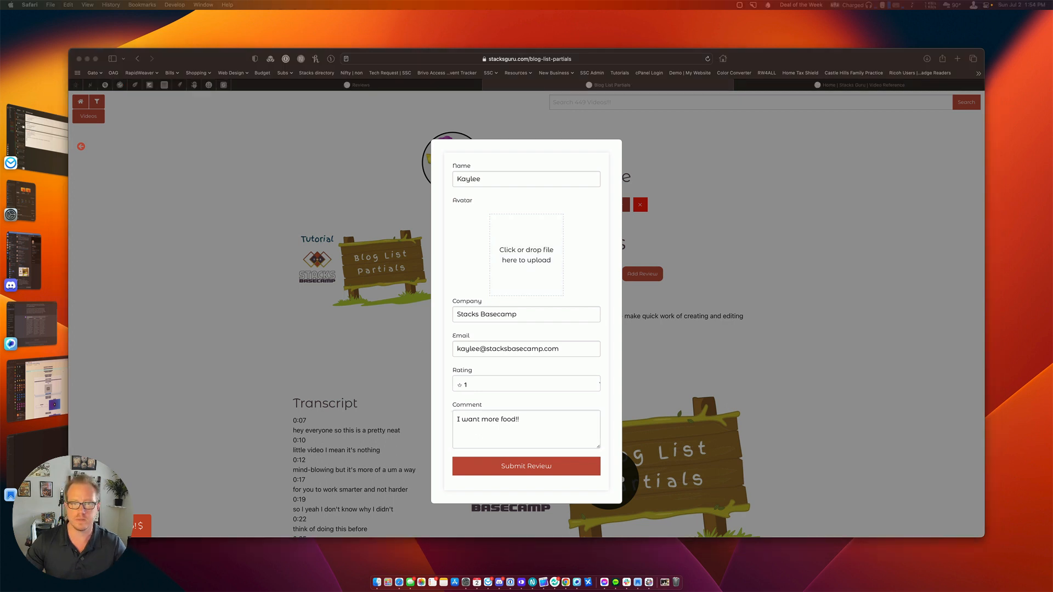
left_click_drag(713, 139, 524, 262)
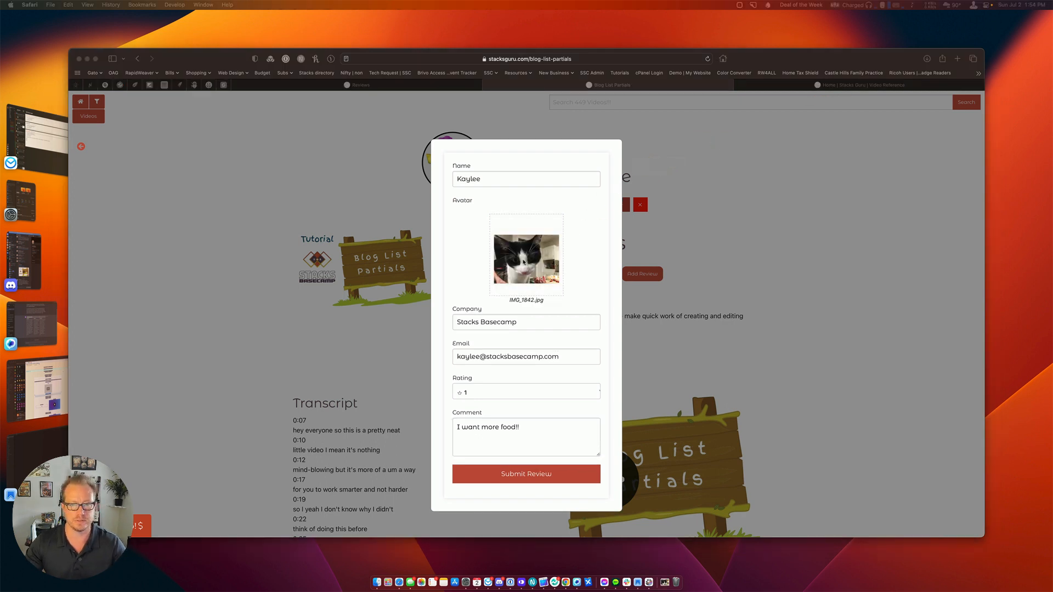
left_click(534, 480)
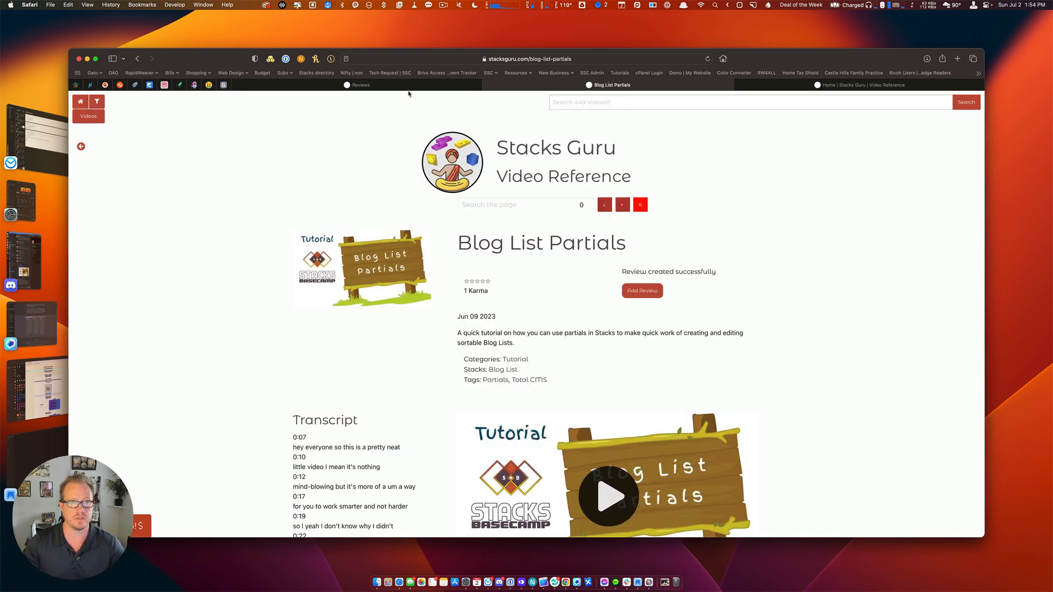
left_click(384, 89)
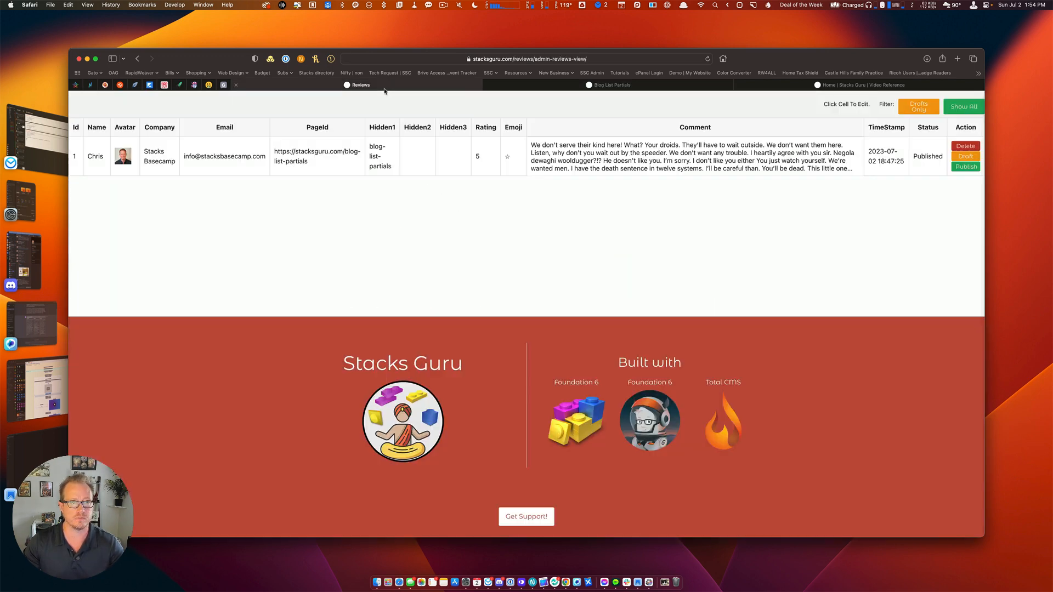
Publish the new 1-star review and confirm Blog List Partials now shows 2 Karma.
key("super+r")
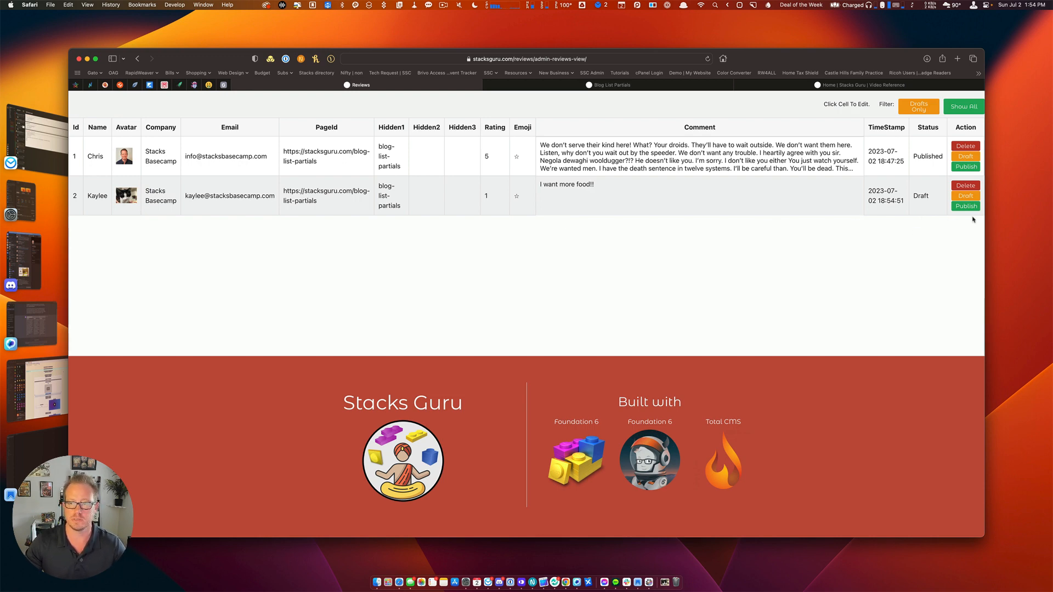
left_click(967, 208)
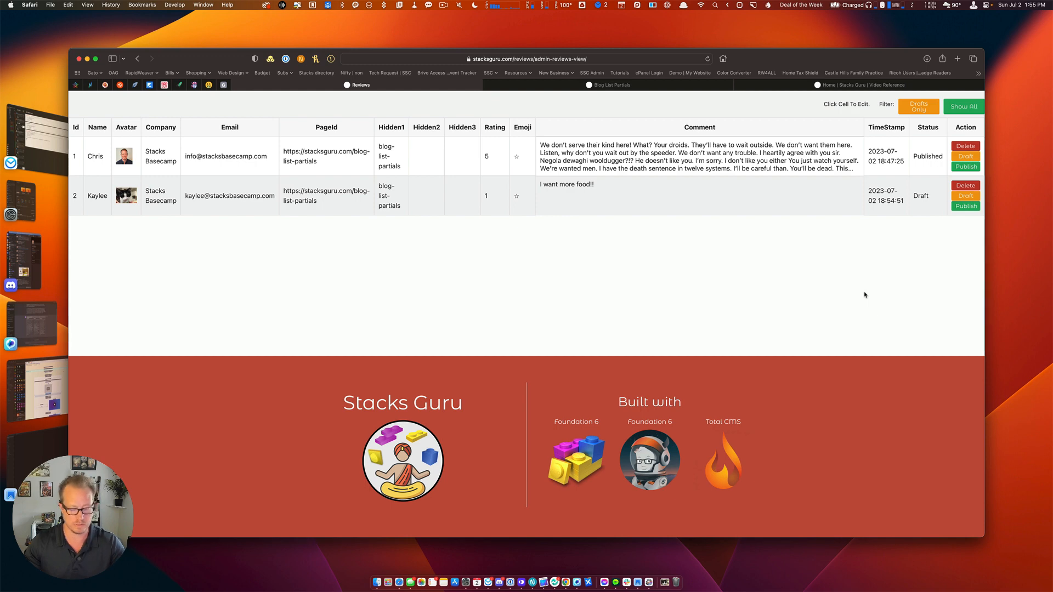
left_click(612, 85)
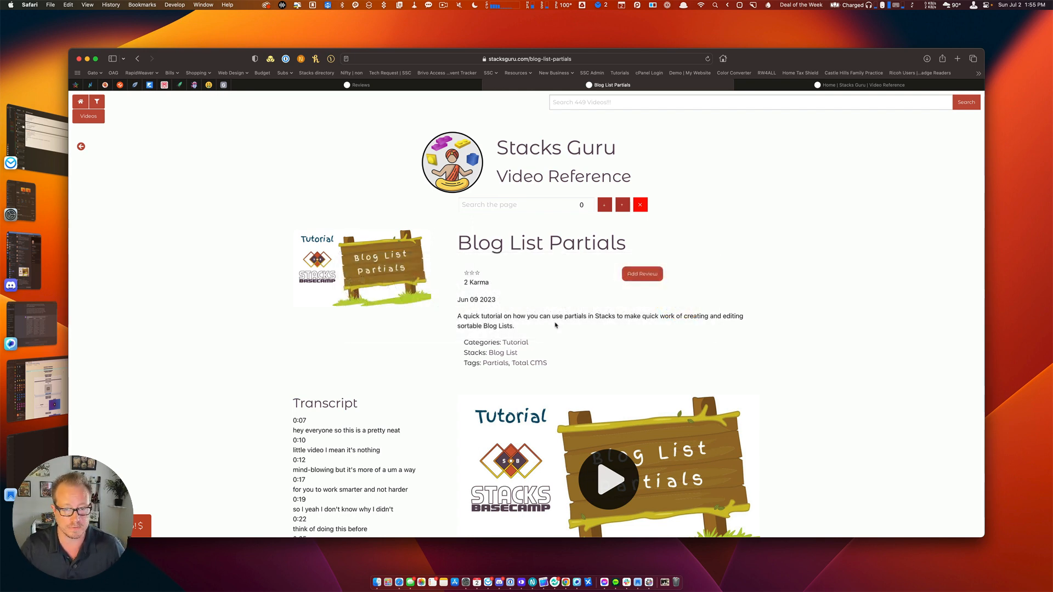
left_click_drag(462, 273, 502, 272)
left_click(502, 272)
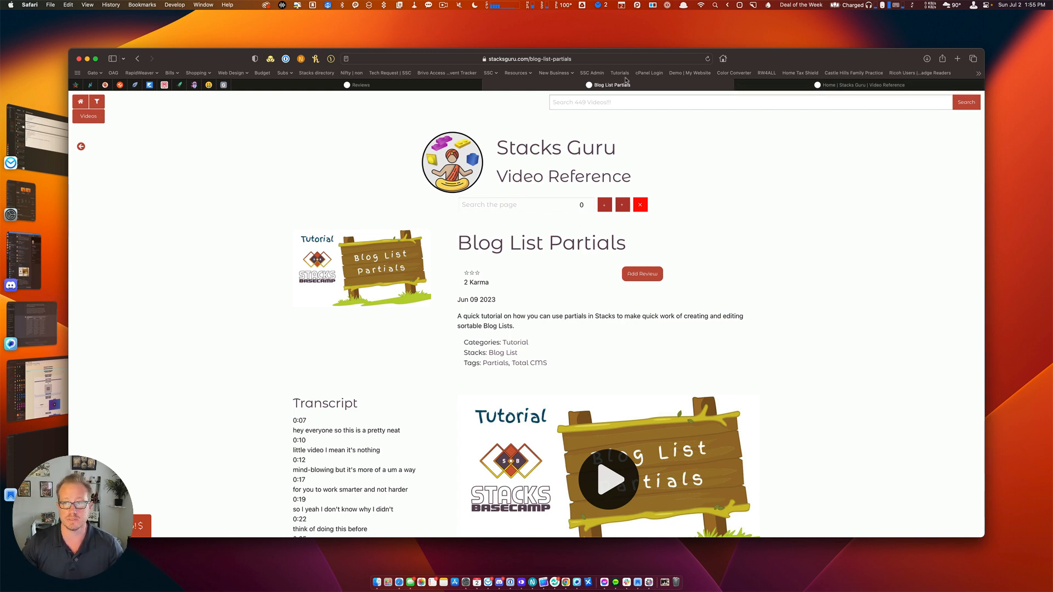
left_click(362, 90)
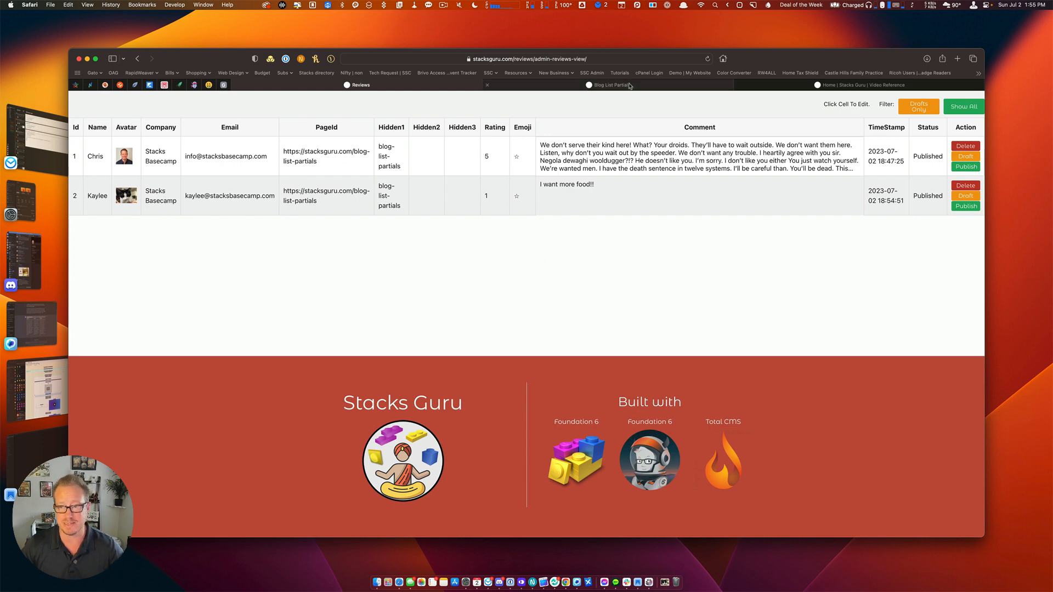
left_click(861, 85)
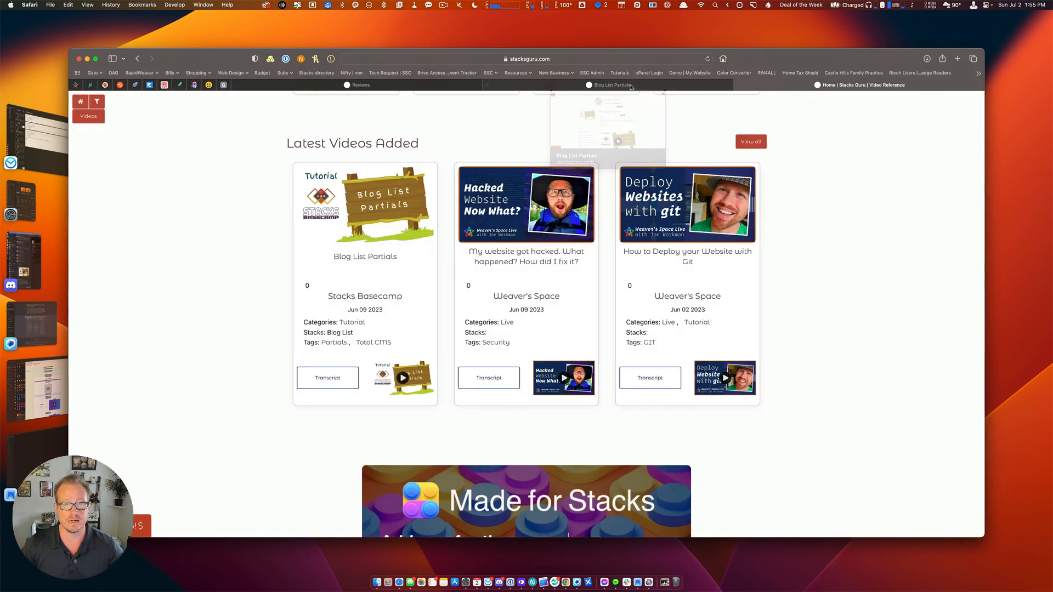